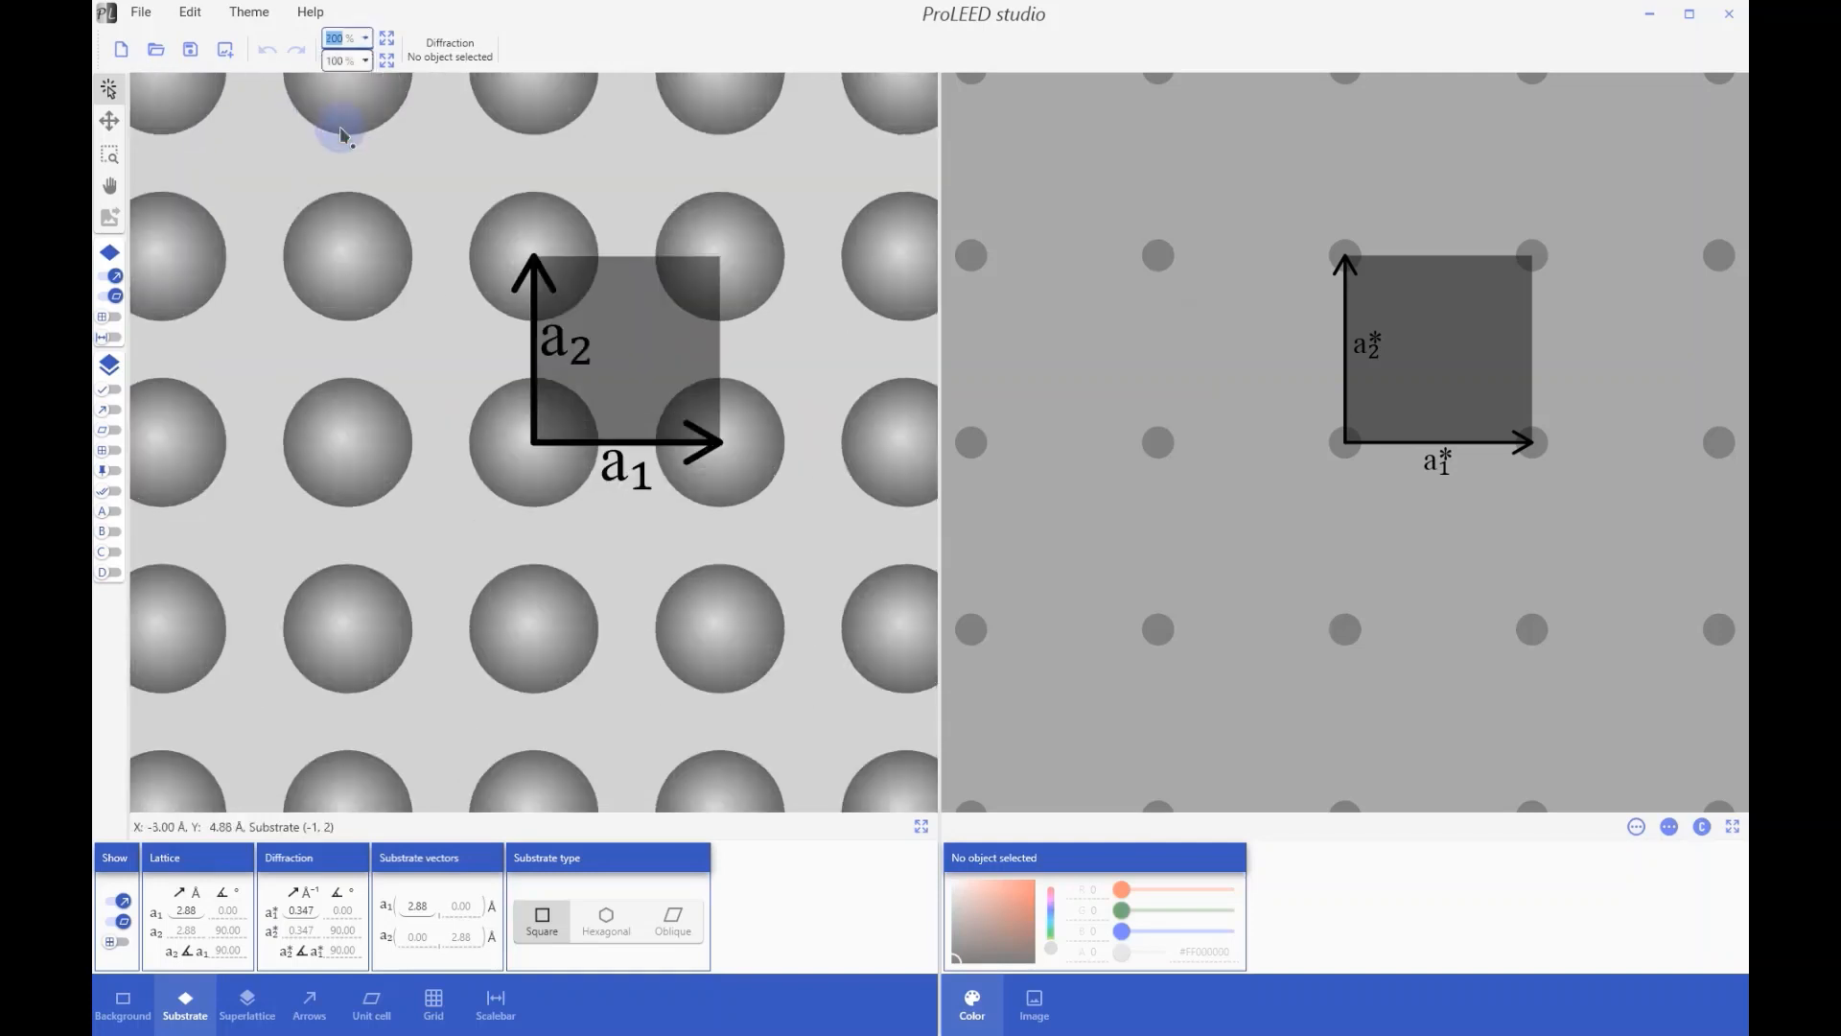
# Step: Zoom the diffraction view to 400 %, reset the view to 100 %, and try 400 % zoom on the lattice view
pyautogui.click(357, 62)
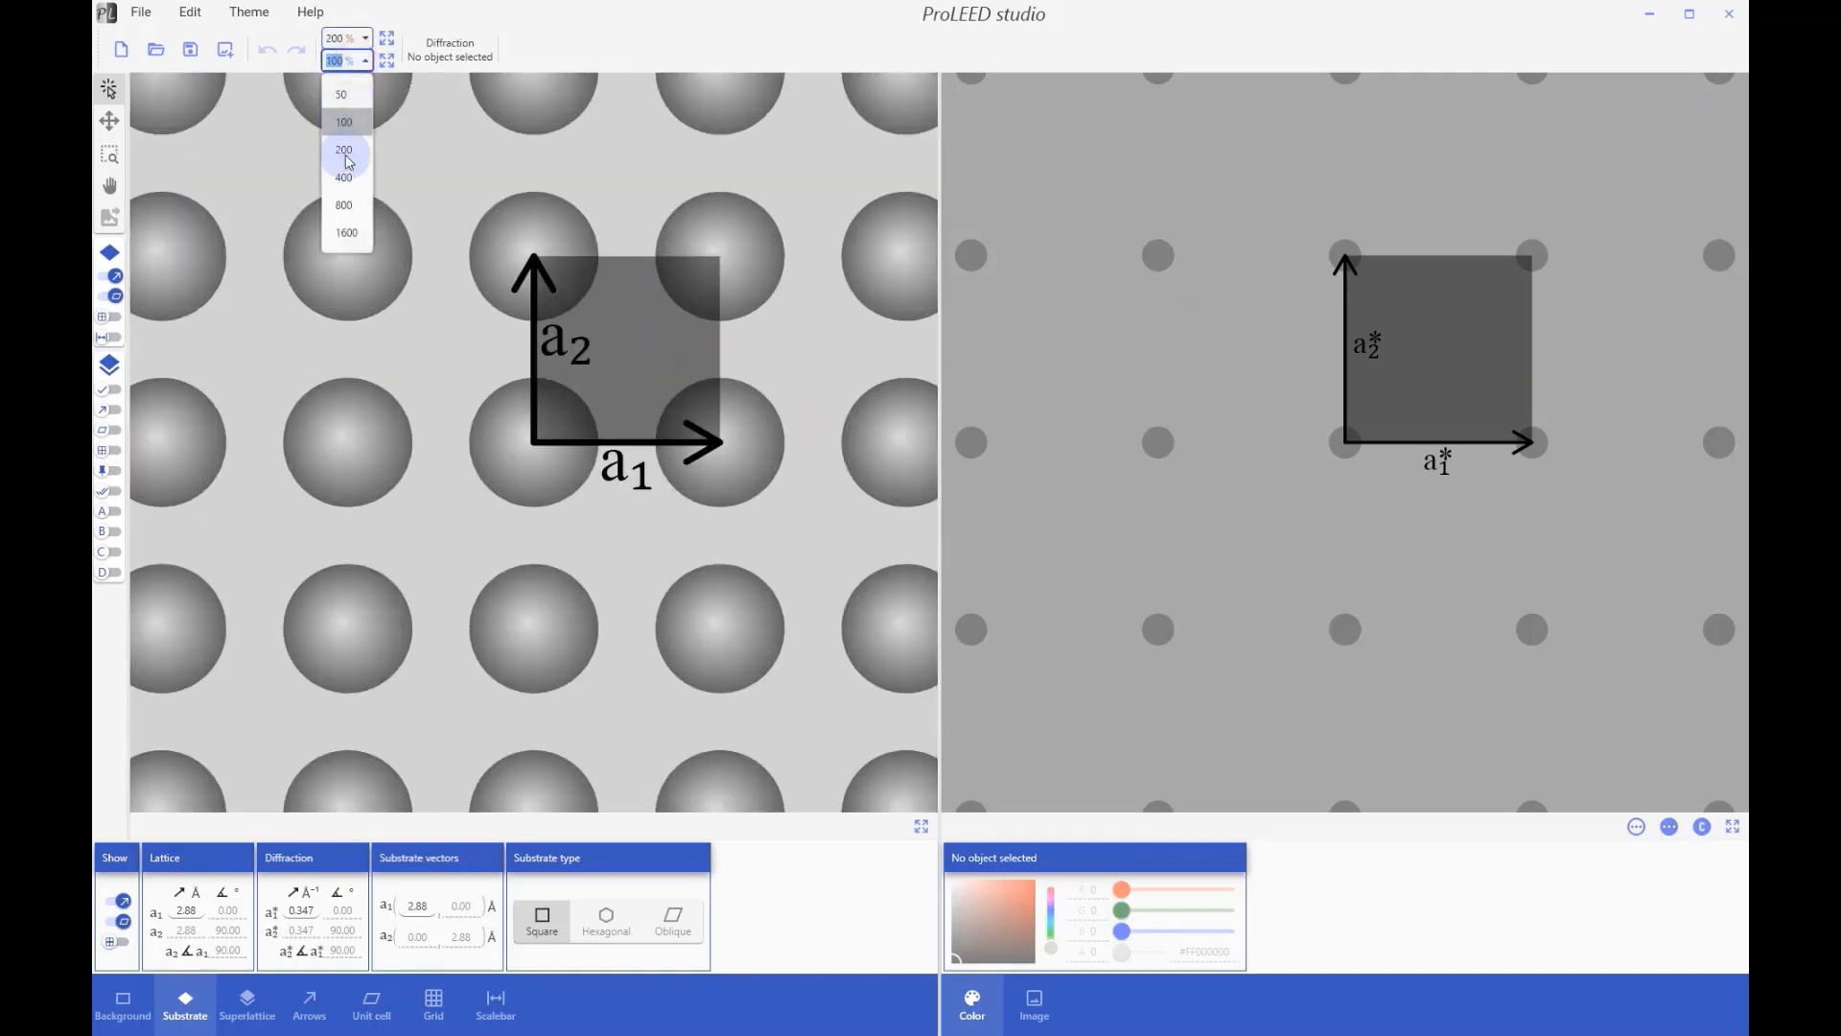
pyautogui.click(347, 179)
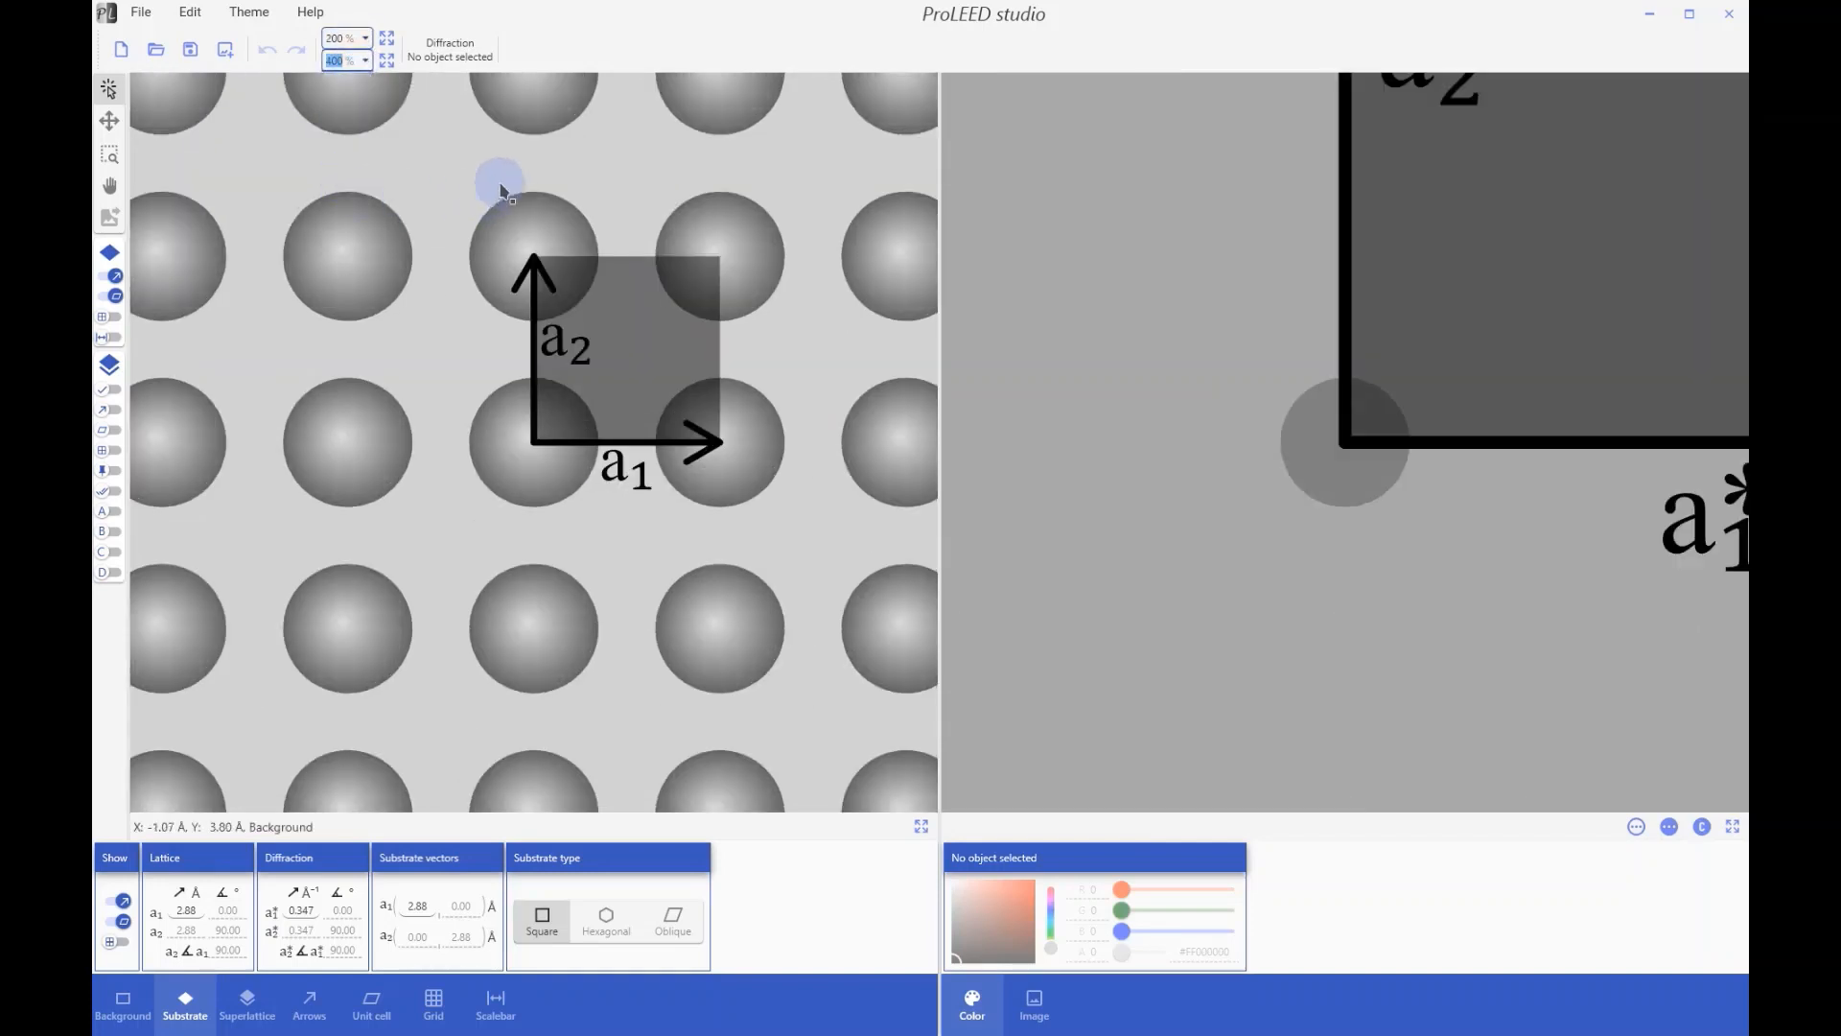
pyautogui.click(389, 38)
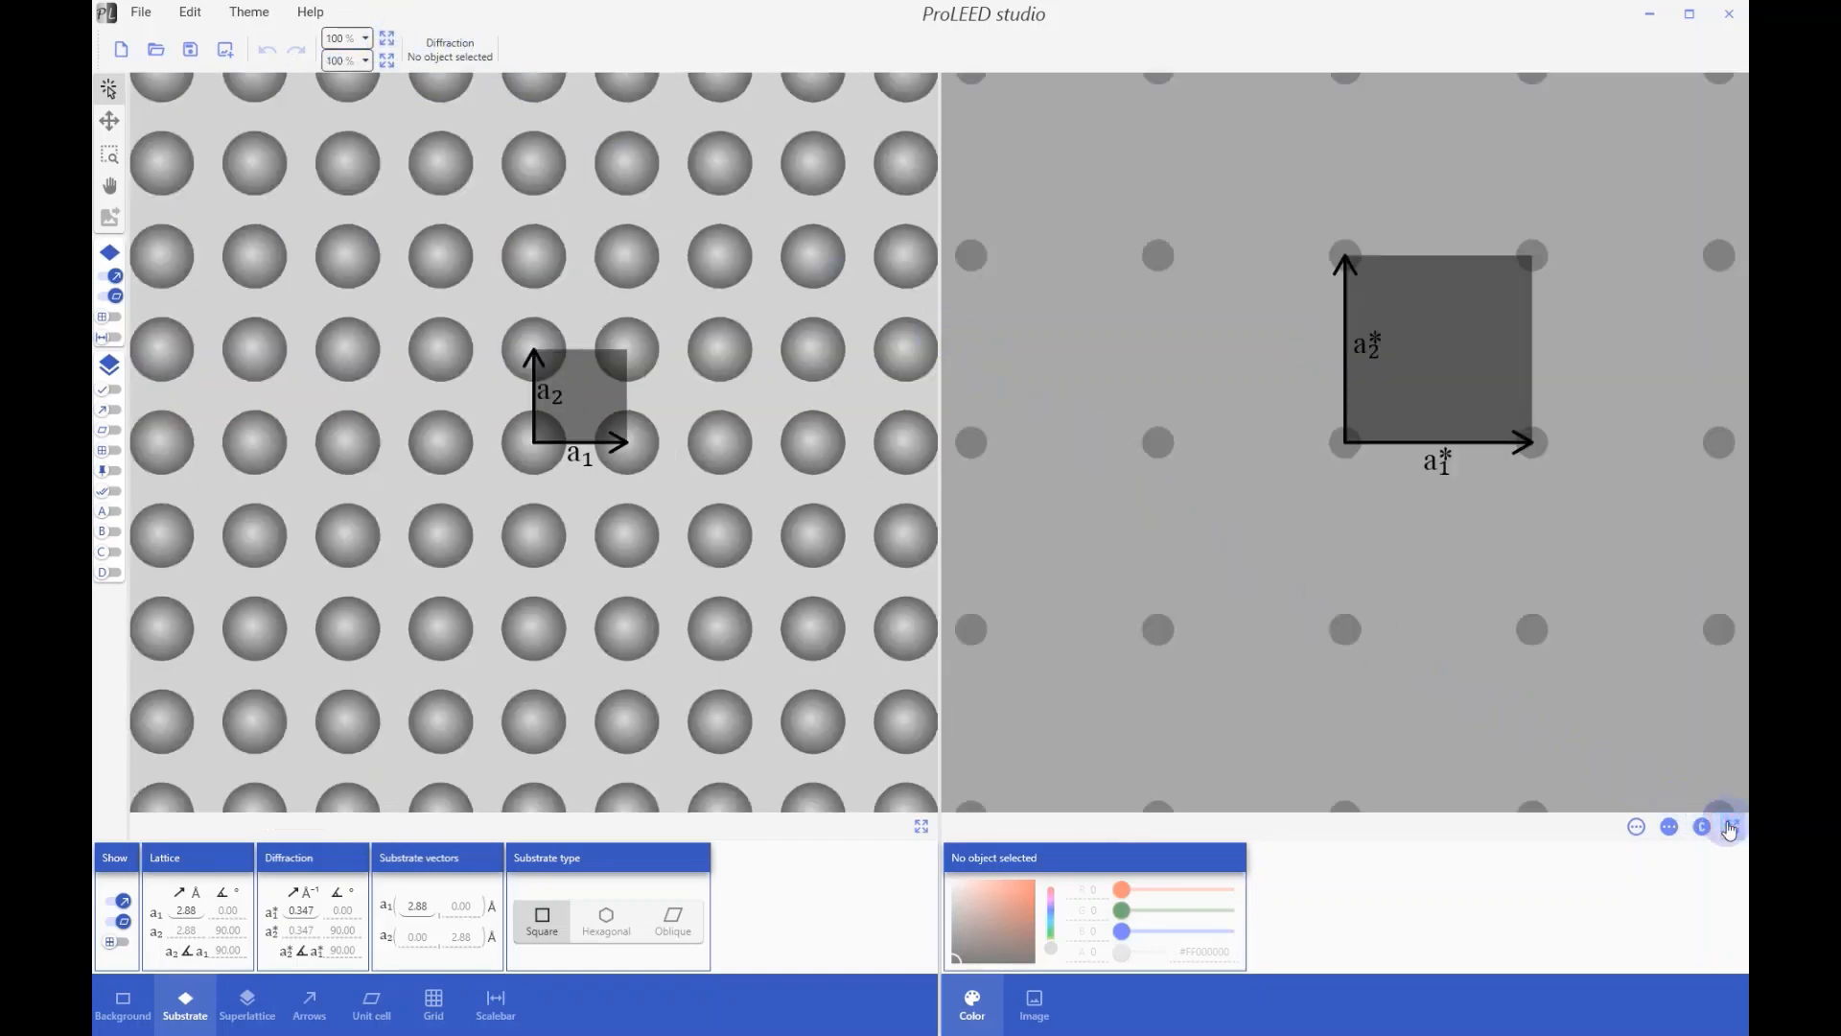
pyautogui.click(360, 39)
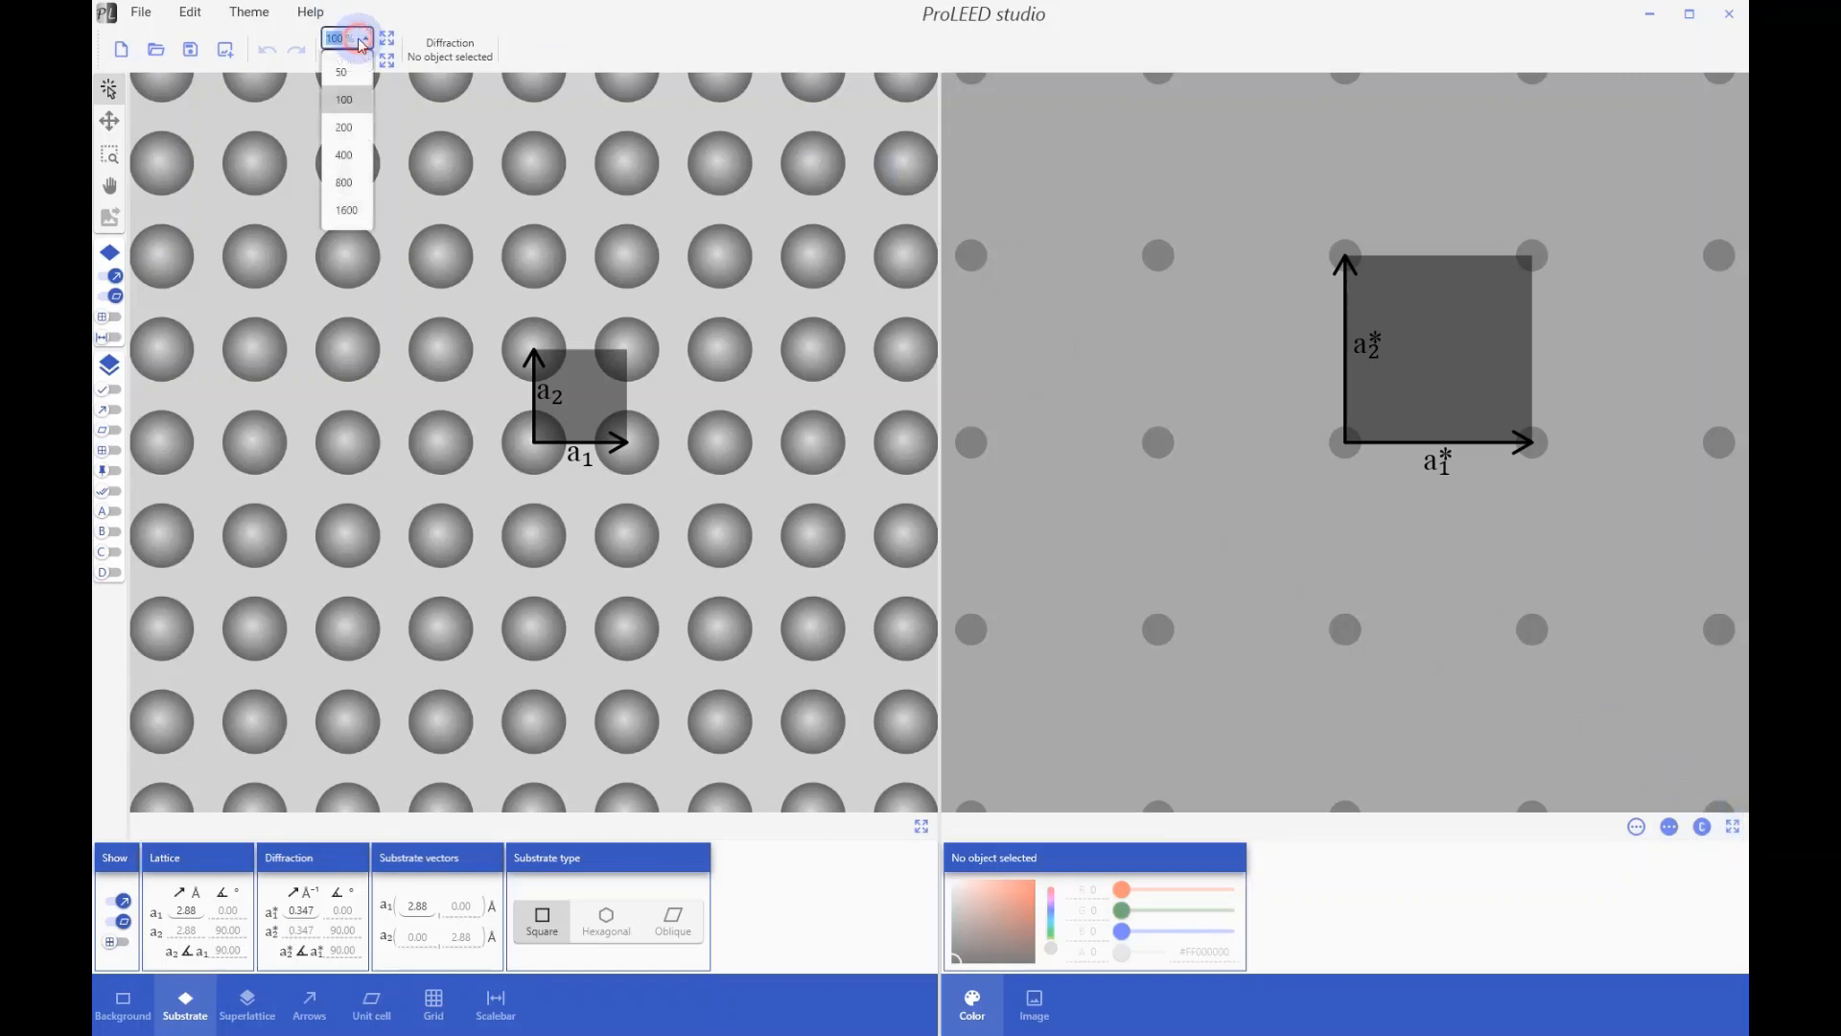
pyautogui.click(355, 155)
# Step: Select the lattice background, a substrate atom, the unit cell, the a2 arrow and its label in turn to examine their properties
pyautogui.click(381, 256)
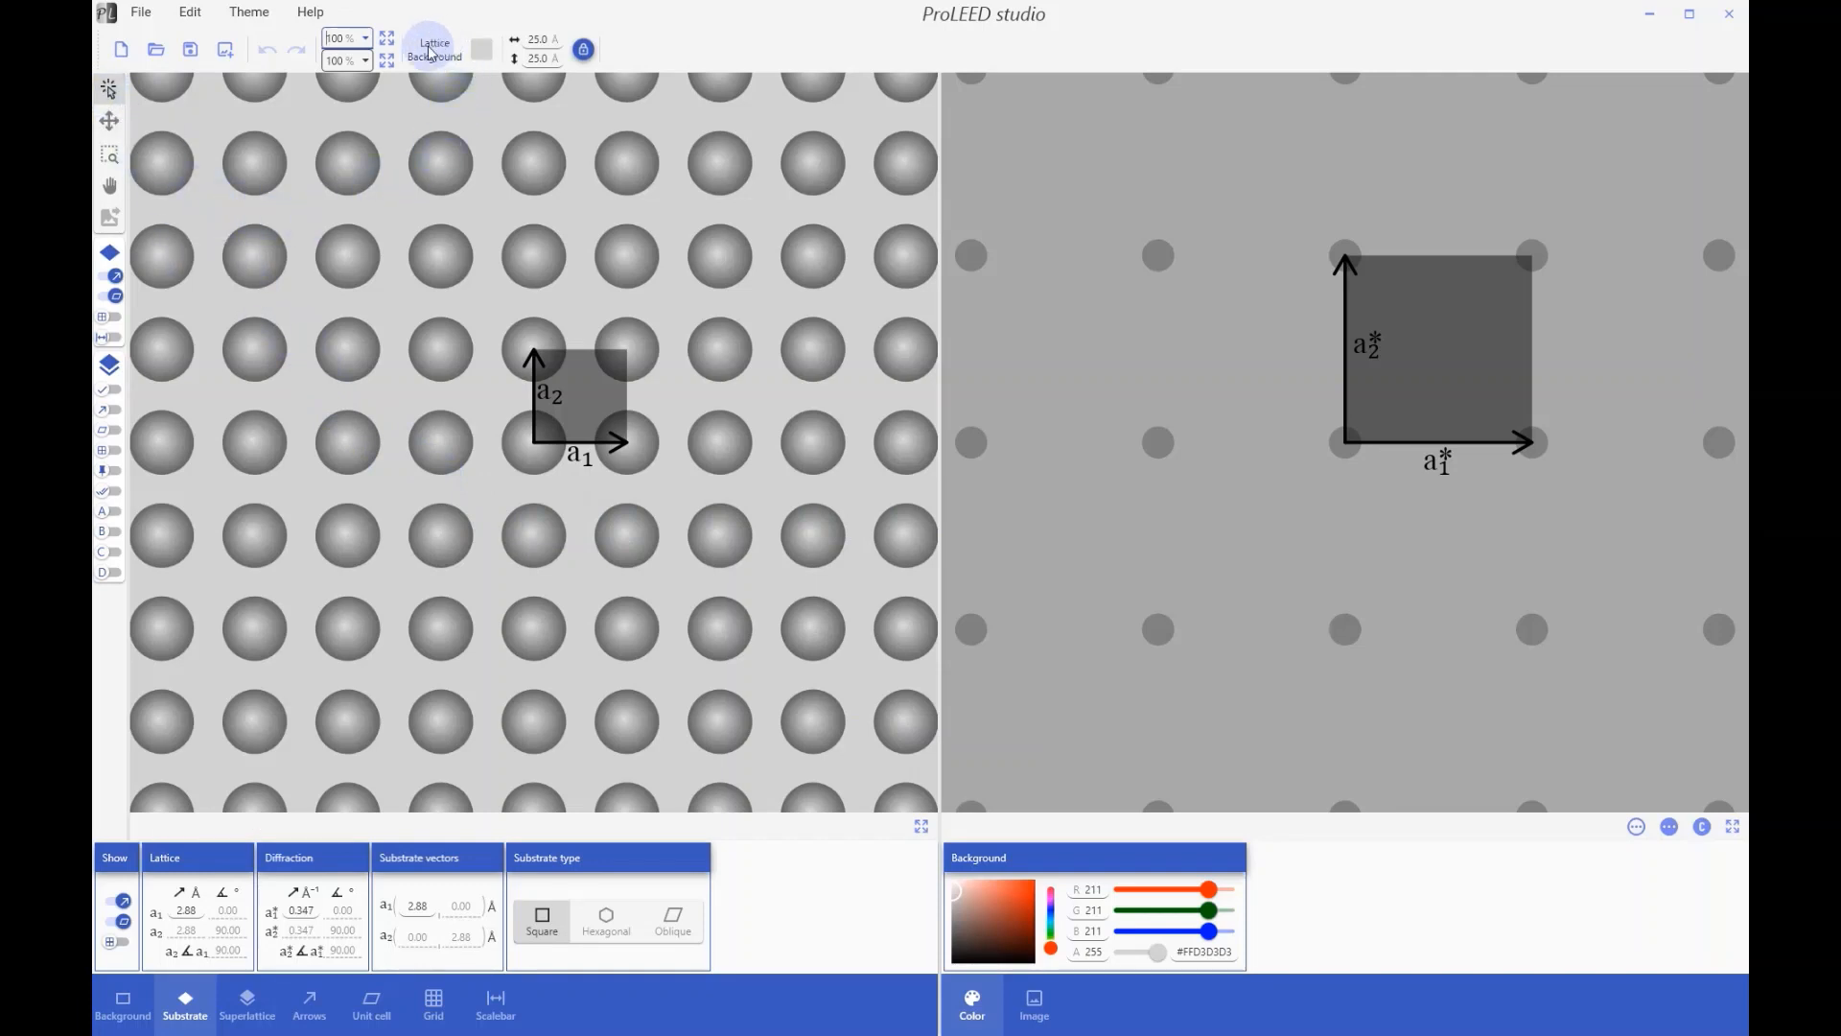
pyautogui.click(347, 159)
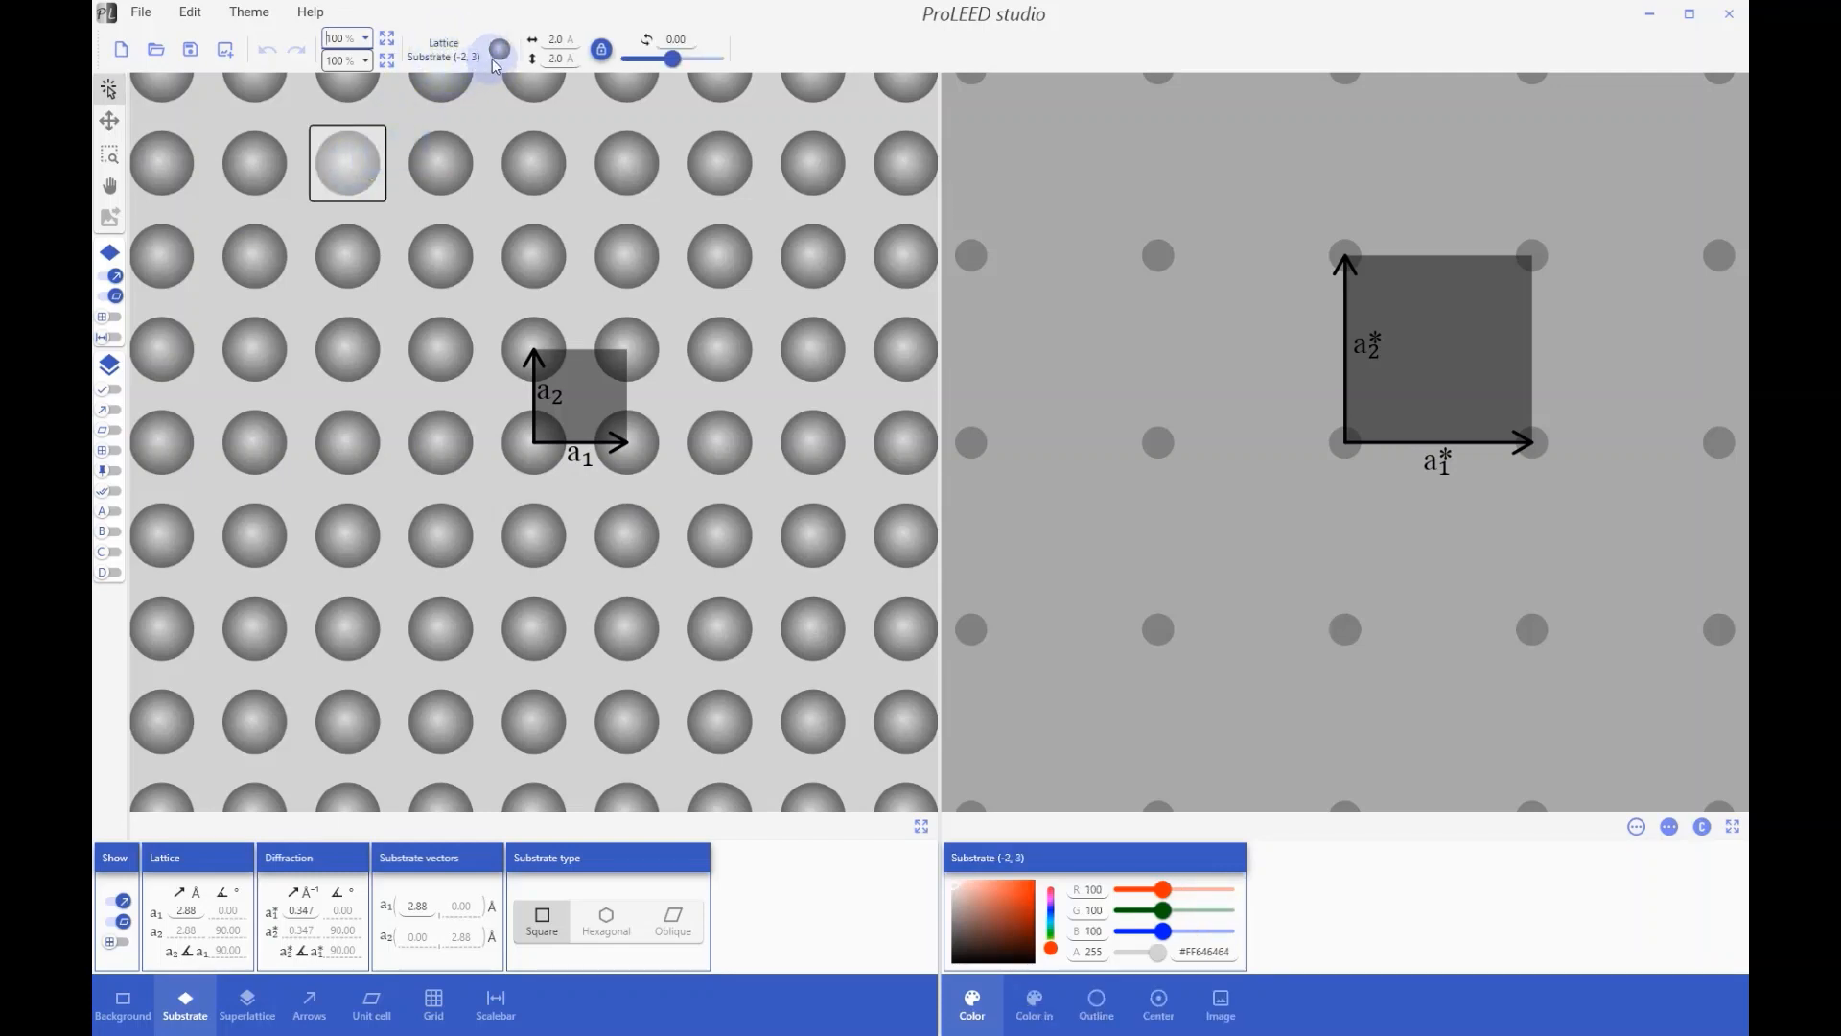
pyautogui.click(587, 372)
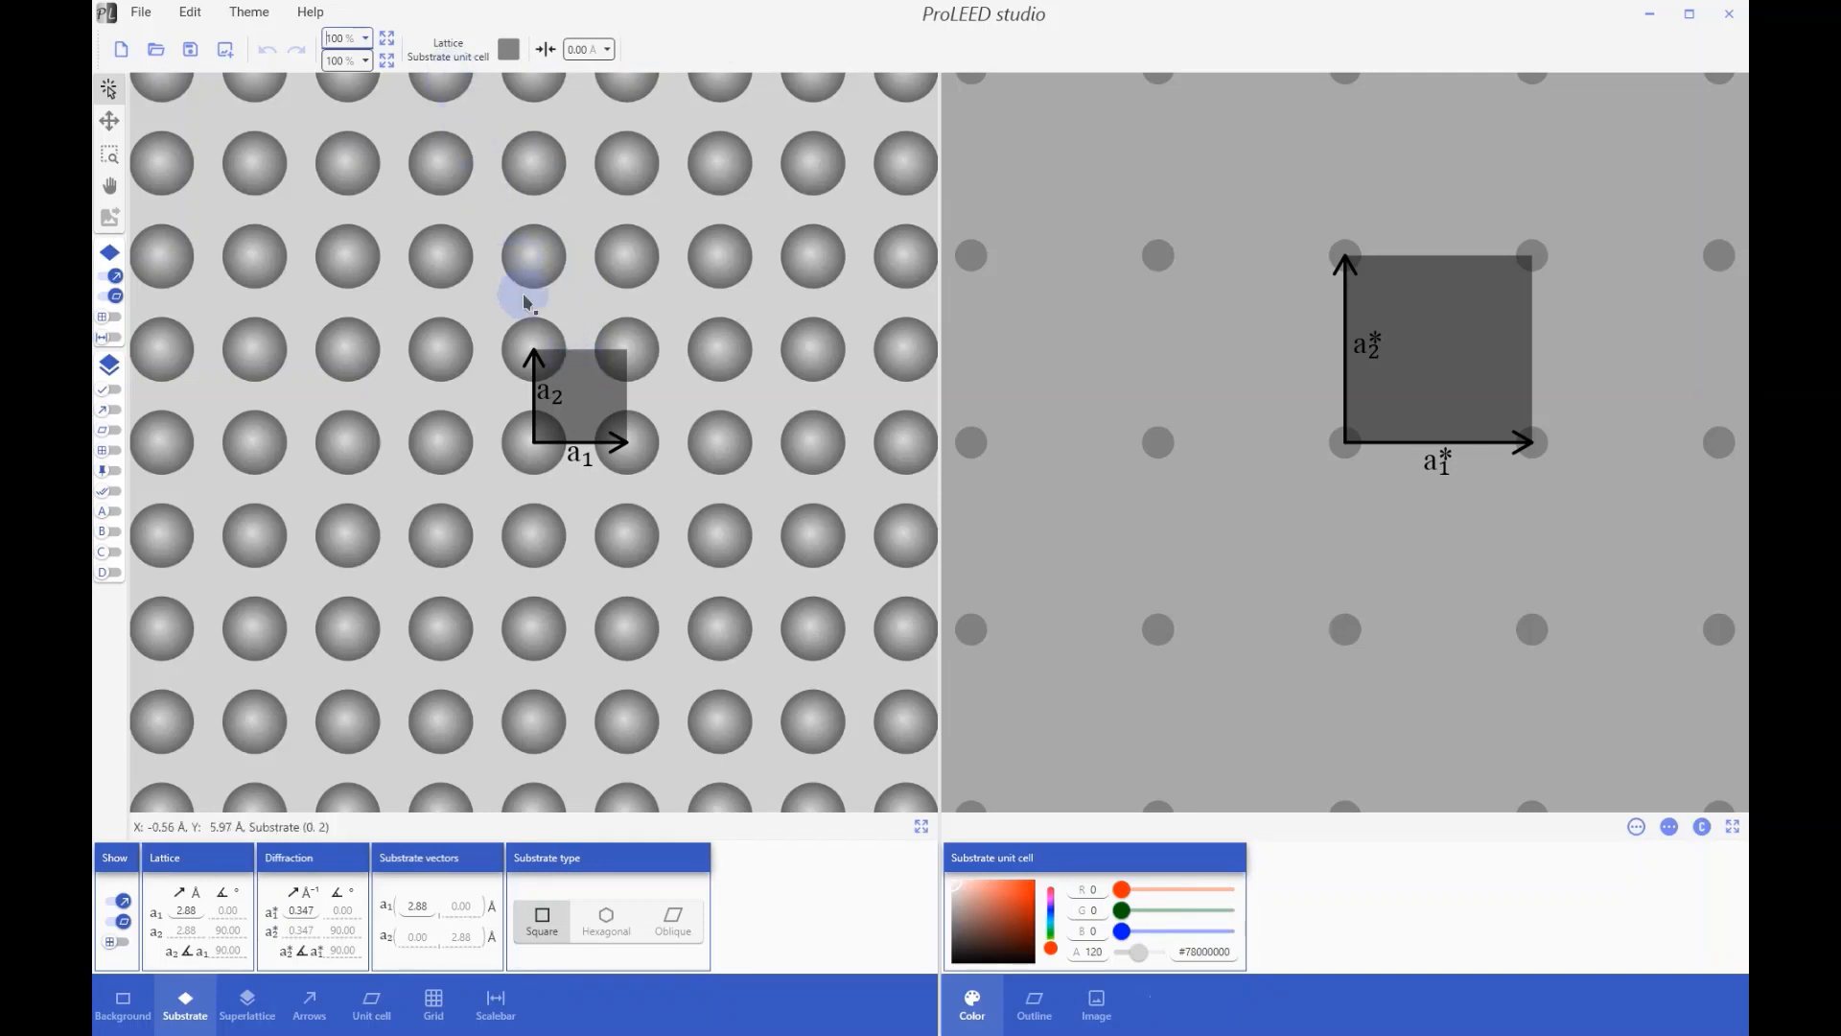
pyautogui.click(534, 366)
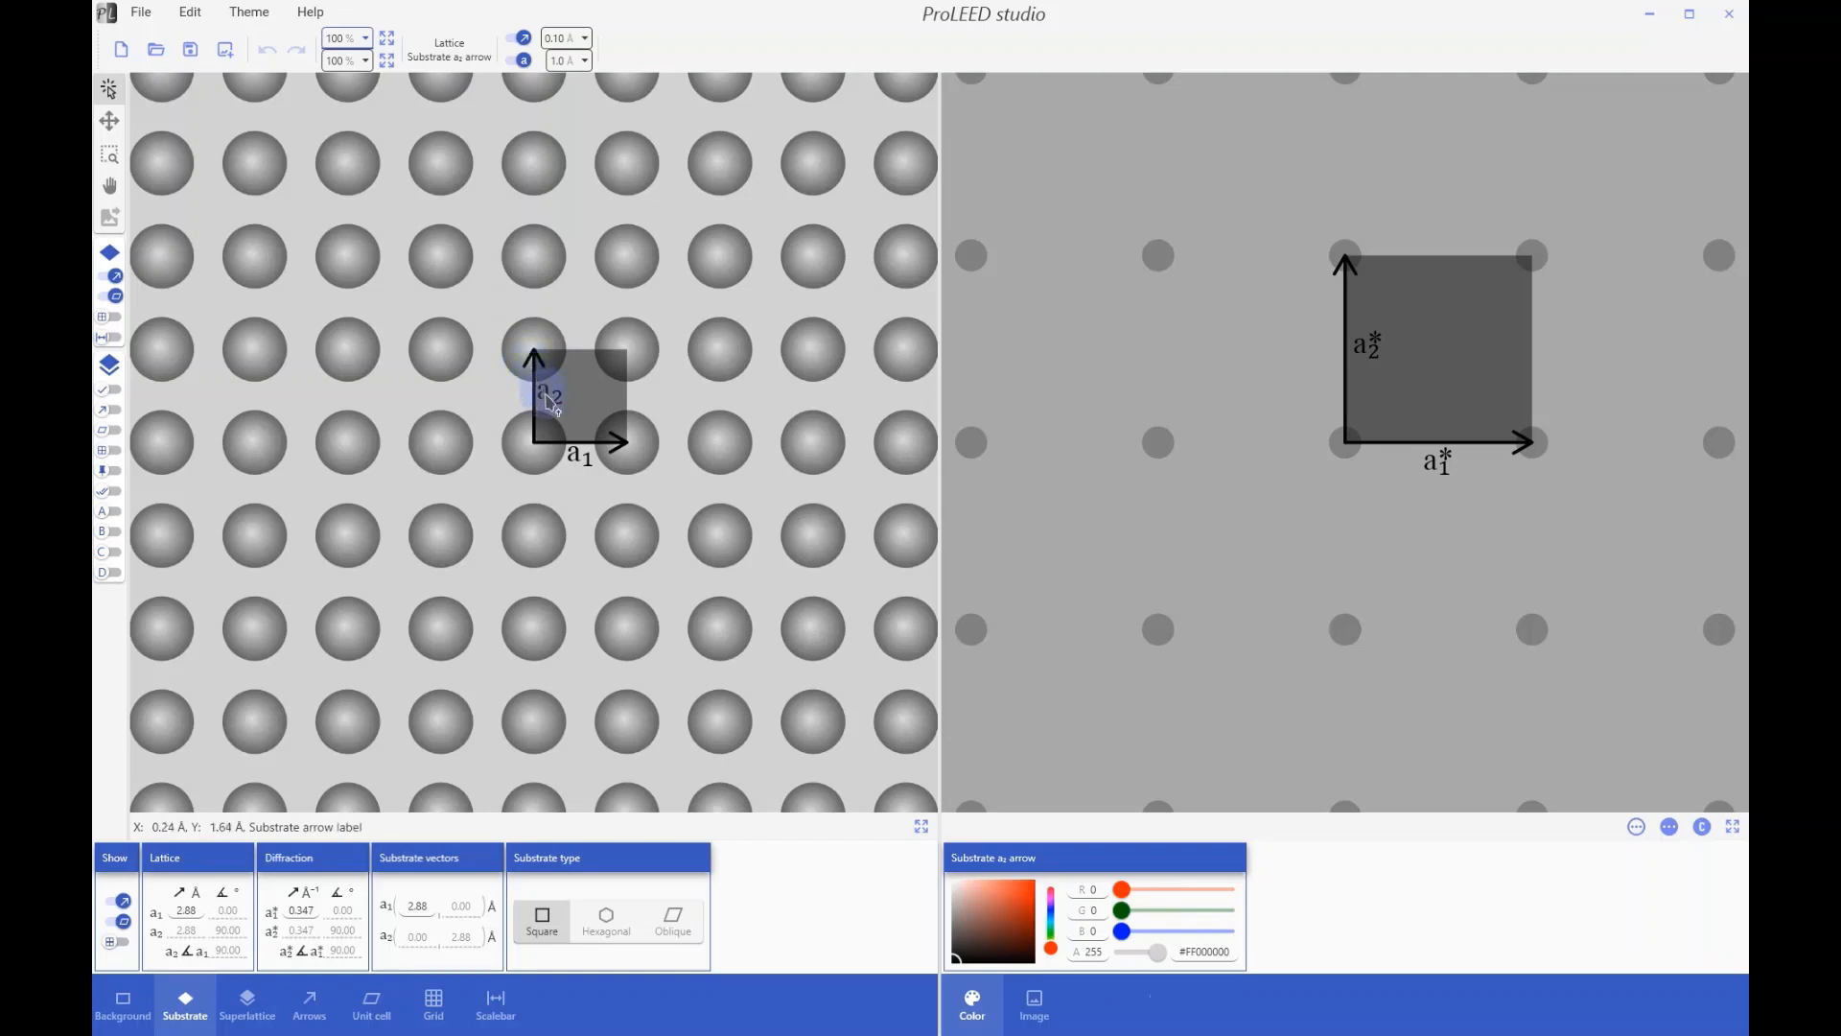
pyautogui.click(548, 401)
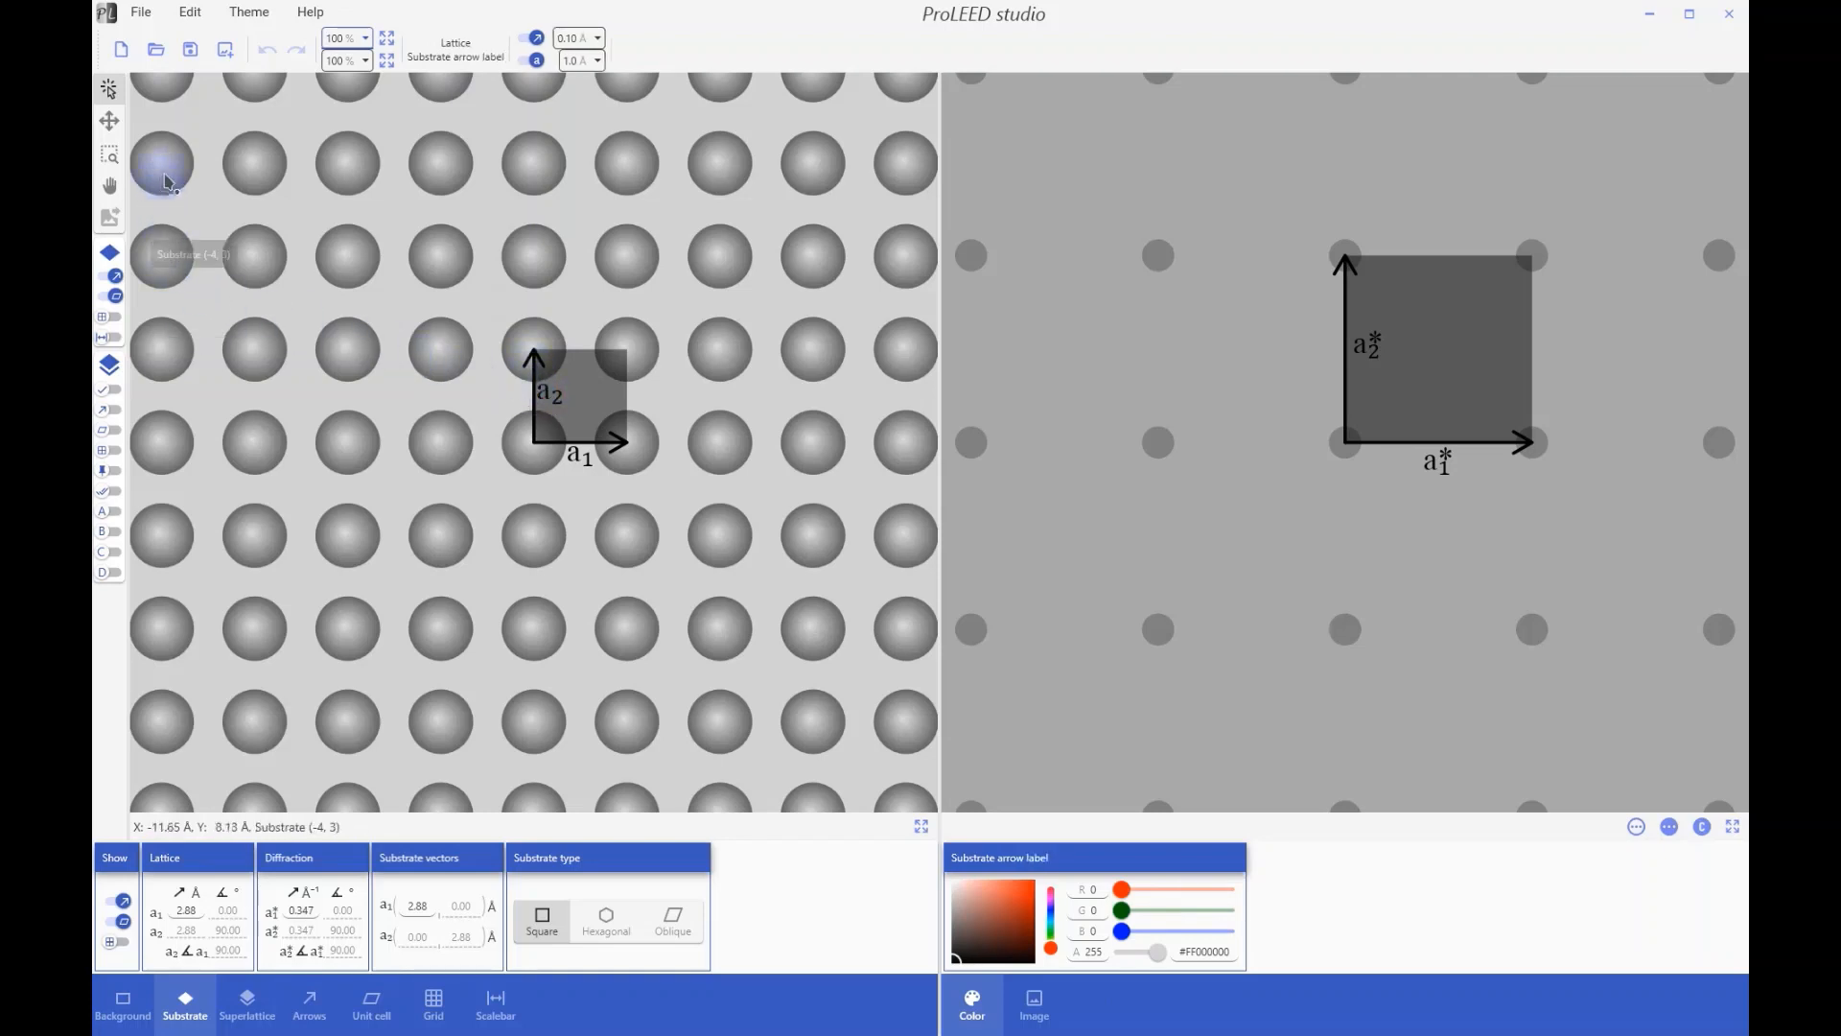
pyautogui.click(392, 223)
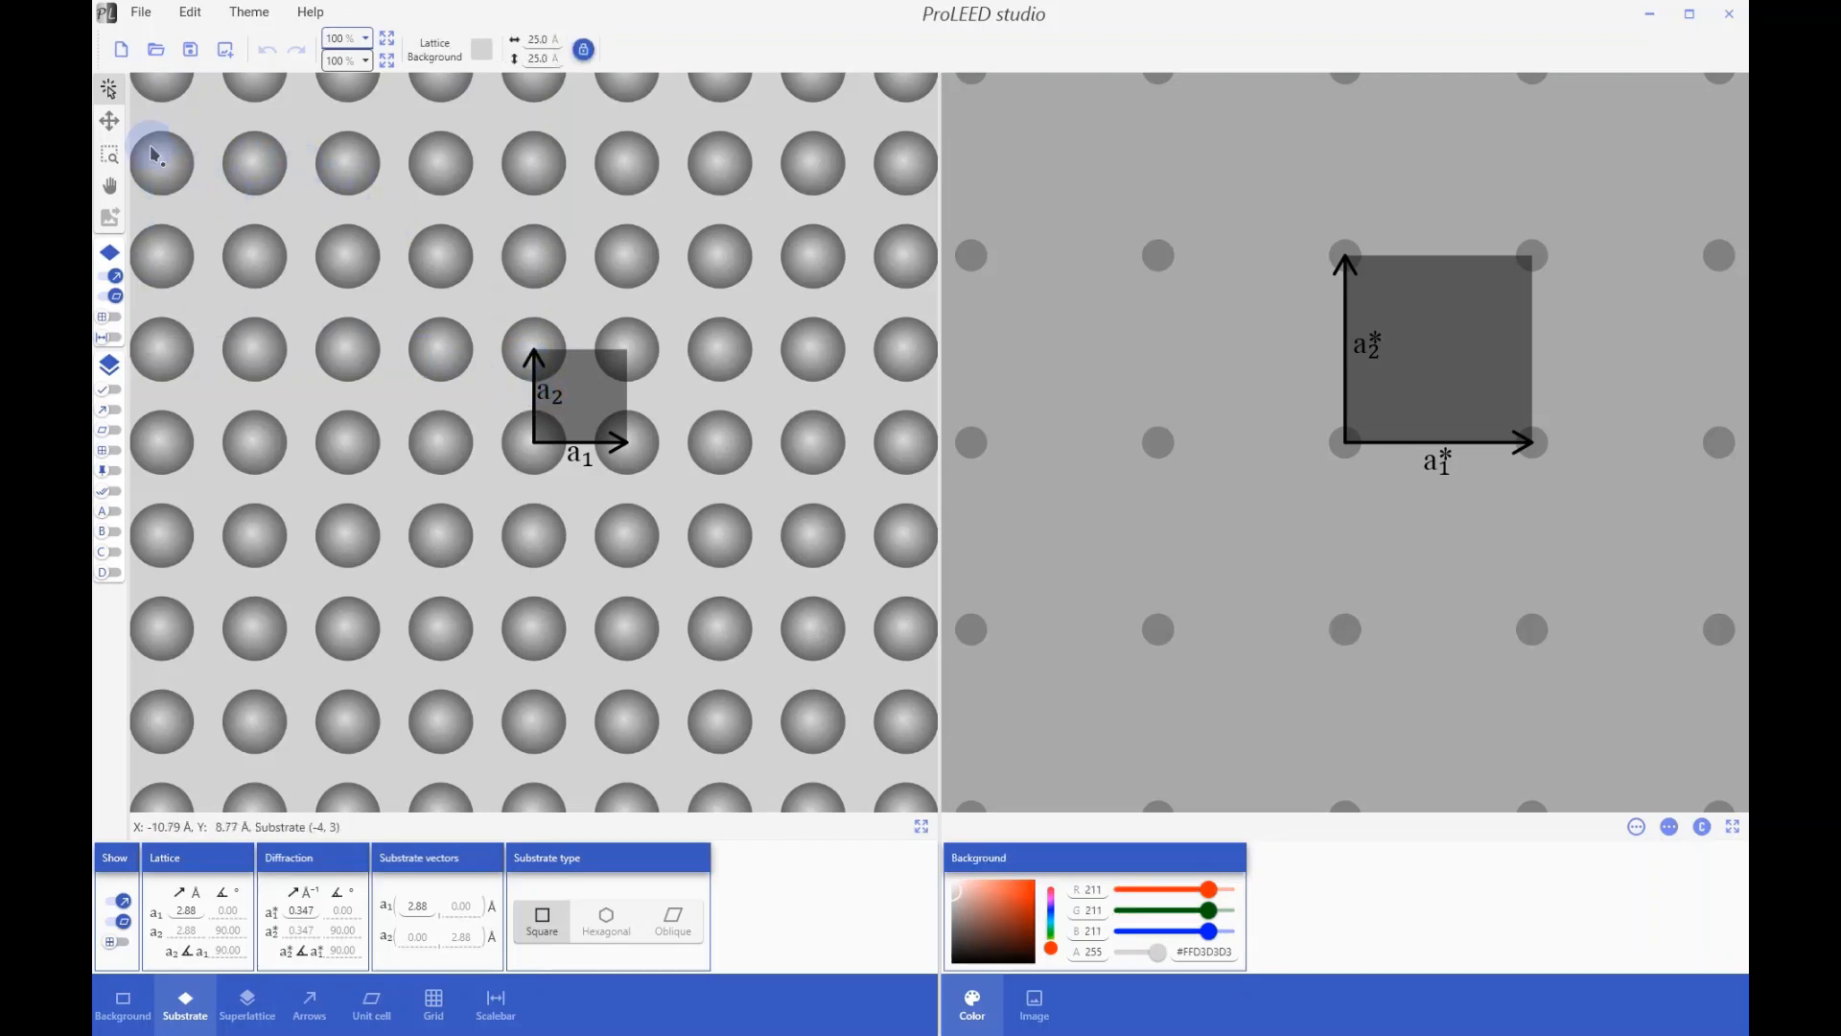
# Step: Rescale the square substrate lattice to a1 of about 3.14 Å by moving a lattice atom and a diffraction spot
pyautogui.moveTo(351, 254)
pyautogui.mouseDown()
pyautogui.moveTo(317, 223)
pyautogui.moveTo(353, 257)
pyautogui.moveTo(339, 248)
pyautogui.mouseUp()
pyautogui.moveTo(992, 277)
pyautogui.mouseDown()
pyautogui.moveTo(1025, 289)
pyautogui.moveTo(1002, 270)
pyautogui.mouseUp()
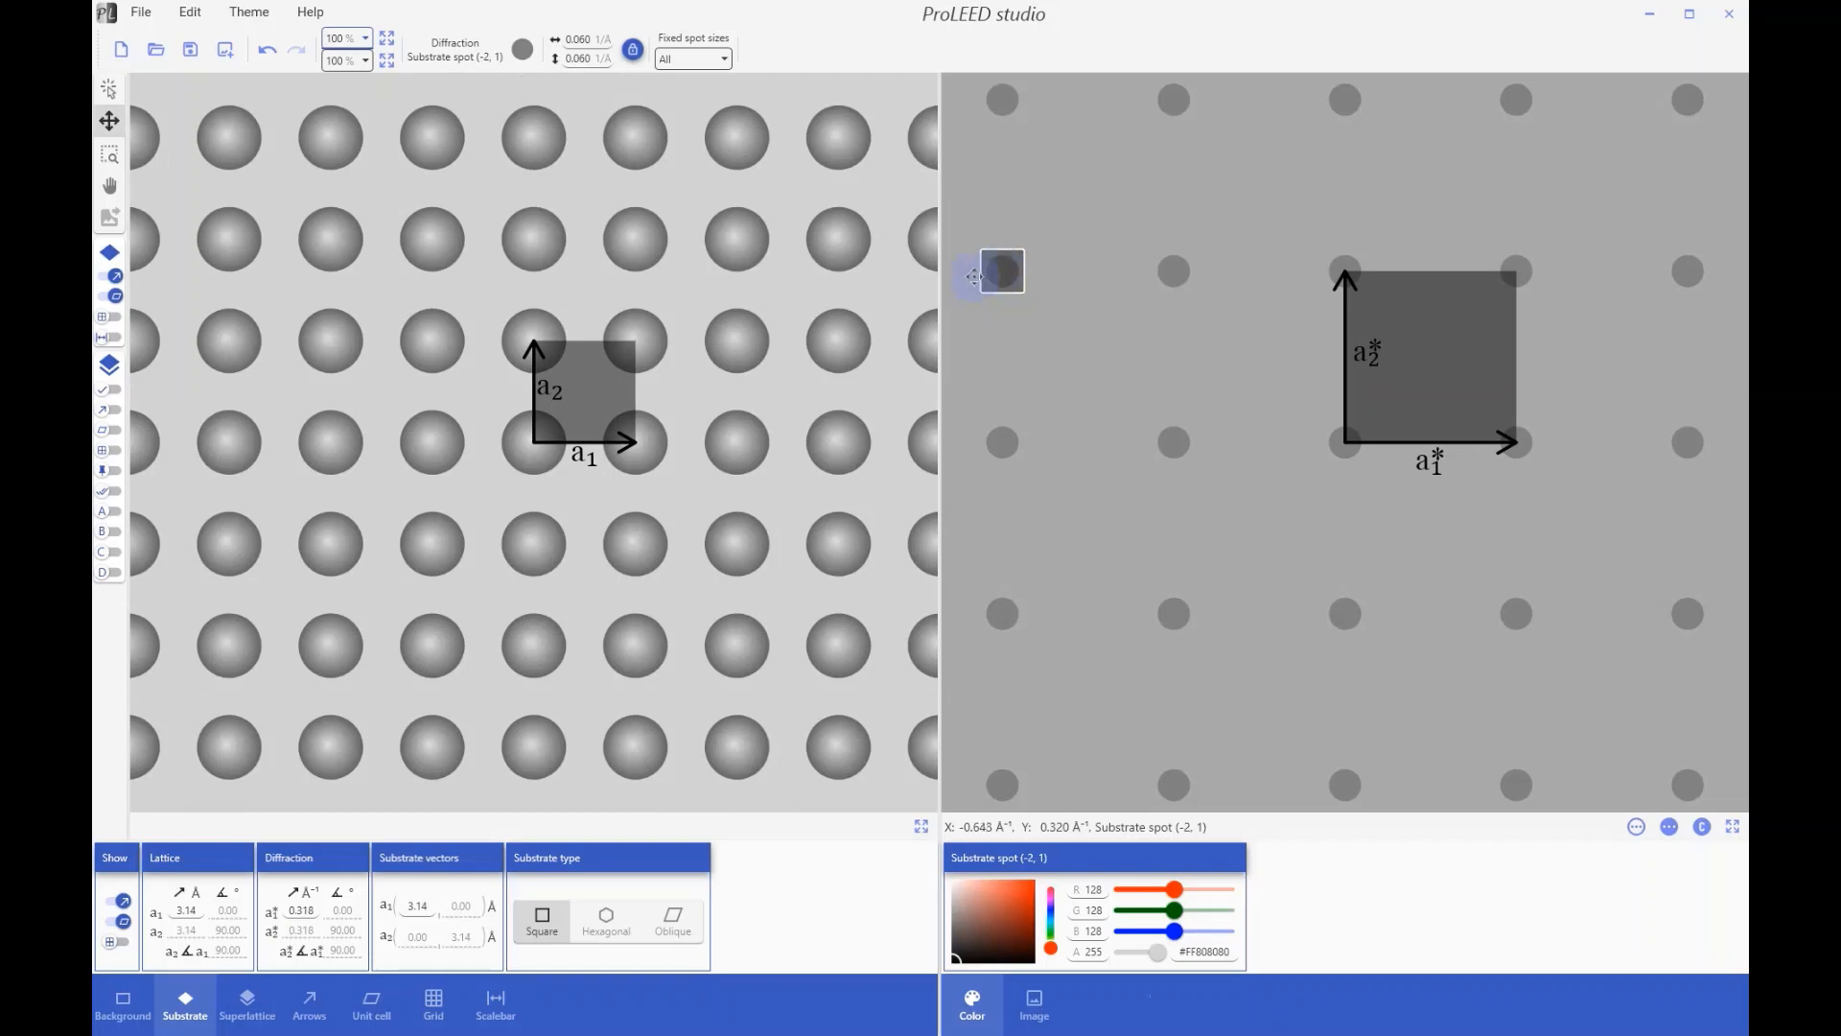
# Step: Enlarge a selected region in both views and move the substrate atom (0, 1) to rescale a1 to about 3.24 Å
pyautogui.click(109, 154)
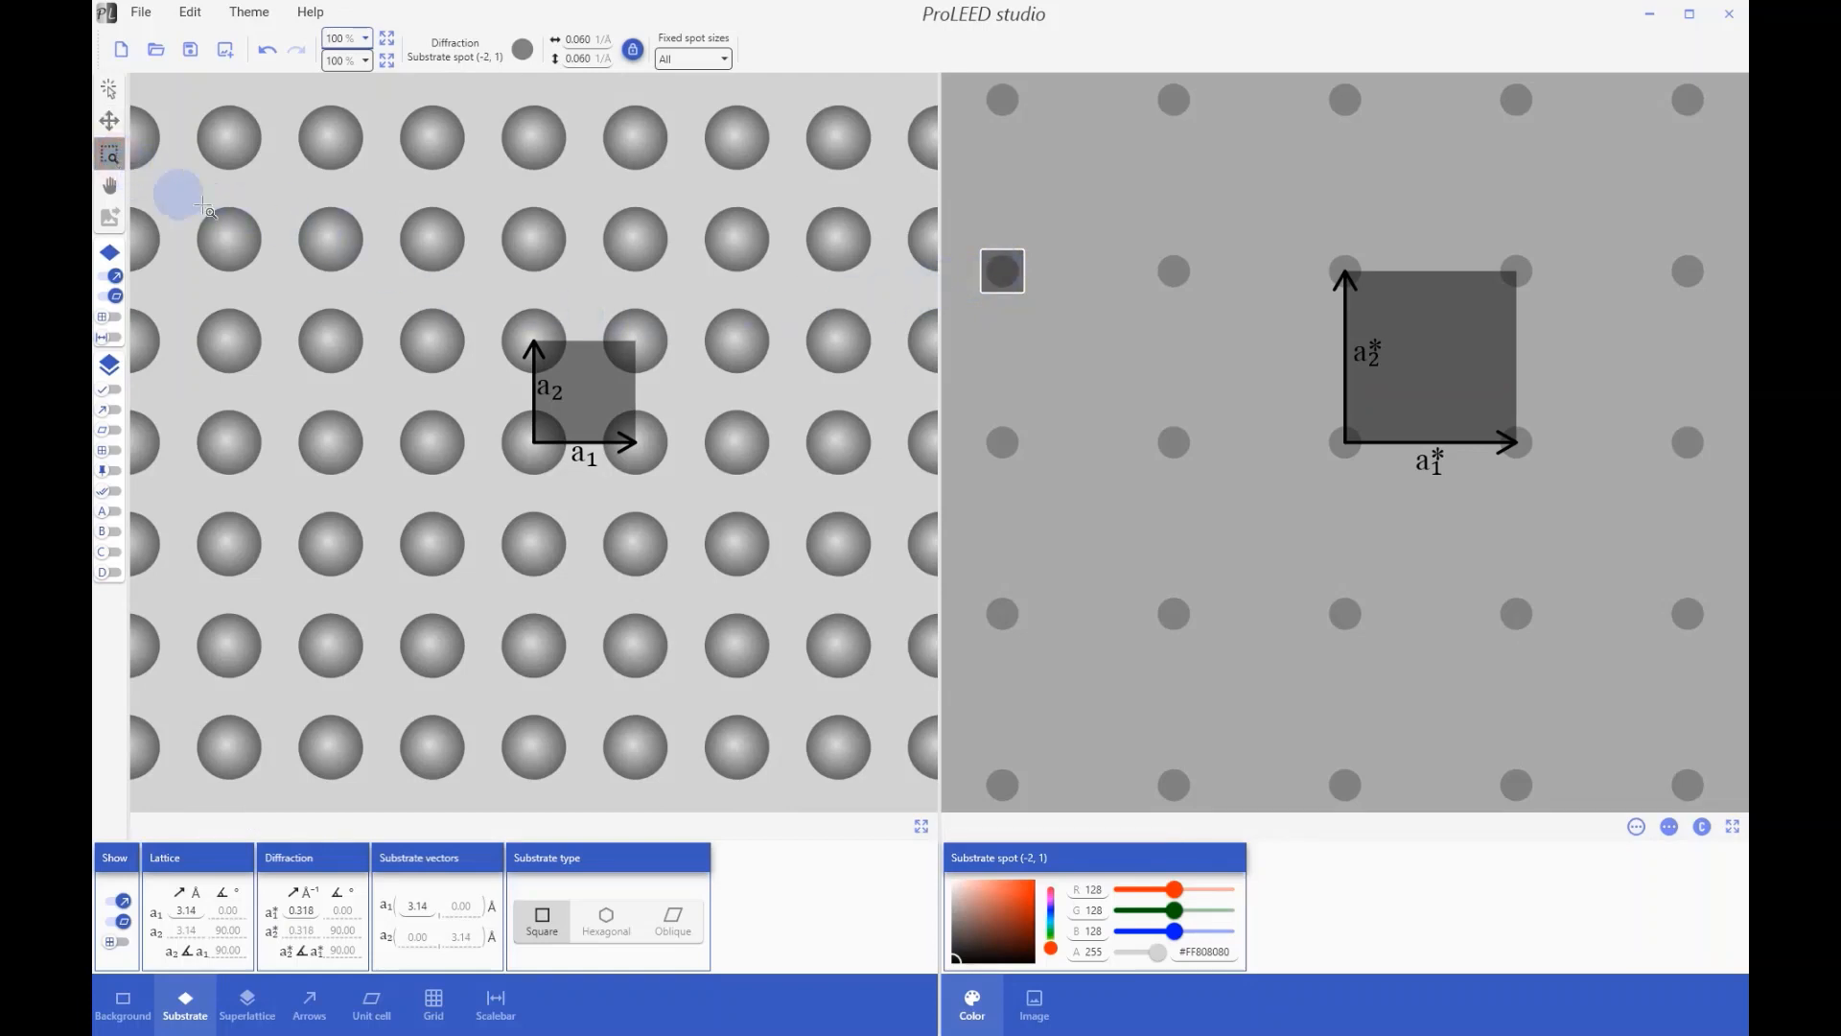
pyautogui.moveTo(399, 201); pyautogui.dragTo(622, 403)
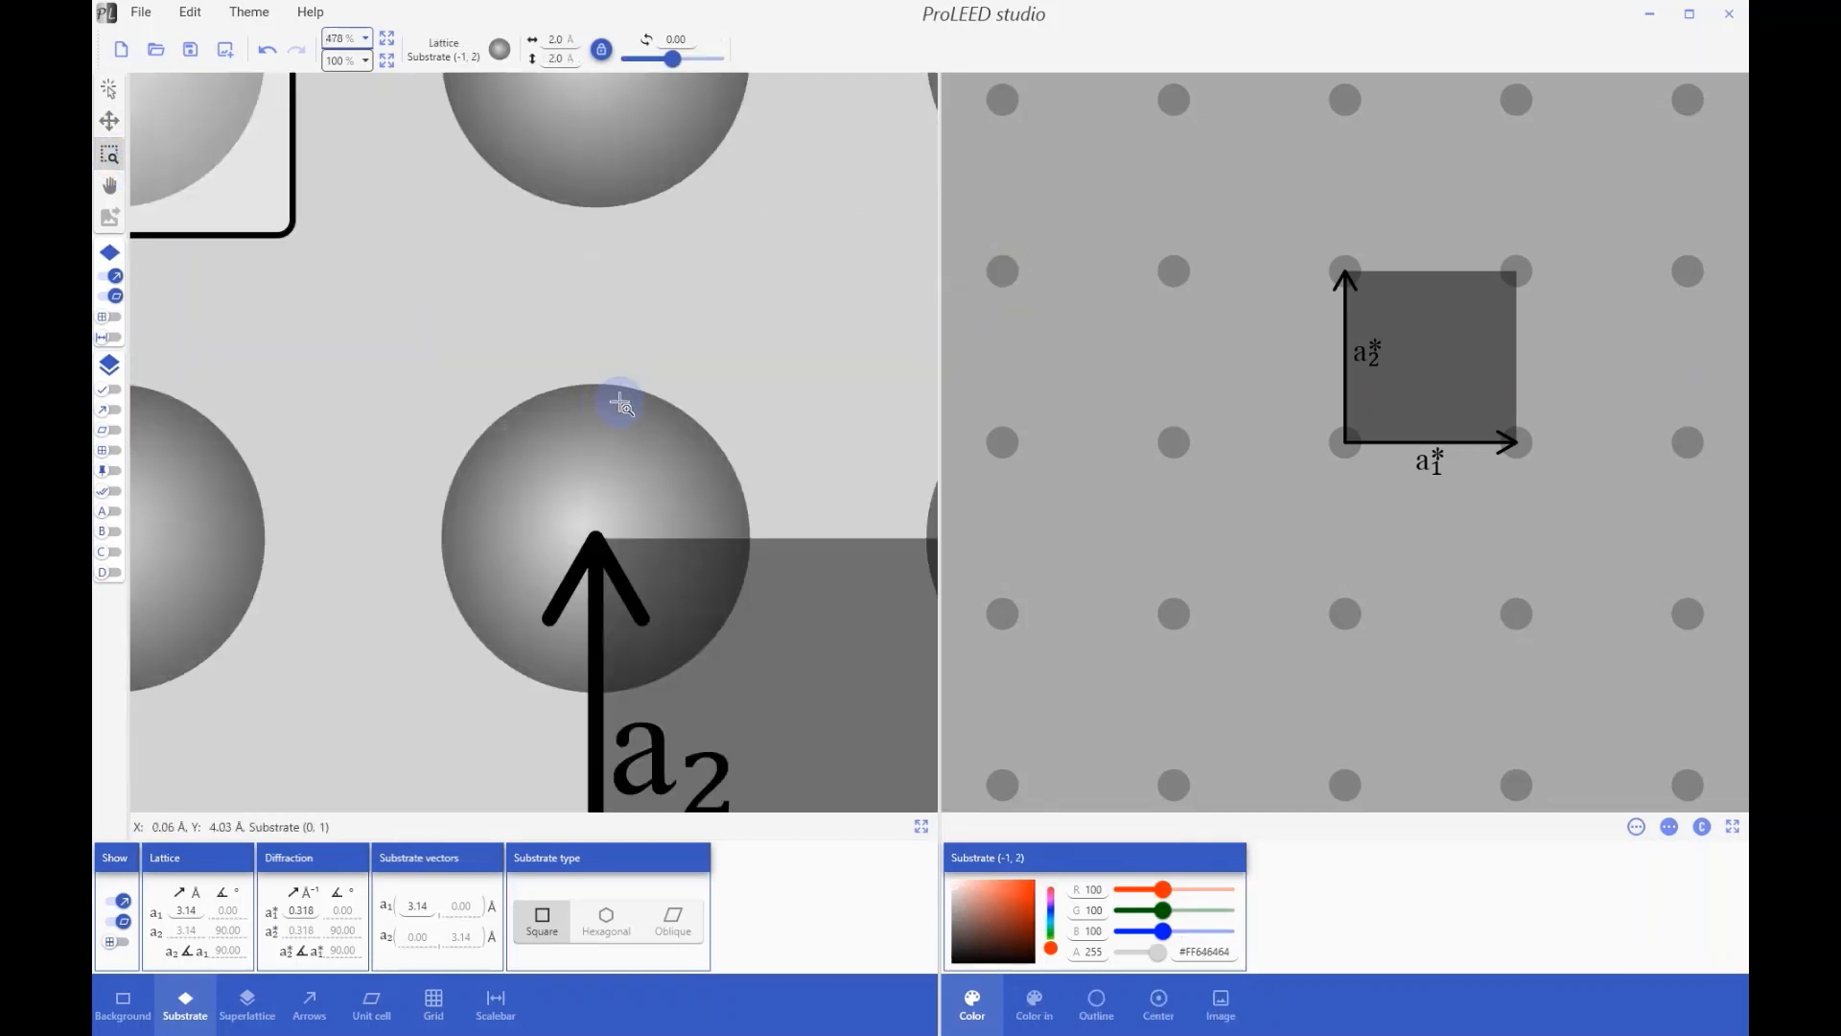
pyautogui.moveTo(1254, 174); pyautogui.dragTo(1434, 361)
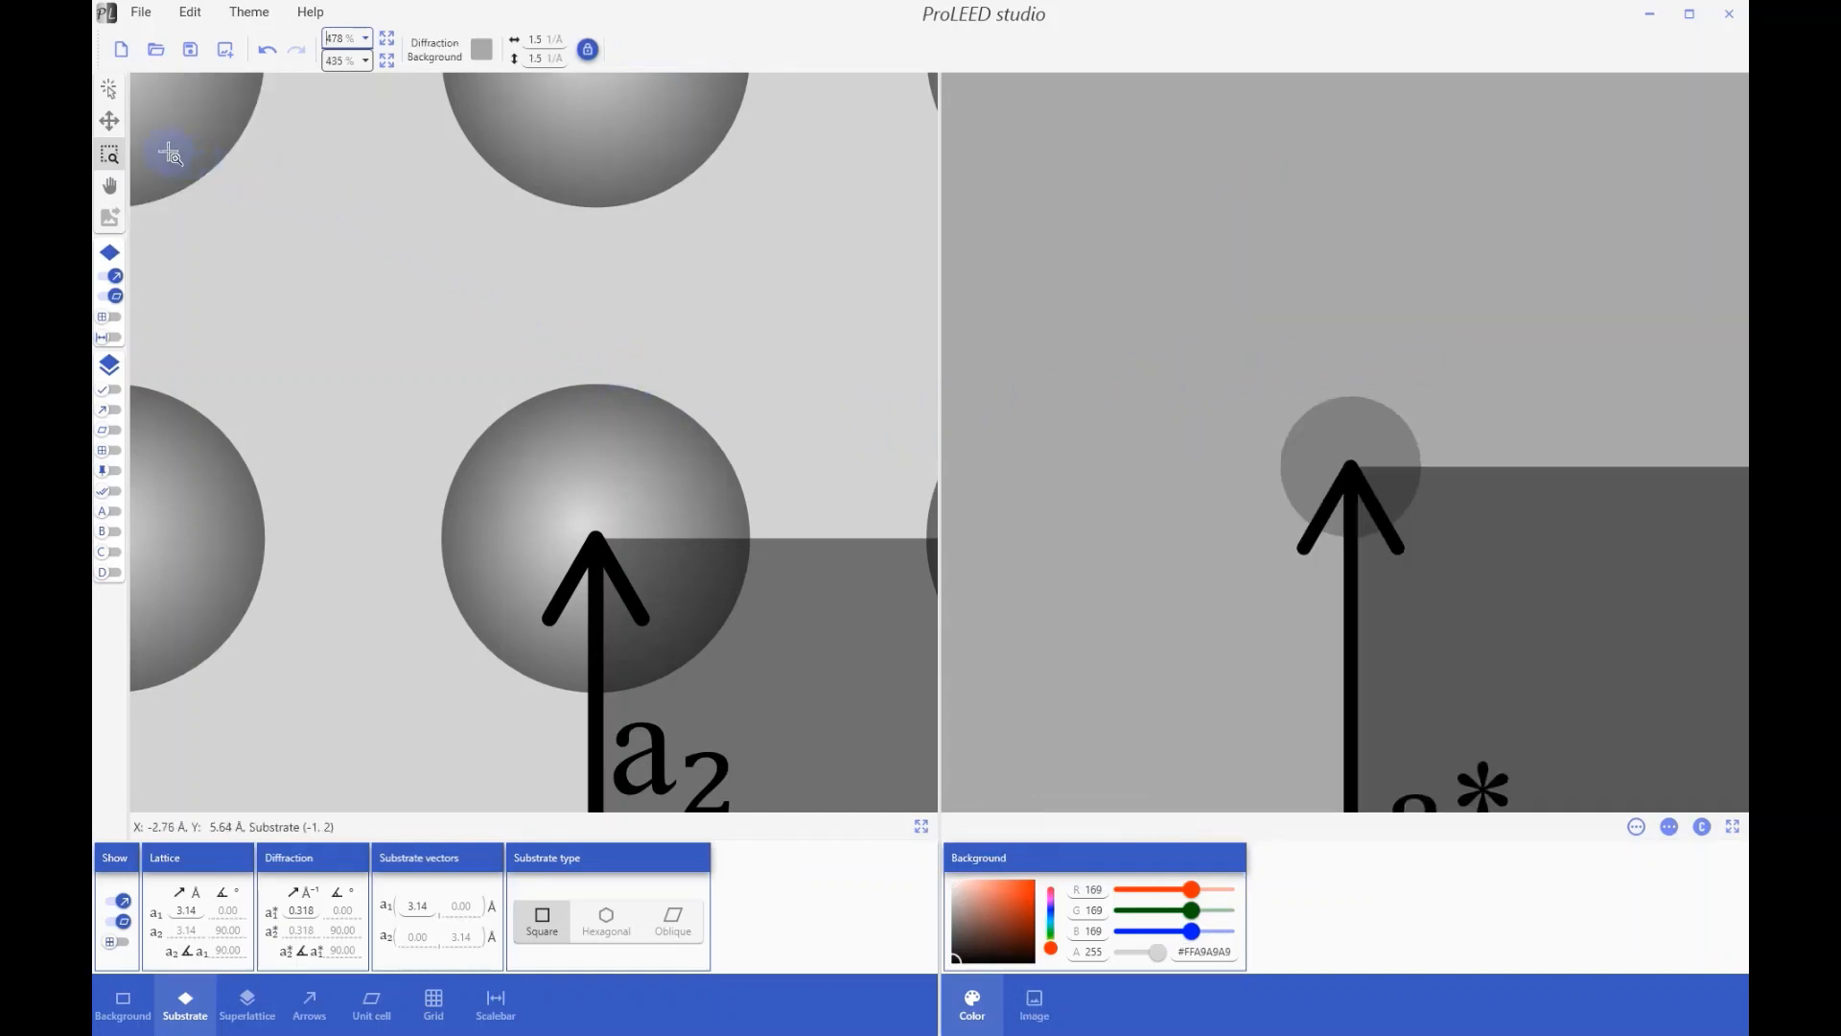
pyautogui.click(114, 127)
pyautogui.moveTo(595, 535)
pyautogui.mouseDown()
pyautogui.moveTo(602, 372)
pyautogui.moveTo(614, 531)
pyautogui.moveTo(606, 516)
pyautogui.mouseUp()
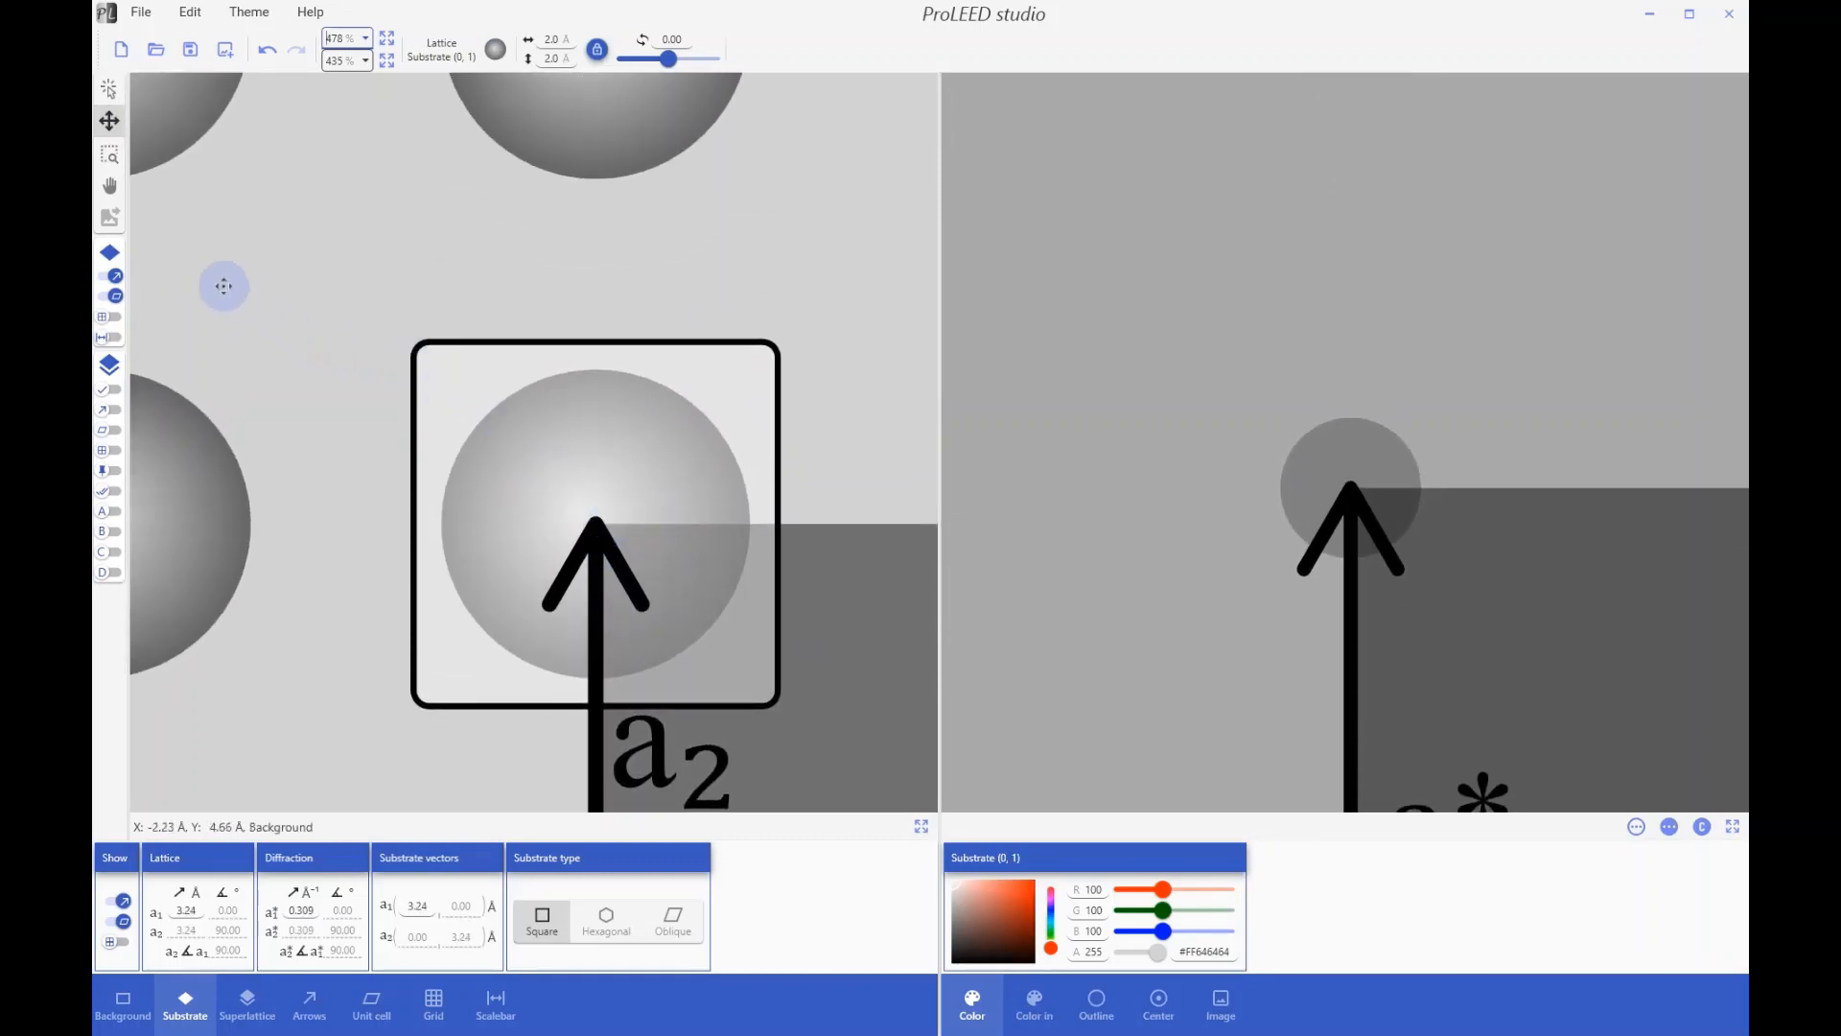
# Step: Pan the enlarged lattice and diffraction views with the Hand tool and reset both views to 100 %
pyautogui.click(110, 186)
pyautogui.moveTo(785, 256); pyautogui.dragTo(669, 171)
pyautogui.moveTo(1356, 316); pyautogui.dragTo(1226, 244)
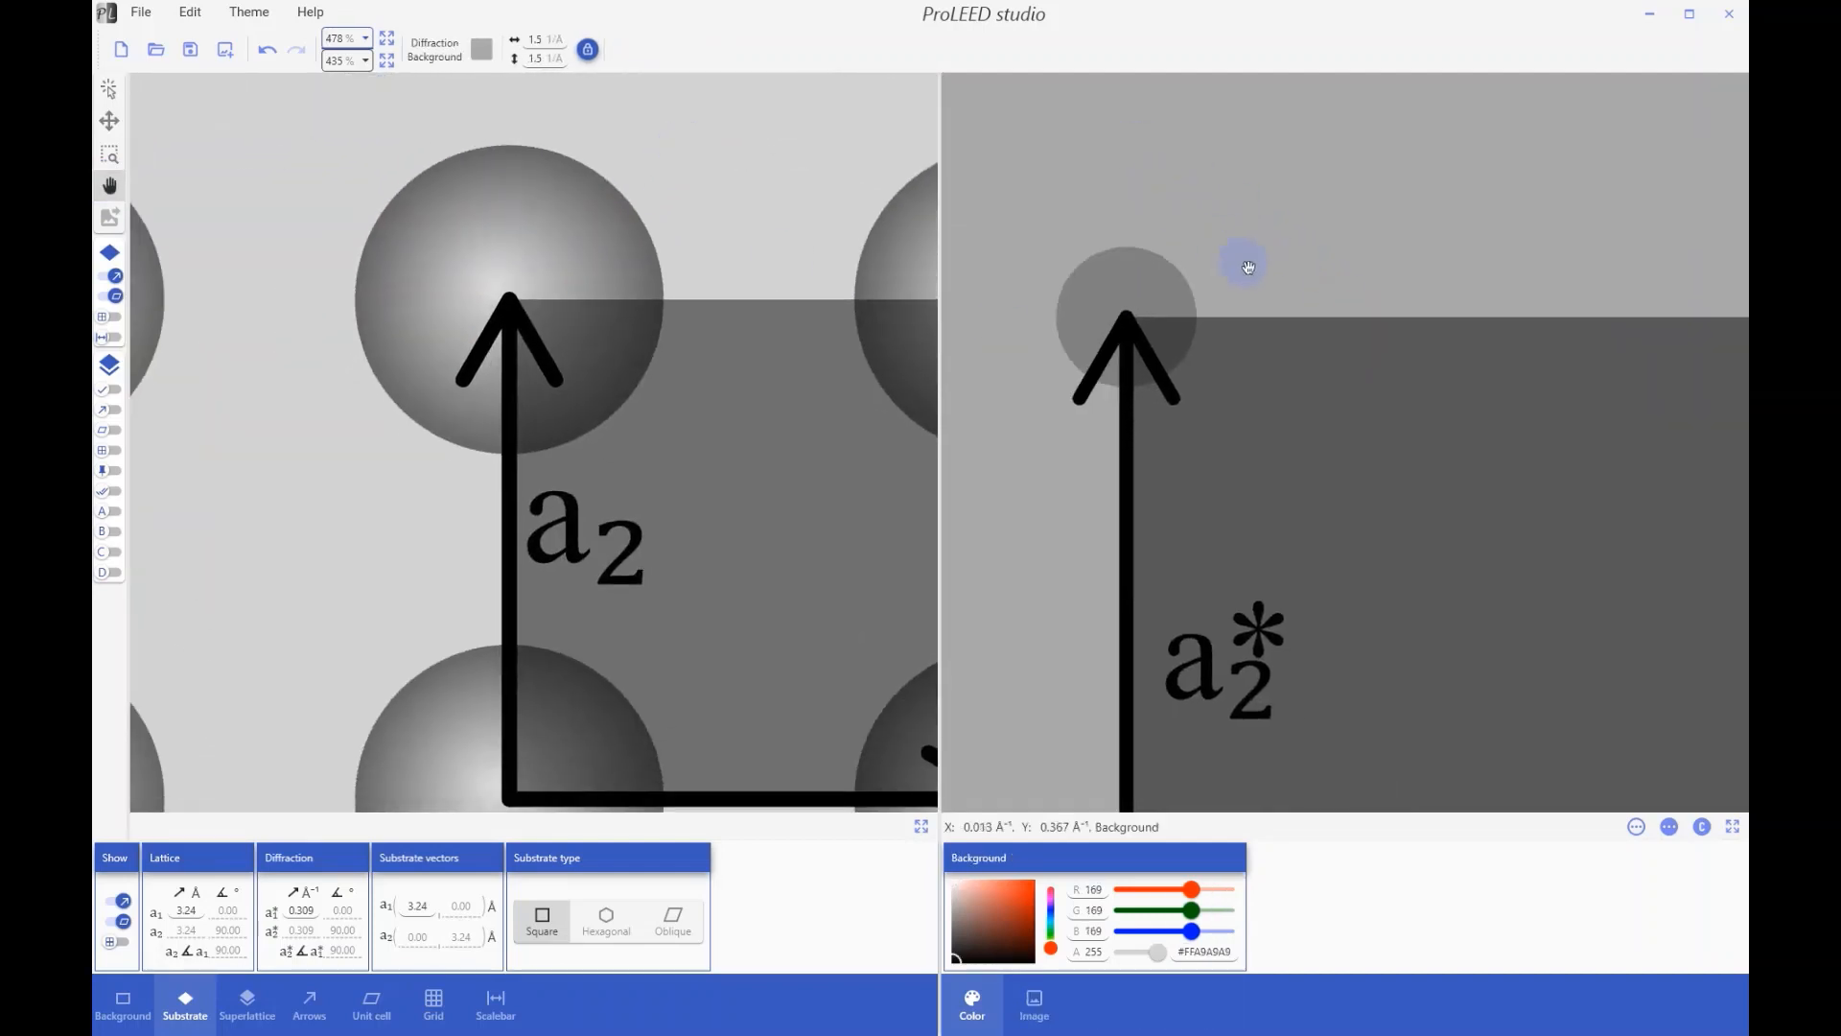
pyautogui.moveTo(1374, 217); pyautogui.dragTo(1393, 207)
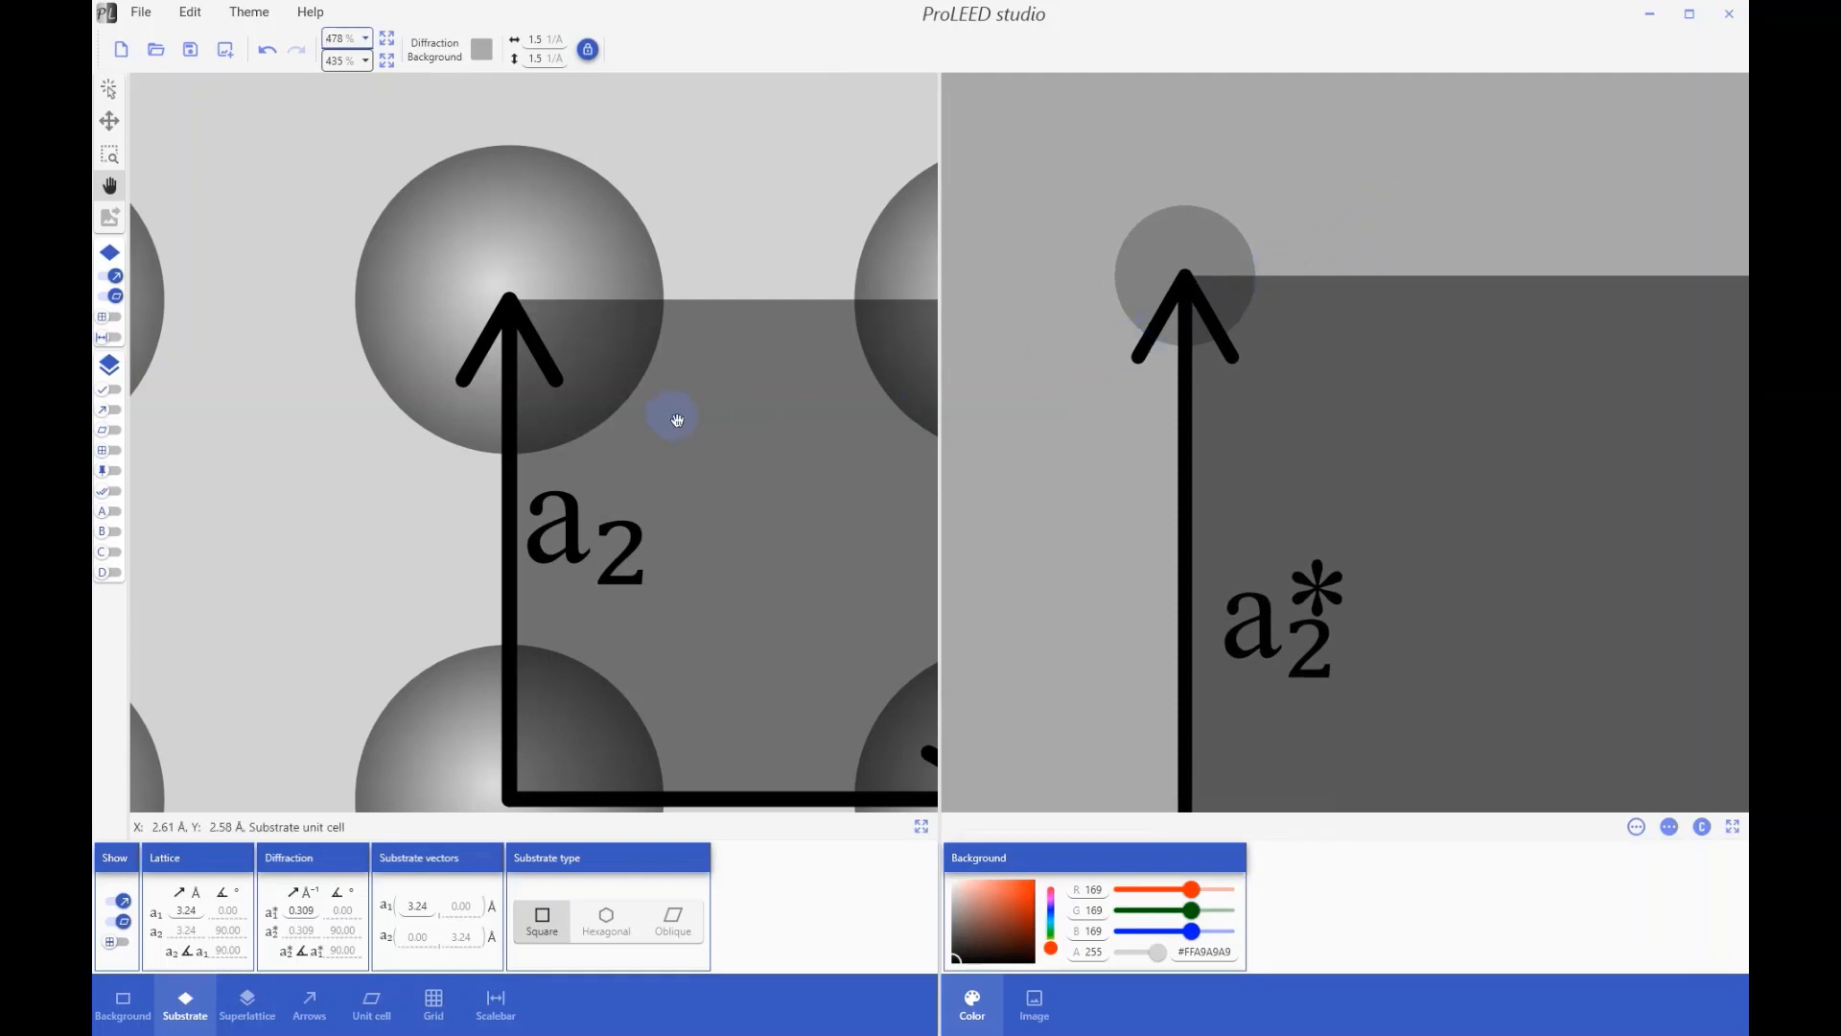
pyautogui.doubleClick(596, 416)
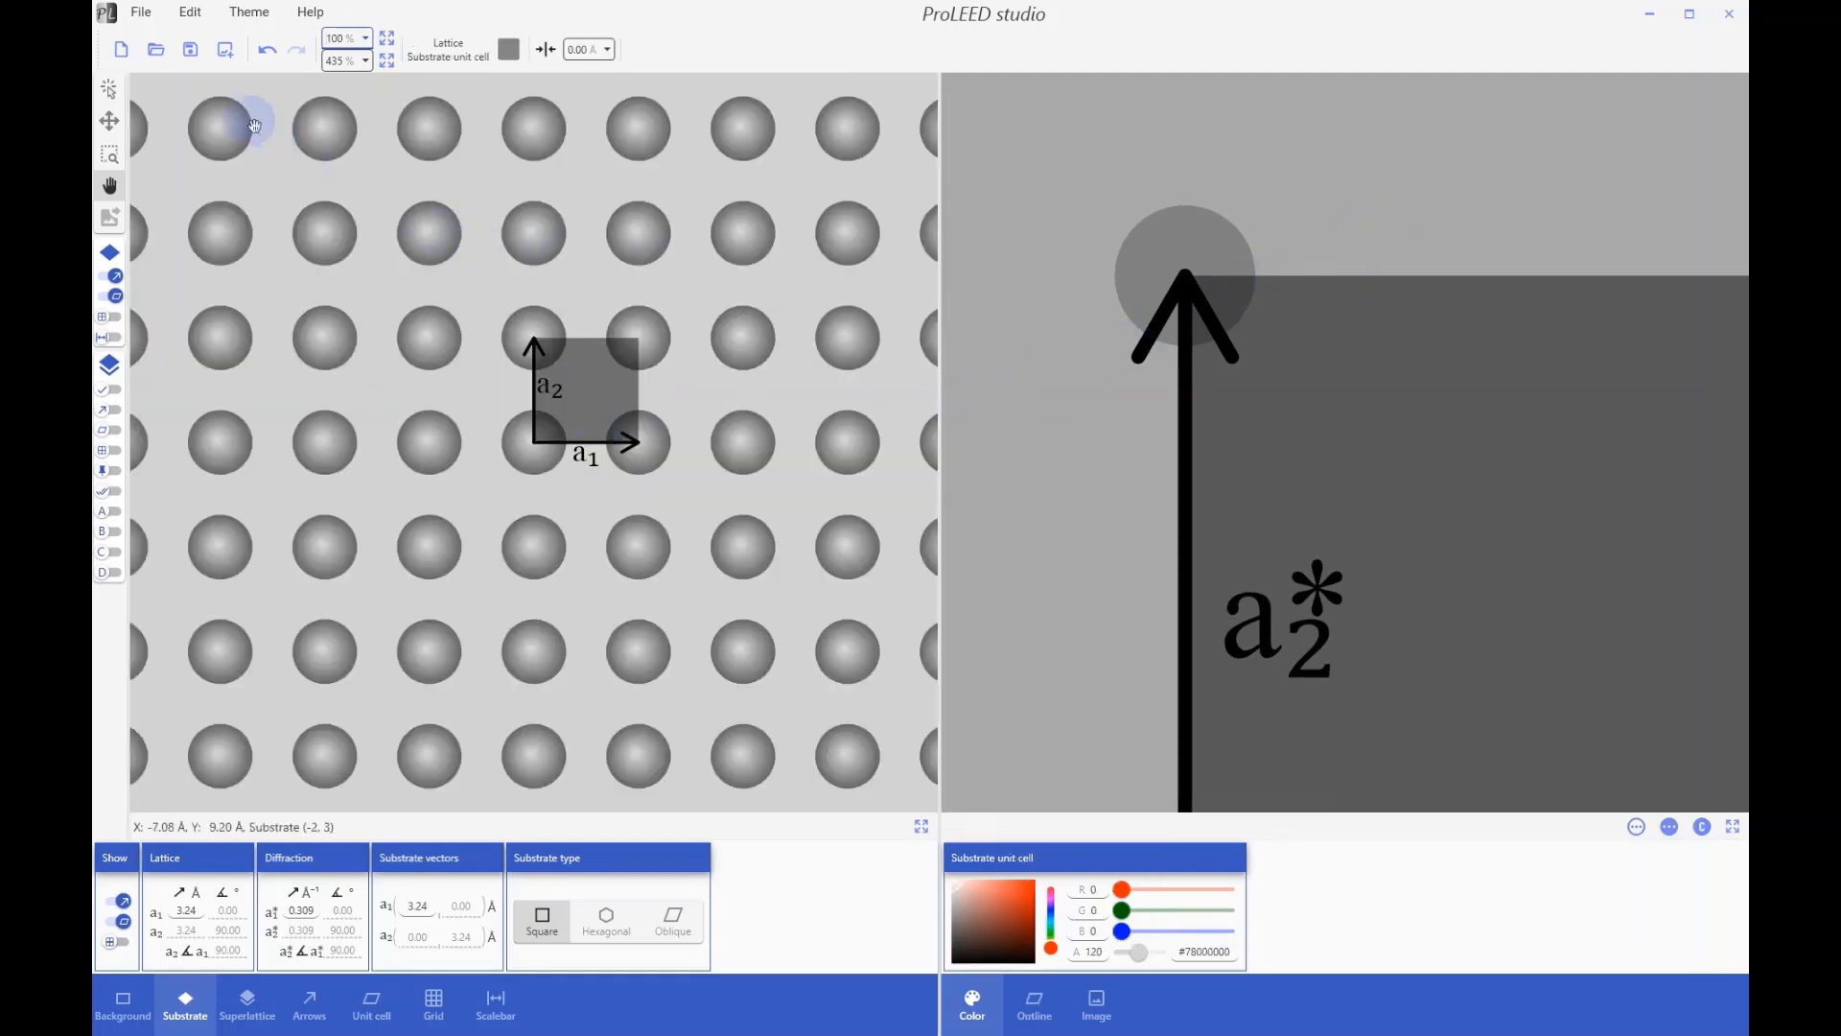
pyautogui.click(109, 88)
pyautogui.doubleClick(1015, 379)
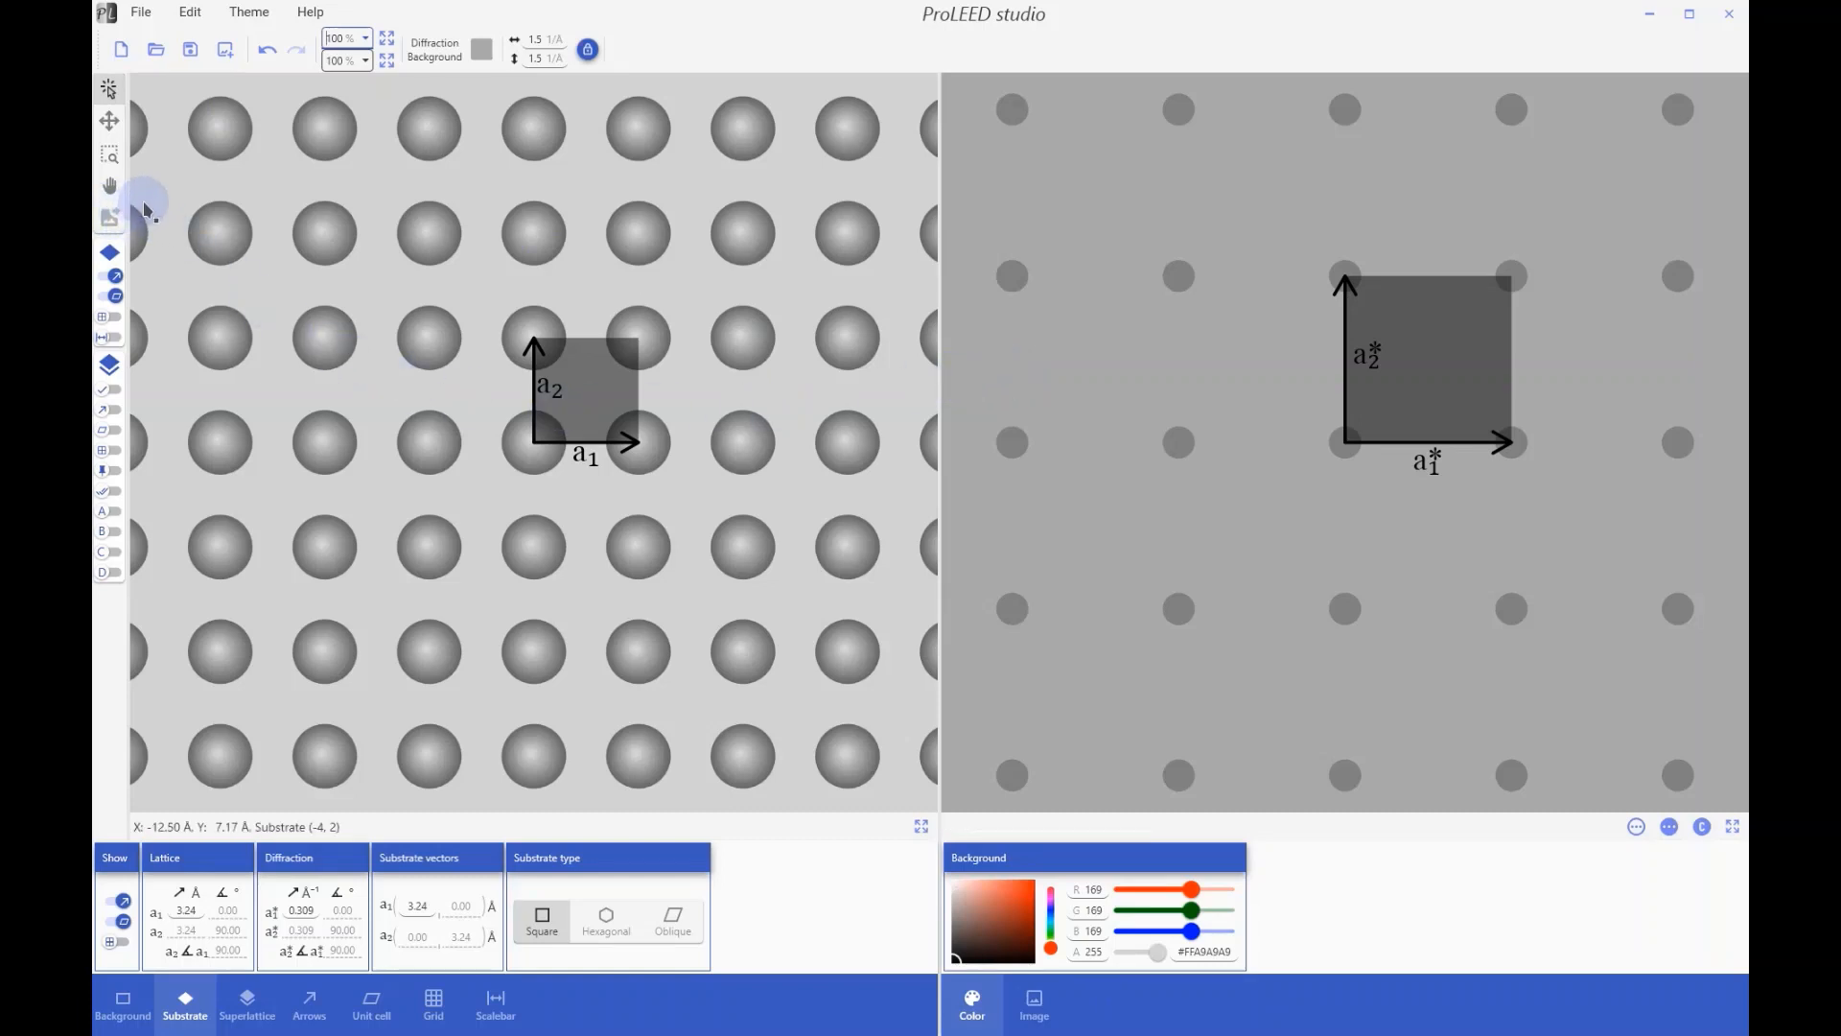
# Step: Load a diffraction pattern image into the diffraction view and reposition it beneath the substrate spots
pyautogui.click(225, 60)
pyautogui.doubleClick(580, 192)
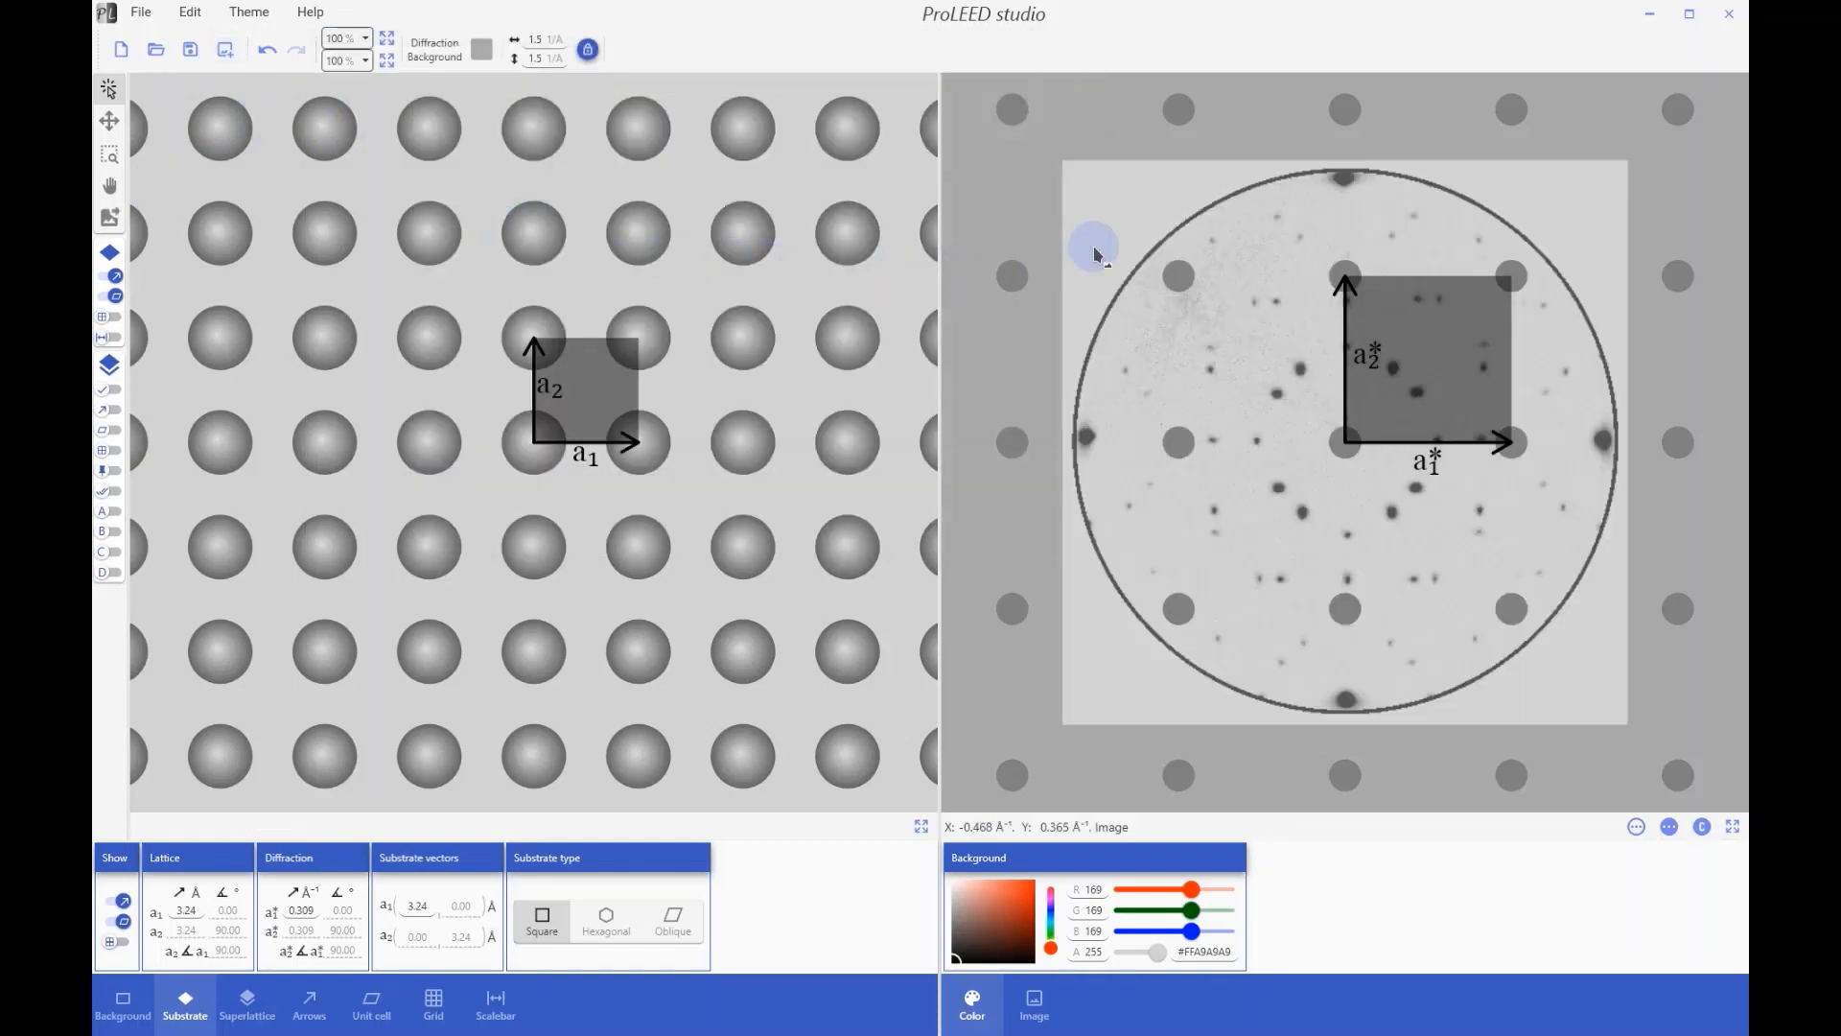
pyautogui.click(110, 219)
pyautogui.moveTo(1118, 228); pyautogui.dragTo(1167, 259)
pyautogui.click(1178, 276)
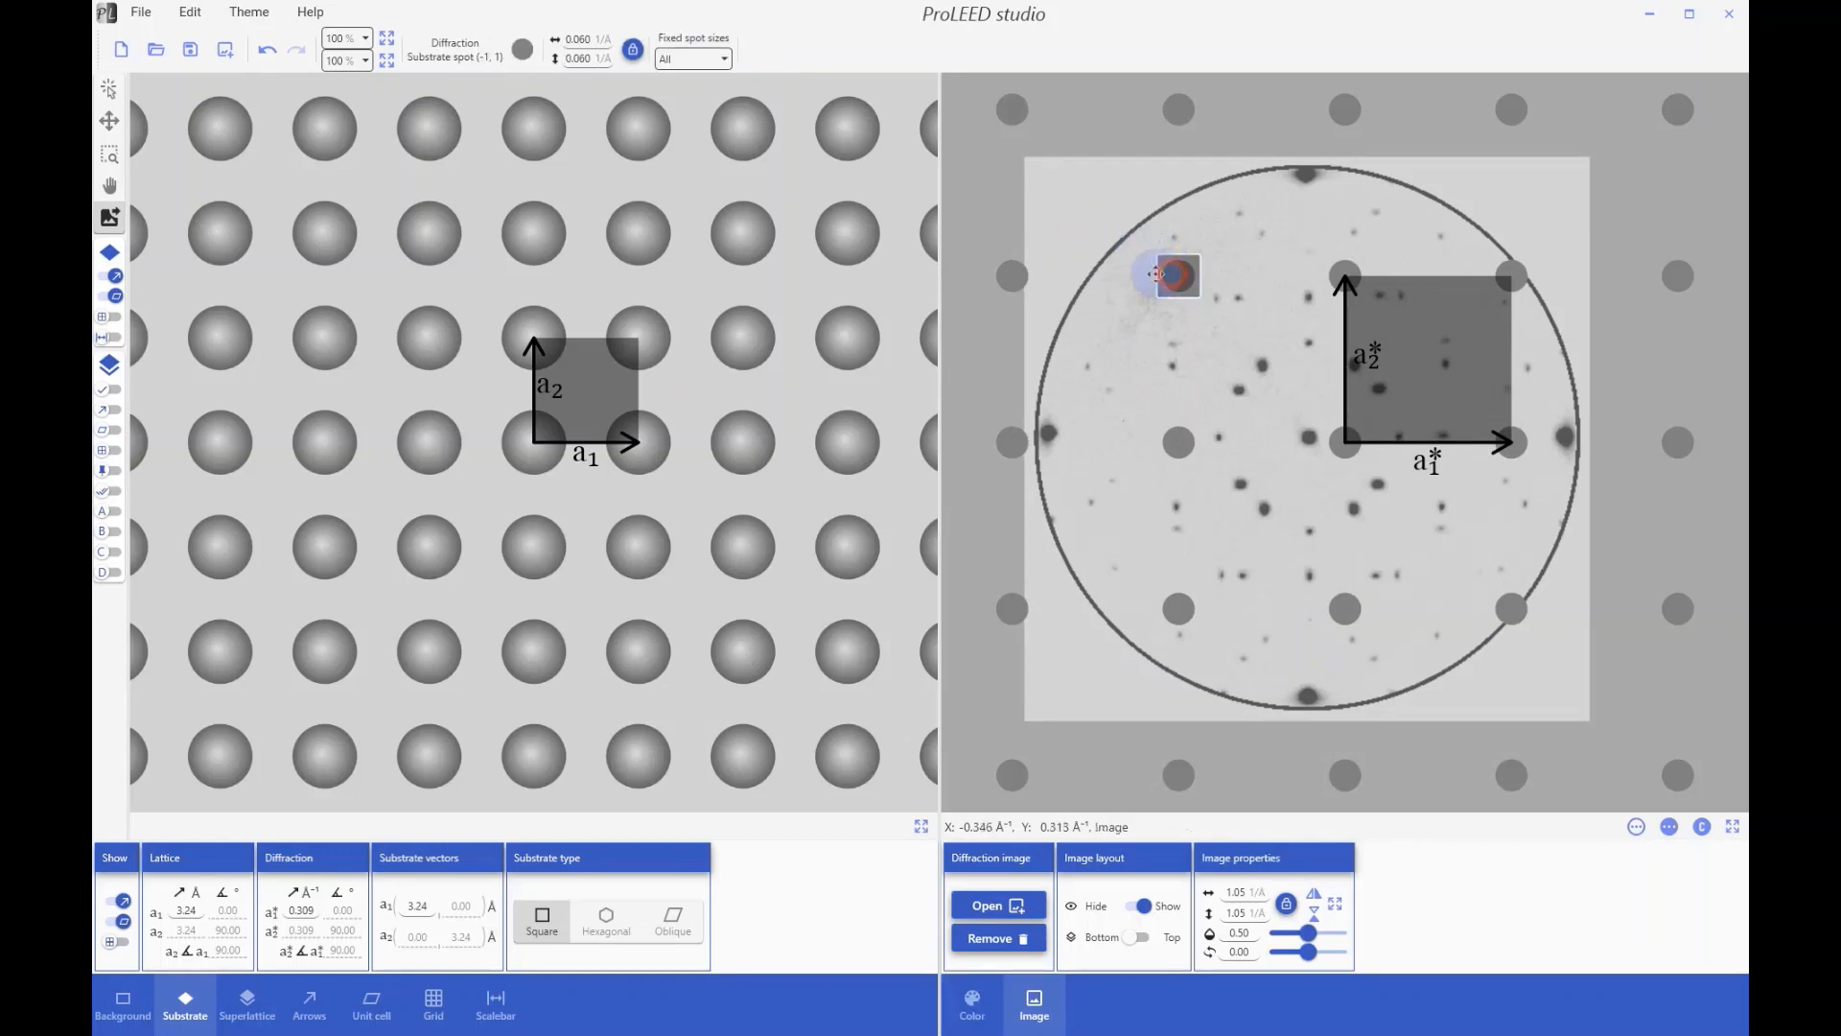
pyautogui.moveTo(1082, 212); pyautogui.dragTo(1145, 256)
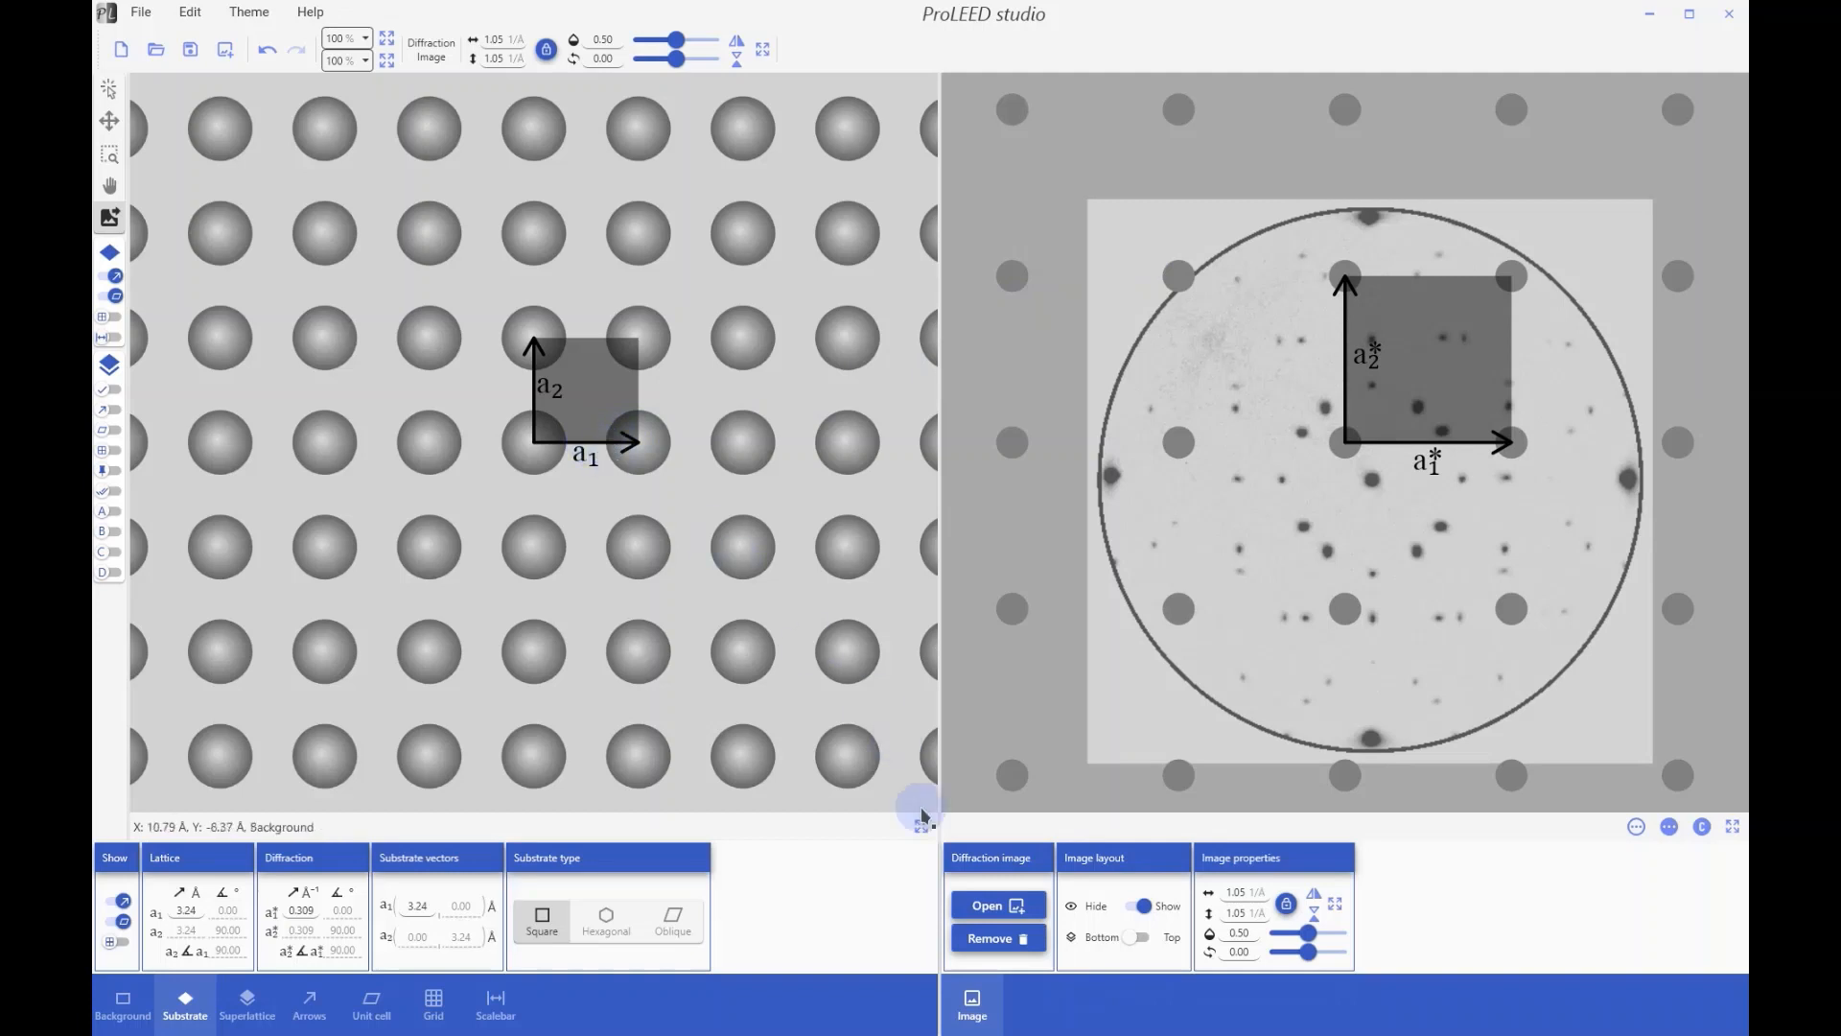
# Step: Remove the loaded image from the diffraction view and return to the selection tool
pyautogui.click(1026, 942)
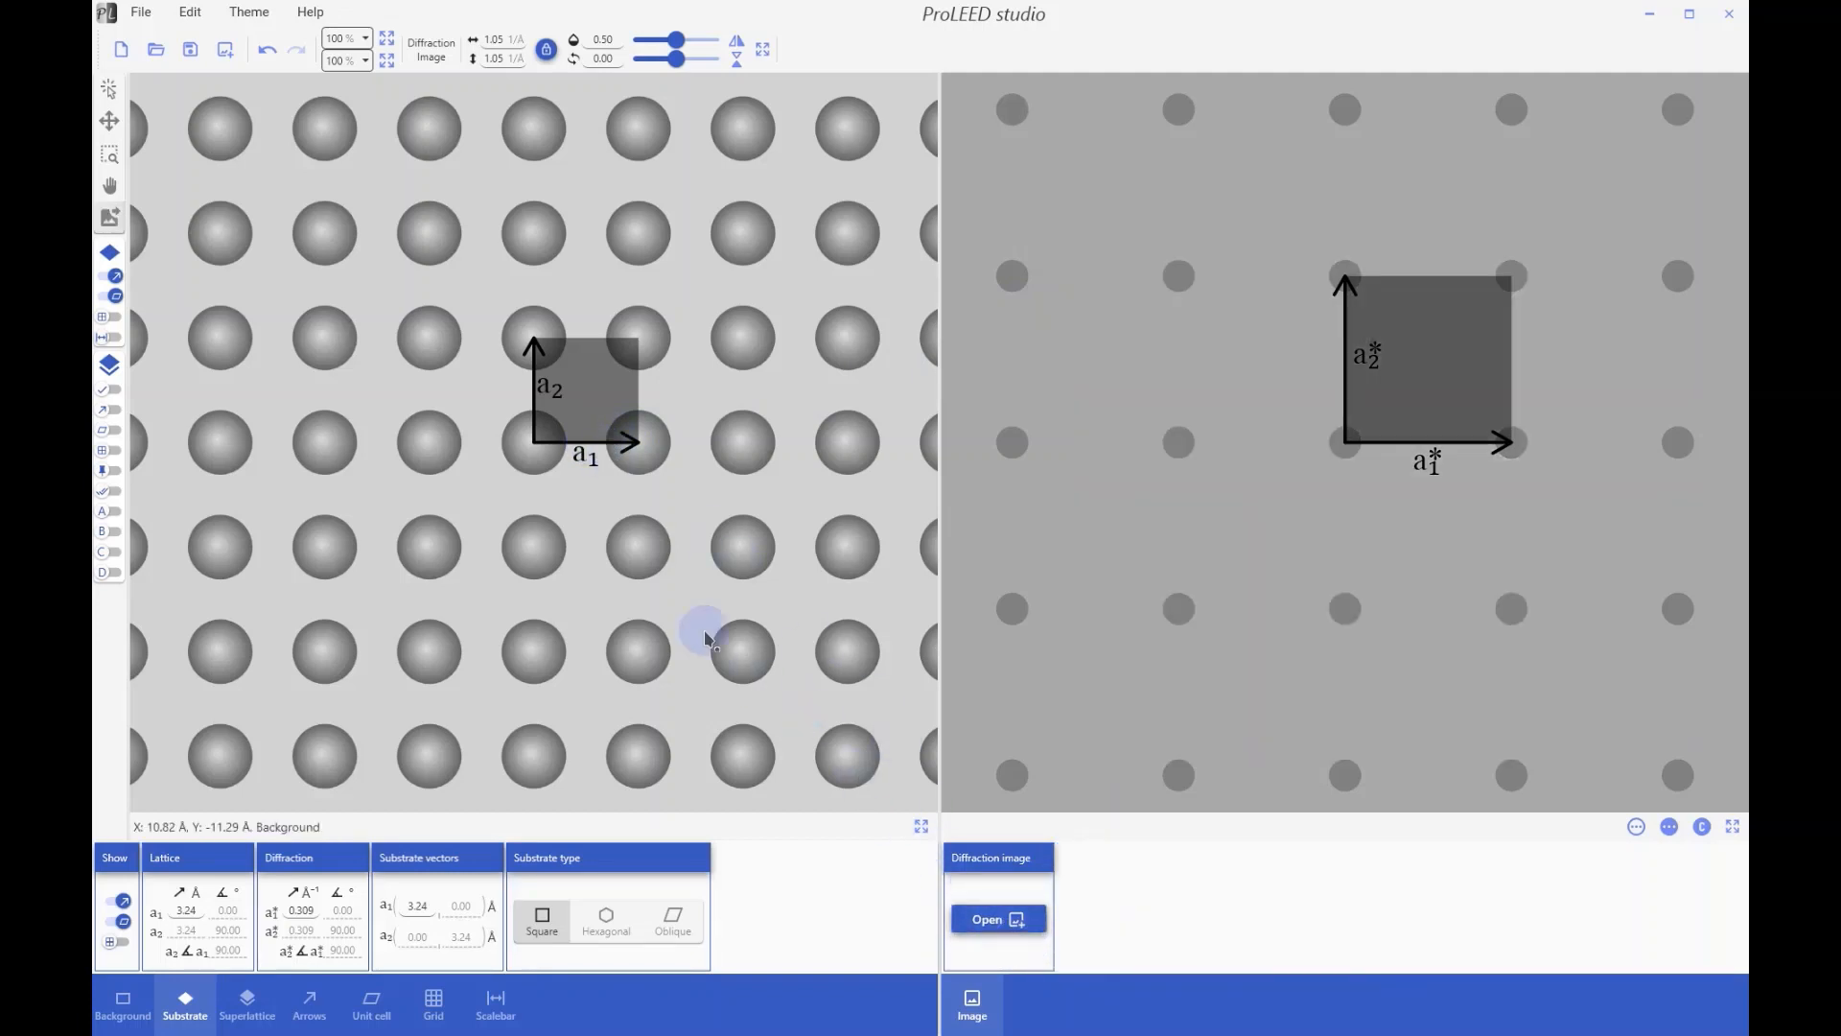
pyautogui.click(110, 89)
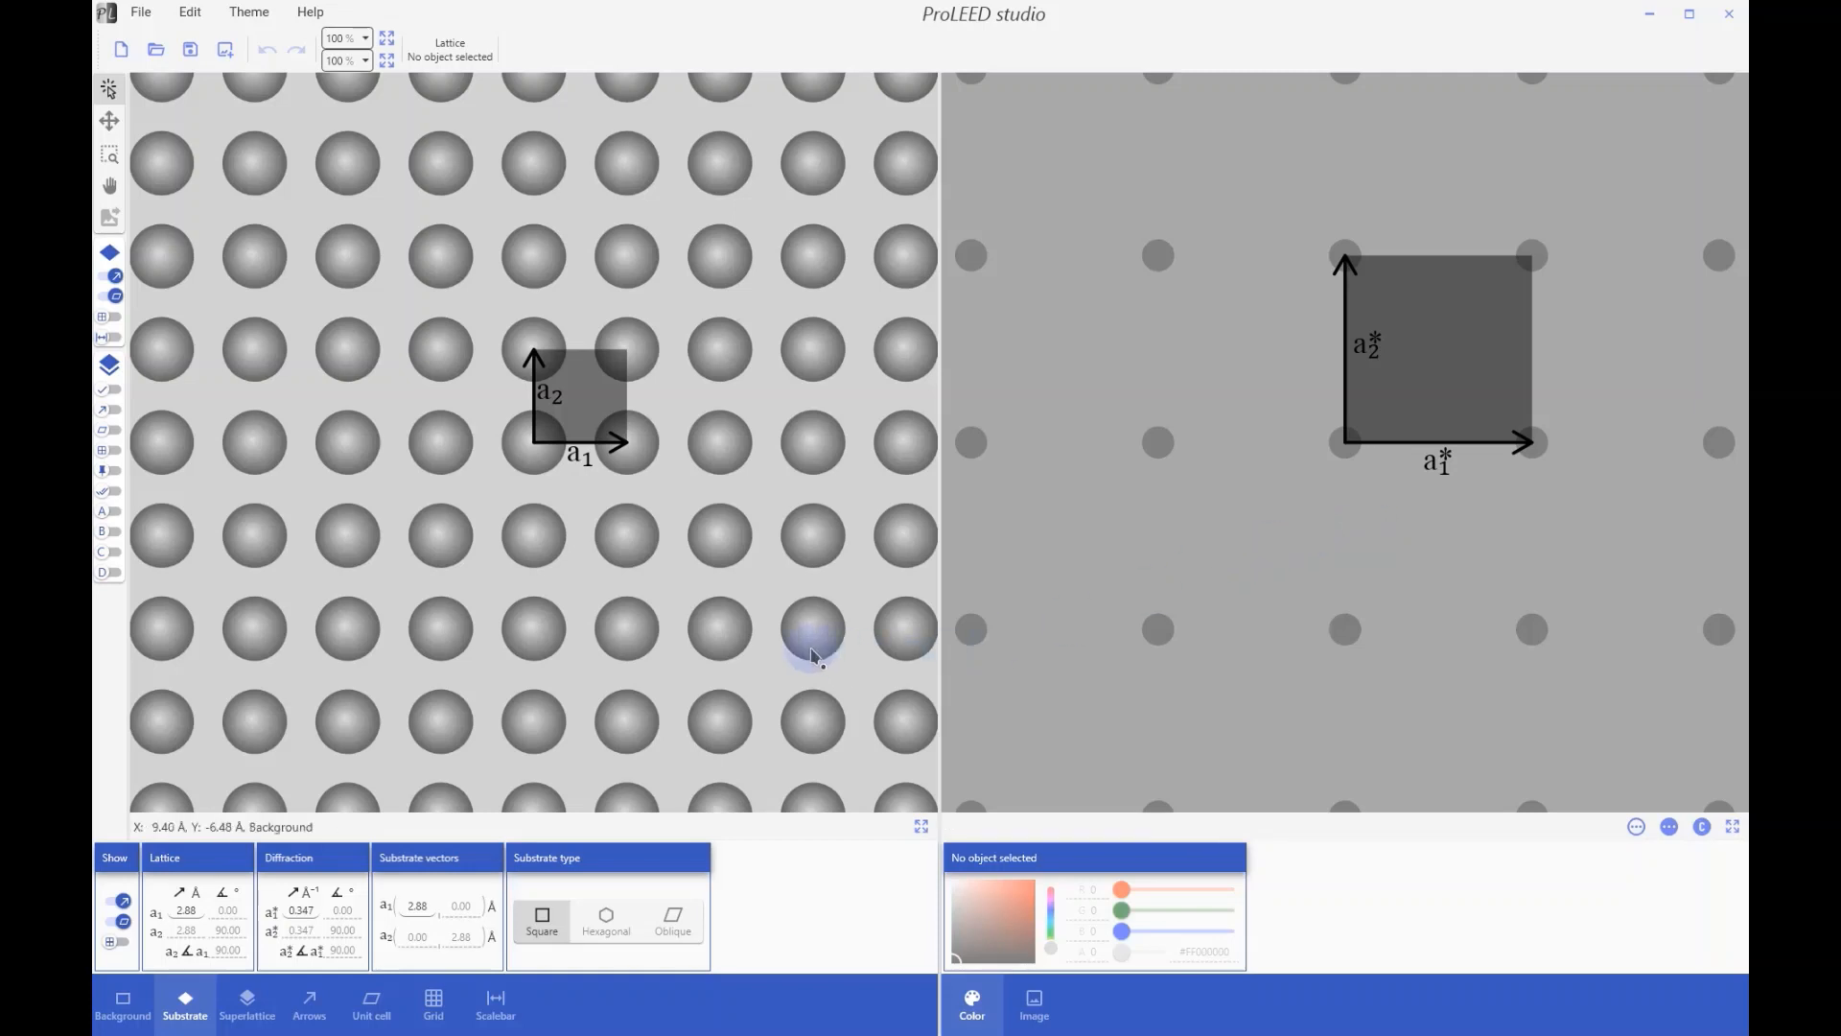
# Step: Try a red colour, #FFF72323, on the lattice background and discard it by starting a new document
pyautogui.click(766, 579)
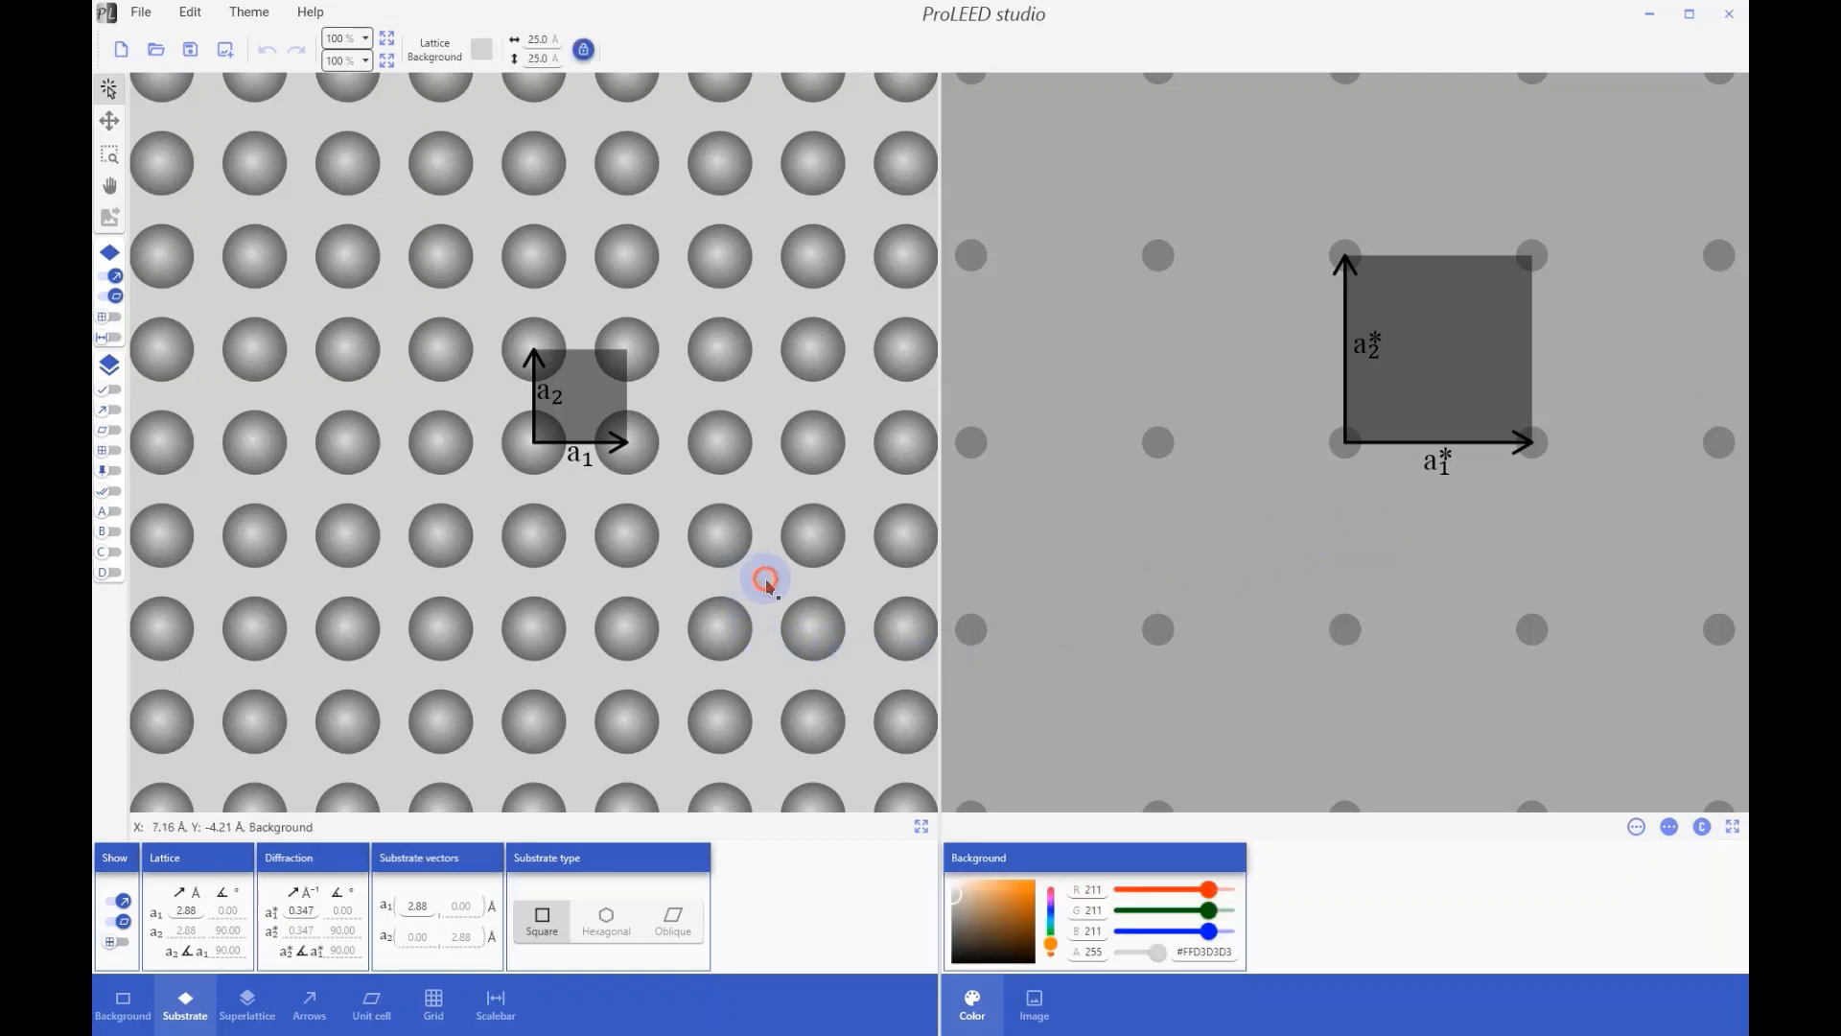
pyautogui.moveTo(971, 901); pyautogui.dragTo(1051, 899)
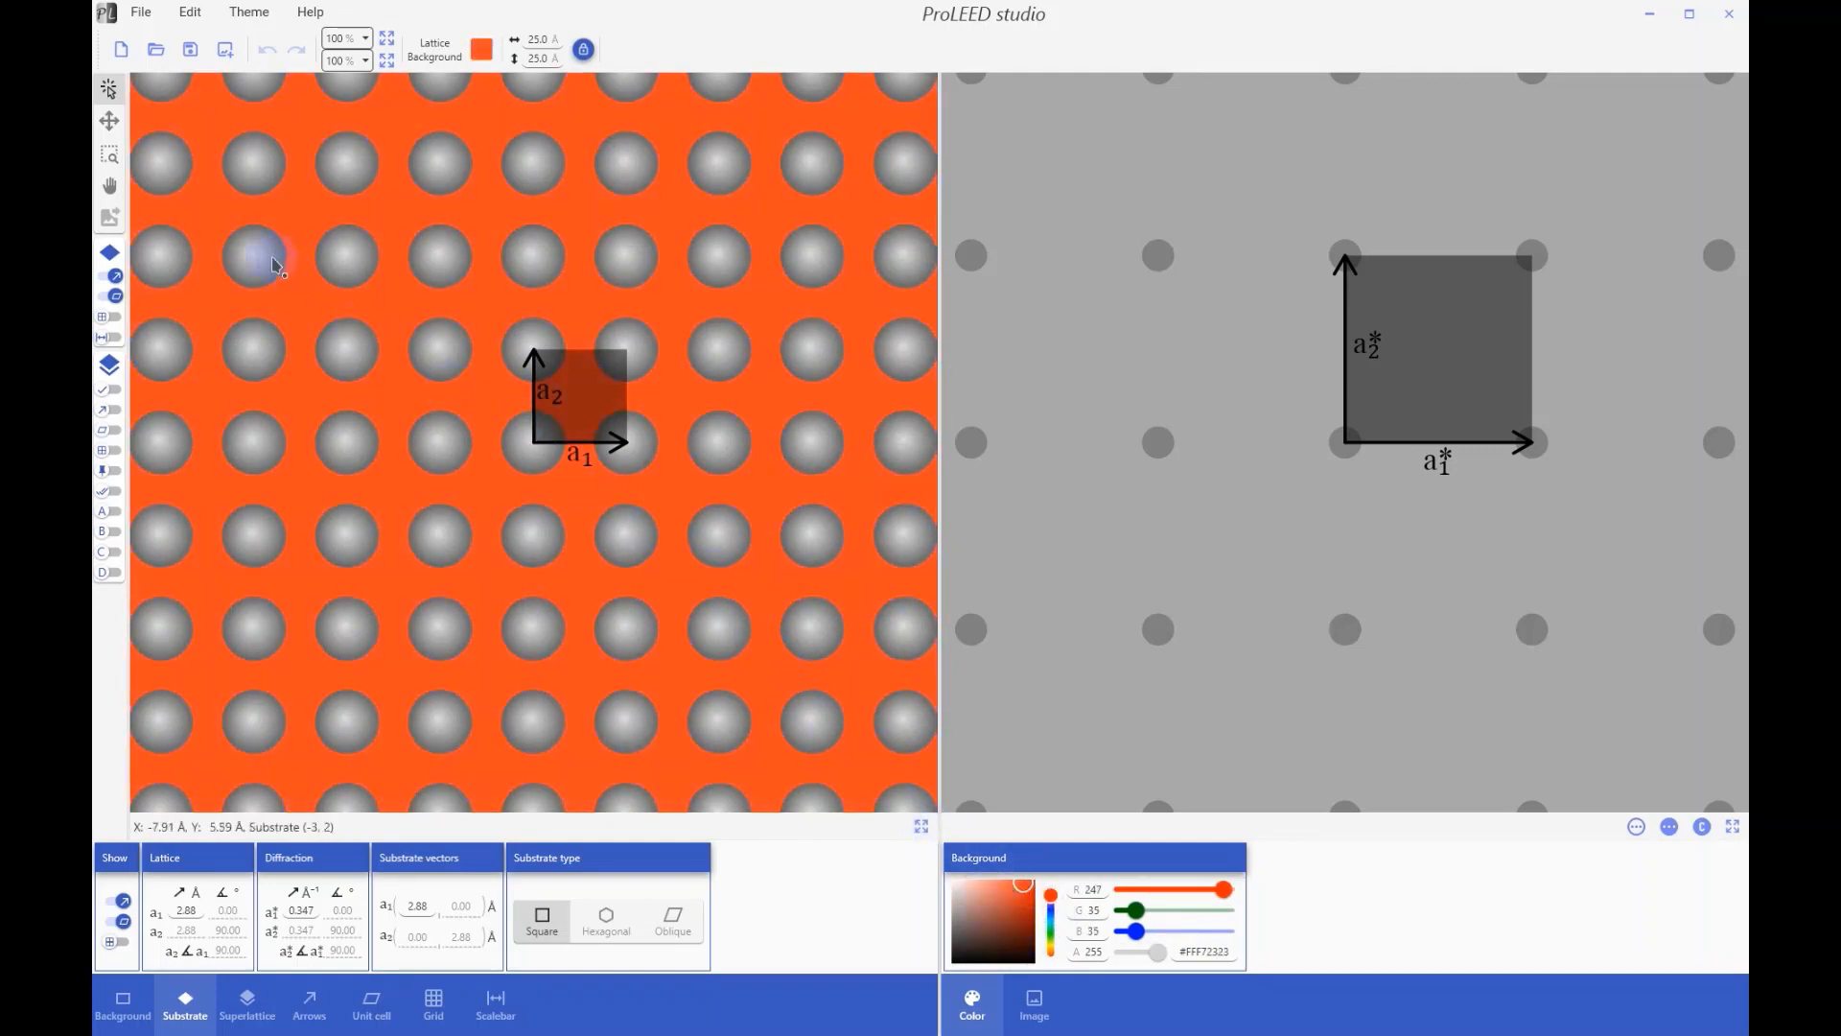
pyautogui.click(125, 50)
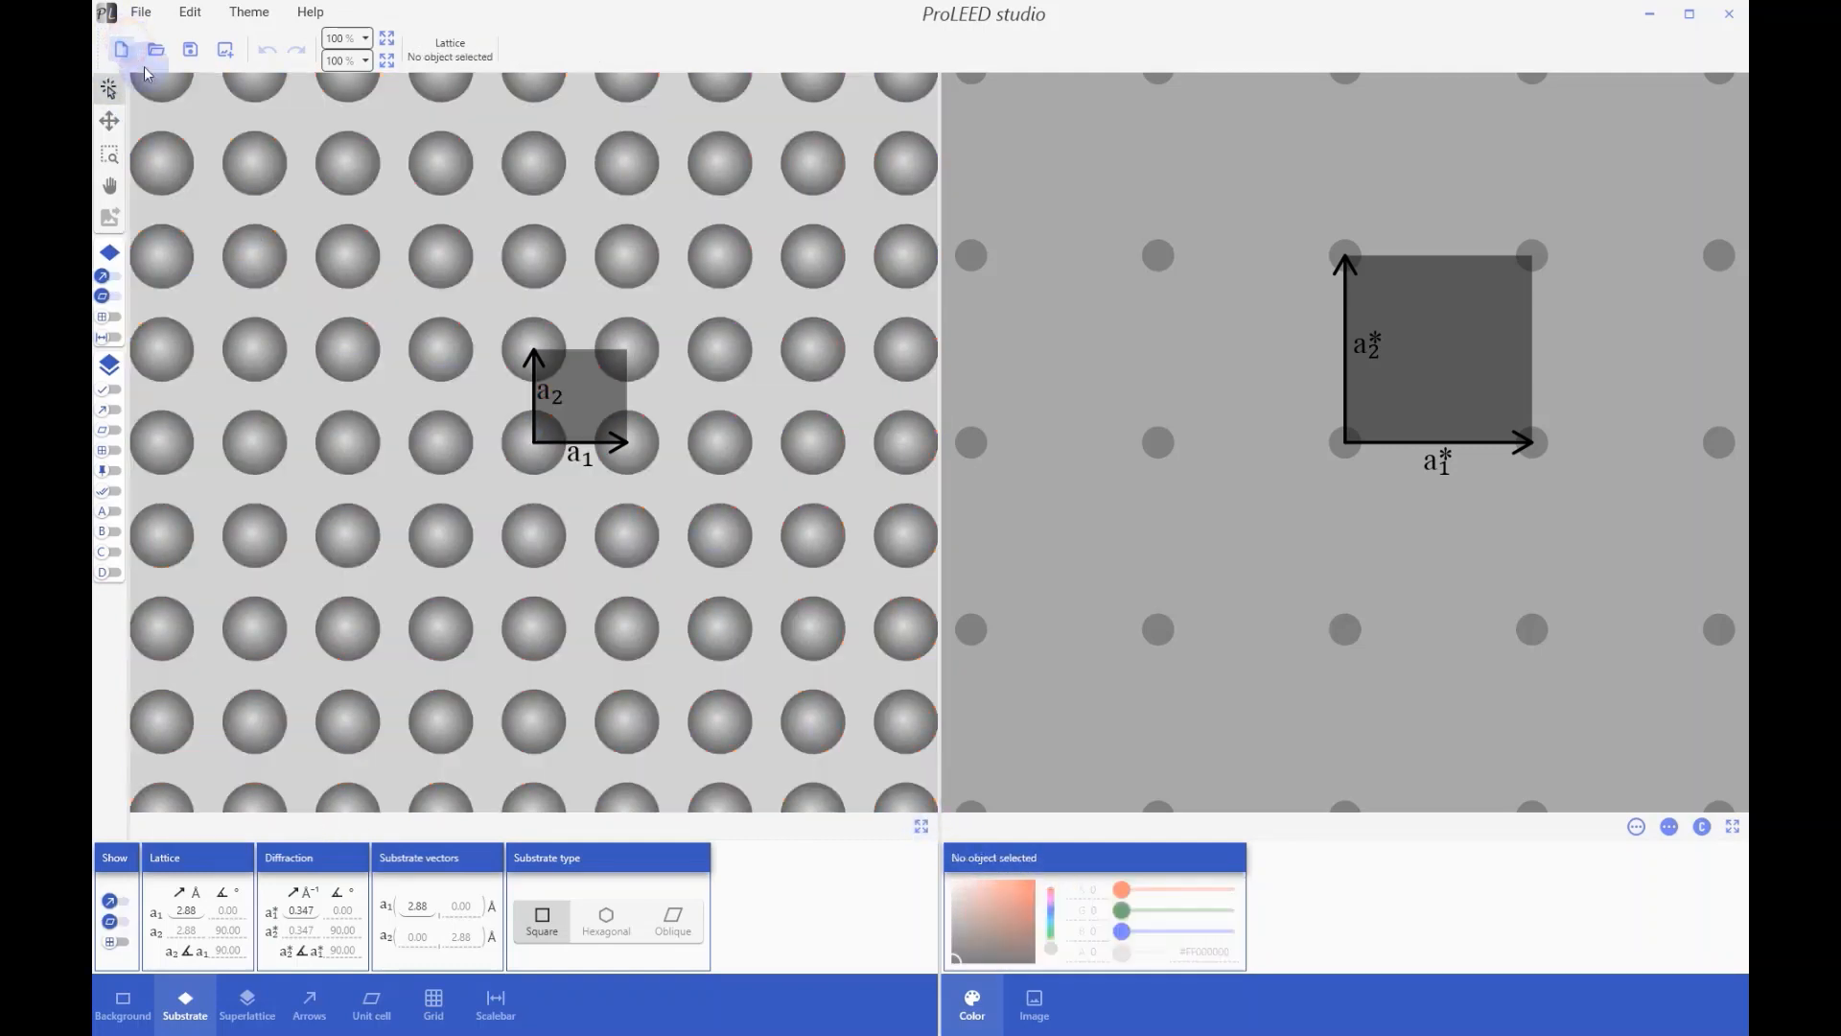
# Step: Set the substrate atoms' main colour to dark red #FF882B2B and their inner colour to white
pyautogui.click(739, 543)
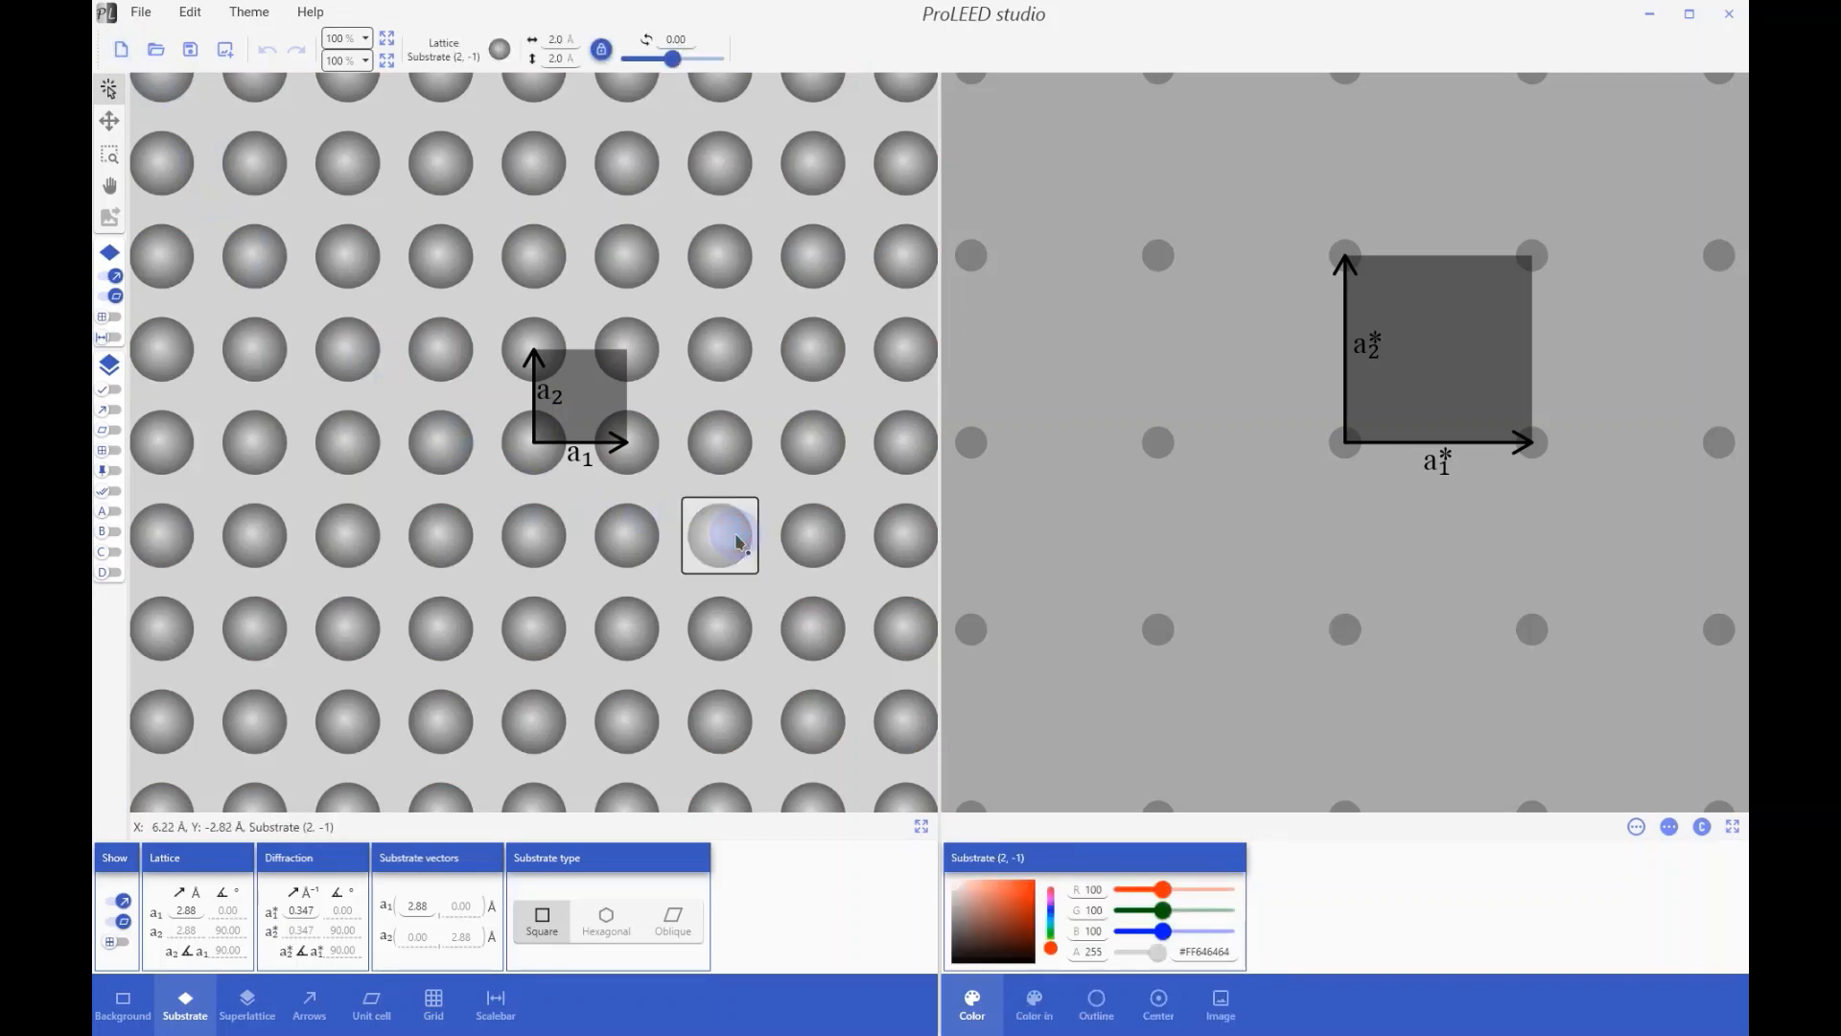
pyautogui.moveTo(982, 936); pyautogui.dragTo(1011, 924)
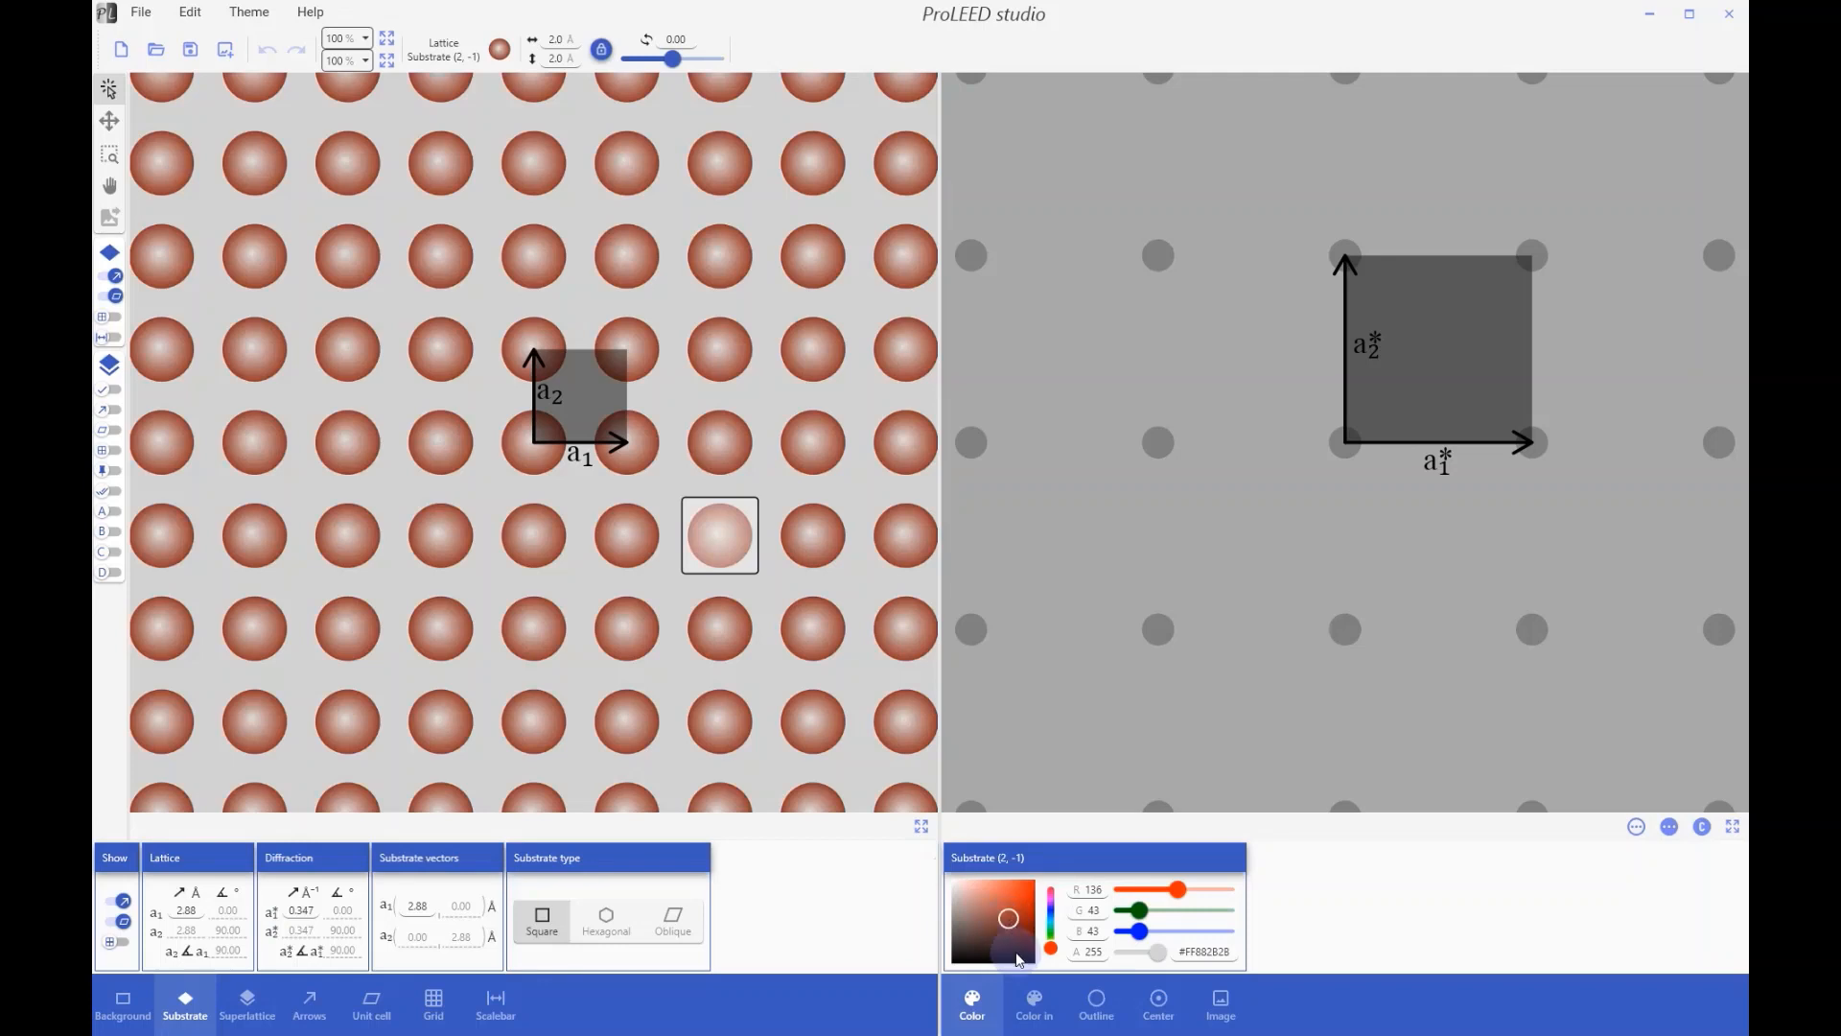
pyautogui.click(1029, 1008)
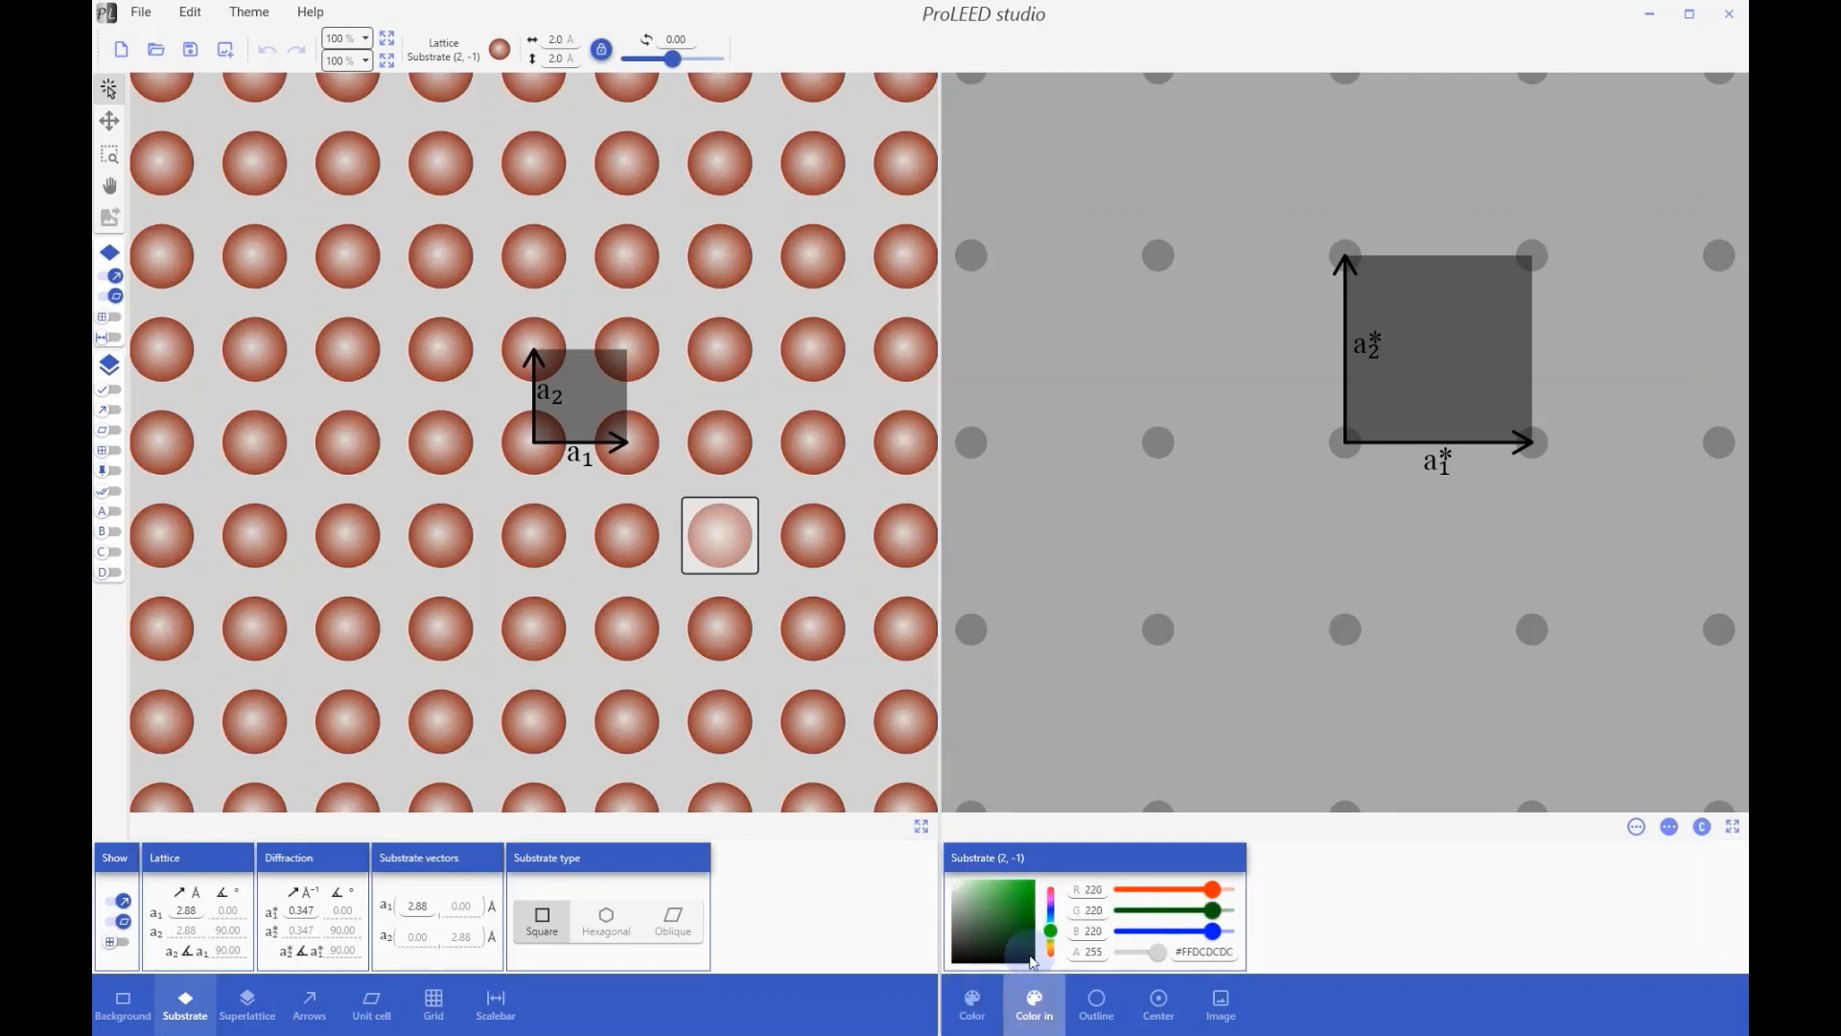
pyautogui.moveTo(1011, 928); pyautogui.dragTo(926, 862)
# Step: Set the substrate atoms' main colour to white #FFFFFFFF and give them a 0.05 Å thick outline
pyautogui.click(973, 998)
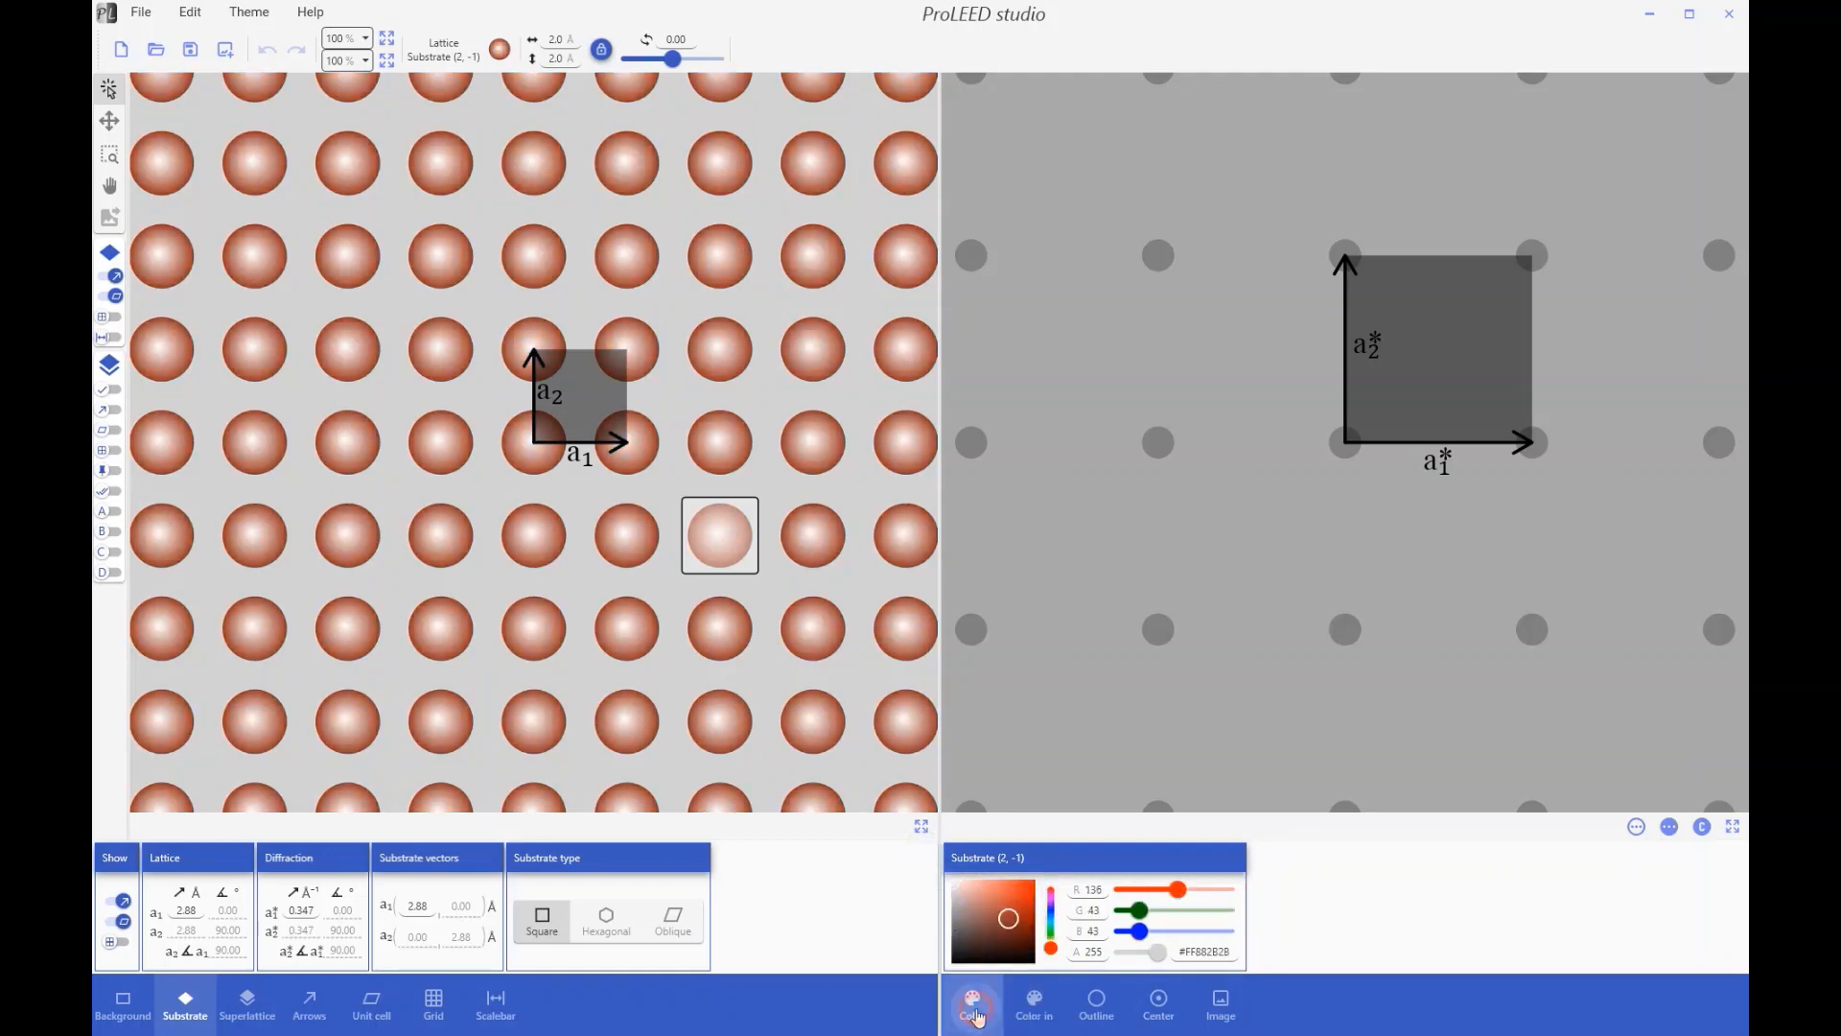
pyautogui.moveTo(988, 919); pyautogui.dragTo(940, 873)
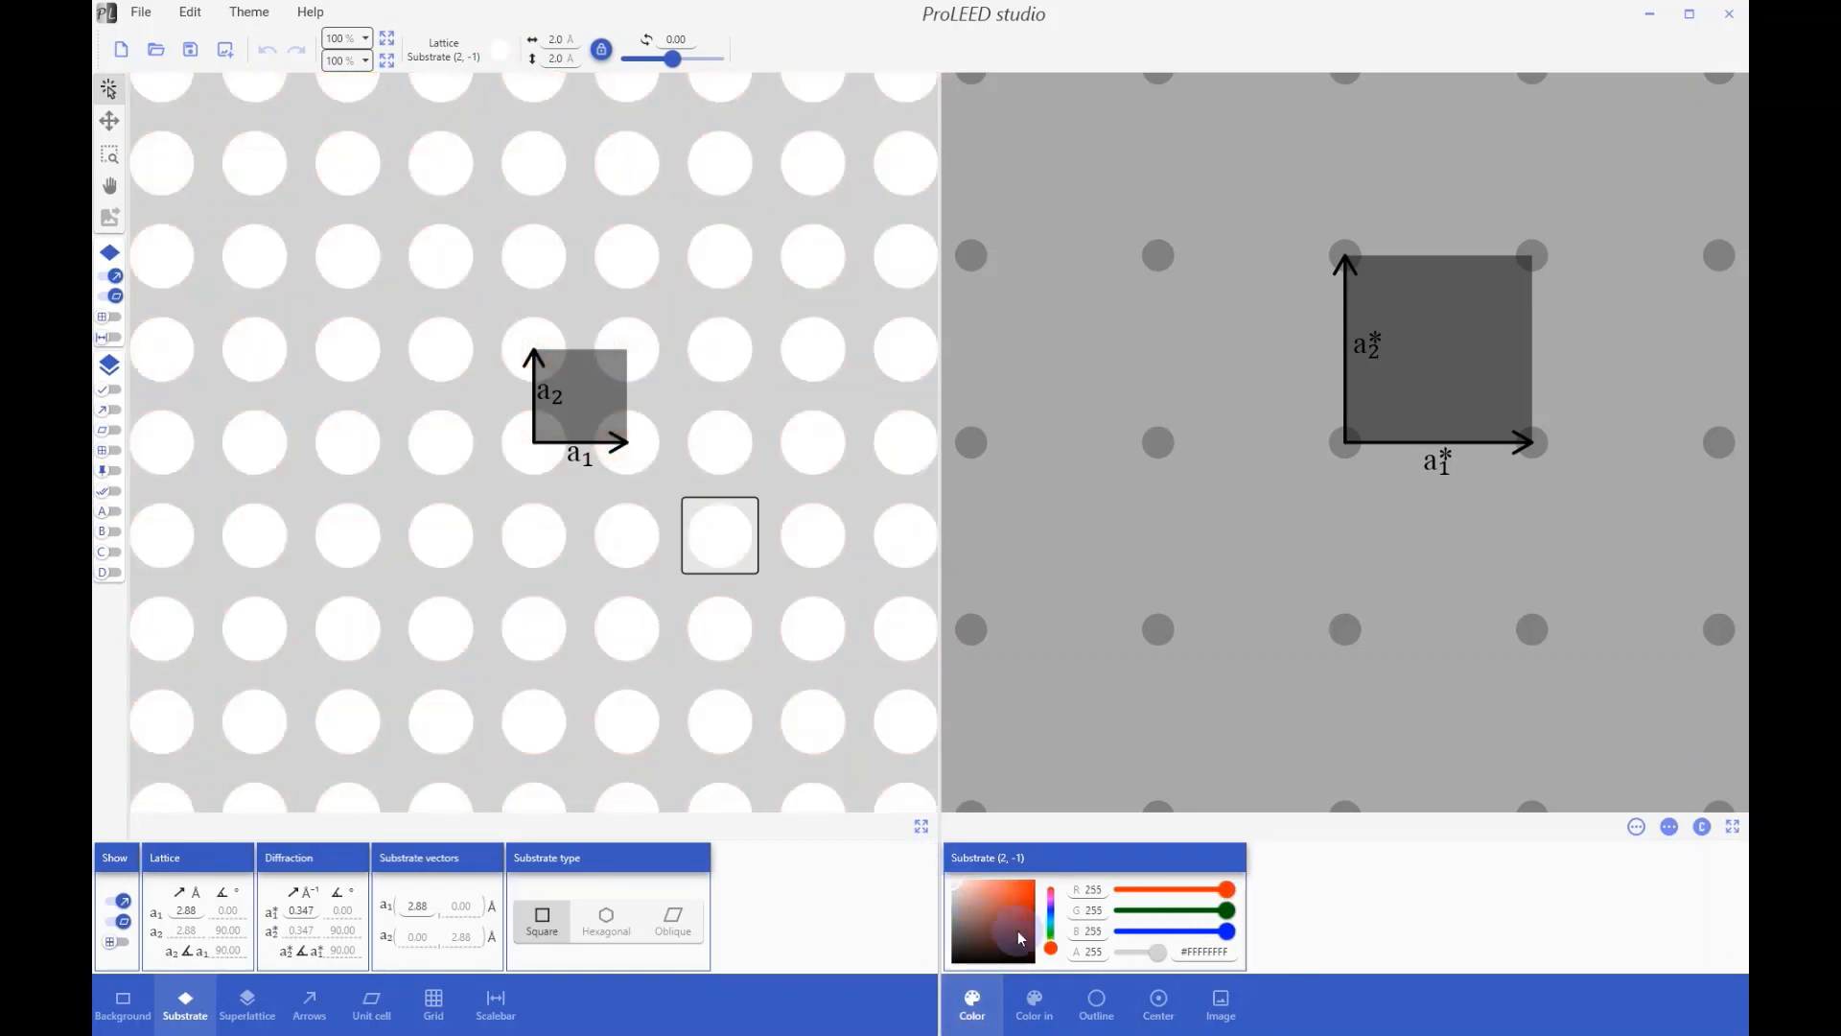
pyautogui.click(1096, 1002)
pyautogui.click(1326, 921)
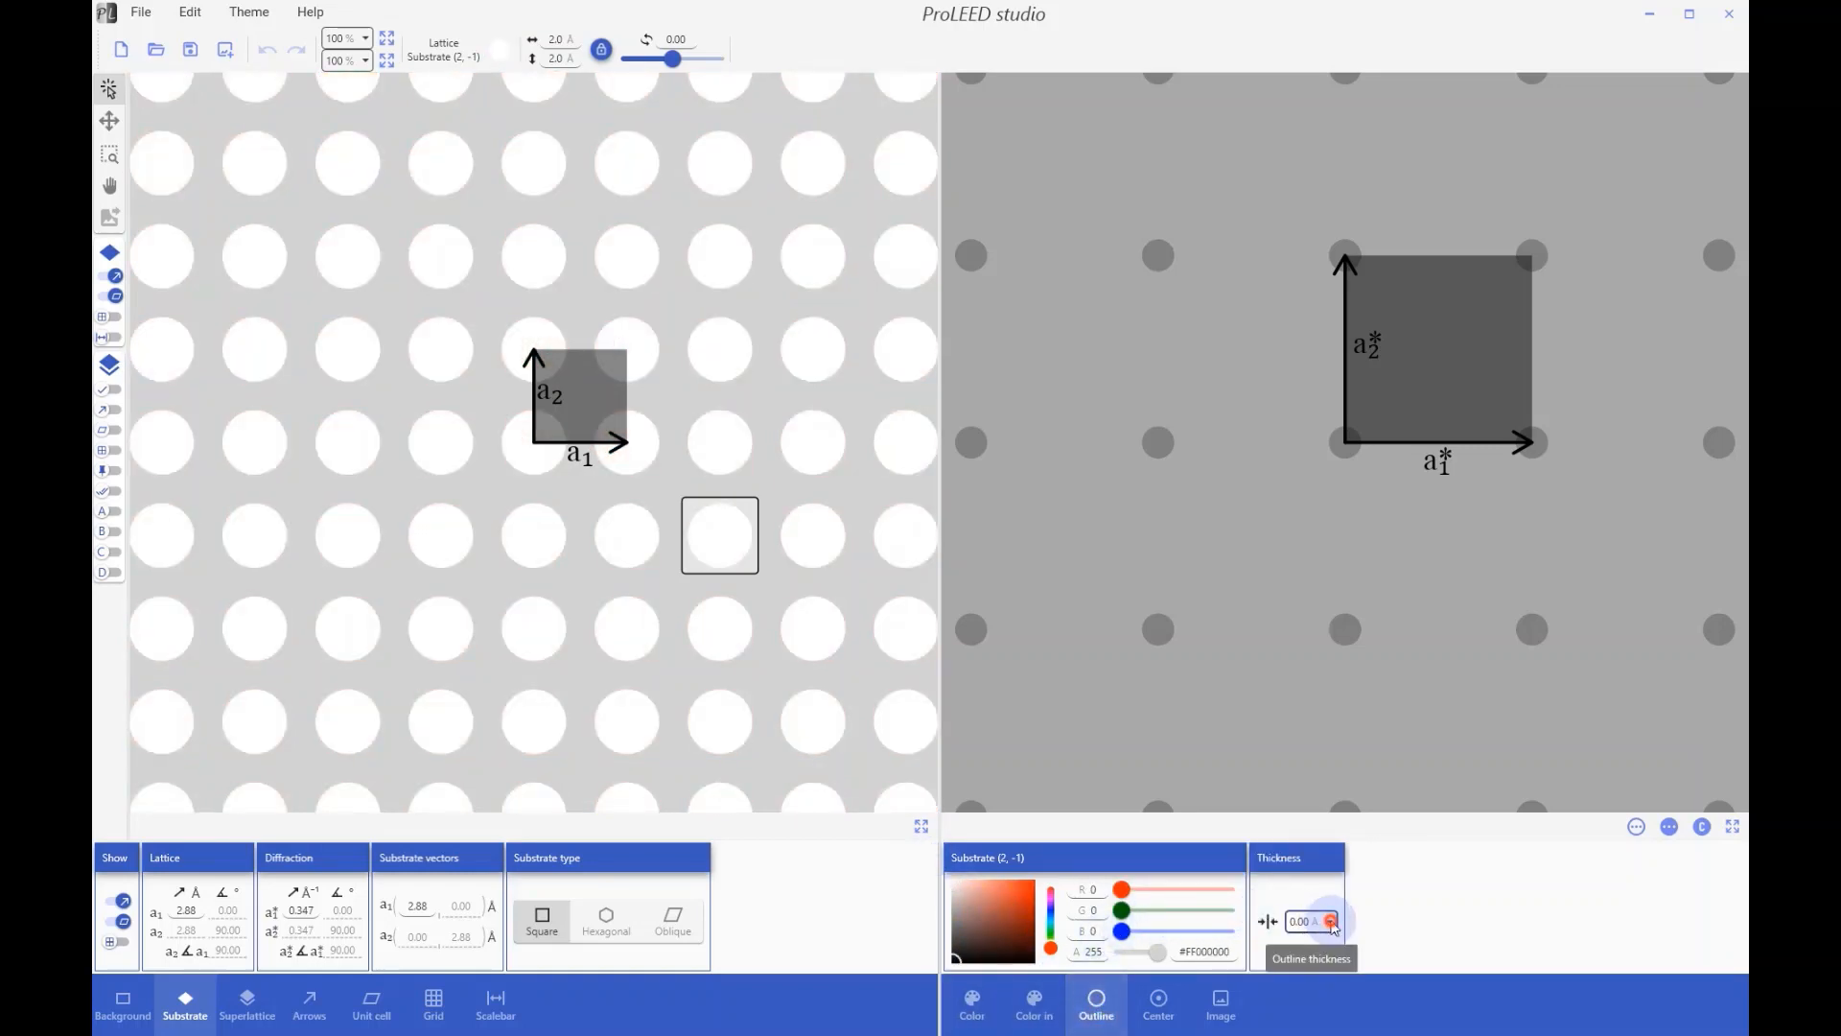
pyautogui.click(1312, 799)
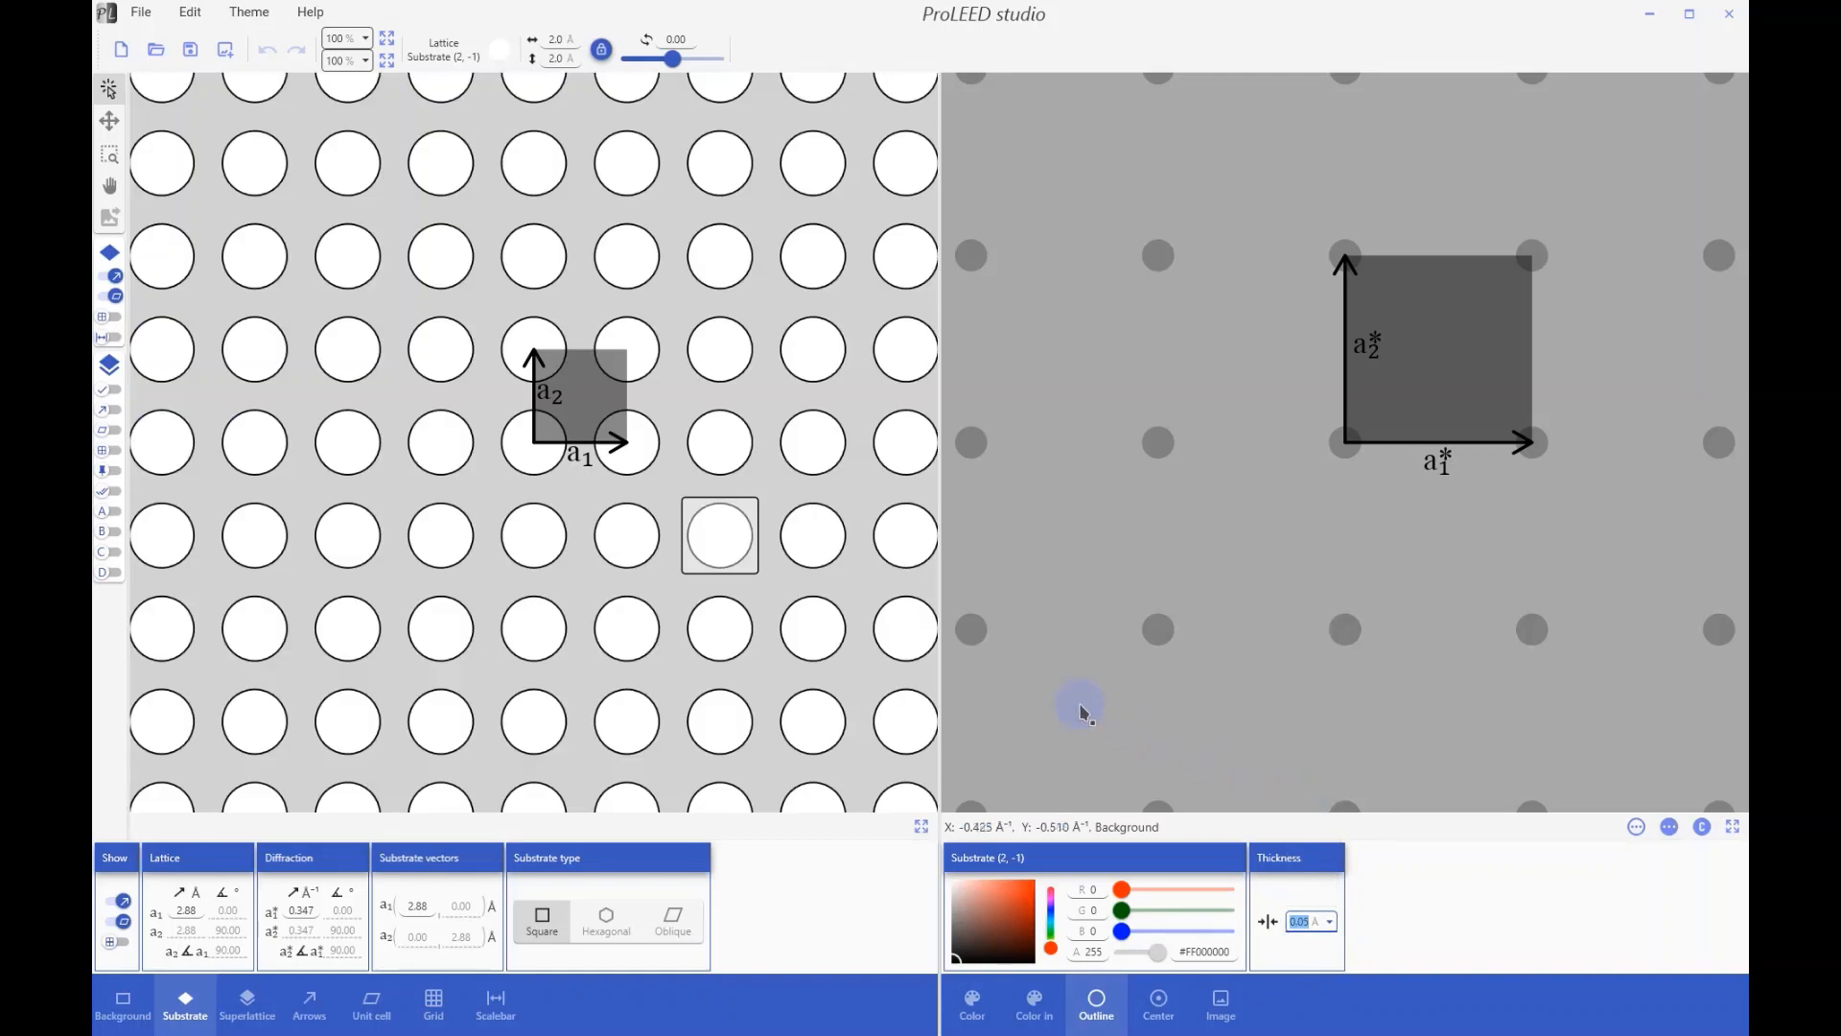
# Step: Try stretching the lattice to a 2.93 Å a1 vector with the Move tool, and discard it by starting a new document
pyautogui.click(109, 121)
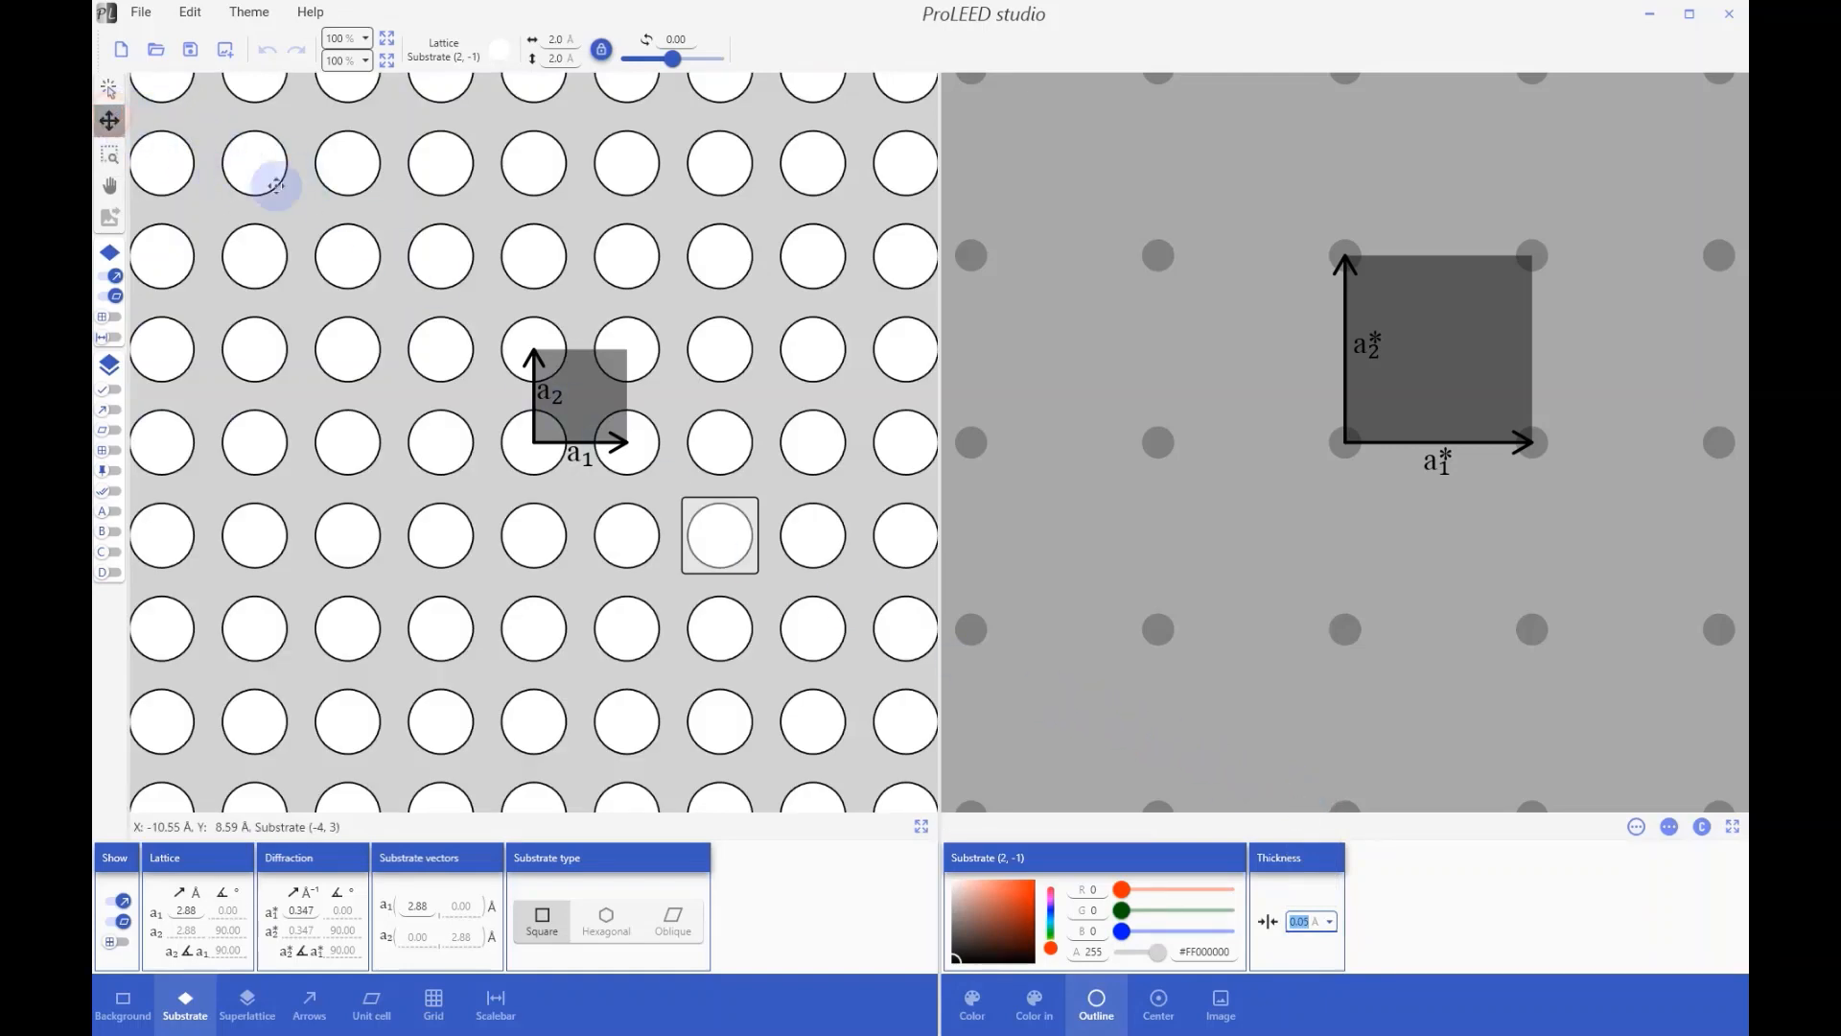
pyautogui.moveTo(445, 256)
pyautogui.mouseDown()
pyautogui.moveTo(465, 275)
pyautogui.moveTo(442, 253)
pyautogui.mouseUp()
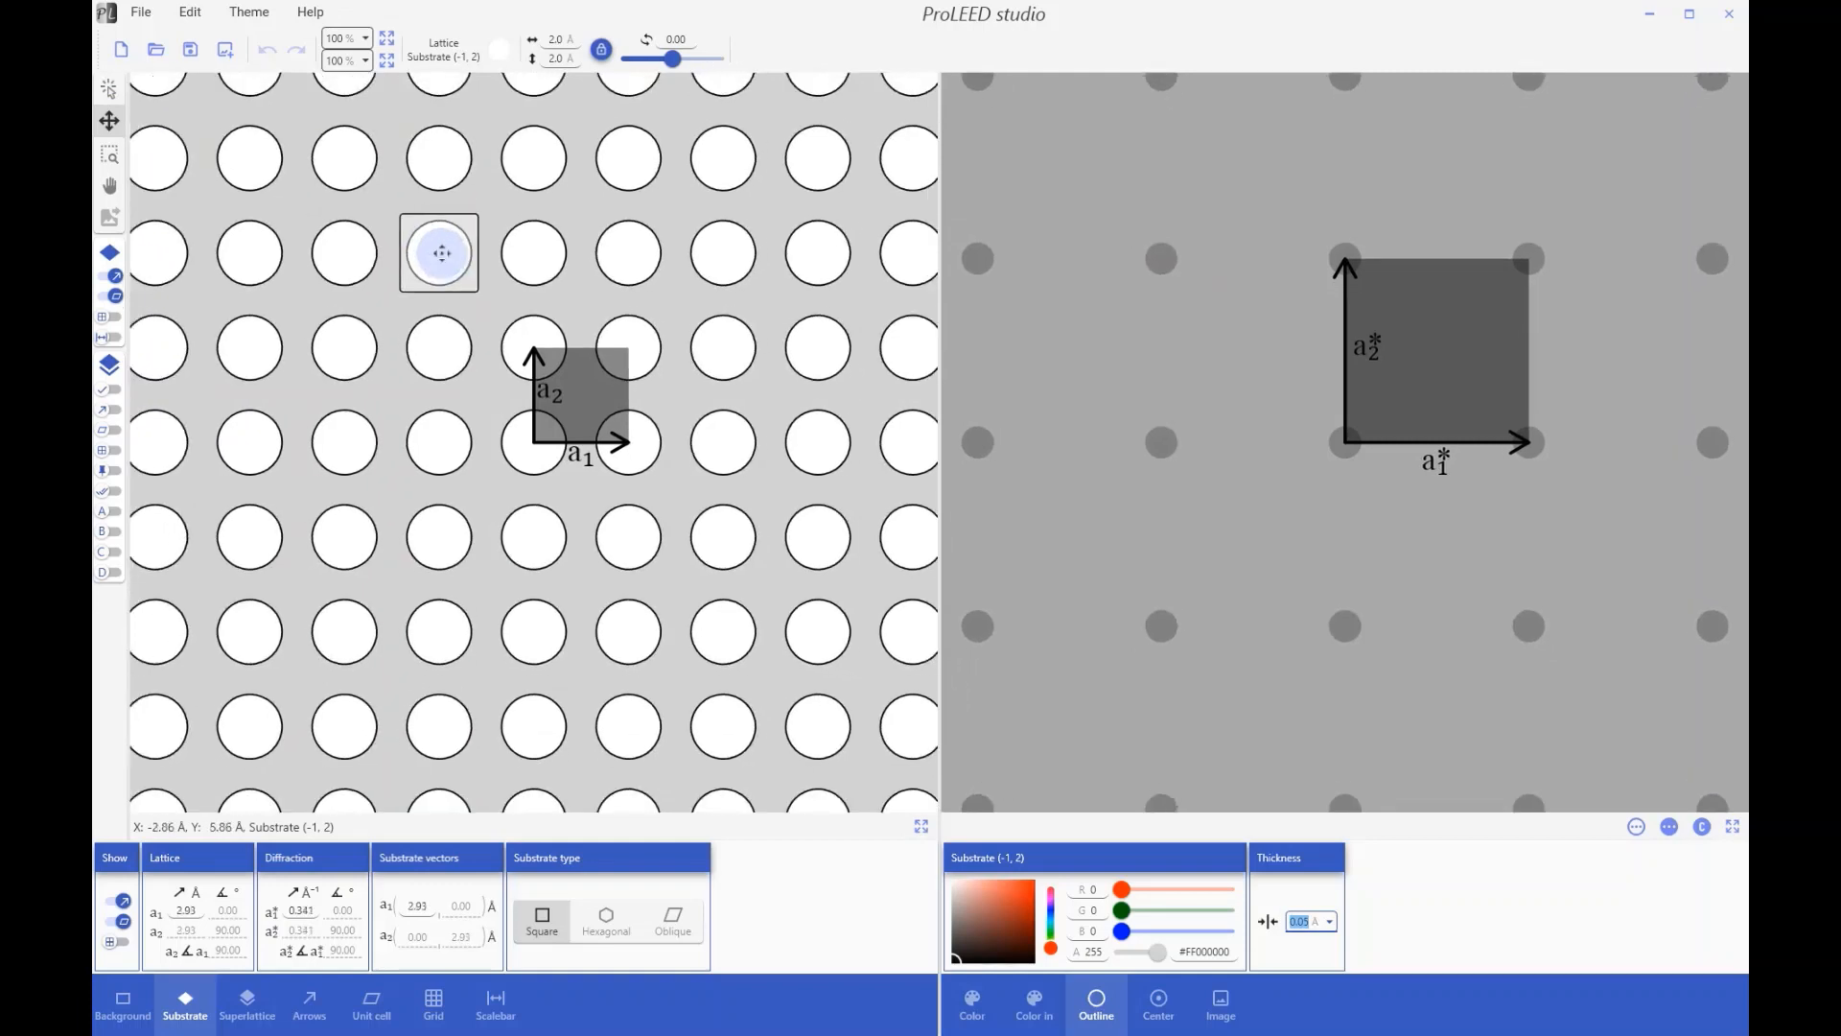
pyautogui.click(123, 51)
# Step: Try the substrate atoms at 2.5 Å and back at 2.0 Å, and unlink width from height to widen them to 2.5 Å
pyautogui.click(441, 254)
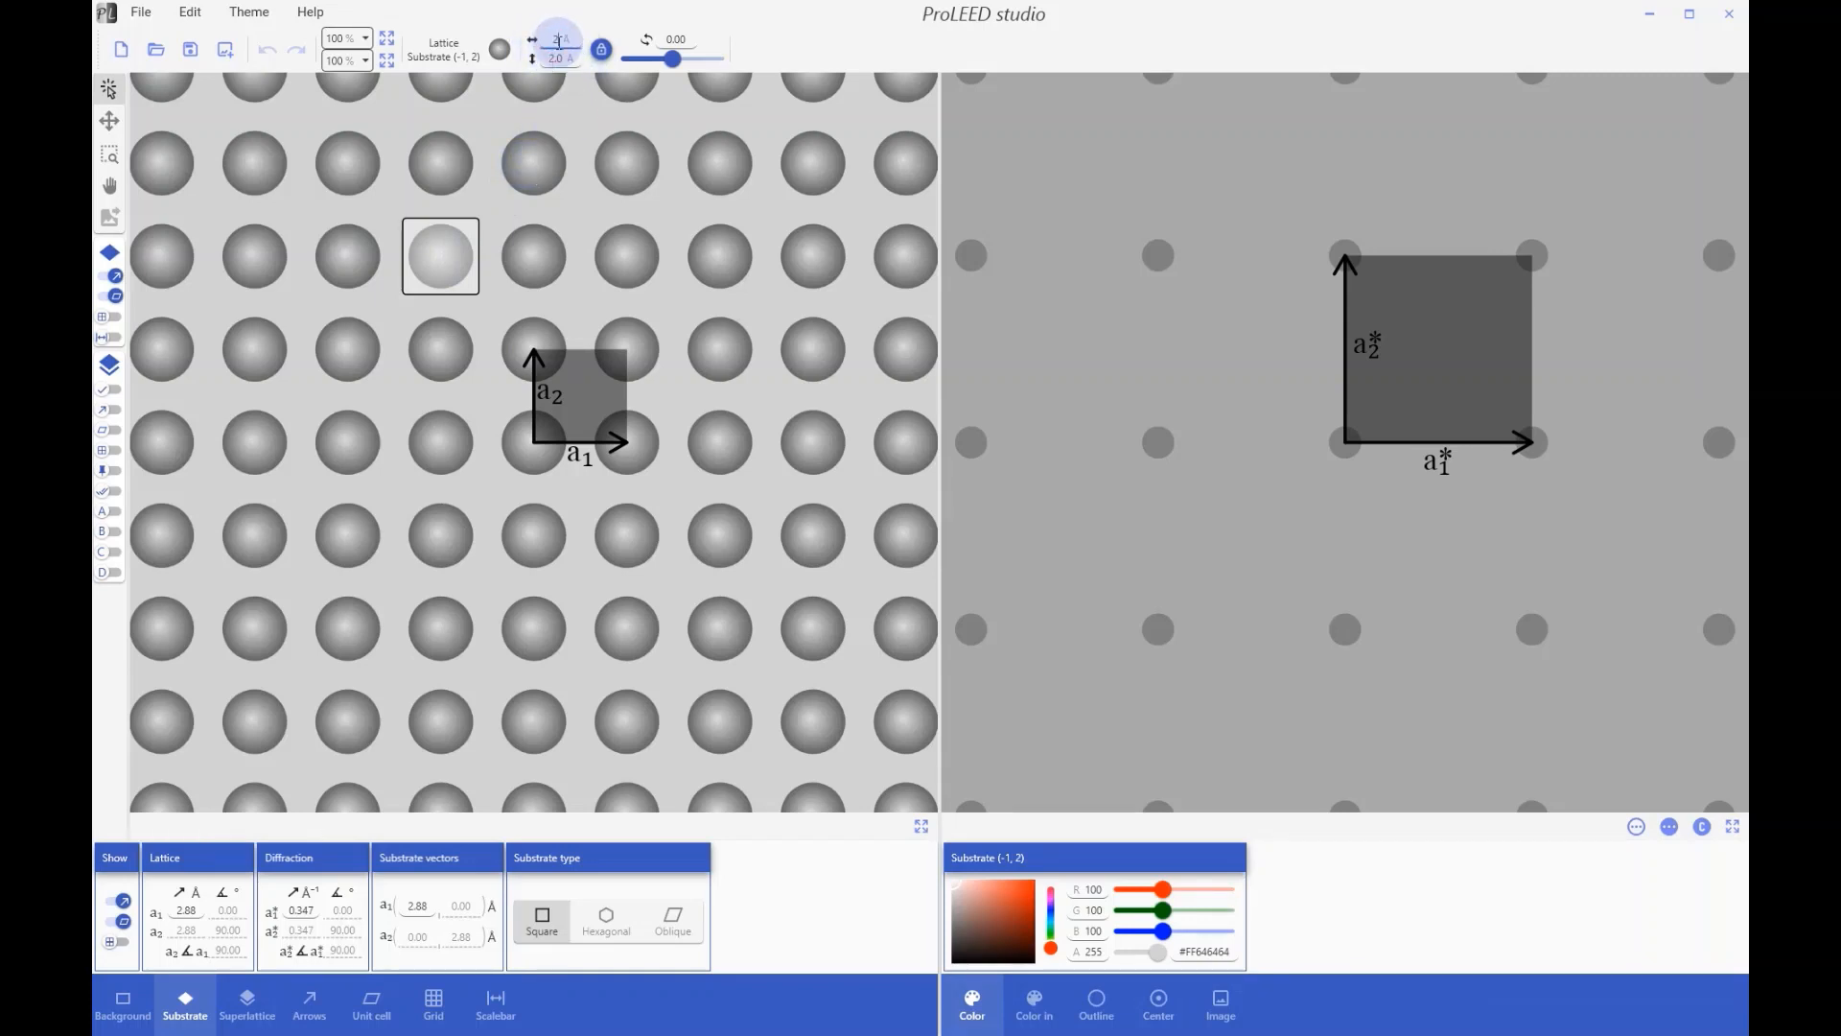
pyautogui.write('2.5')
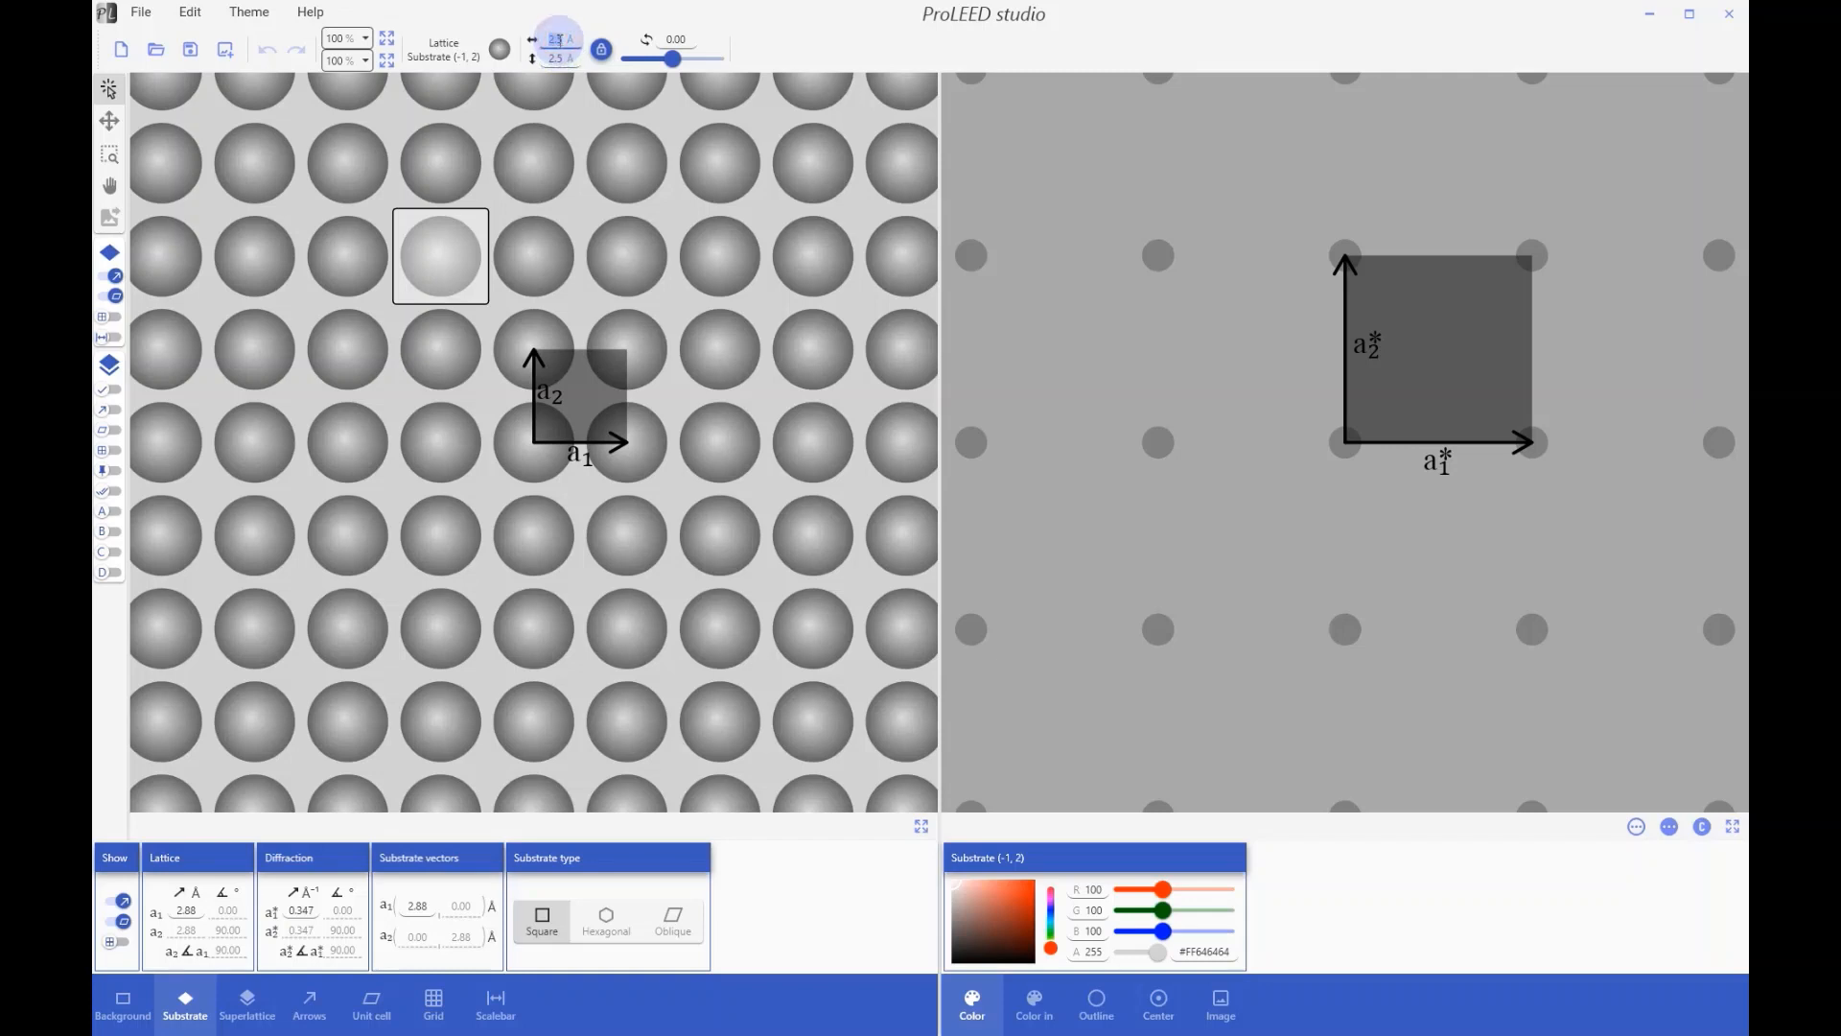
pyautogui.write('.0')
pyautogui.click(598, 53)
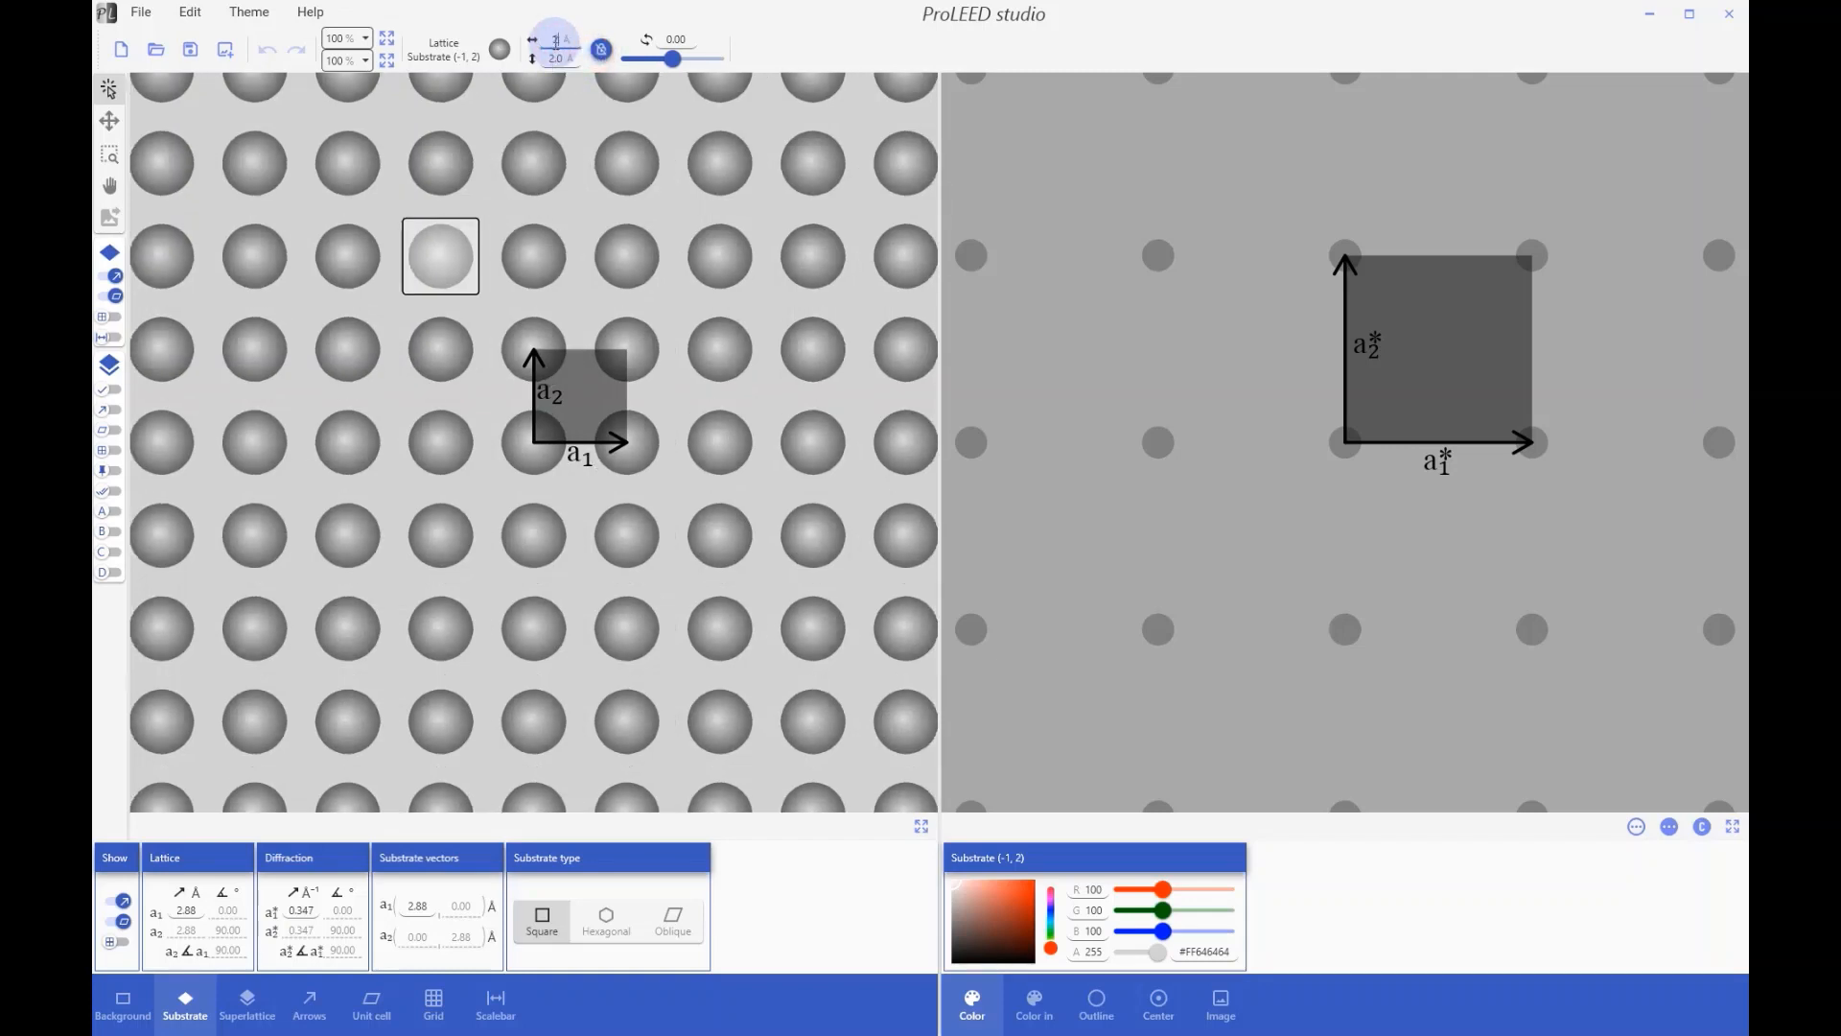
pyautogui.write('2.5')
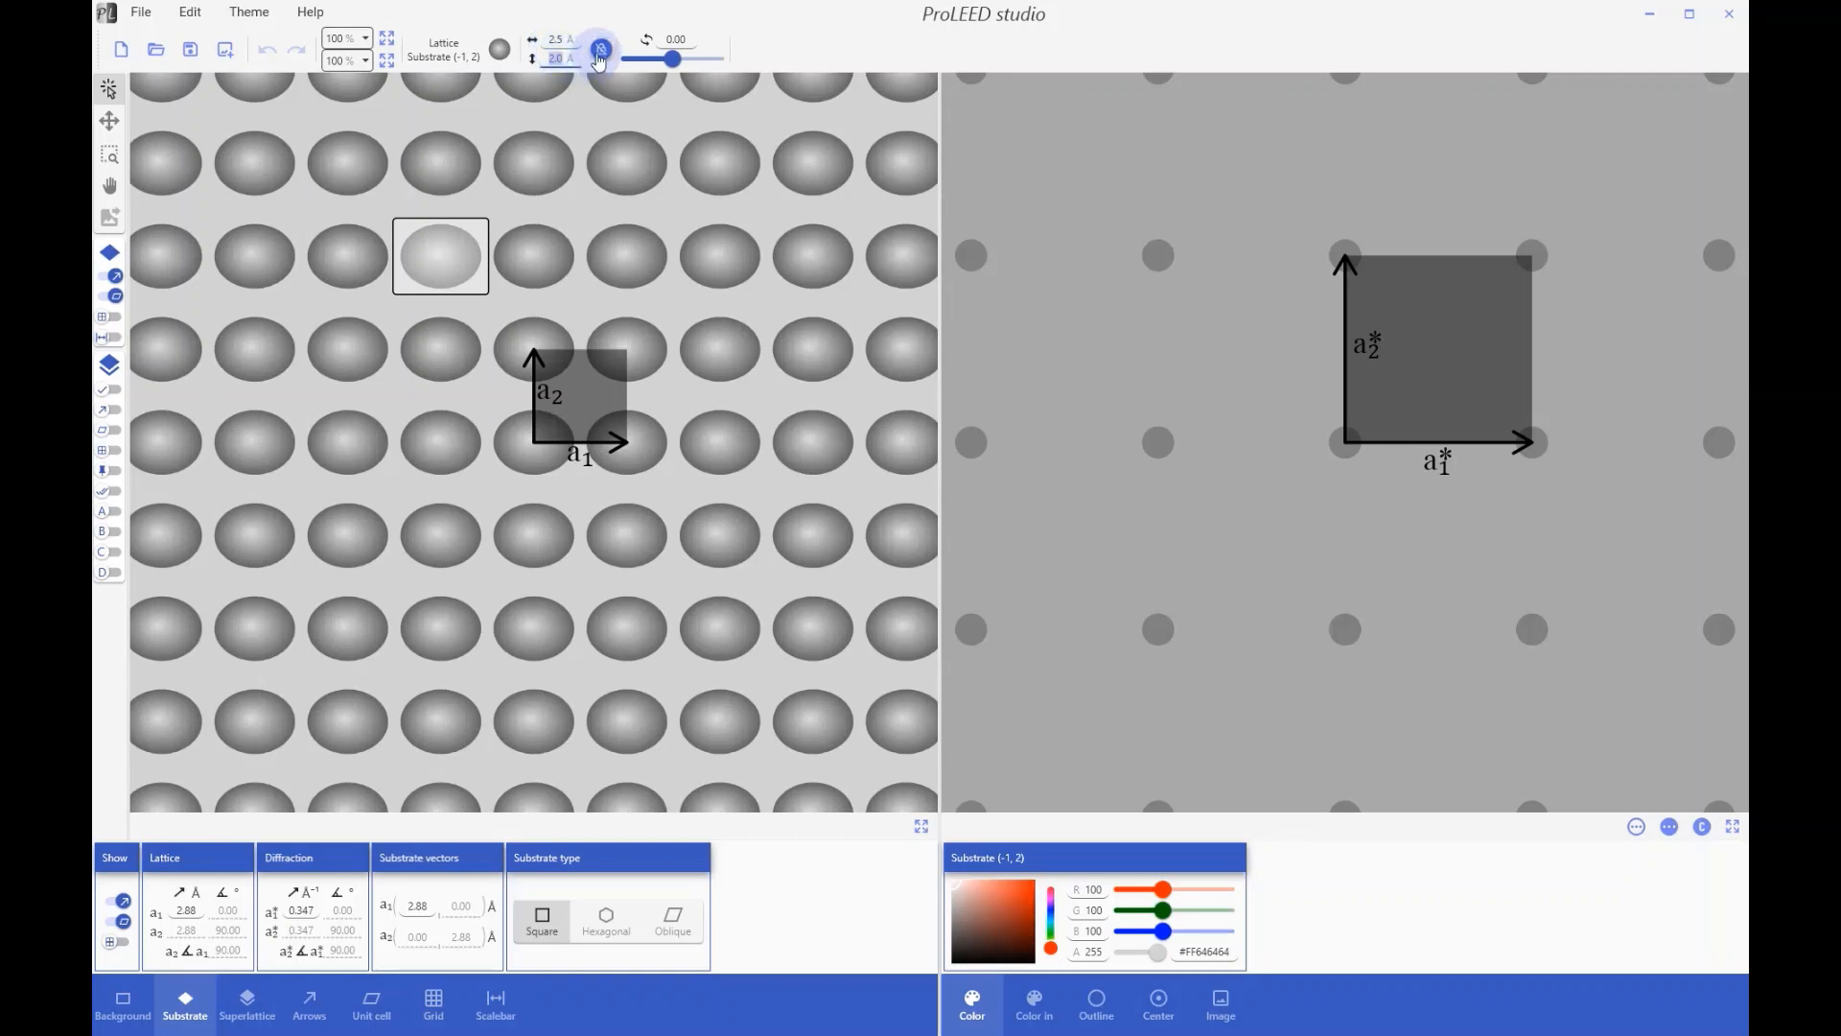
# Step: Link the substrate atoms' width and height again and resize the atoms to 1.7 Å
pyautogui.click(597, 55)
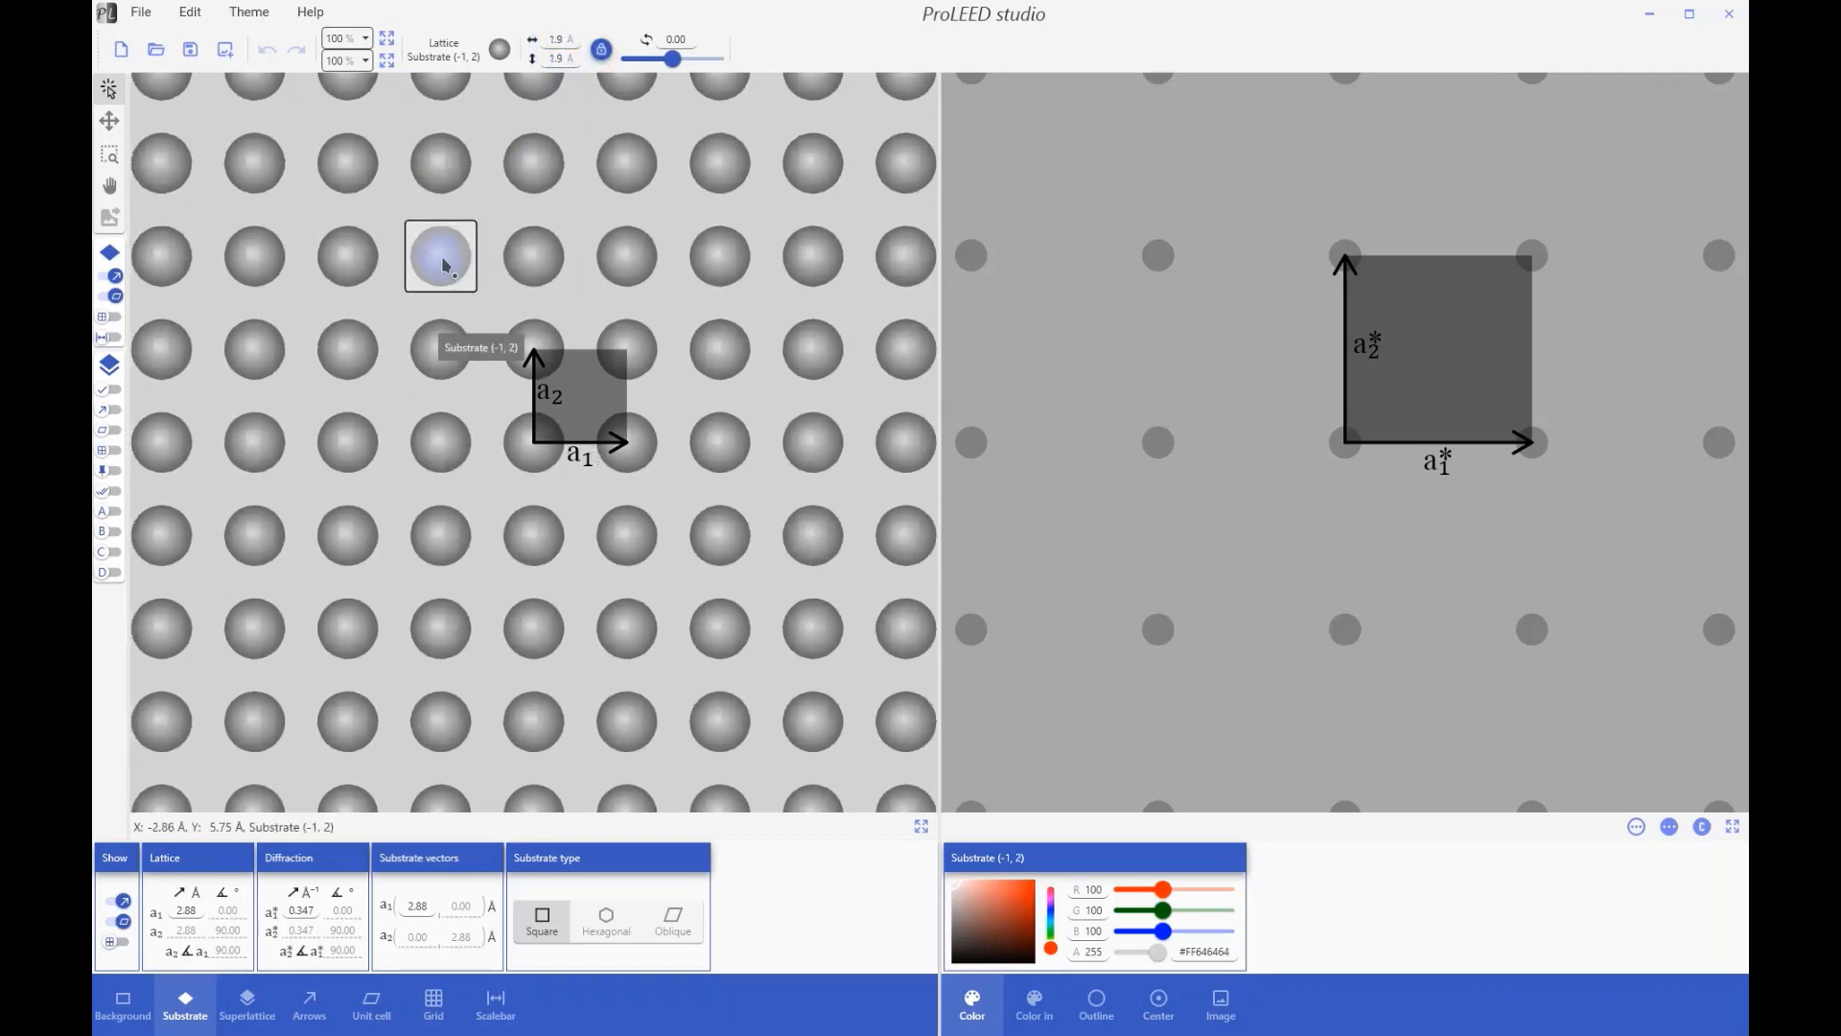
pyautogui.scroll(10, 444, 265)
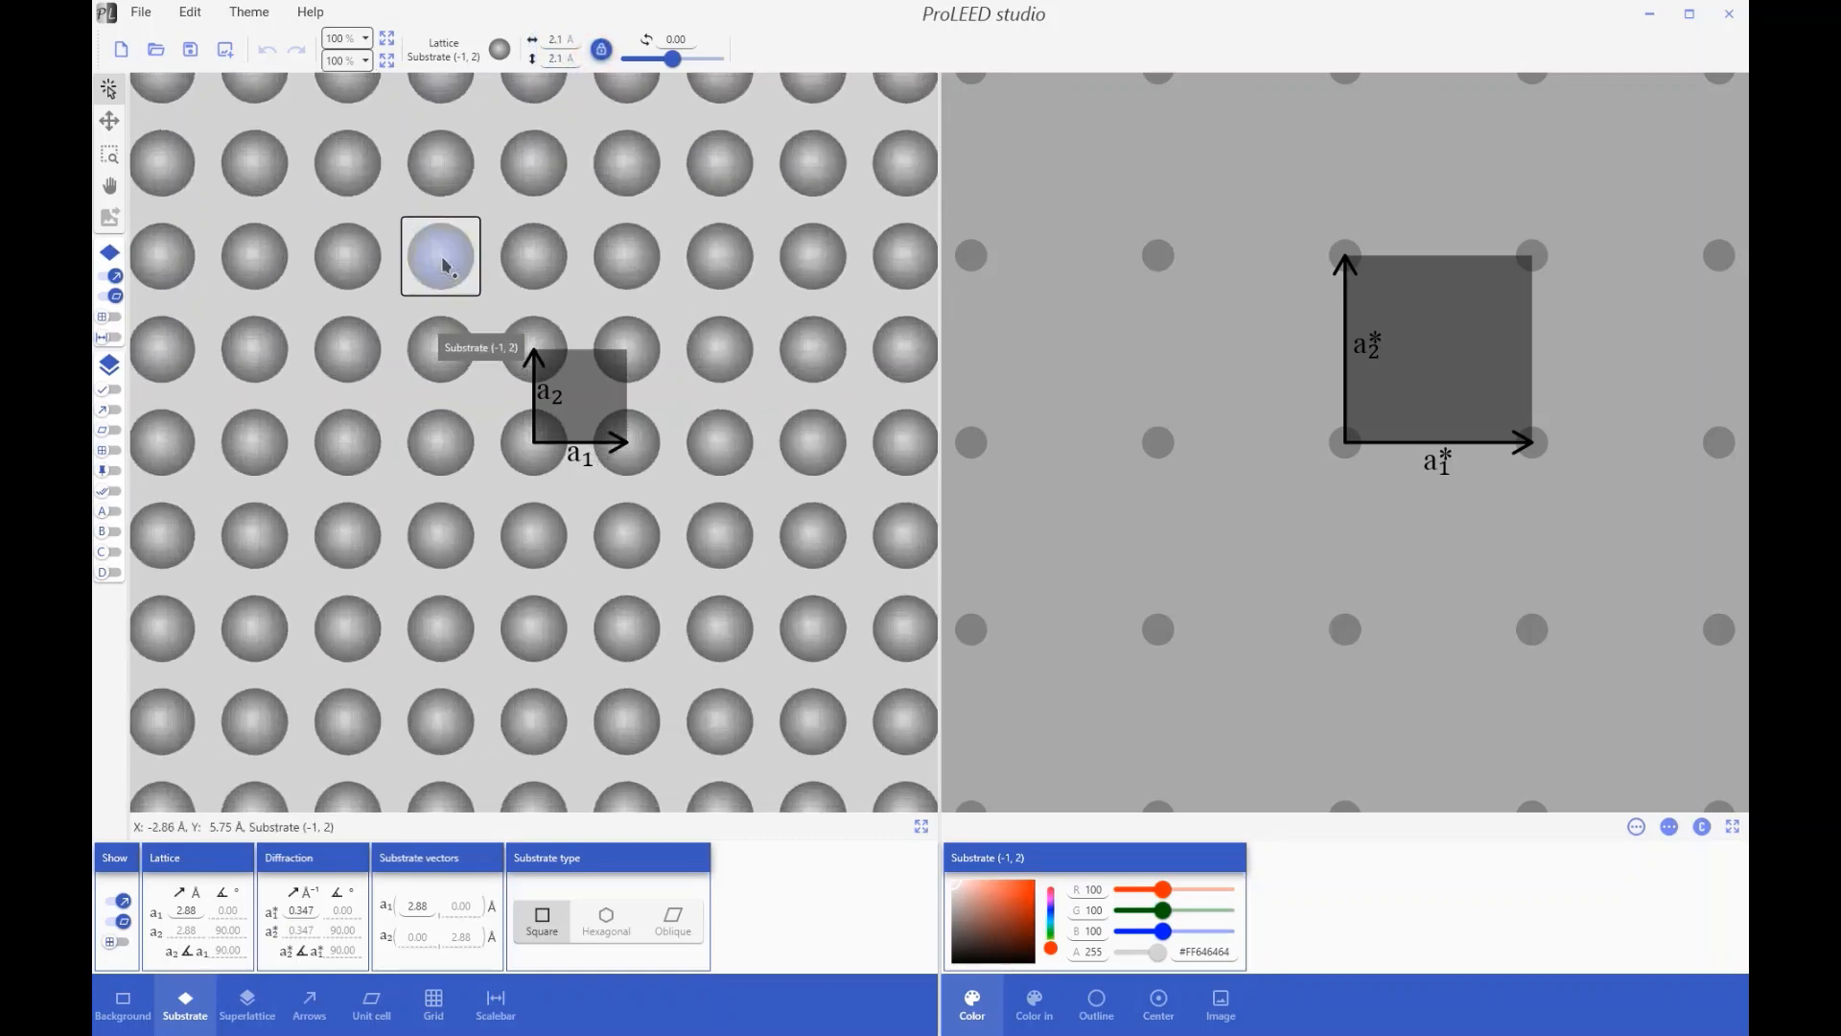
pyautogui.scroll(-6, 444, 265)
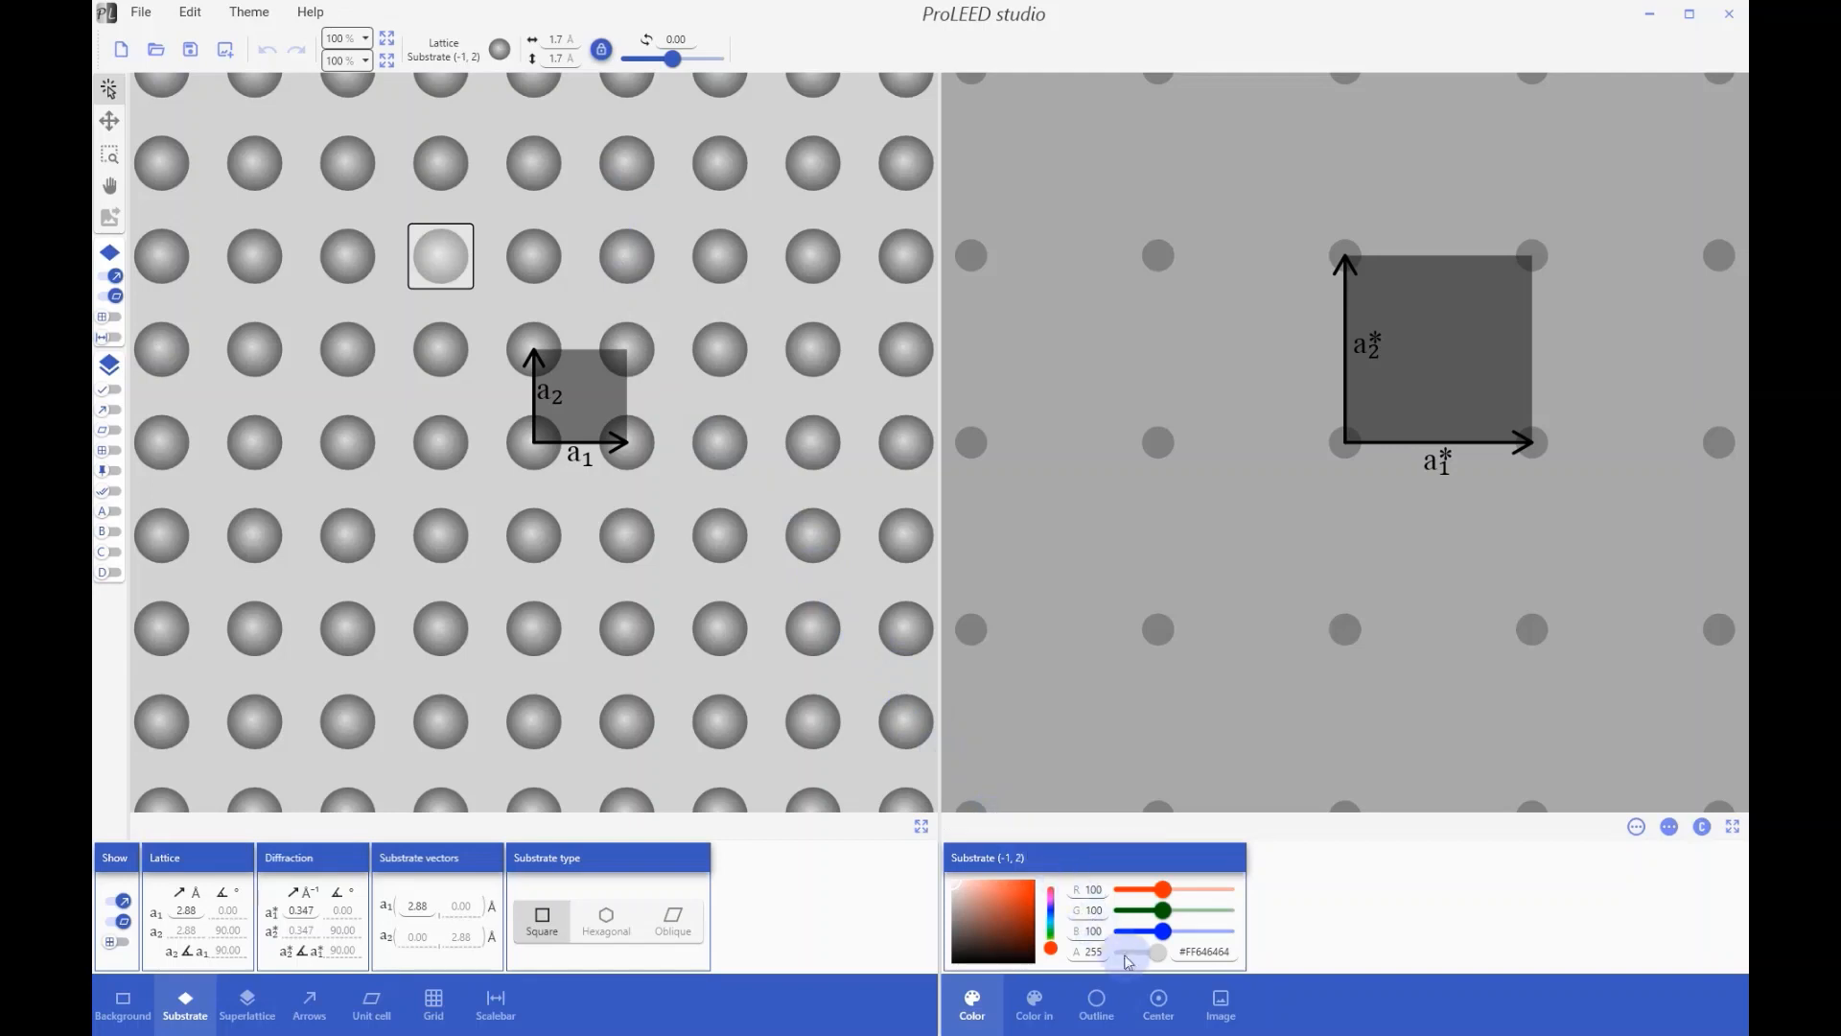
# Step: Shift the substrate atoms' gradient center to X 0.39 and Y 0.60
pyautogui.click(1160, 1004)
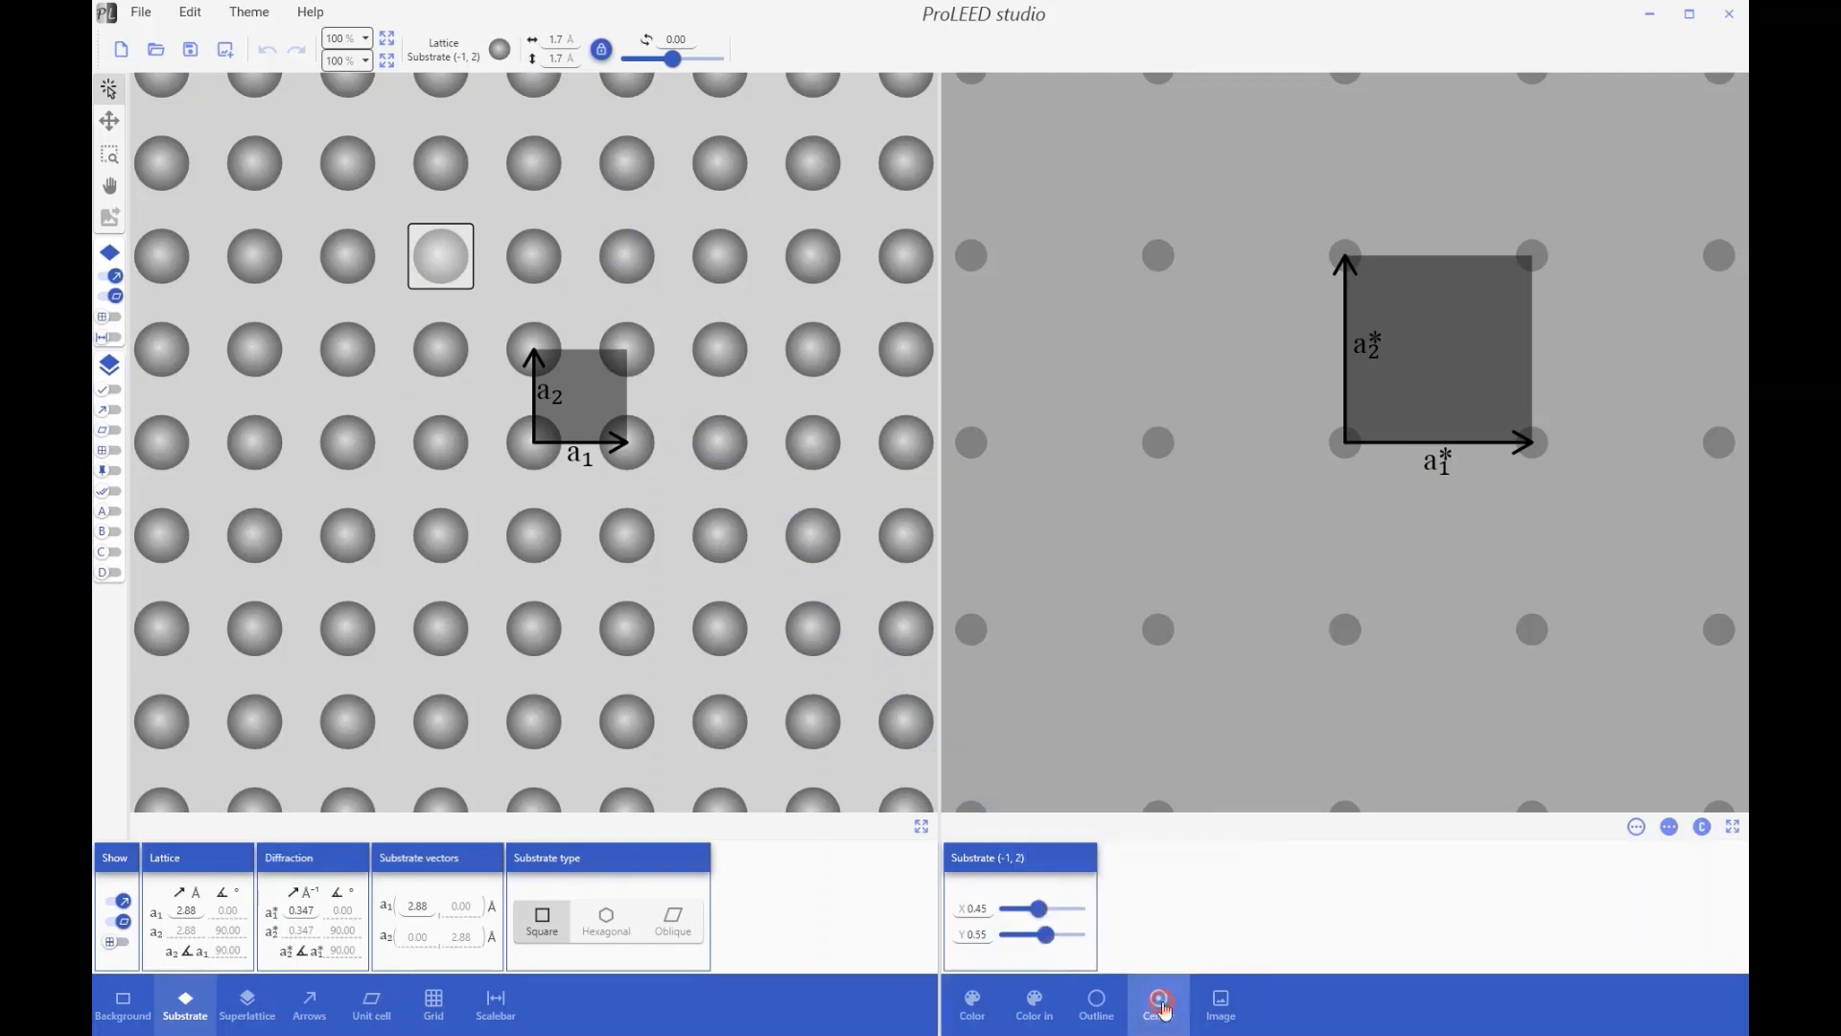
pyautogui.moveTo(1052, 913)
pyautogui.mouseDown()
pyautogui.moveTo(1027, 892)
pyautogui.moveTo(1048, 911)
pyautogui.mouseUp()
pyautogui.click(1055, 936)
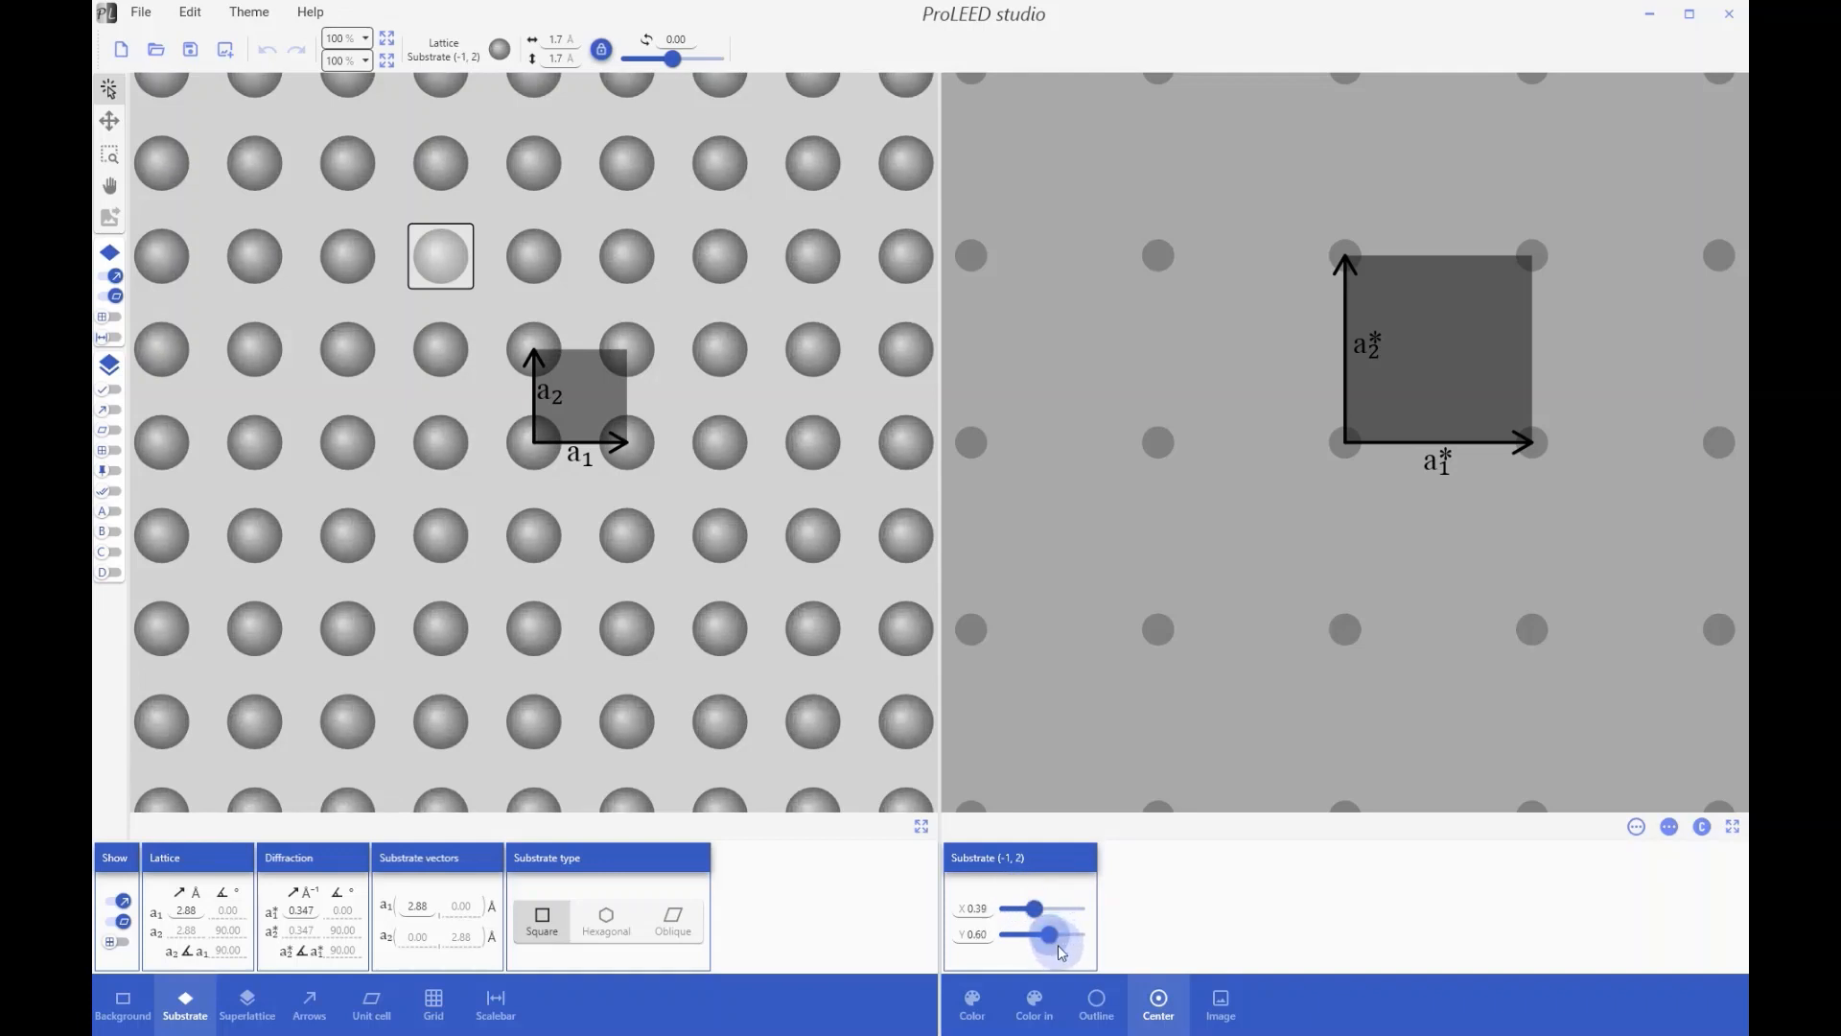
# Step: Shrink all substrate spots in the diffraction view together to 0.037 1/Å, starting from spot (-2, 0)
pyautogui.click(971, 443)
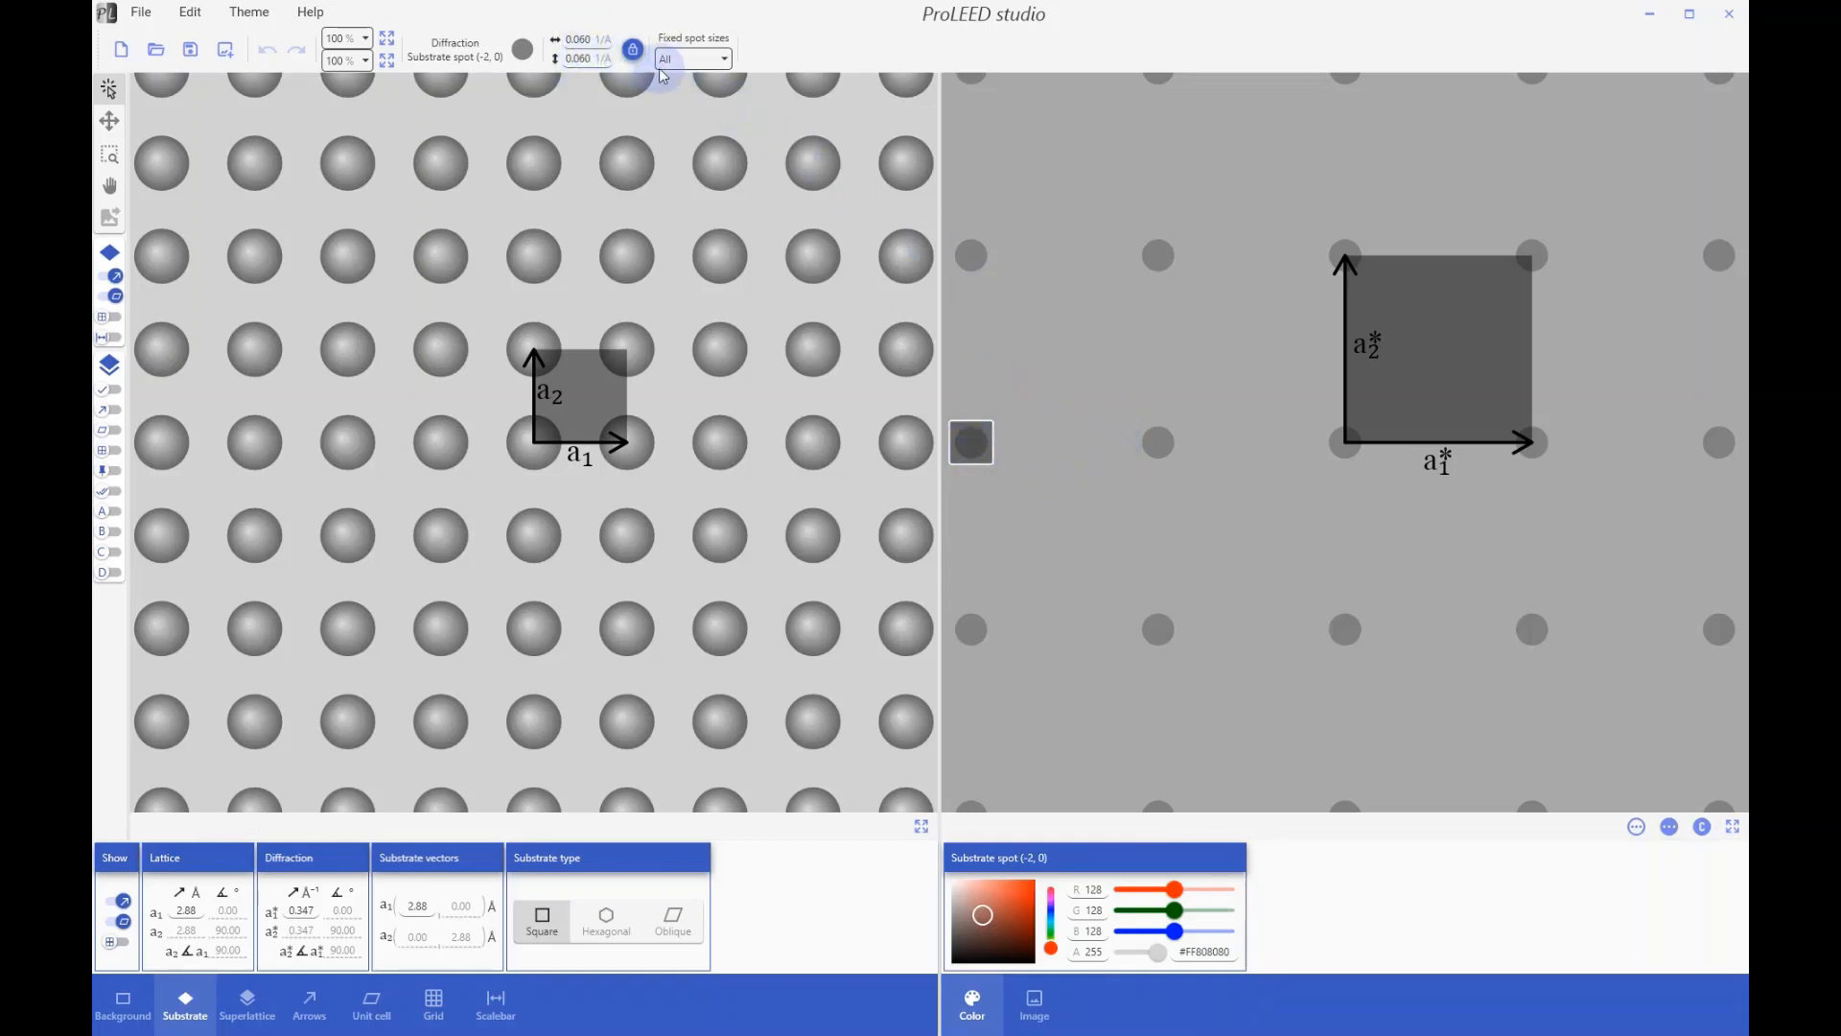
pyautogui.scroll(-5, 1022, 406)
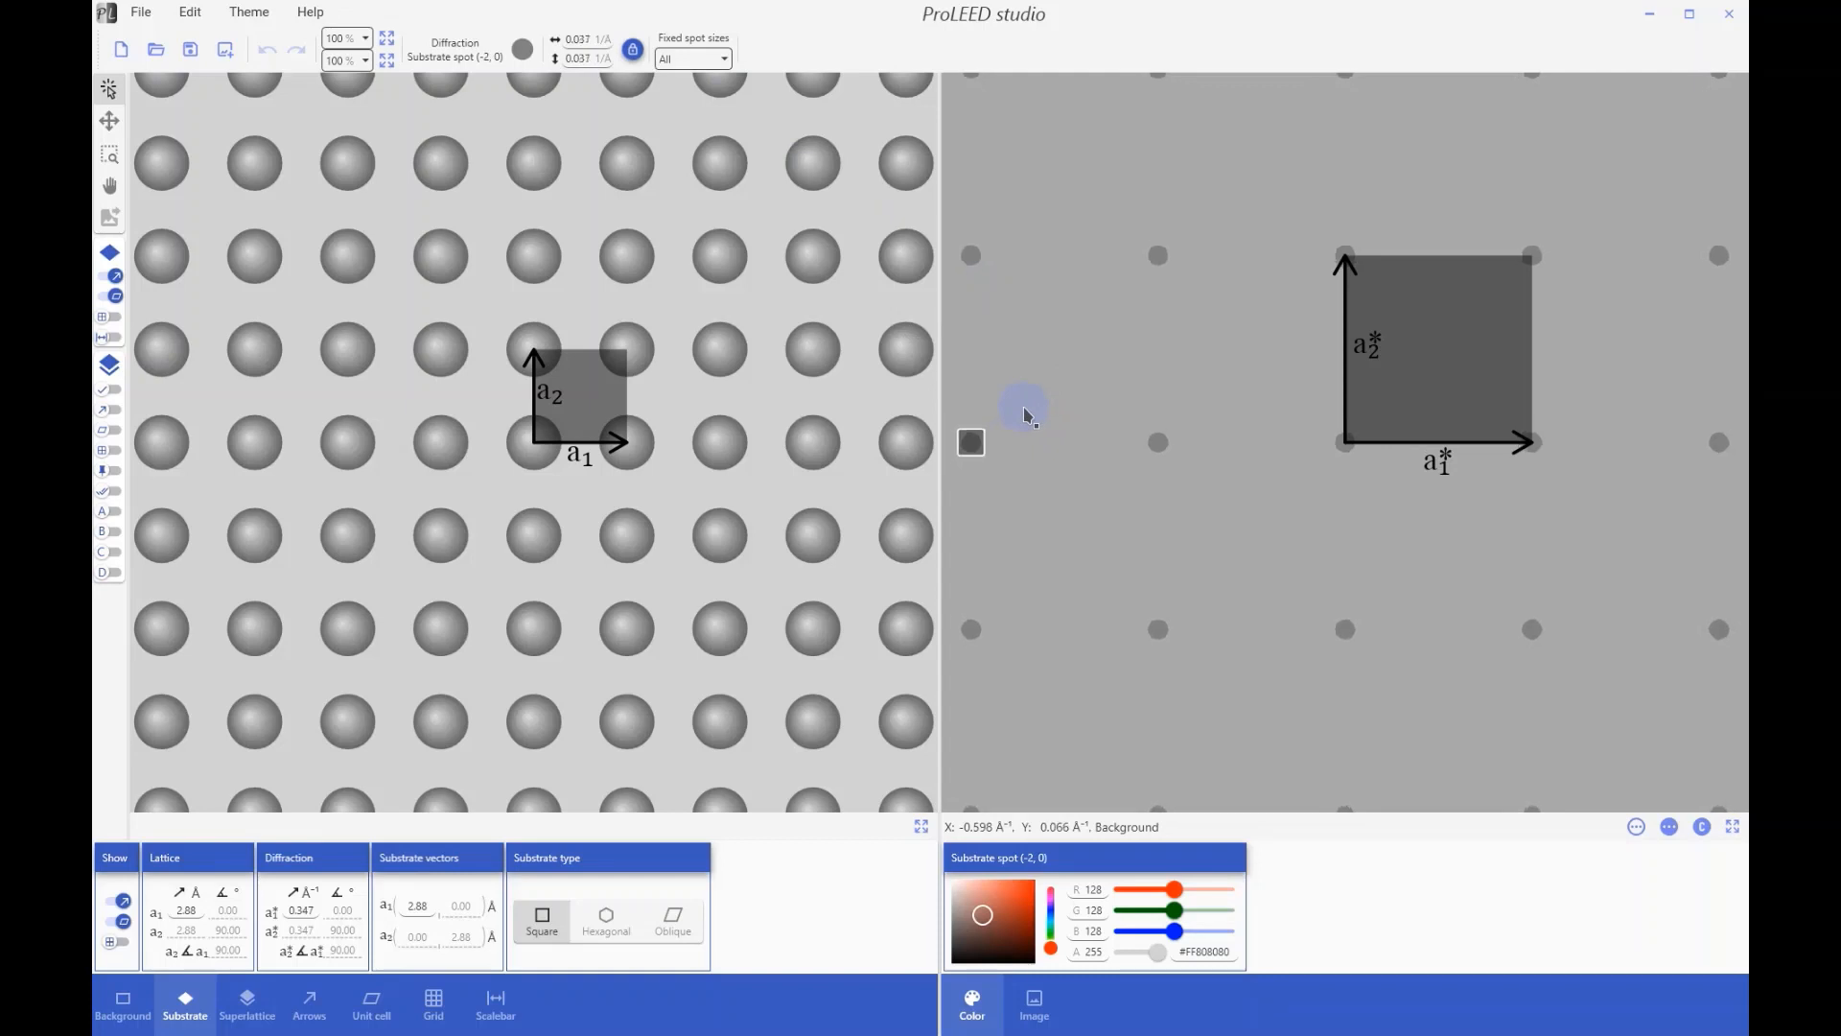
pyautogui.scroll(8, 1022, 406)
pyautogui.scroll(-6, 1022, 406)
pyautogui.scroll(-1, 1023, 406)
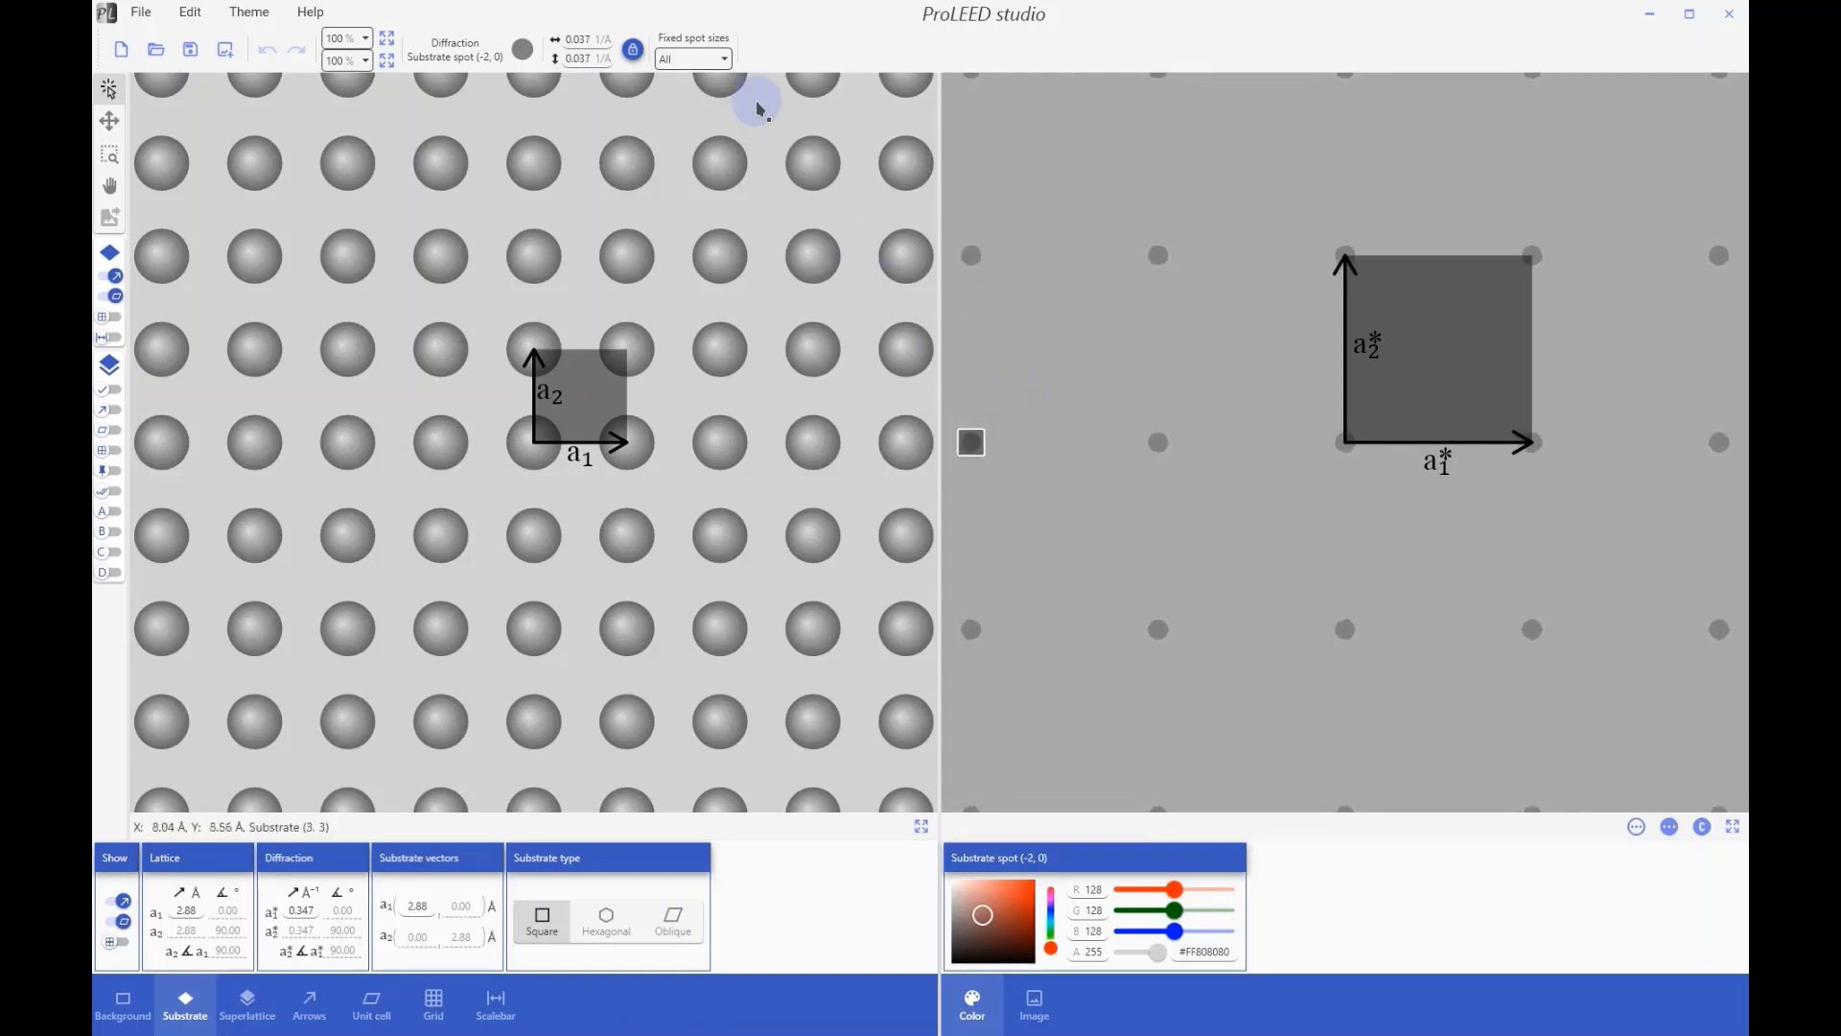
# Step: Set the fixed spot sizes to Mirrored and resize substrate spot (-1, 0) to 0.066 1/Å
pyautogui.click(709, 59)
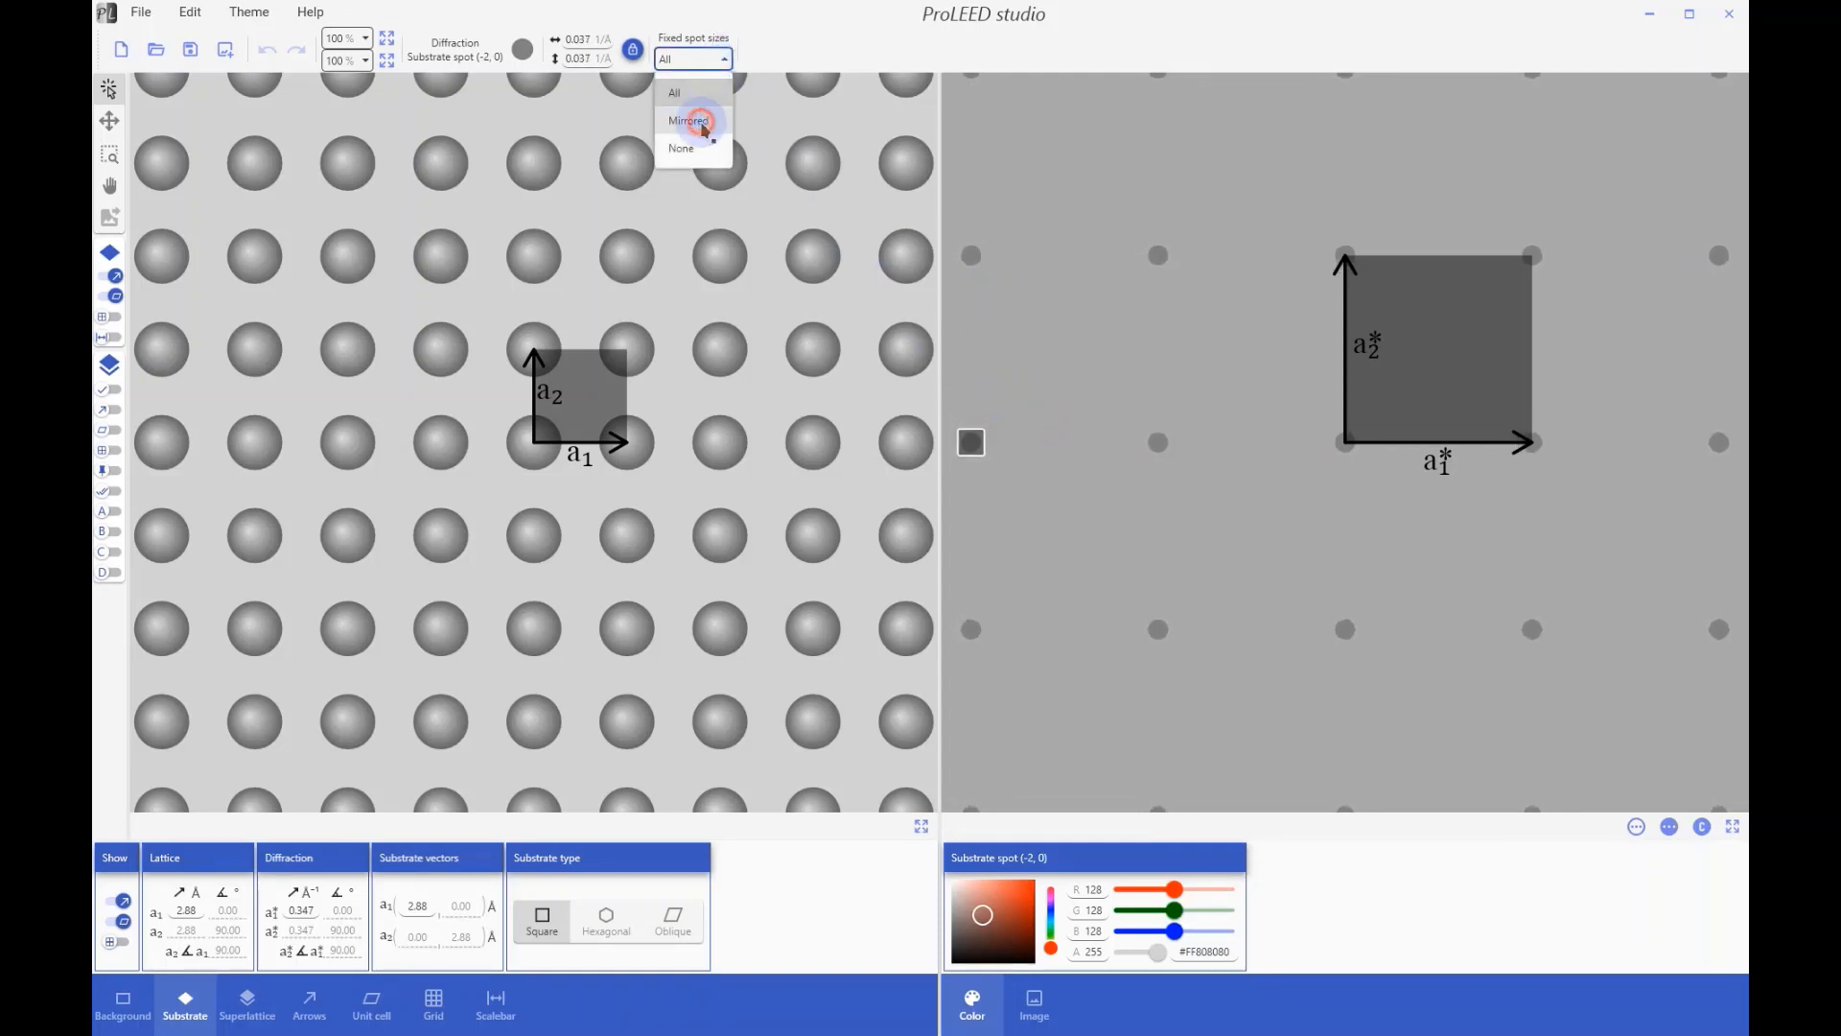
pyautogui.click(688, 121)
pyautogui.click(1162, 451)
pyautogui.scroll(6, 1161, 450)
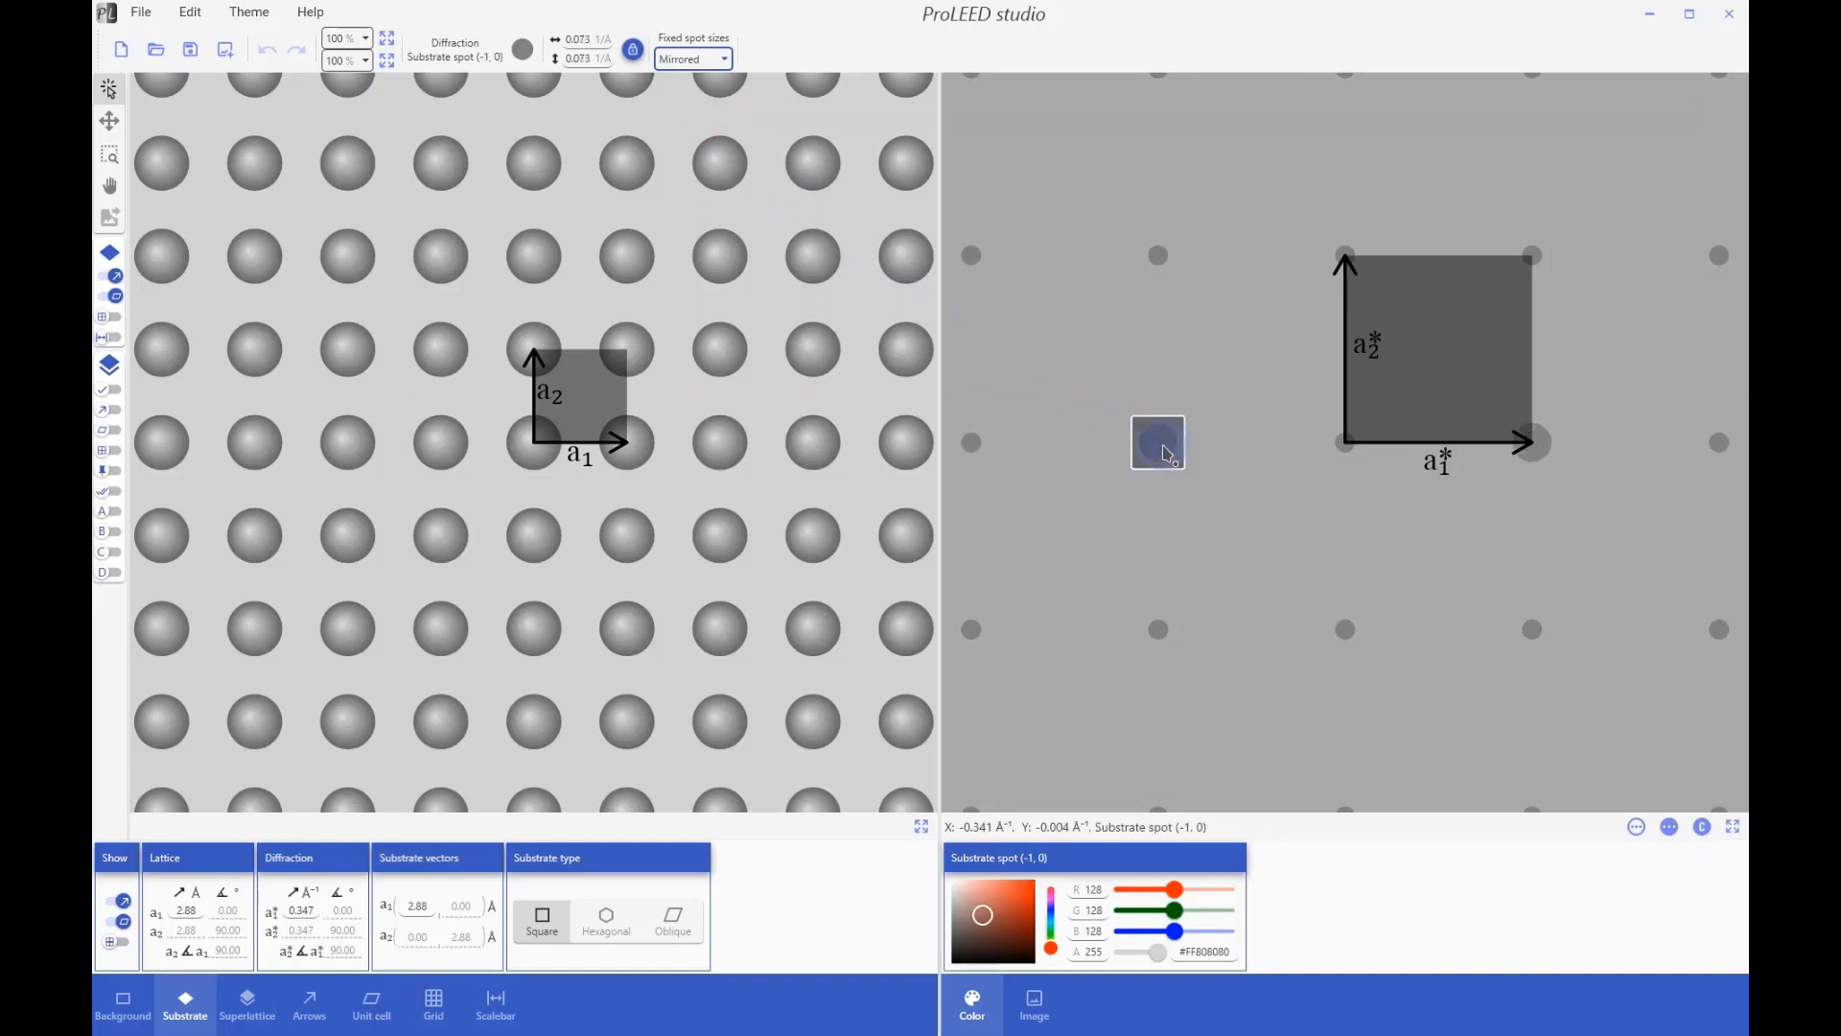
pyautogui.scroll(-5, 1166, 453)
# Step: Set the fixed spot sizes to None and enlarge substrate spot (-1, 0) to 0.073 1/Å
pyautogui.click(714, 58)
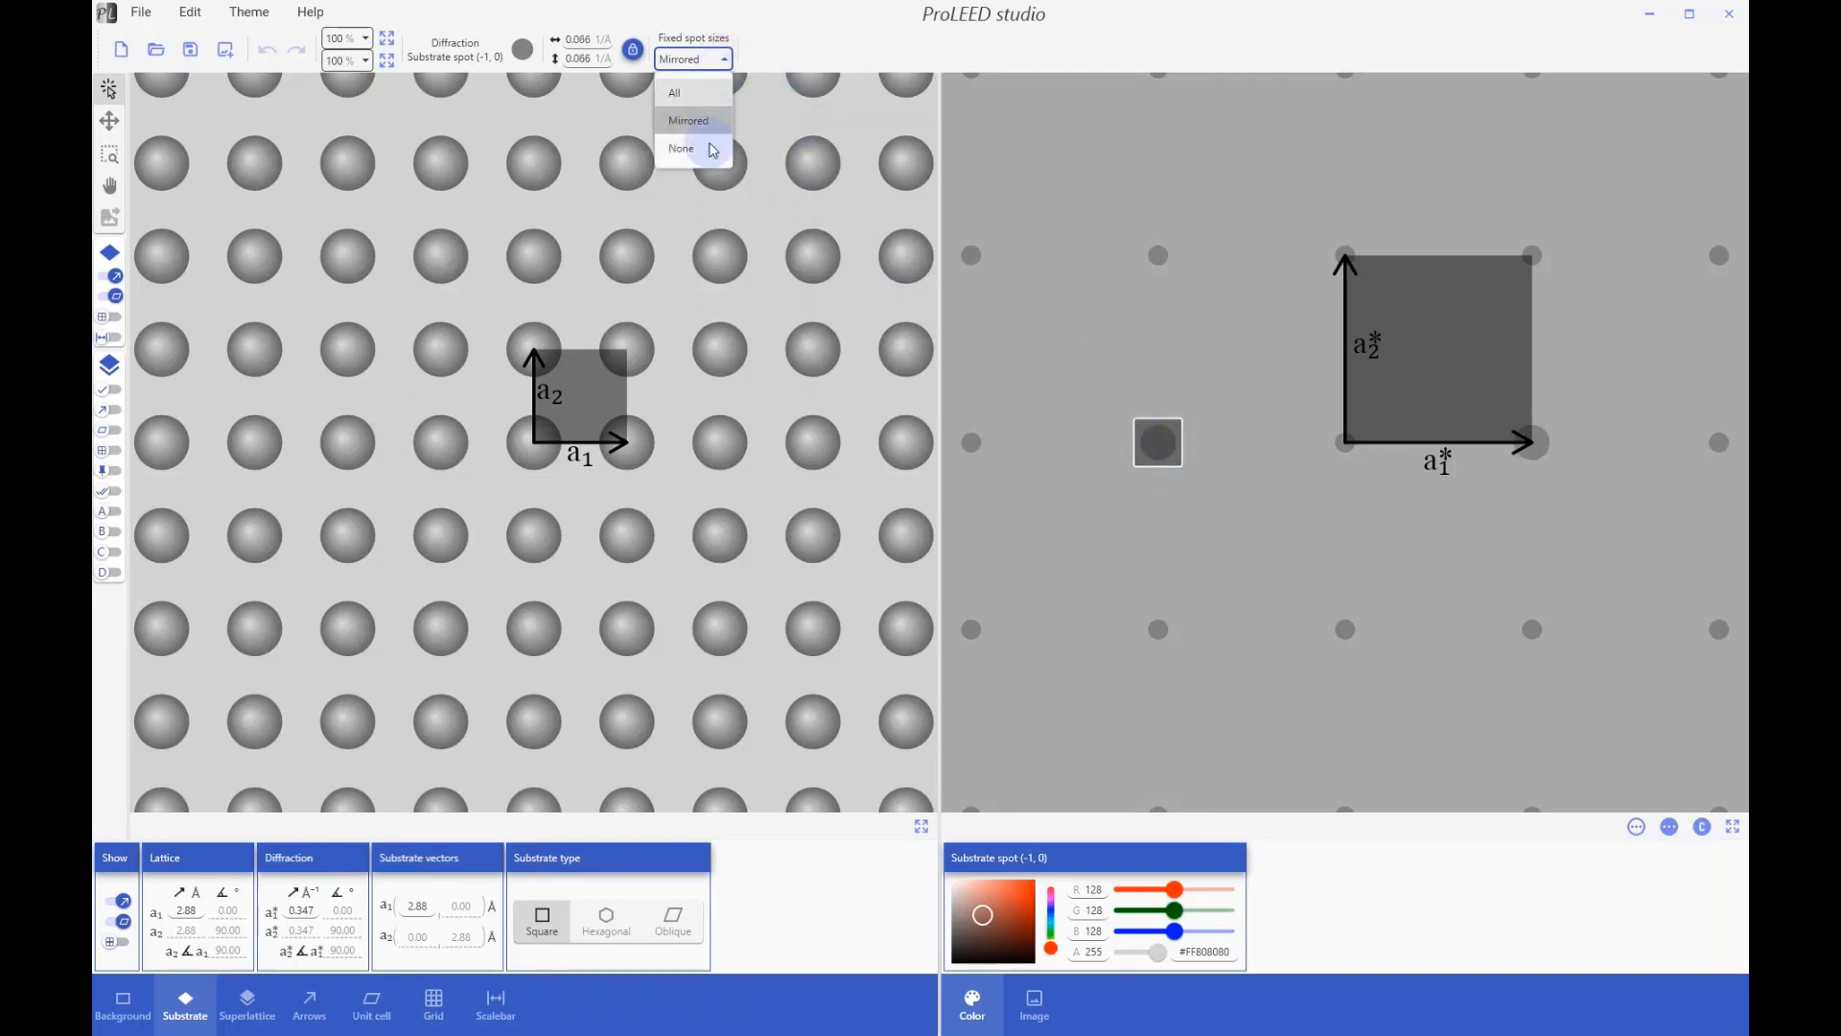
pyautogui.click(707, 156)
pyautogui.scroll(3, 1163, 464)
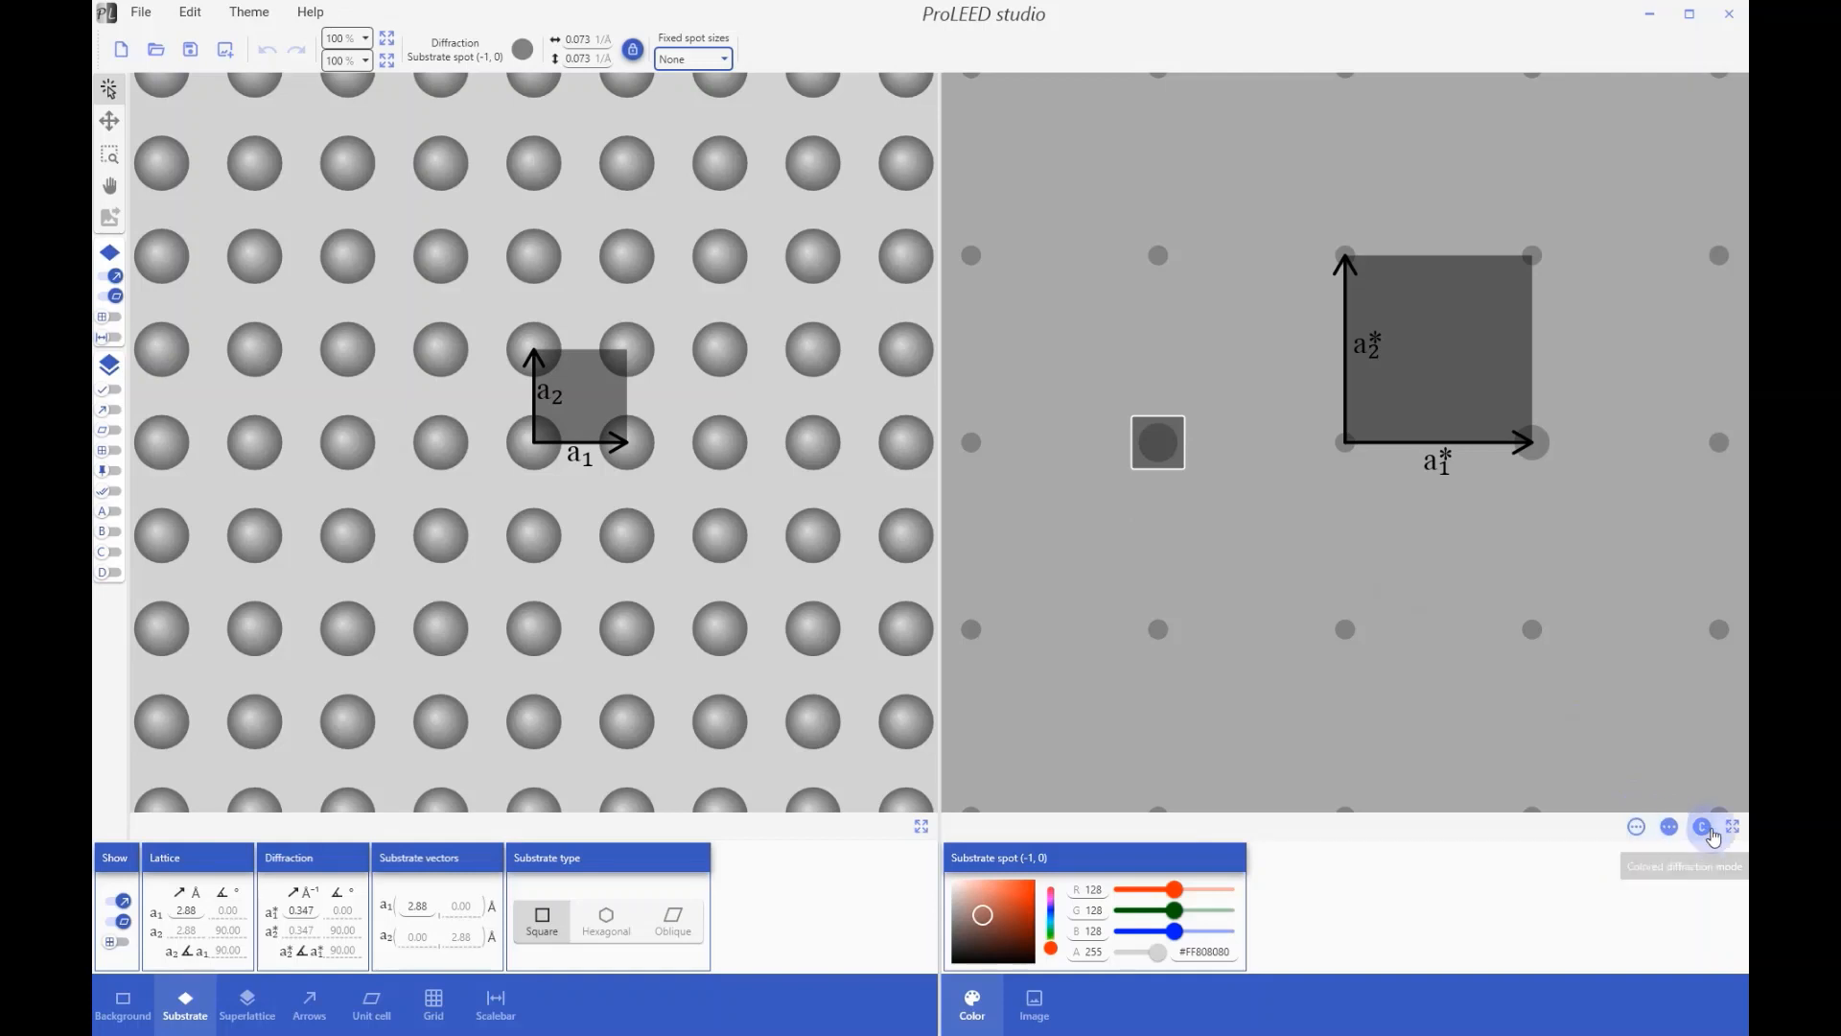
# Step: Display the diffraction pattern as black spots on white, as white spots on black, and again in the colored mode
pyautogui.click(1638, 828)
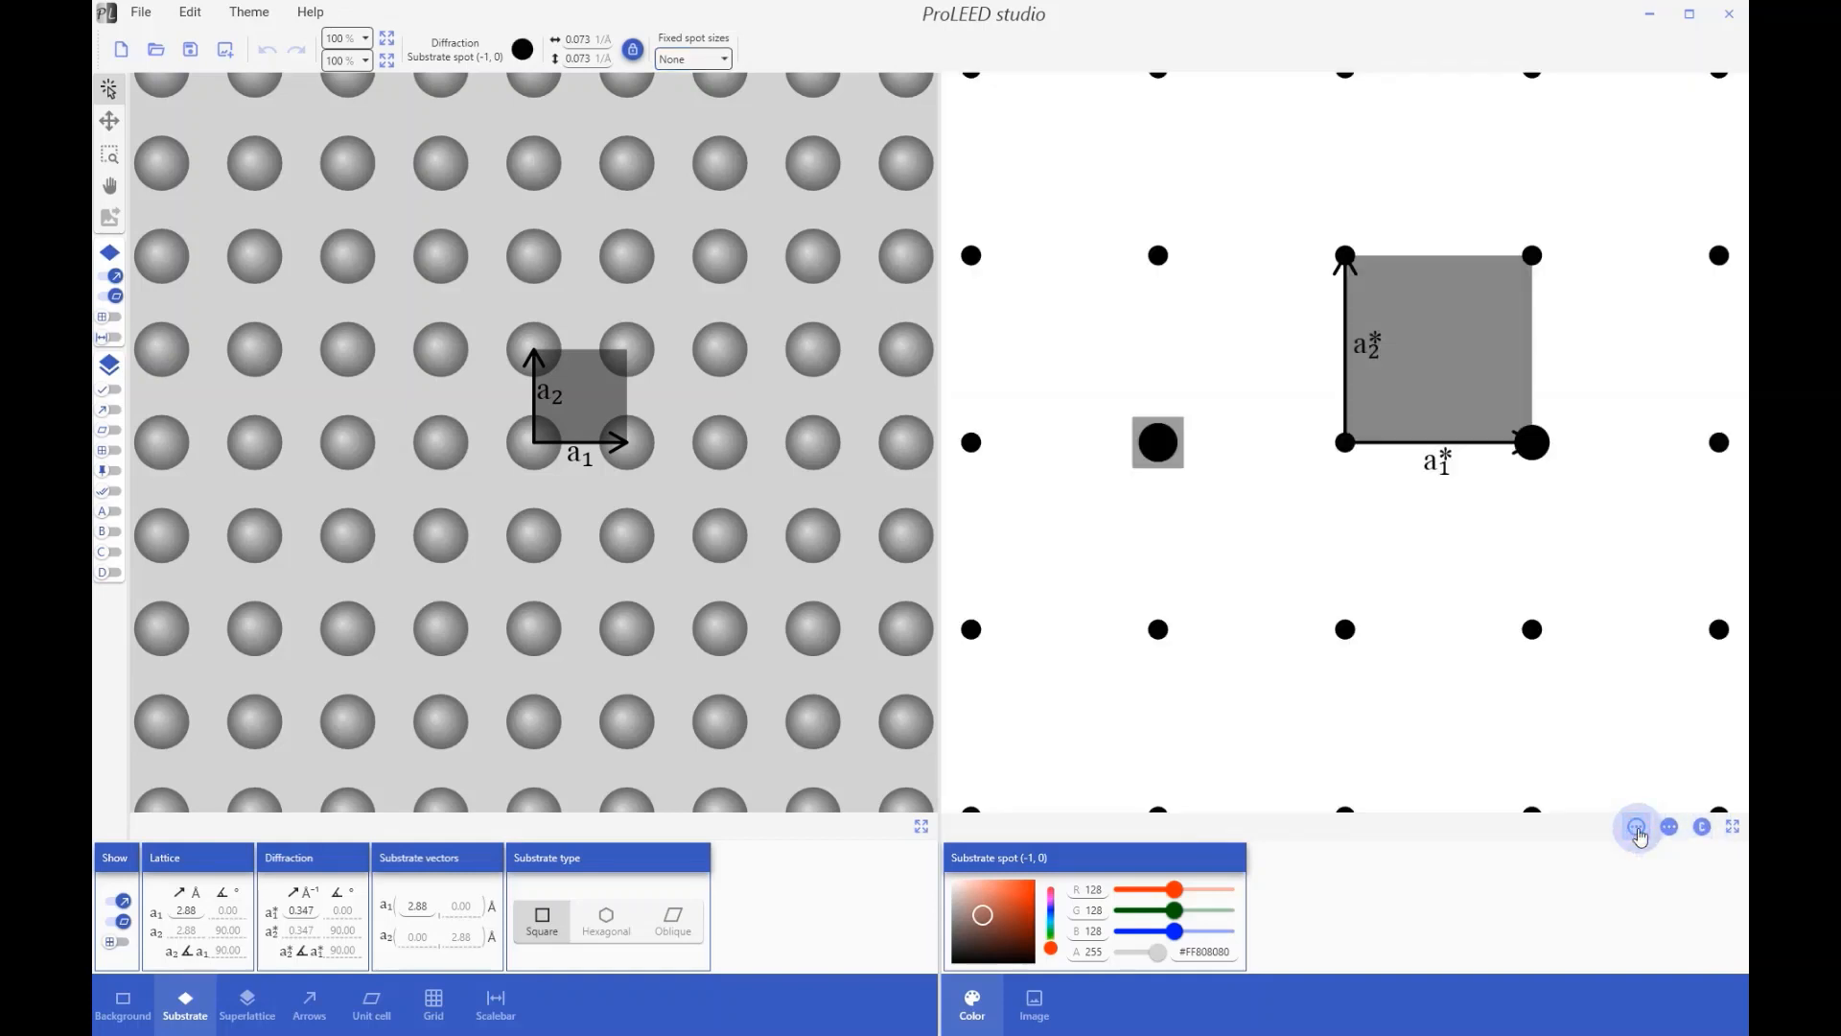
pyautogui.click(1671, 830)
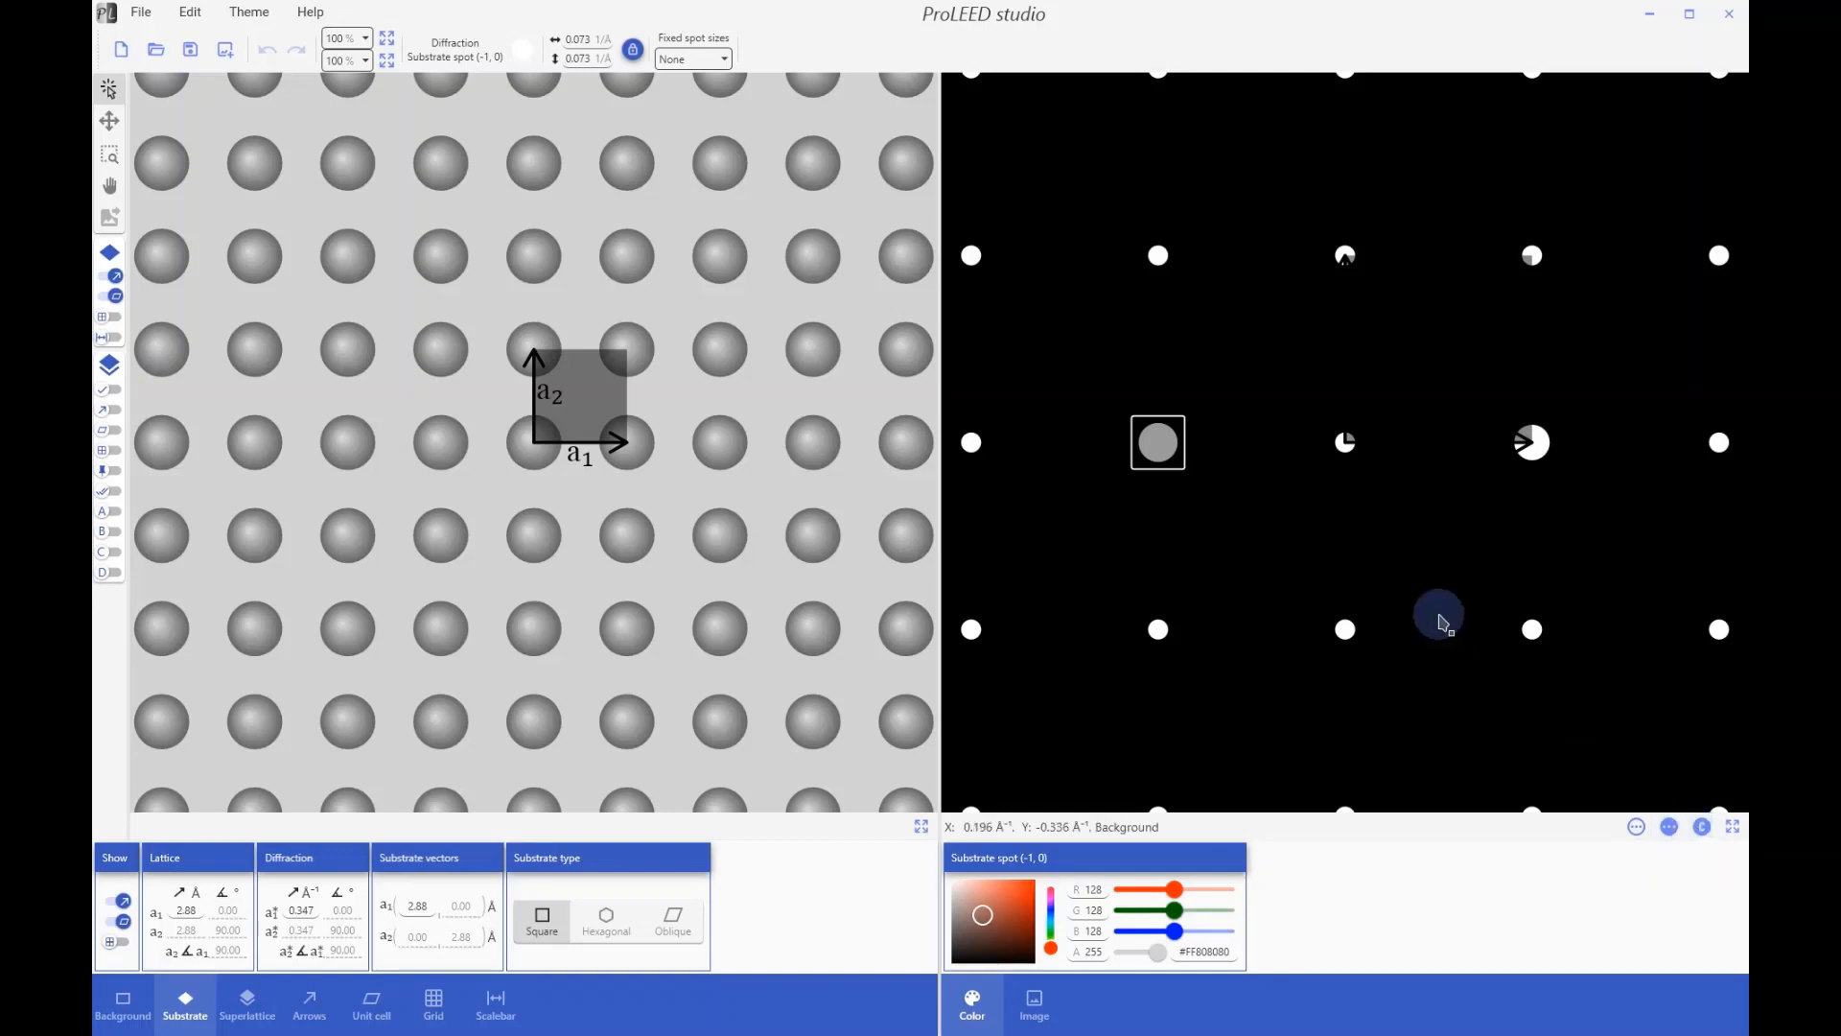
pyautogui.click(1703, 828)
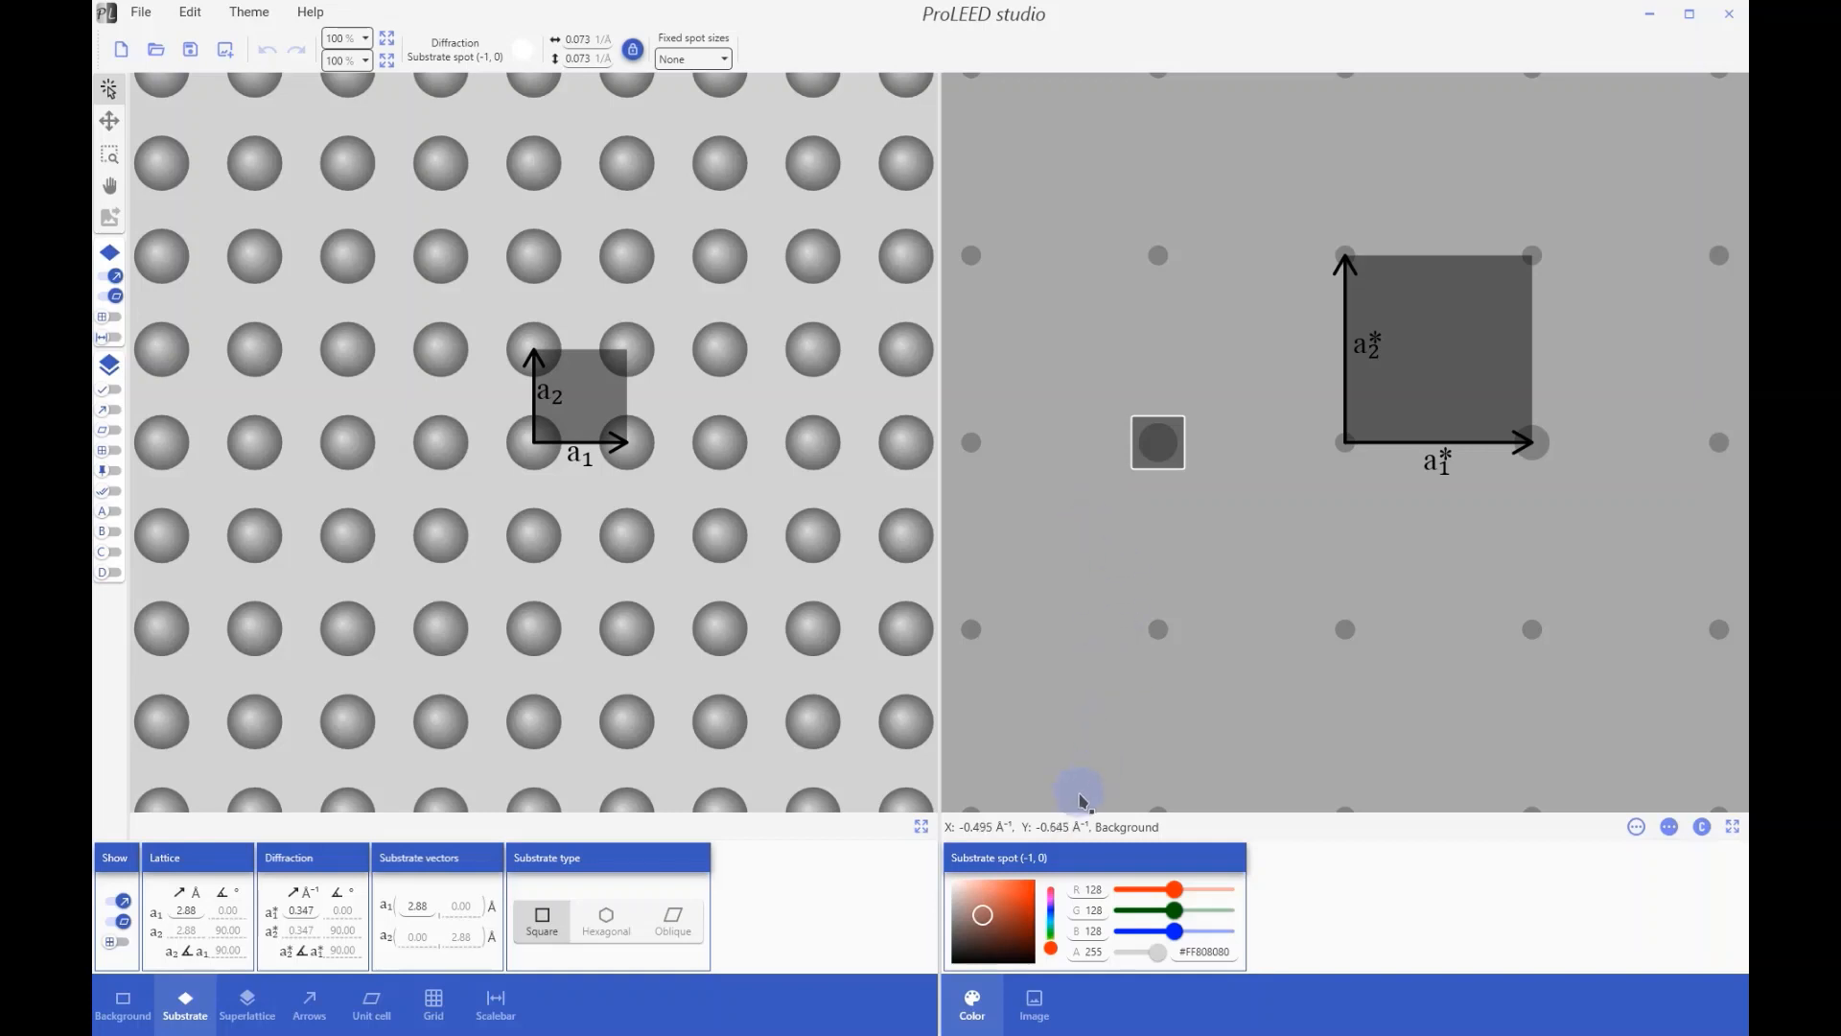
# Step: Recolor the substrate spots in the diffraction view to dark red #FF953232 at full opacity
pyautogui.moveTo(962, 913)
pyautogui.mouseDown()
pyautogui.moveTo(1002, 940)
pyautogui.moveTo(954, 911)
pyautogui.moveTo(974, 907)
pyautogui.mouseUp()
pyautogui.click(1158, 261)
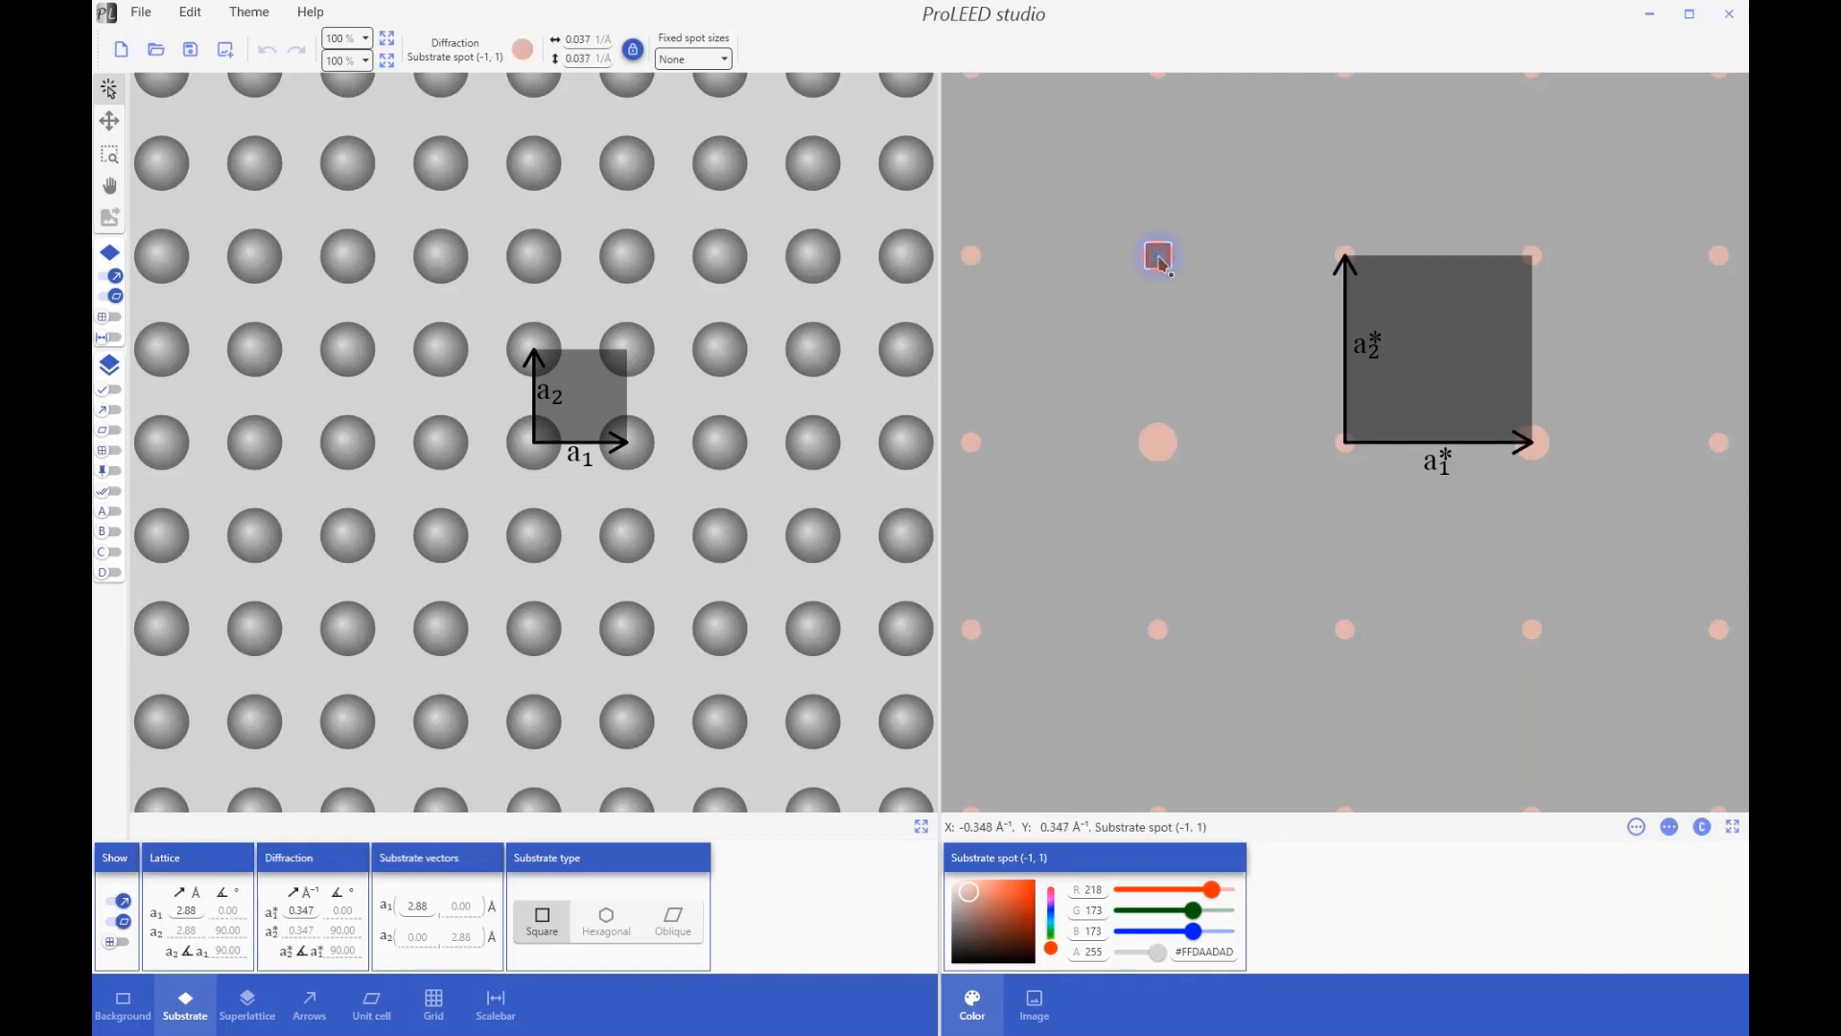
pyautogui.click(979, 962)
pyautogui.moveTo(978, 962); pyautogui.dragTo(1007, 913)
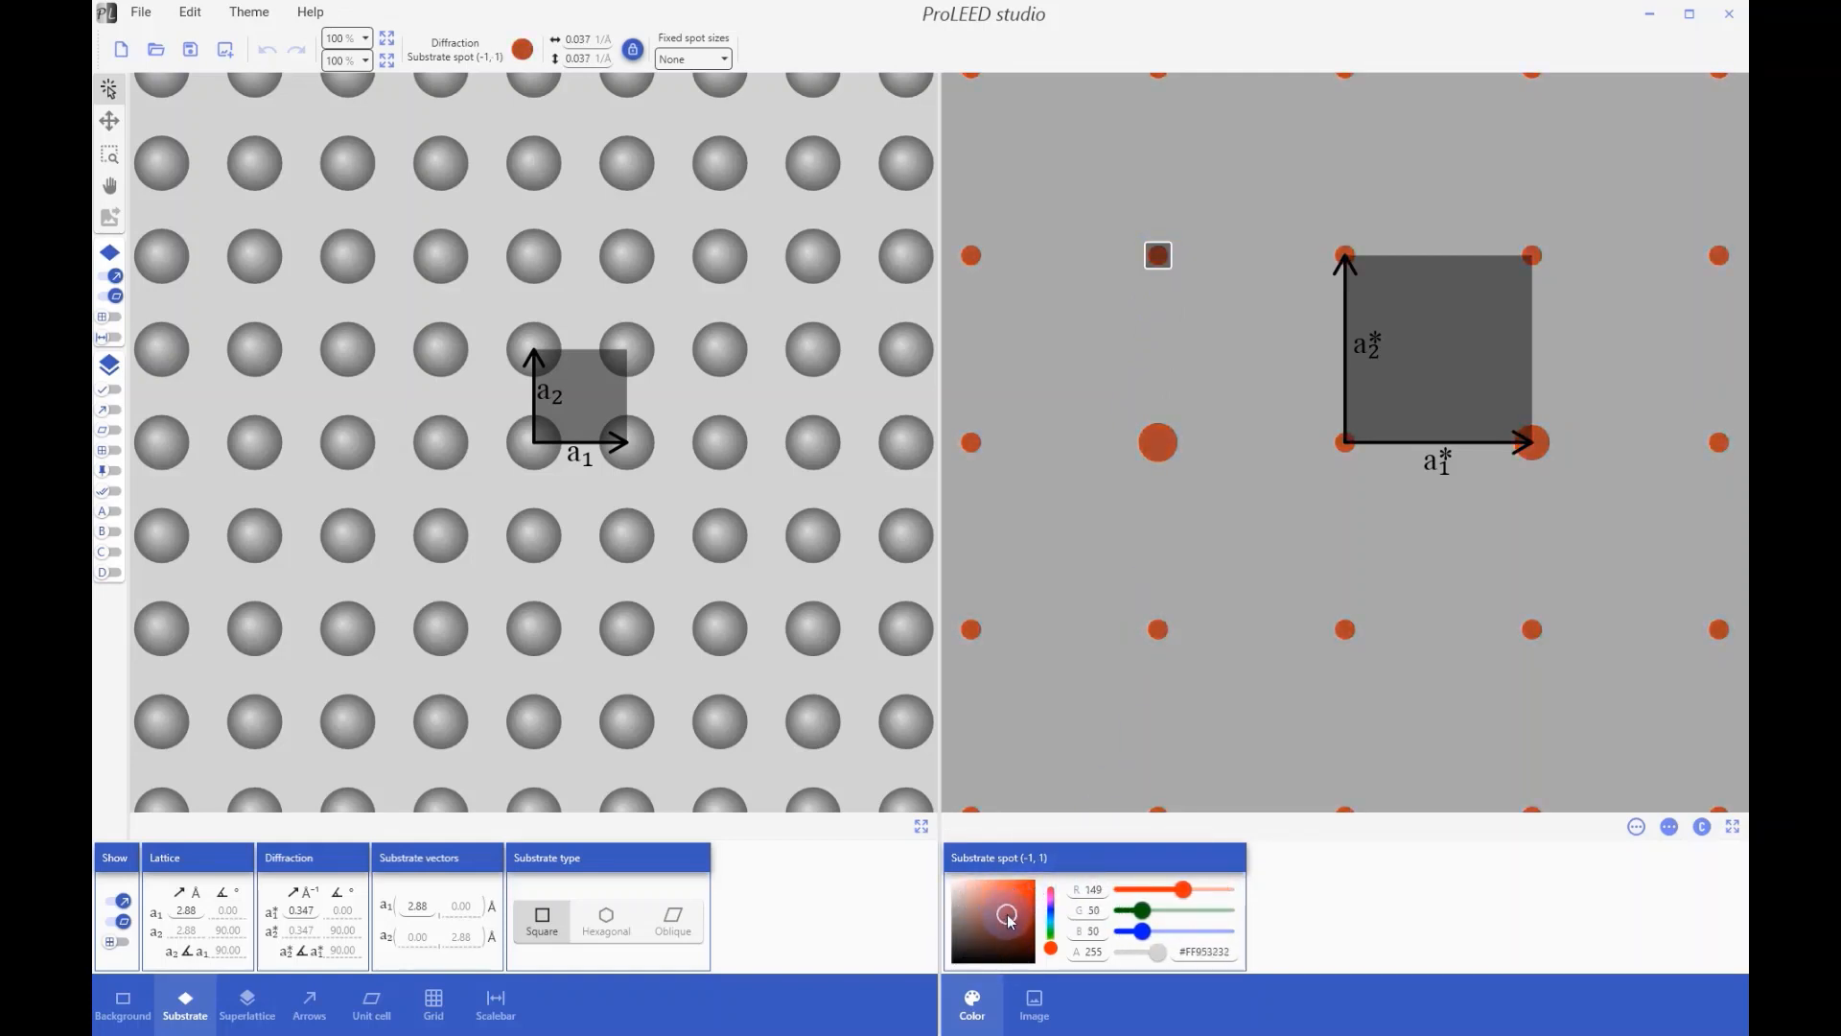
pyautogui.moveTo(1159, 951)
pyautogui.mouseDown()
pyautogui.moveTo(1130, 954)
pyautogui.moveTo(1172, 957)
pyautogui.mouseUp()
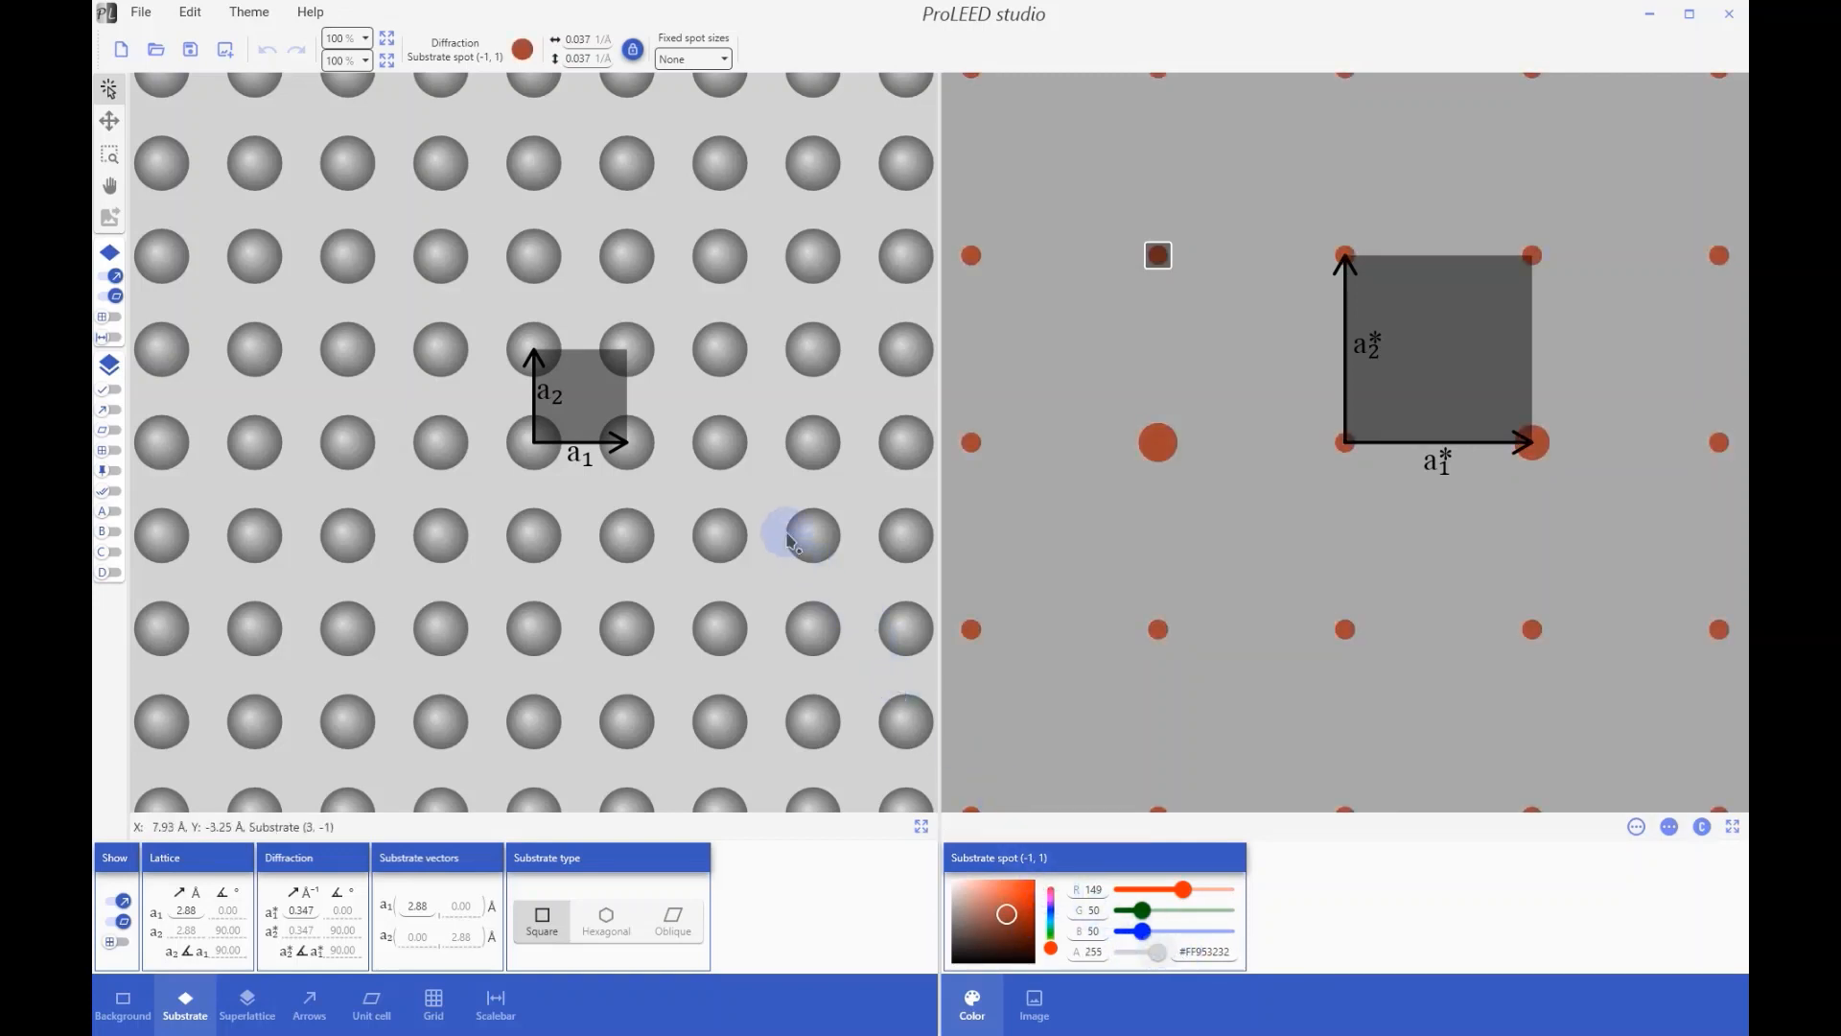
# Step: Set the lattice's substrate unit cell opacity to 132 and give it a 0.05 Å thick red #FFFF3131 outline
pyautogui.click(587, 405)
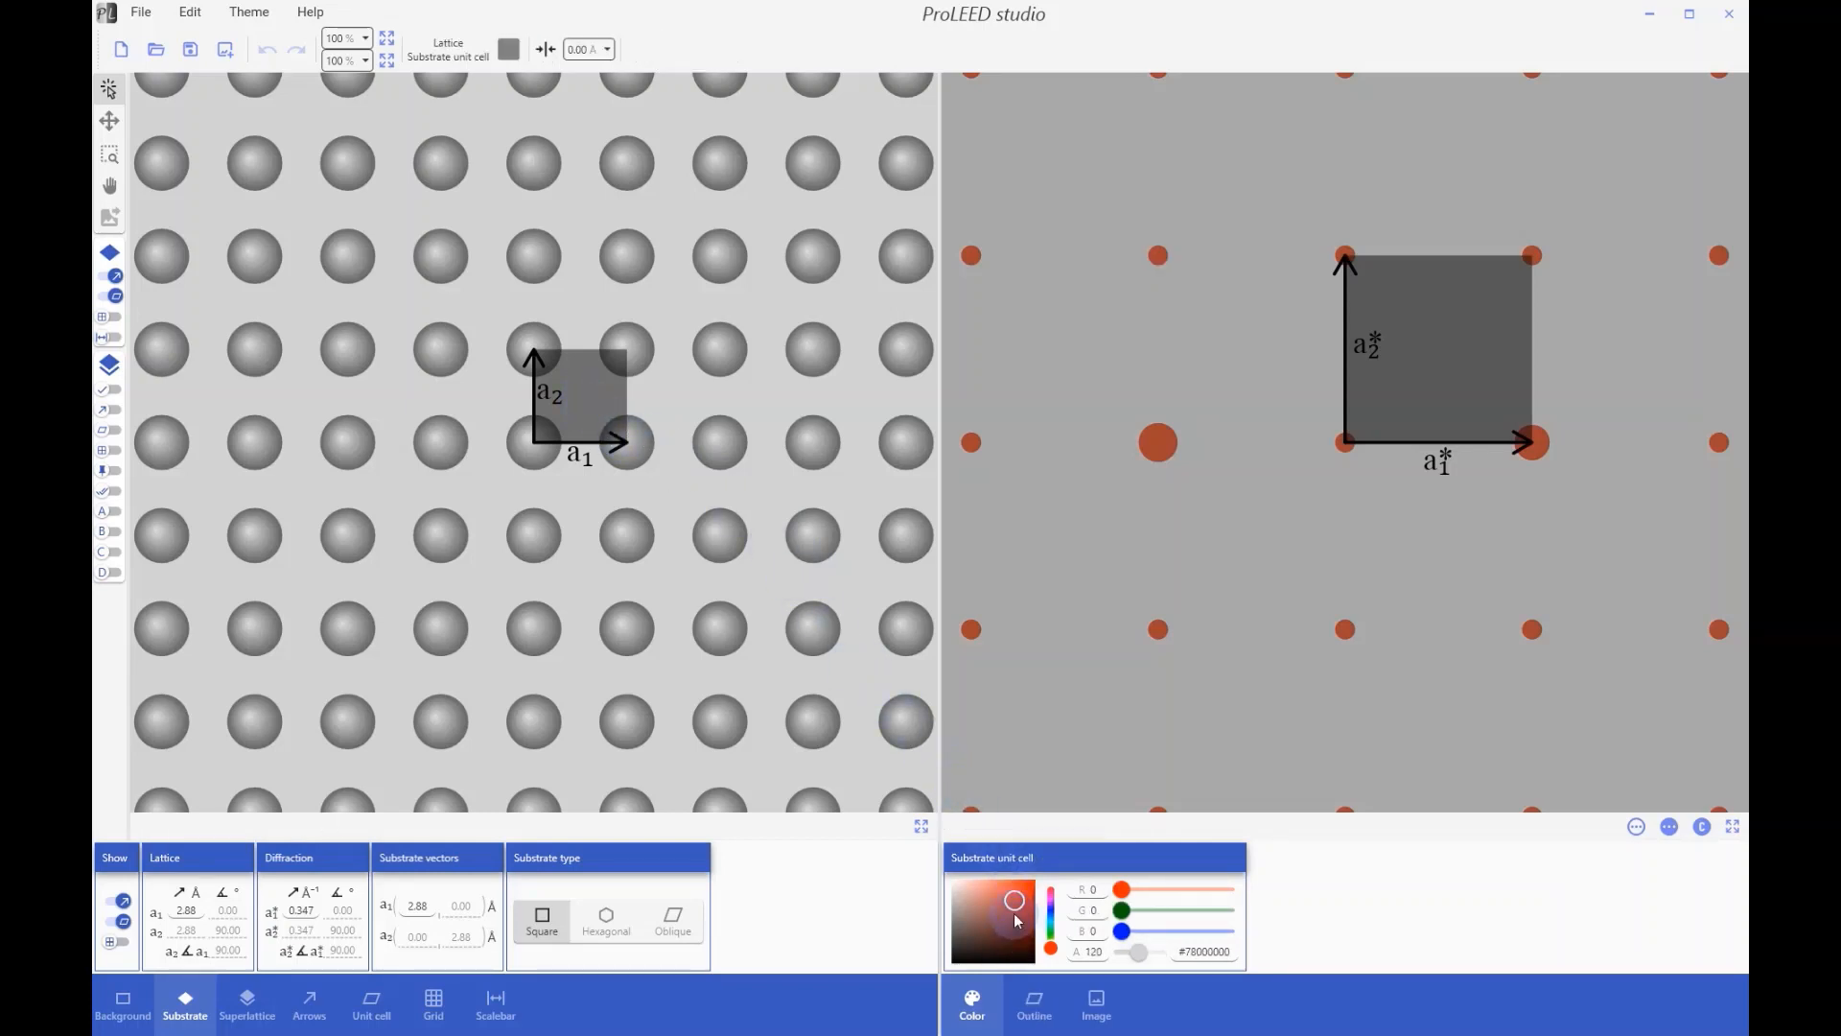
pyautogui.moveTo(1138, 952)
pyautogui.mouseDown()
pyautogui.moveTo(1120, 957)
pyautogui.moveTo(1143, 961)
pyautogui.mouseUp()
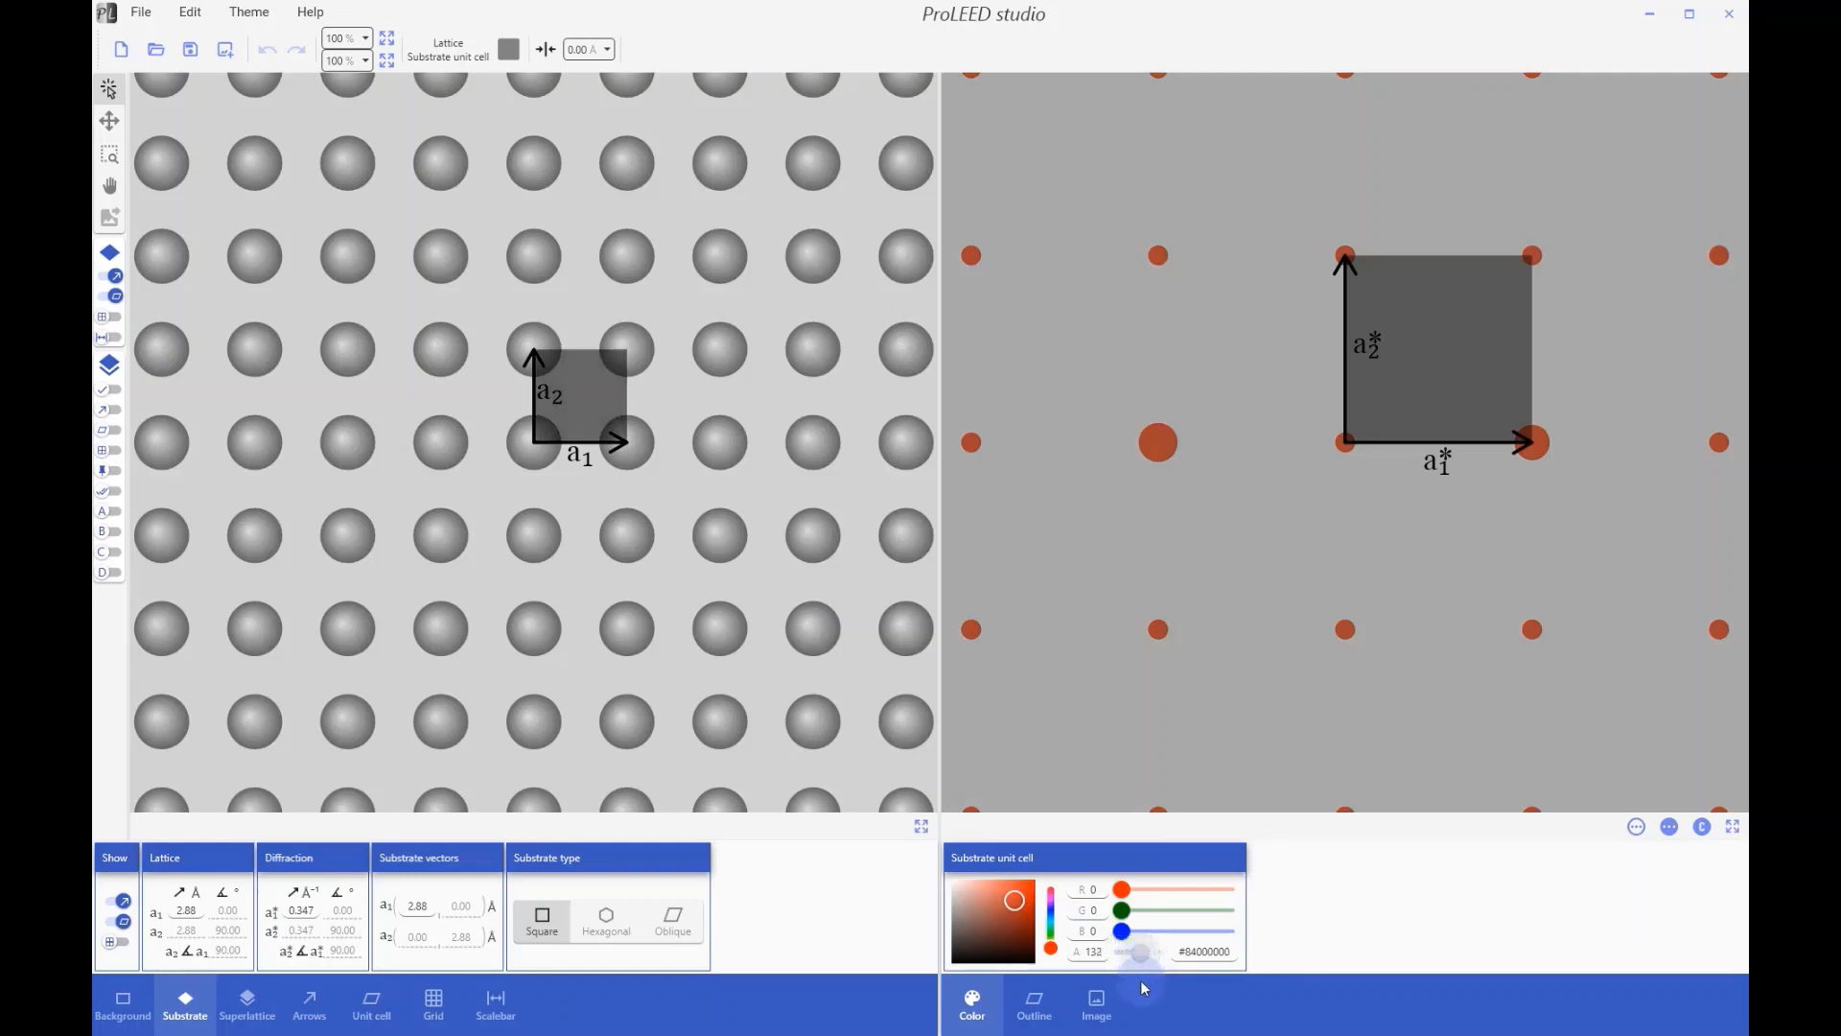
pyautogui.click(1040, 1002)
pyautogui.click(1323, 922)
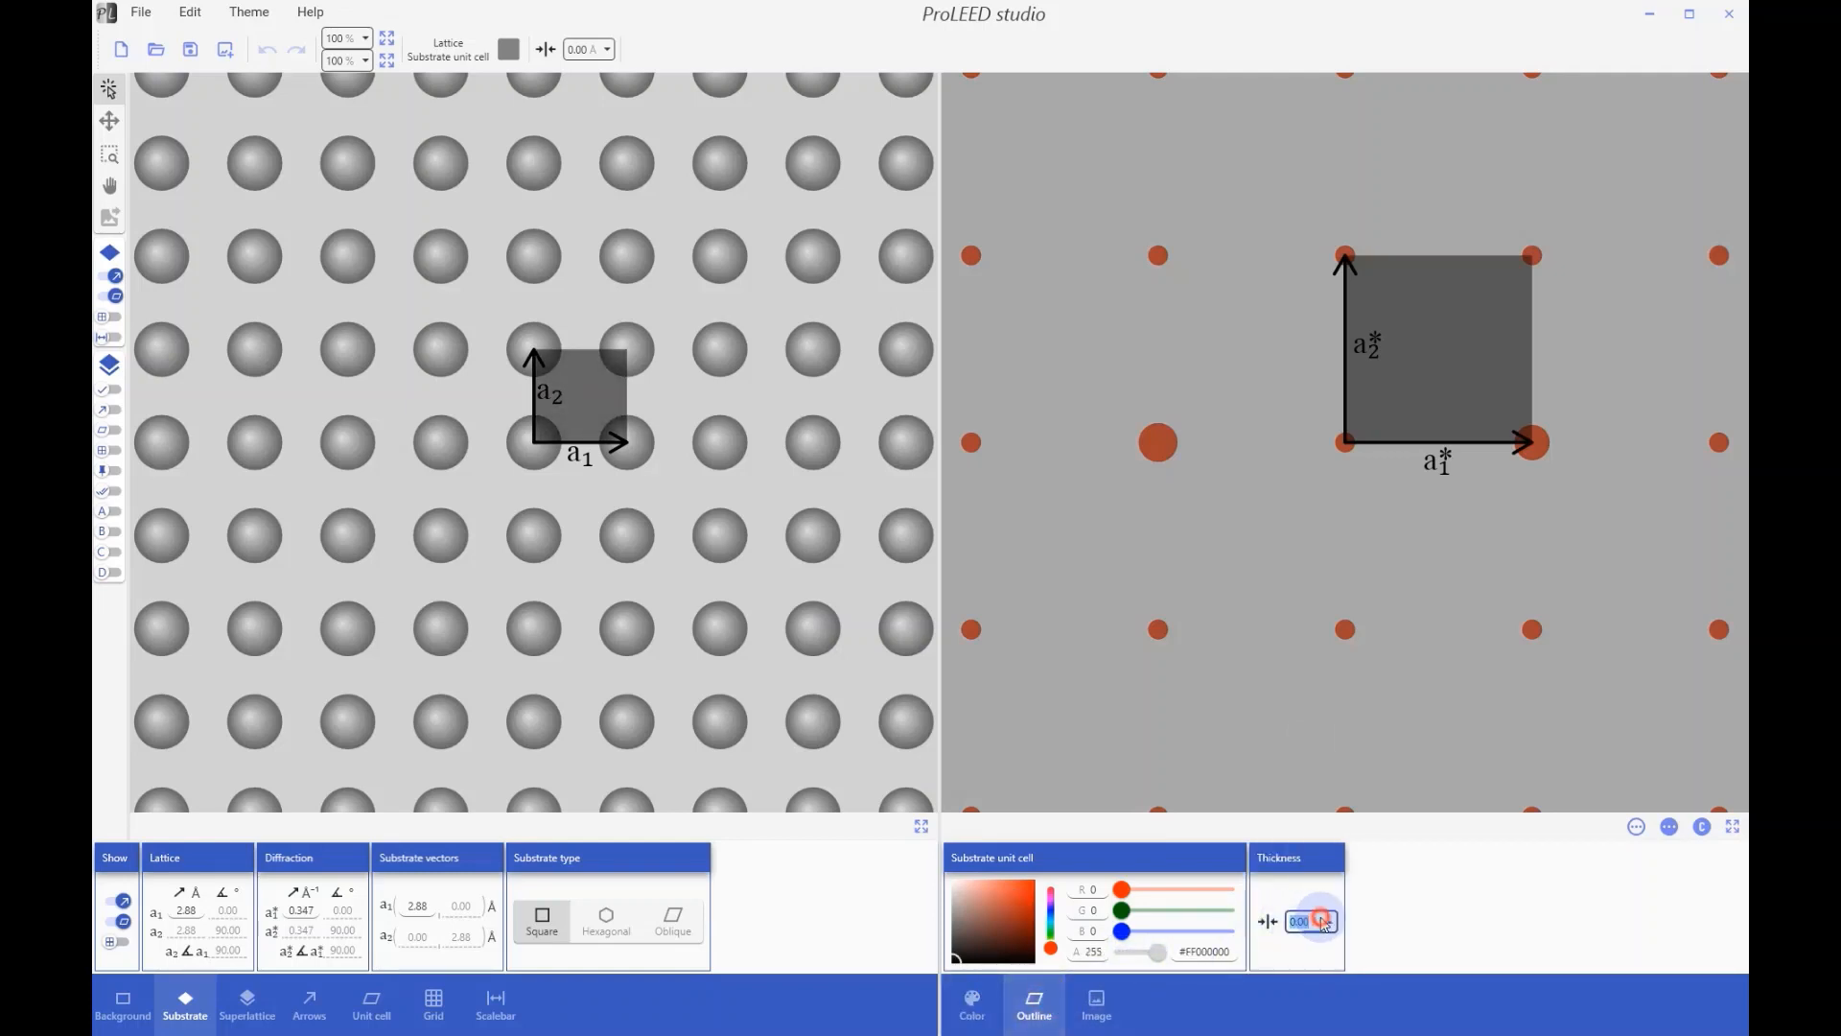
pyautogui.click(1314, 806)
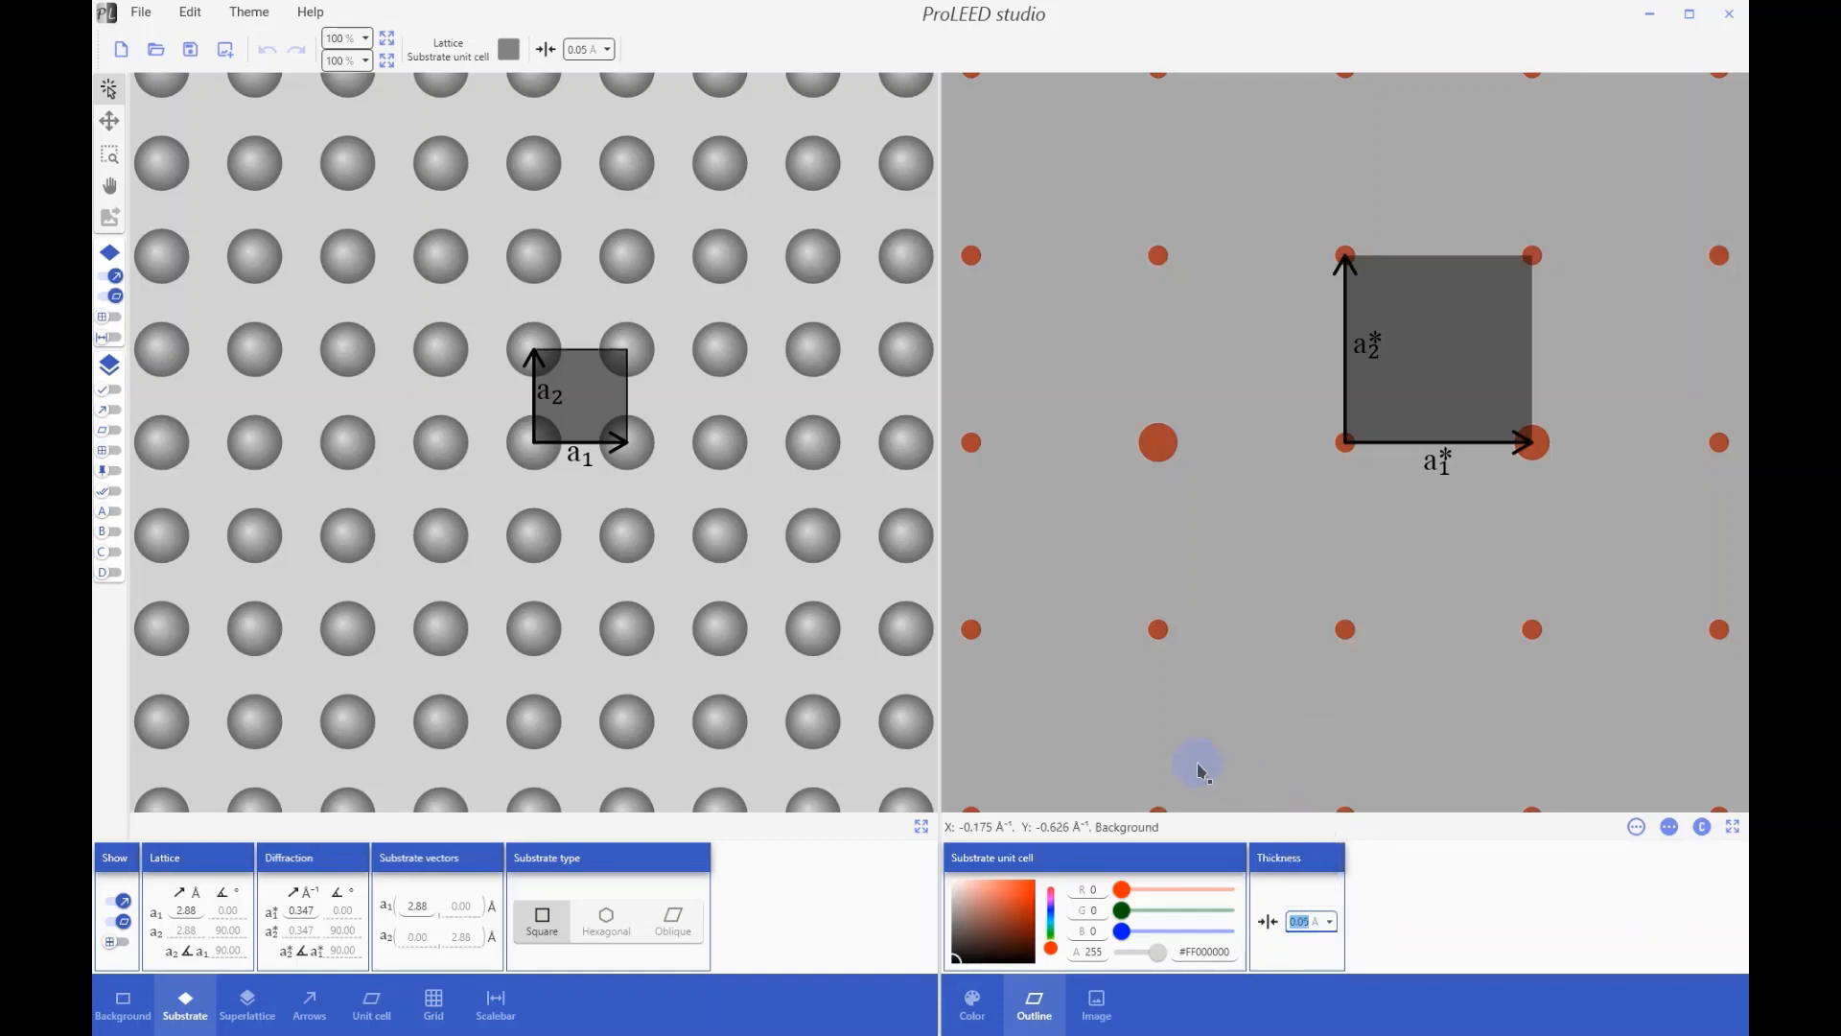
pyautogui.moveTo(986, 926); pyautogui.dragTo(1019, 881)
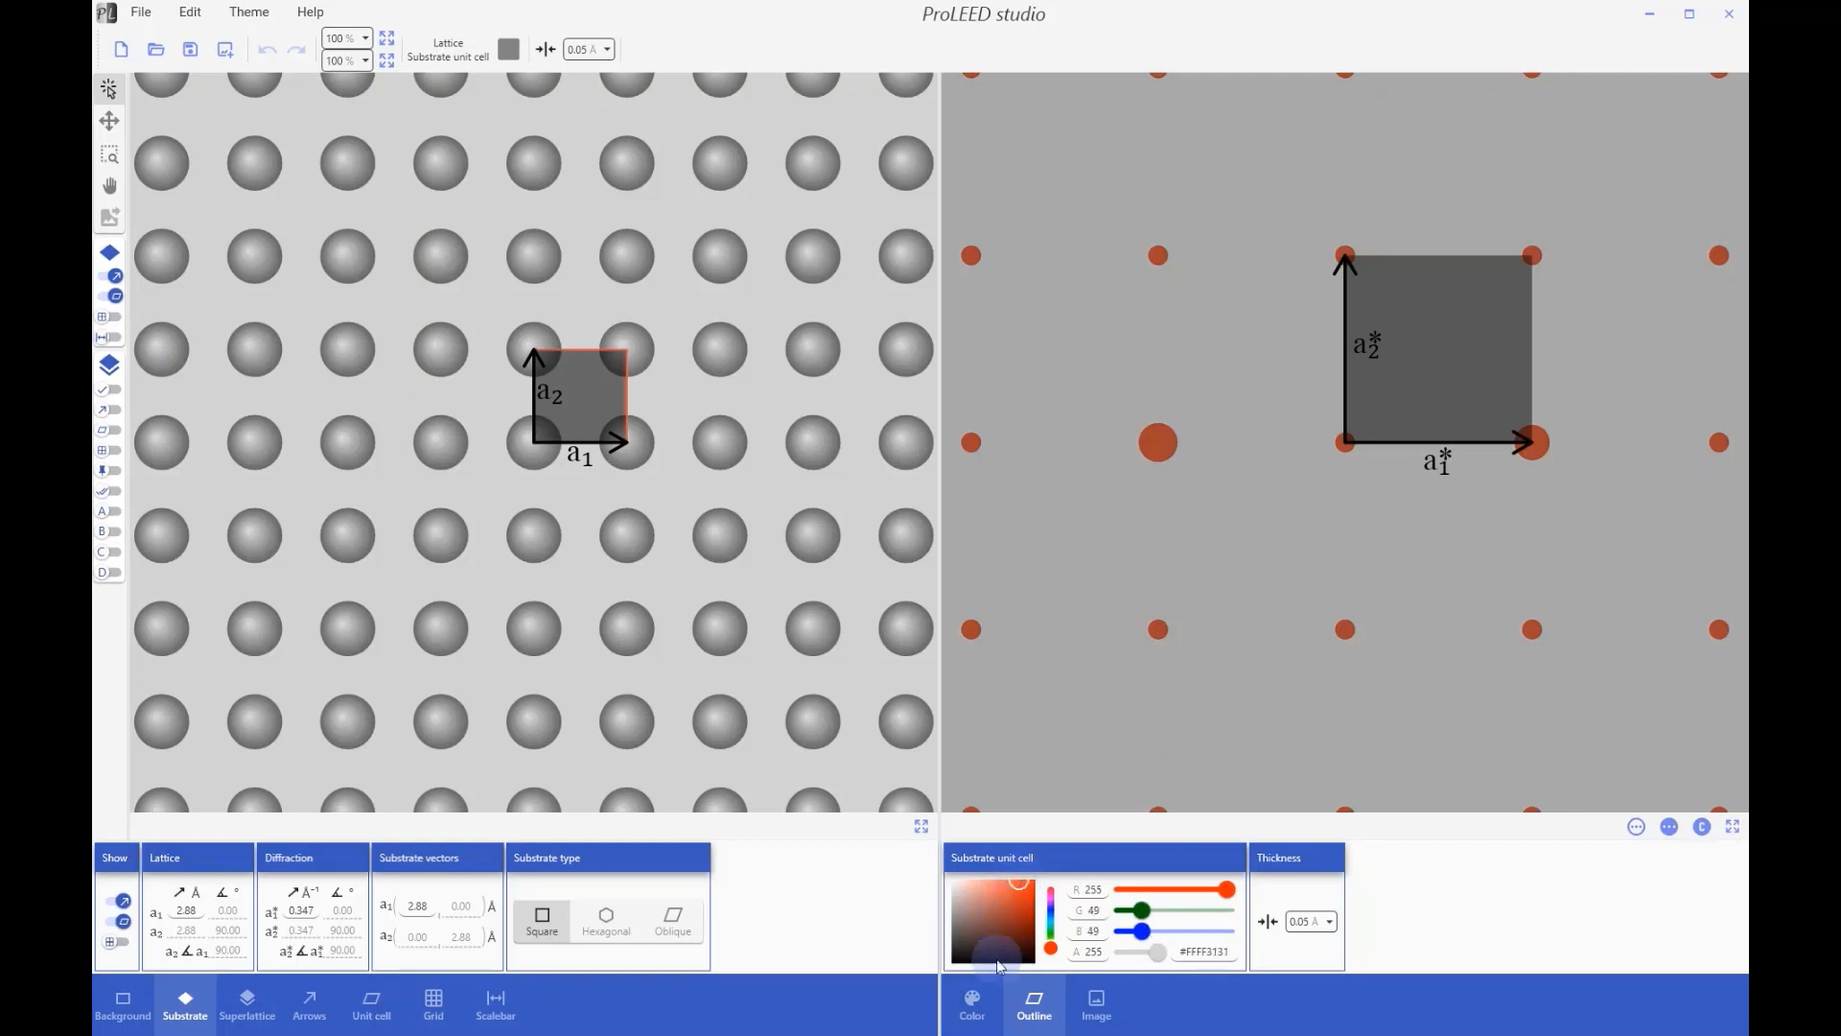
pyautogui.click(974, 1005)
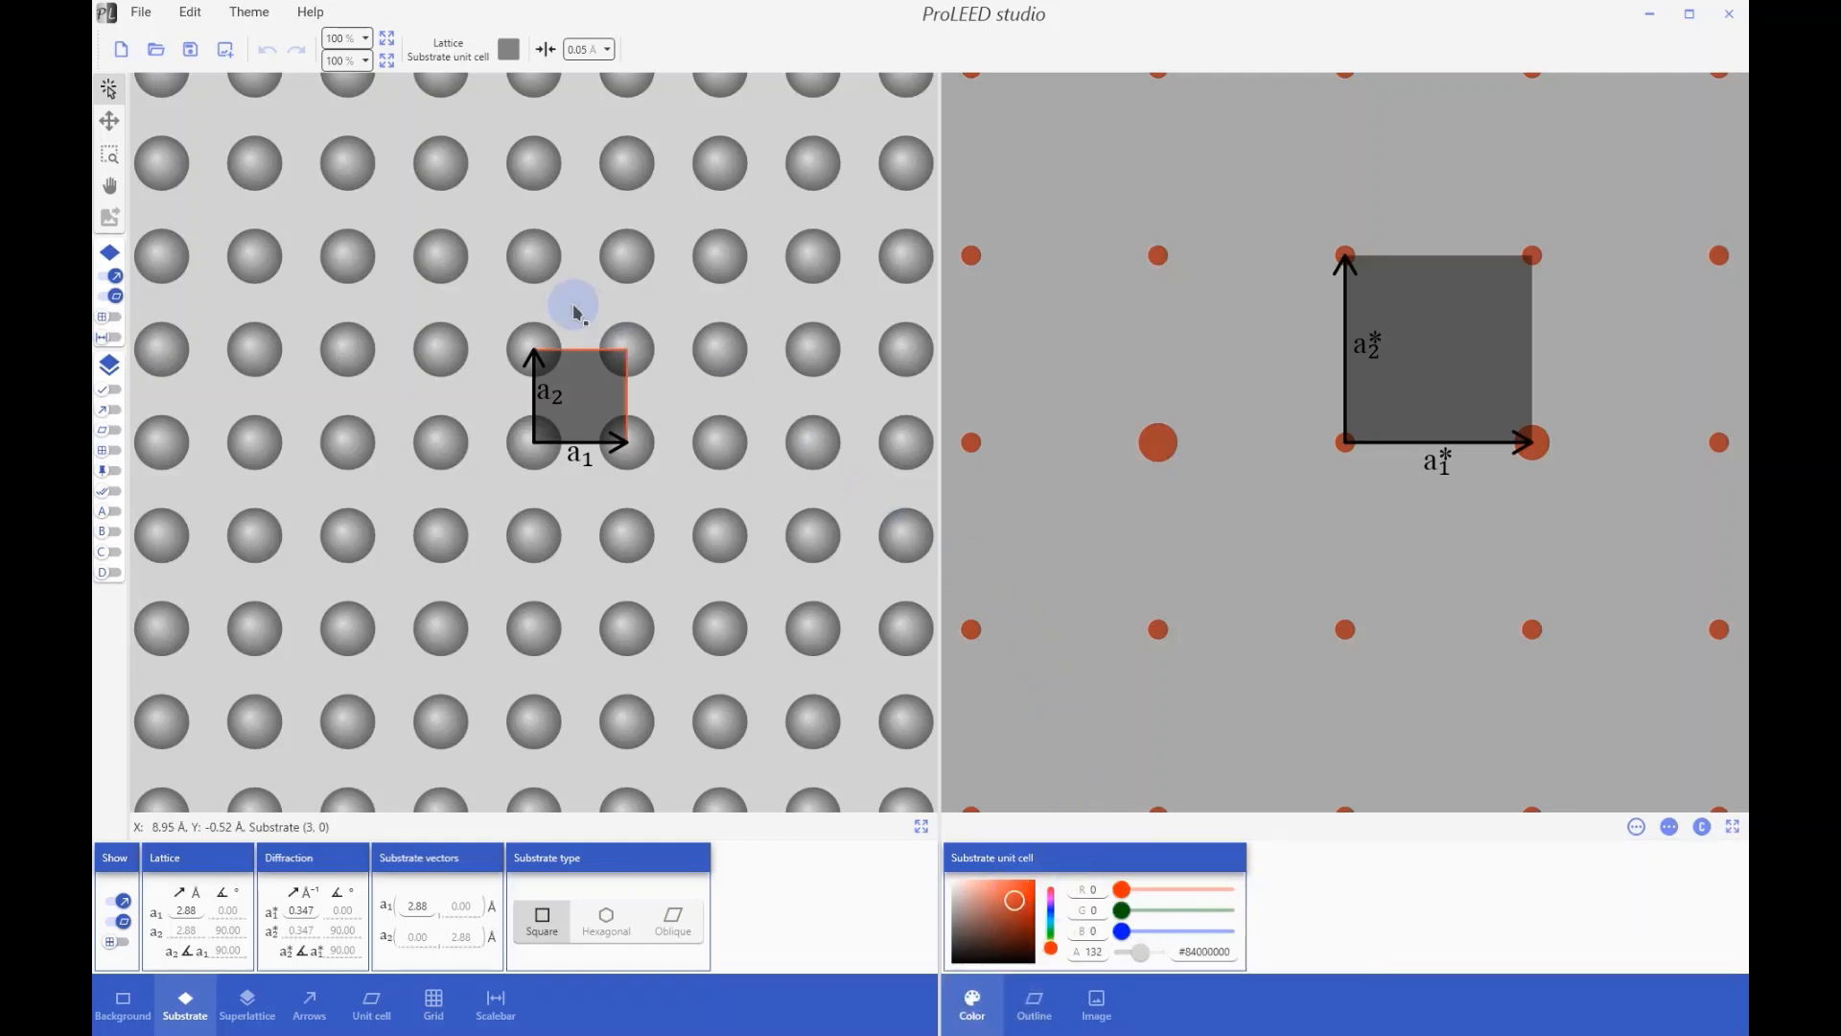
# Step: In a new document, hide the substrate unit cell and switch the substrate arrows off and on again
pyautogui.click(114, 52)
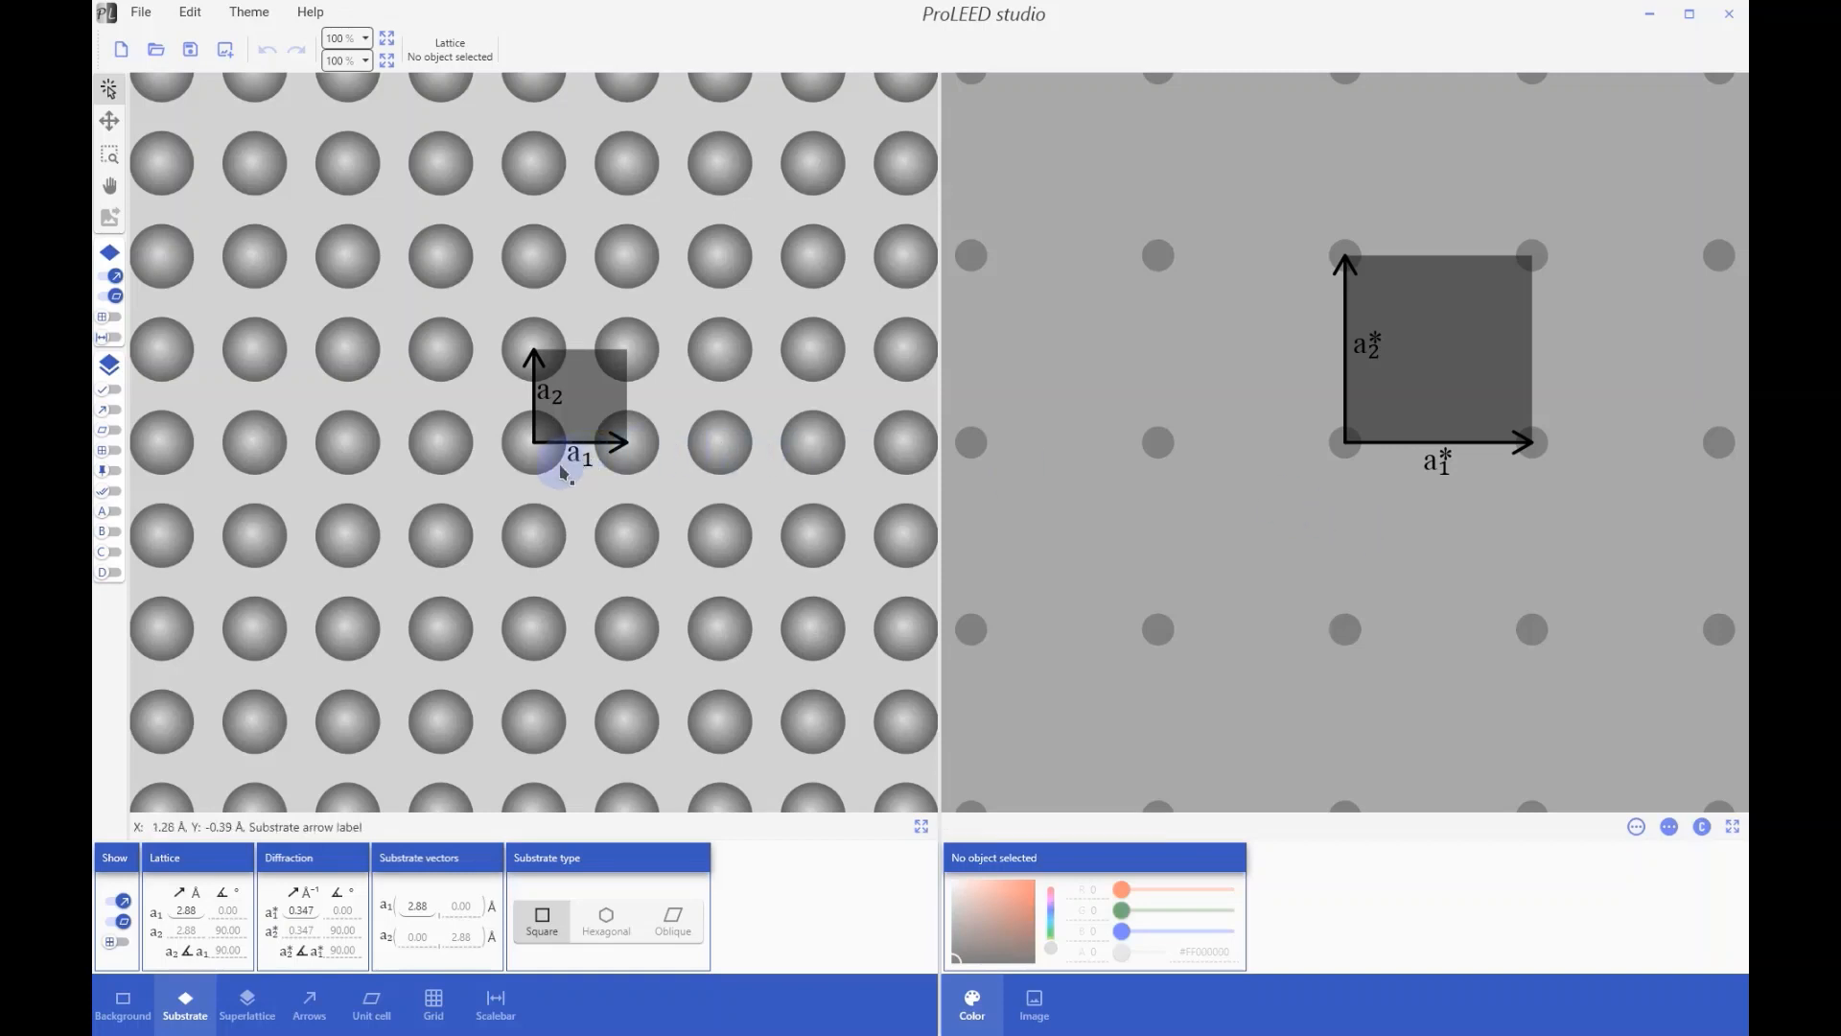
pyautogui.click(115, 298)
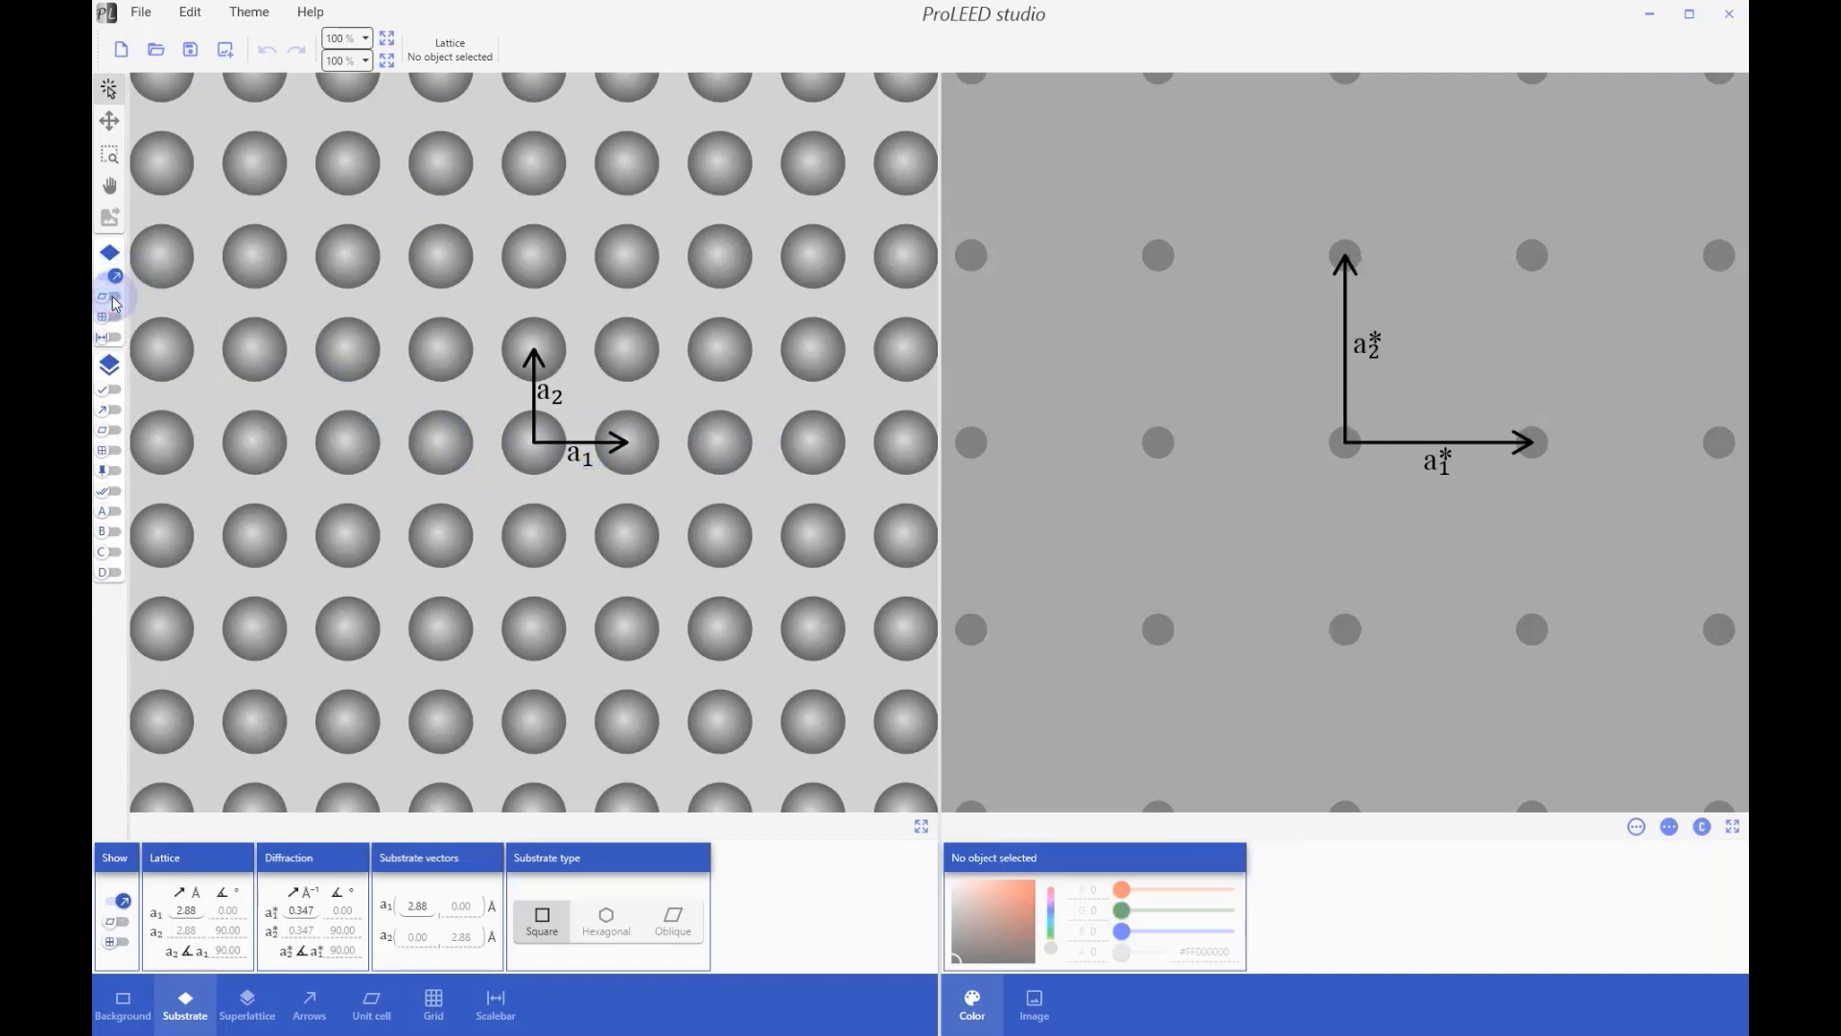
pyautogui.click(113, 279)
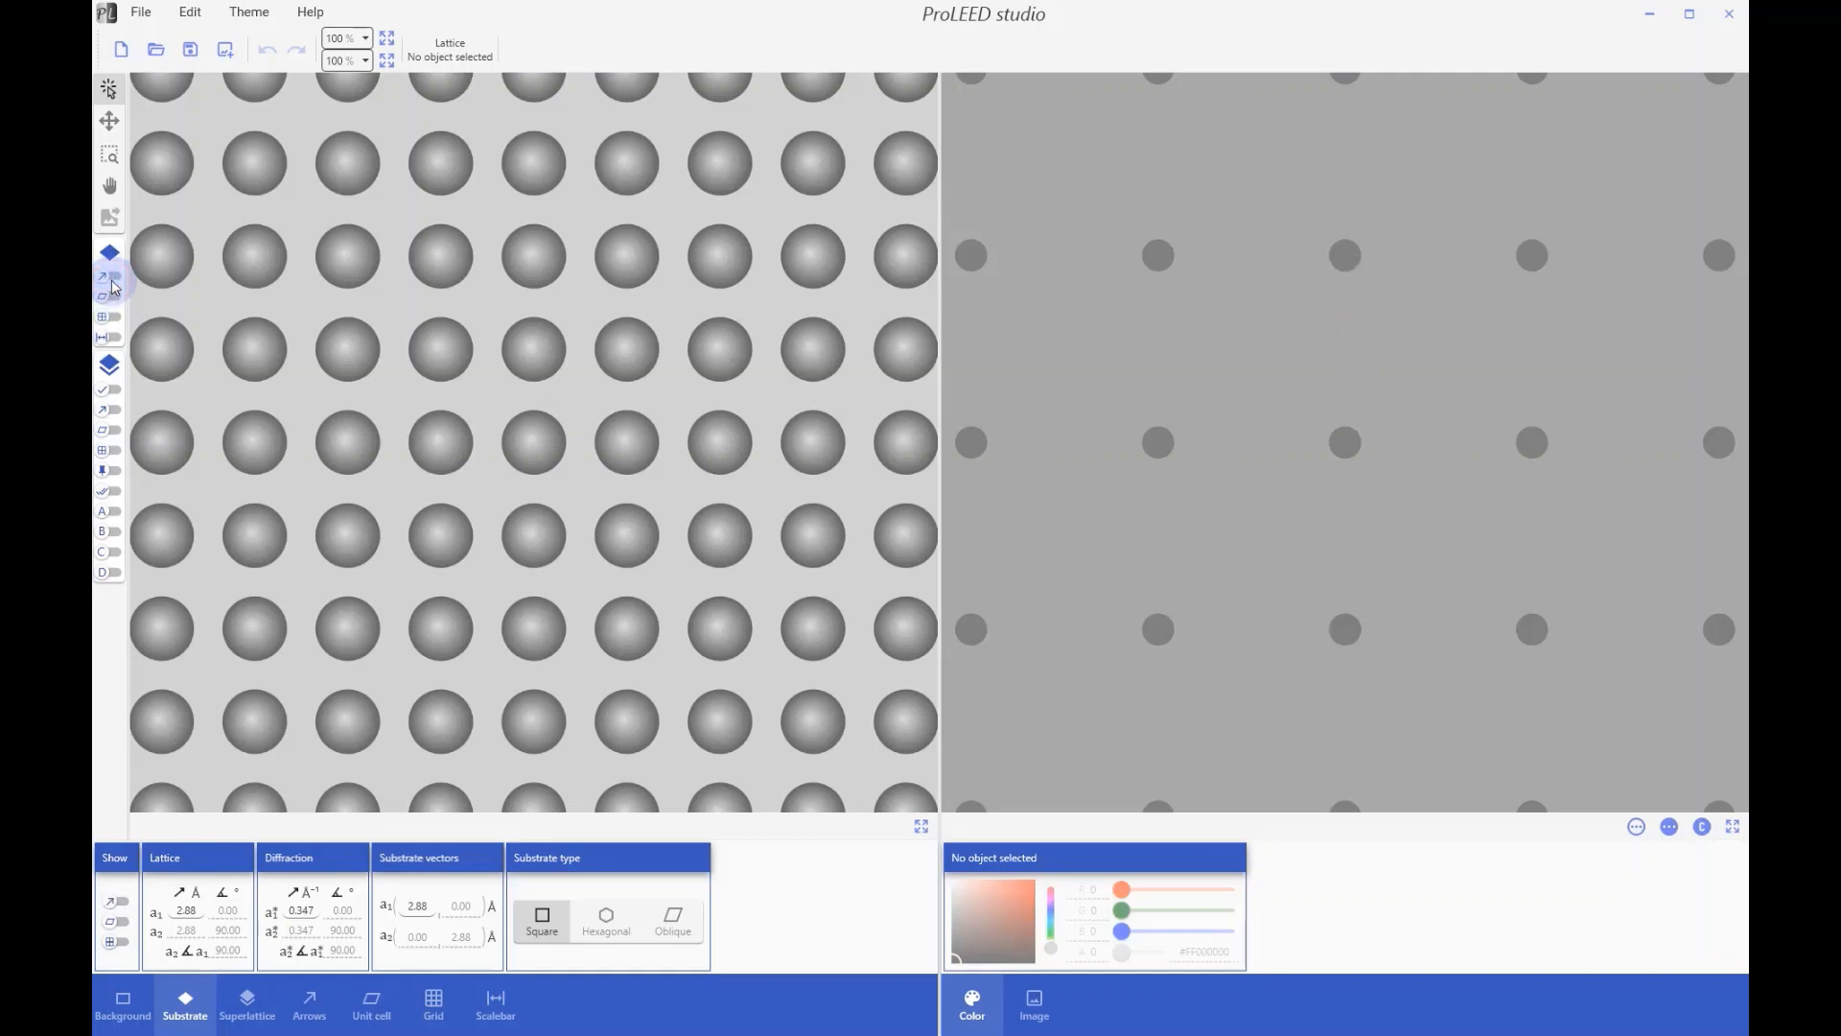
pyautogui.click(113, 280)
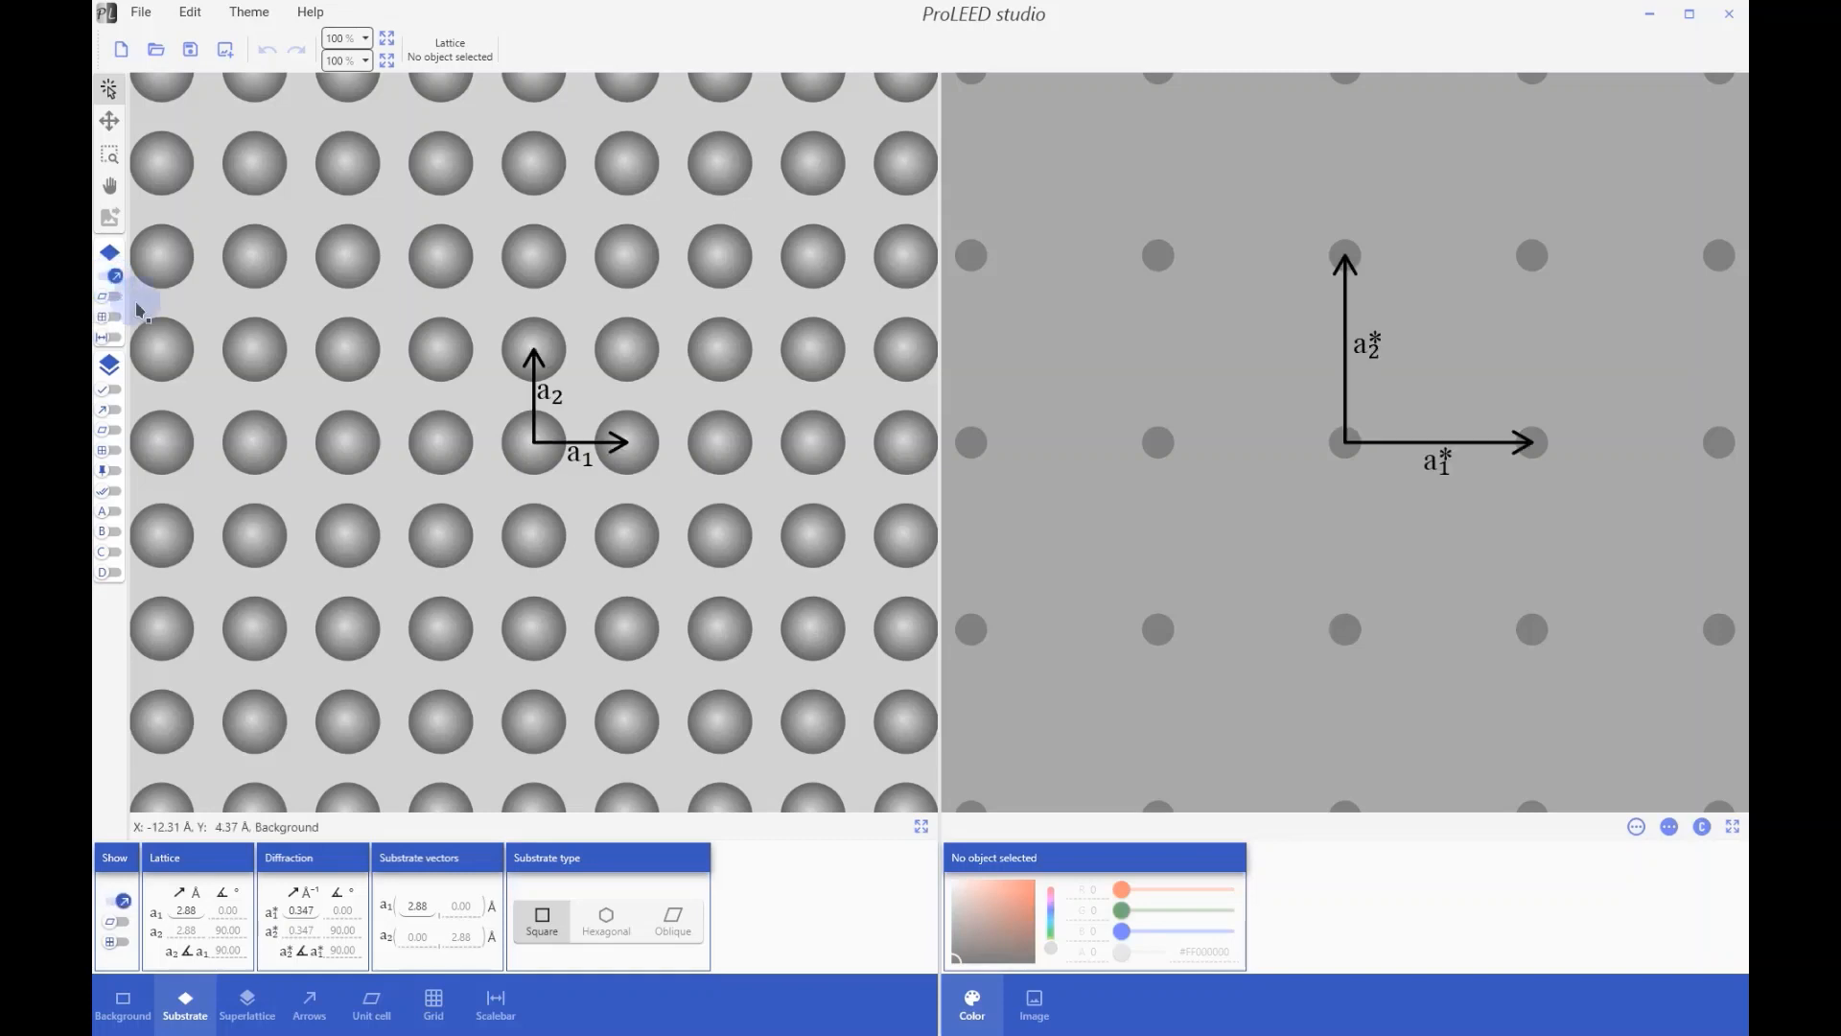
# Step: Switch the lattice's substrate arrow labels off and on again, and display the substrate unit cell and grid
pyautogui.click(547, 393)
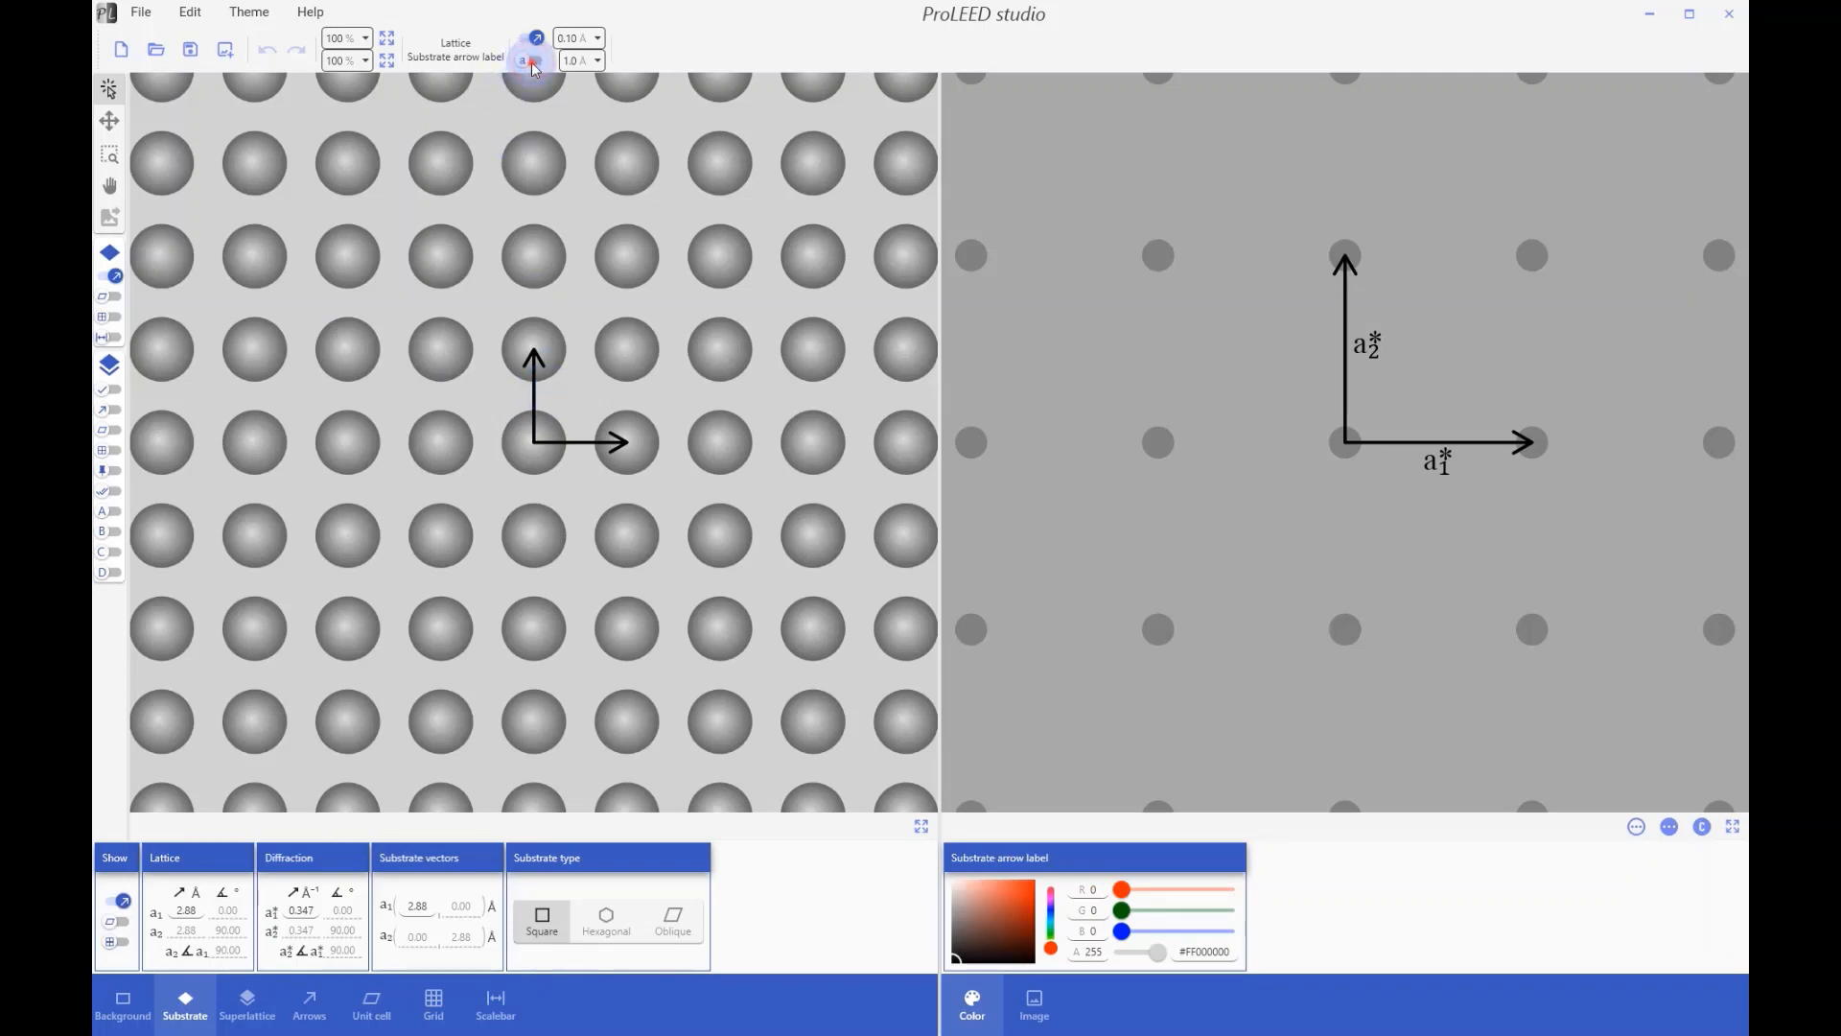
pyautogui.click(115, 297)
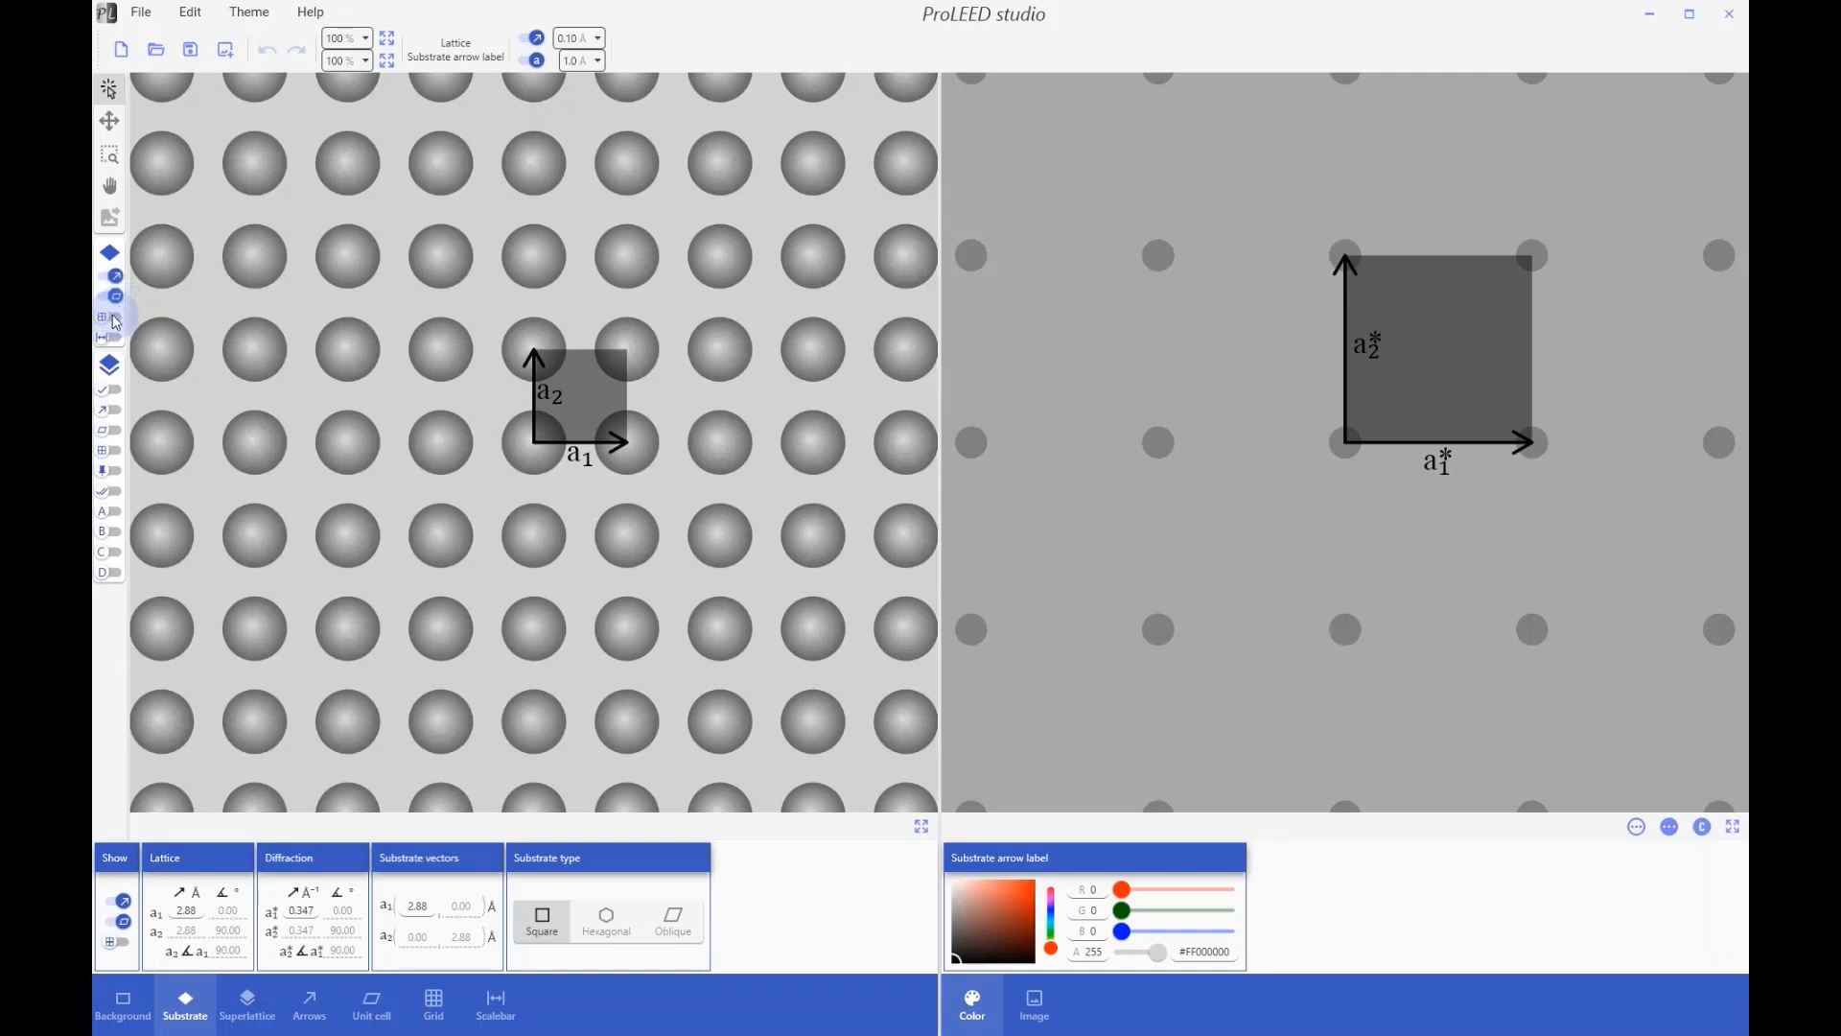
pyautogui.click(115, 317)
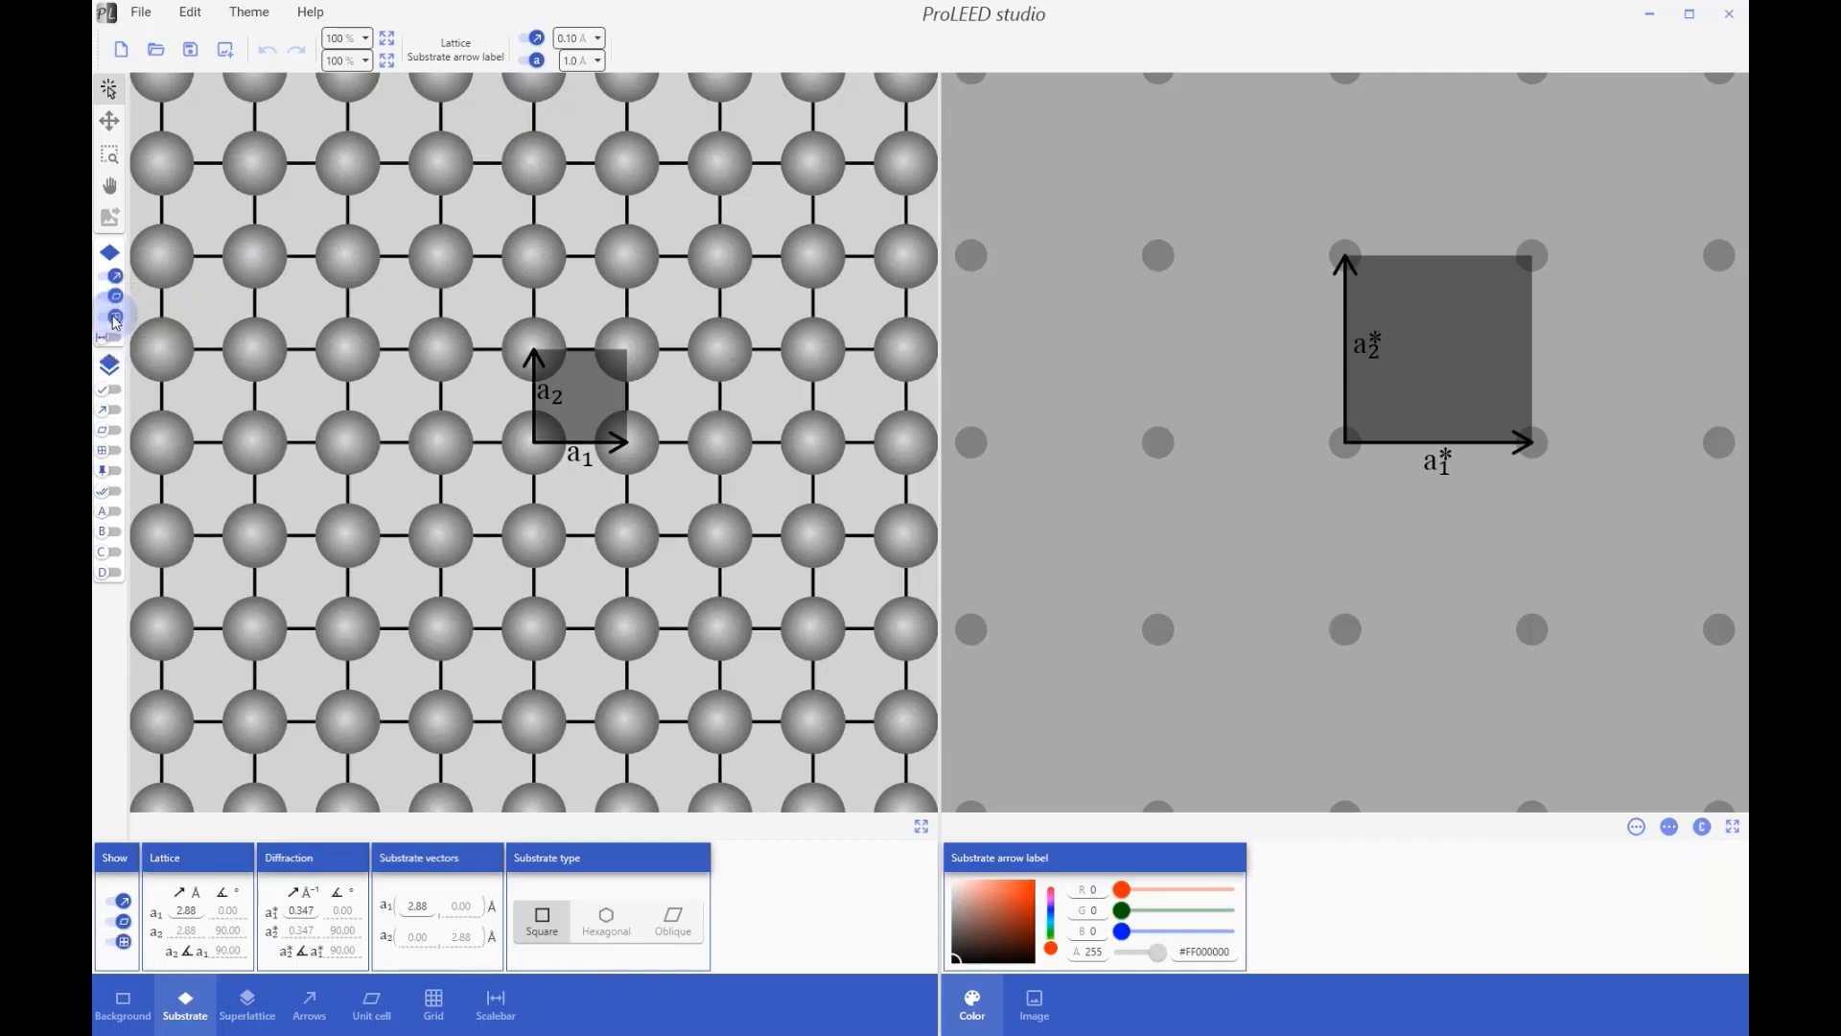
# Step: Try different thicknesses and colors for the substrate grid, ending with a 0.14 Å thick black #FF000000 grid
pyautogui.click(393, 355)
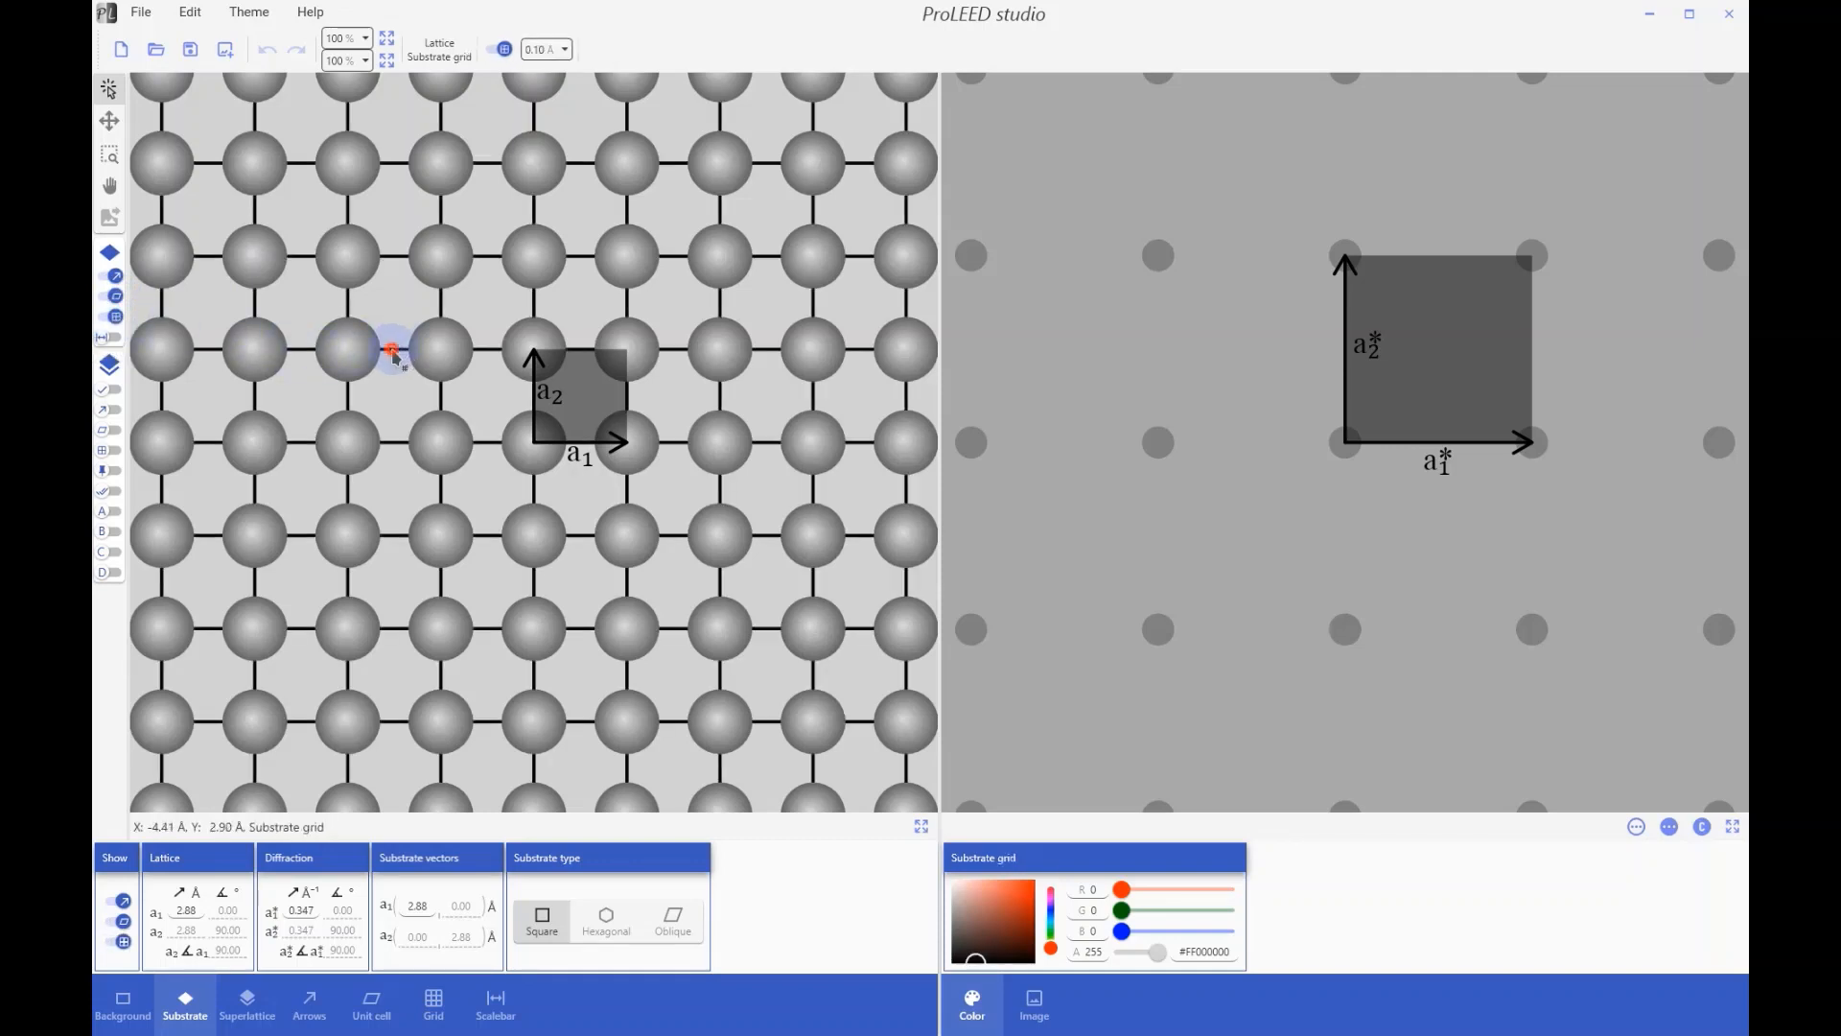
pyautogui.click(537, 48)
pyautogui.click(549, 164)
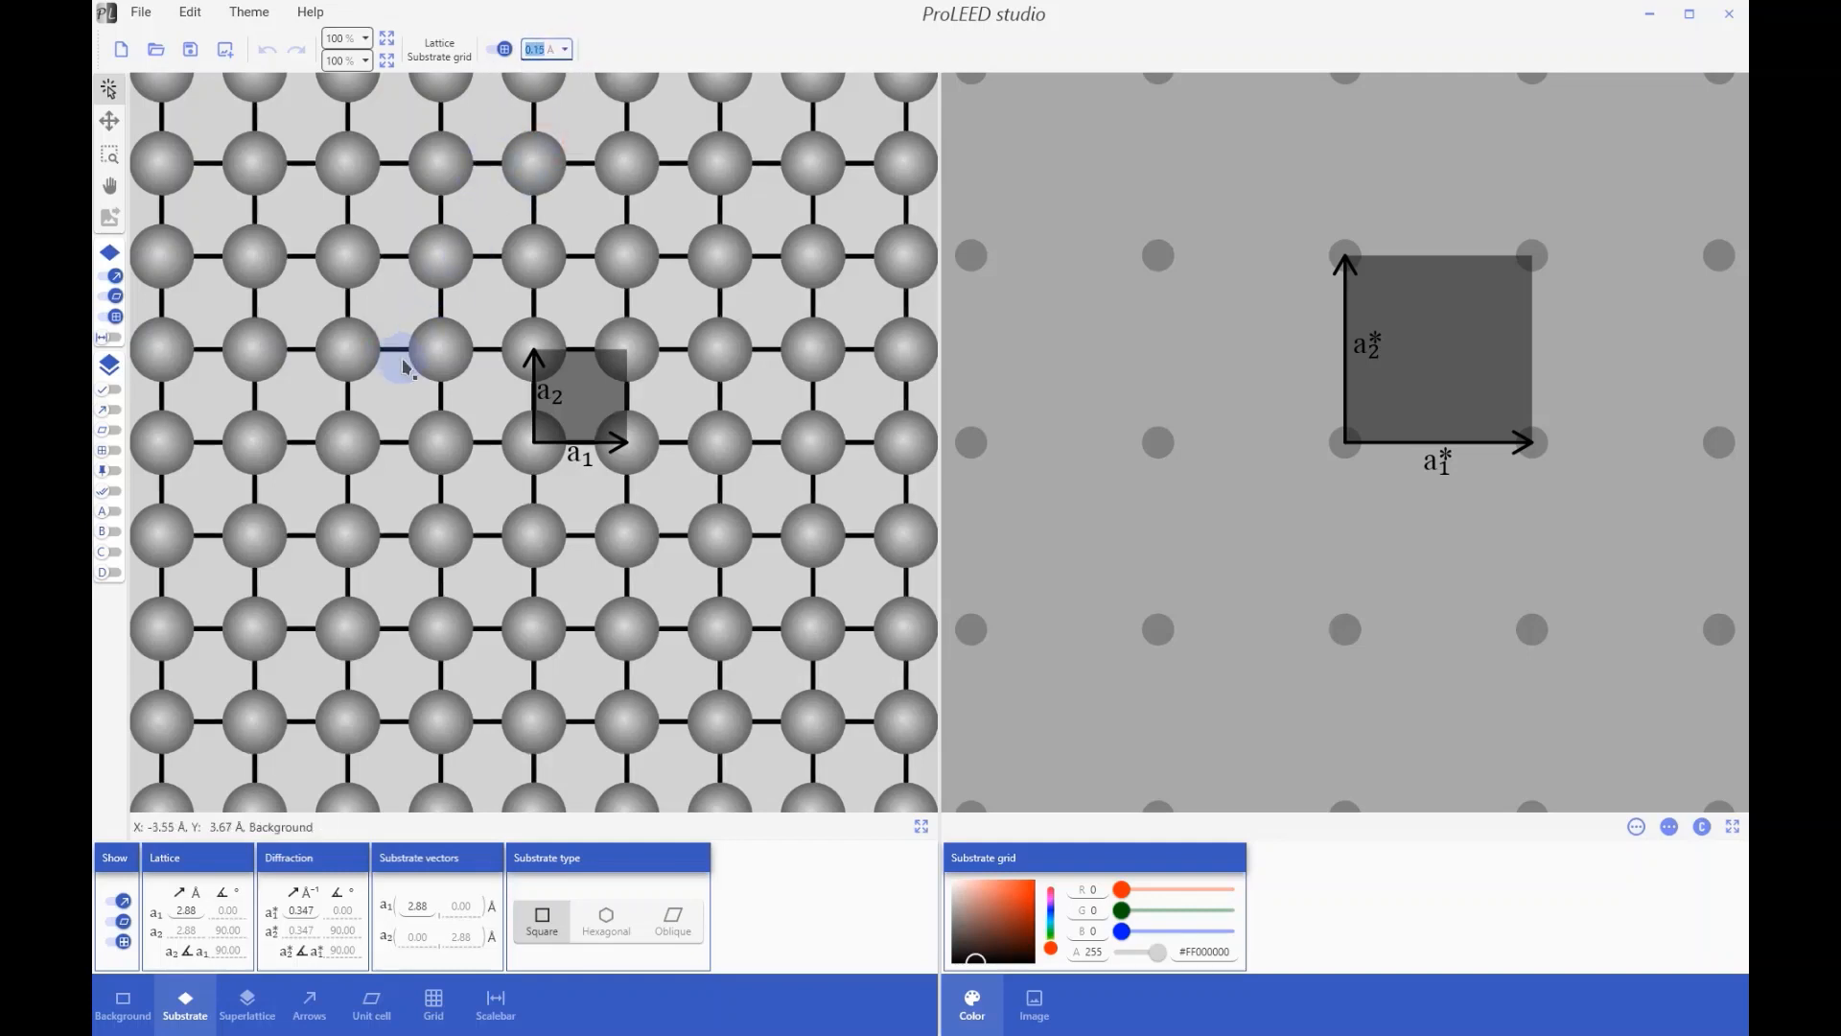
pyautogui.scroll(6, 404, 358)
pyautogui.scroll(-9, 408, 360)
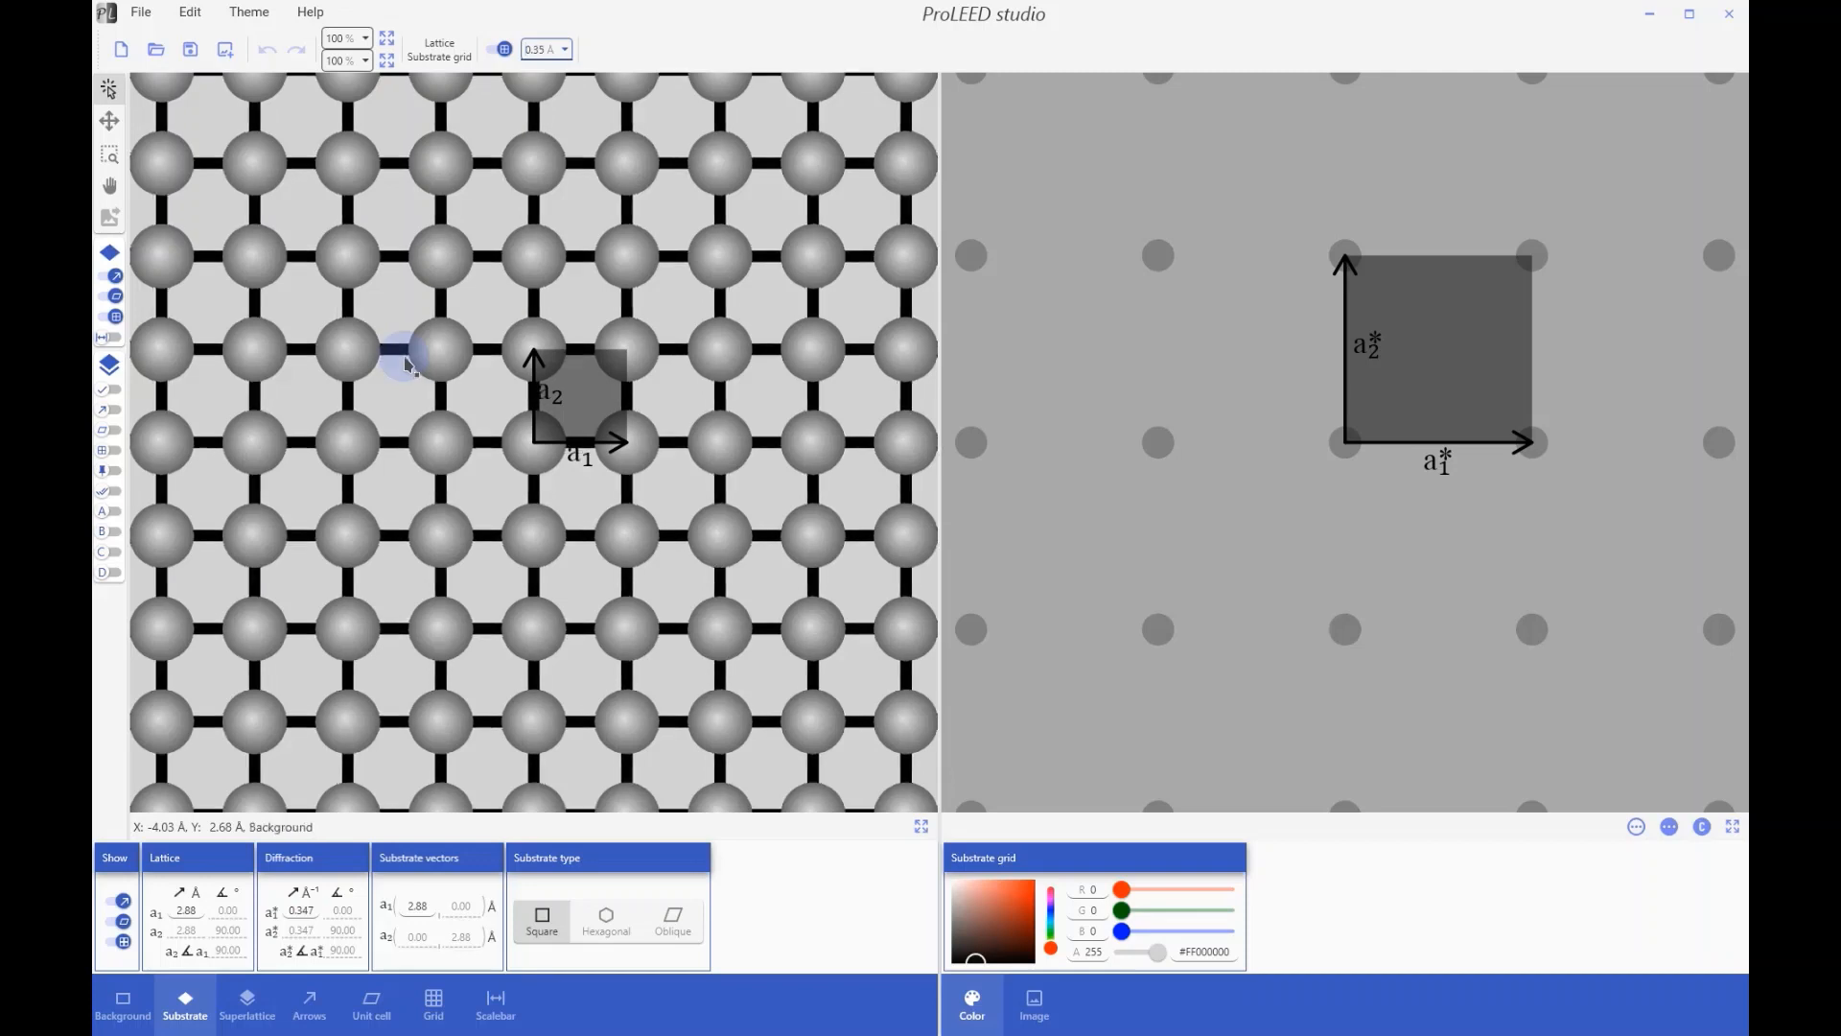
pyautogui.scroll(4, 411, 361)
pyautogui.moveTo(1007, 931)
pyautogui.mouseDown()
pyautogui.moveTo(1023, 860)
pyautogui.moveTo(955, 959)
pyautogui.mouseUp()
pyautogui.scroll(-5, 489, 355)
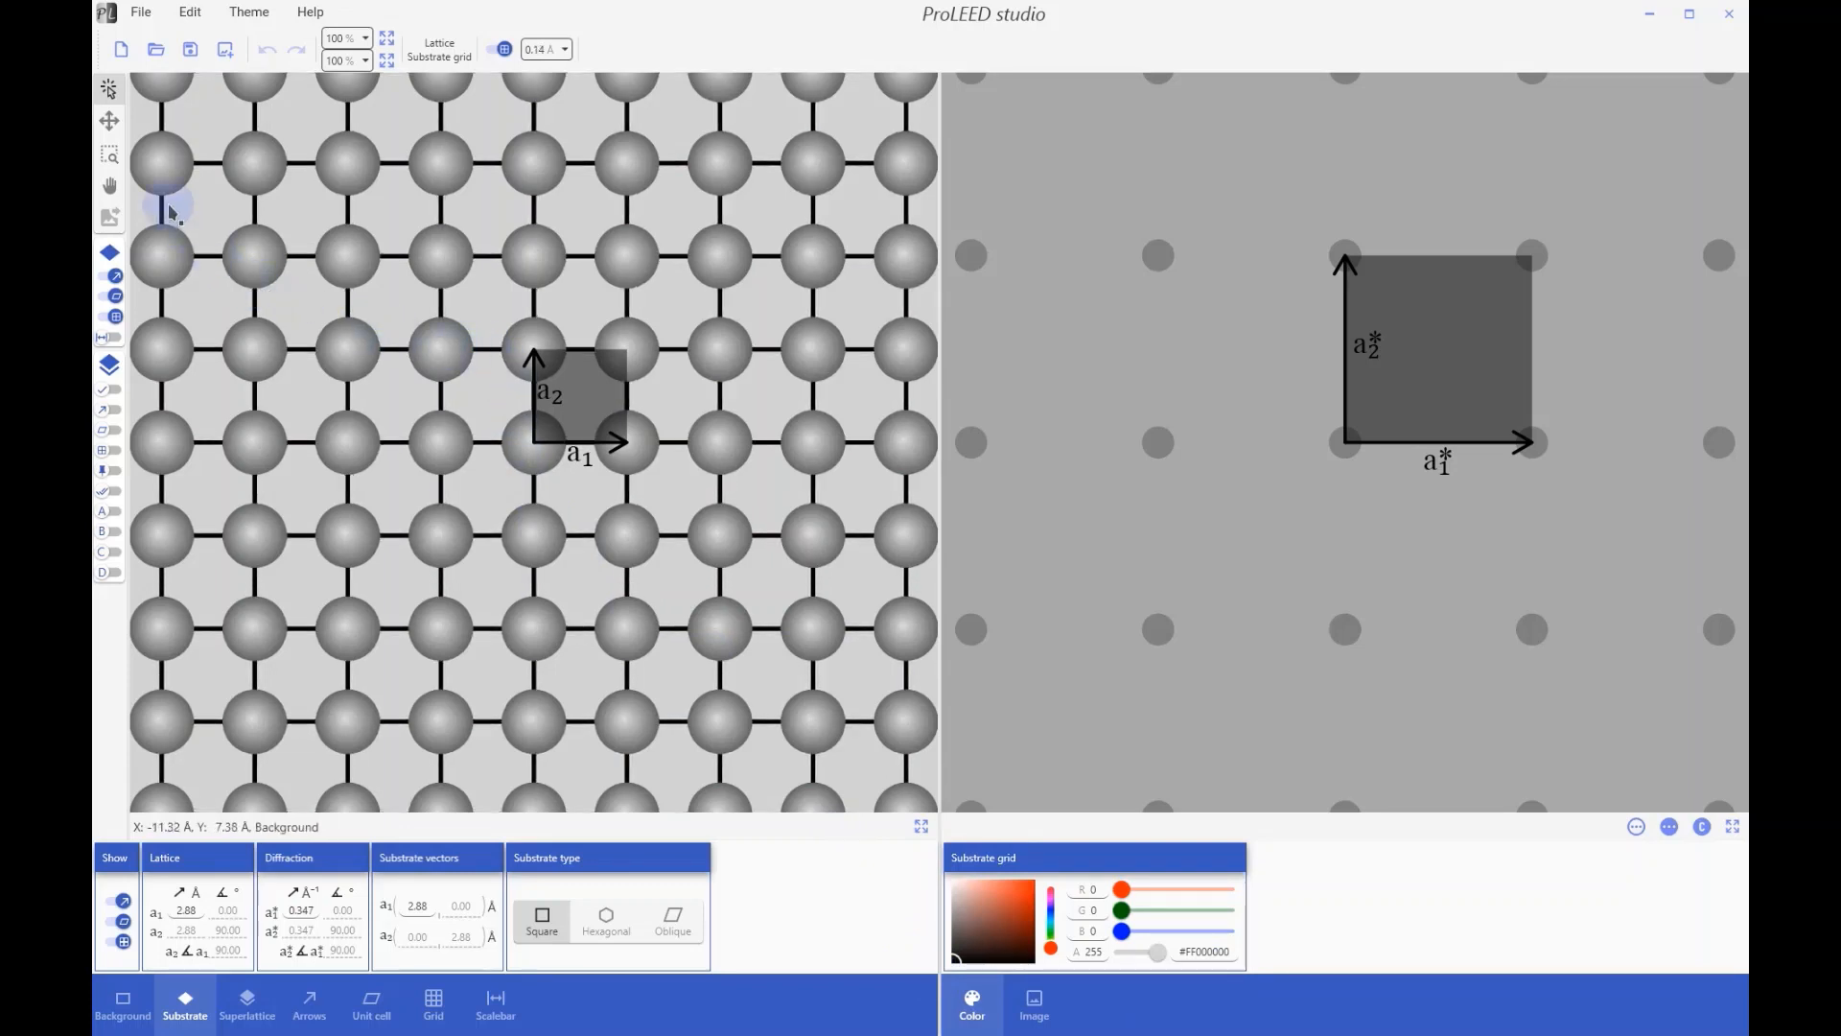
# Step: Hide the substrate grid, unit cell and arrows, and display the scalebars in both views
pyautogui.click(114, 318)
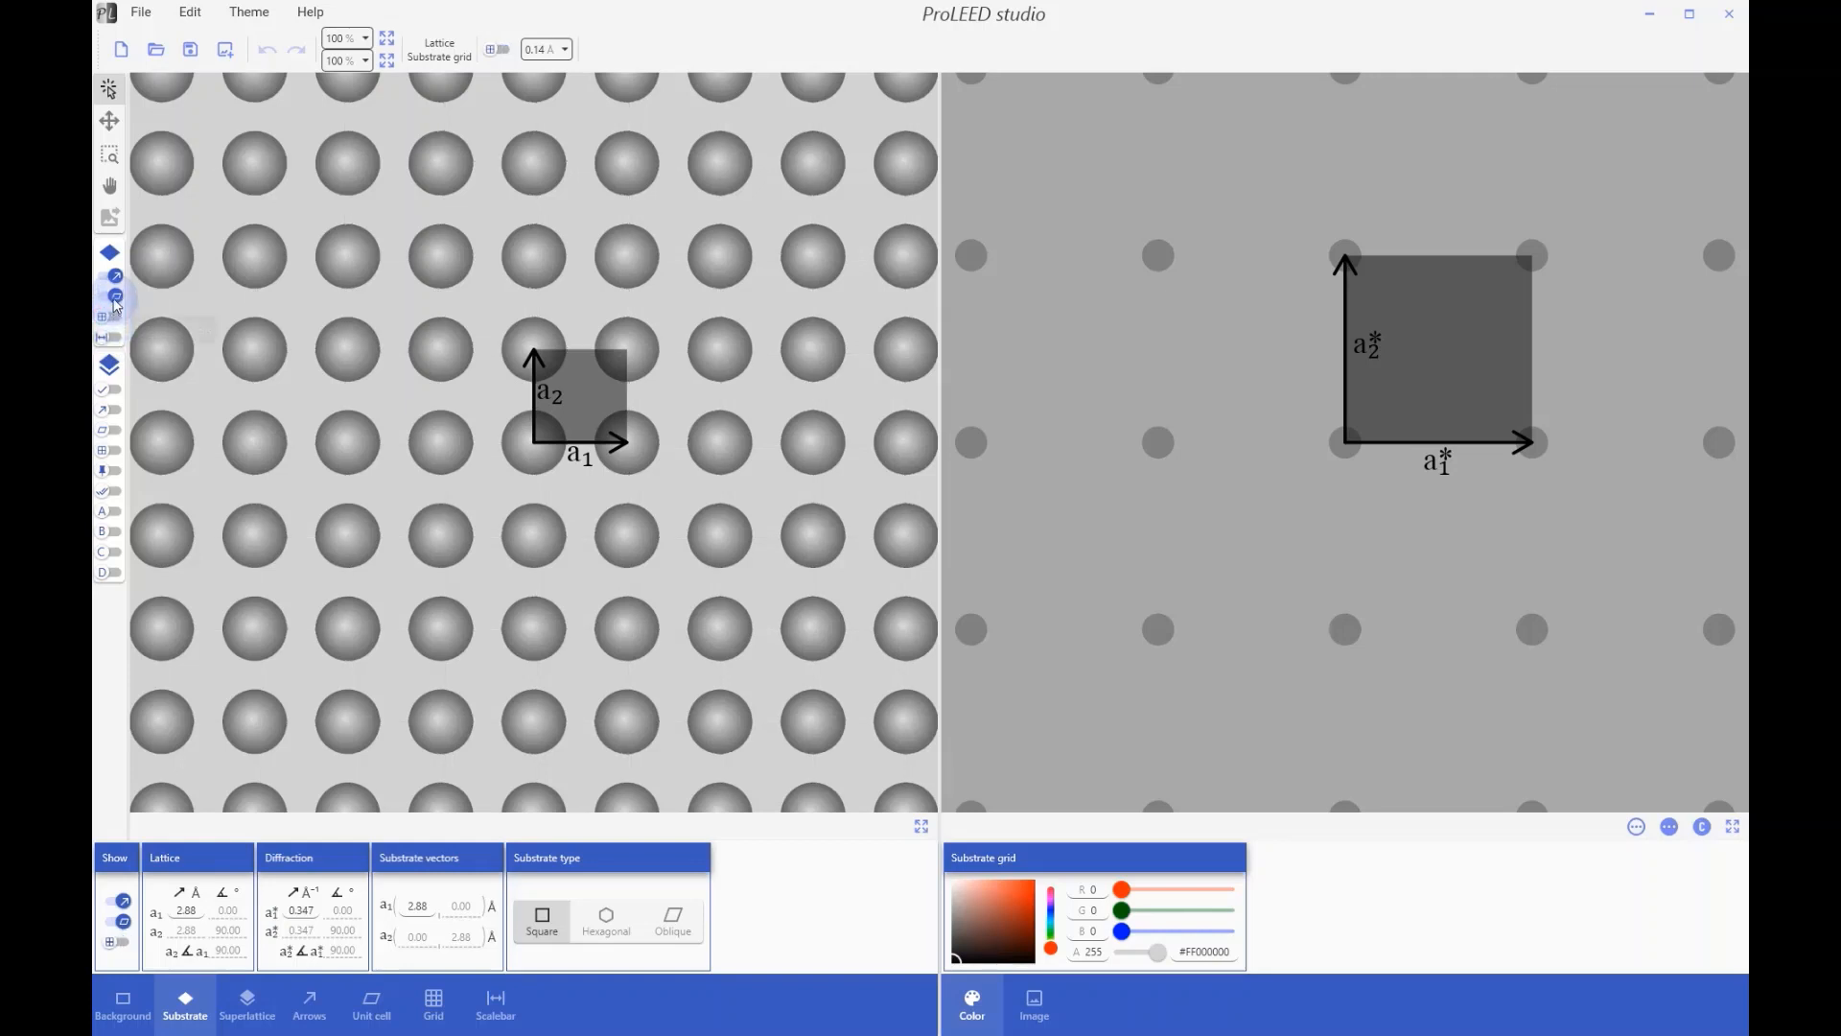
pyautogui.click(114, 297)
pyautogui.click(114, 276)
pyautogui.click(112, 337)
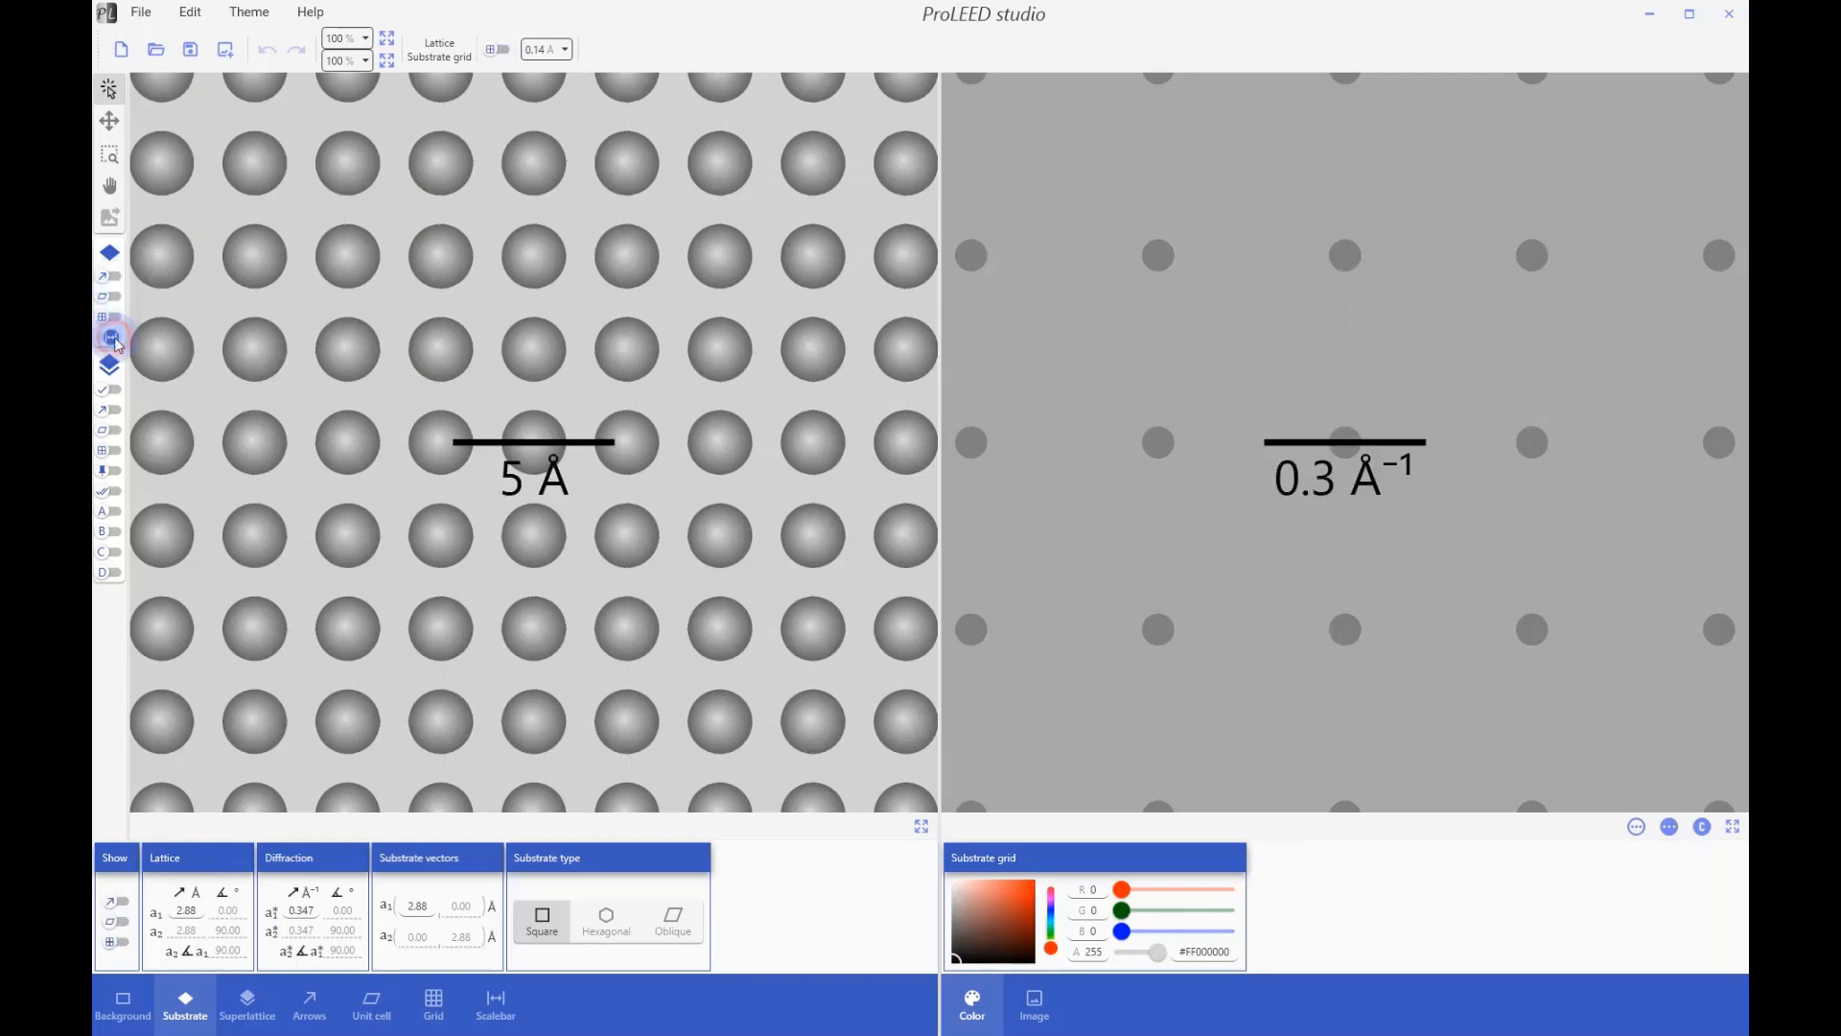
# Step: Move the lattice and diffraction scalebars from the center to the lower-left part of their views
pyautogui.click(109, 120)
pyautogui.moveTo(507, 443); pyautogui.dragTo(296, 673)
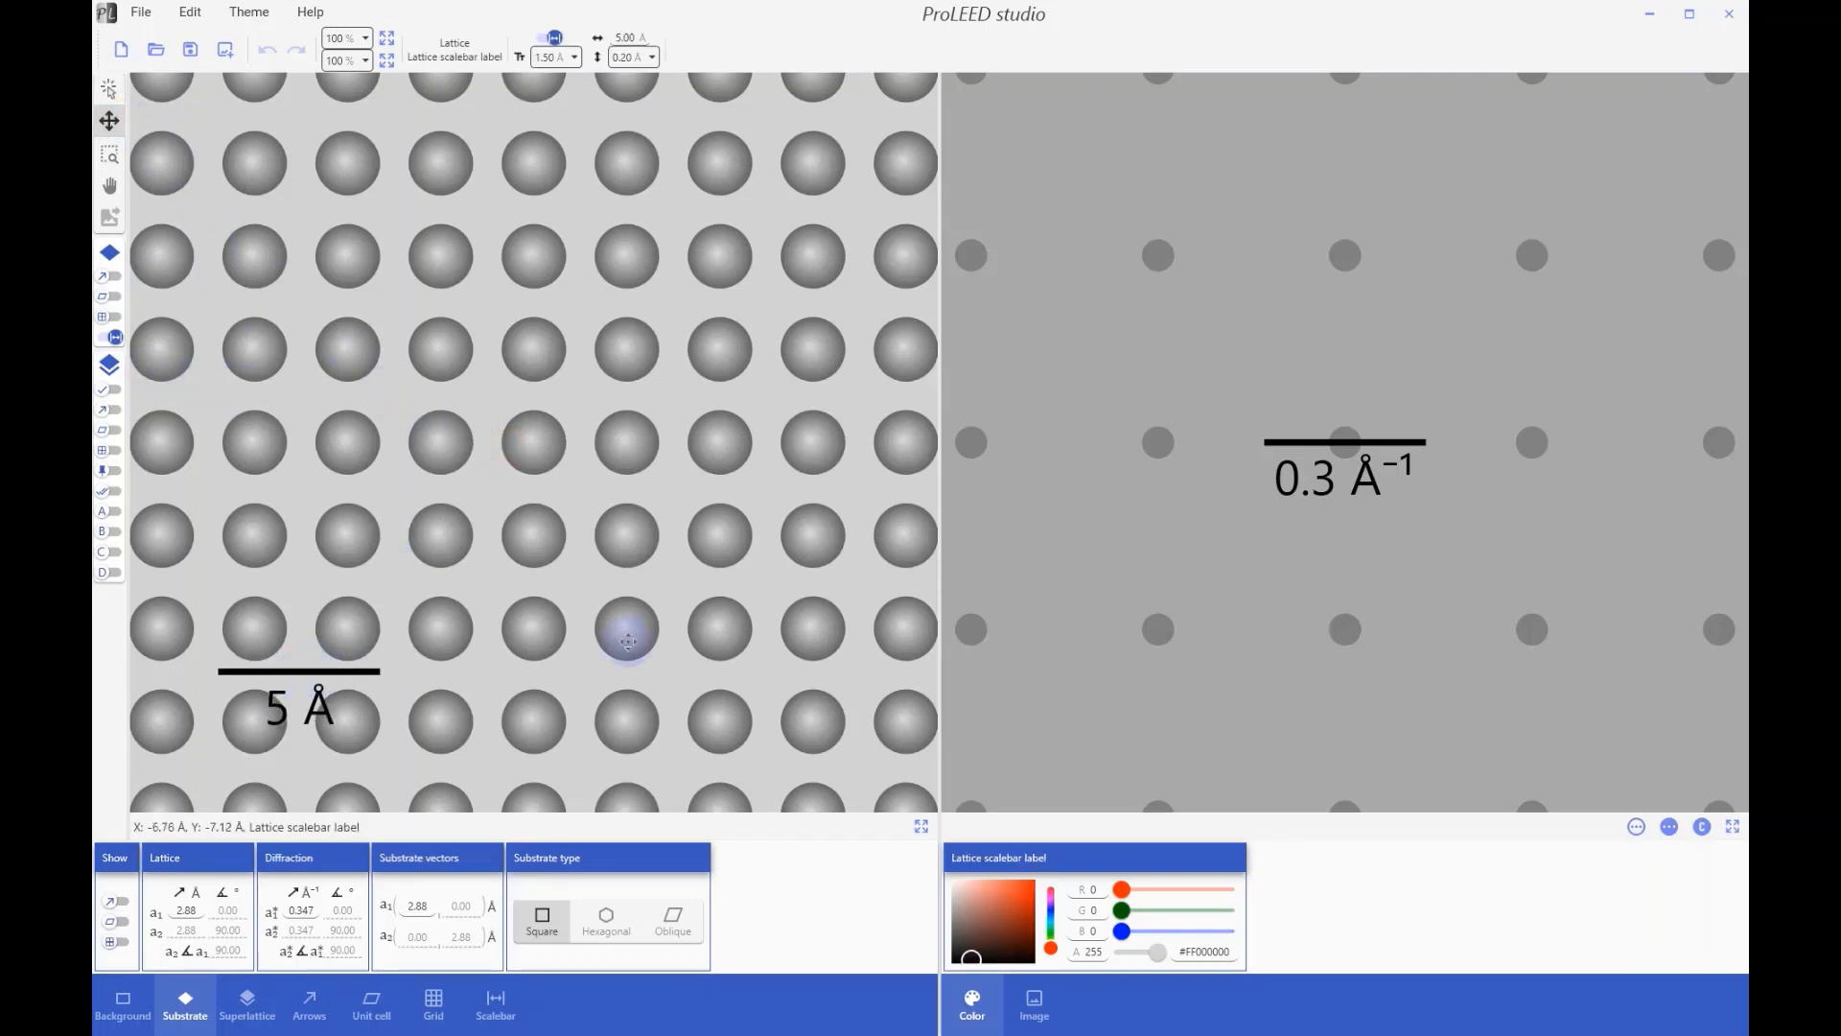
pyautogui.moveTo(1301, 442); pyautogui.dragTo(1111, 645)
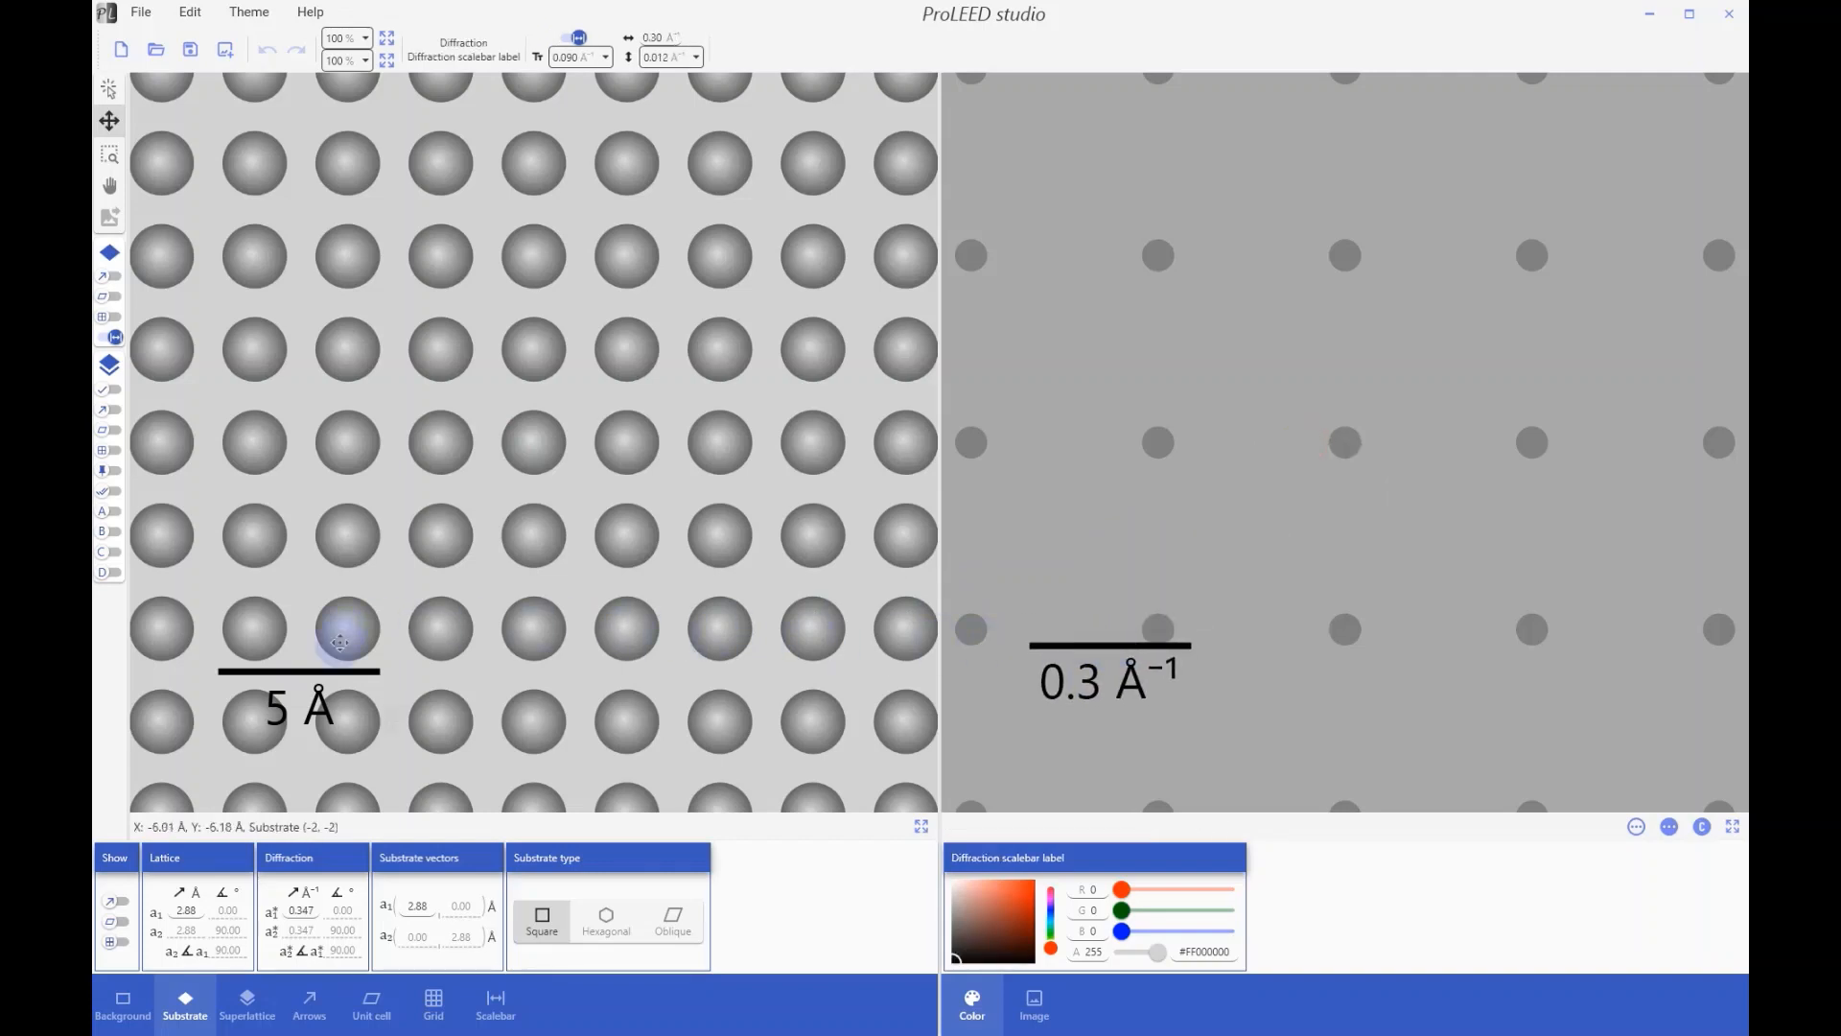
# Step: Set the lattice scalebar's thickness to 0.27 Å and its label size to 2.50 Å
pyautogui.click(297, 672)
pyautogui.scroll(2, 297, 672)
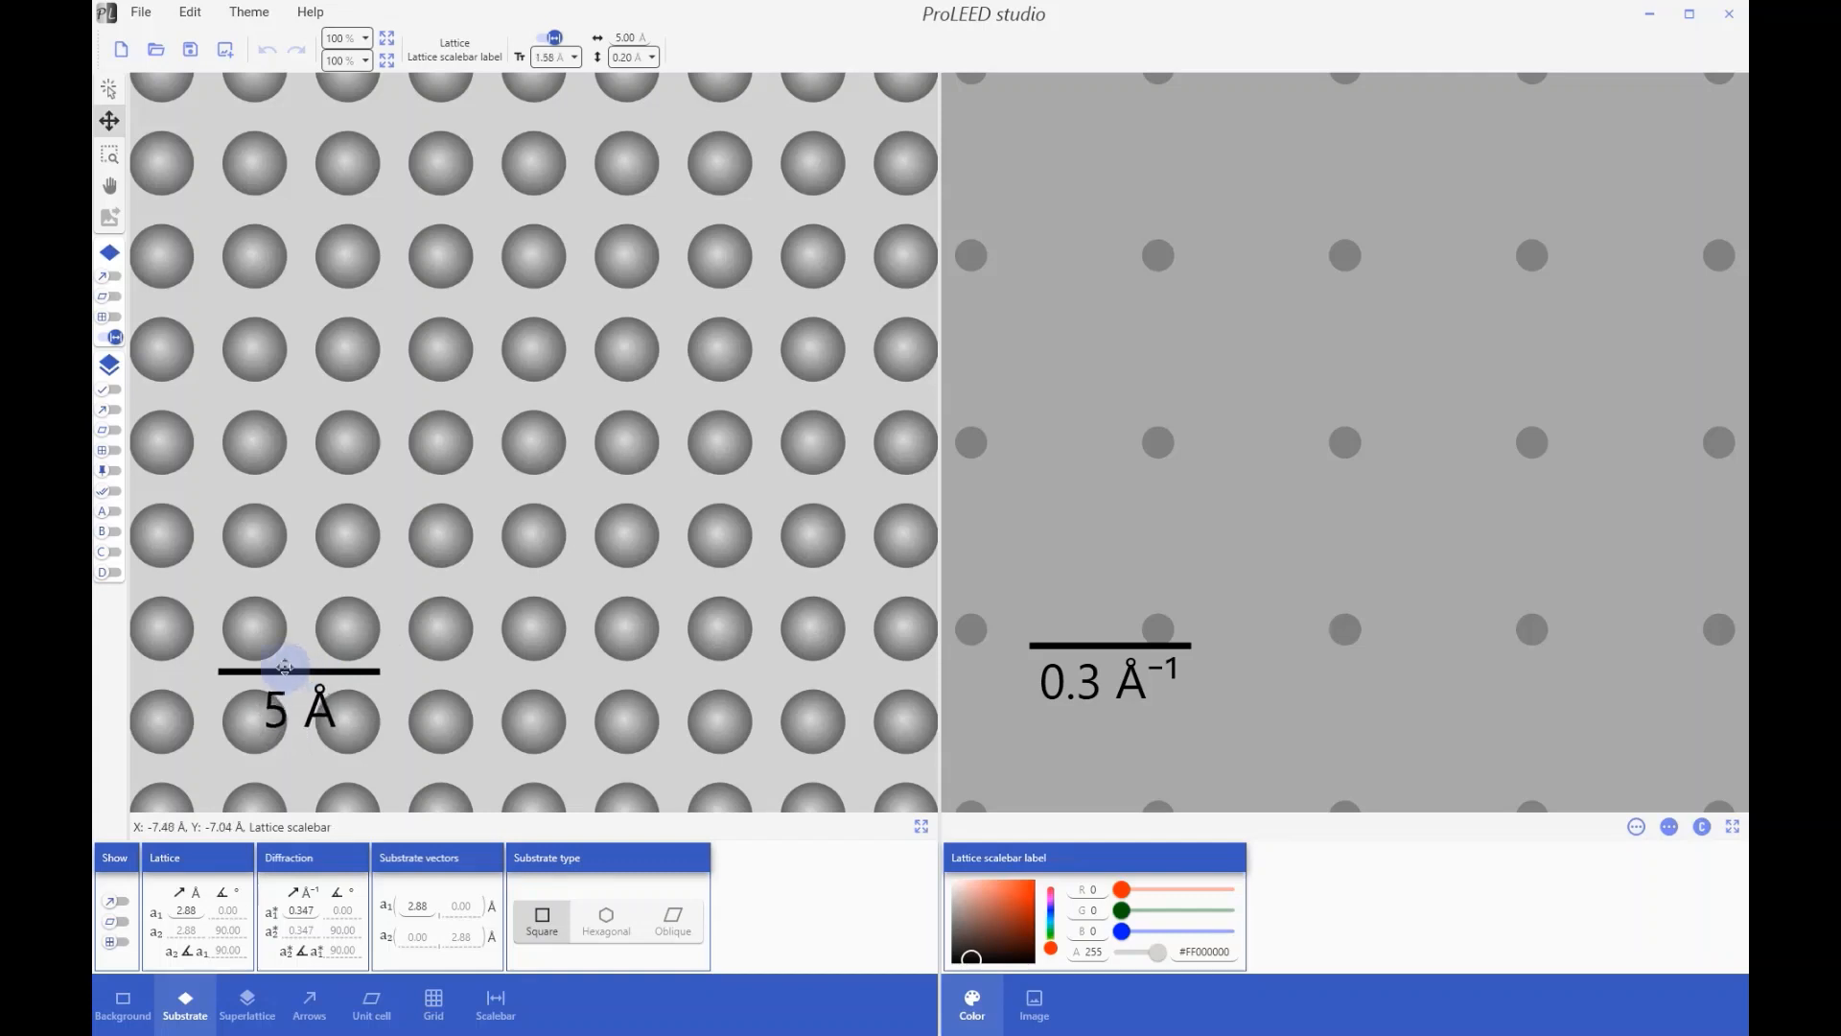
pyautogui.click(234, 670)
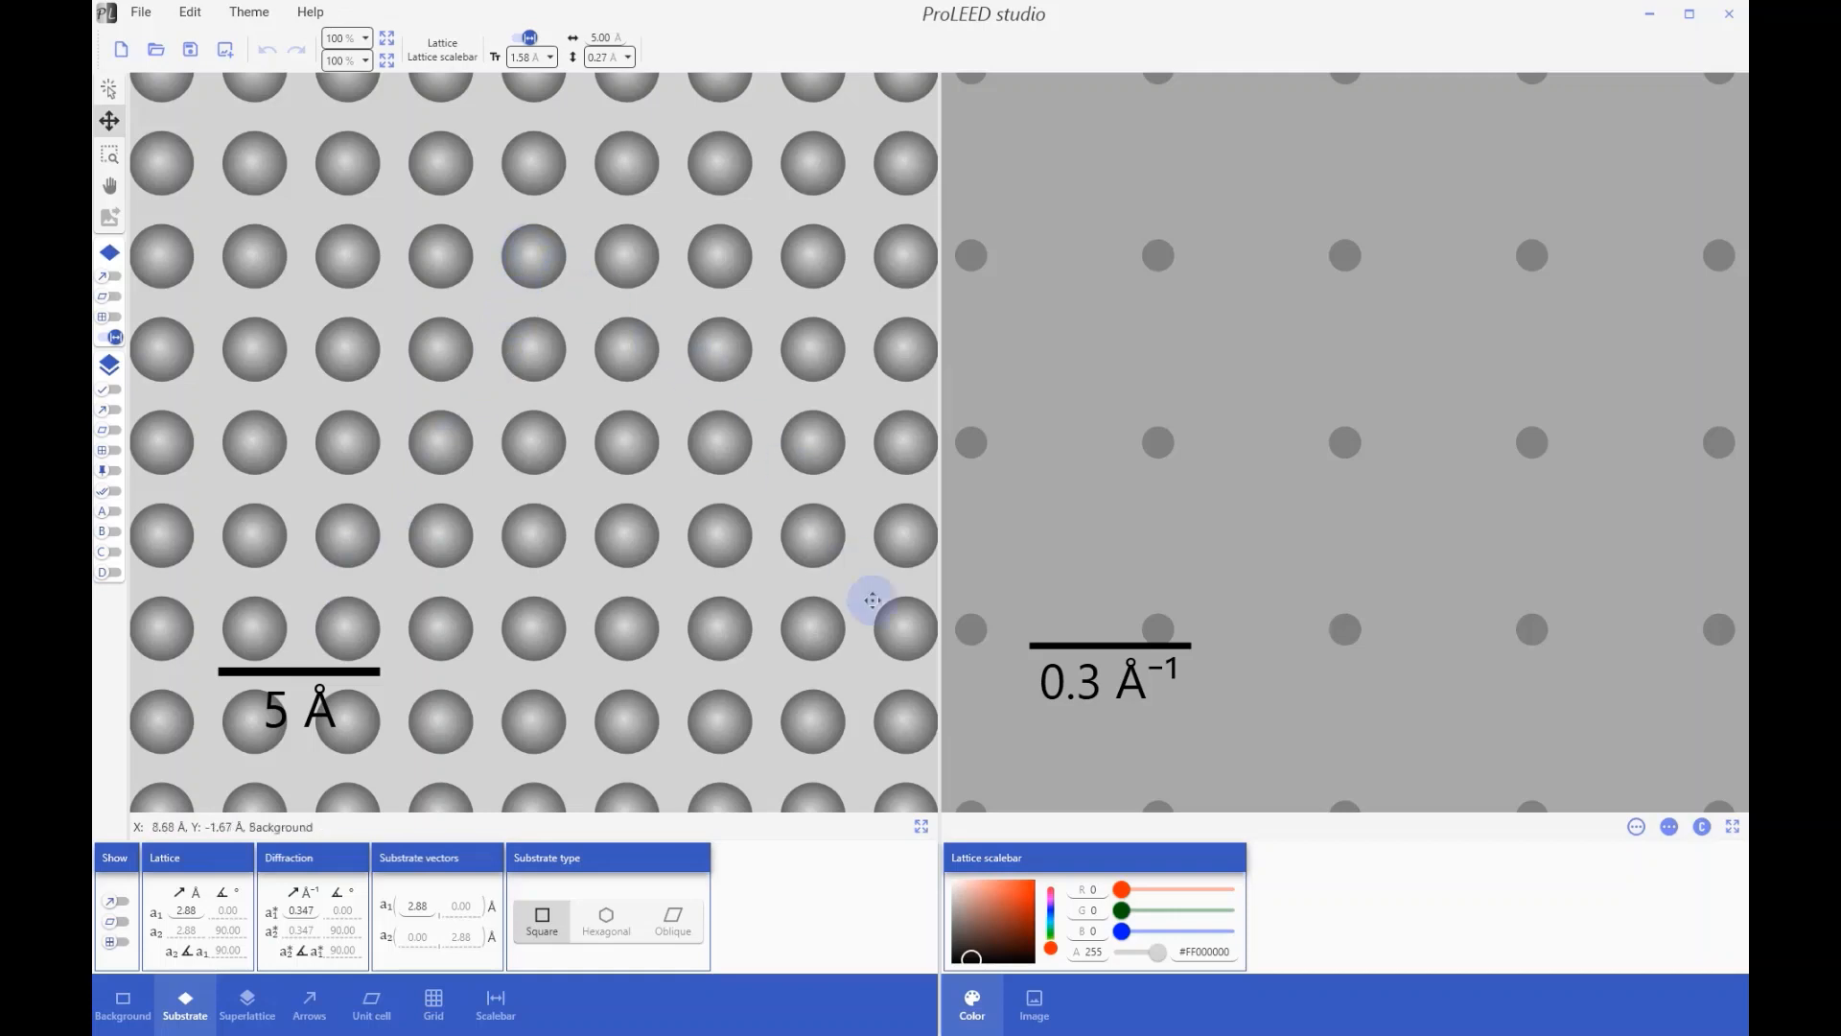
pyautogui.click(550, 57)
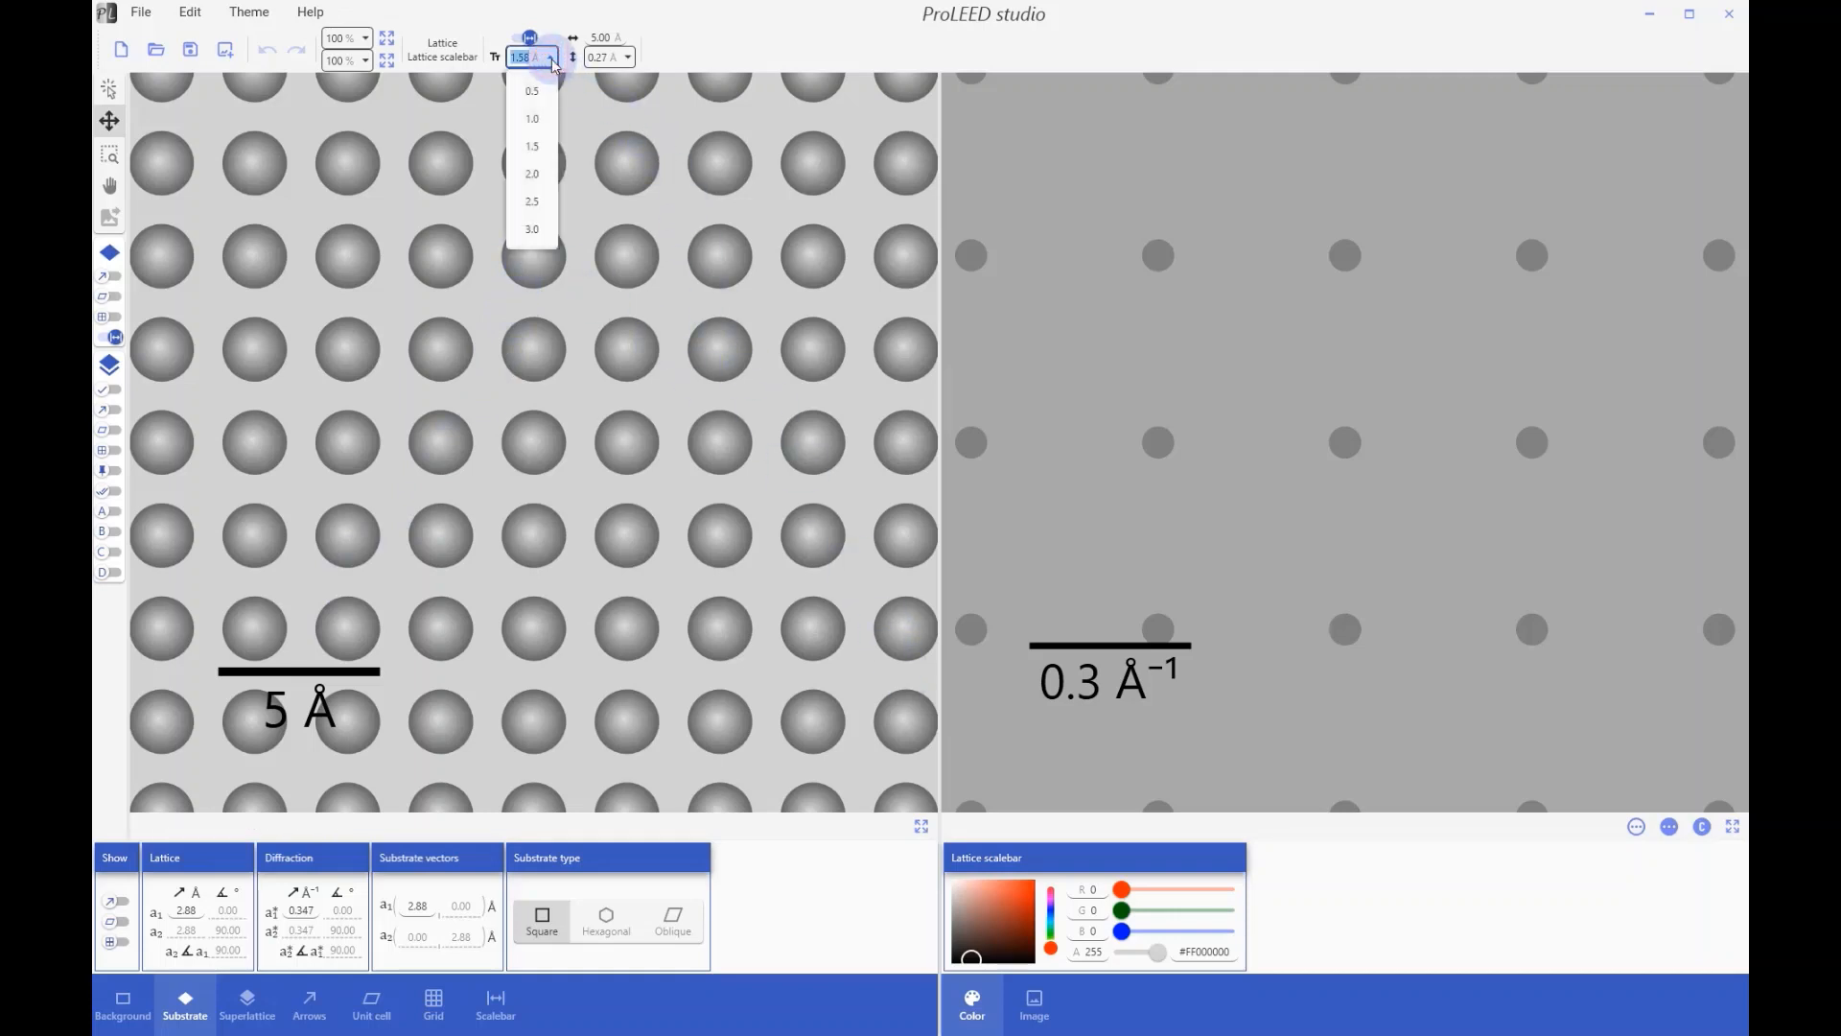
pyautogui.click(533, 195)
# Step: Set the lattice scalebar's length to 3 Å, and after that to 3.55 Å
pyautogui.click(603, 37)
pyautogui.write('3')
pyautogui.press('Tab')
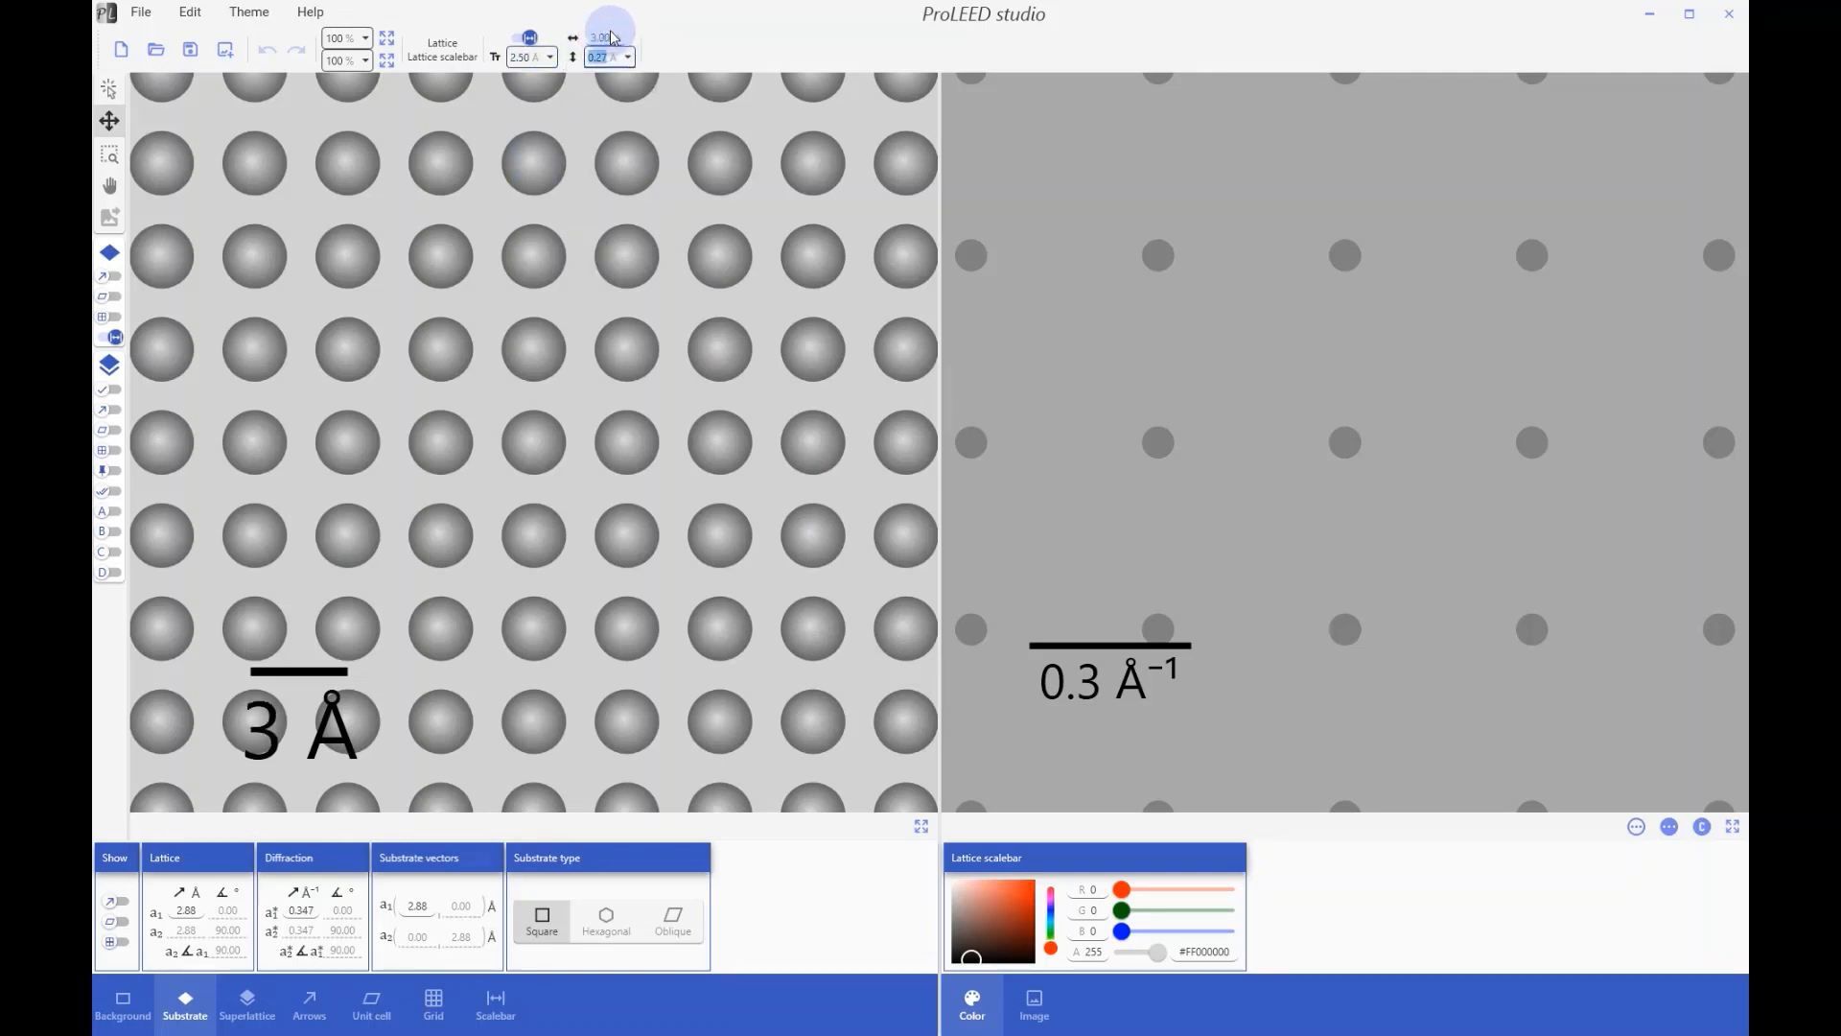
pyautogui.click(606, 36)
pyautogui.write('3.55')
pyautogui.press('Tab')
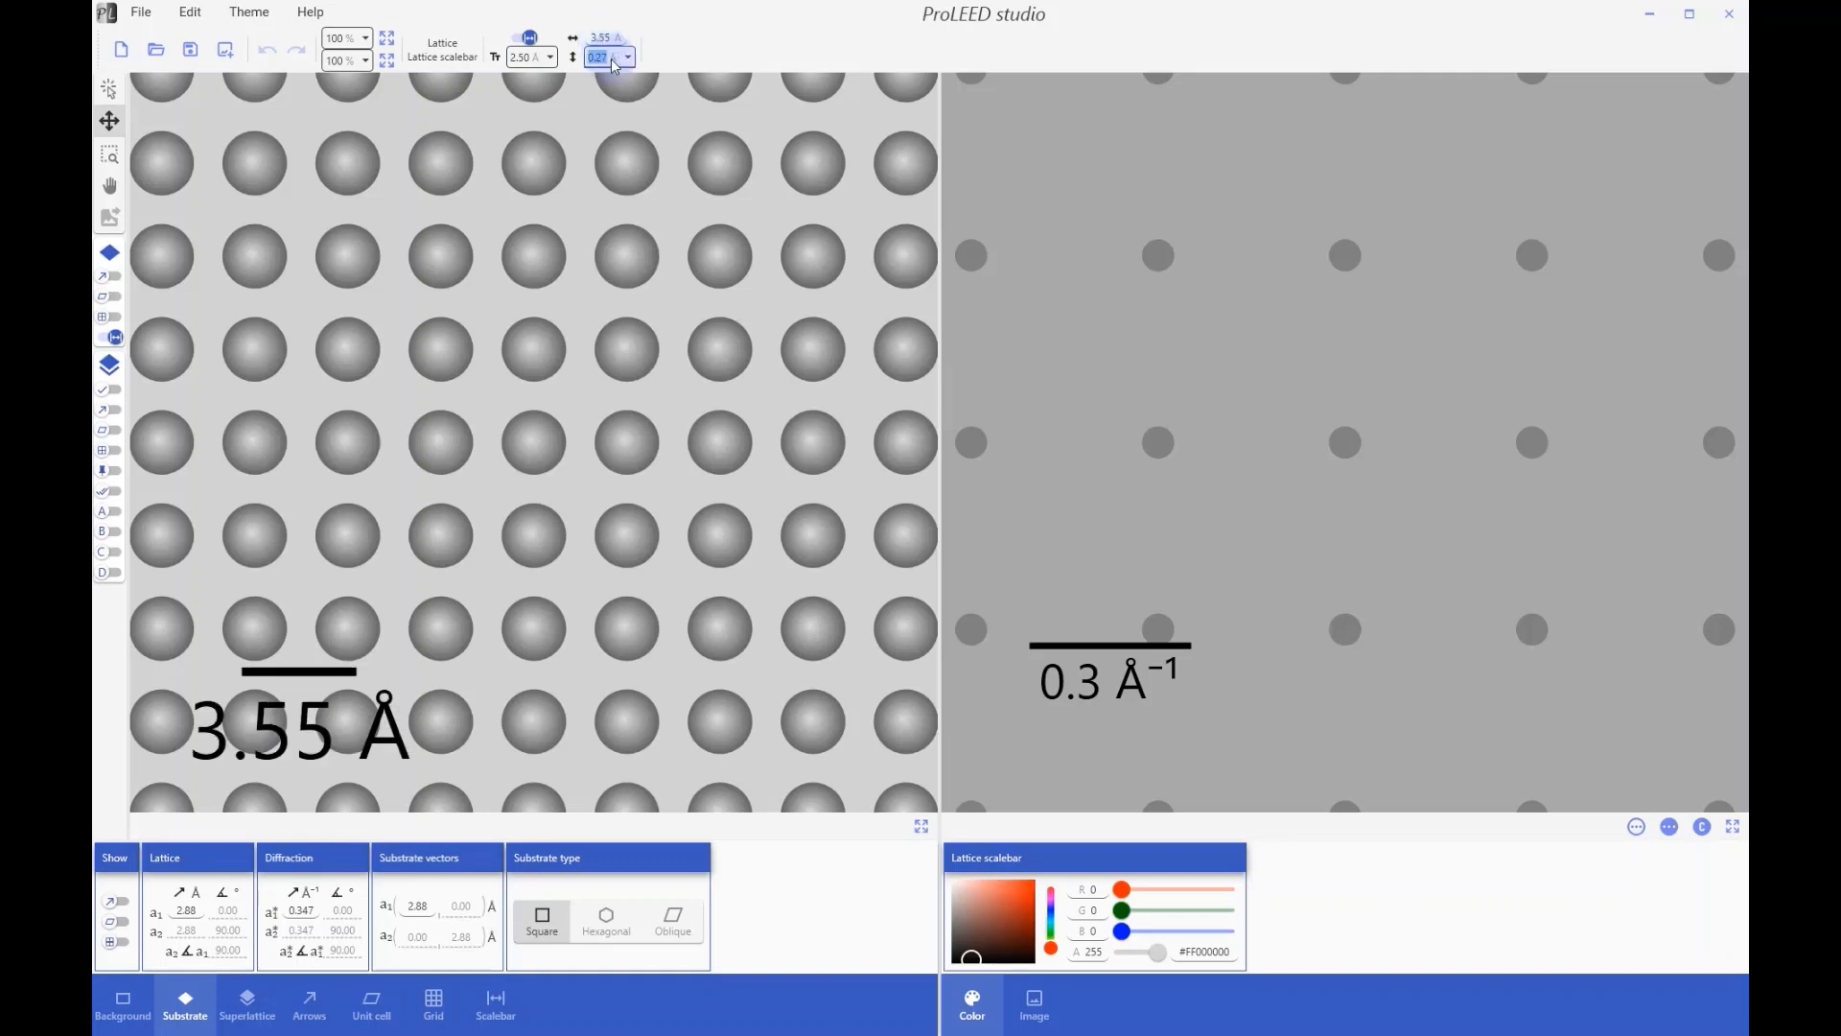
# Step: Set the lattice scalebar's thickness to 0.20 Å and enter 0.15 as the next scalebar value
pyautogui.click(628, 57)
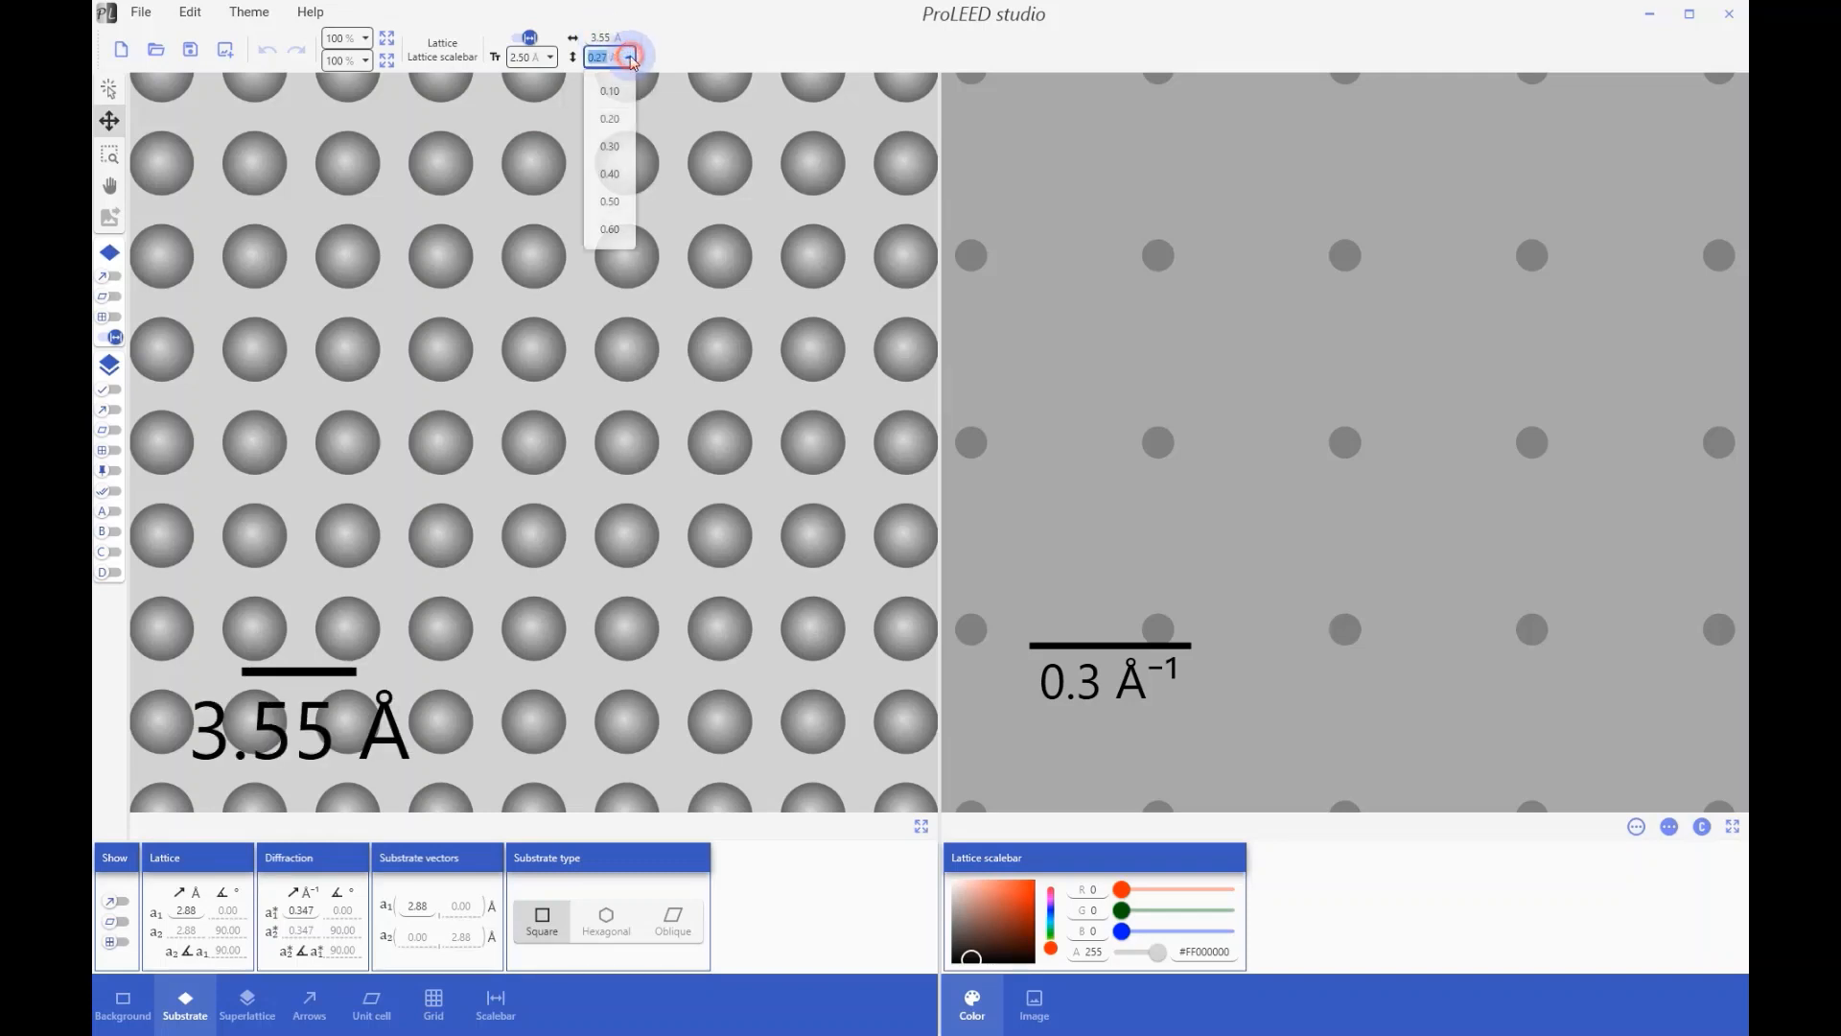
pyautogui.click(614, 119)
pyautogui.write('0.15')
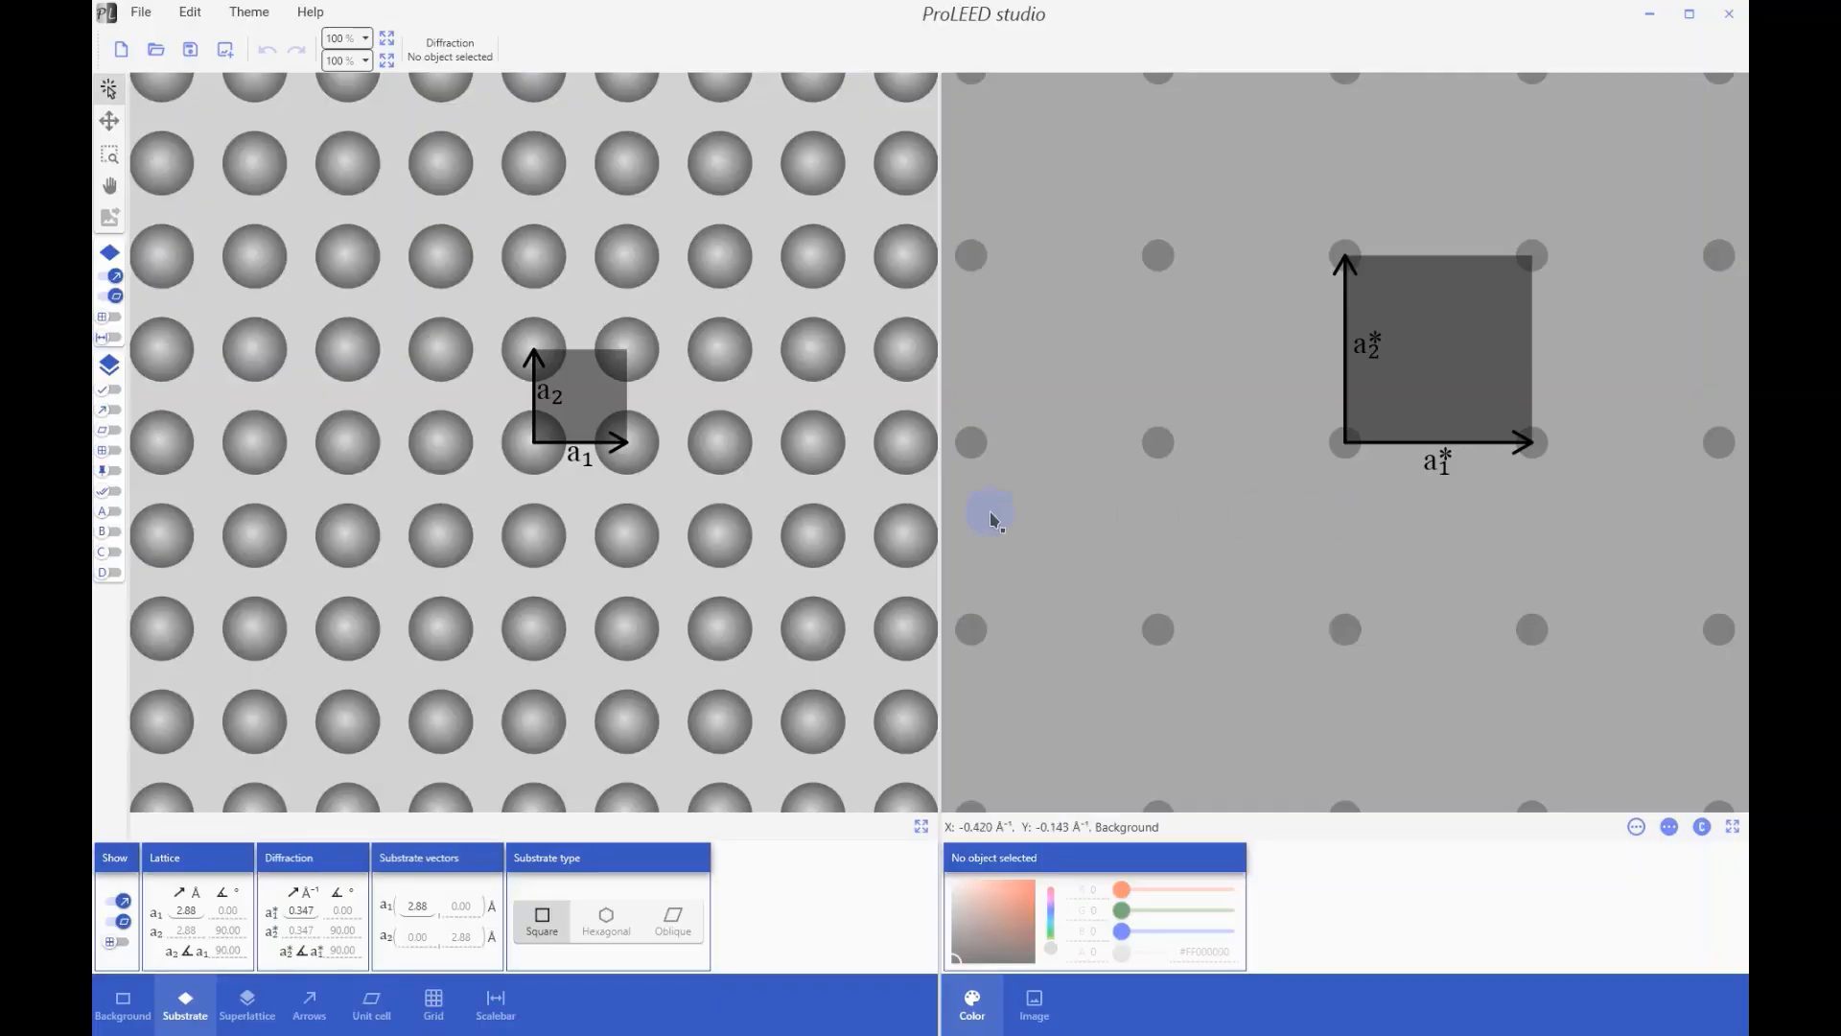
# Step: Hide the substrate unit cell and arrows, and display the superlattice with its arrows, unit cell and grid
pyautogui.click(106, 298)
pyautogui.click(110, 278)
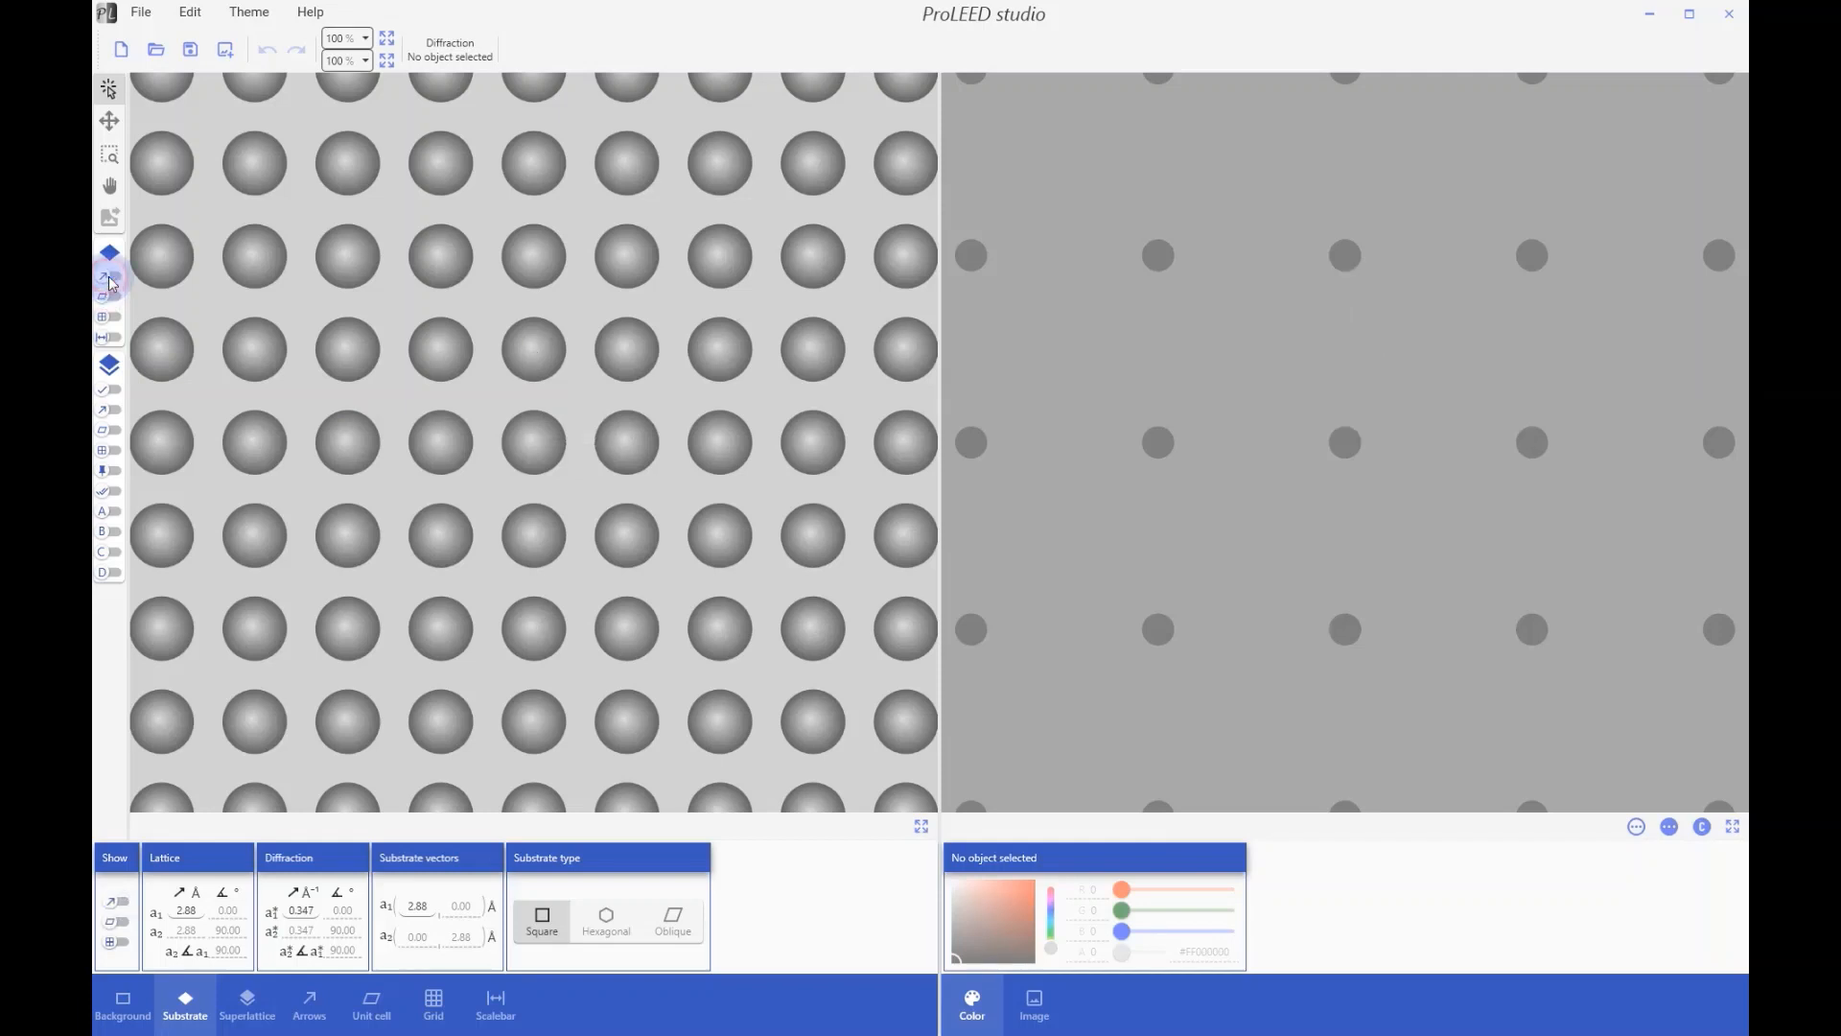
pyautogui.click(111, 391)
pyautogui.click(110, 411)
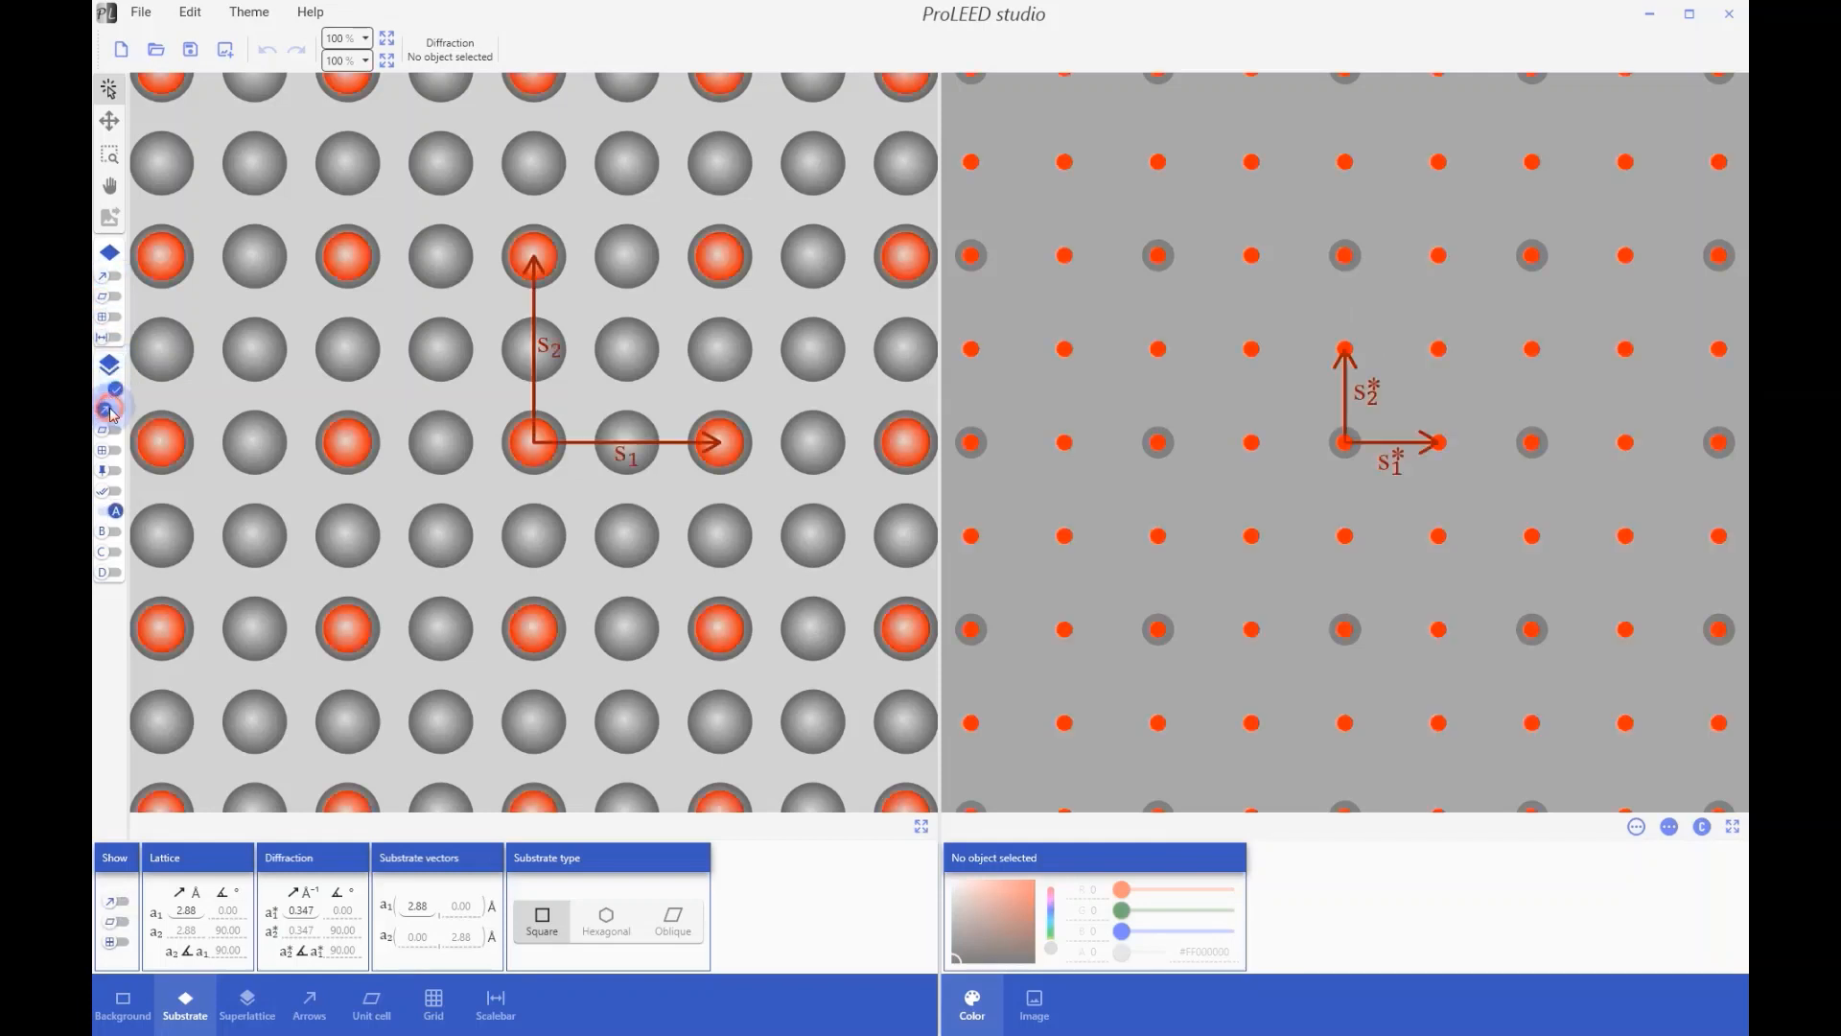
pyautogui.click(114, 431)
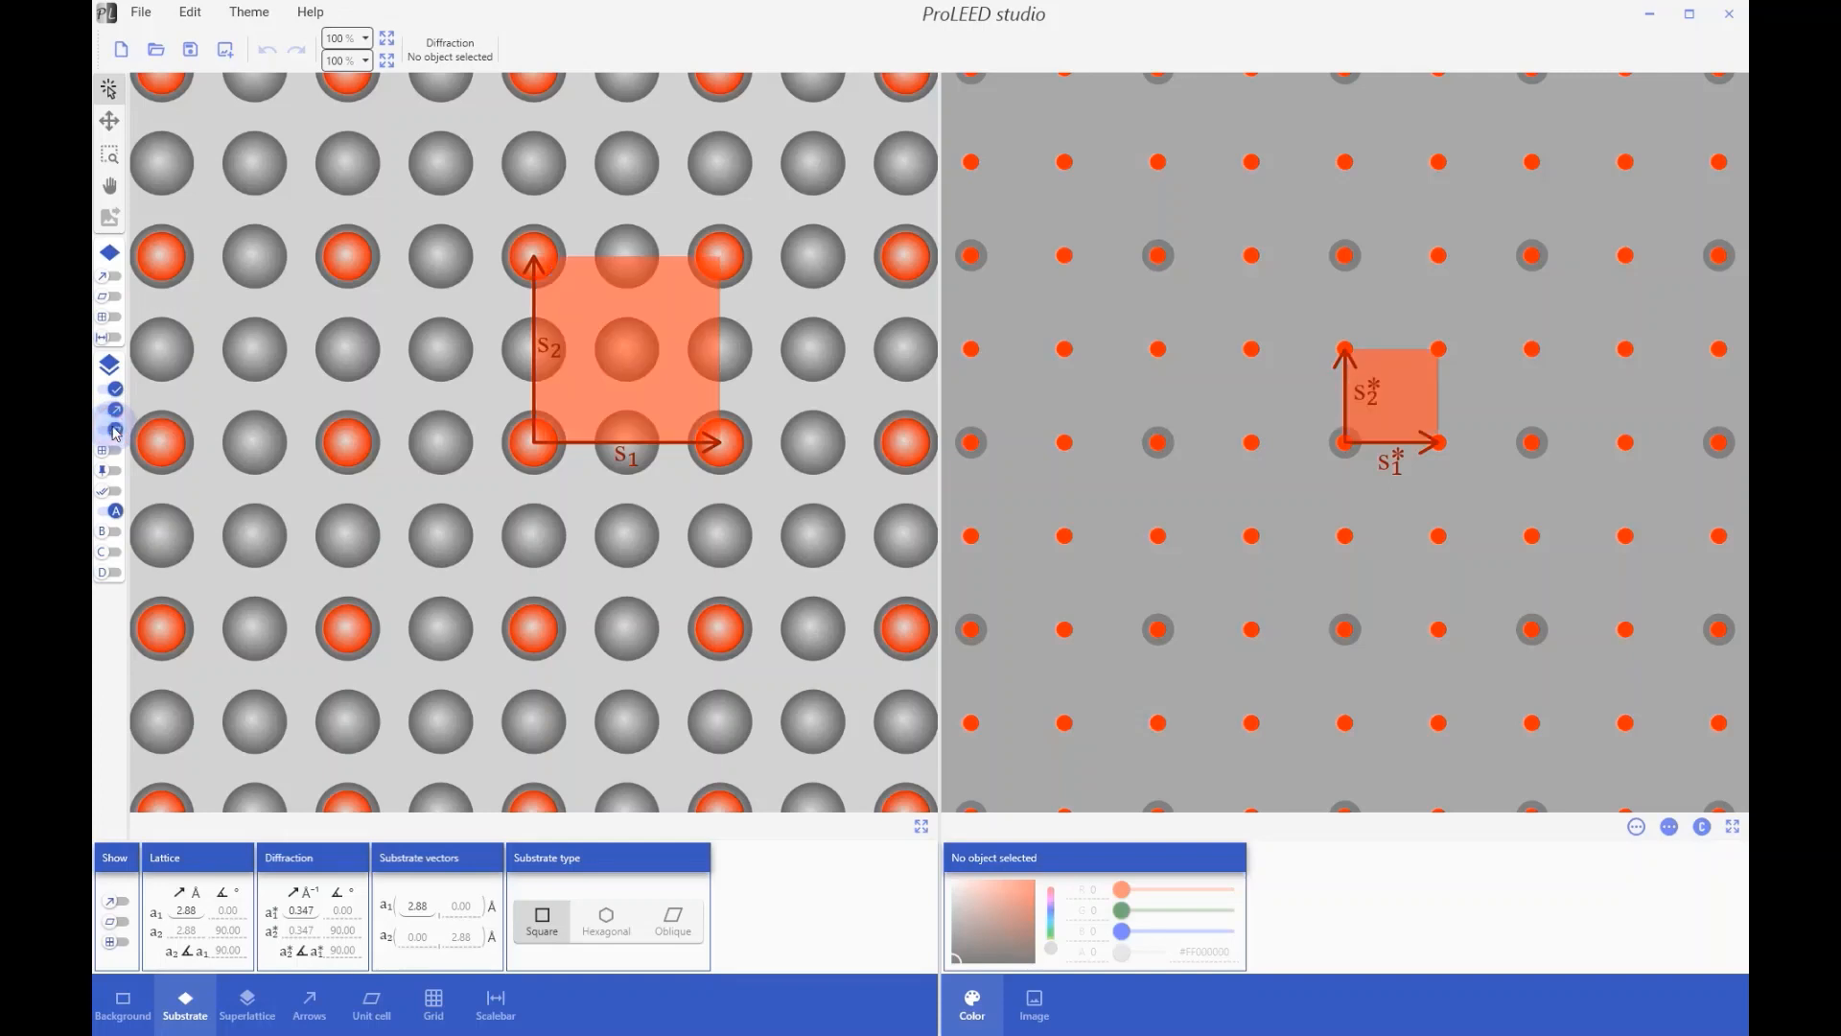
pyautogui.click(112, 452)
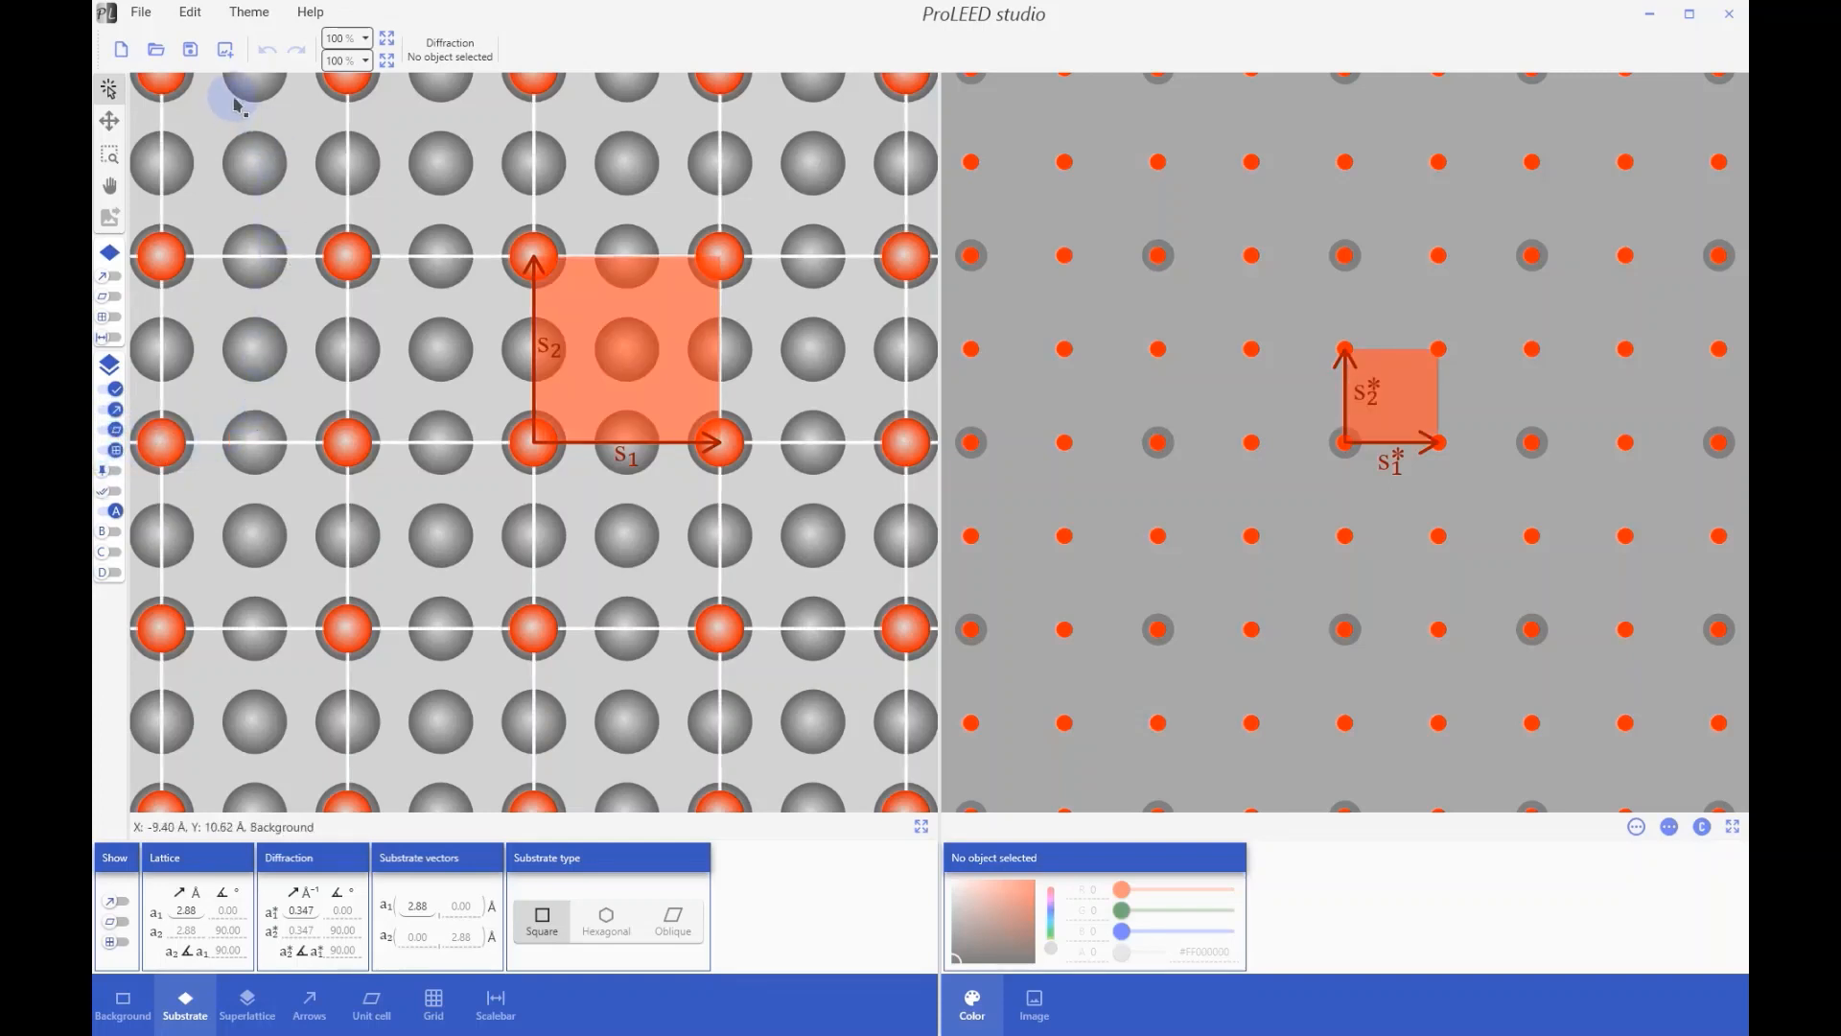
# Step: Reshape the superlattice by moving lattice atom (1, 1) with s1 fixed and atom (2, 1) with s2 fixed
pyautogui.click(109, 120)
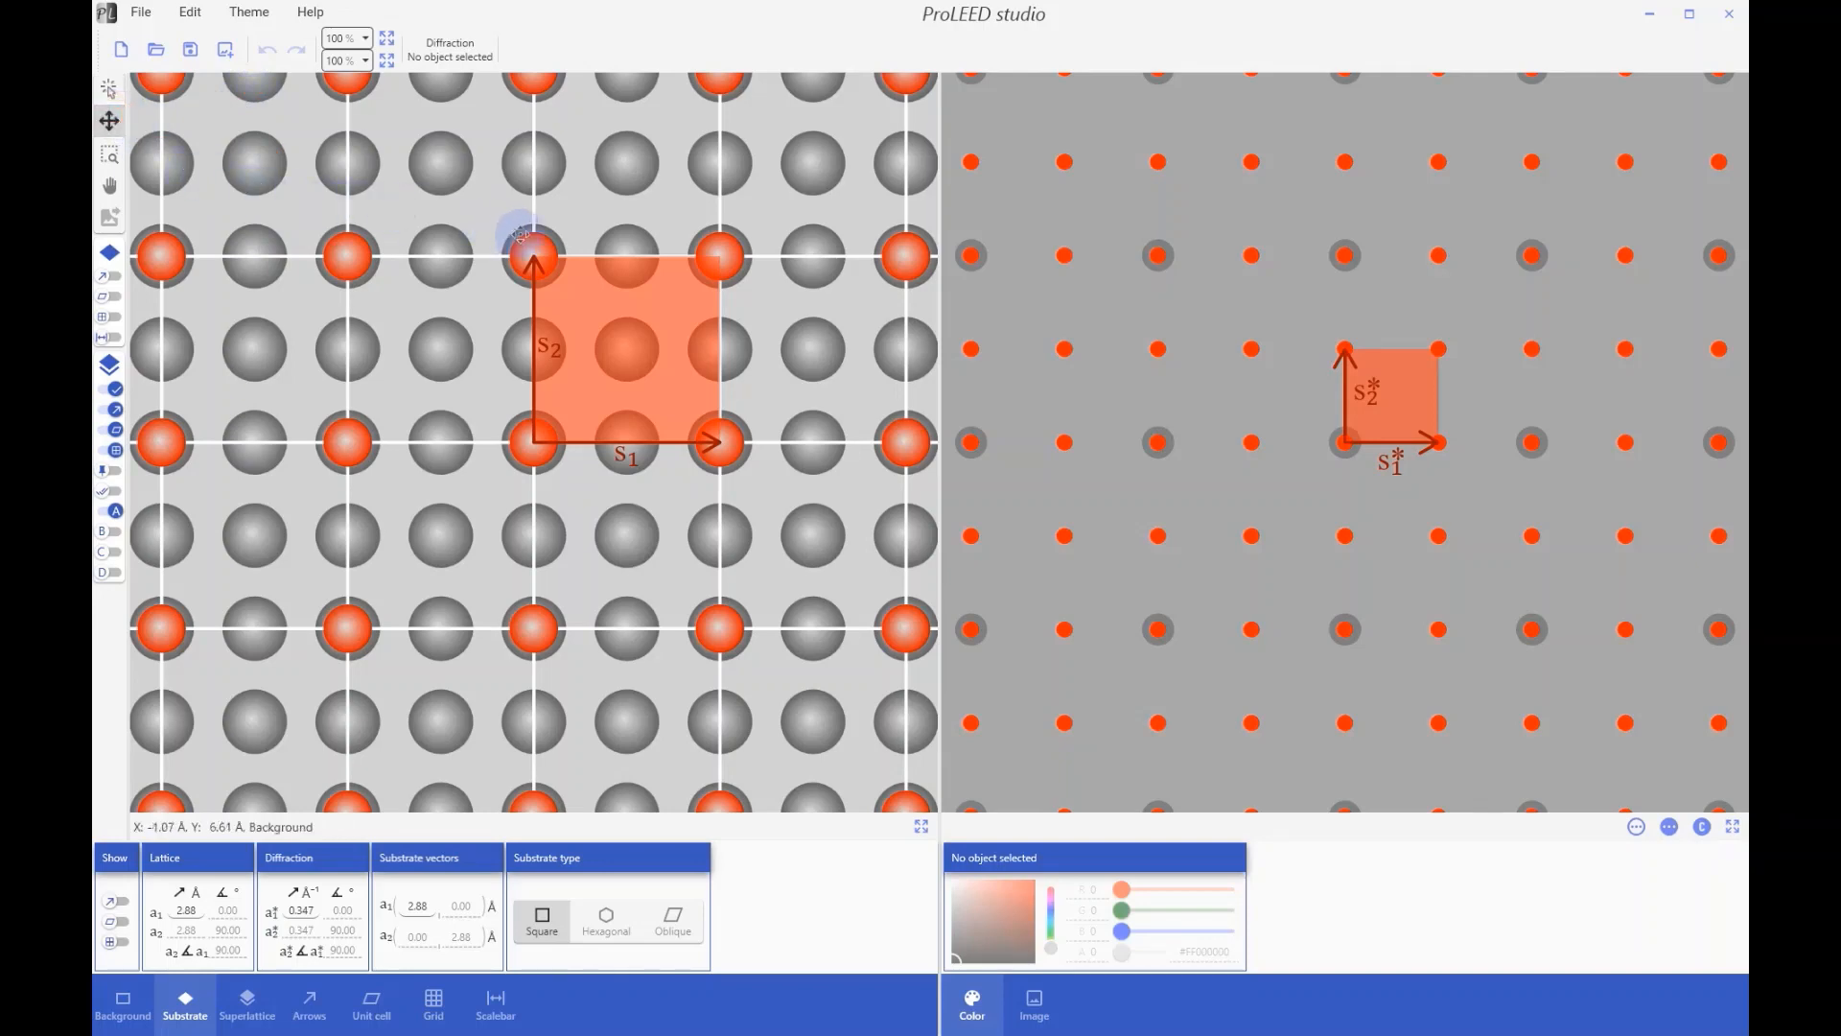
pyautogui.moveTo(720, 255); pyautogui.dragTo(669, 248)
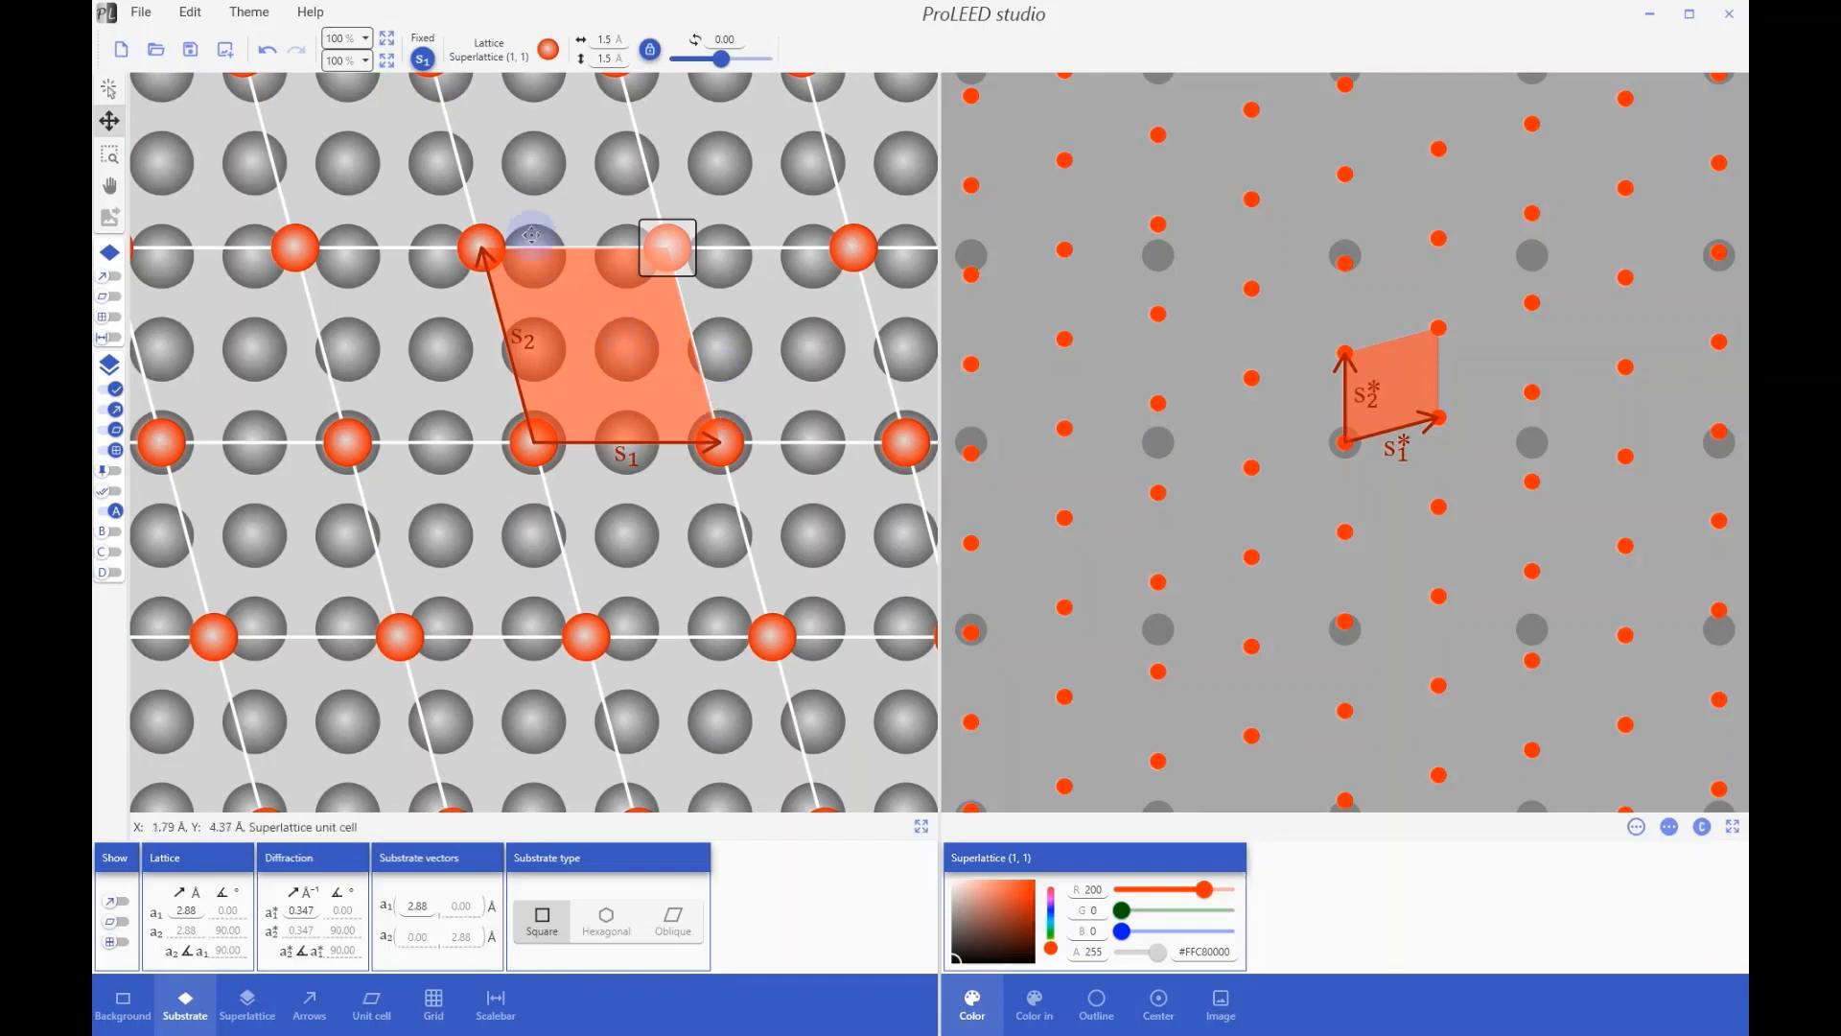
pyautogui.click(424, 61)
pyautogui.moveTo(668, 247); pyautogui.dragTo(817, 278)
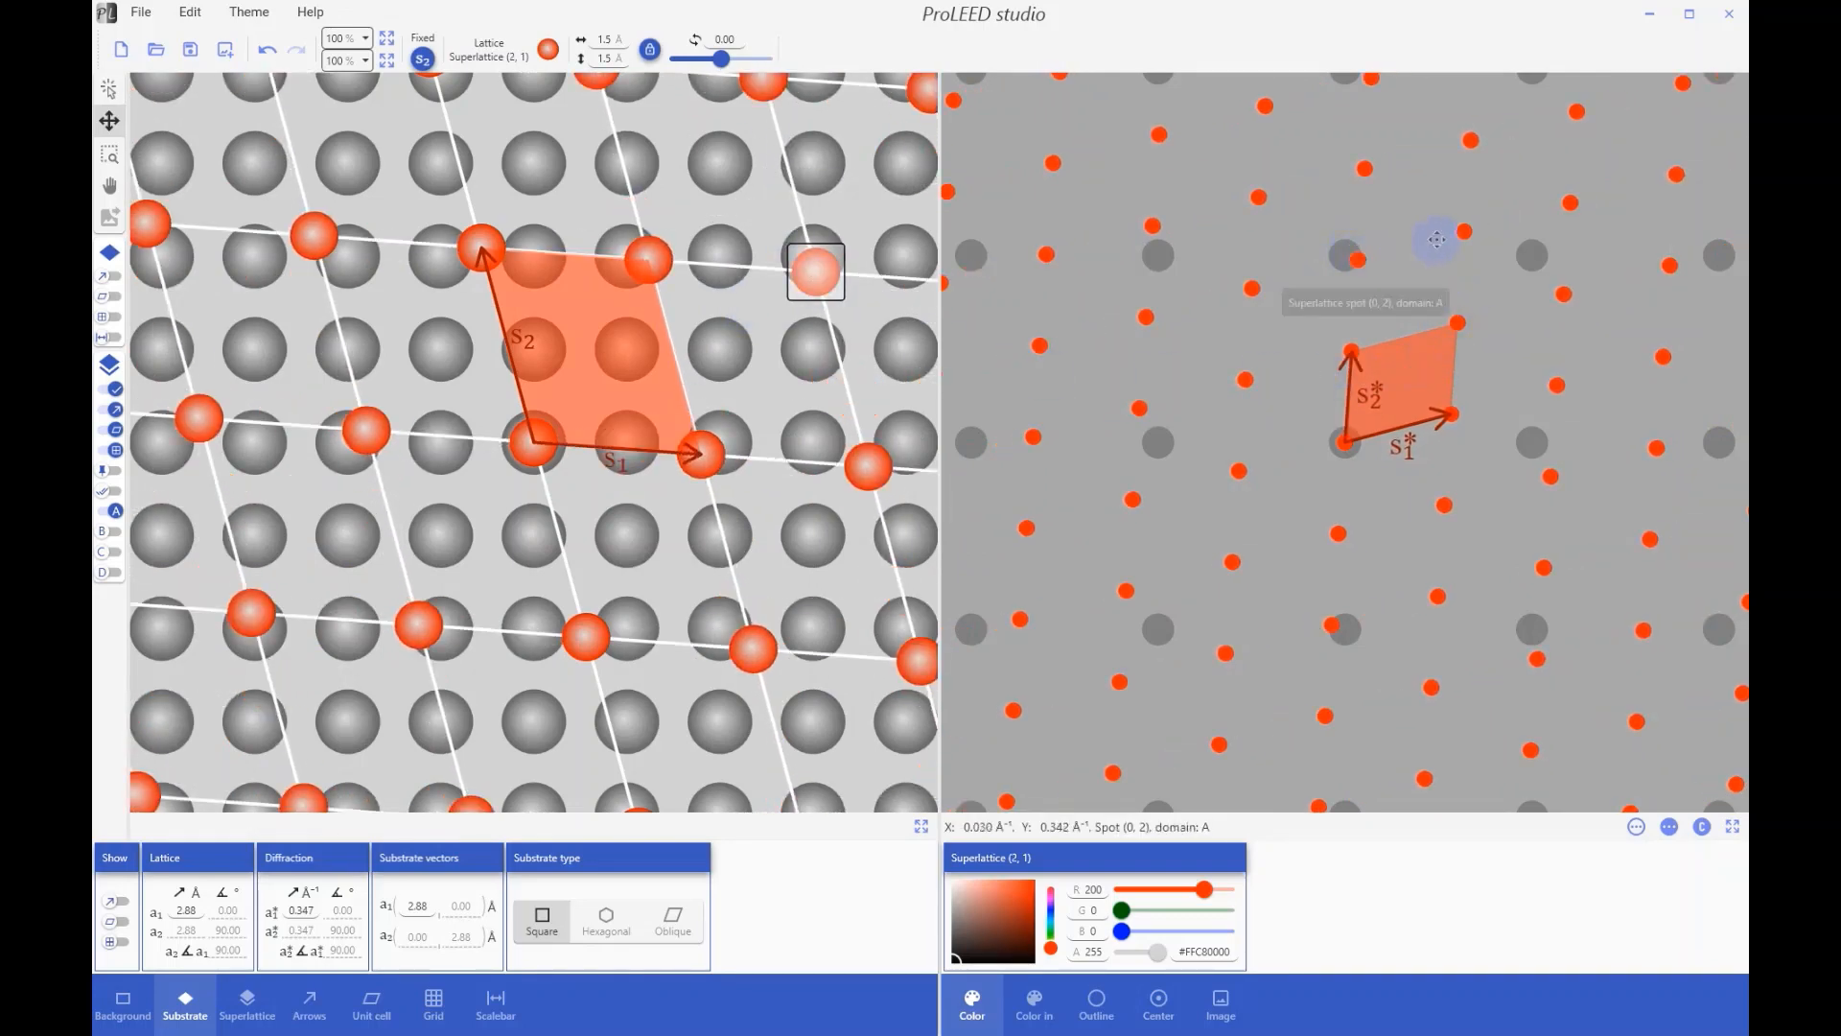
# Step: Reshape the superlattice in the diffraction view by moving domain A spot (1, 2), first with s2* fixed and finally with s1* fixed
pyautogui.click(1467, 232)
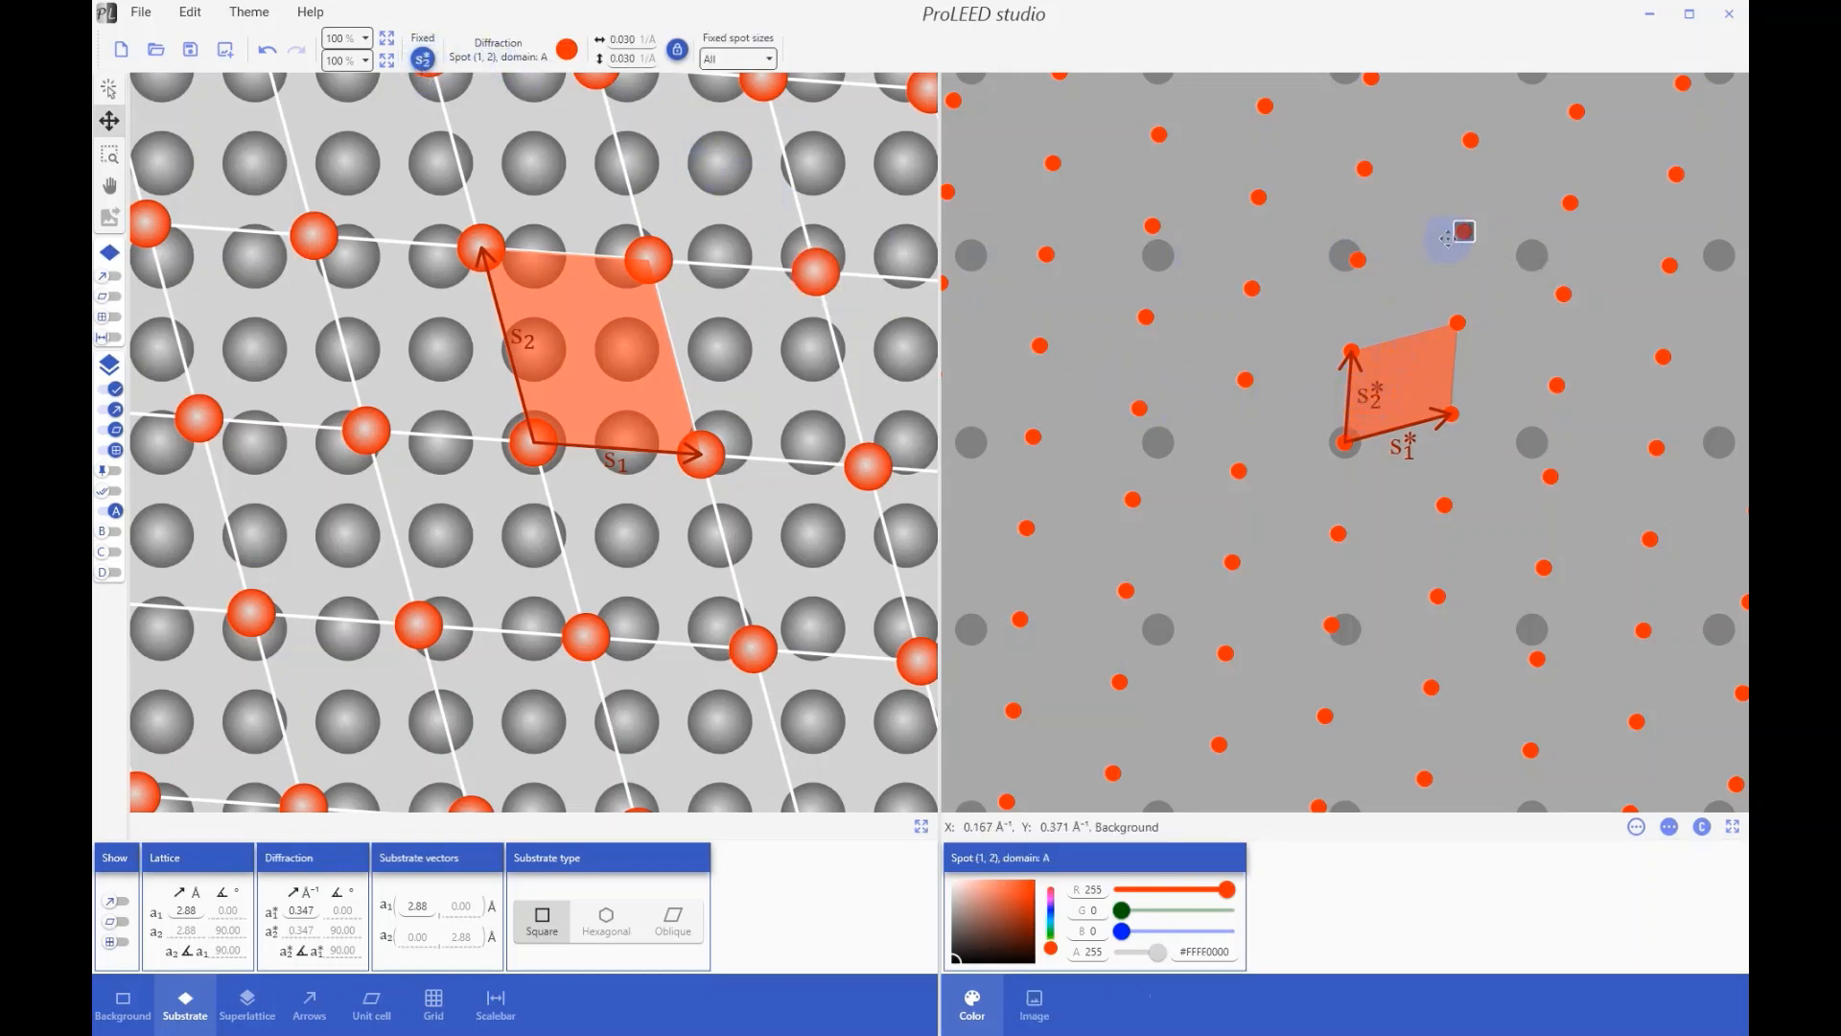
pyautogui.moveTo(1466, 231); pyautogui.dragTo(1507, 276)
pyautogui.moveTo(1509, 288); pyautogui.dragTo(1452, 270)
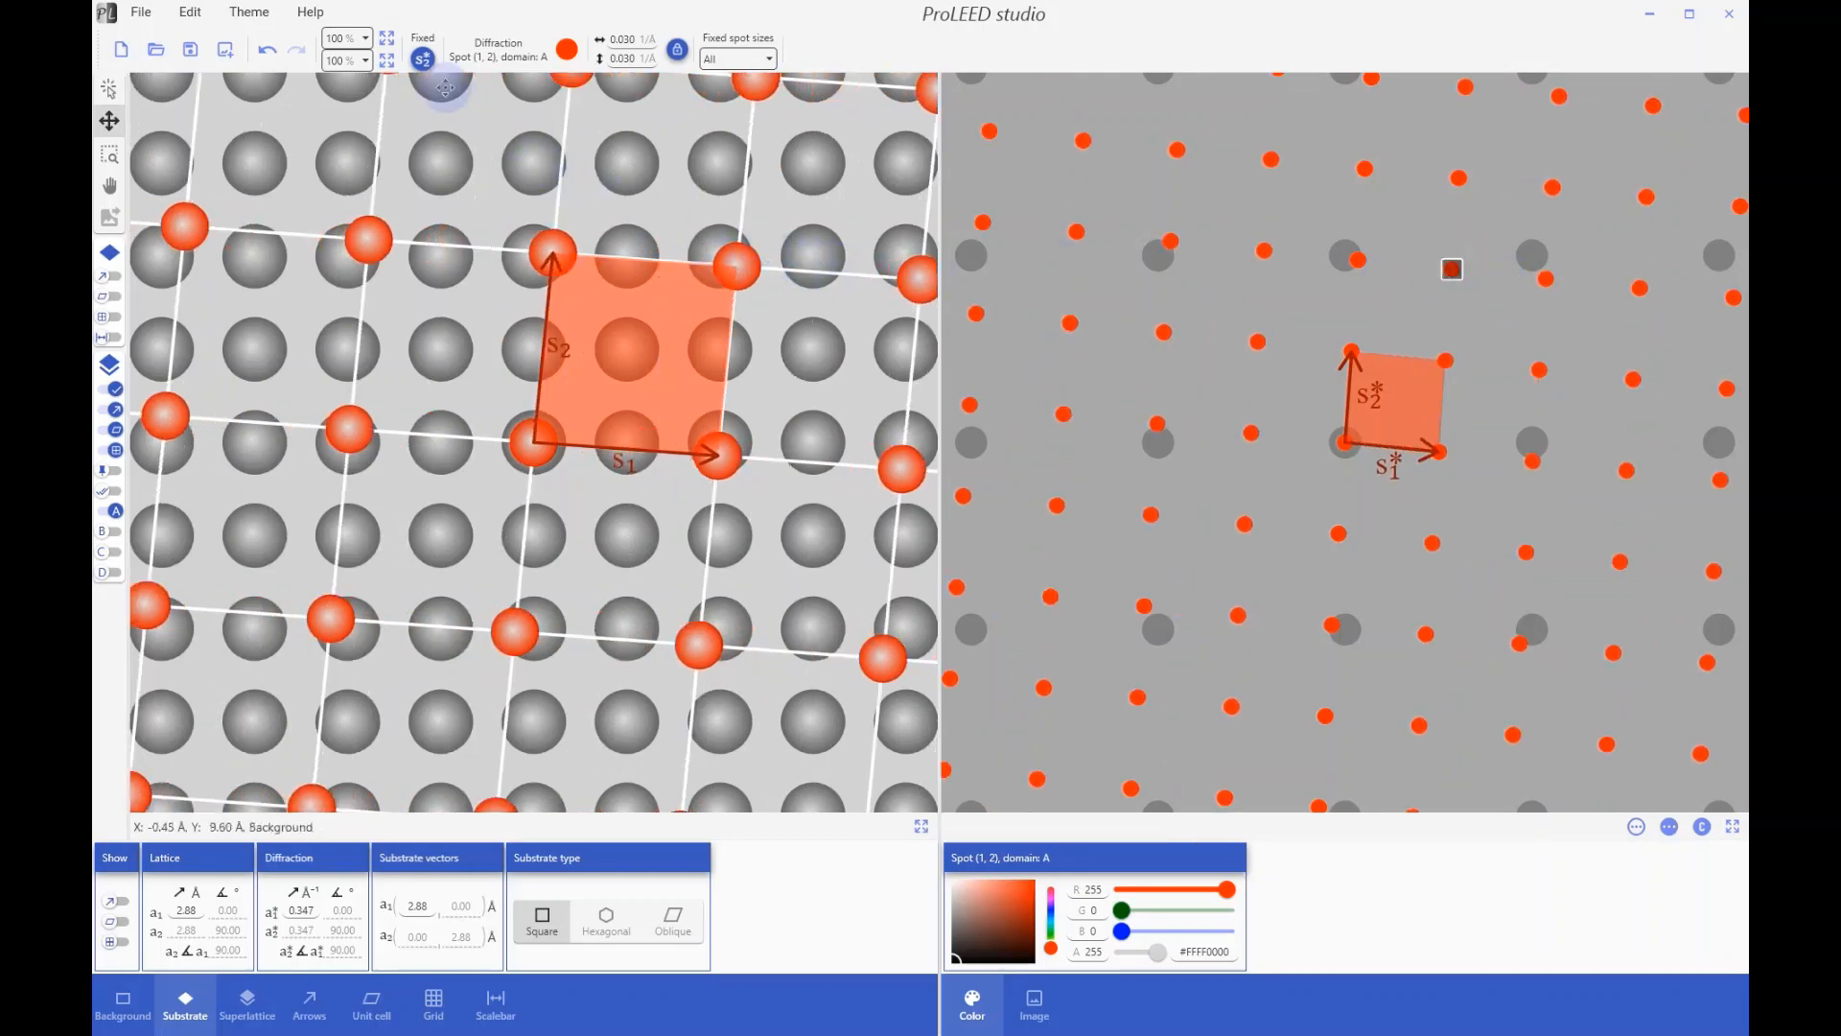
pyautogui.moveTo(1452, 269)
pyautogui.mouseDown()
pyautogui.moveTo(1470, 236)
pyautogui.moveTo(1494, 258)
pyautogui.moveTo(1483, 283)
pyautogui.mouseUp()
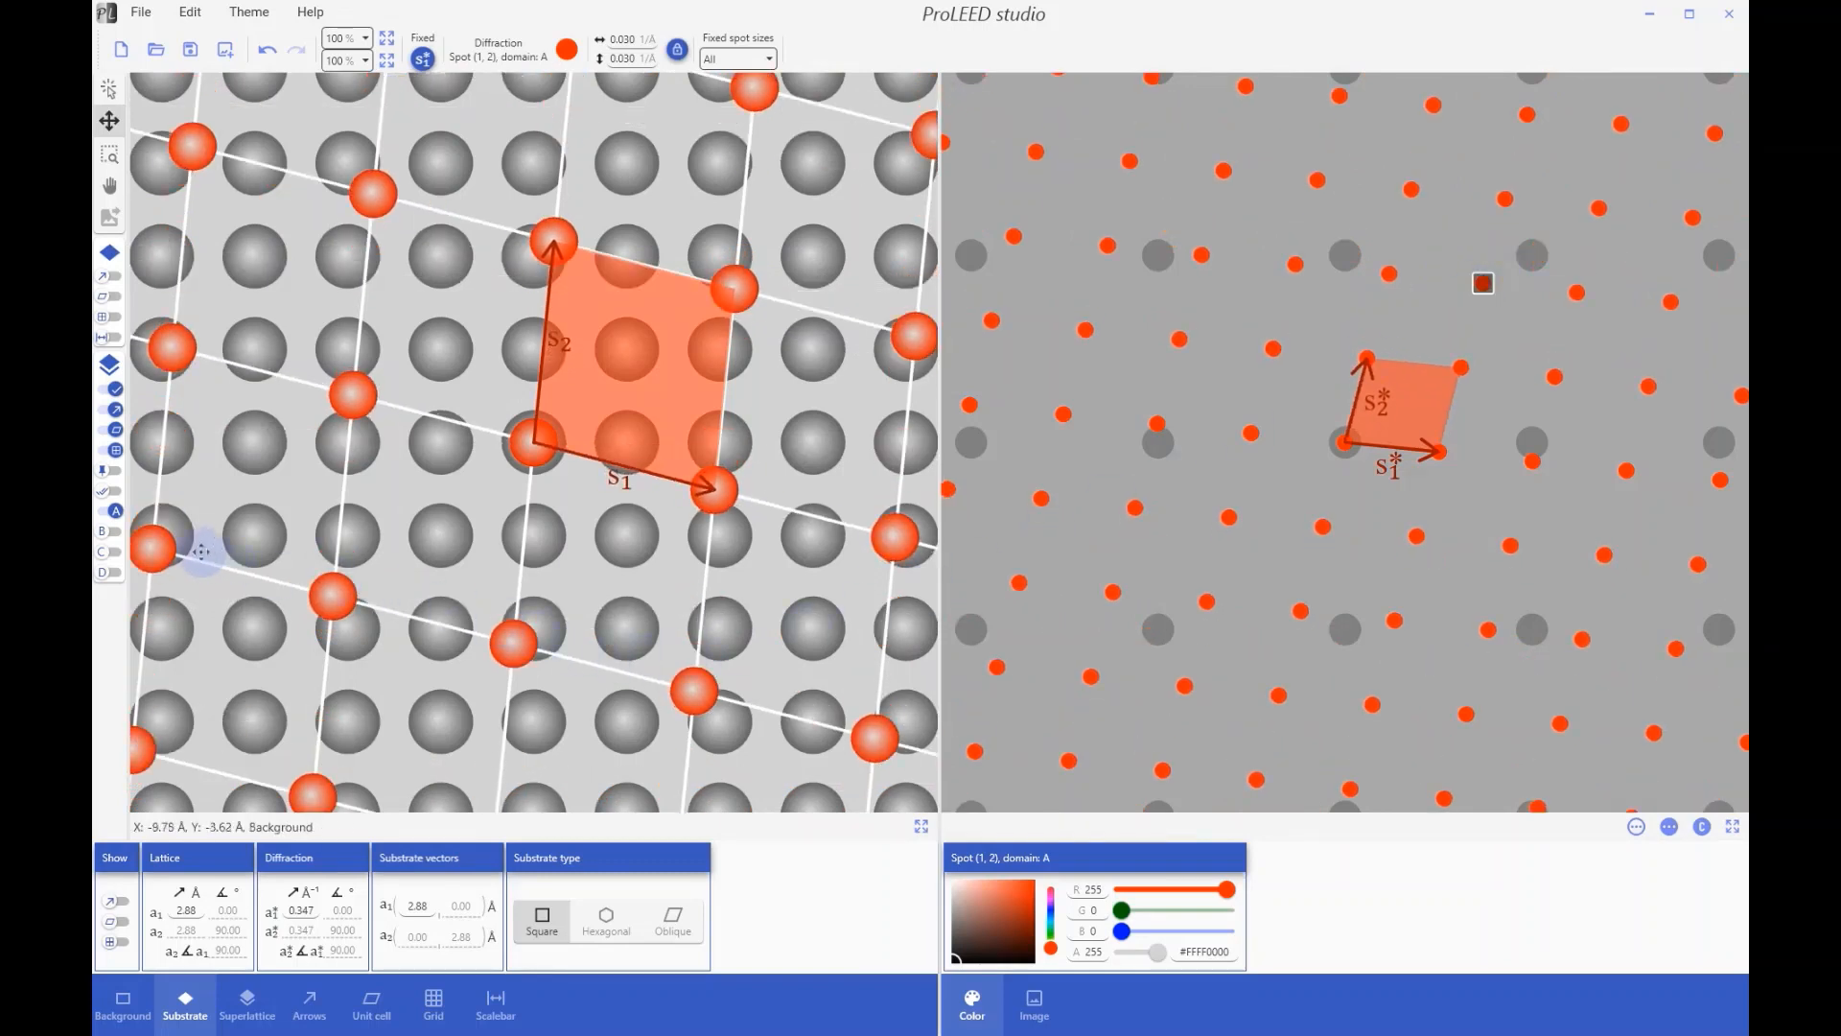
# Step: Display the superlattice spots of domains B, C and D, and switch all domains off and on again
pyautogui.click(113, 534)
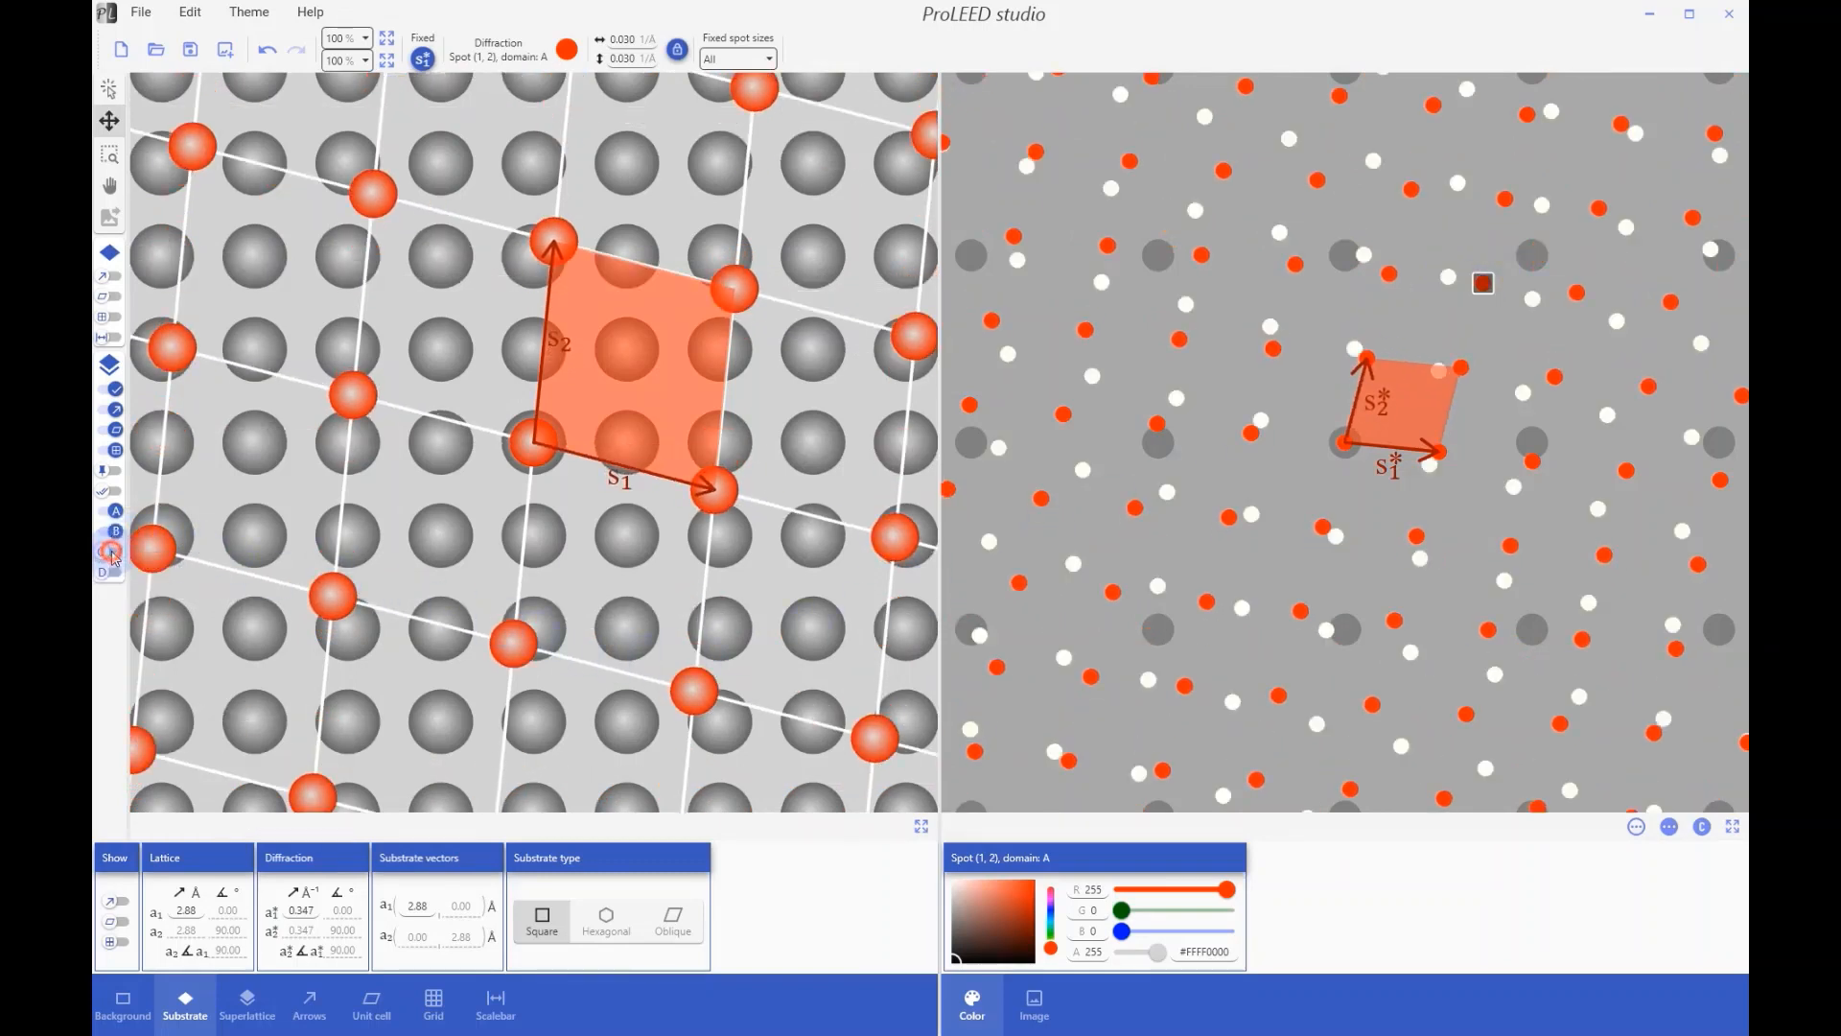
pyautogui.click(112, 553)
pyautogui.click(113, 573)
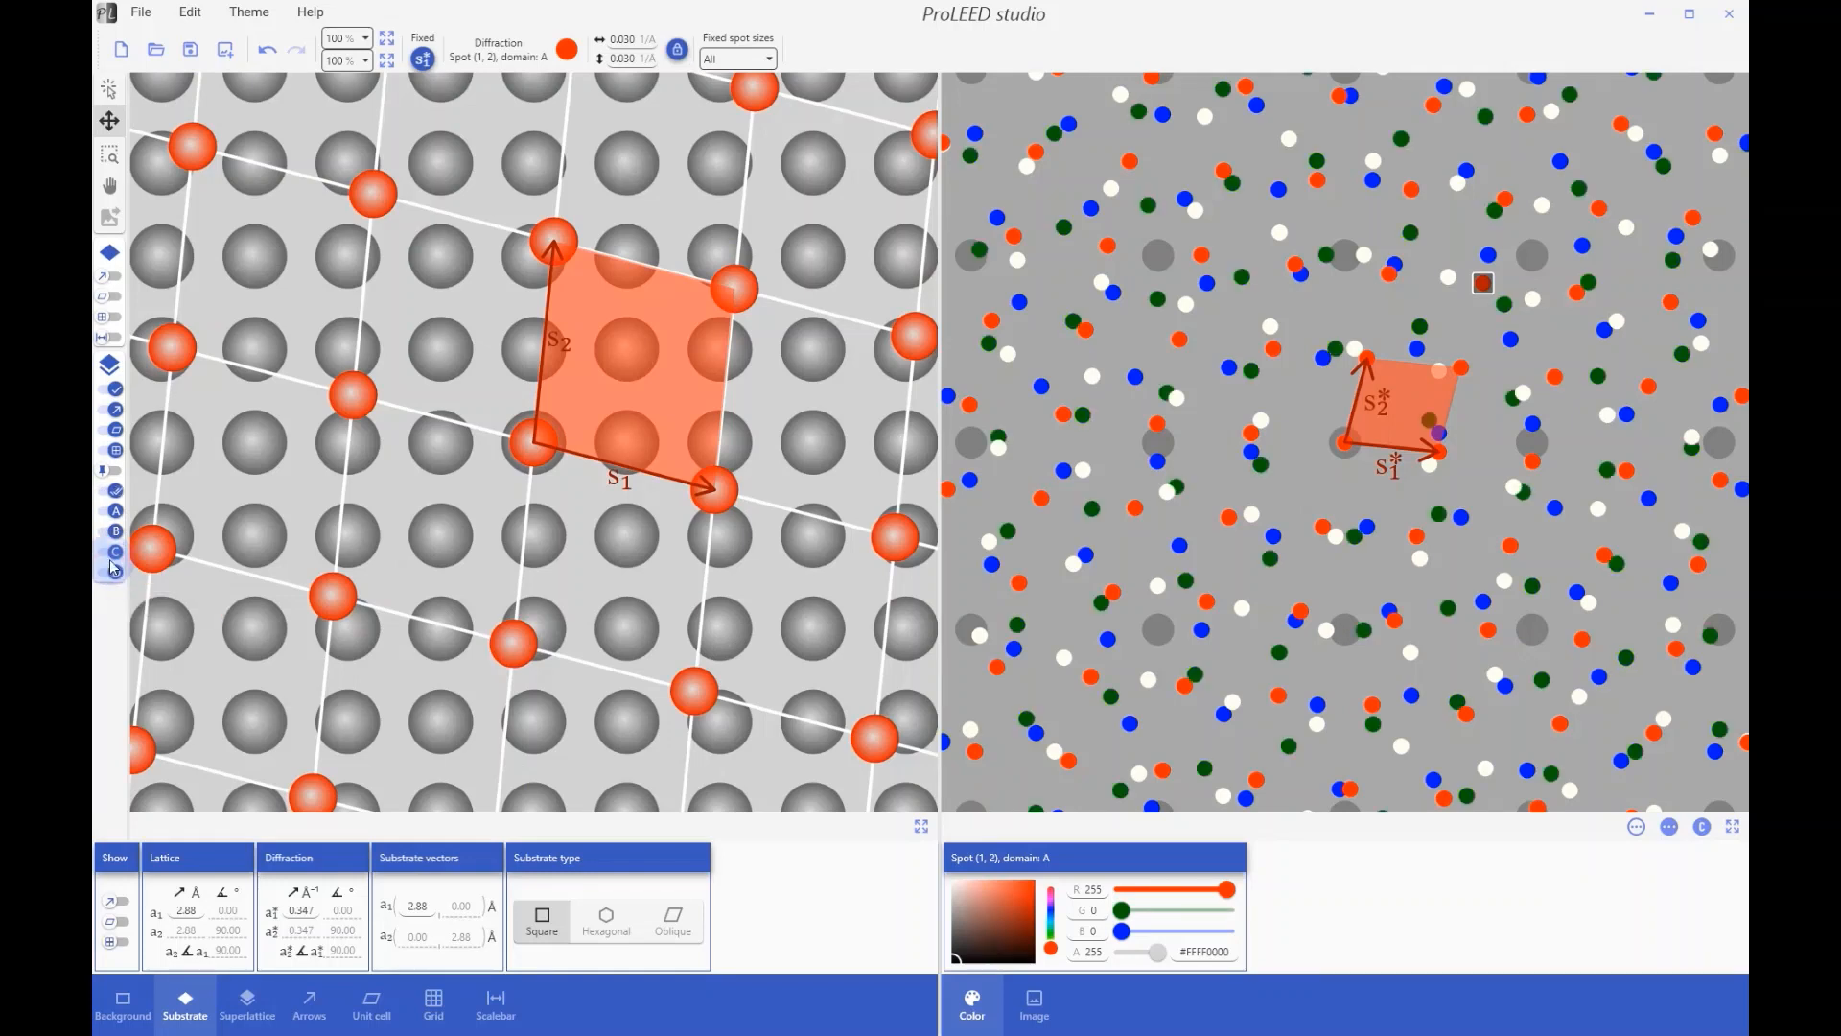
pyautogui.click(110, 493)
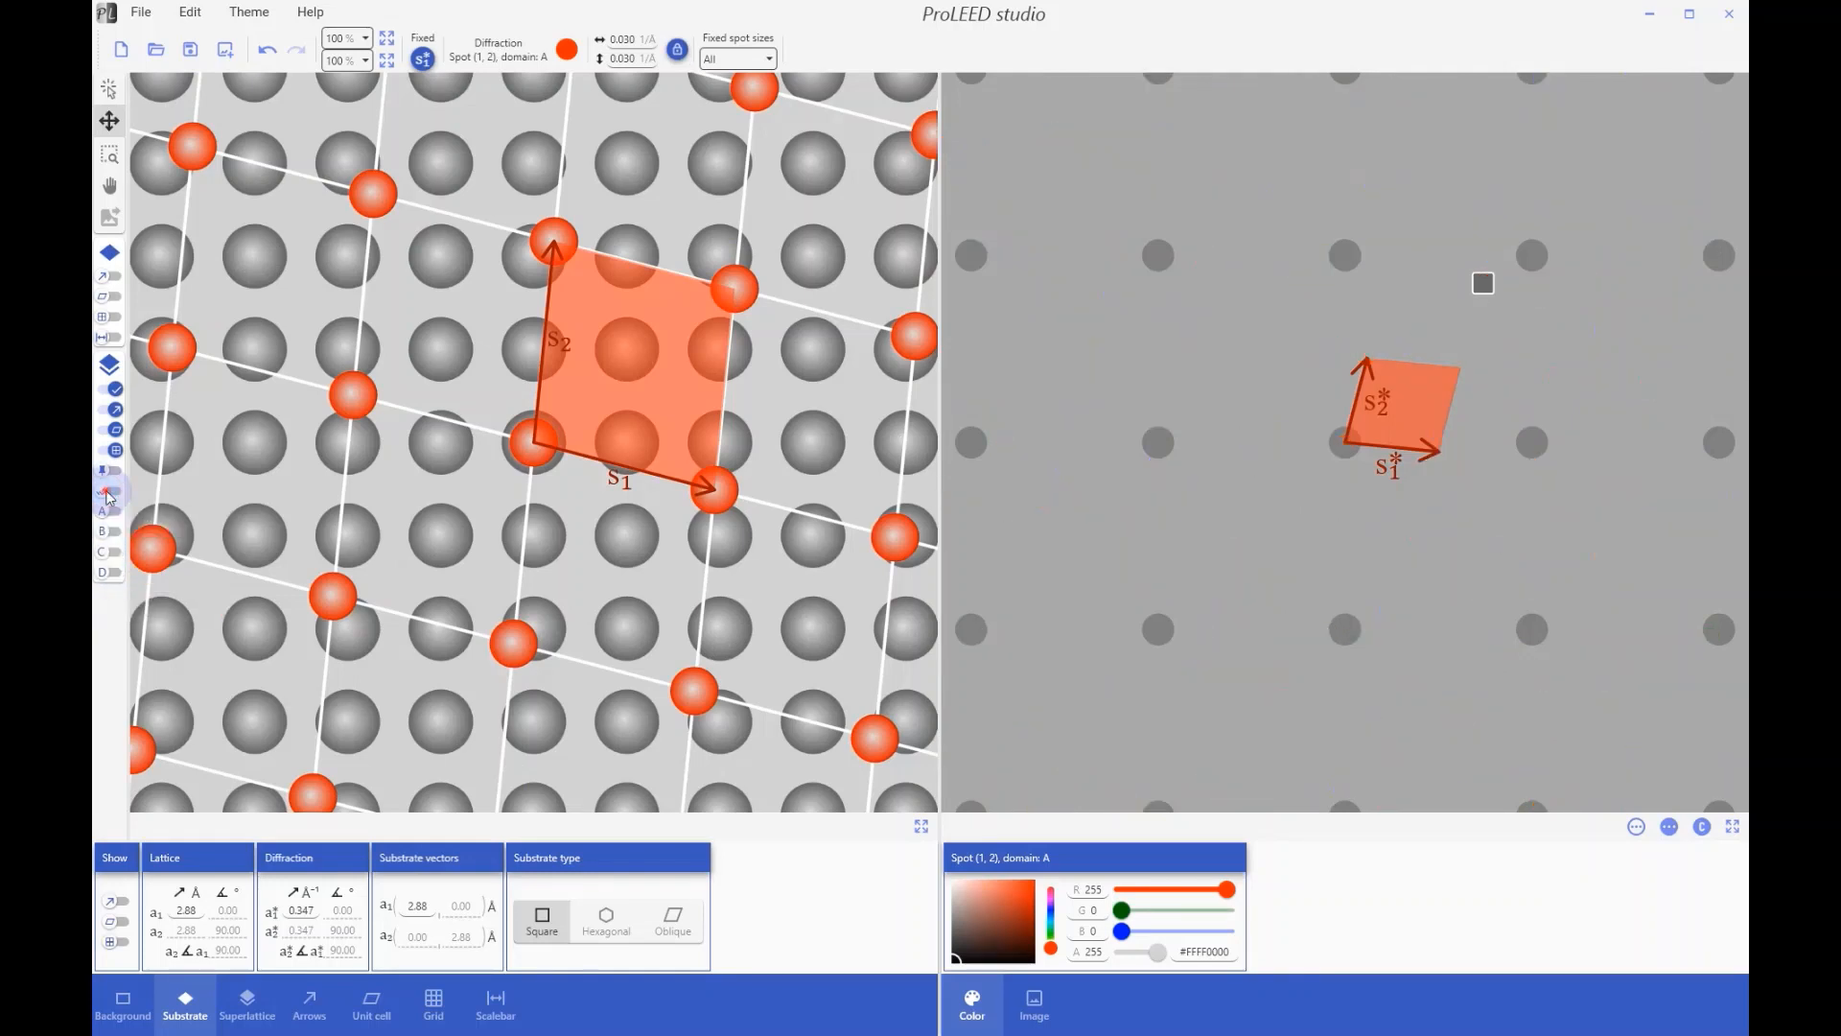
pyautogui.click(111, 493)
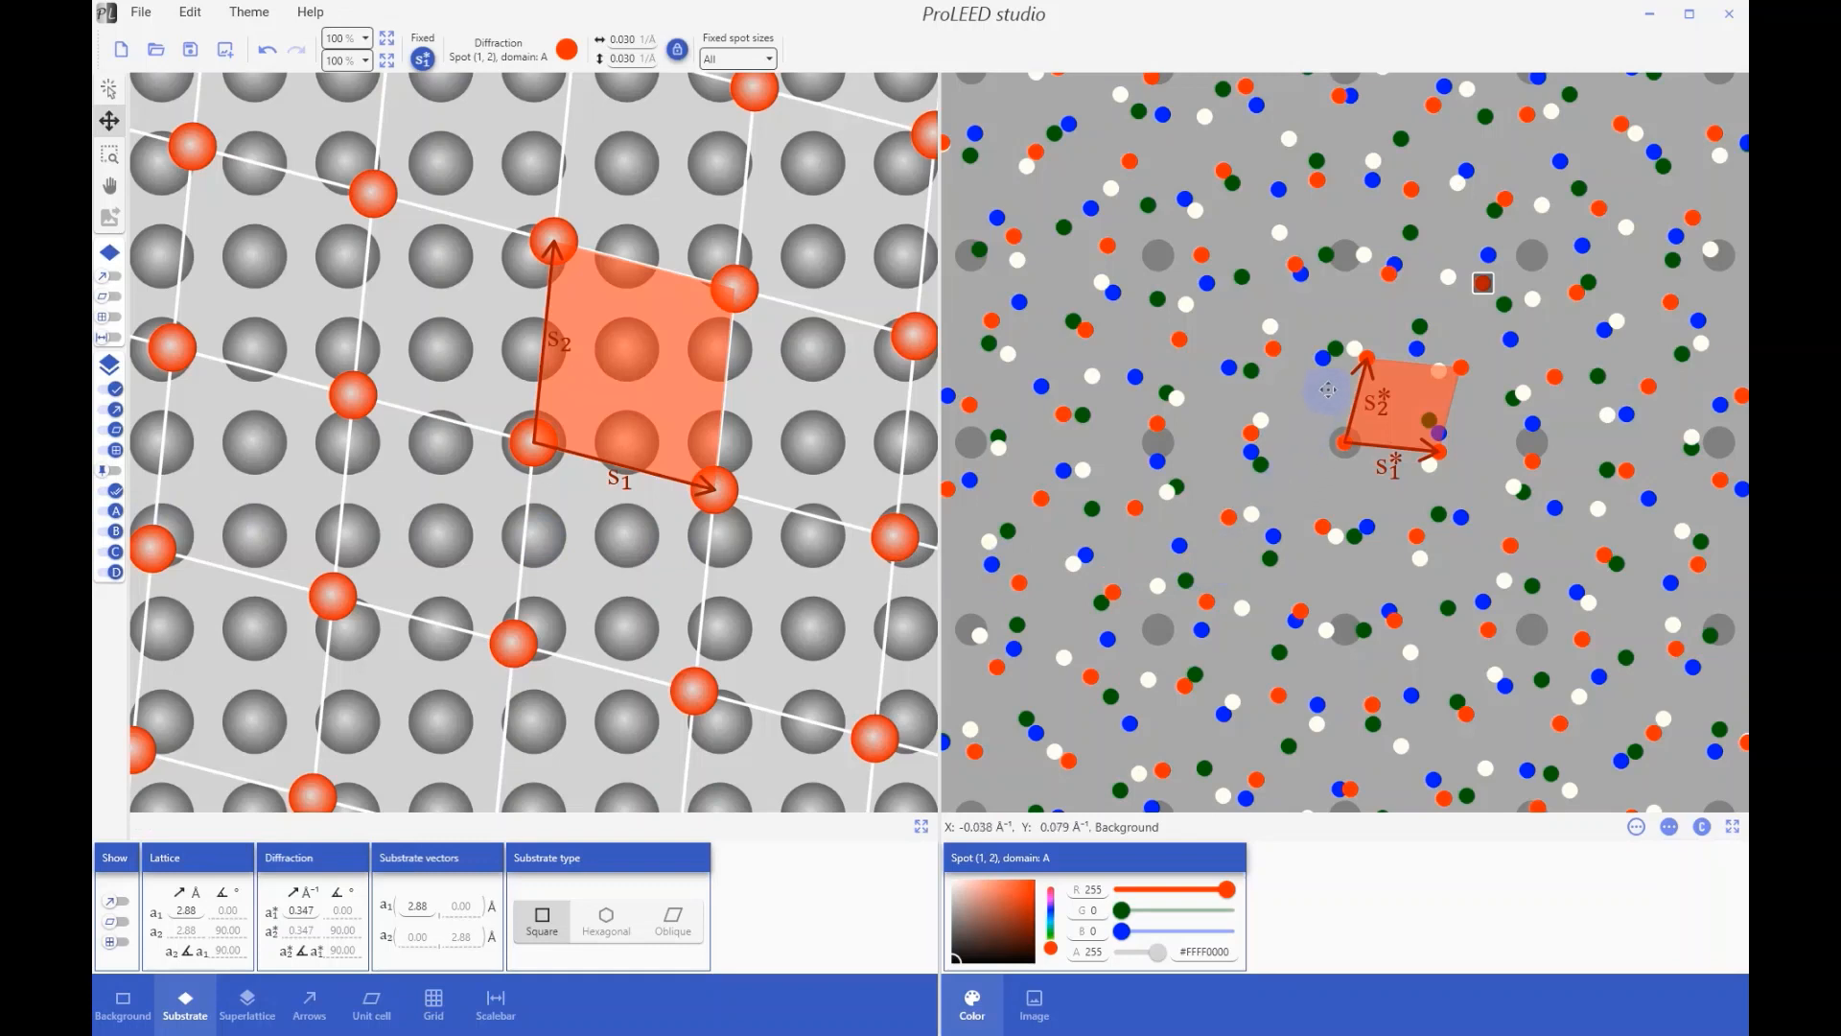
# Step: Select domain C spot (0, 1) and reduce the size of all superlattice spots to 0.019 1/Å
pyautogui.click(1324, 357)
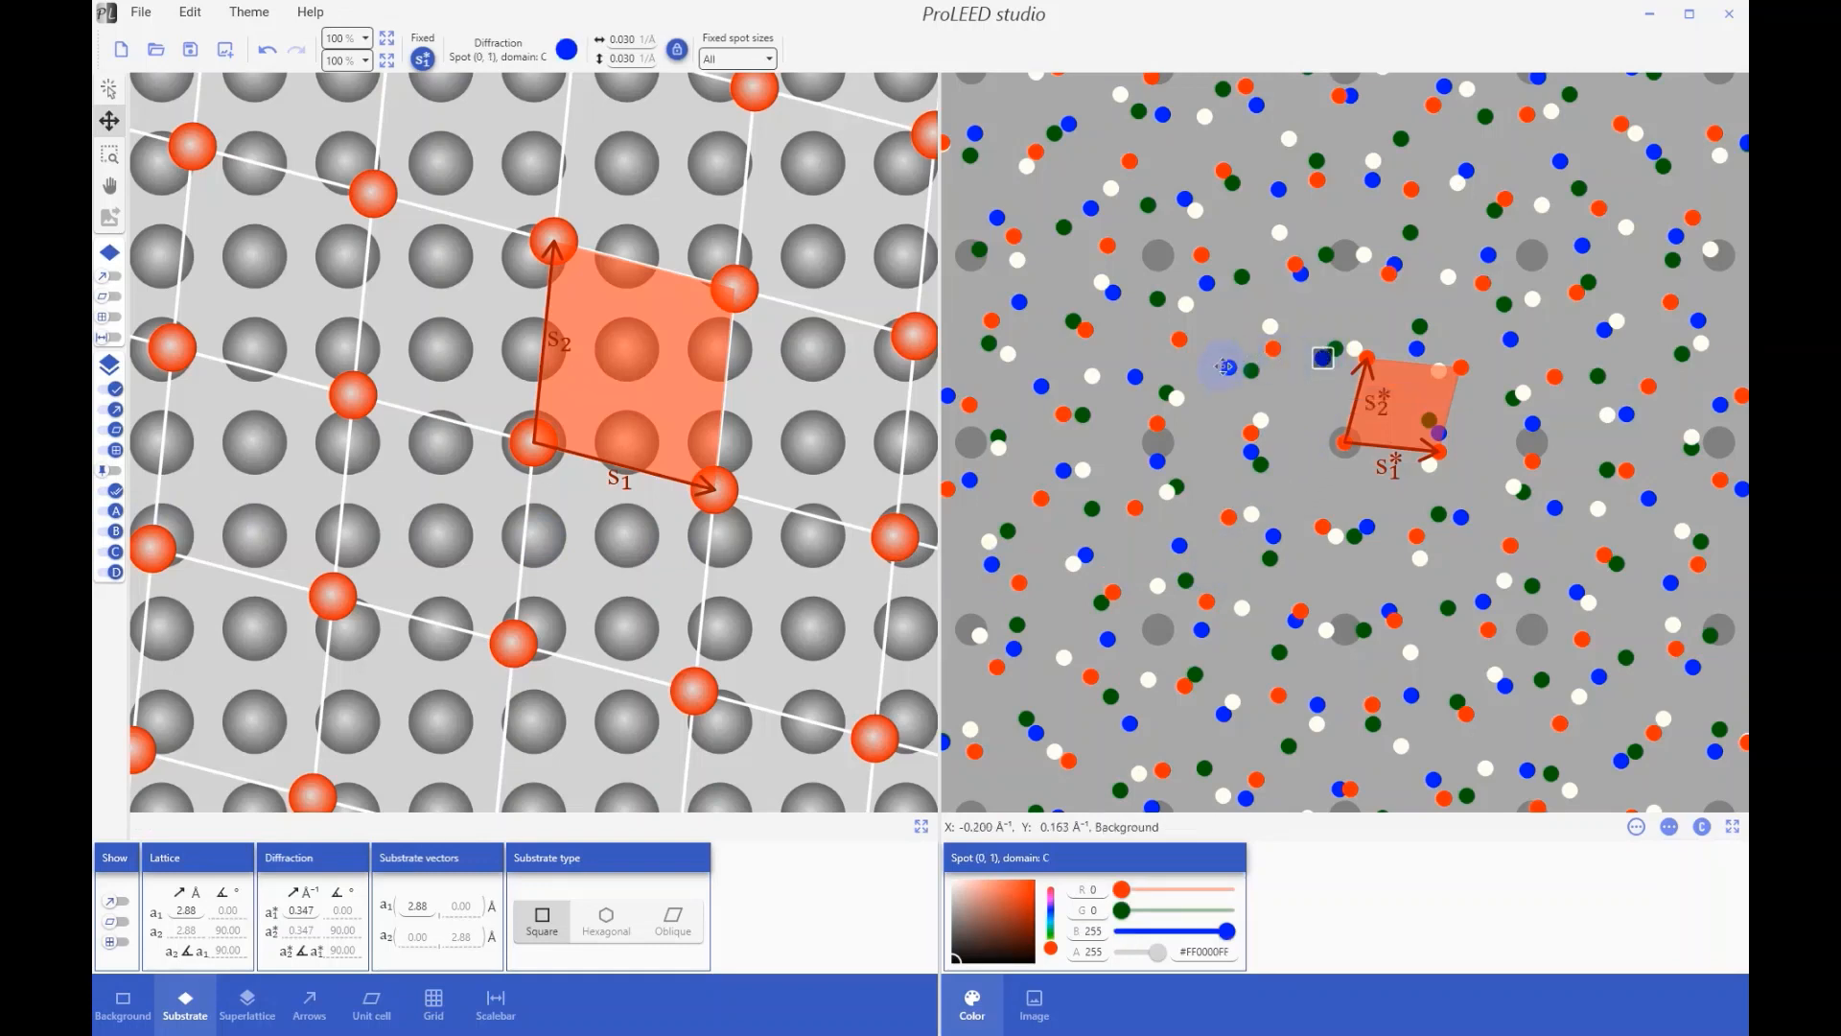
pyautogui.scroll(-8, 1329, 353)
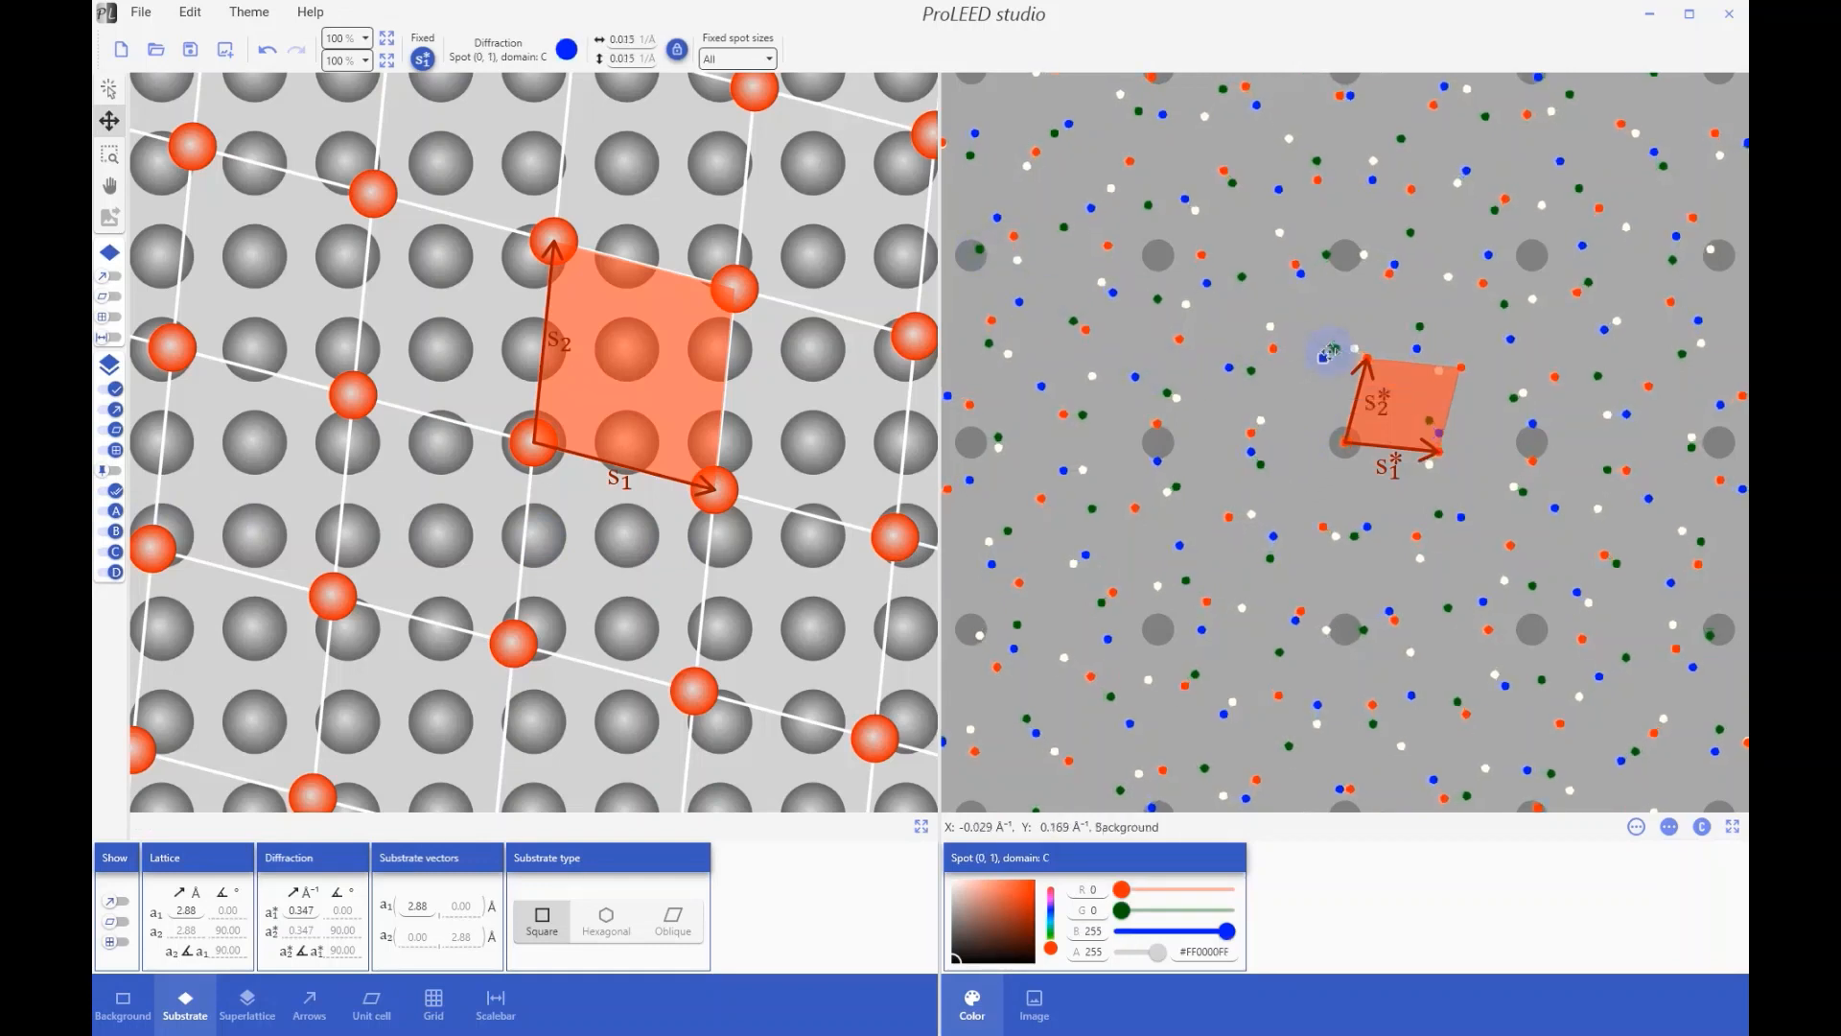
pyautogui.scroll(-1, 1329, 353)
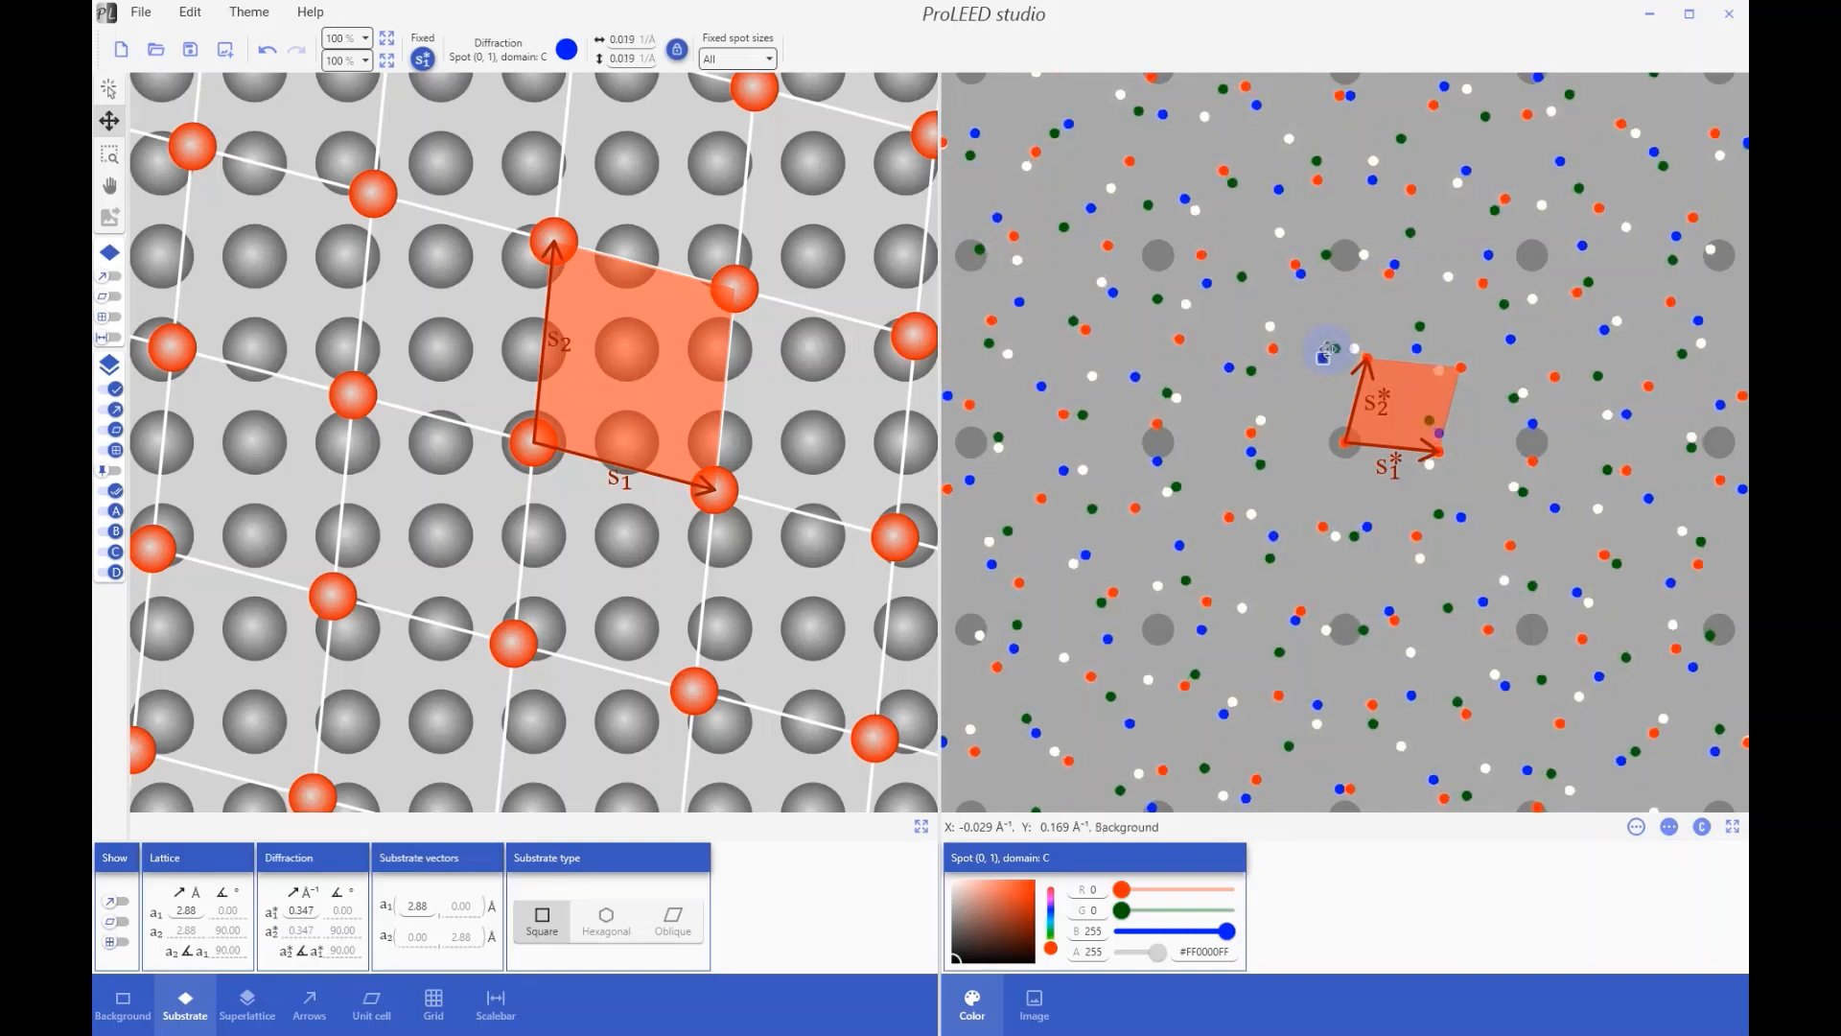
# Step: Fix spot sizes by domain, enlarge the domain C spots to 0.048 1/Å and shrink them to 0.013 1/Å
pyautogui.click(737, 59)
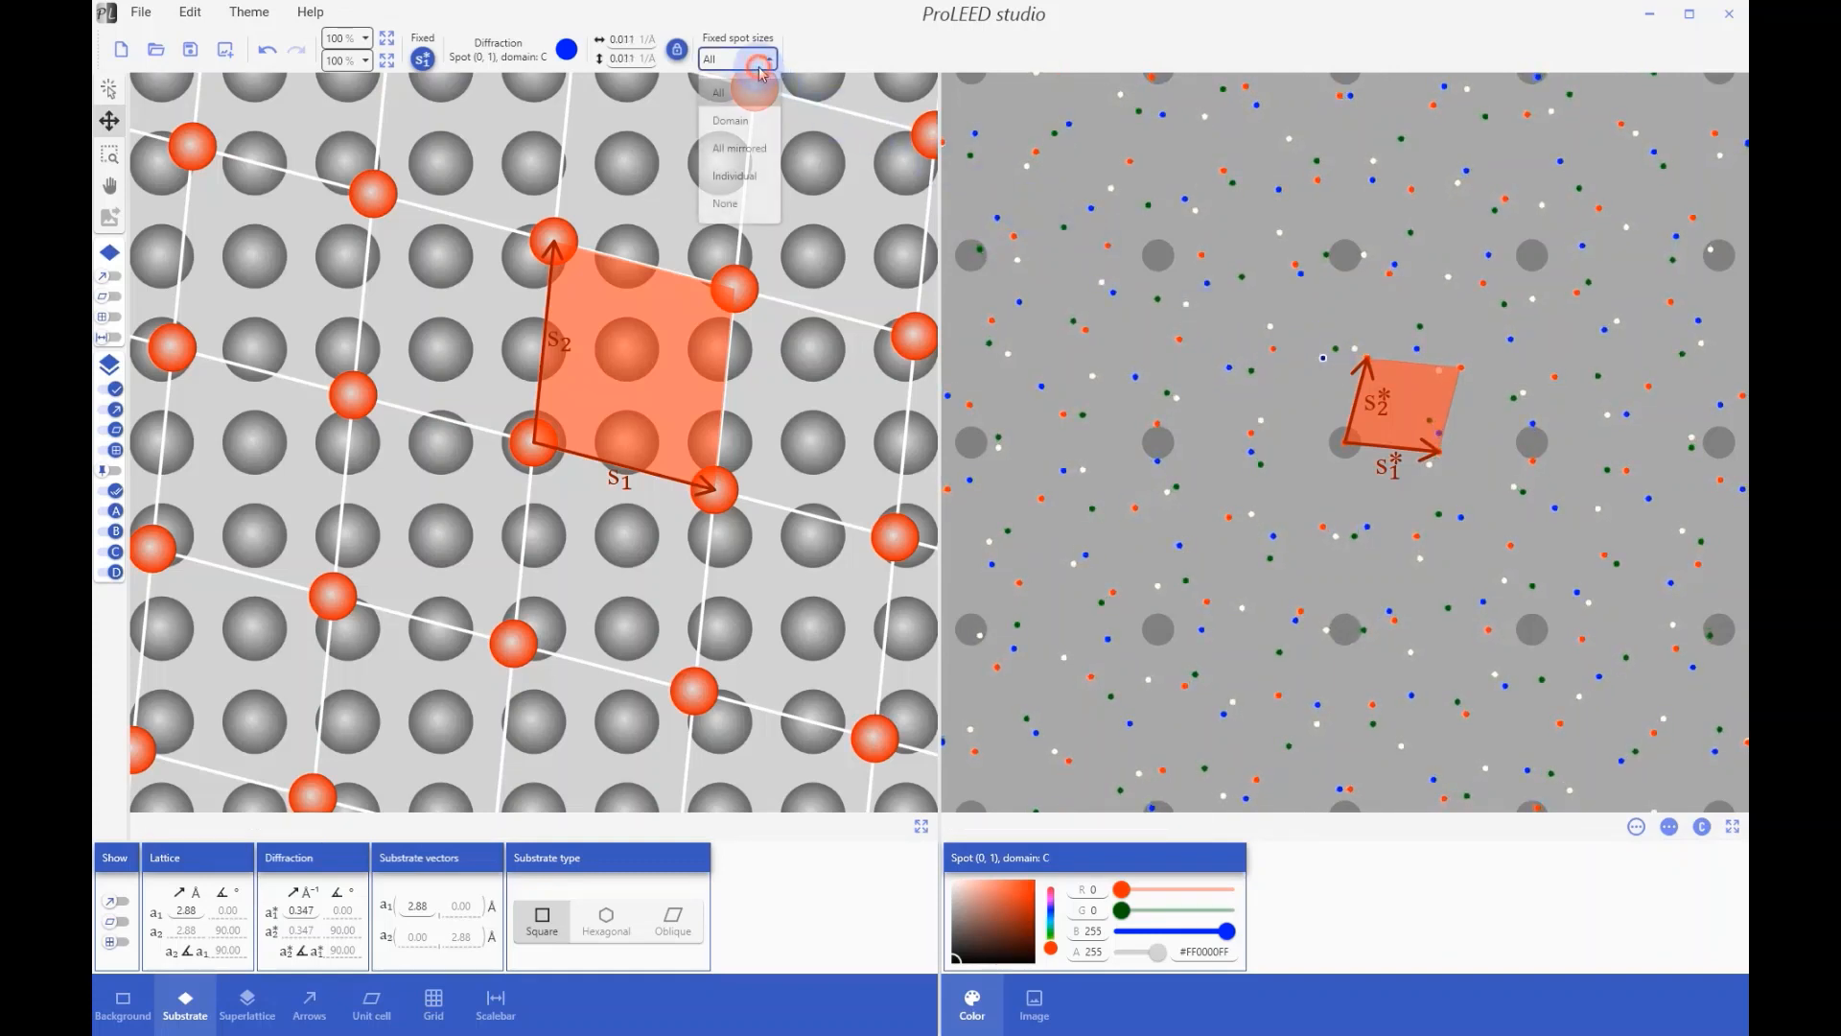
pyautogui.click(740, 122)
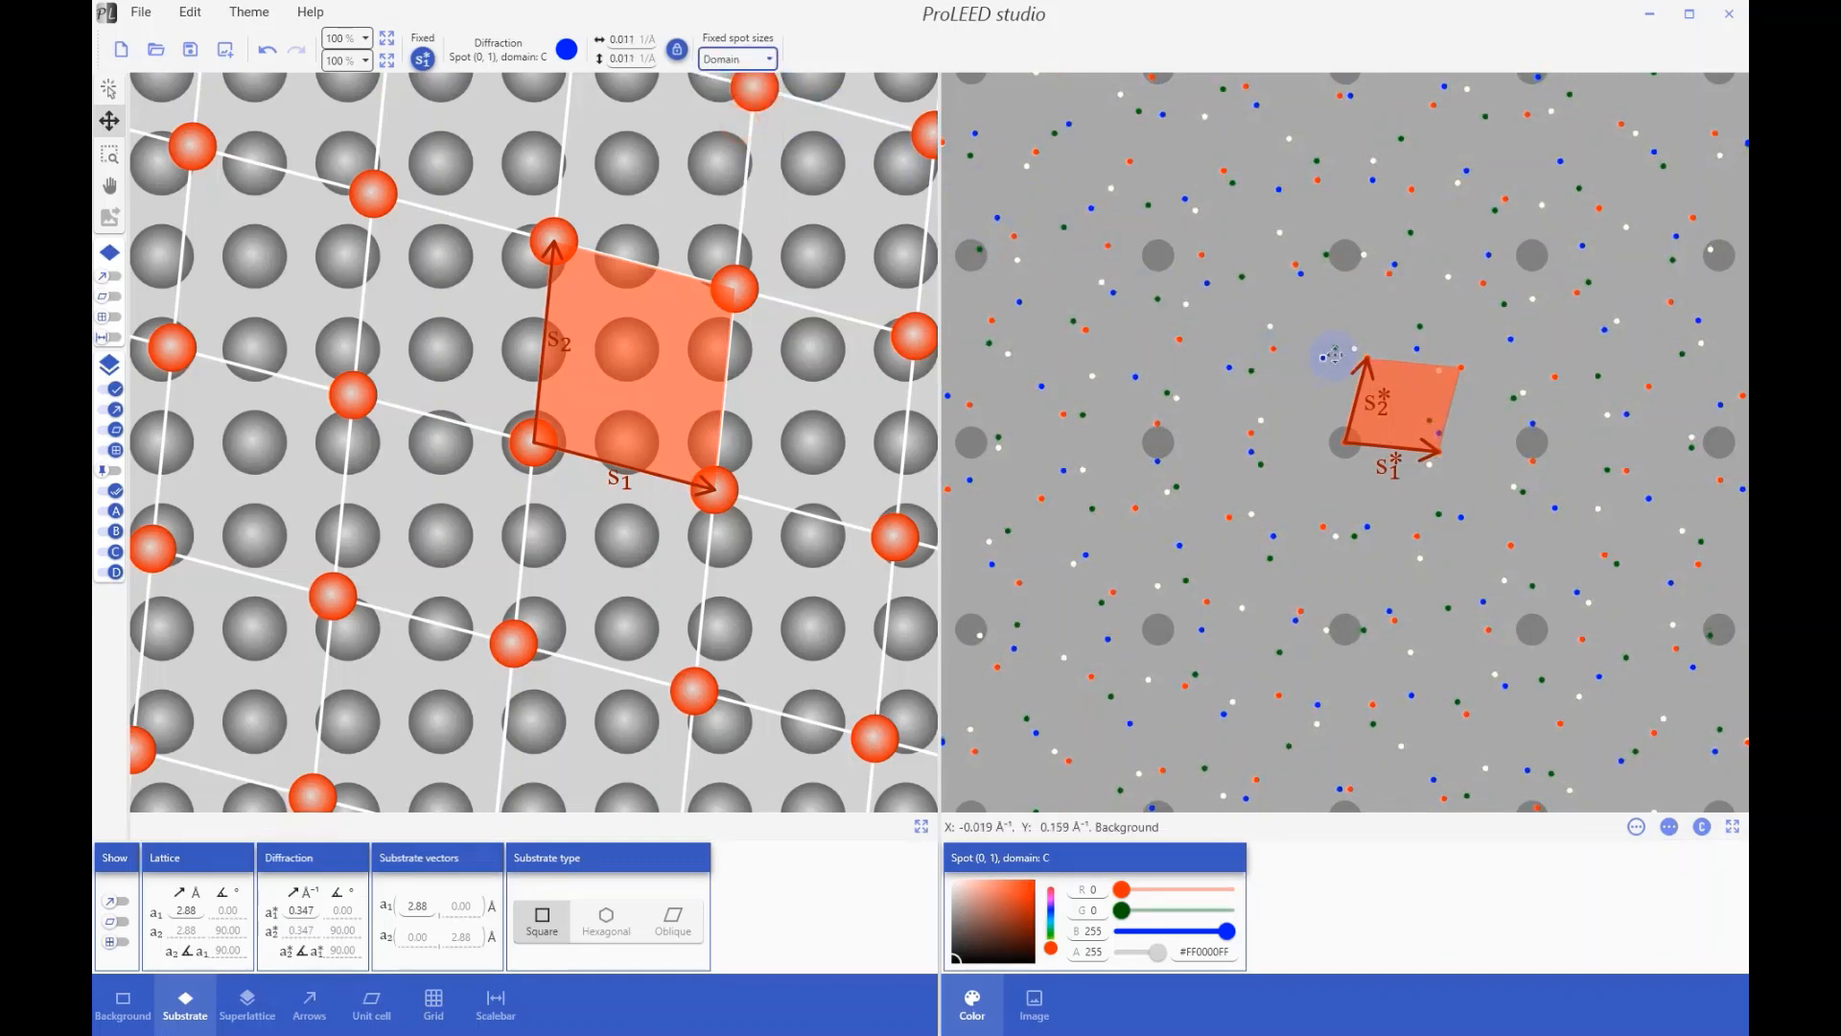
pyautogui.scroll(5, 1333, 357)
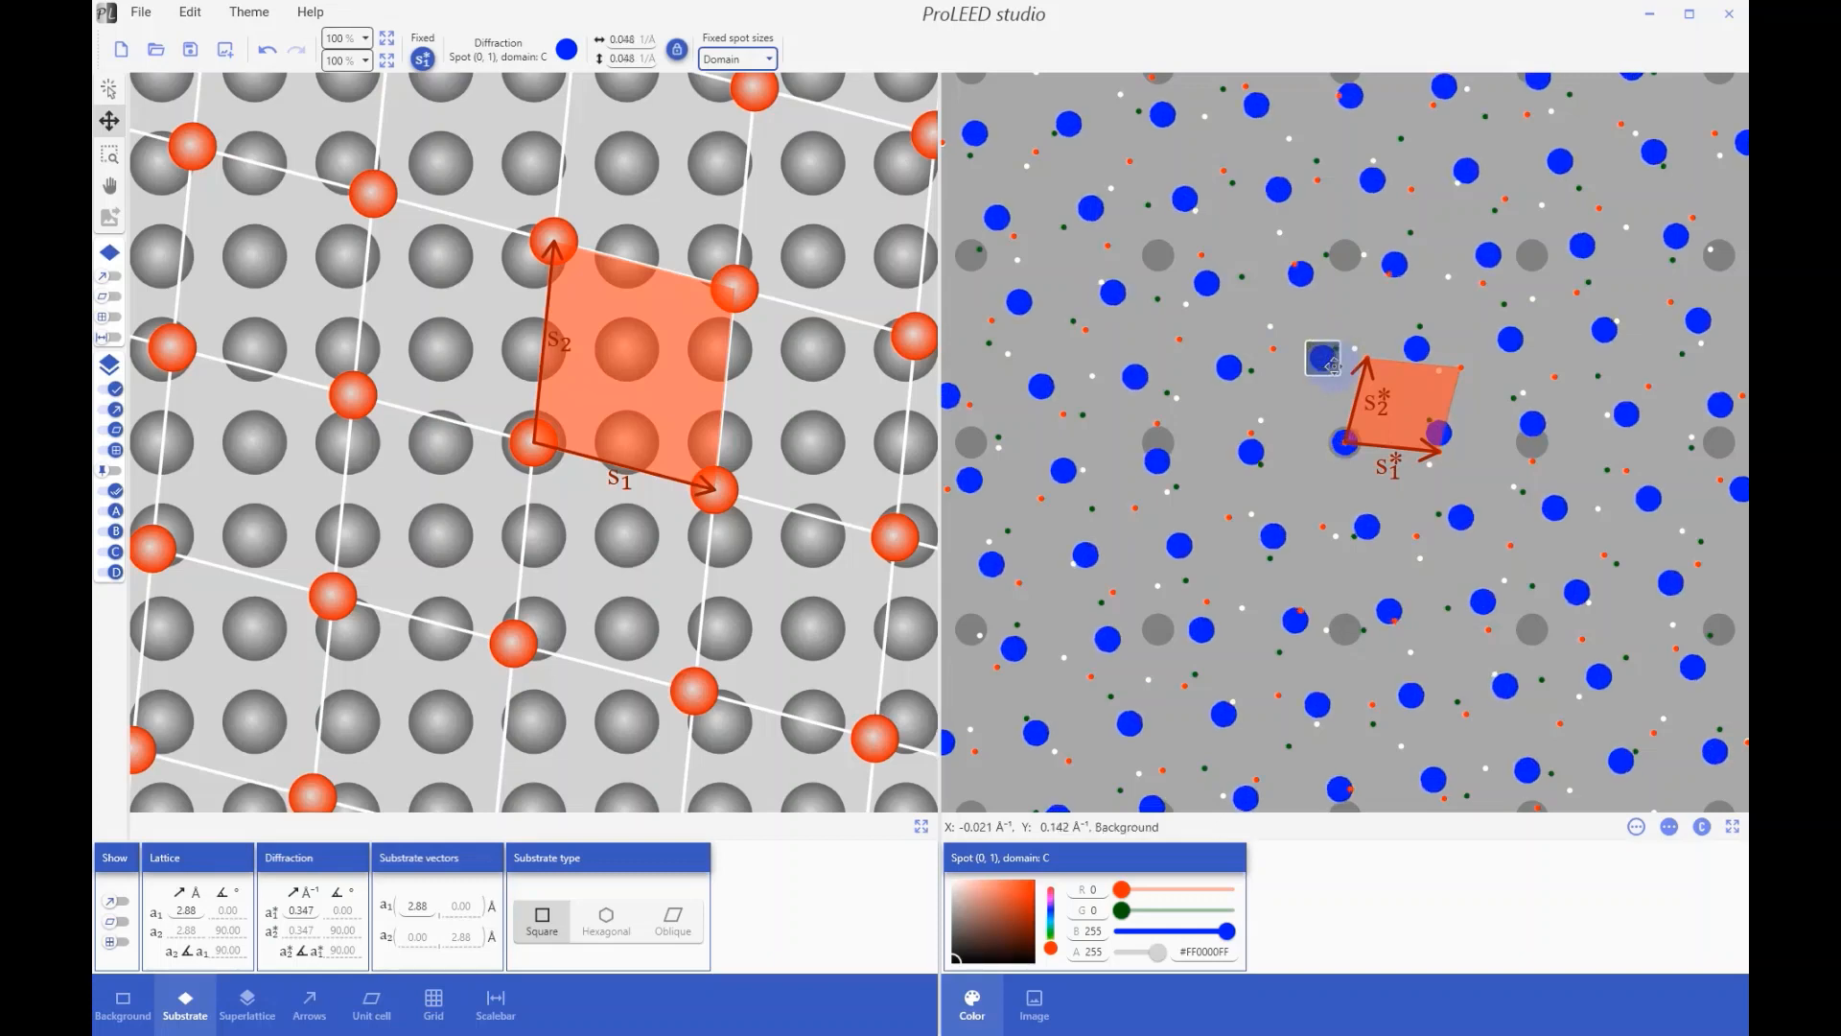
pyautogui.scroll(-5, 1333, 365)
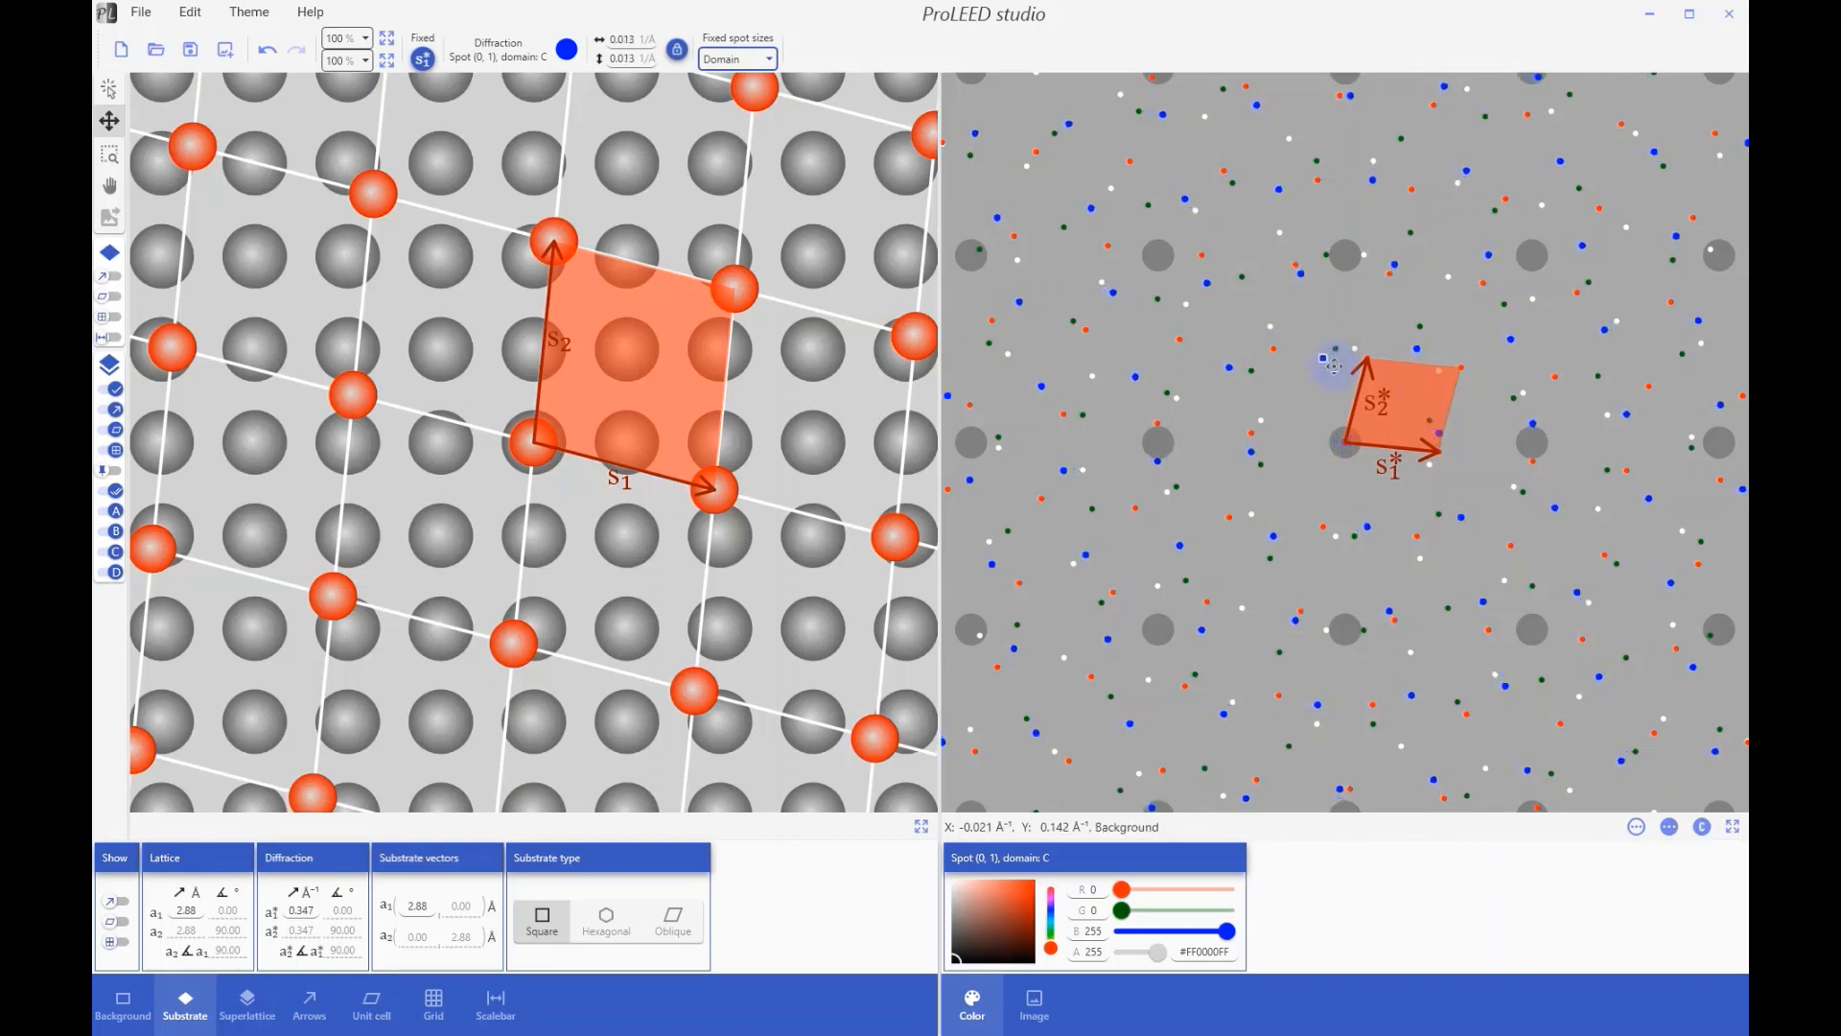
# Step: Set the fixed spot sizes to All mirrored and enlarge domain C spot (-1, 1) and its mirrored spots to 0.027 1/Å
pyautogui.click(741, 59)
pyautogui.click(744, 150)
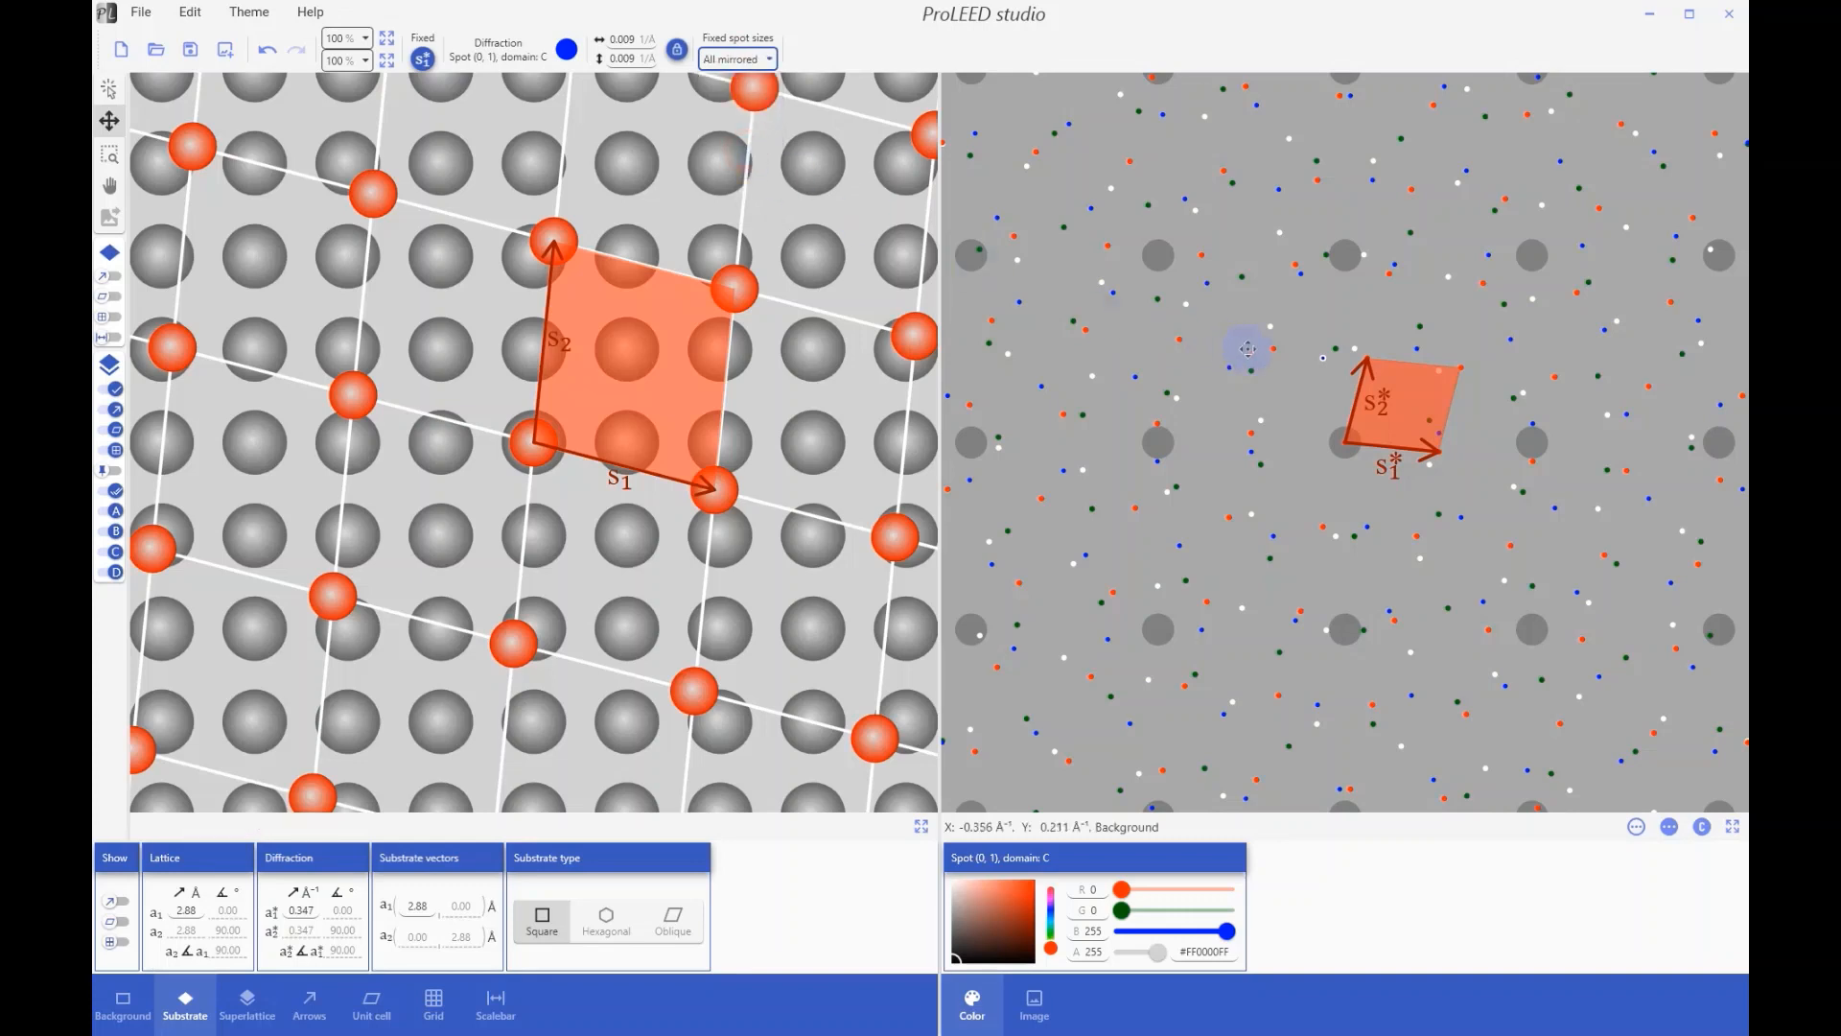
pyautogui.click(1417, 348)
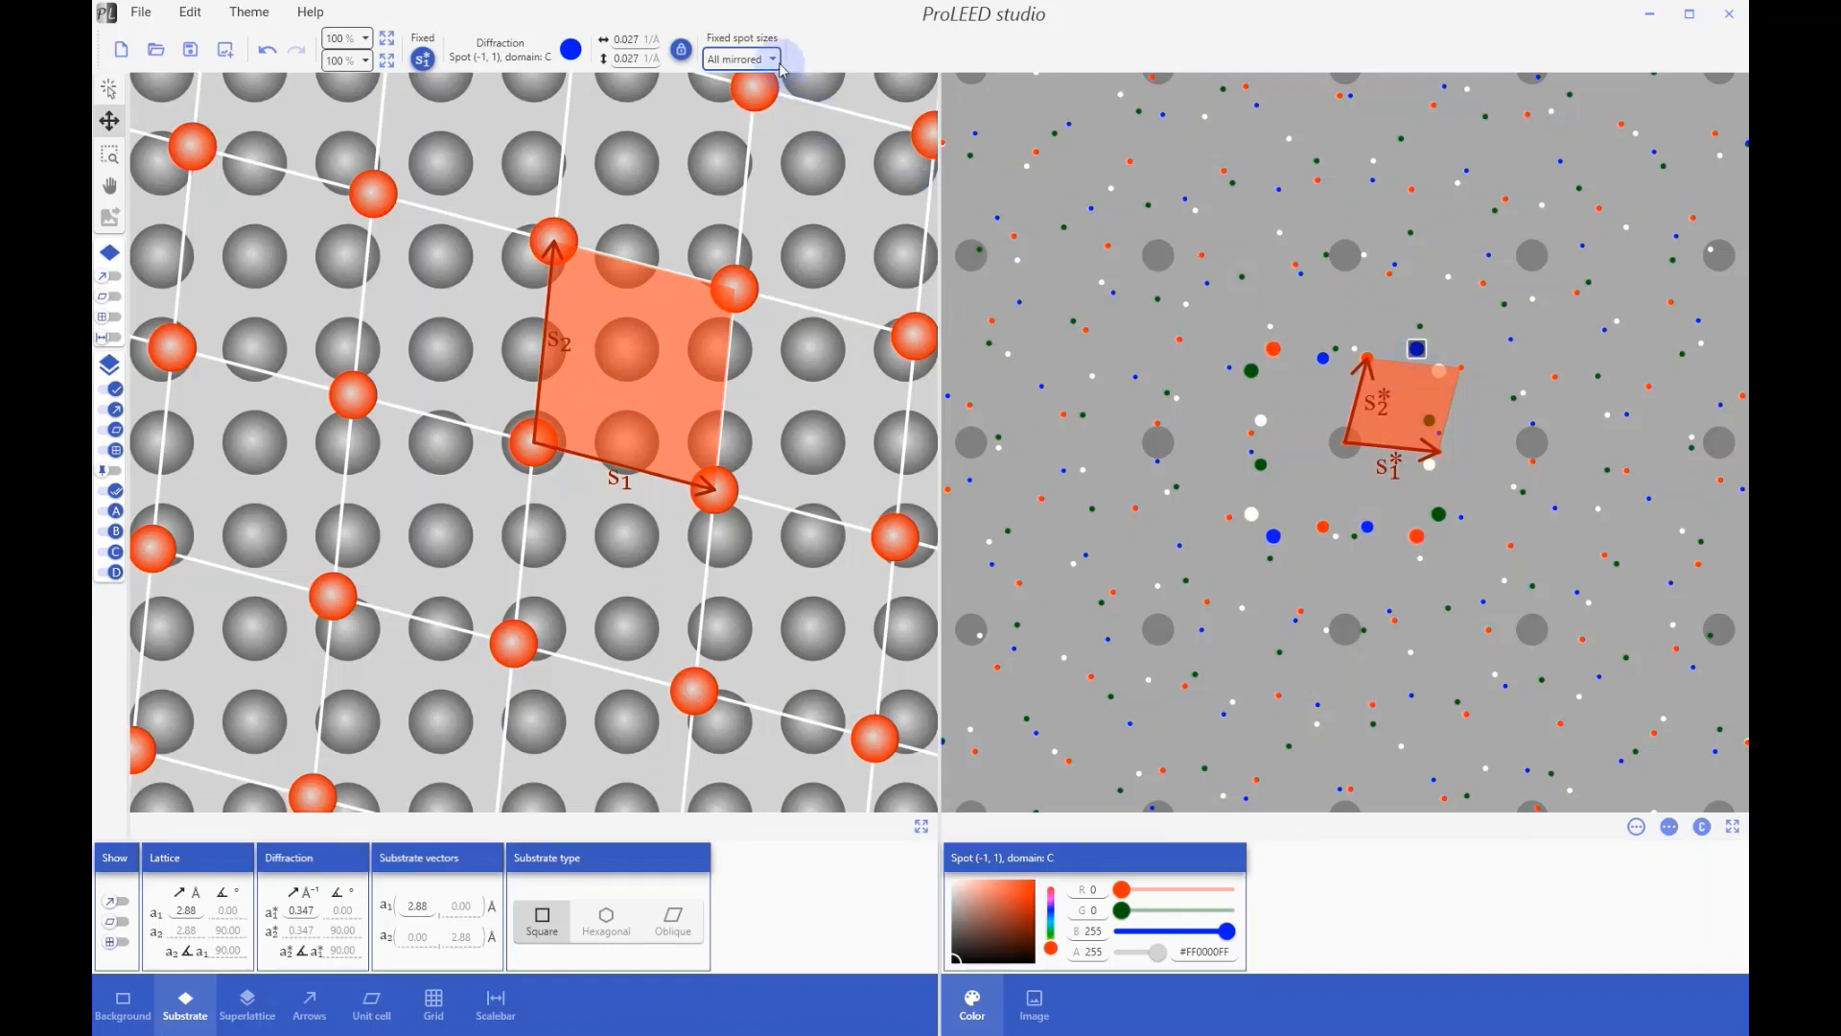
# Step: Resize domain B spot (1, 1) with fixed spot sizes set to Individual, and finally set to None with a size of 0.015 1/Å
pyautogui.click(741, 58)
pyautogui.click(746, 176)
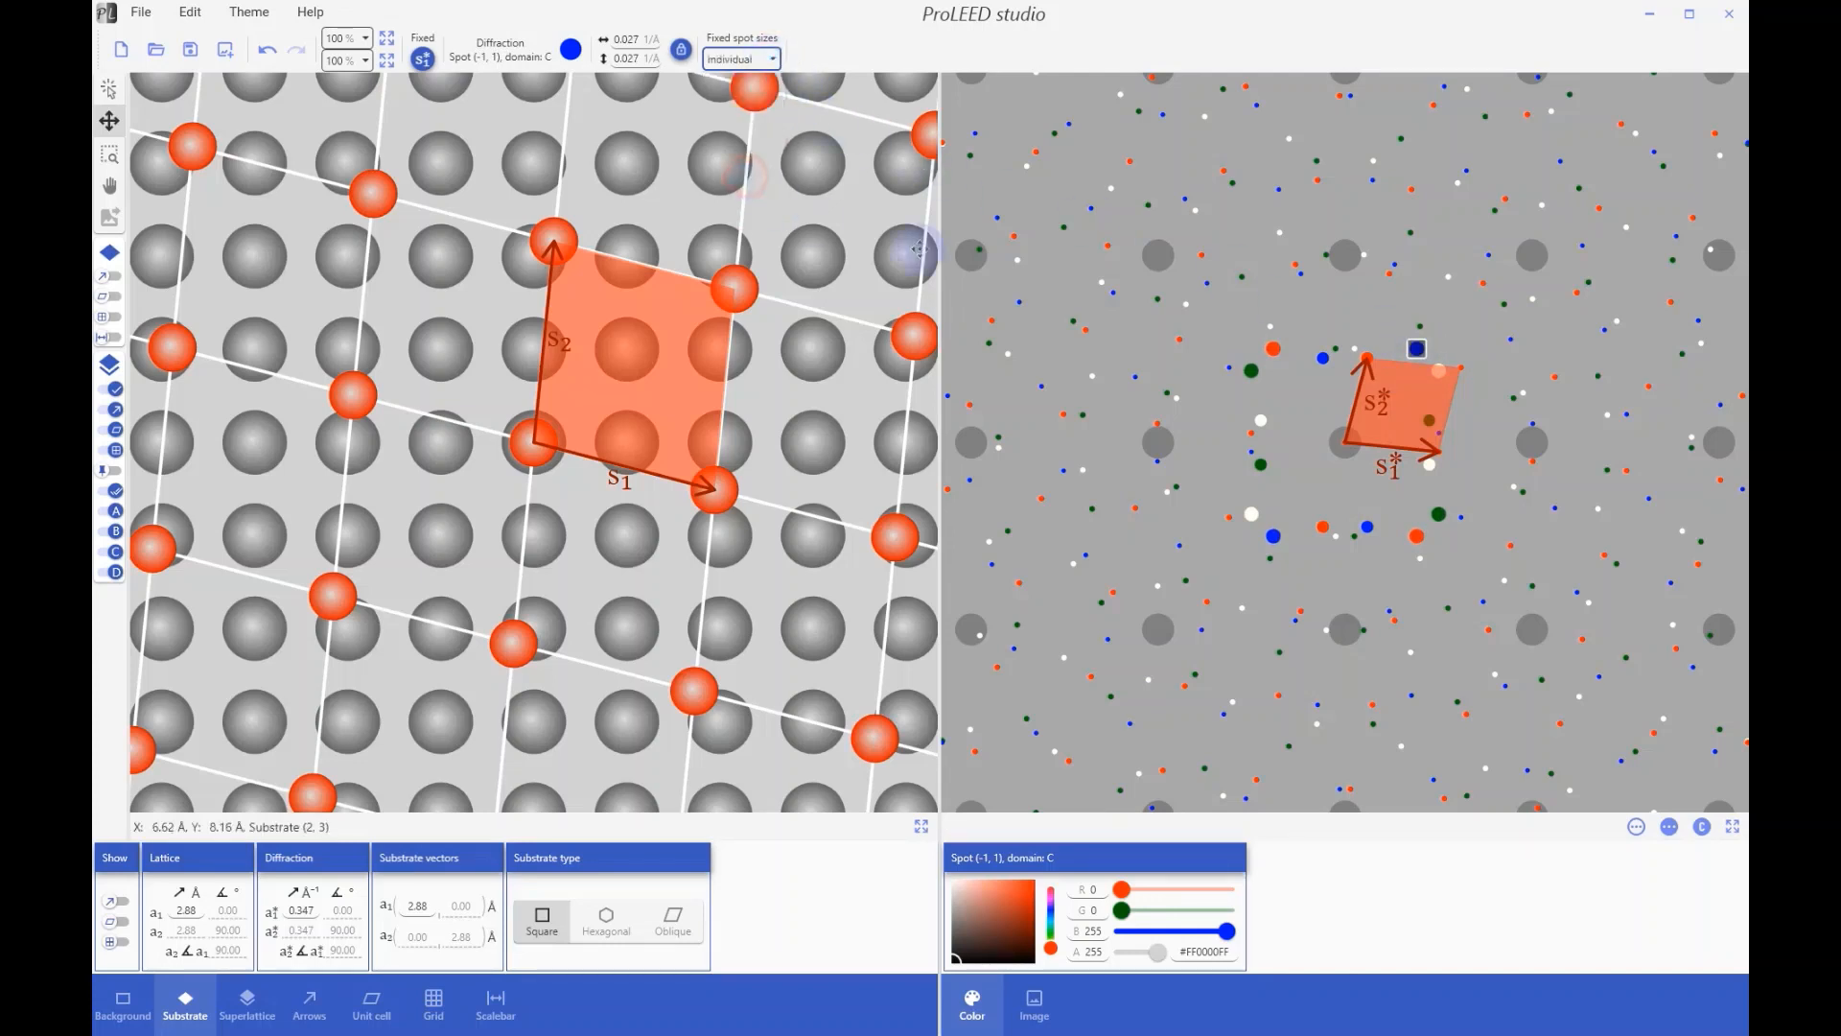
pyautogui.click(1271, 326)
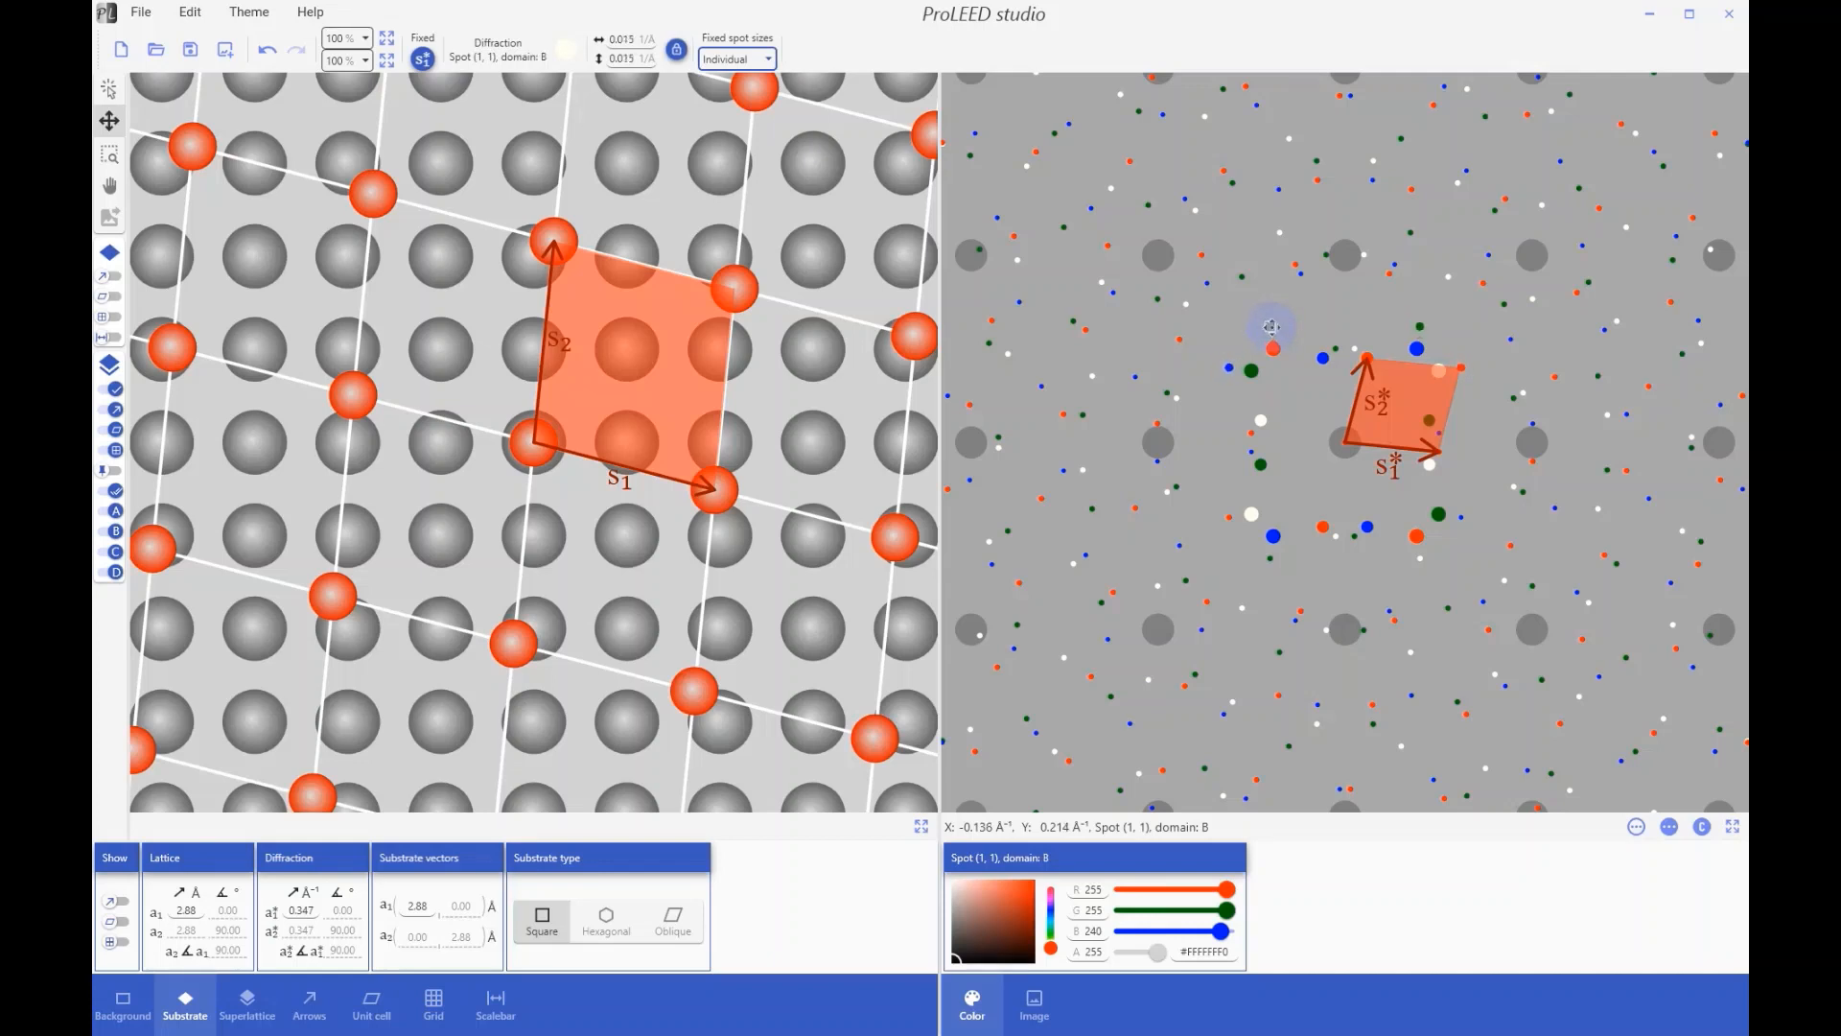
pyautogui.click(753, 58)
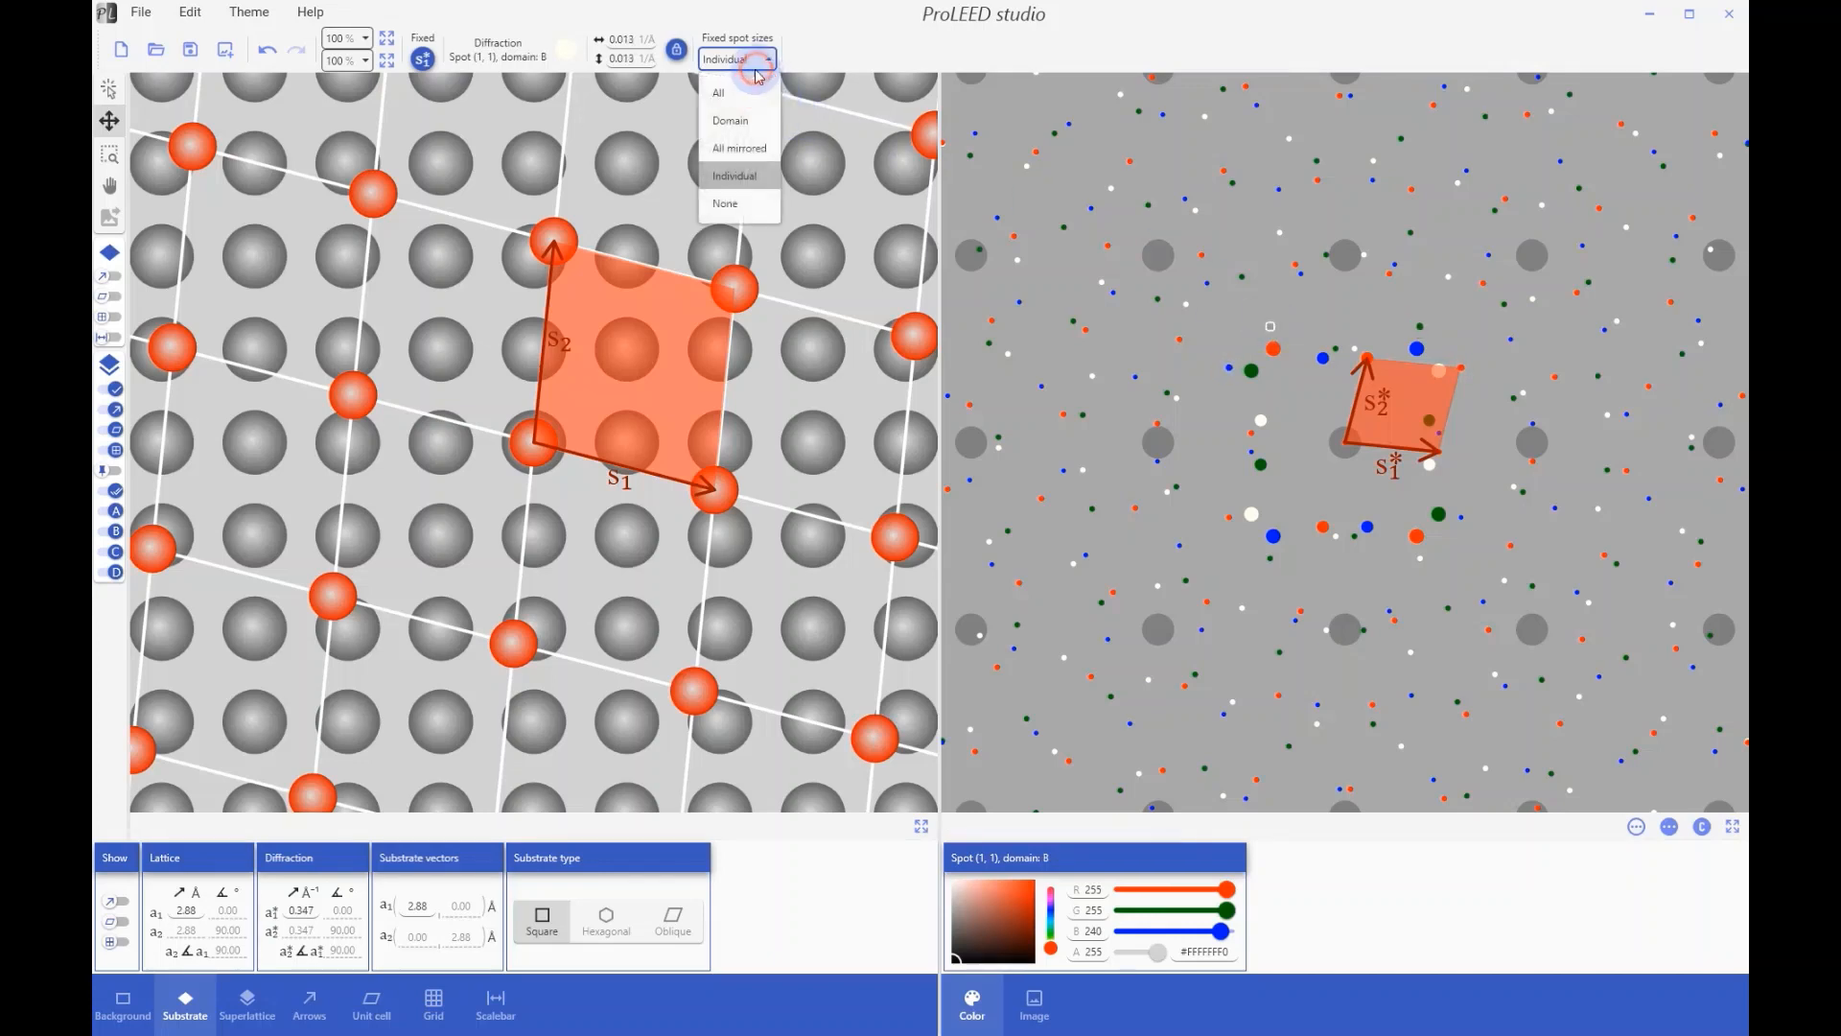
pyautogui.click(737, 196)
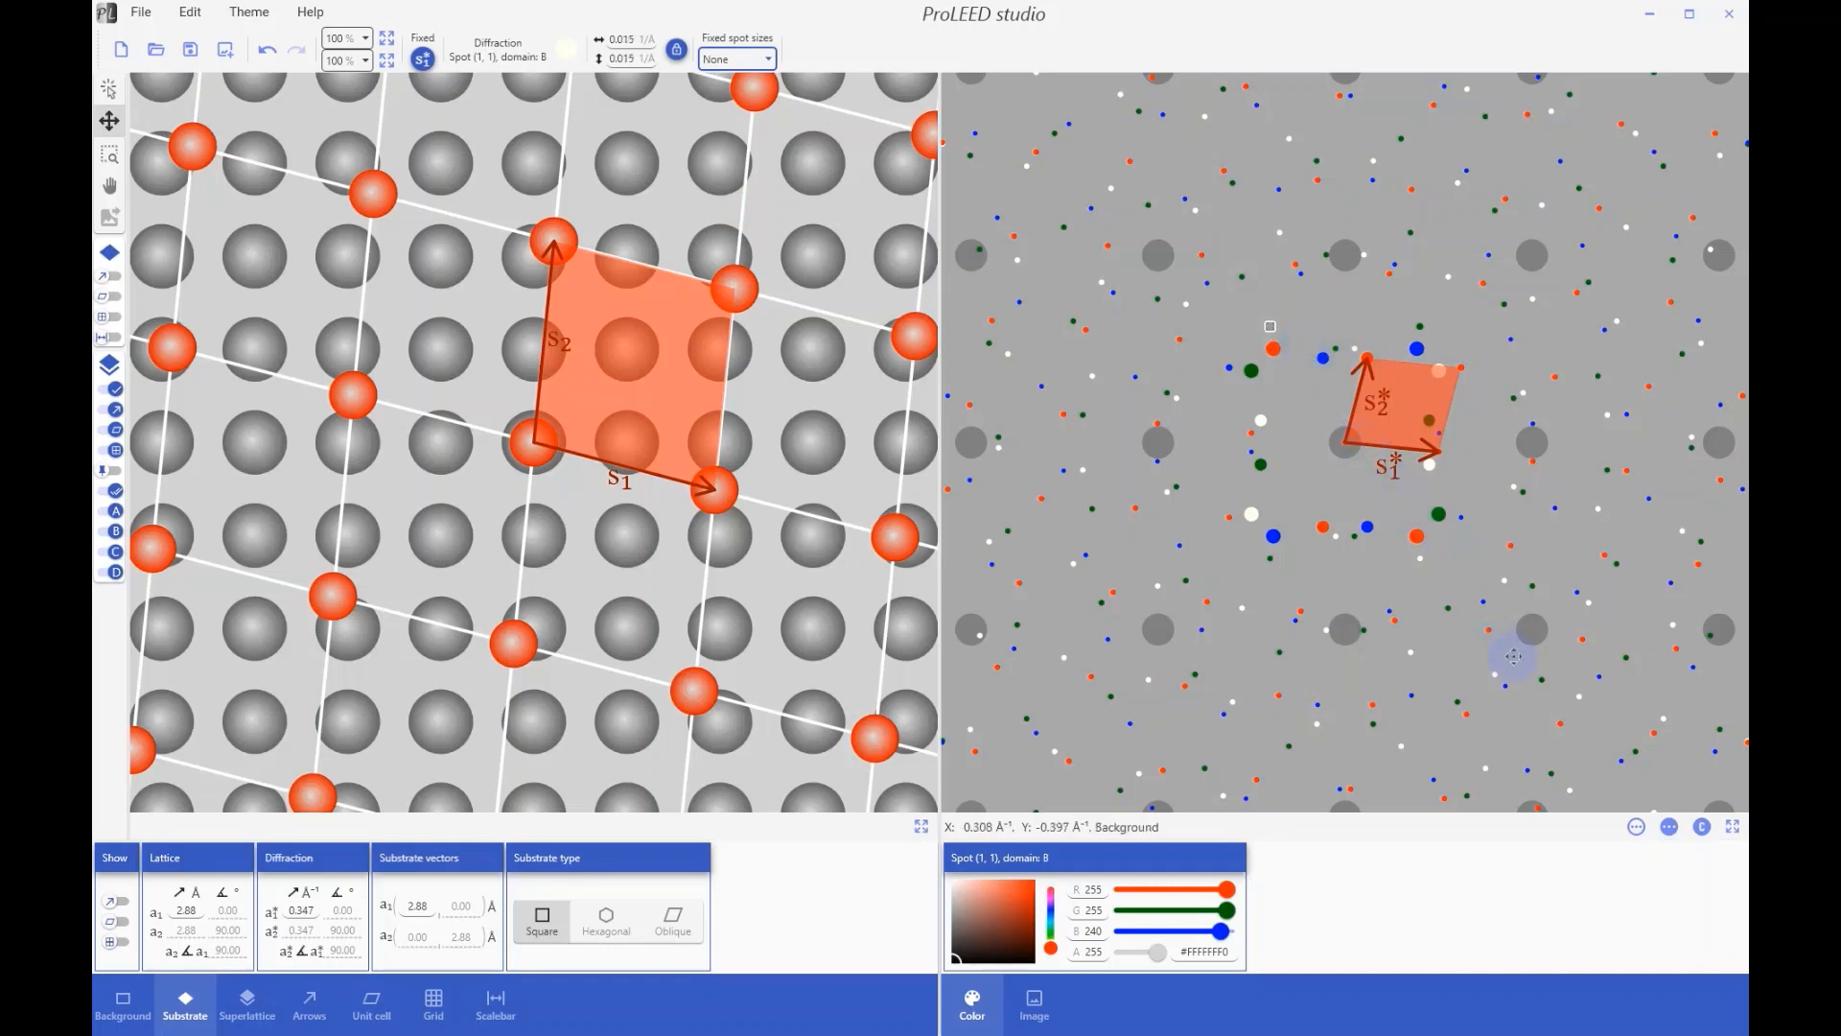
# Step: Preview the diffraction pattern in black on white and in white on black, and restore its original colours
pyautogui.click(1637, 826)
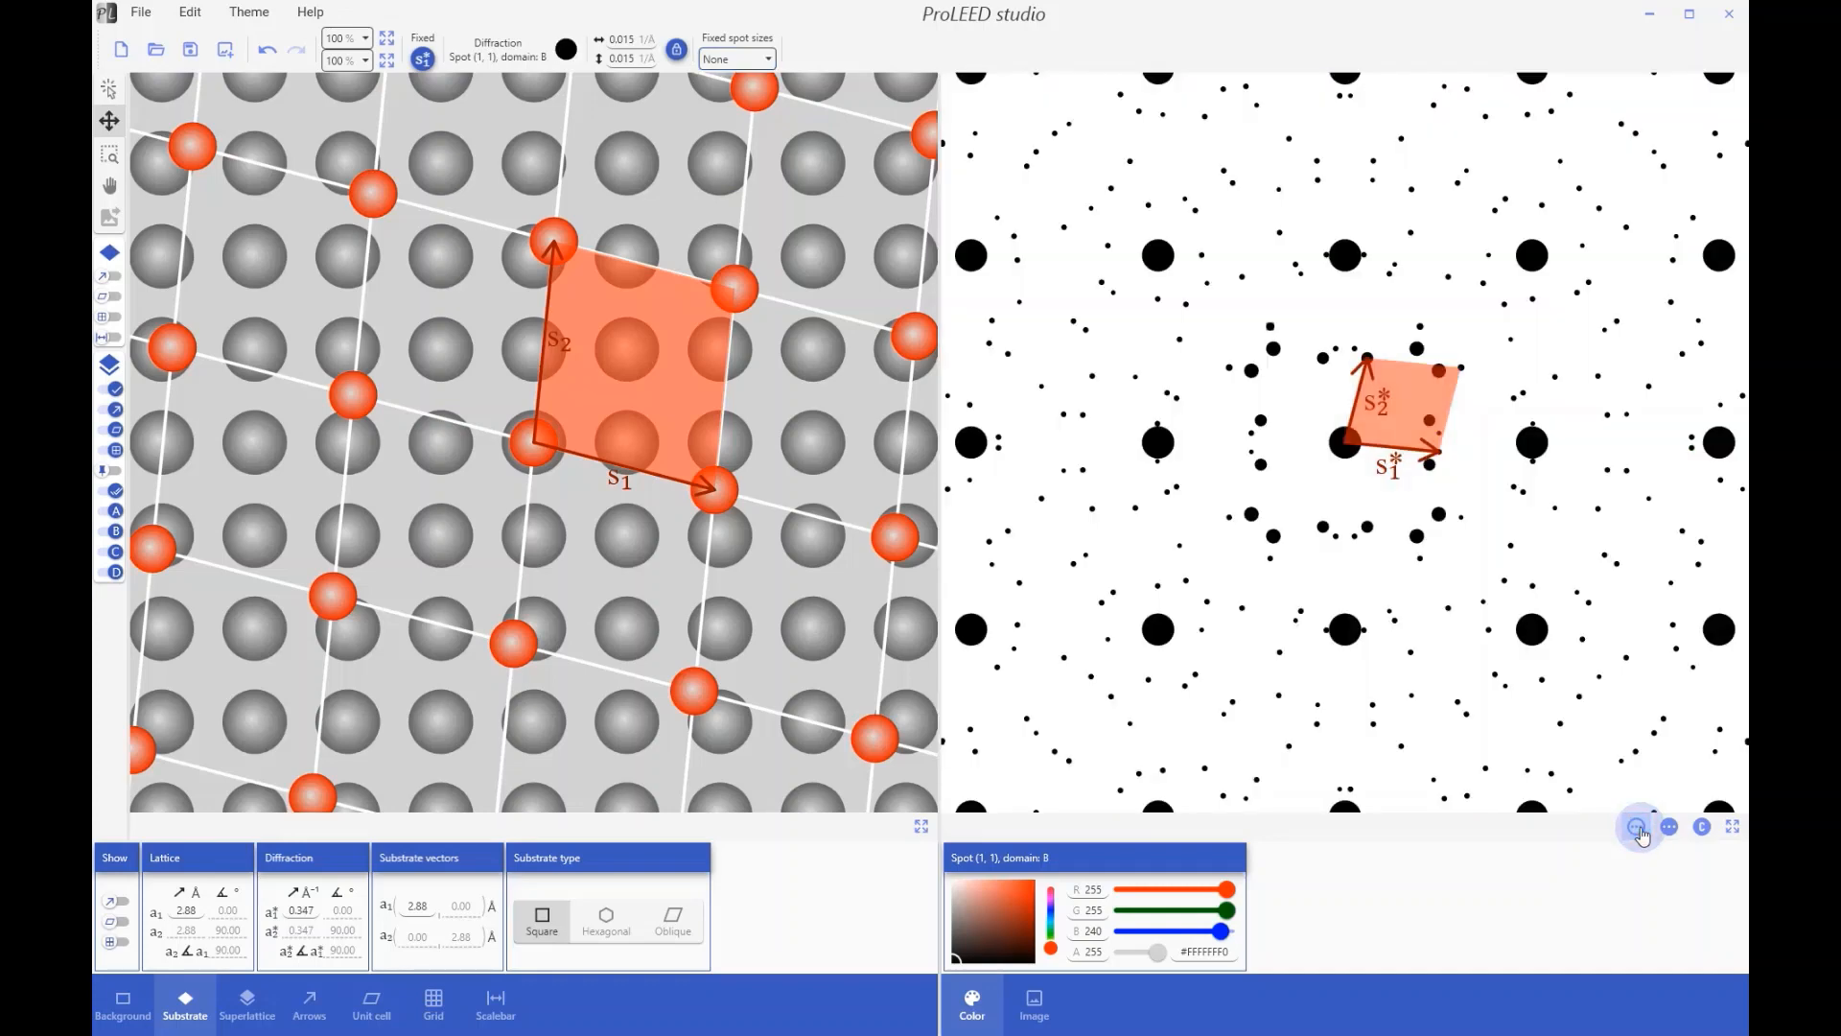
pyautogui.click(1668, 831)
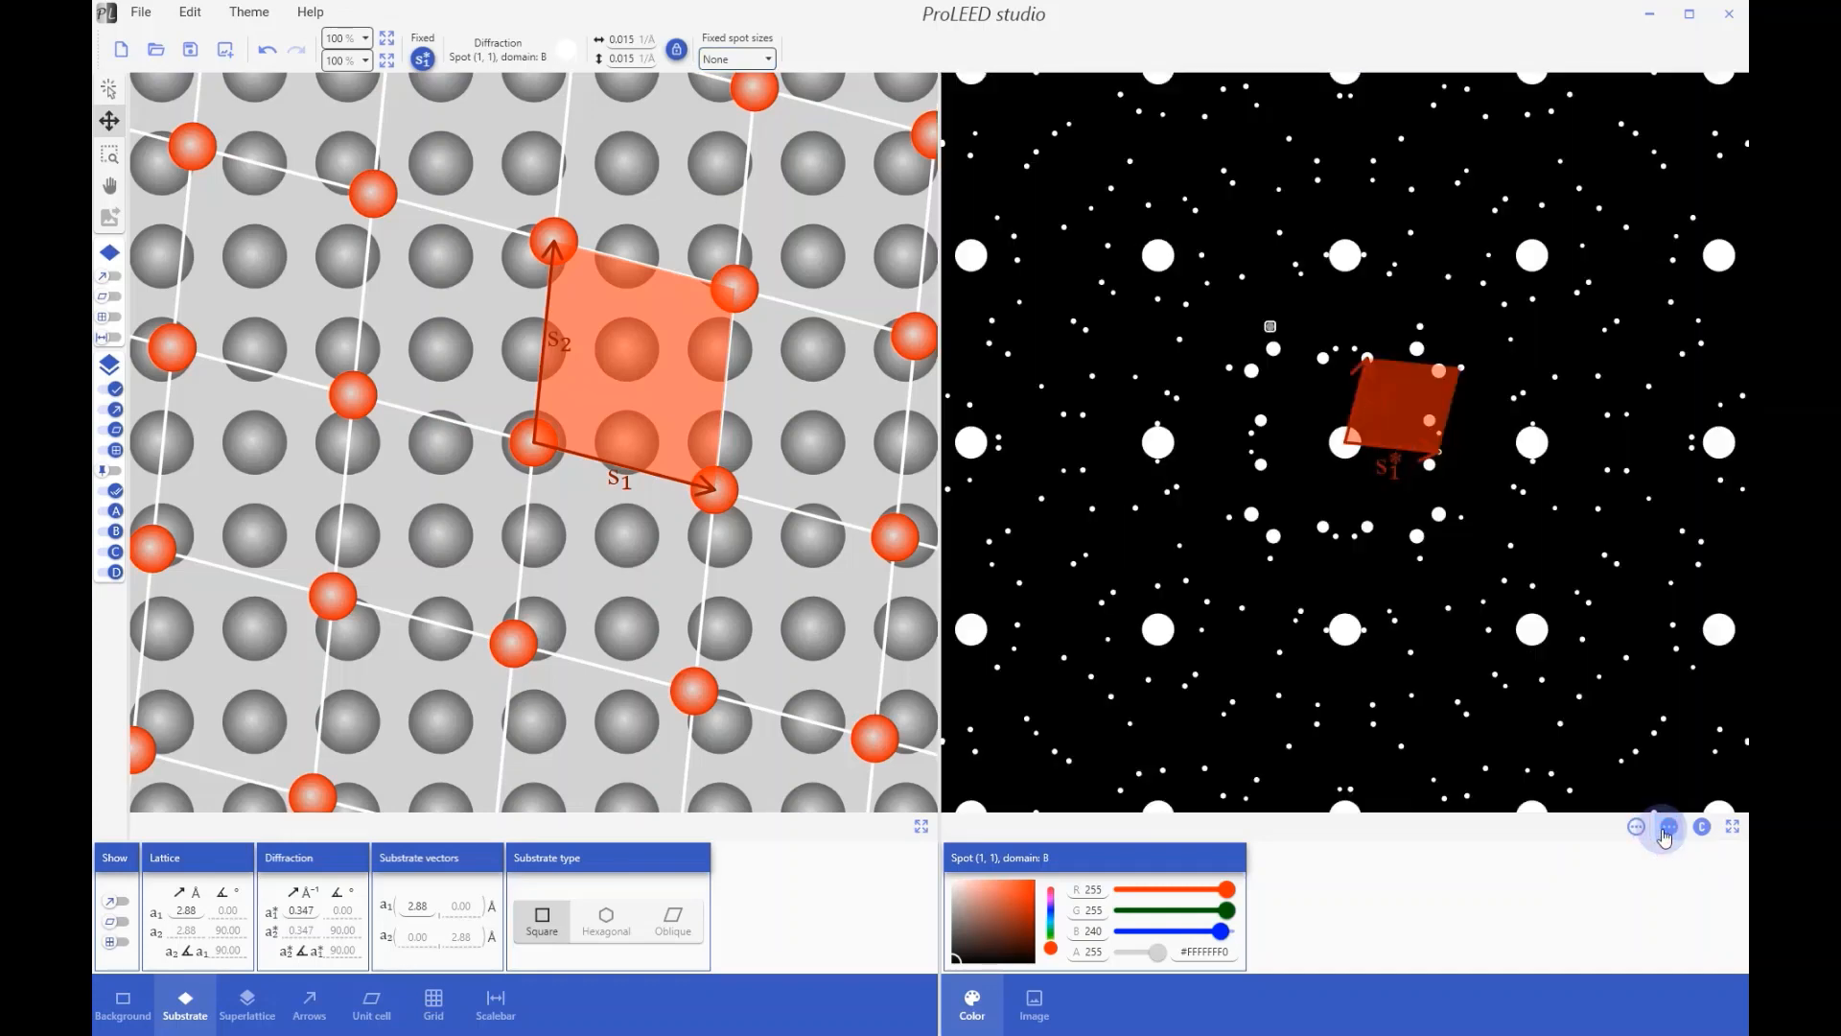
pyautogui.click(1701, 828)
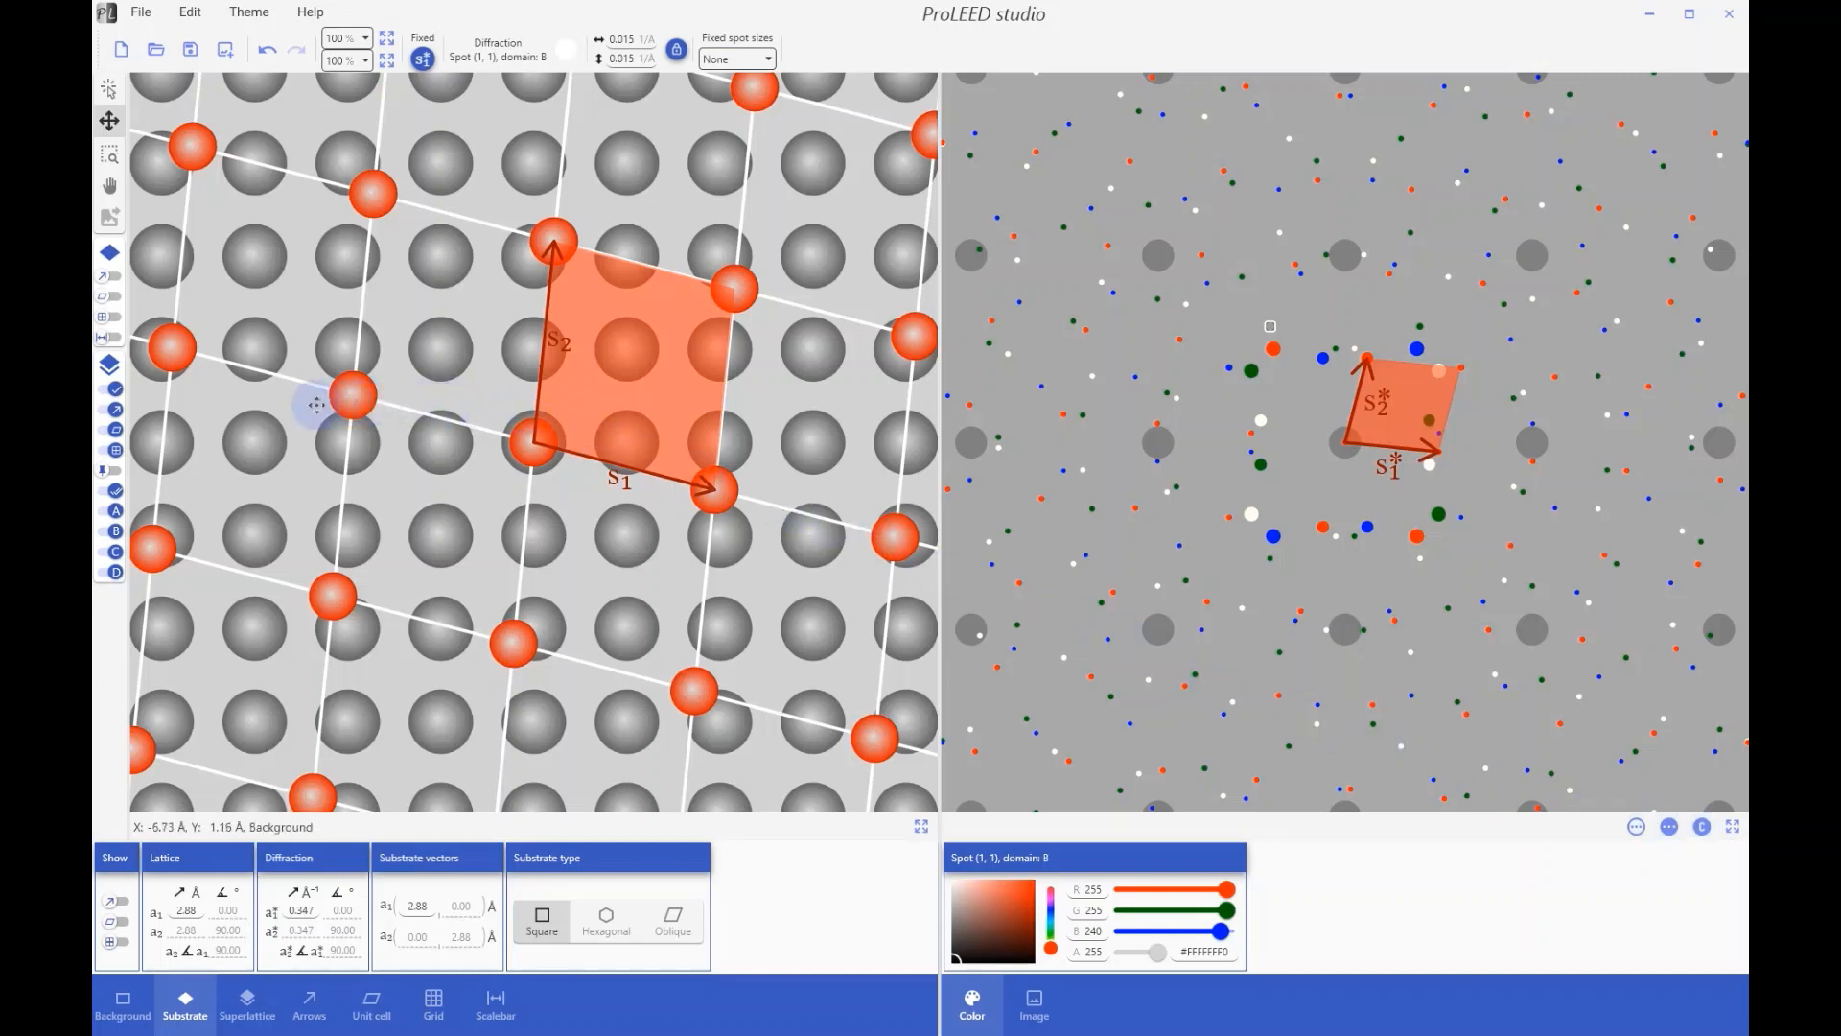
# Step: Turn on superlattice snapping and move superlattice atoms (0, 1) and (2, 0) onto substrate atoms to reshape the superlattice
pyautogui.click(116, 474)
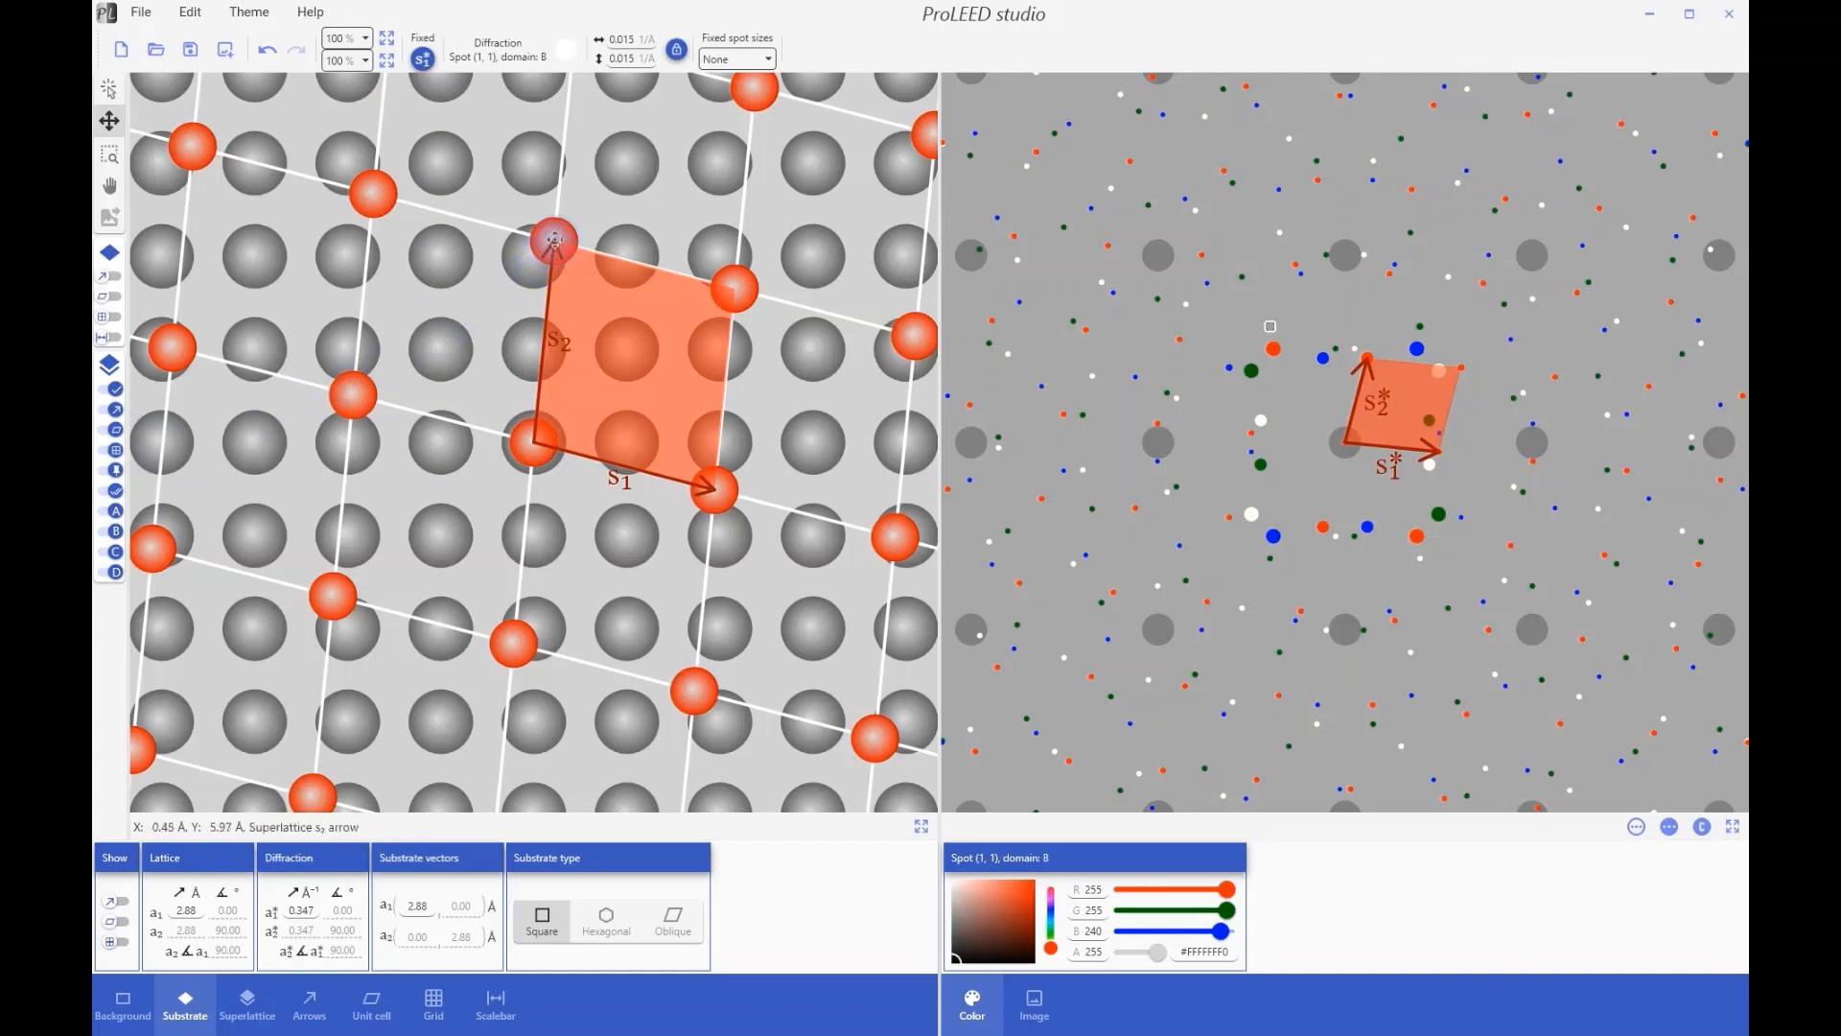
pyautogui.moveTo(553, 243); pyautogui.dragTo(558, 230)
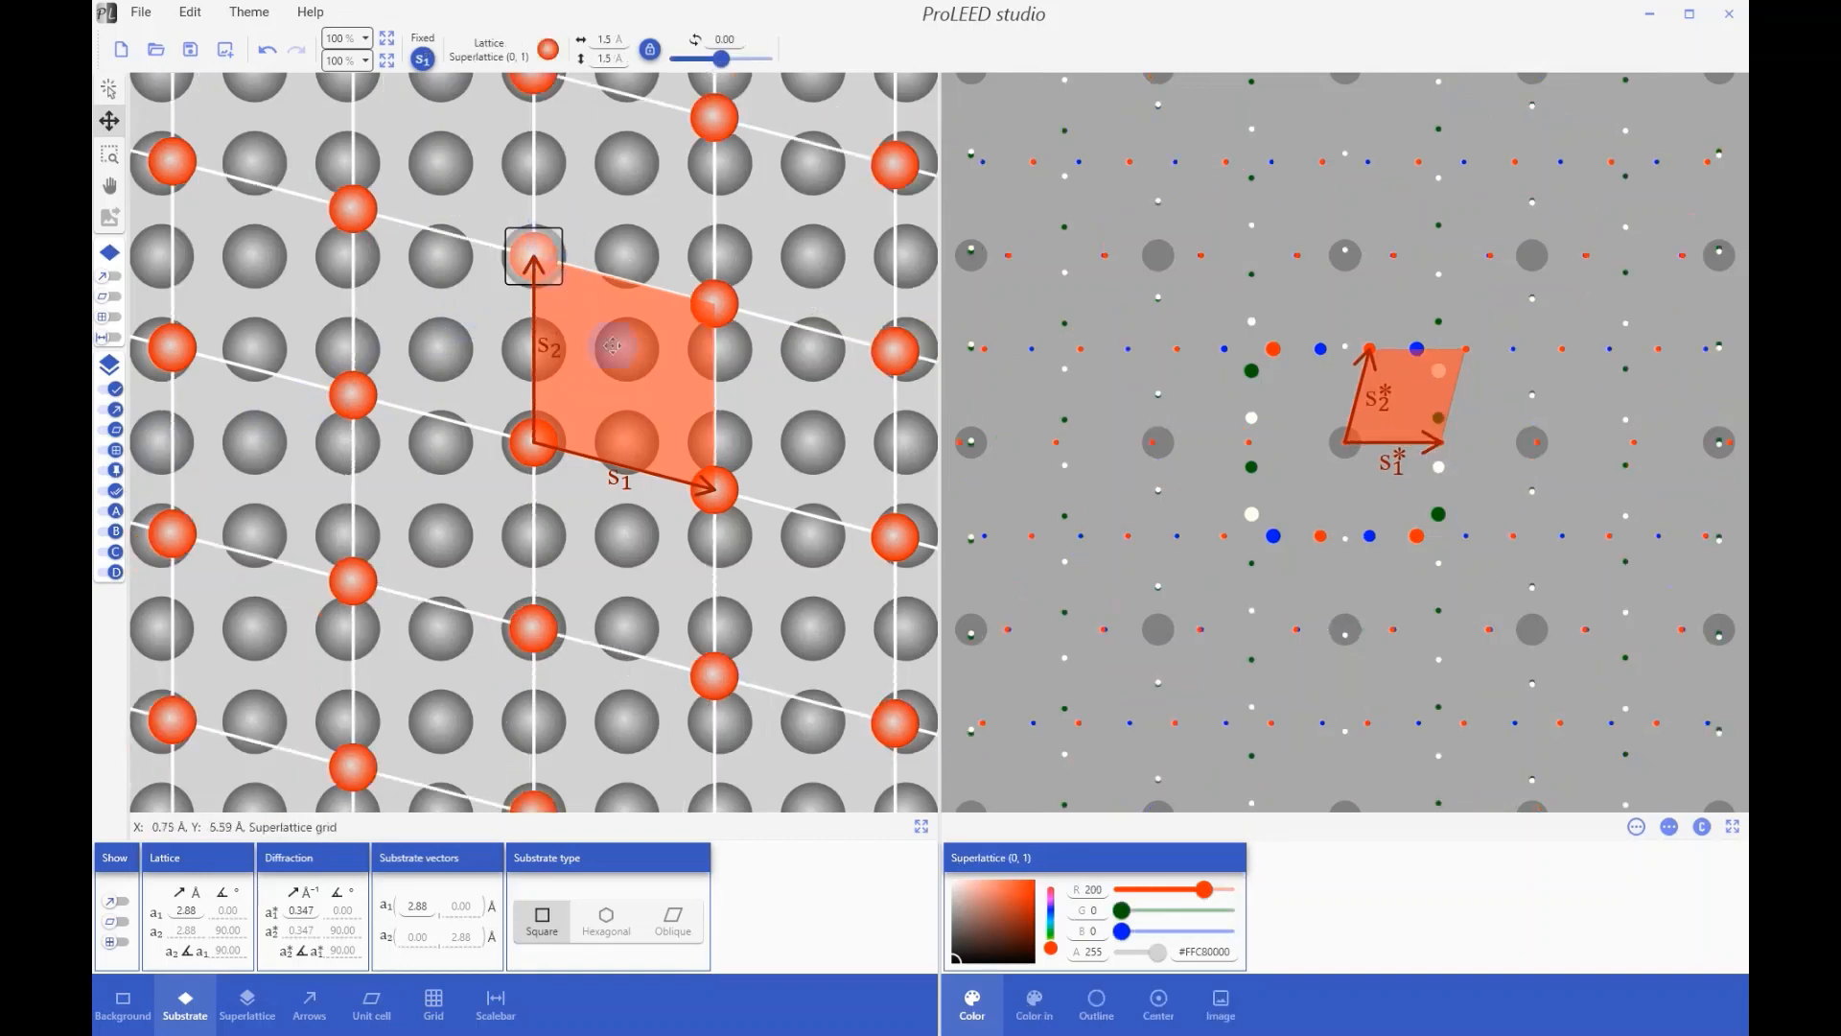
pyautogui.moveTo(719, 488); pyautogui.dragTo(794, 535)
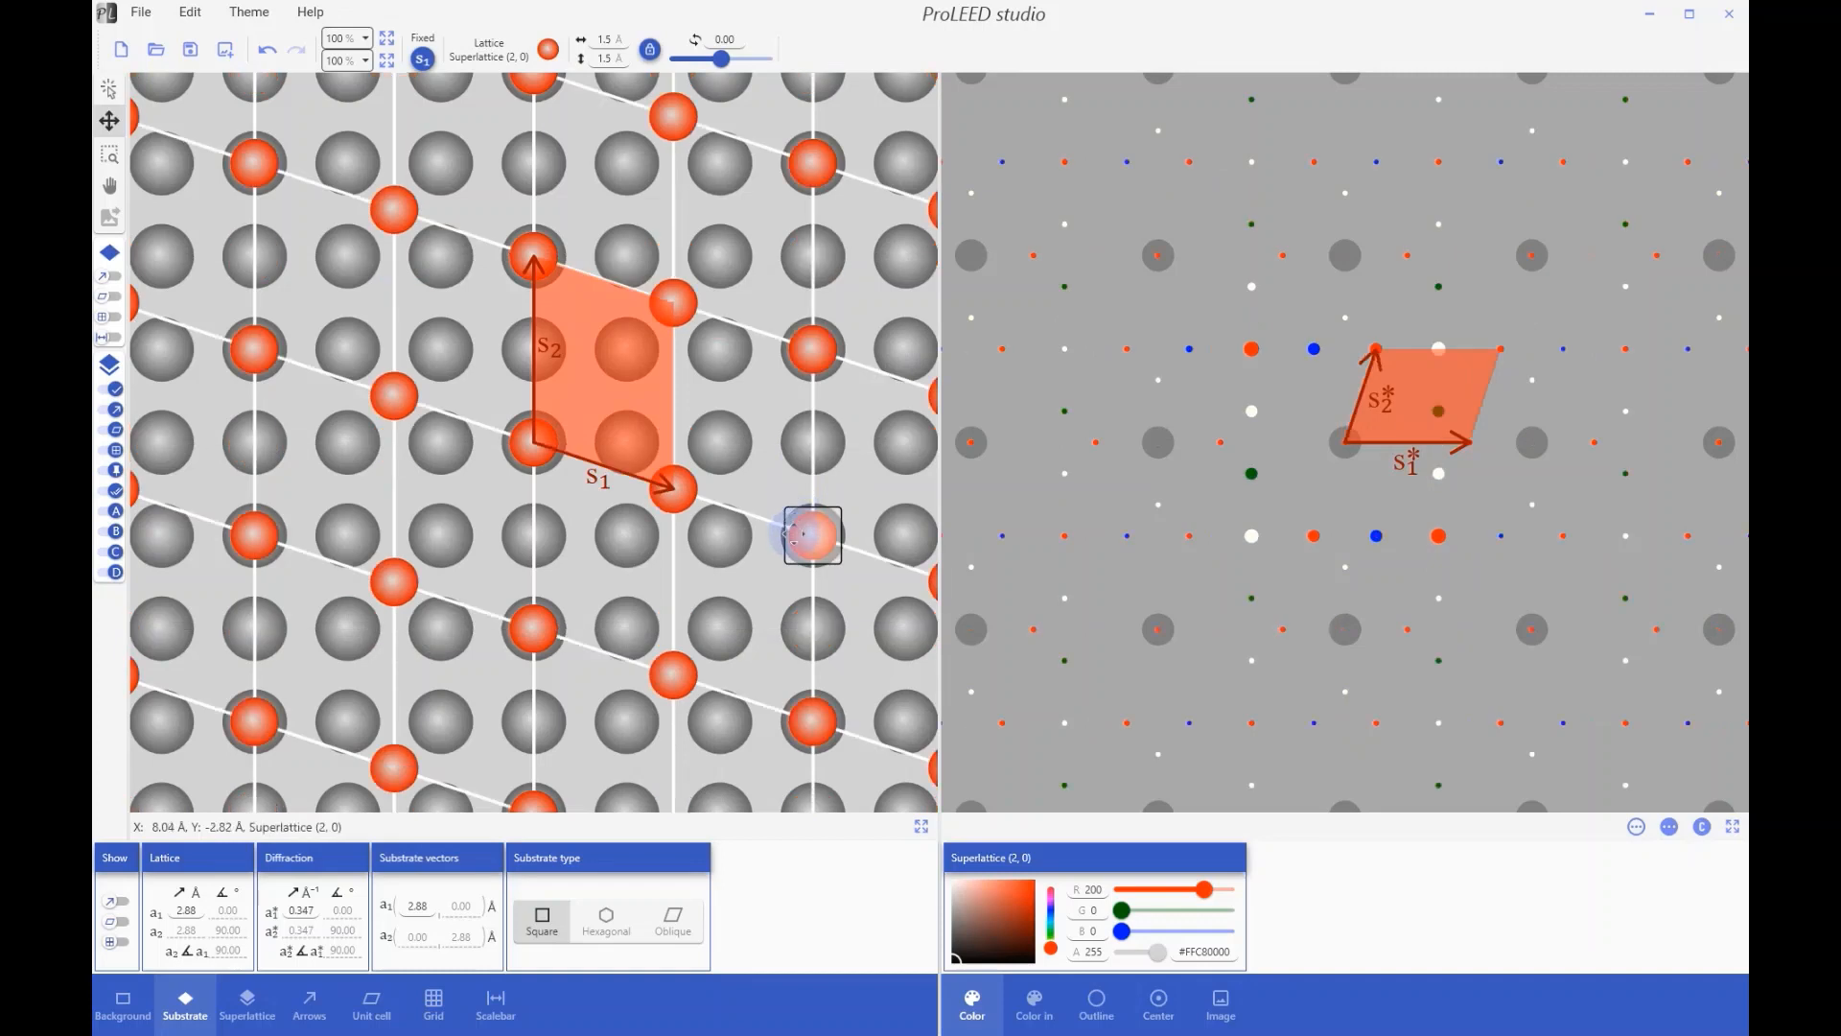
pyautogui.moveTo(534, 255); pyautogui.dragTo(626, 257)
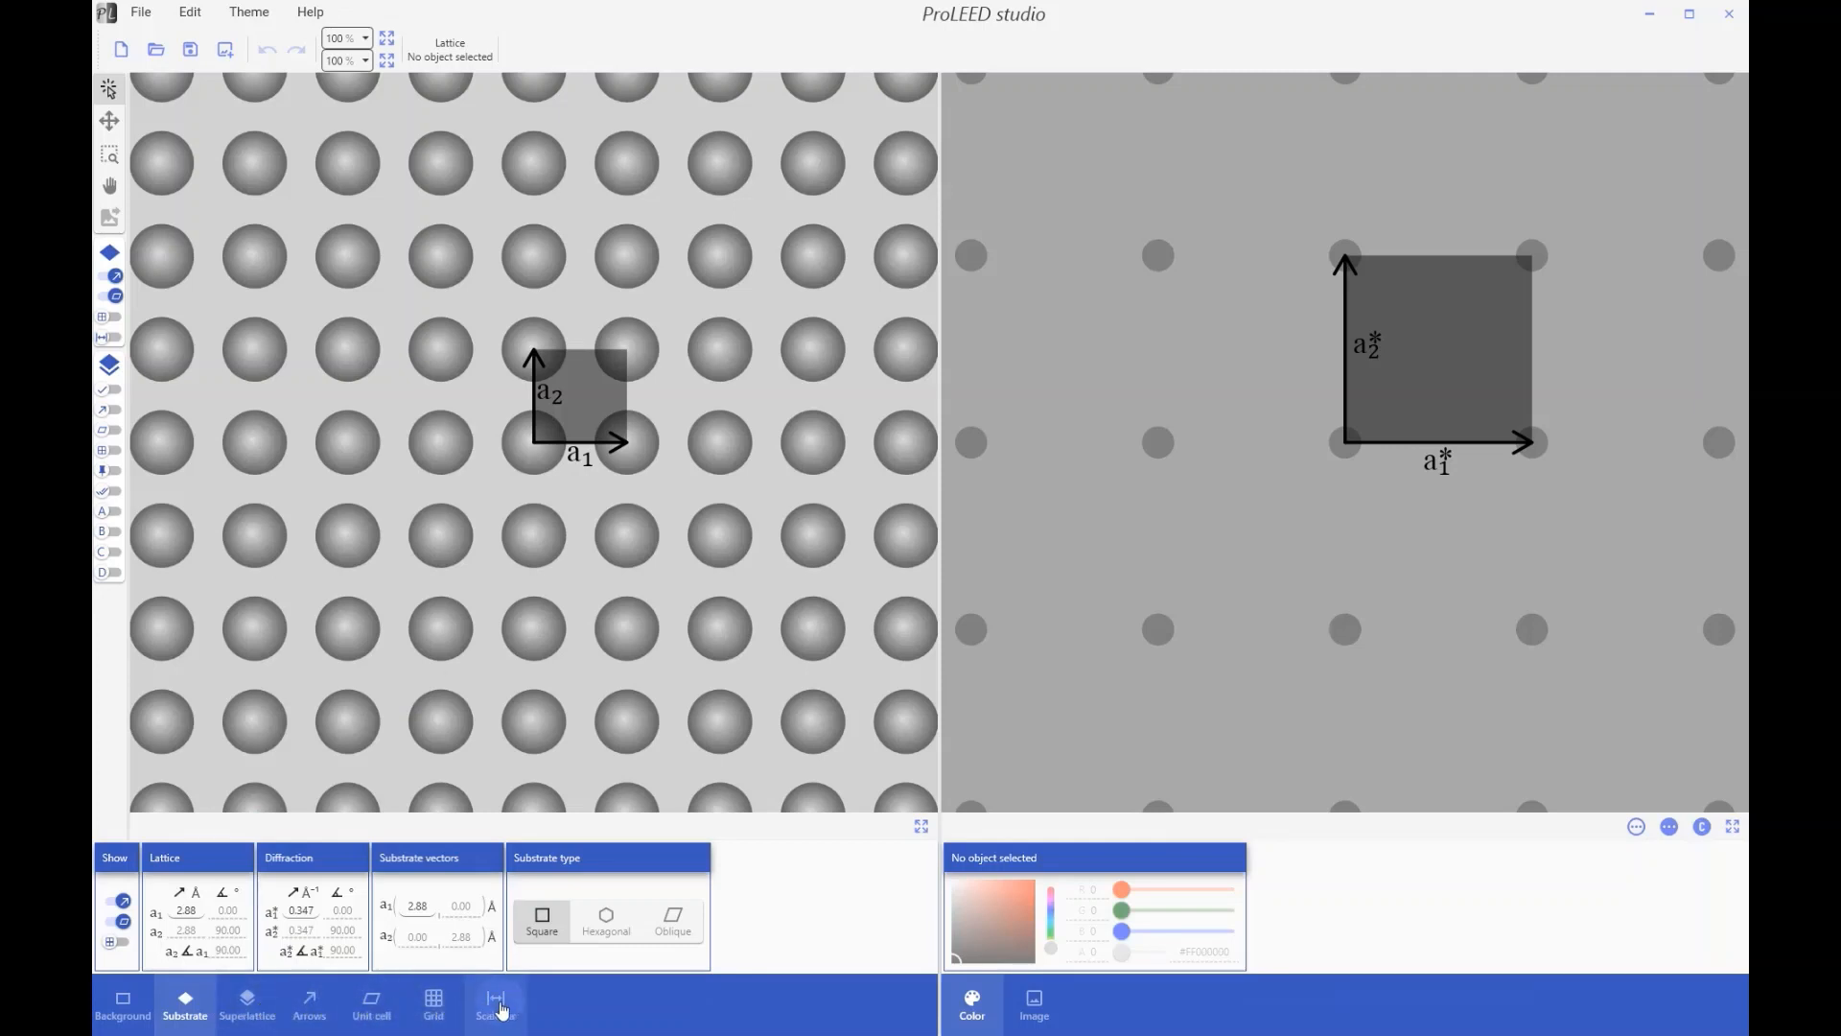
# Step: Zoom the lattice view to 50 % and set the lattice background size to 100 Å
pyautogui.click(129, 1003)
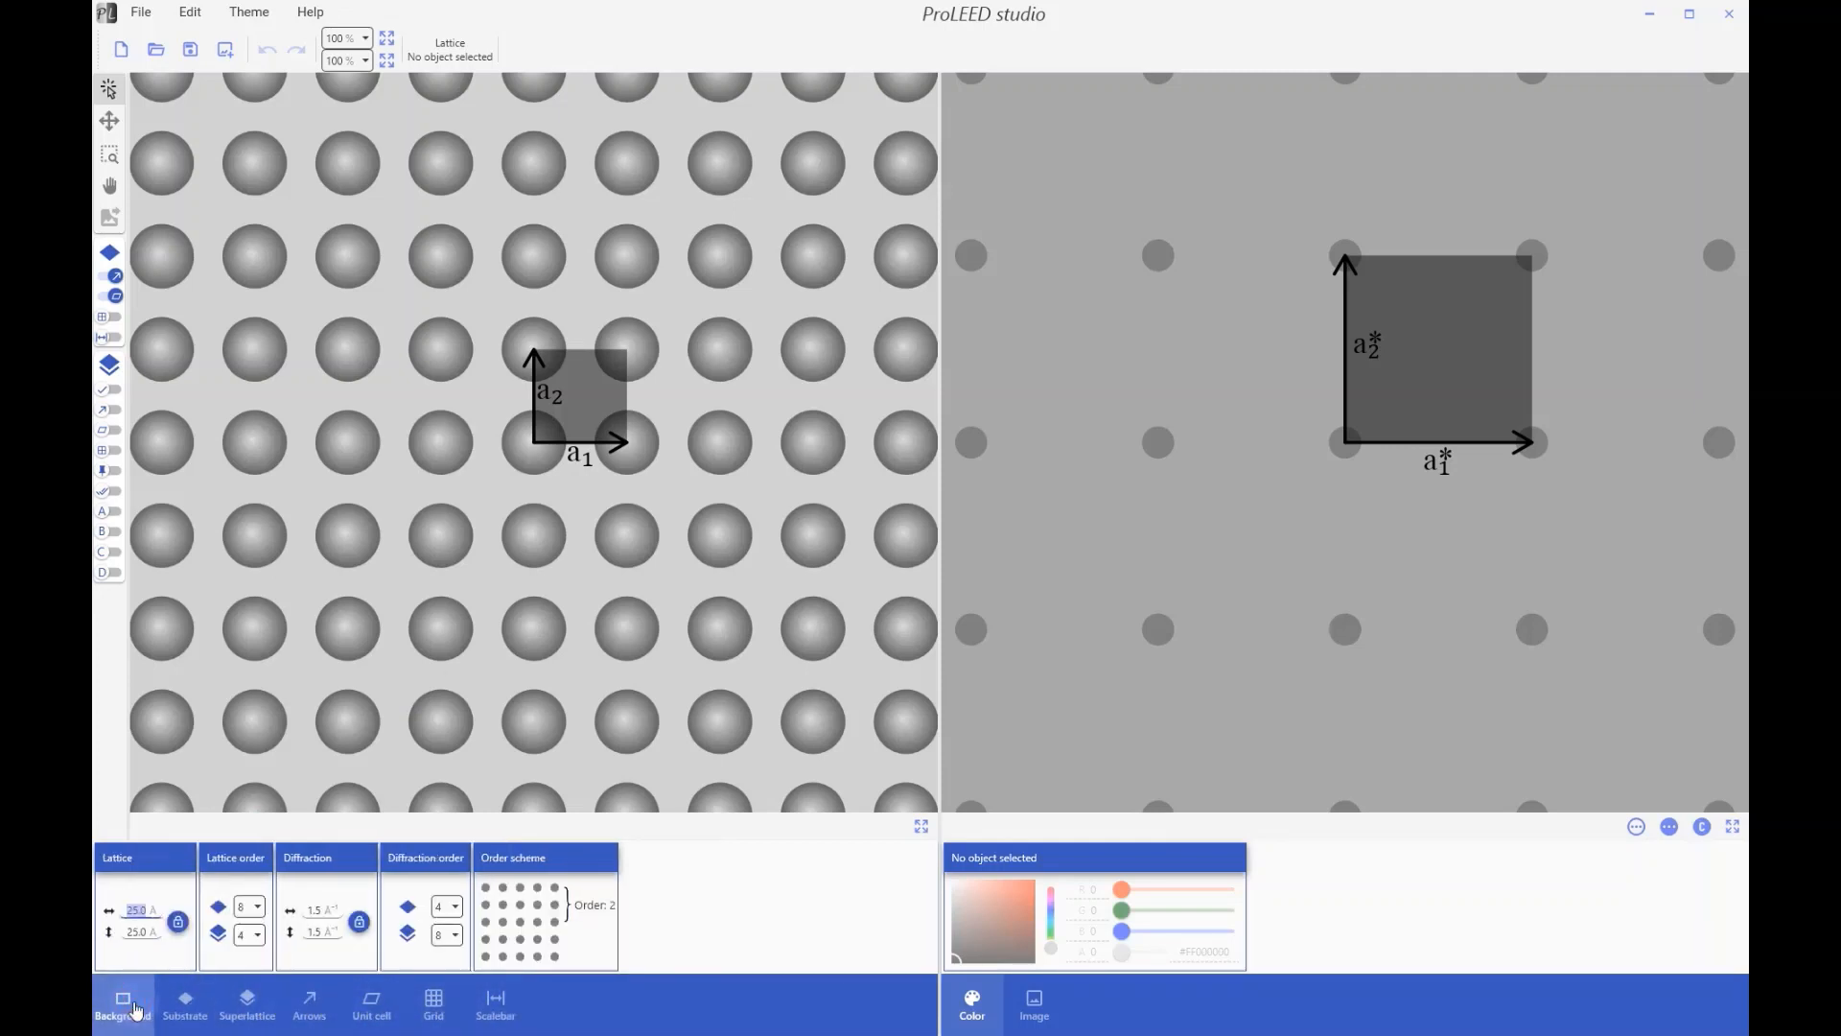
pyautogui.click(362, 38)
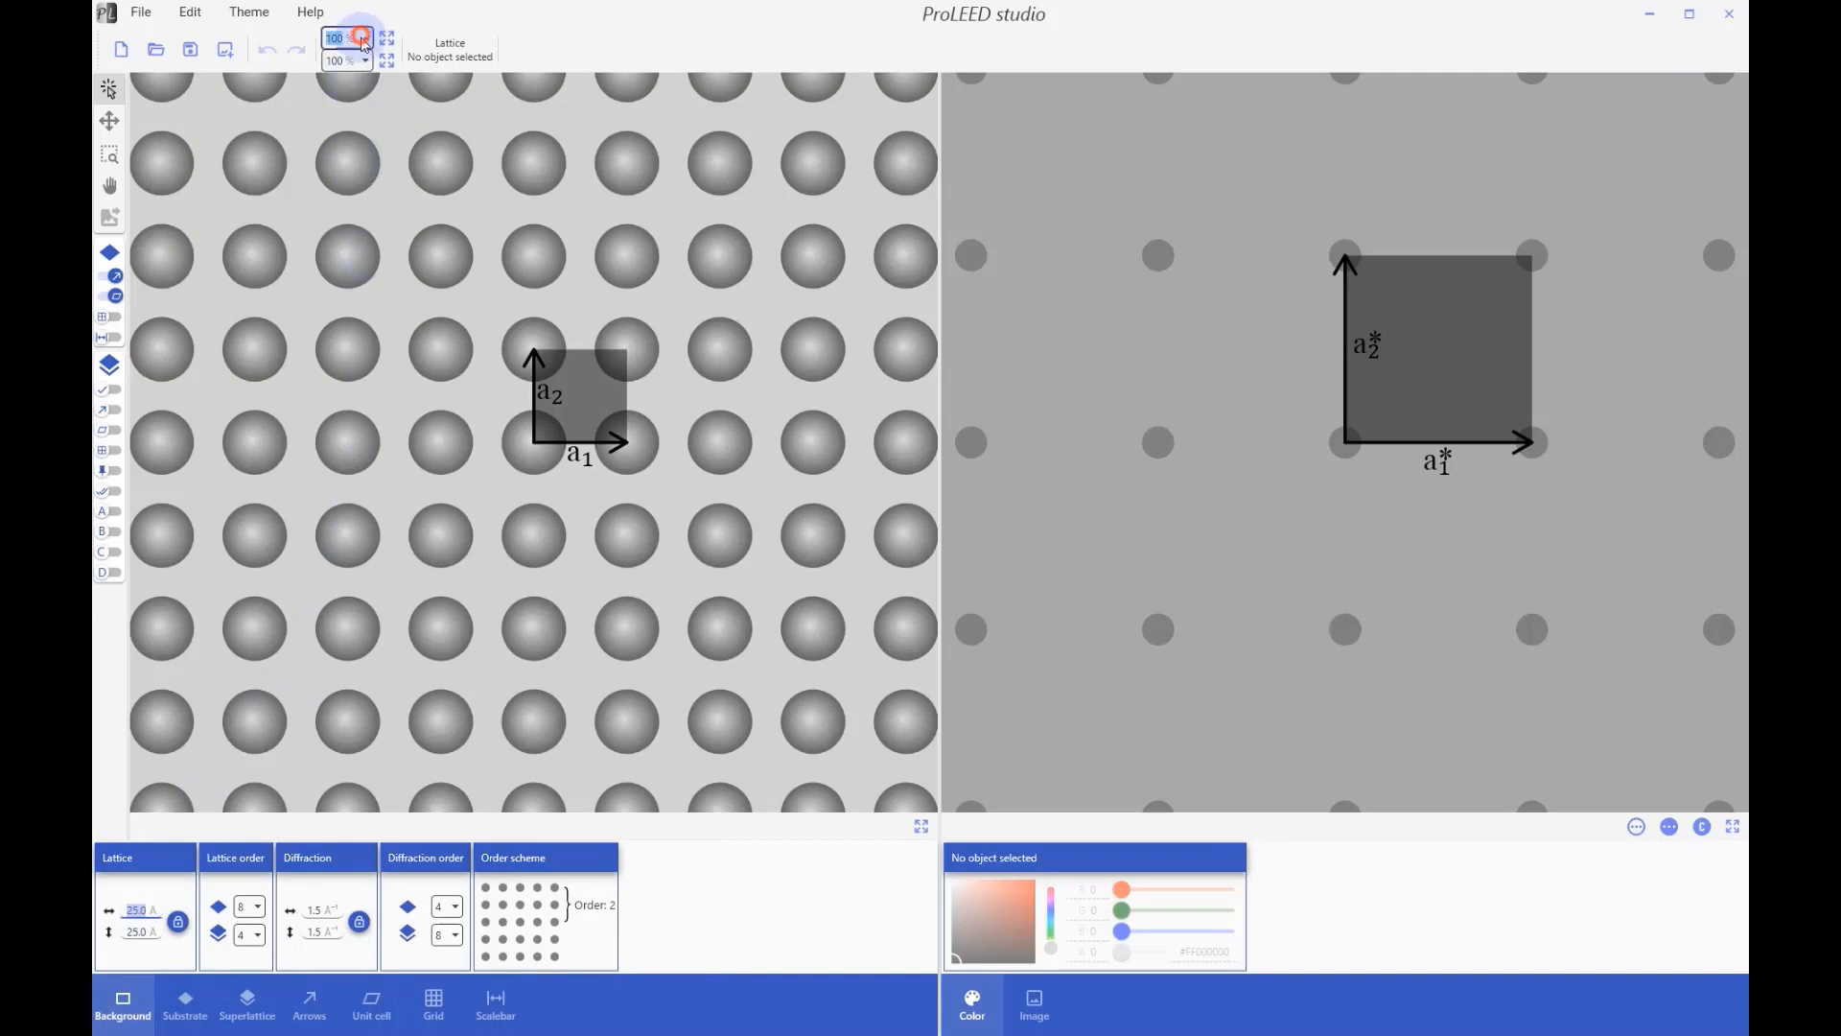
pyautogui.click(349, 73)
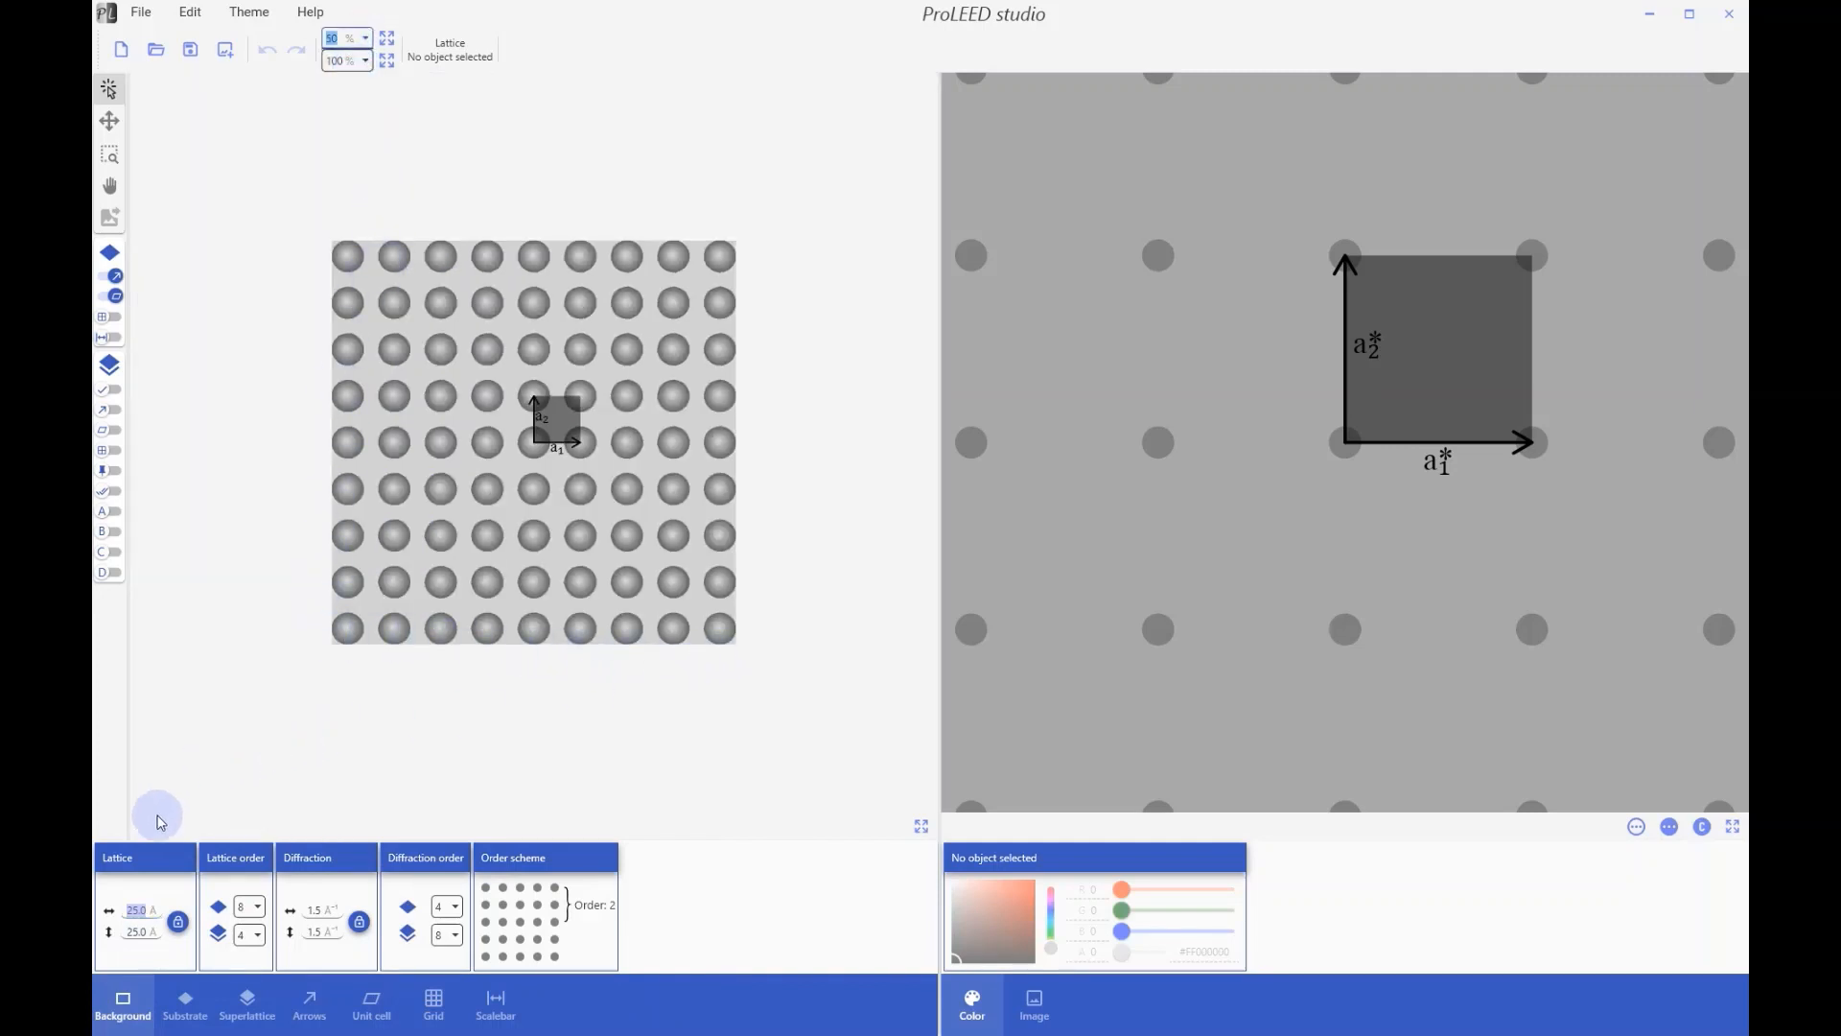
pyautogui.click(137, 911)
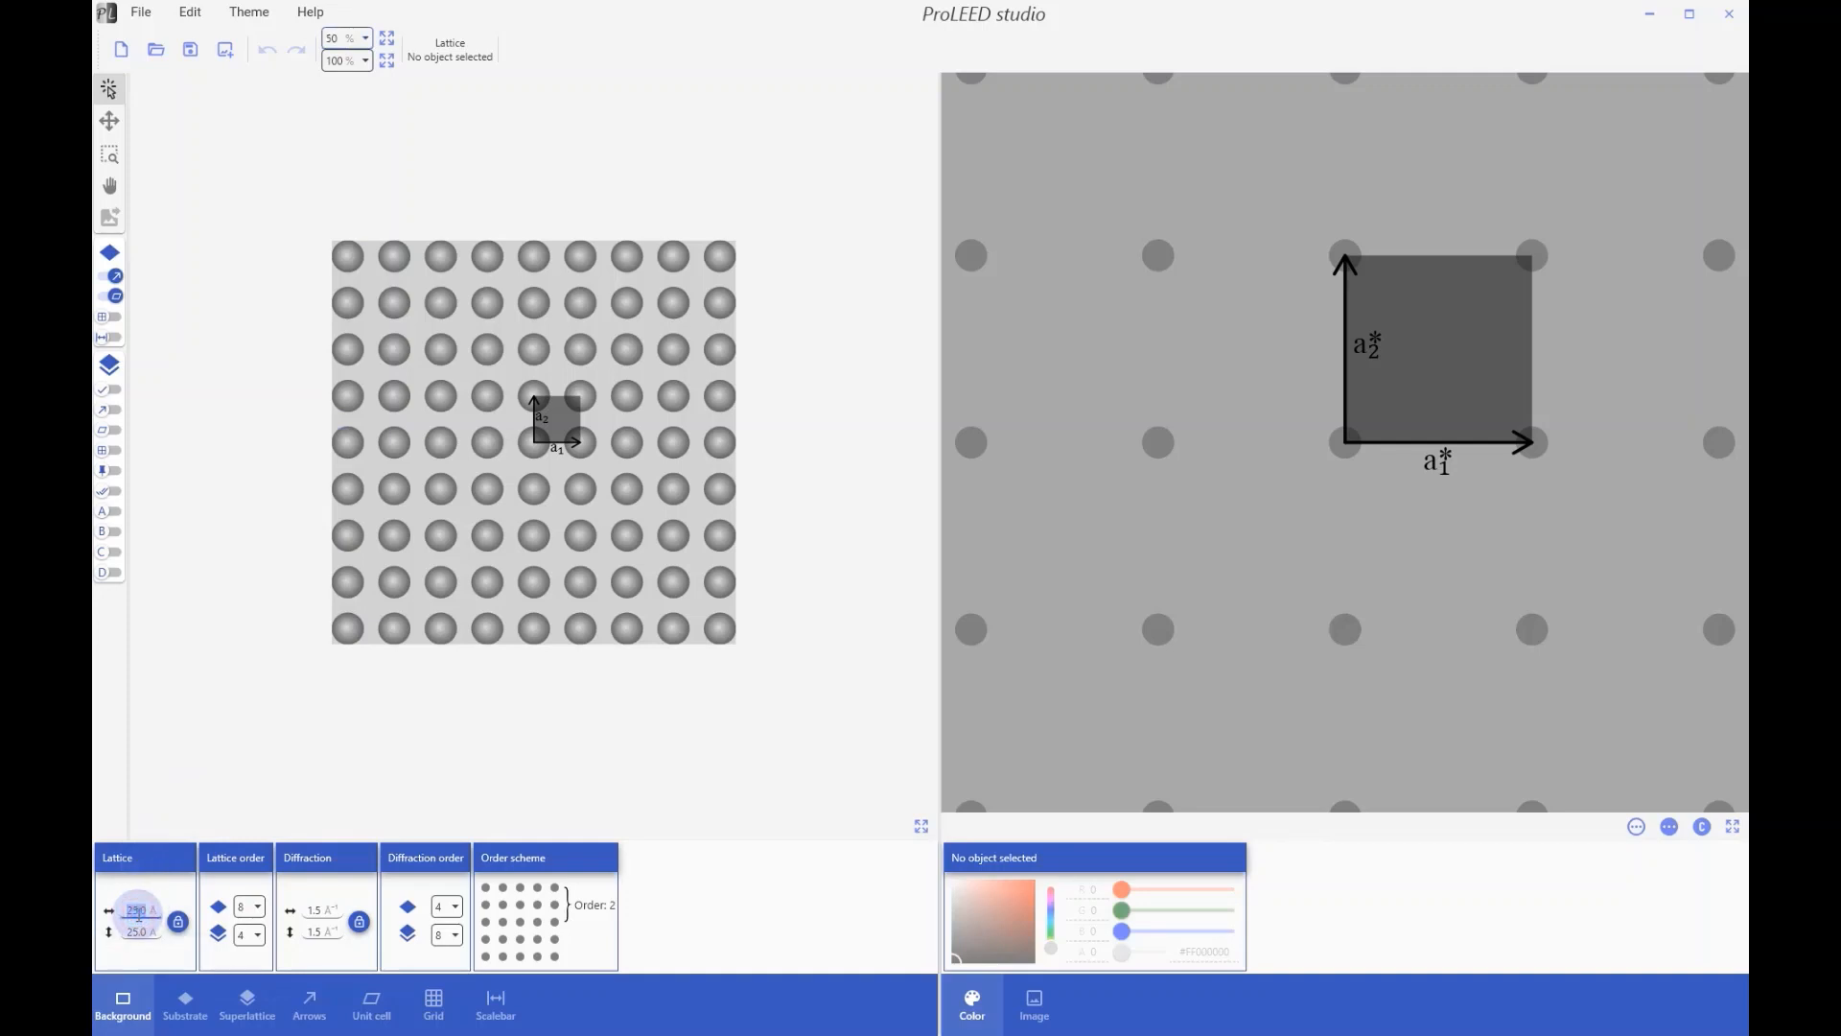
pyautogui.write('100')
pyautogui.press('Return')
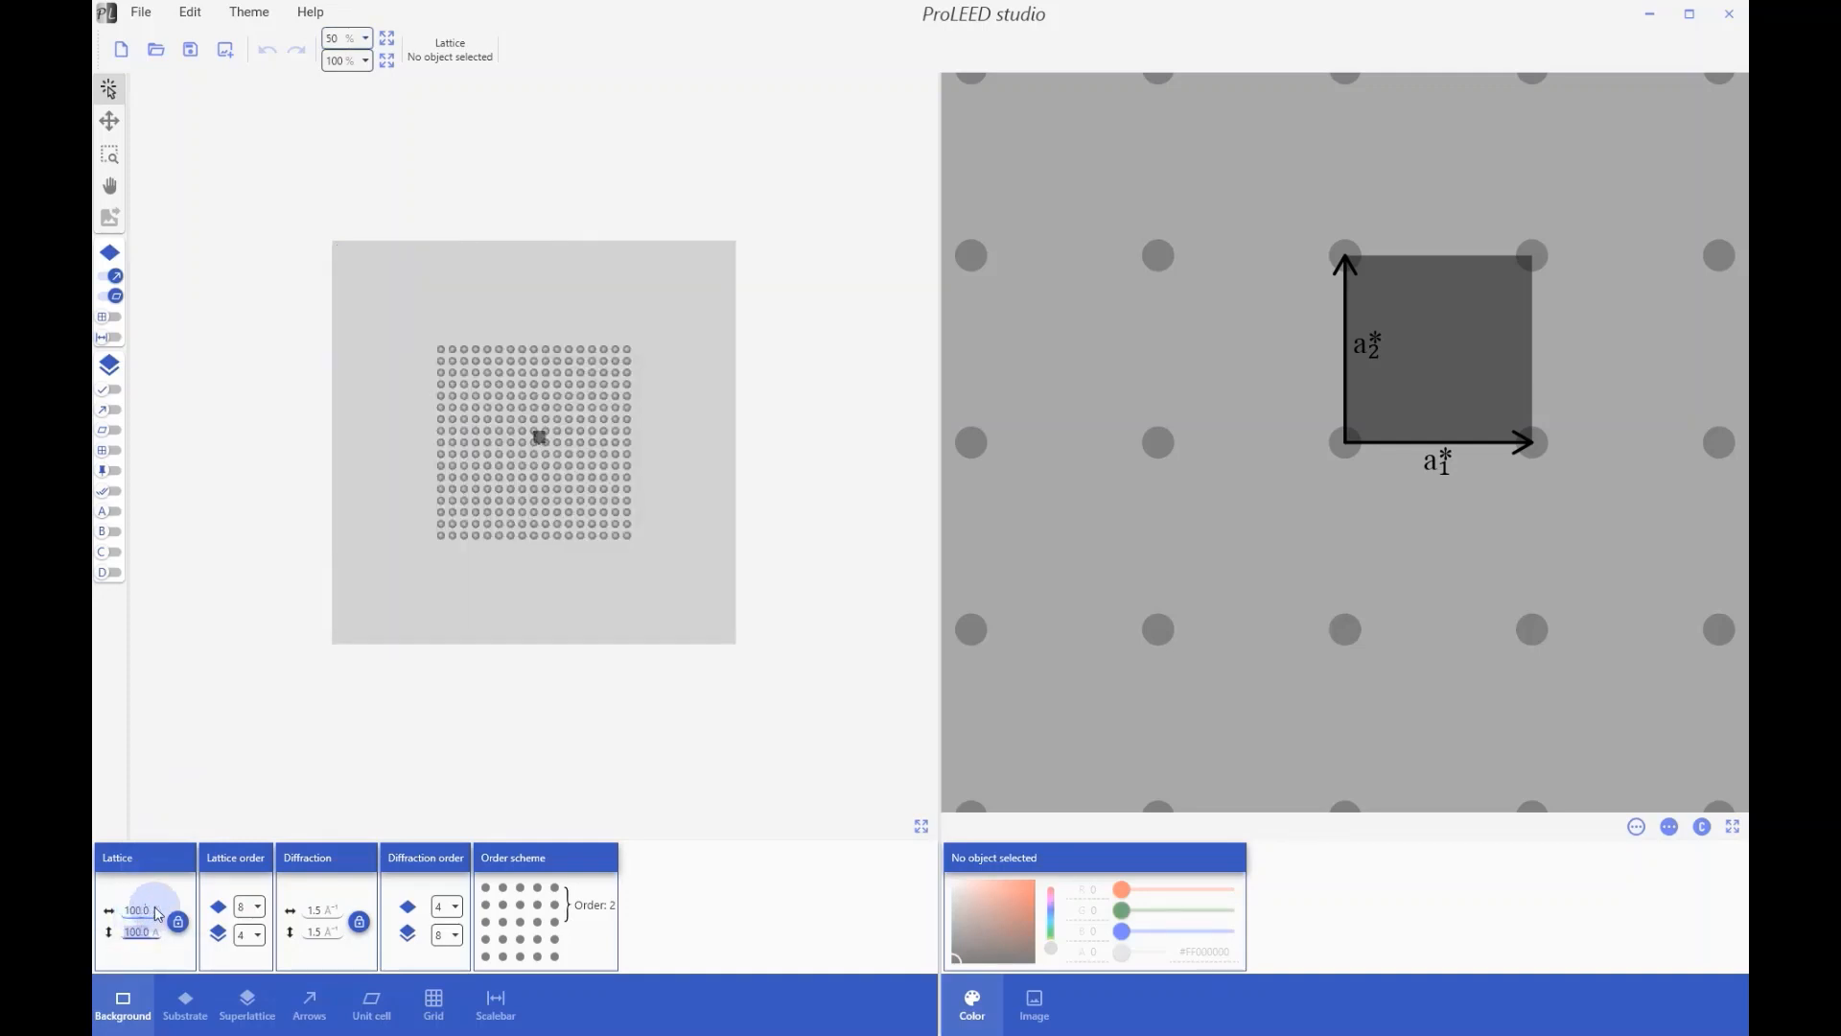
# Step: Try substrate lattice orders 2 and 4, and finally set the order to 20 to fill the background
pyautogui.click(252, 907)
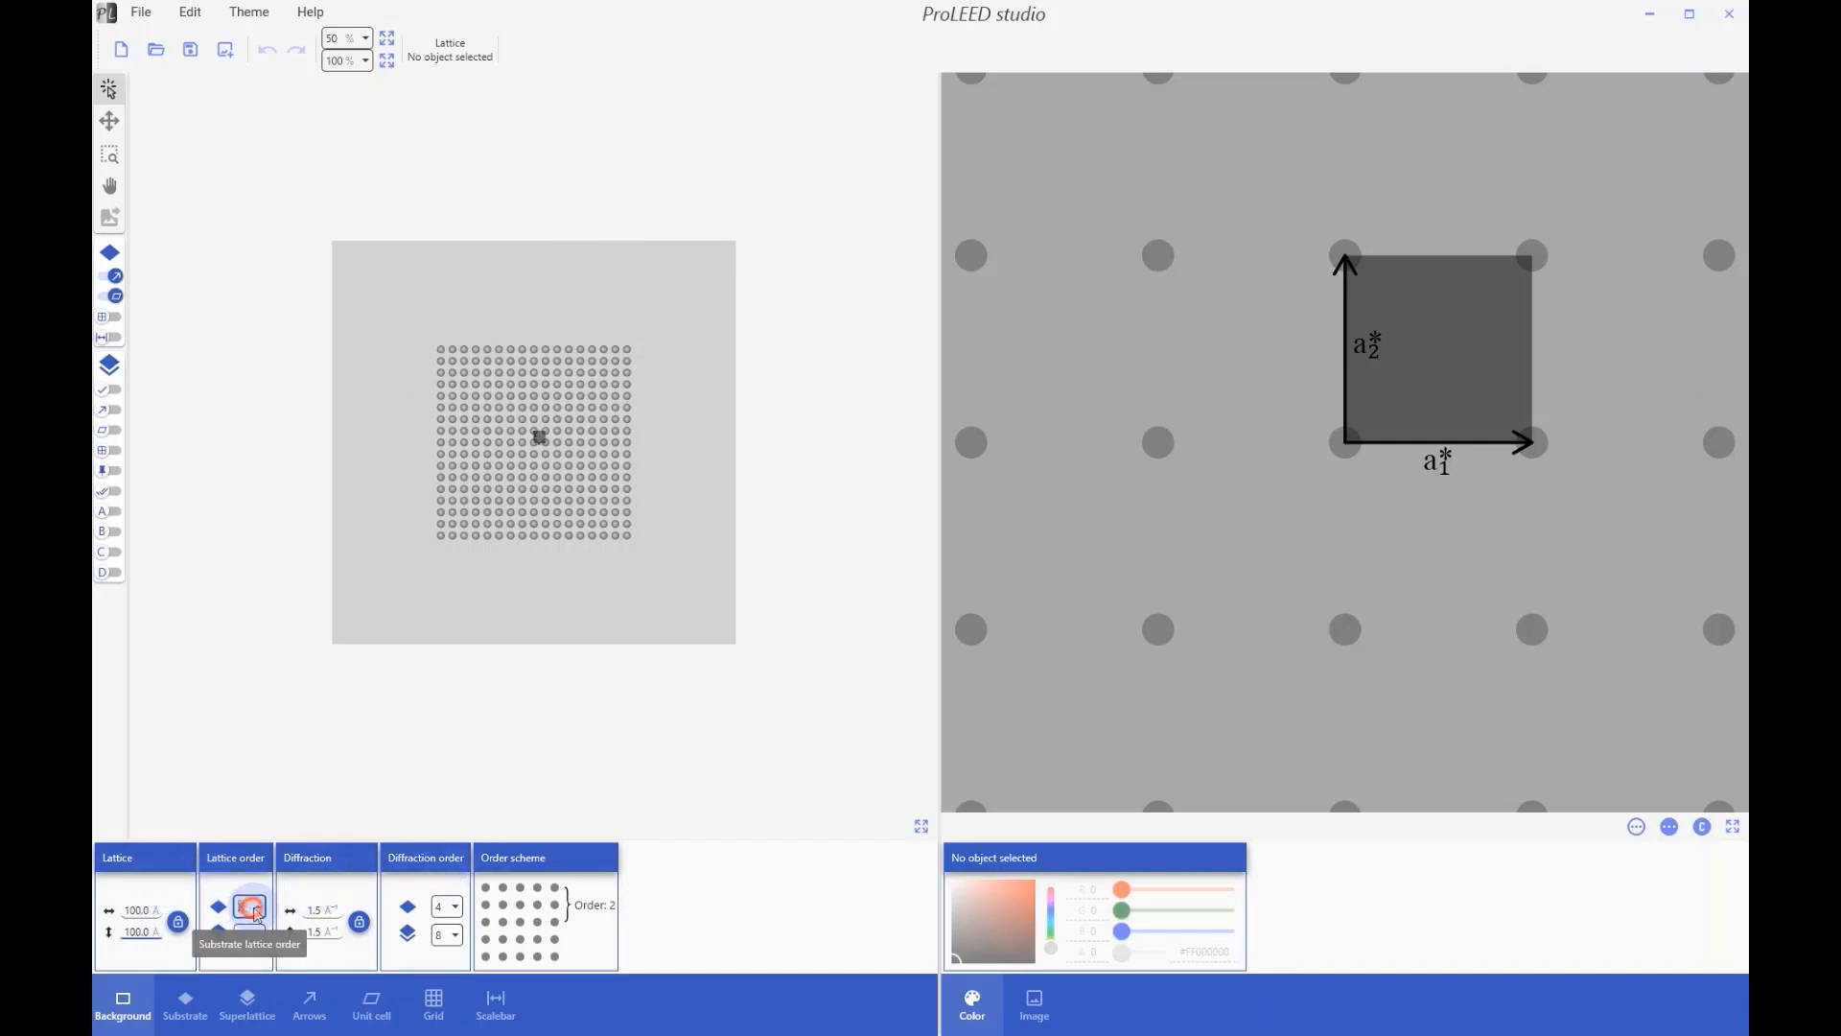
pyautogui.click(255, 587)
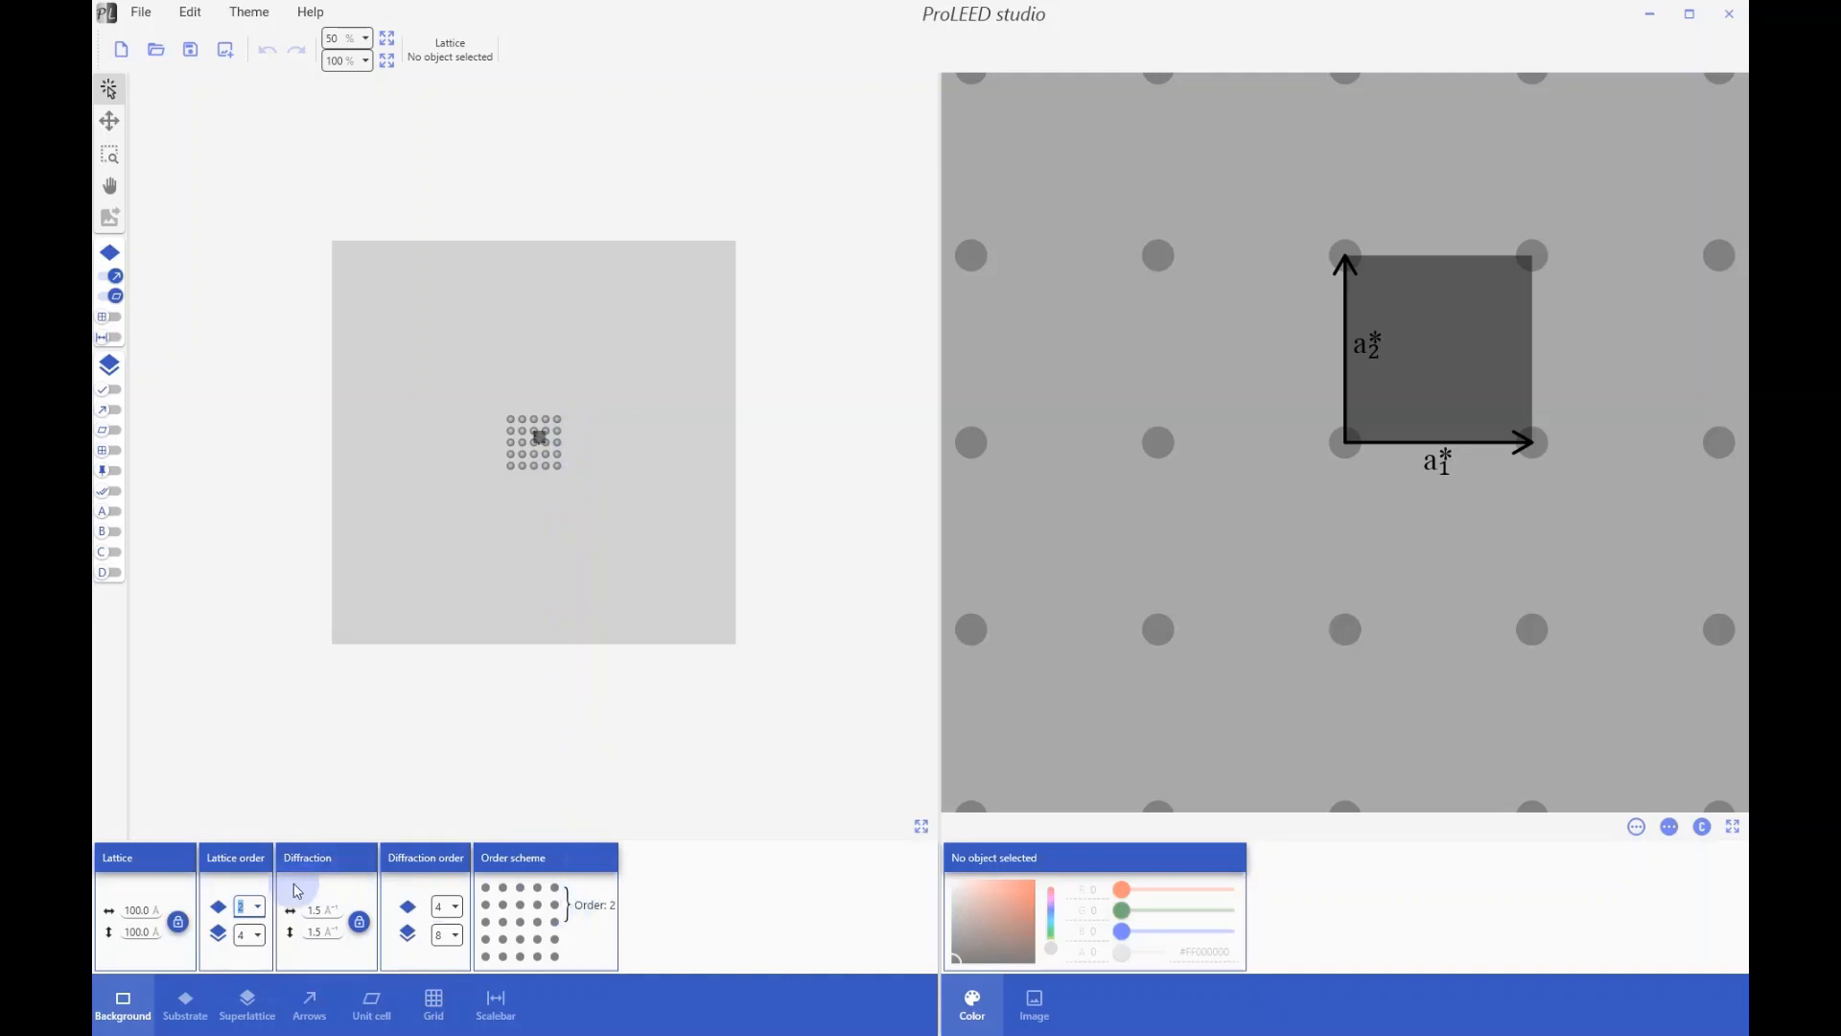
pyautogui.click(257, 918)
pyautogui.click(251, 617)
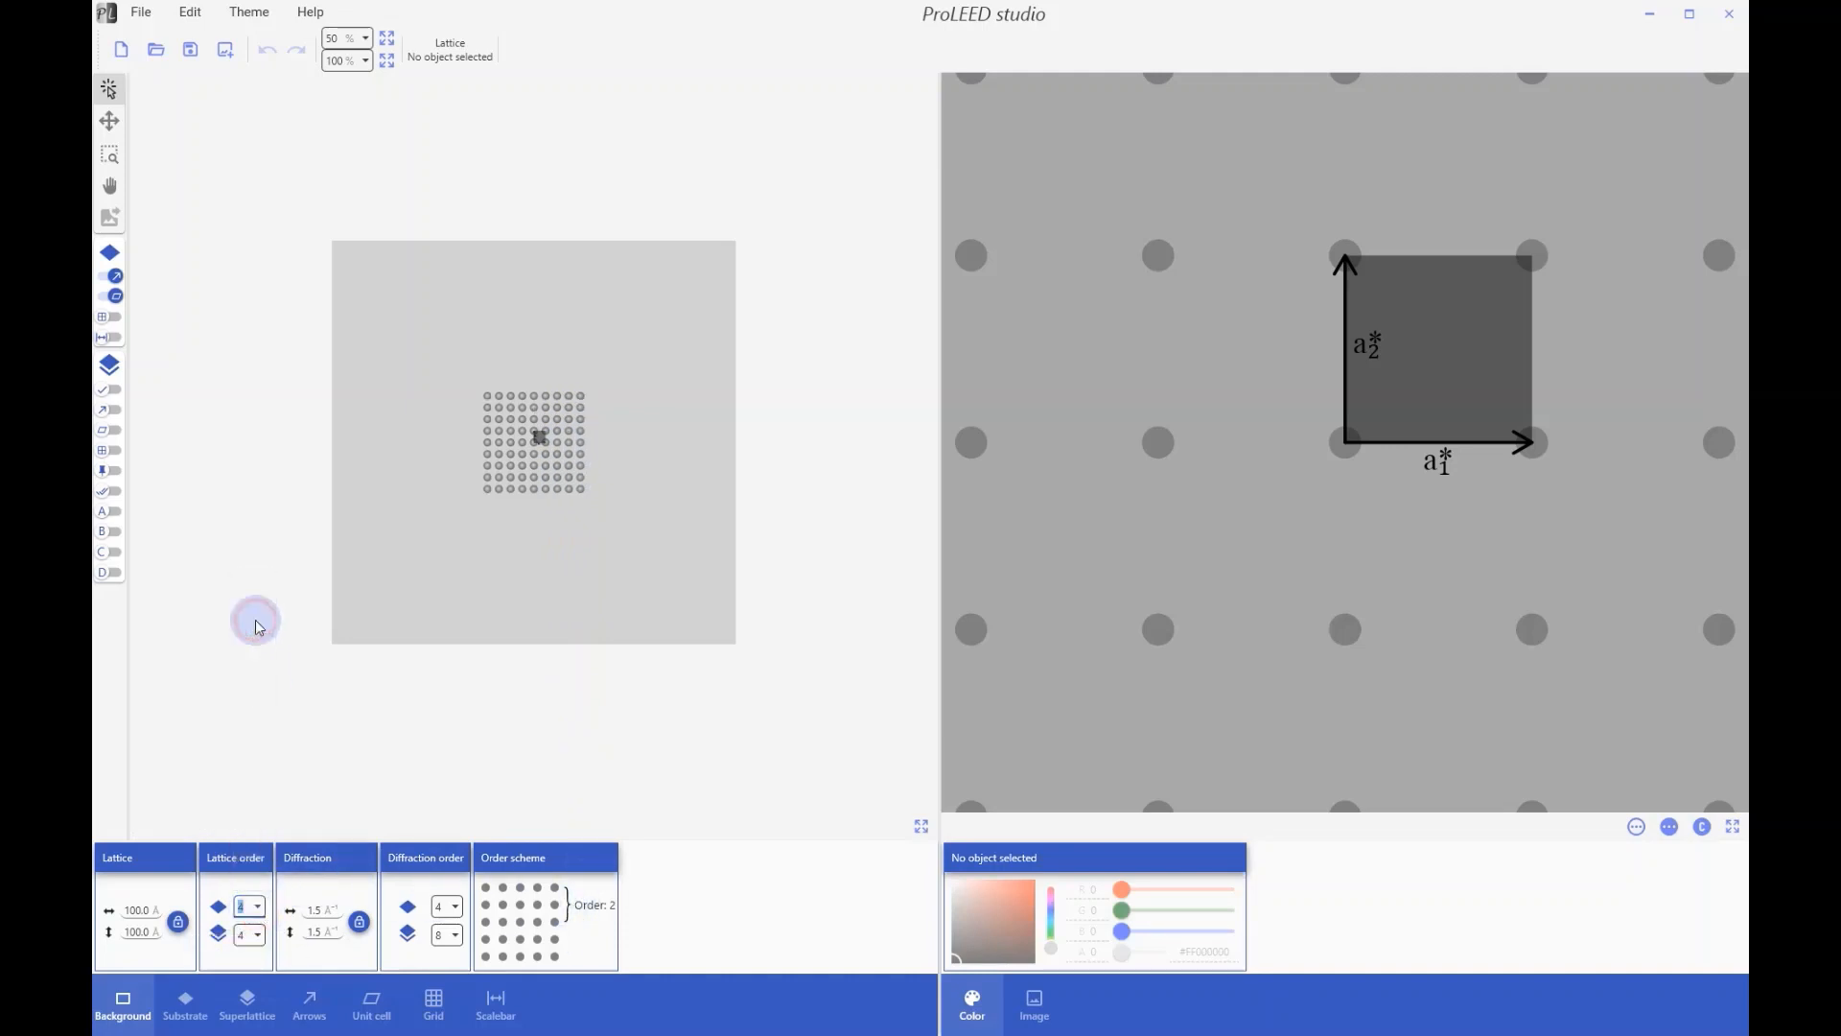
pyautogui.click(251, 907)
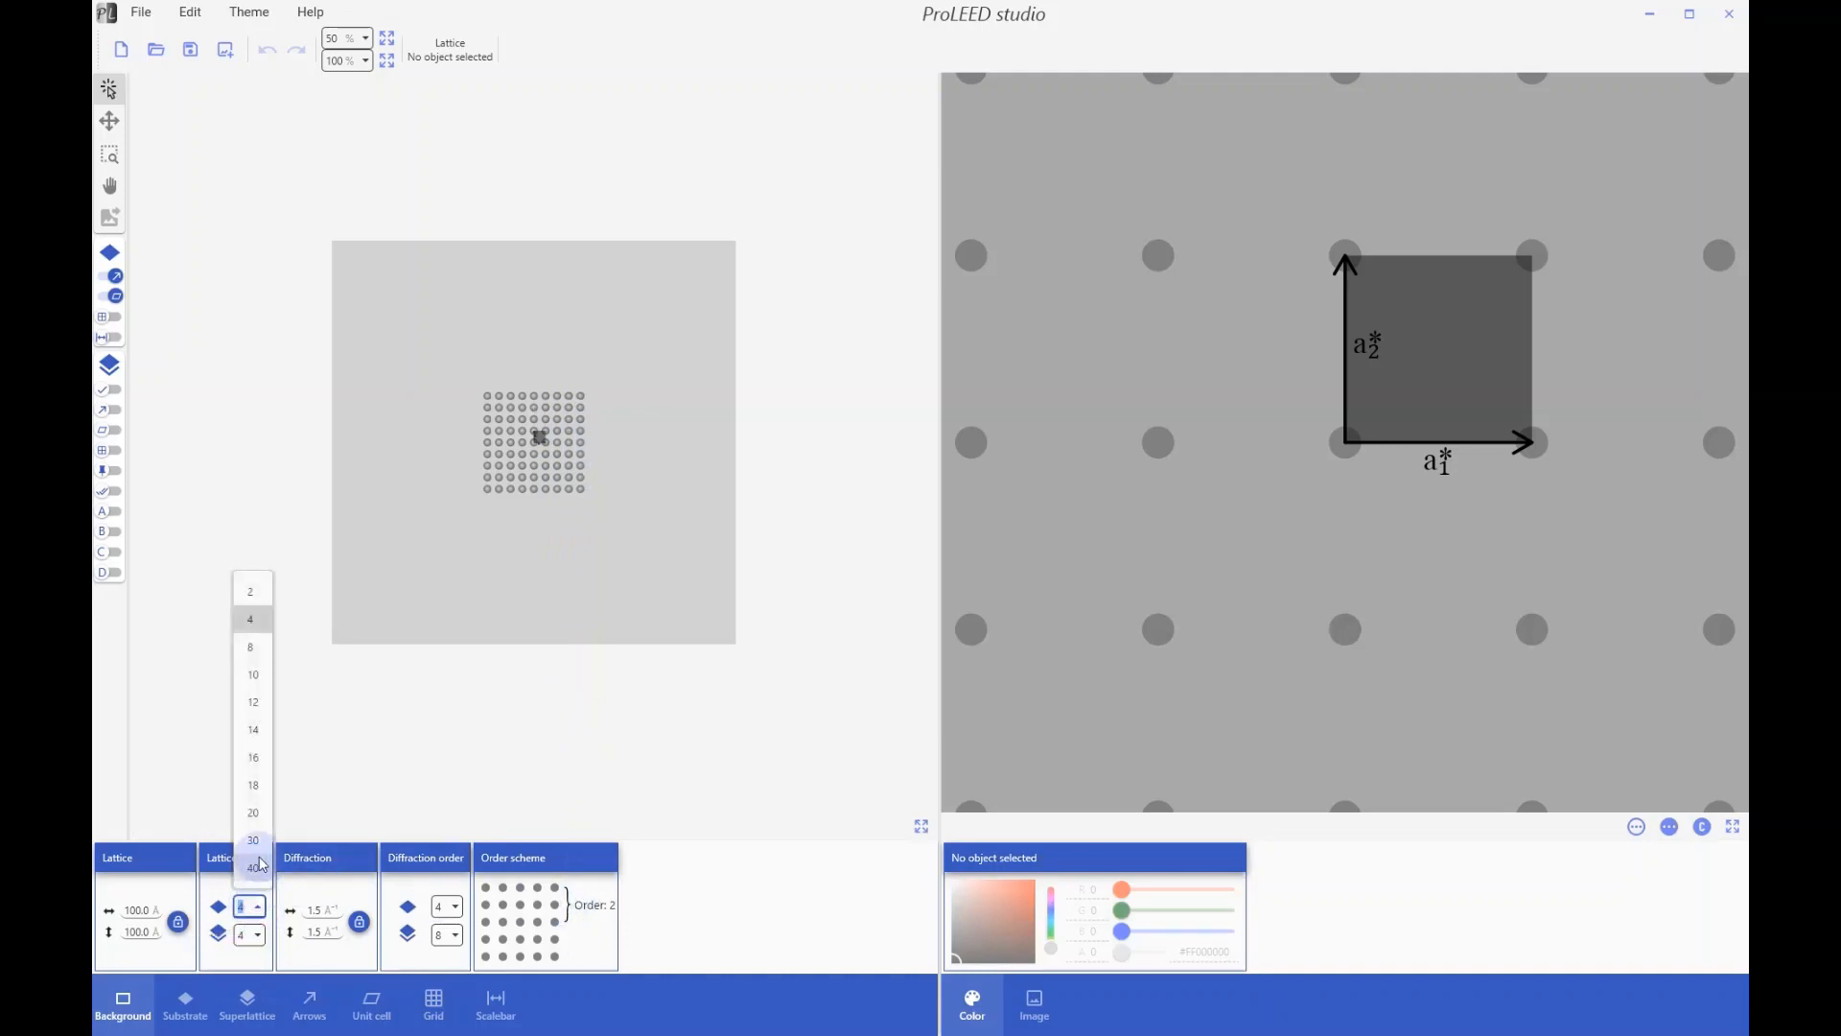
pyautogui.click(253, 812)
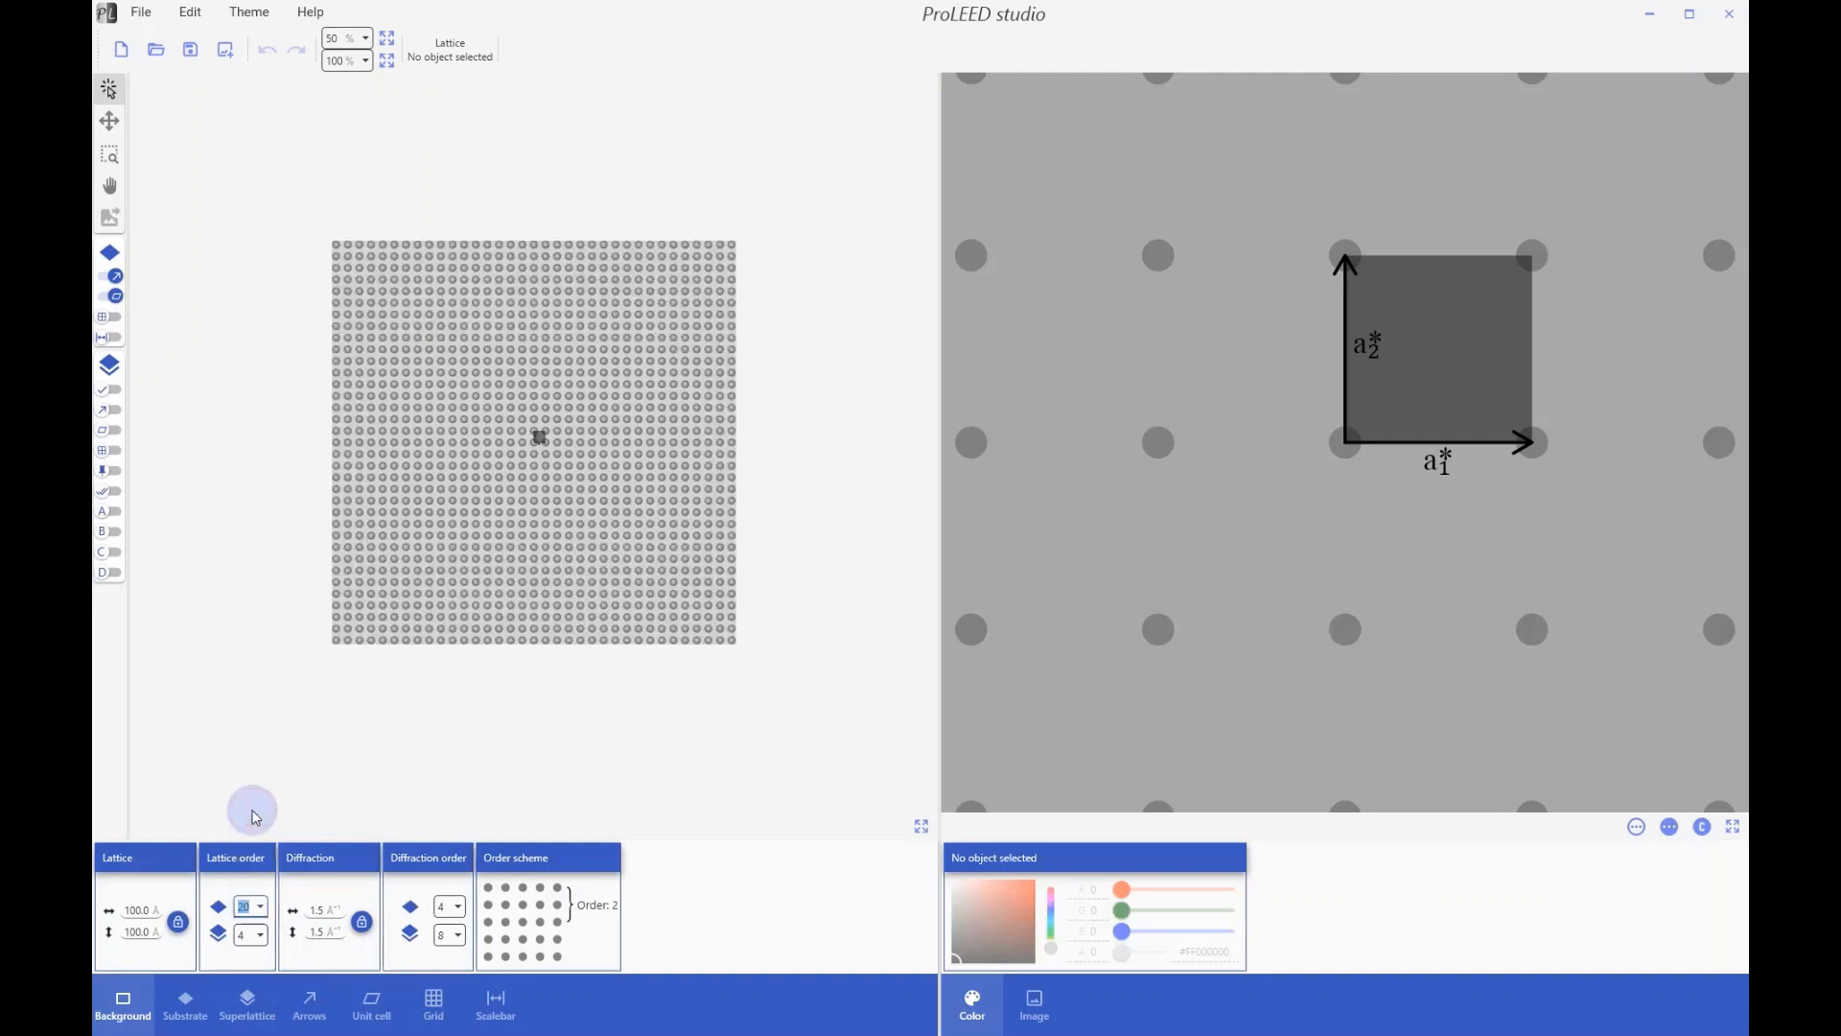
# Step: Select substrate atom (-4, 6) and reduce the size of the substrate atoms to 0.4 Å
pyautogui.click(489, 380)
pyautogui.scroll(-4, 489, 383)
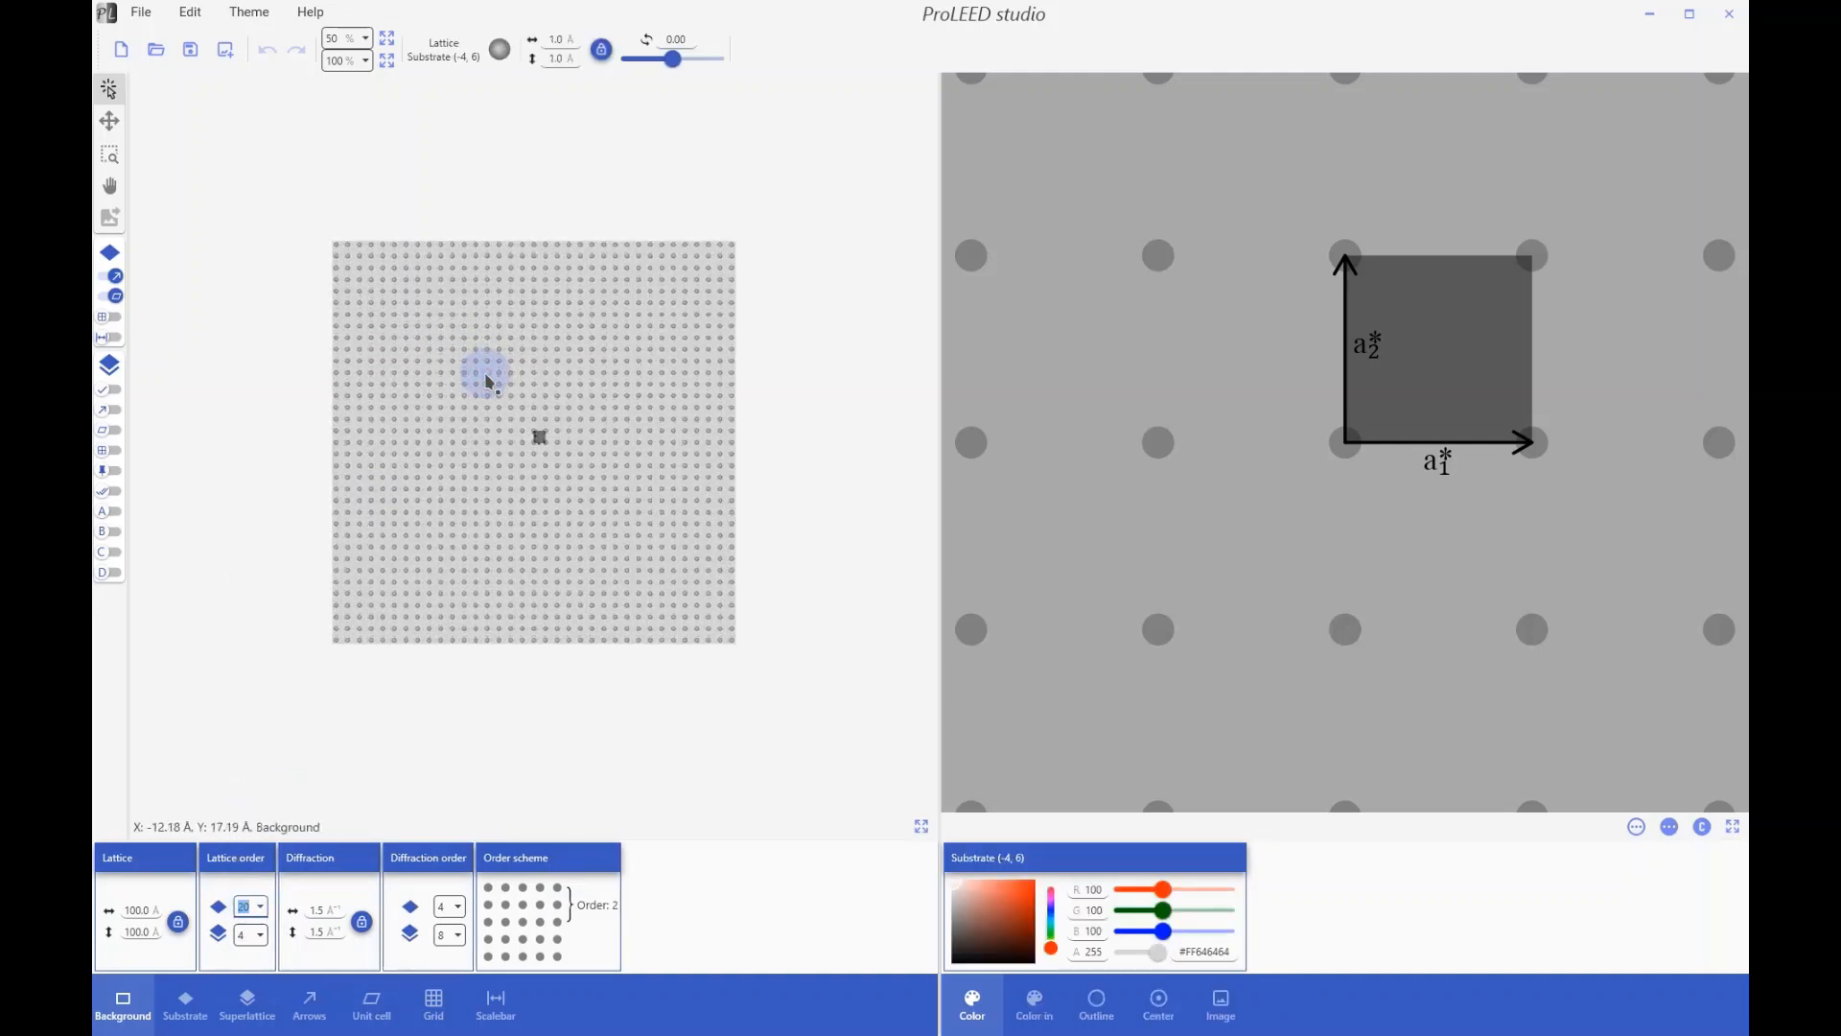
pyautogui.scroll(-1, 490, 383)
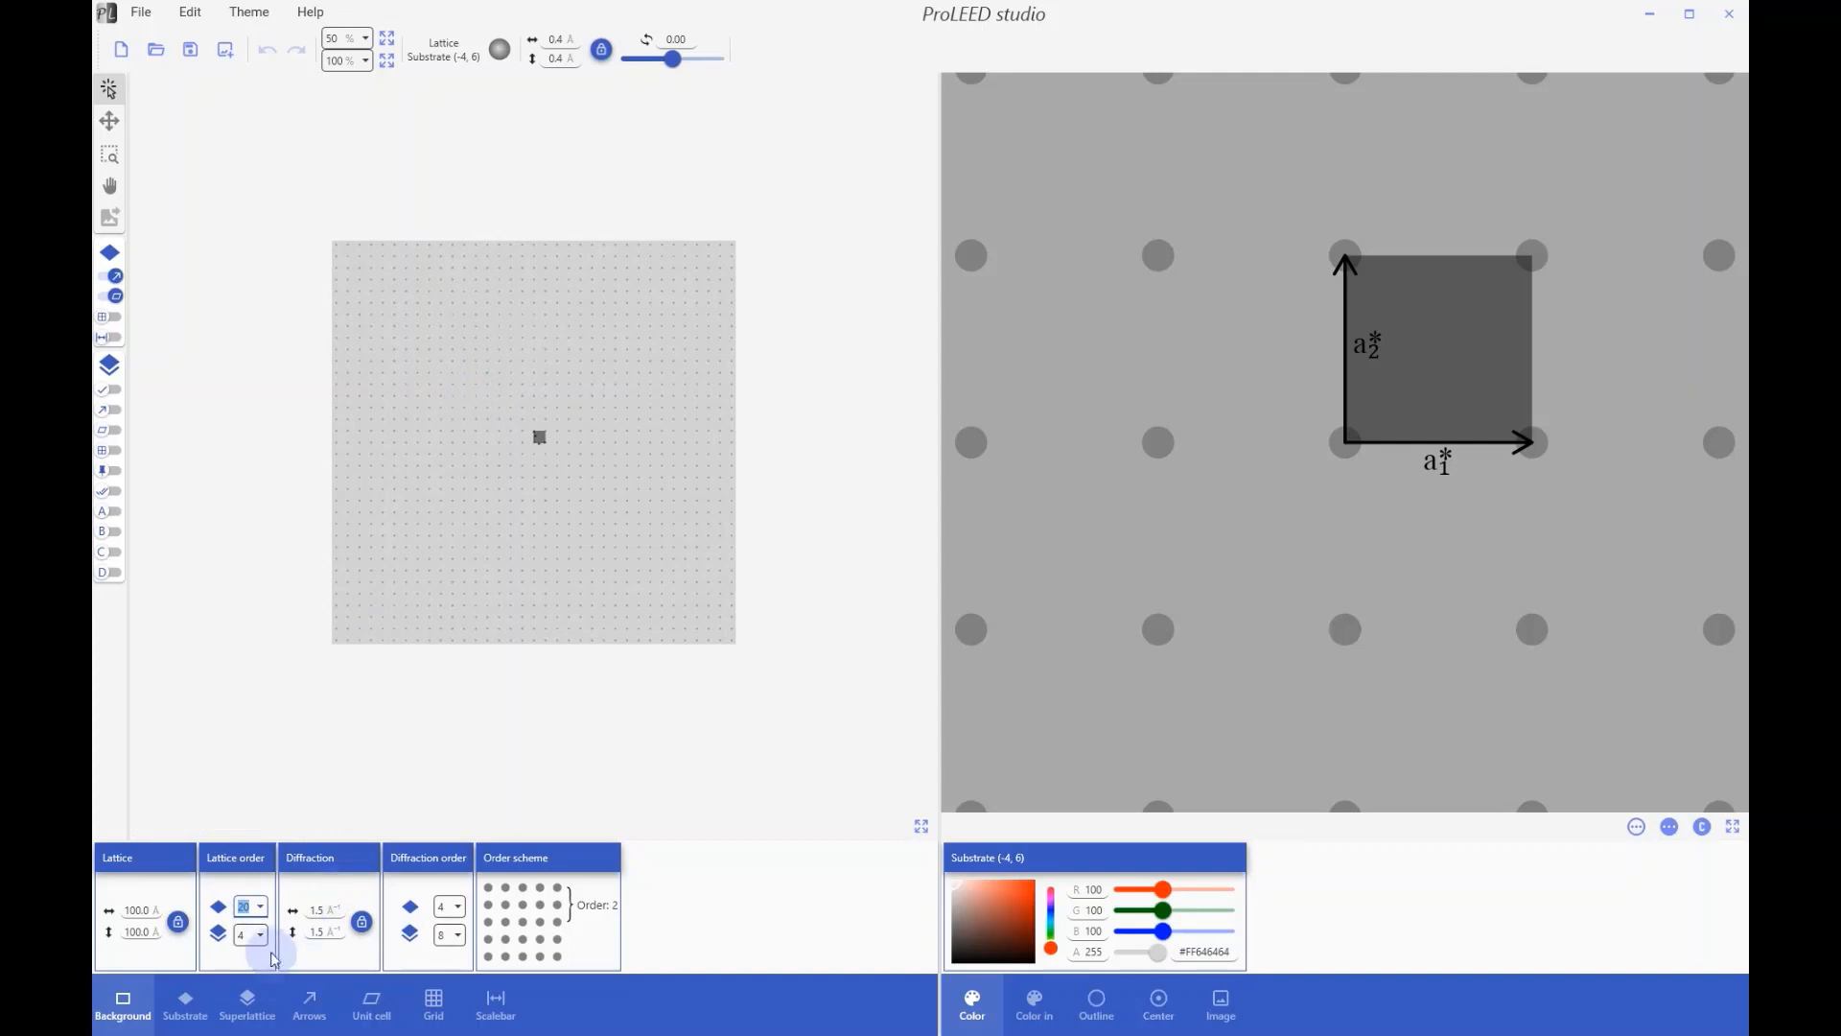
# Step: Display the superlattice, set its lattice order to 2, and return the order to 4
pyautogui.click(116, 390)
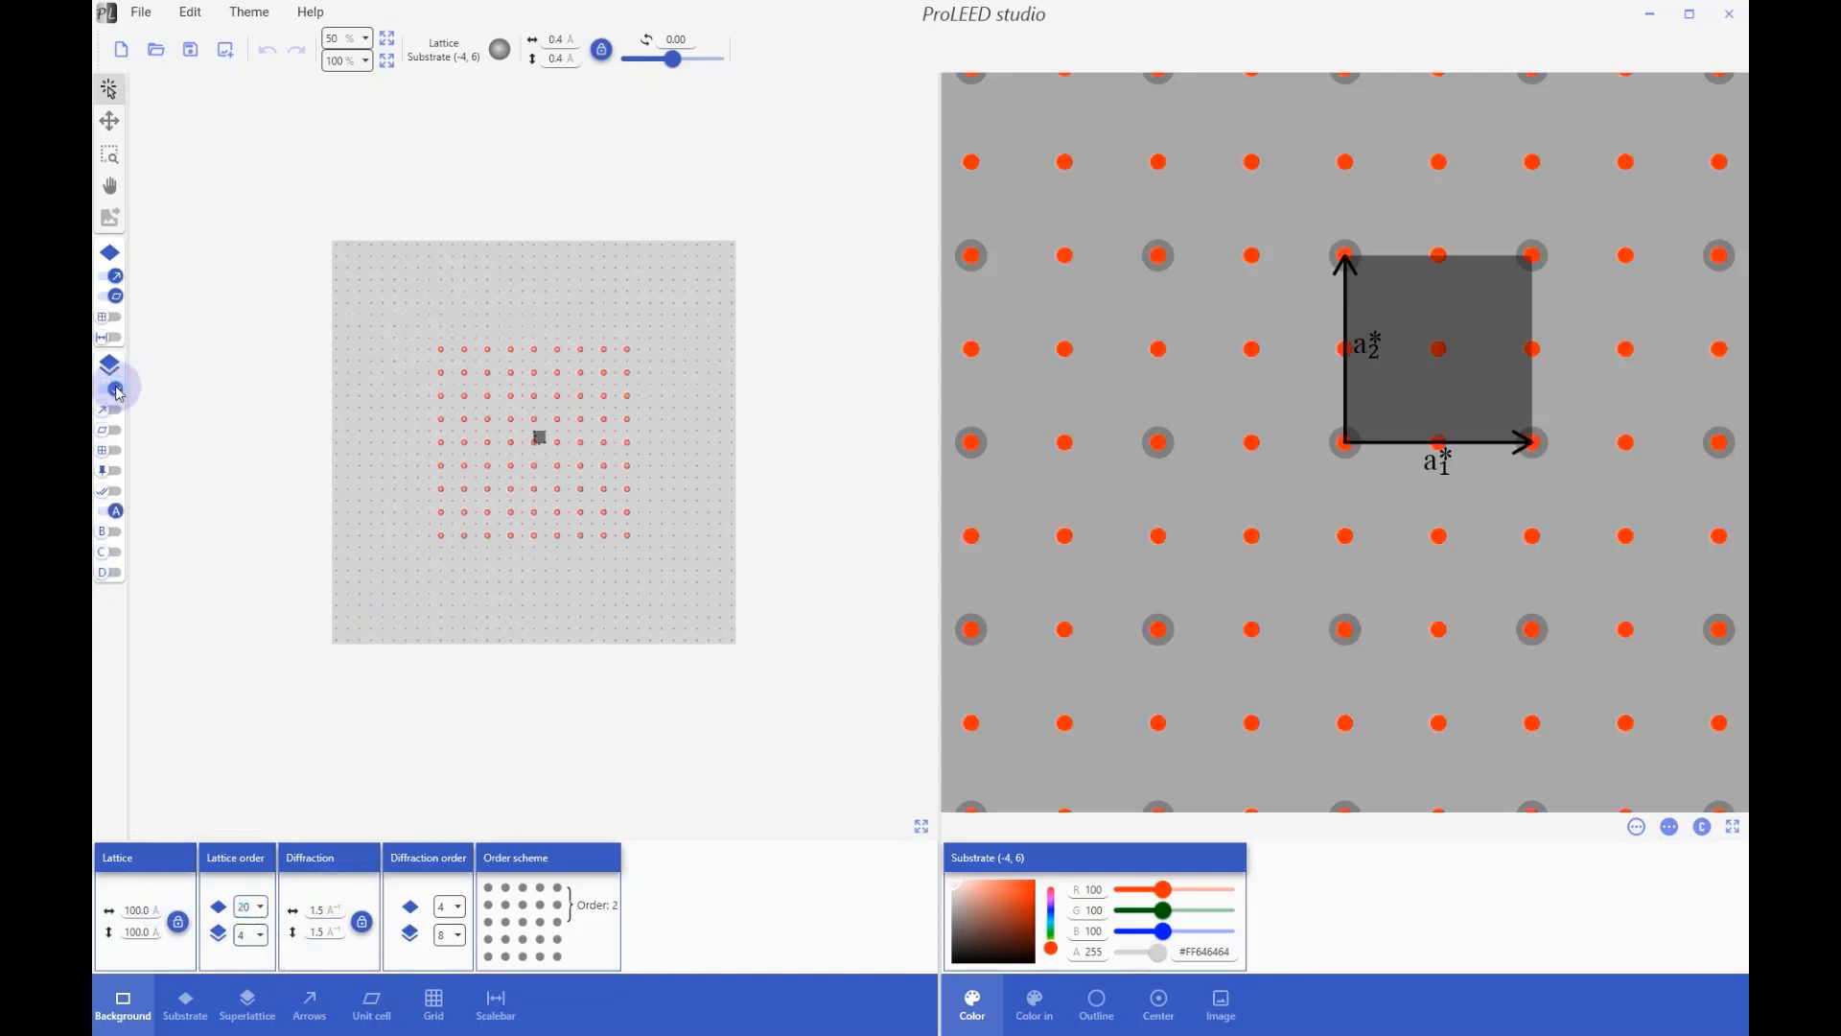
pyautogui.click(264, 943)
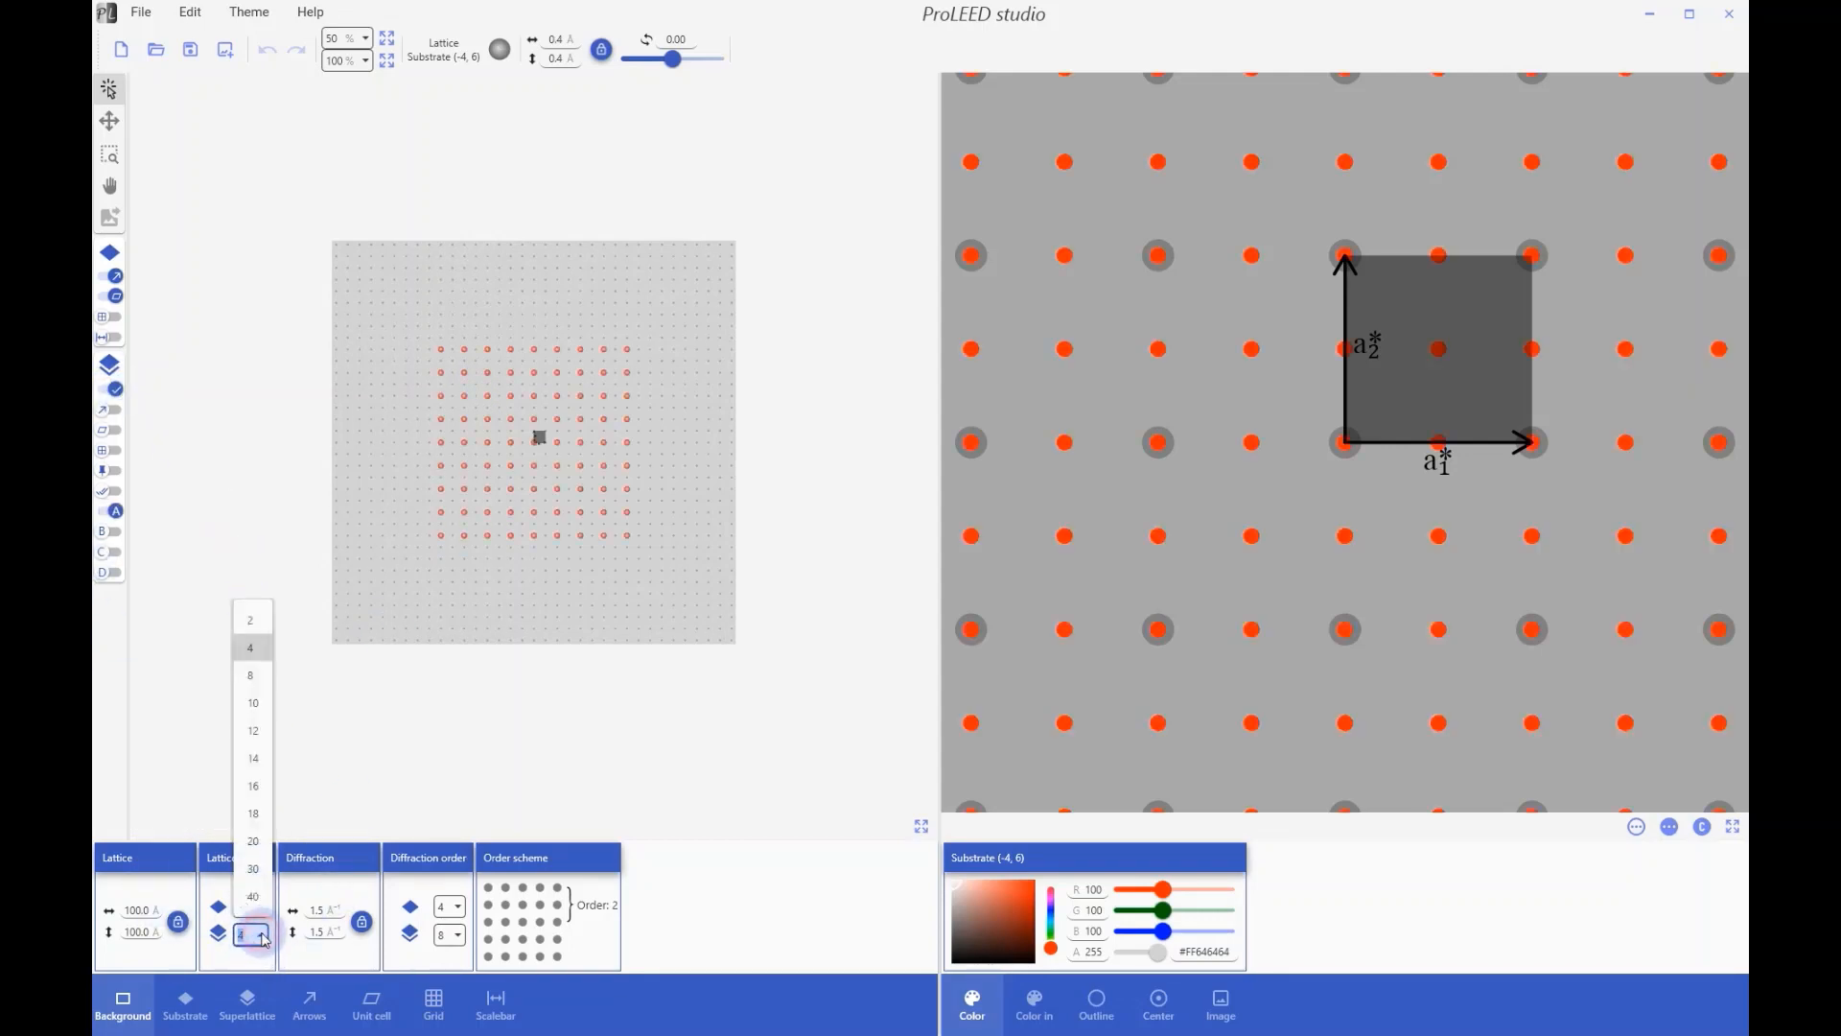
pyautogui.click(257, 629)
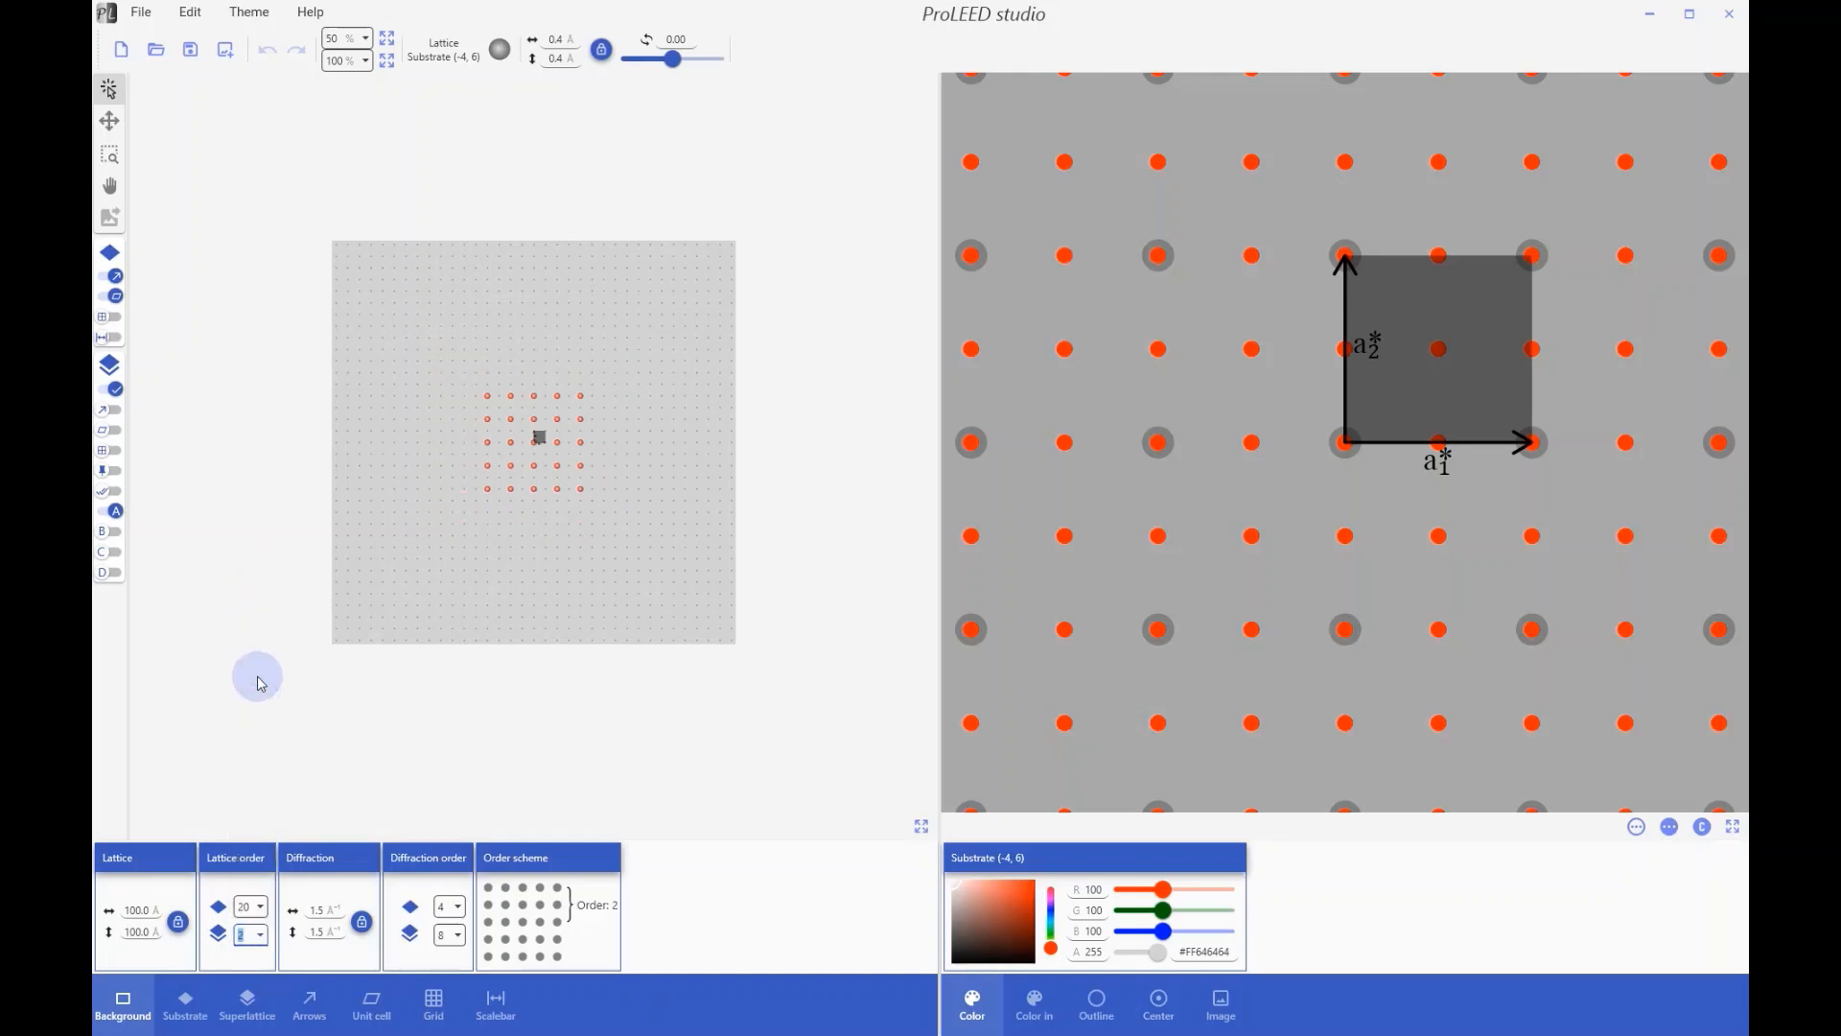
pyautogui.click(255, 933)
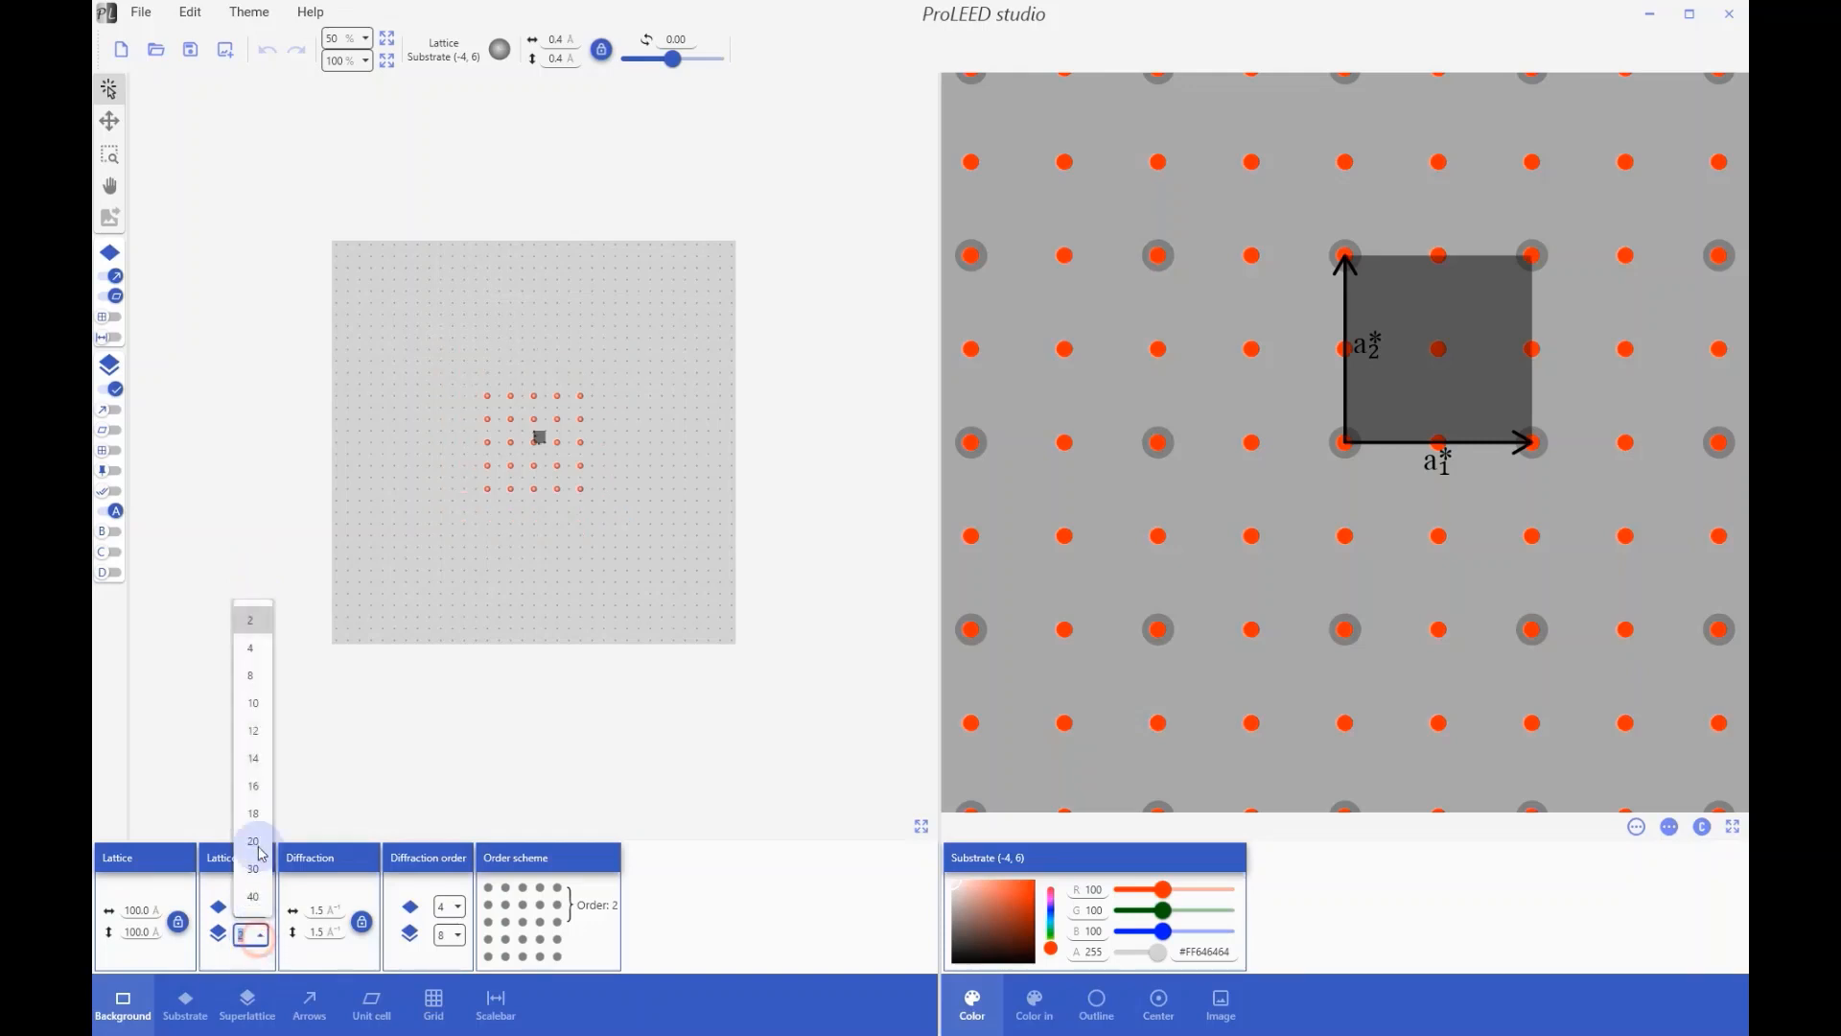
pyautogui.click(250, 650)
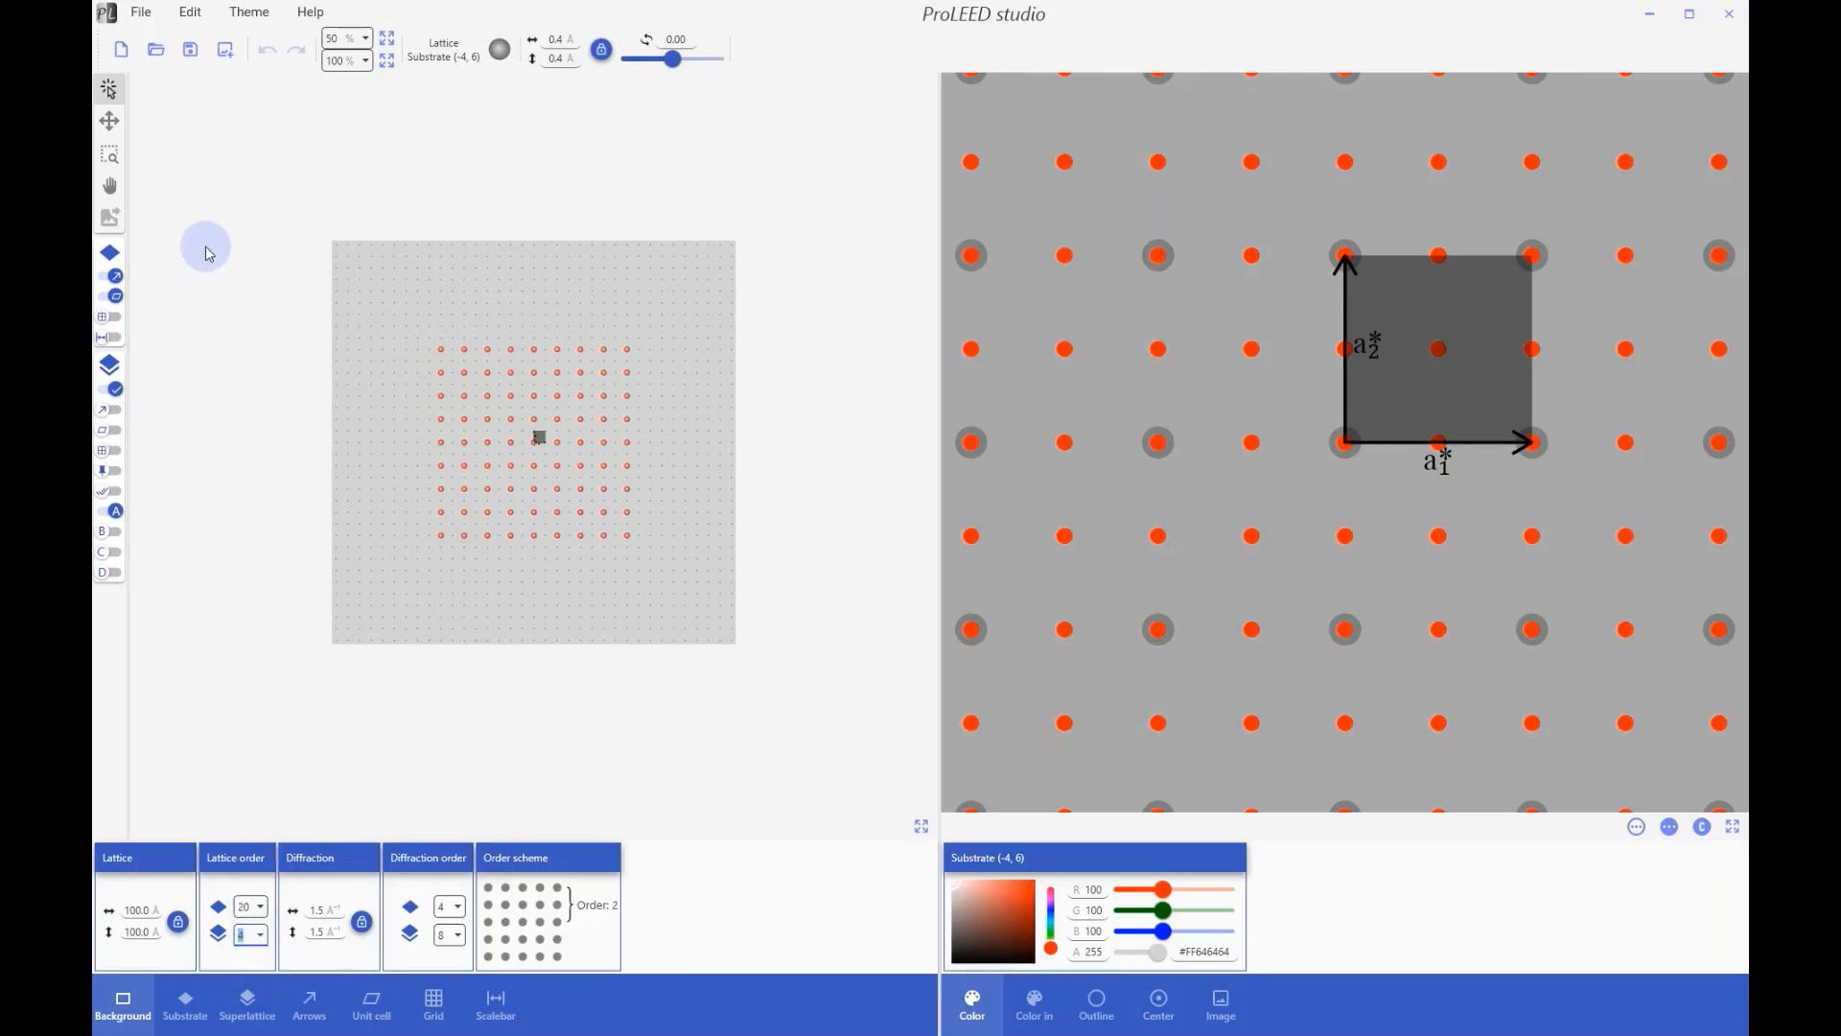
# Step: Start a new document with the default square lattice
pyautogui.click(115, 50)
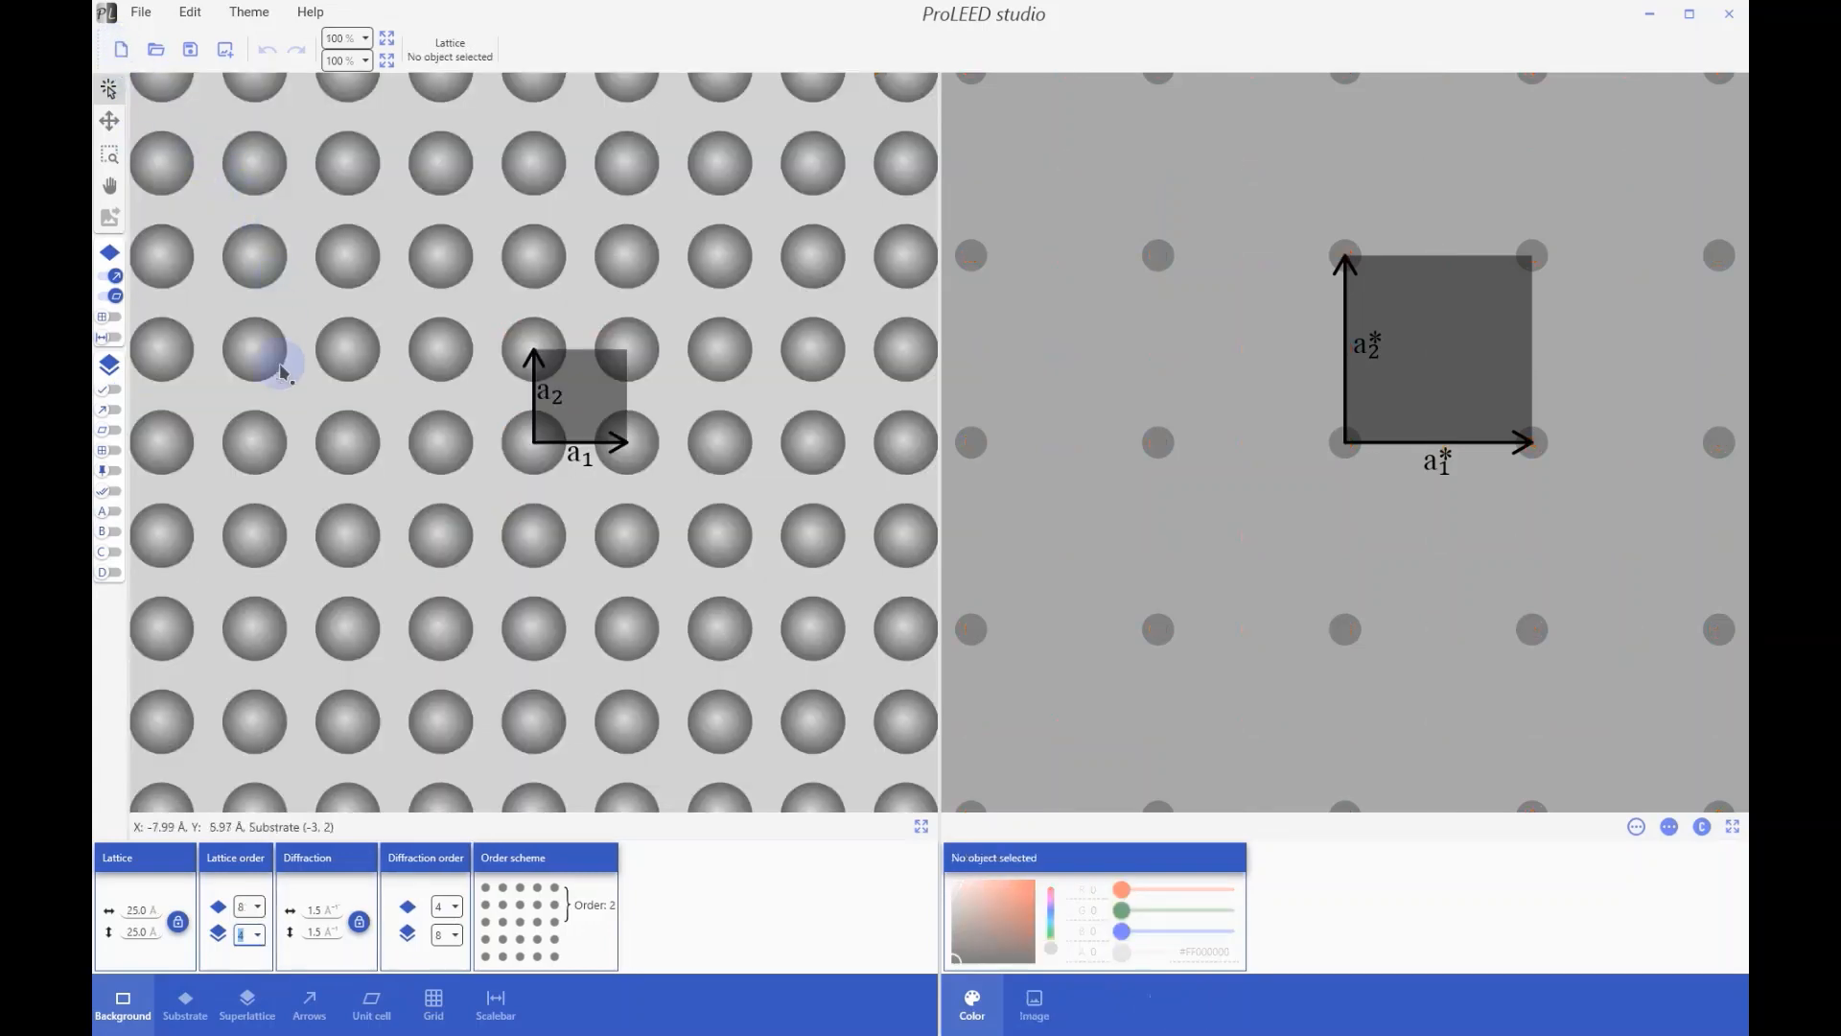
# Step: Move substrate atom (-1, 1) outward to enlarge the square substrate lattice to an a1 length of about 3.94 Å
pyautogui.click(179, 1008)
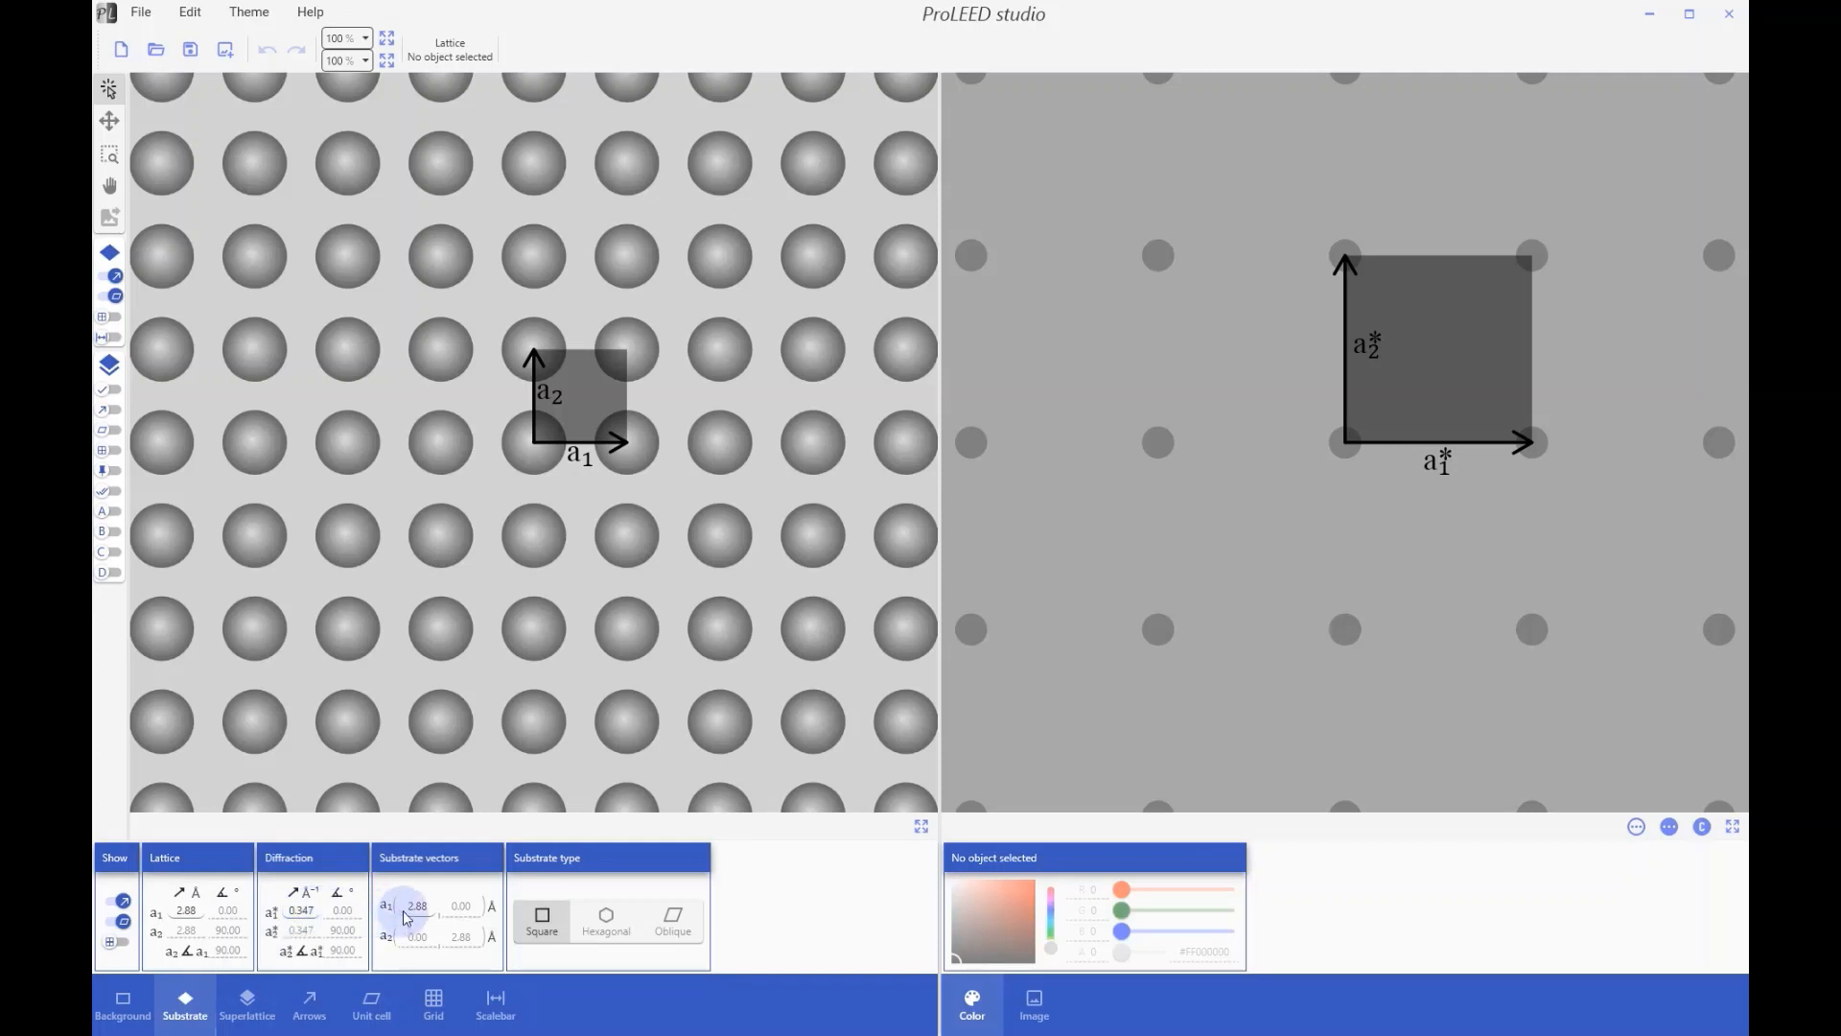
pyautogui.click(109, 120)
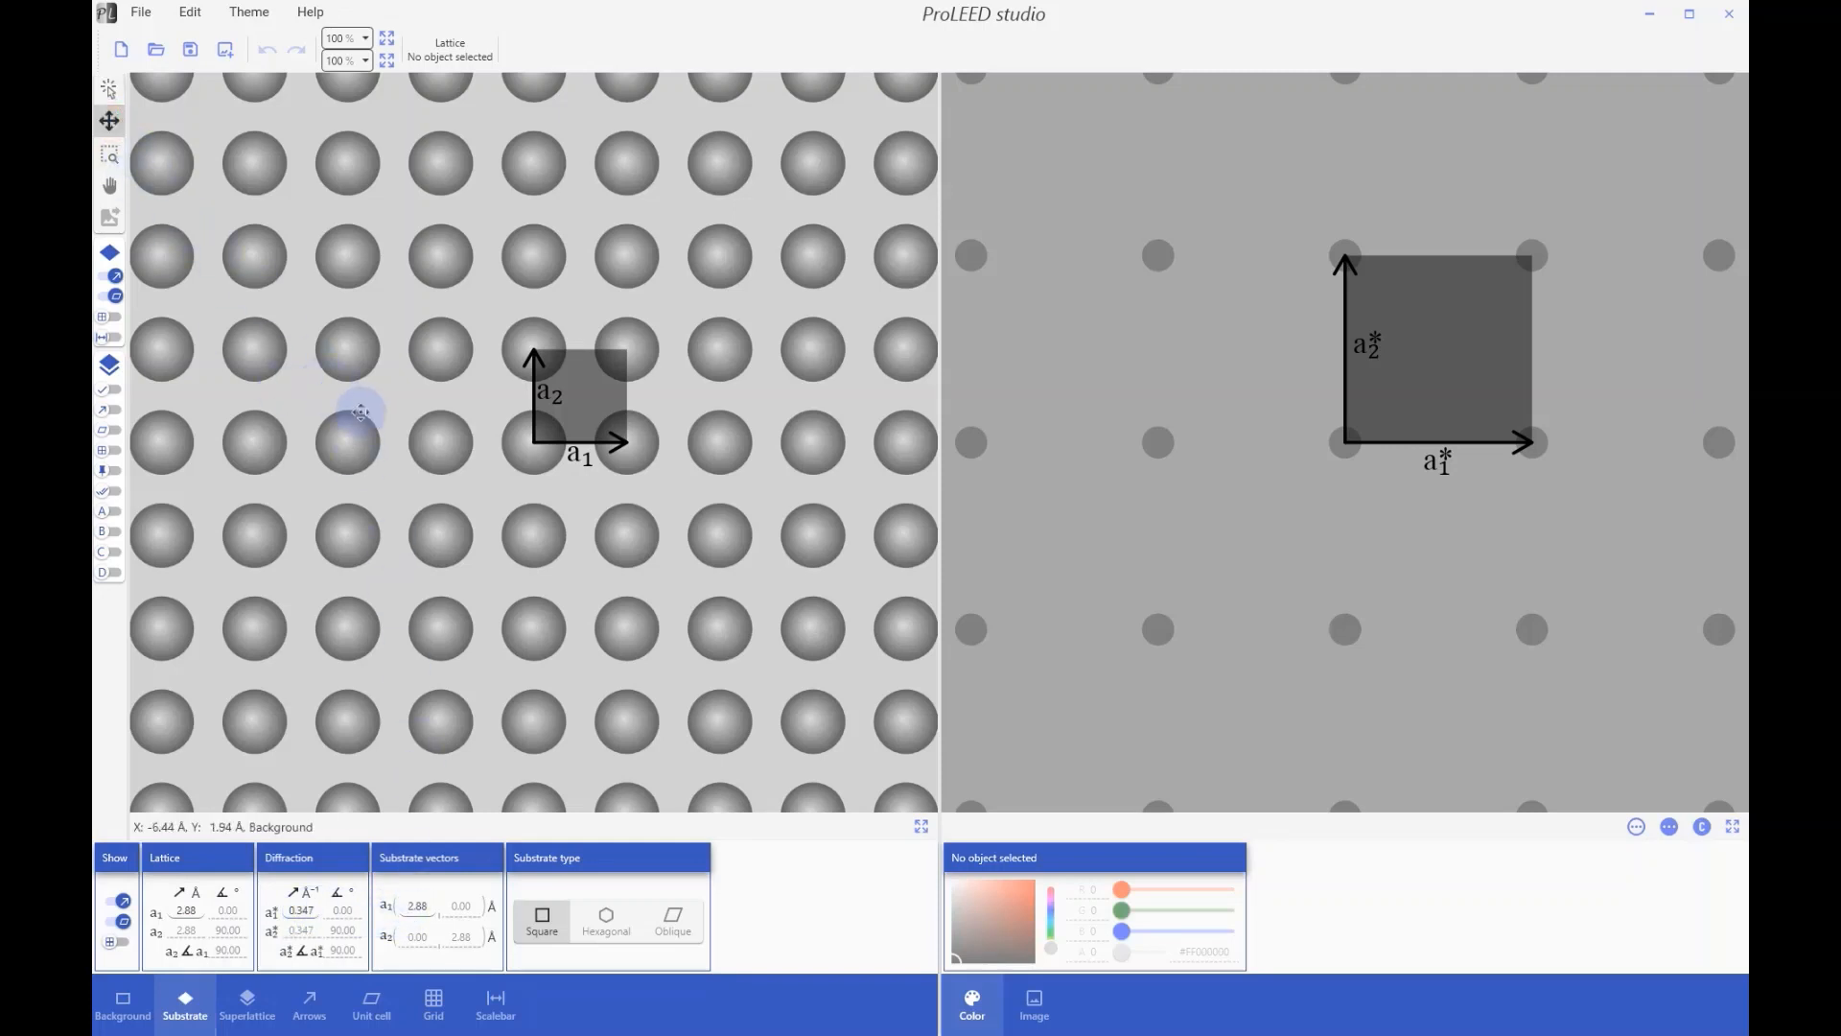
pyautogui.click(441, 337)
pyautogui.moveTo(441, 337); pyautogui.dragTo(406, 315)
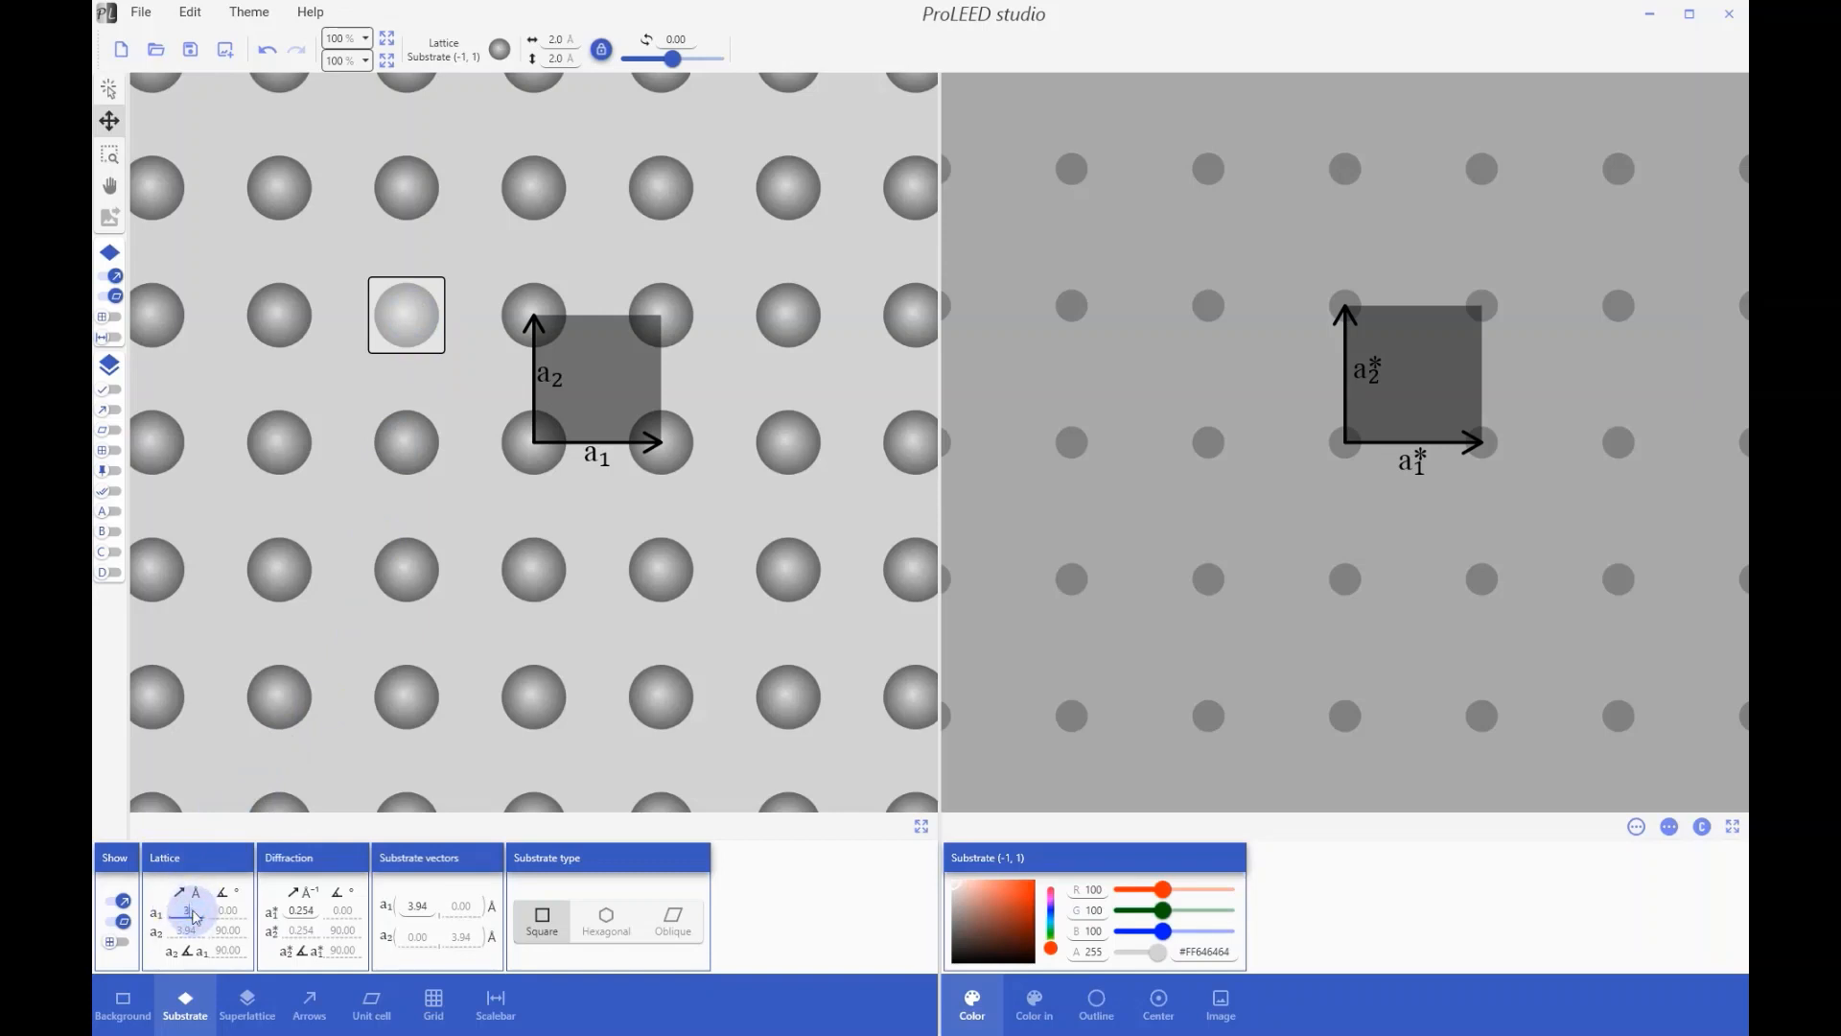
# Step: Set the substrate's a1 length to 3 Å, its diffraction vector a1* to 0.3 Å⁻¹, and the a1 vector component to 3 Å
pyautogui.press('Tab')
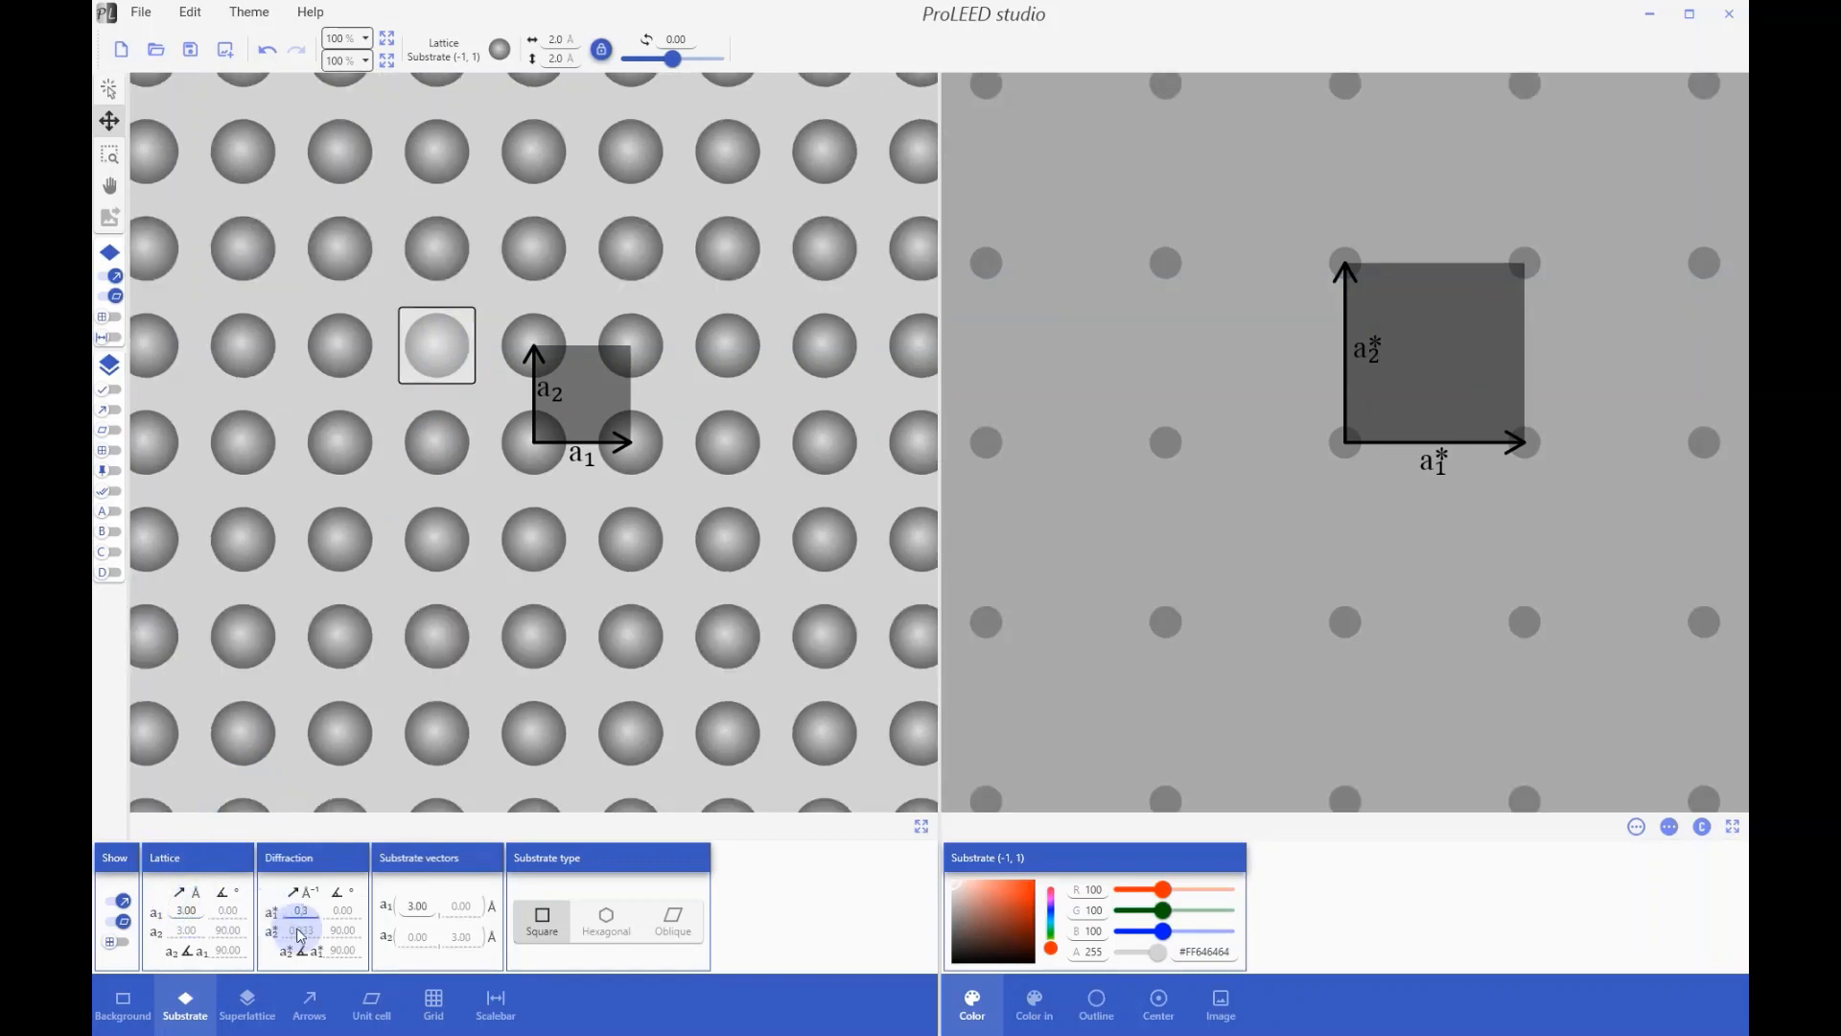
pyautogui.press('Tab')
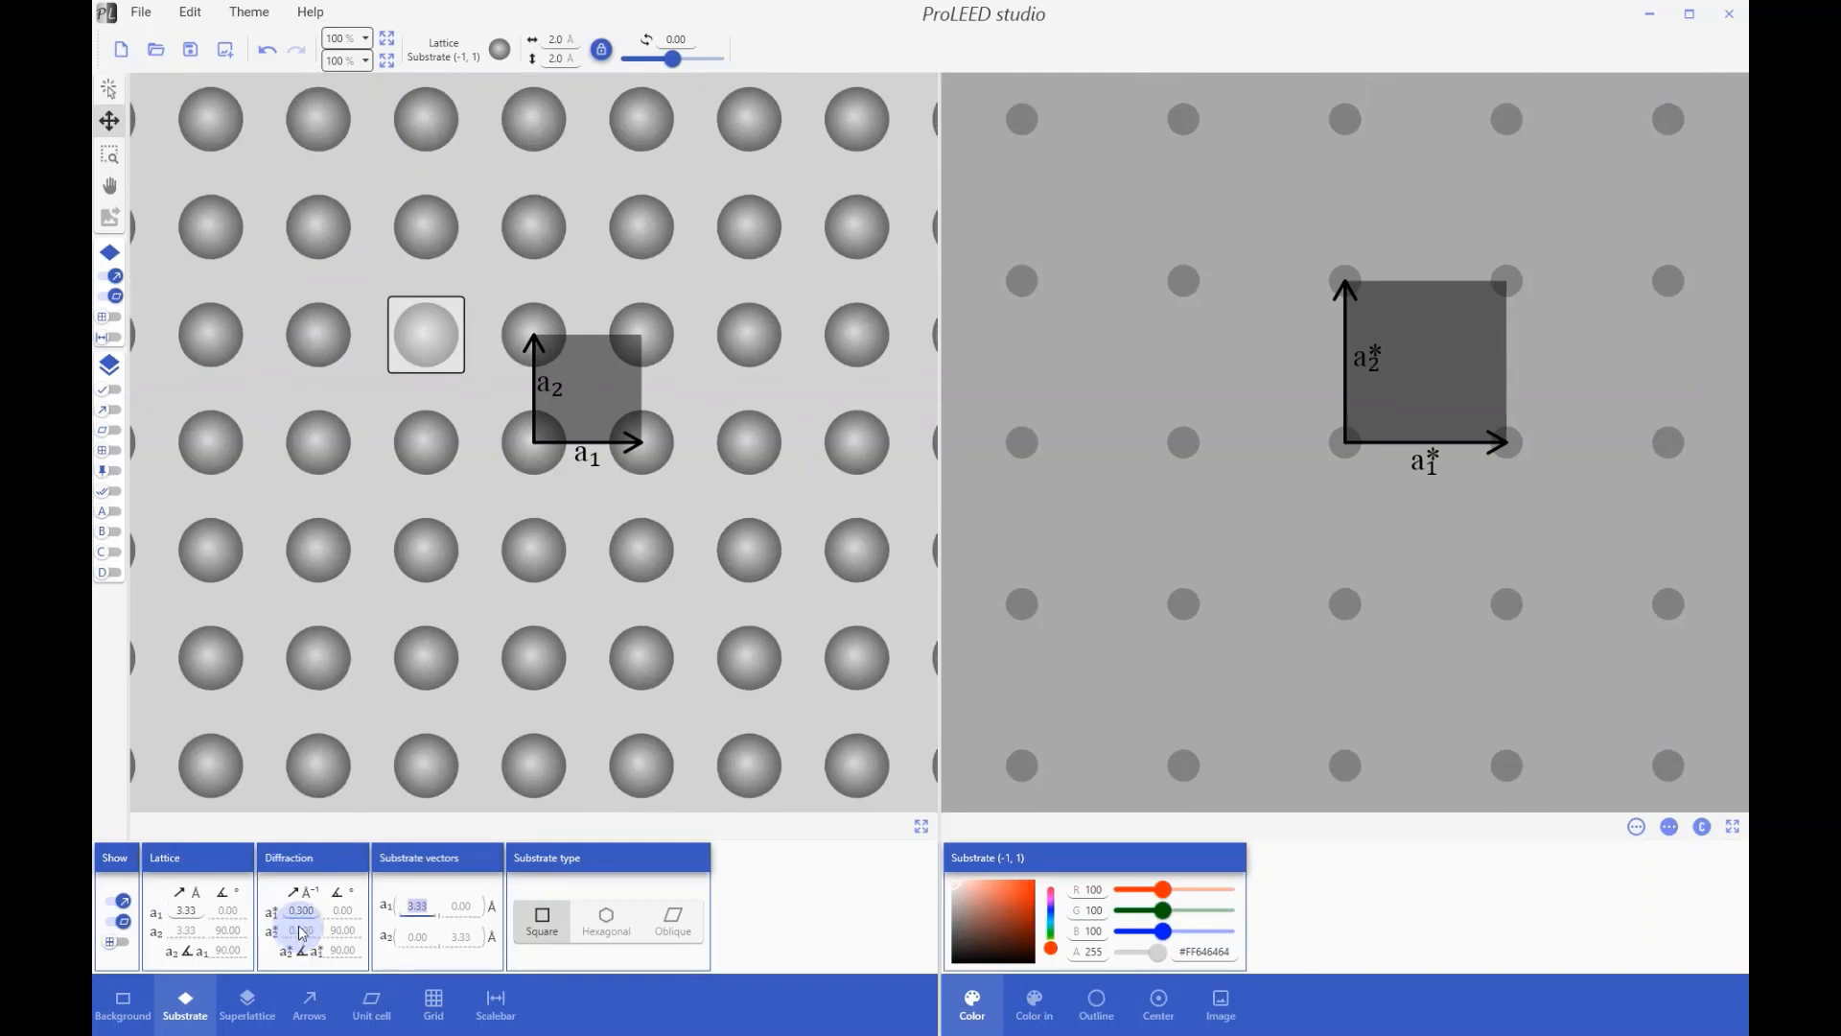
pyautogui.write('3')
pyautogui.press('Tab')
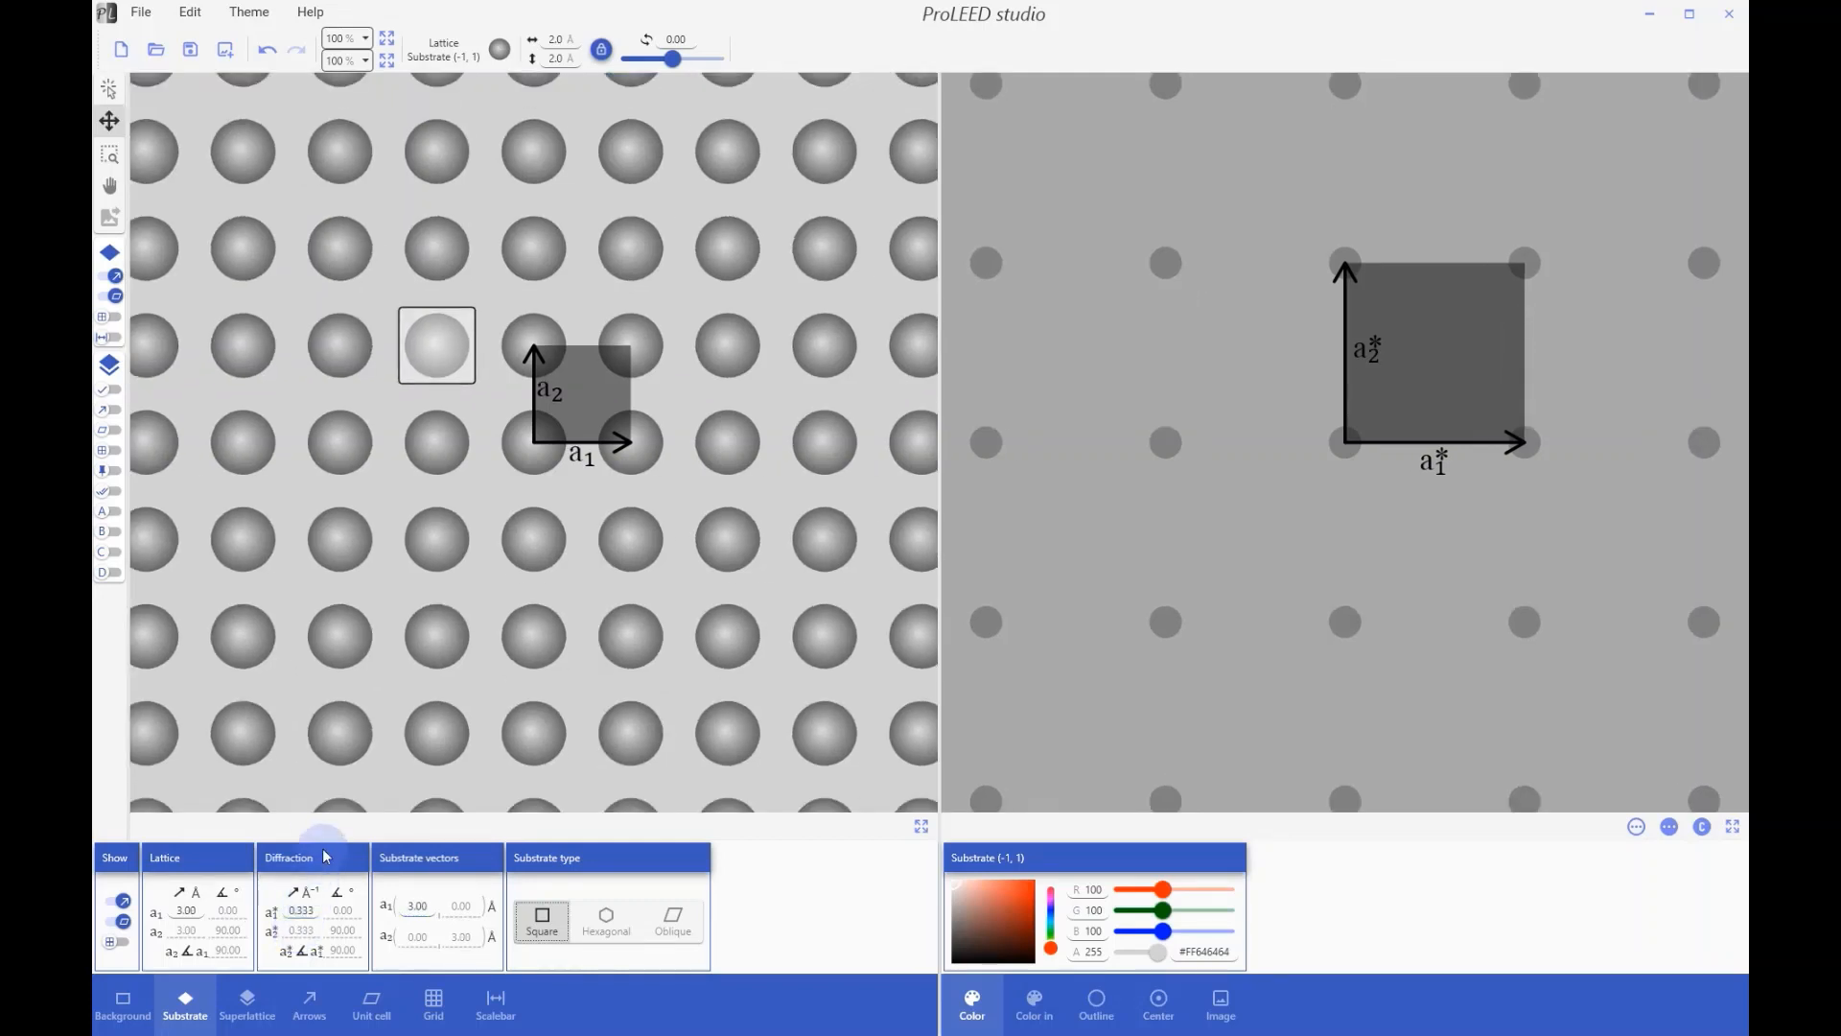
# Step: Change the substrate type to hexagonal and move substrate atom (-1, 1) until a1 is about 3.13 Å long
pyautogui.click(606, 920)
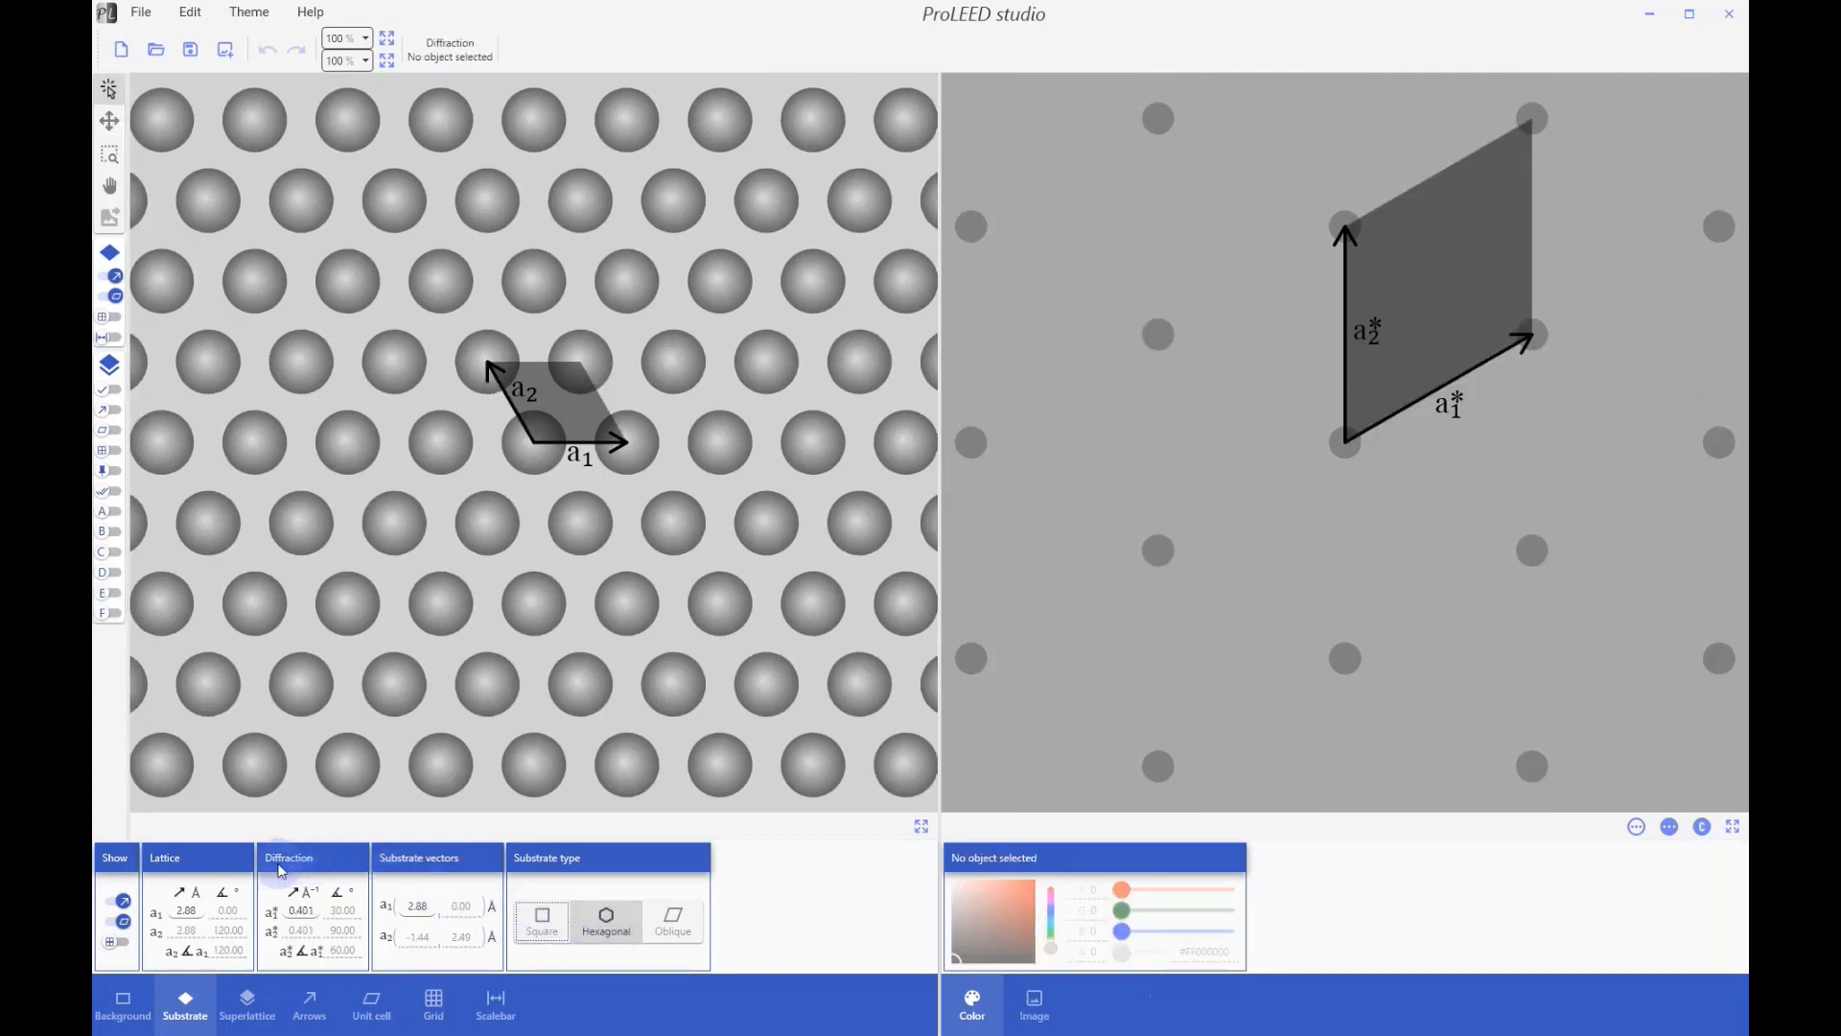
pyautogui.click(190, 913)
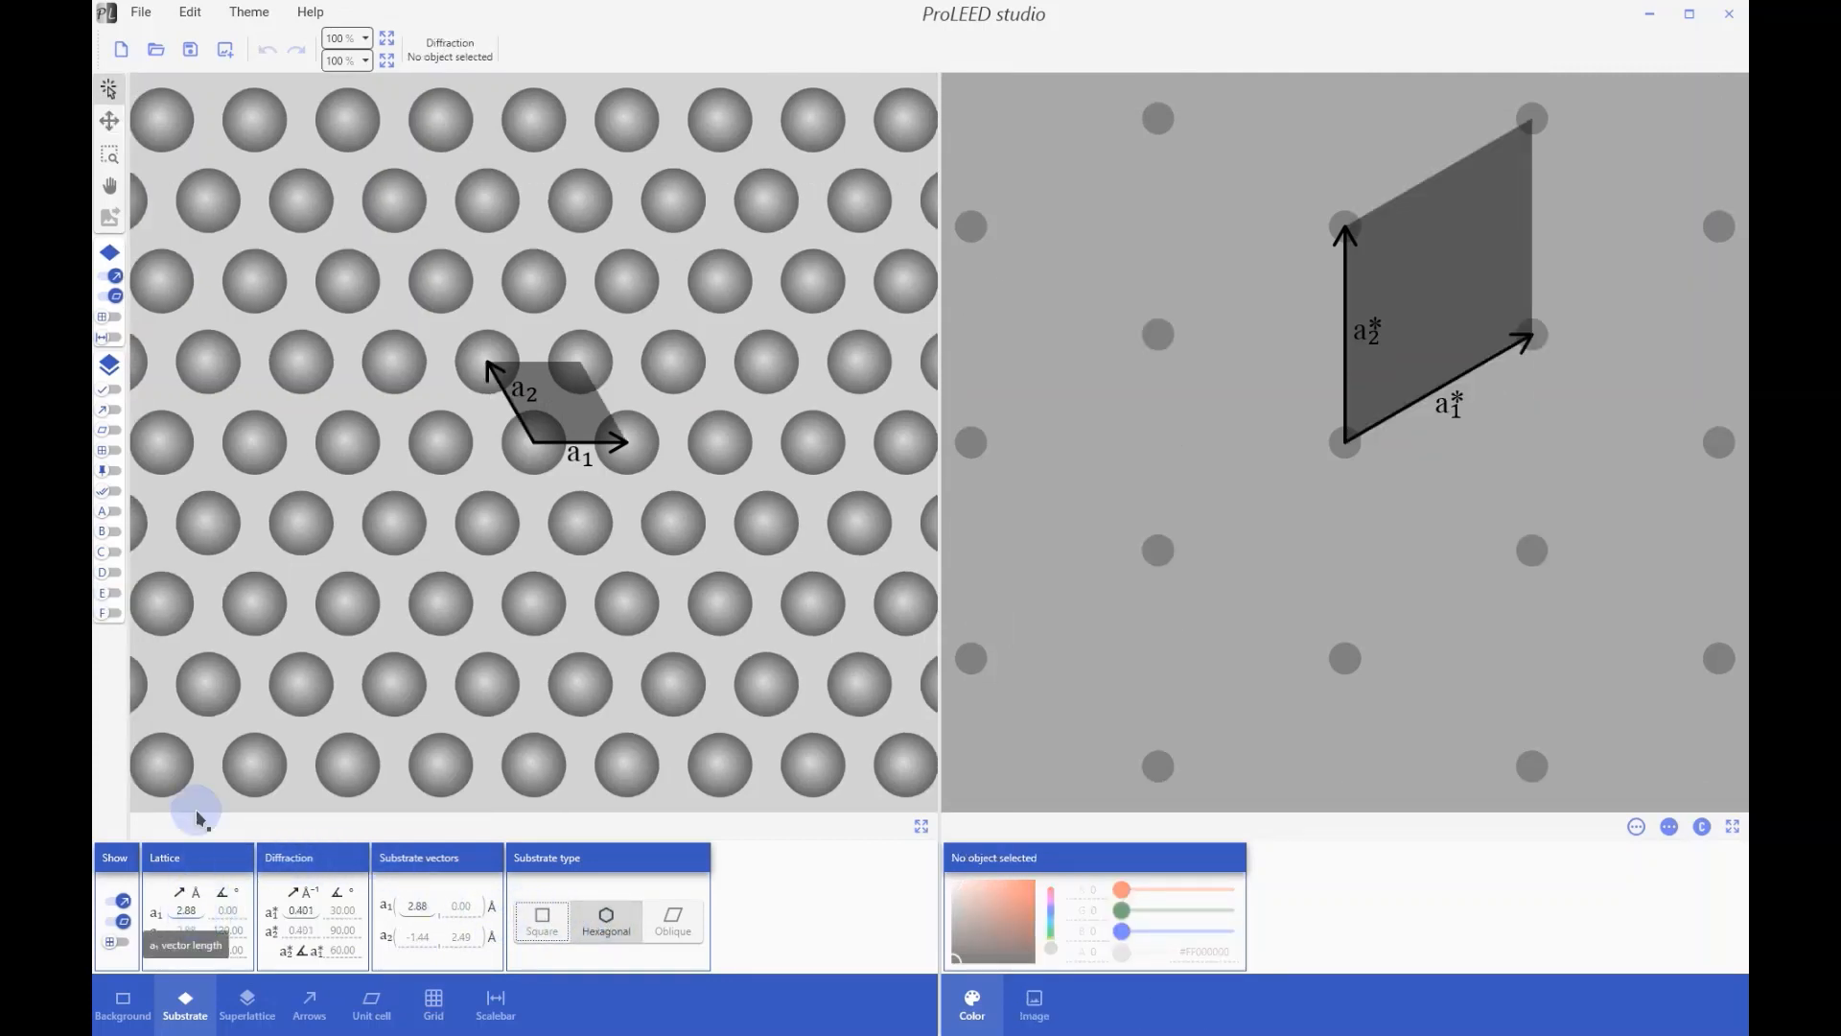
pyautogui.click(108, 120)
pyautogui.moveTo(395, 361)
pyautogui.mouseDown()
pyautogui.moveTo(359, 322)
pyautogui.moveTo(387, 356)
pyautogui.mouseUp()
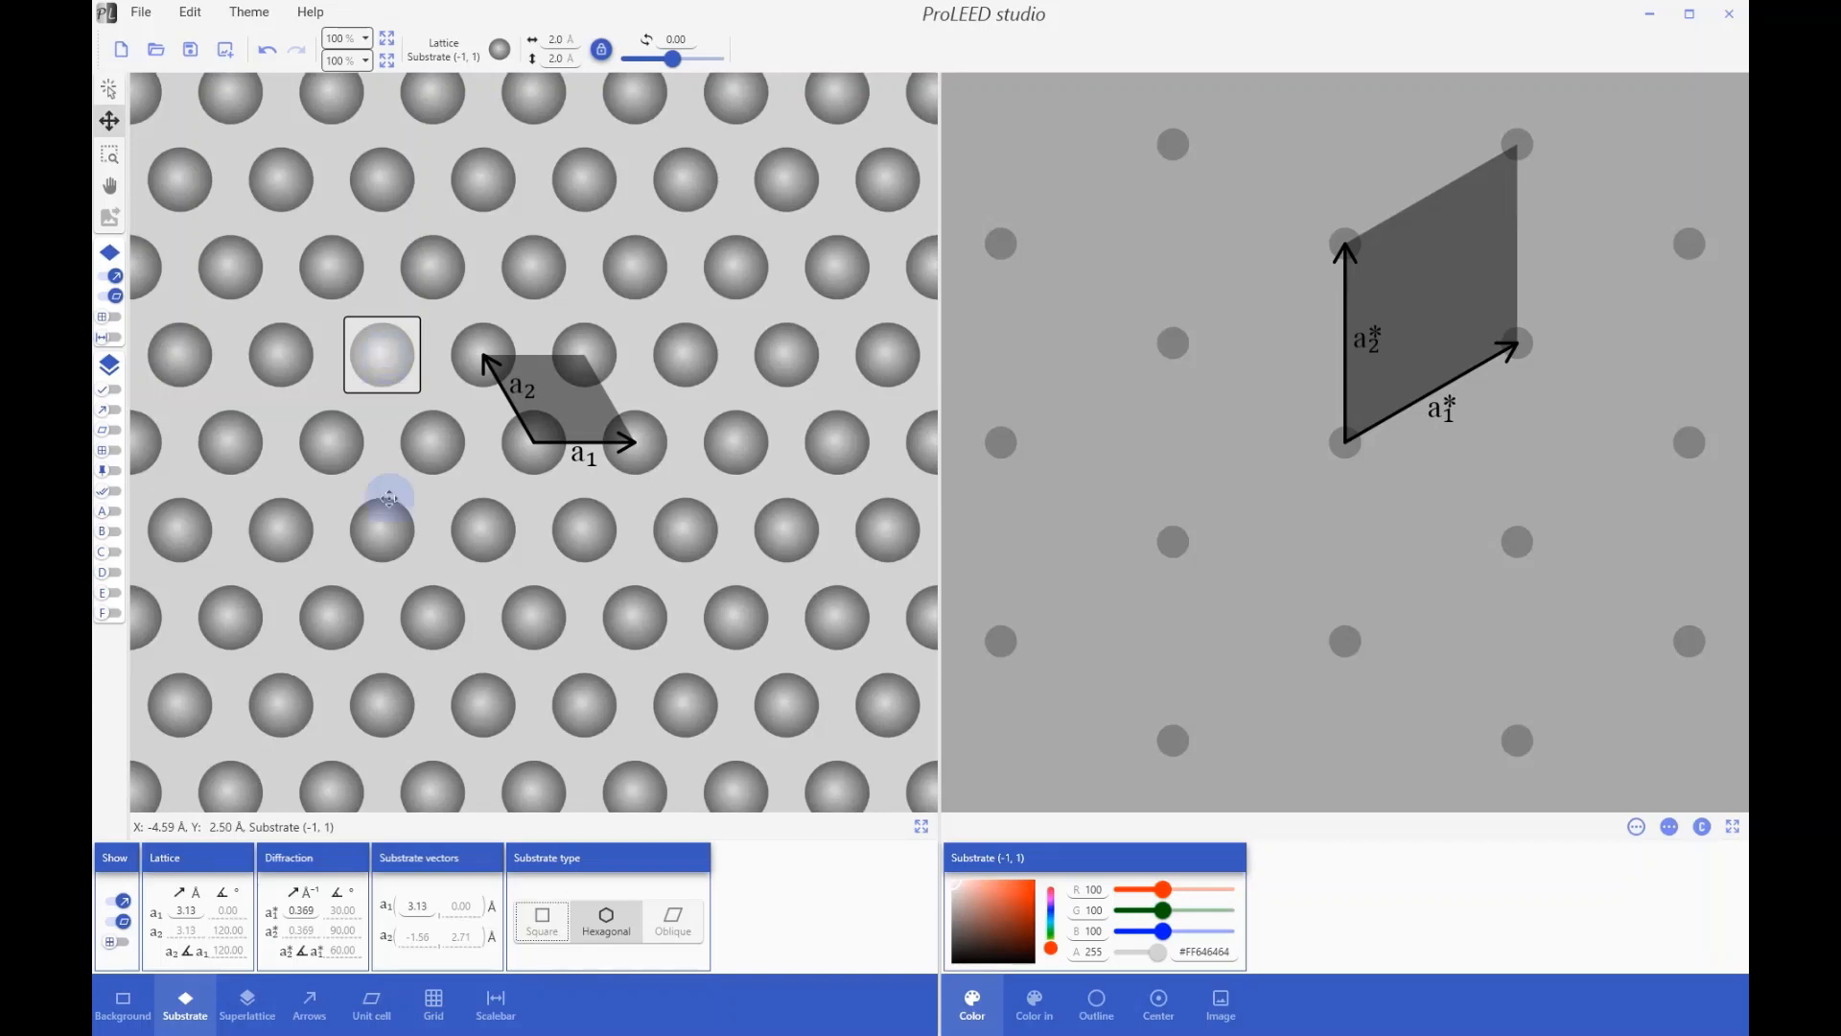
# Step: Change the substrate type to oblique and move atoms (2, 0) and (0, 2) to give a1 about (2.95, 1.02) Å and a2 about (0.44, 2.96) Å
pyautogui.click(672, 921)
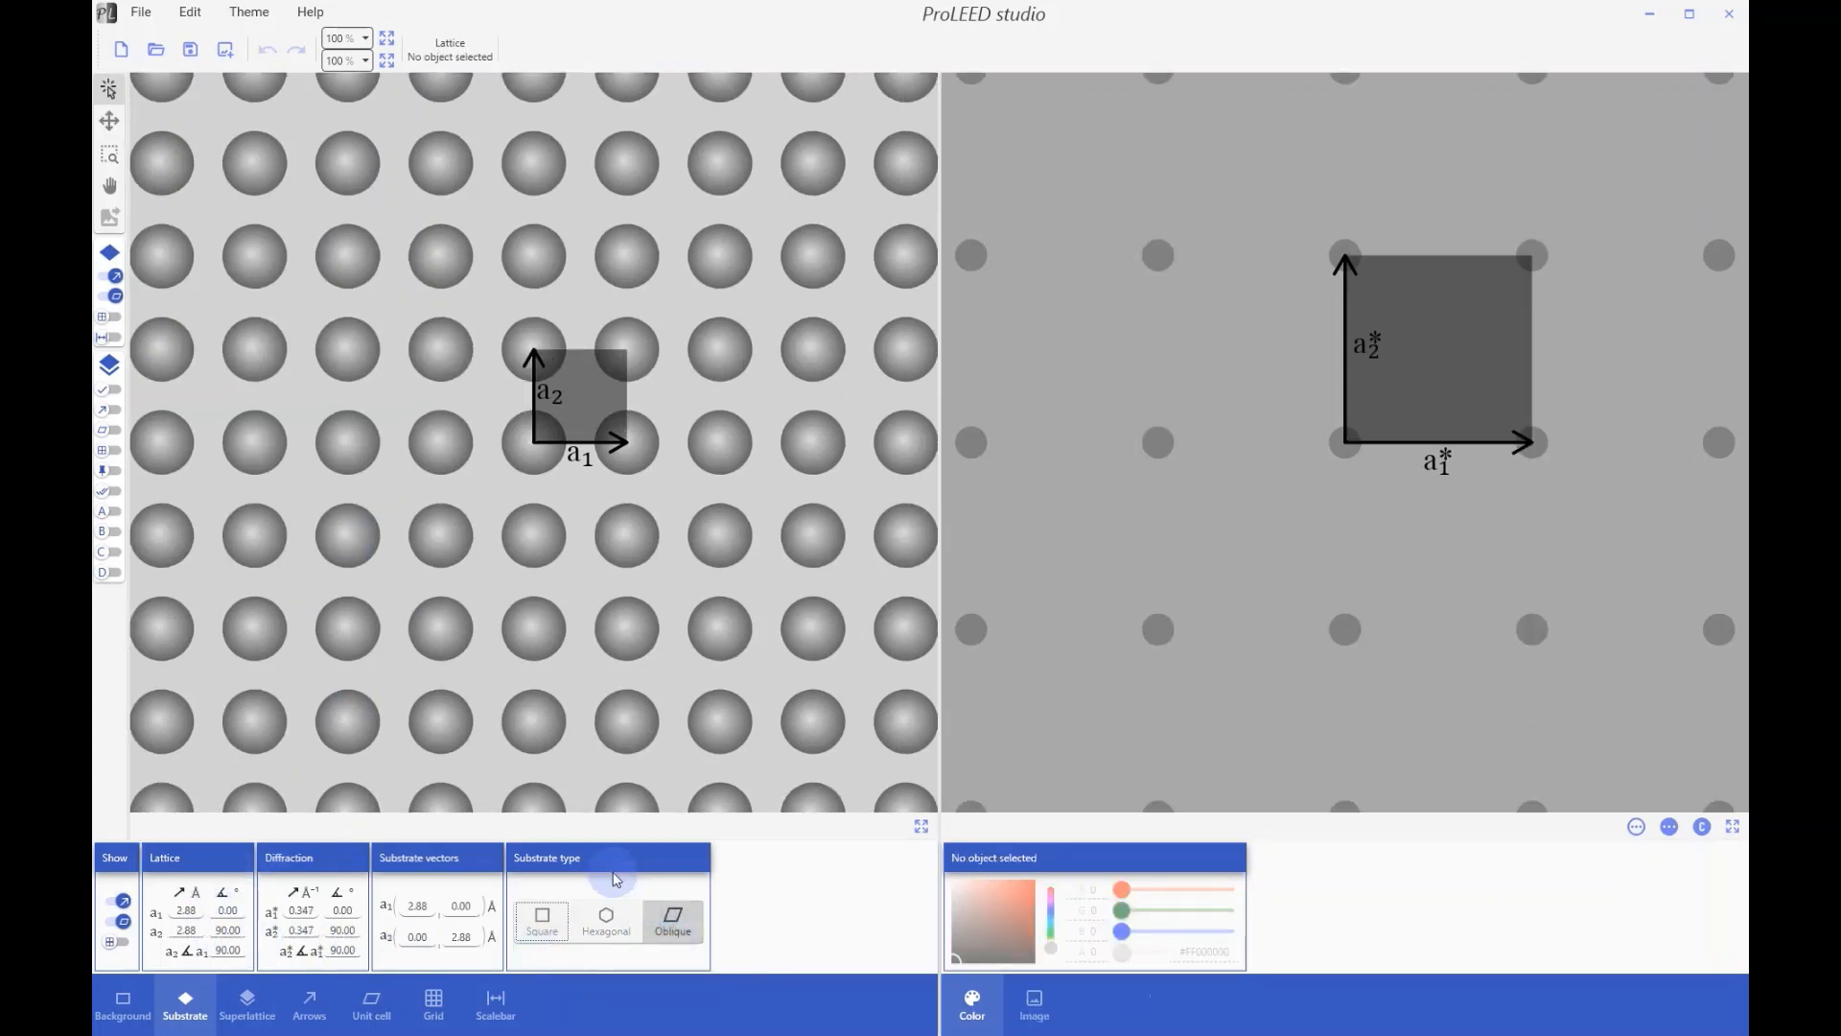
pyautogui.click(111, 120)
pyautogui.moveTo(722, 453); pyautogui.dragTo(726, 376)
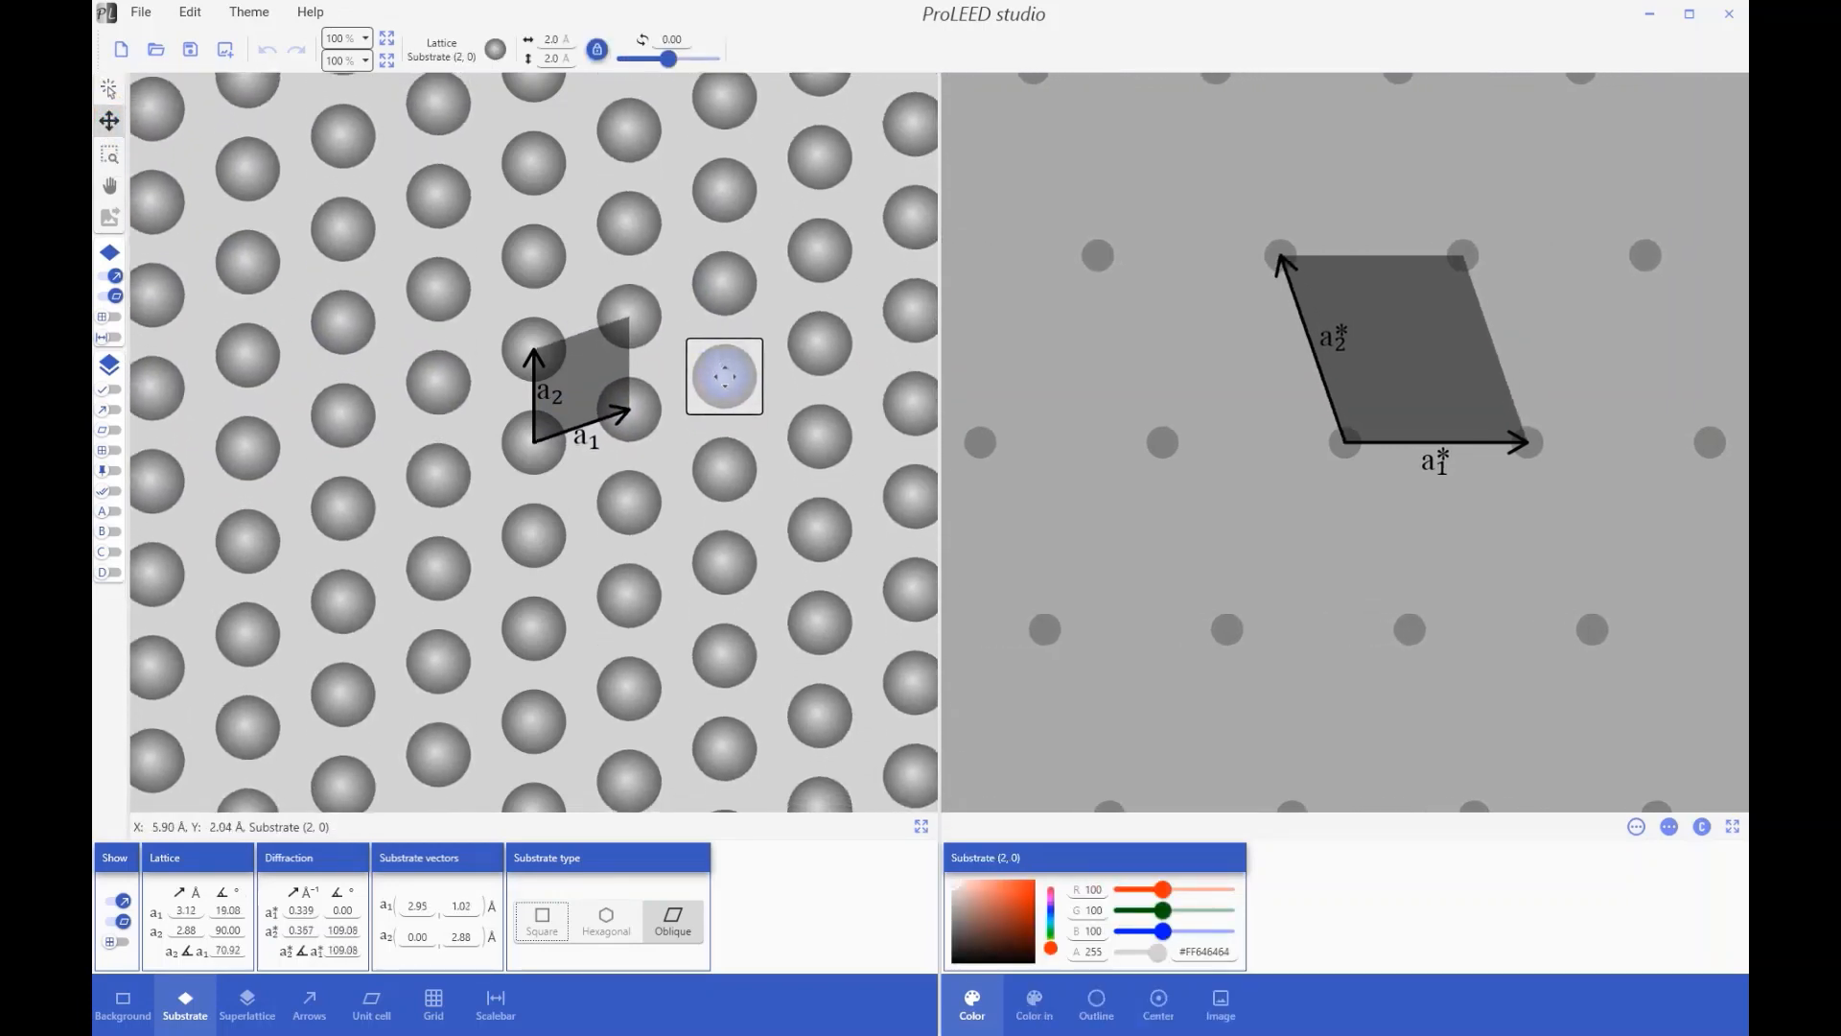
pyautogui.moveTo(535, 255); pyautogui.dragTo(562, 251)
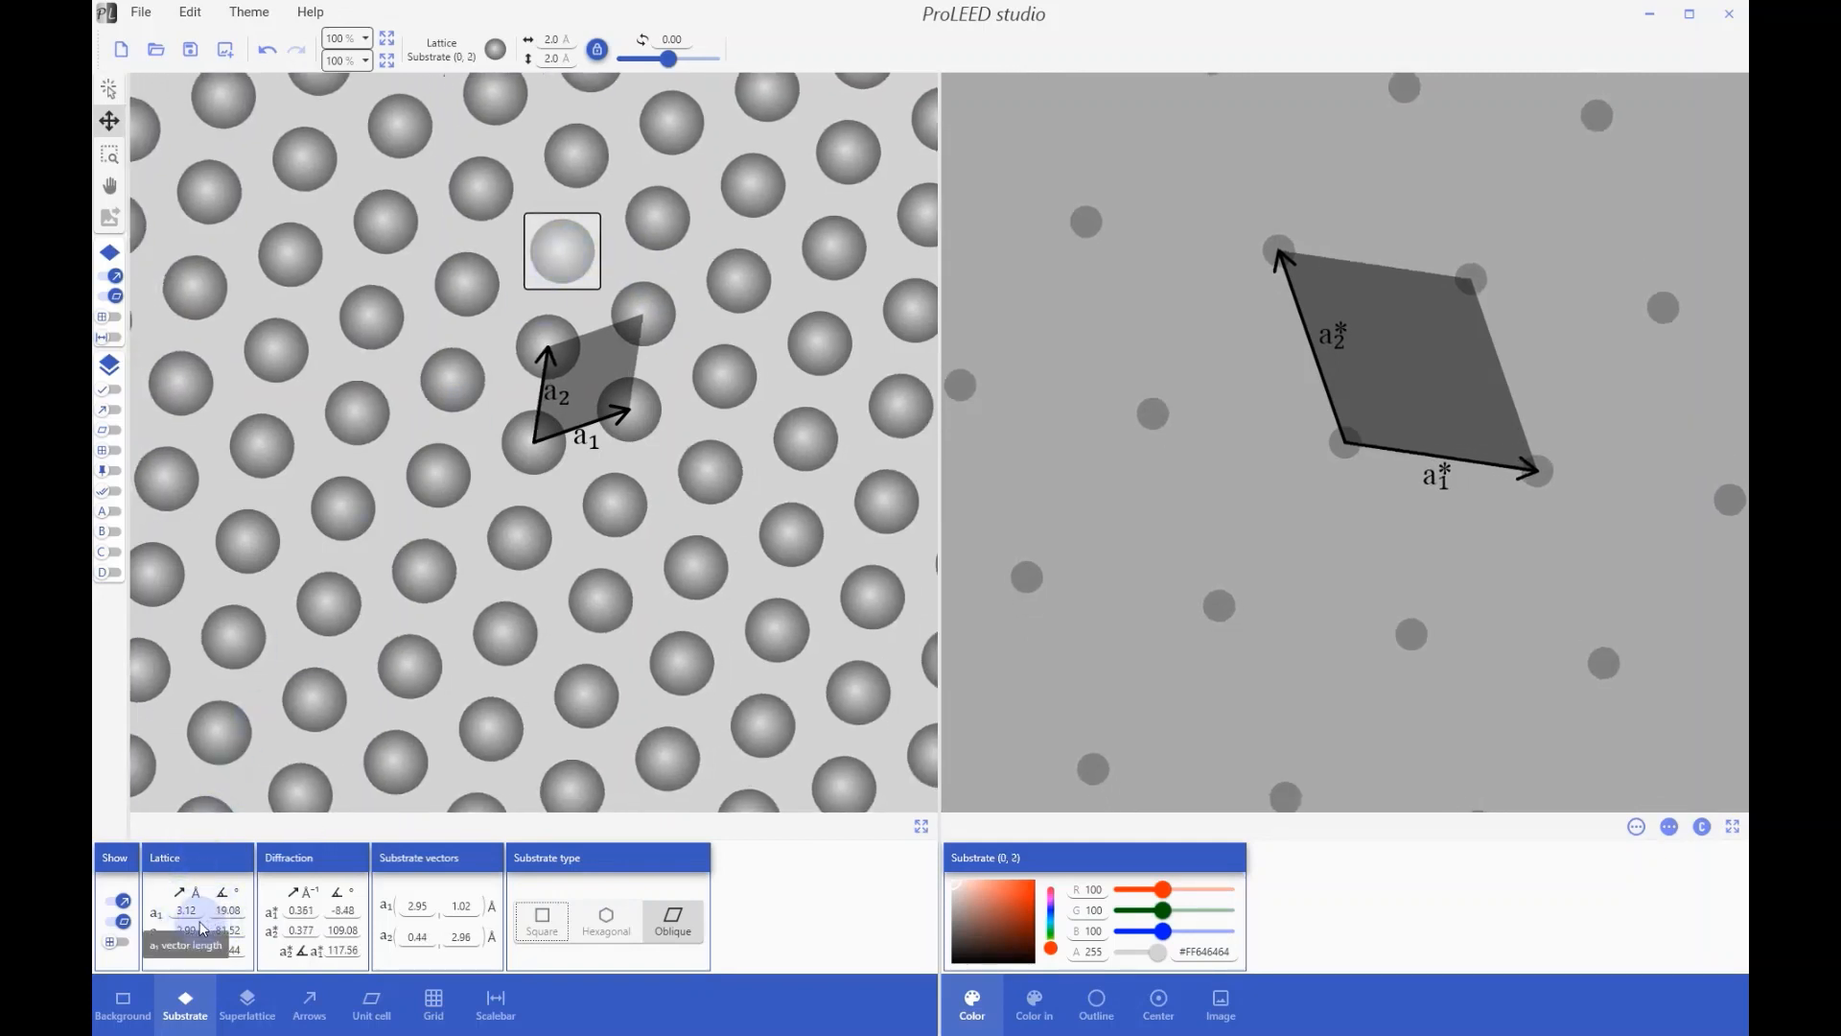
# Step: Return the substrate type to square and start a new document
pyautogui.click(540, 930)
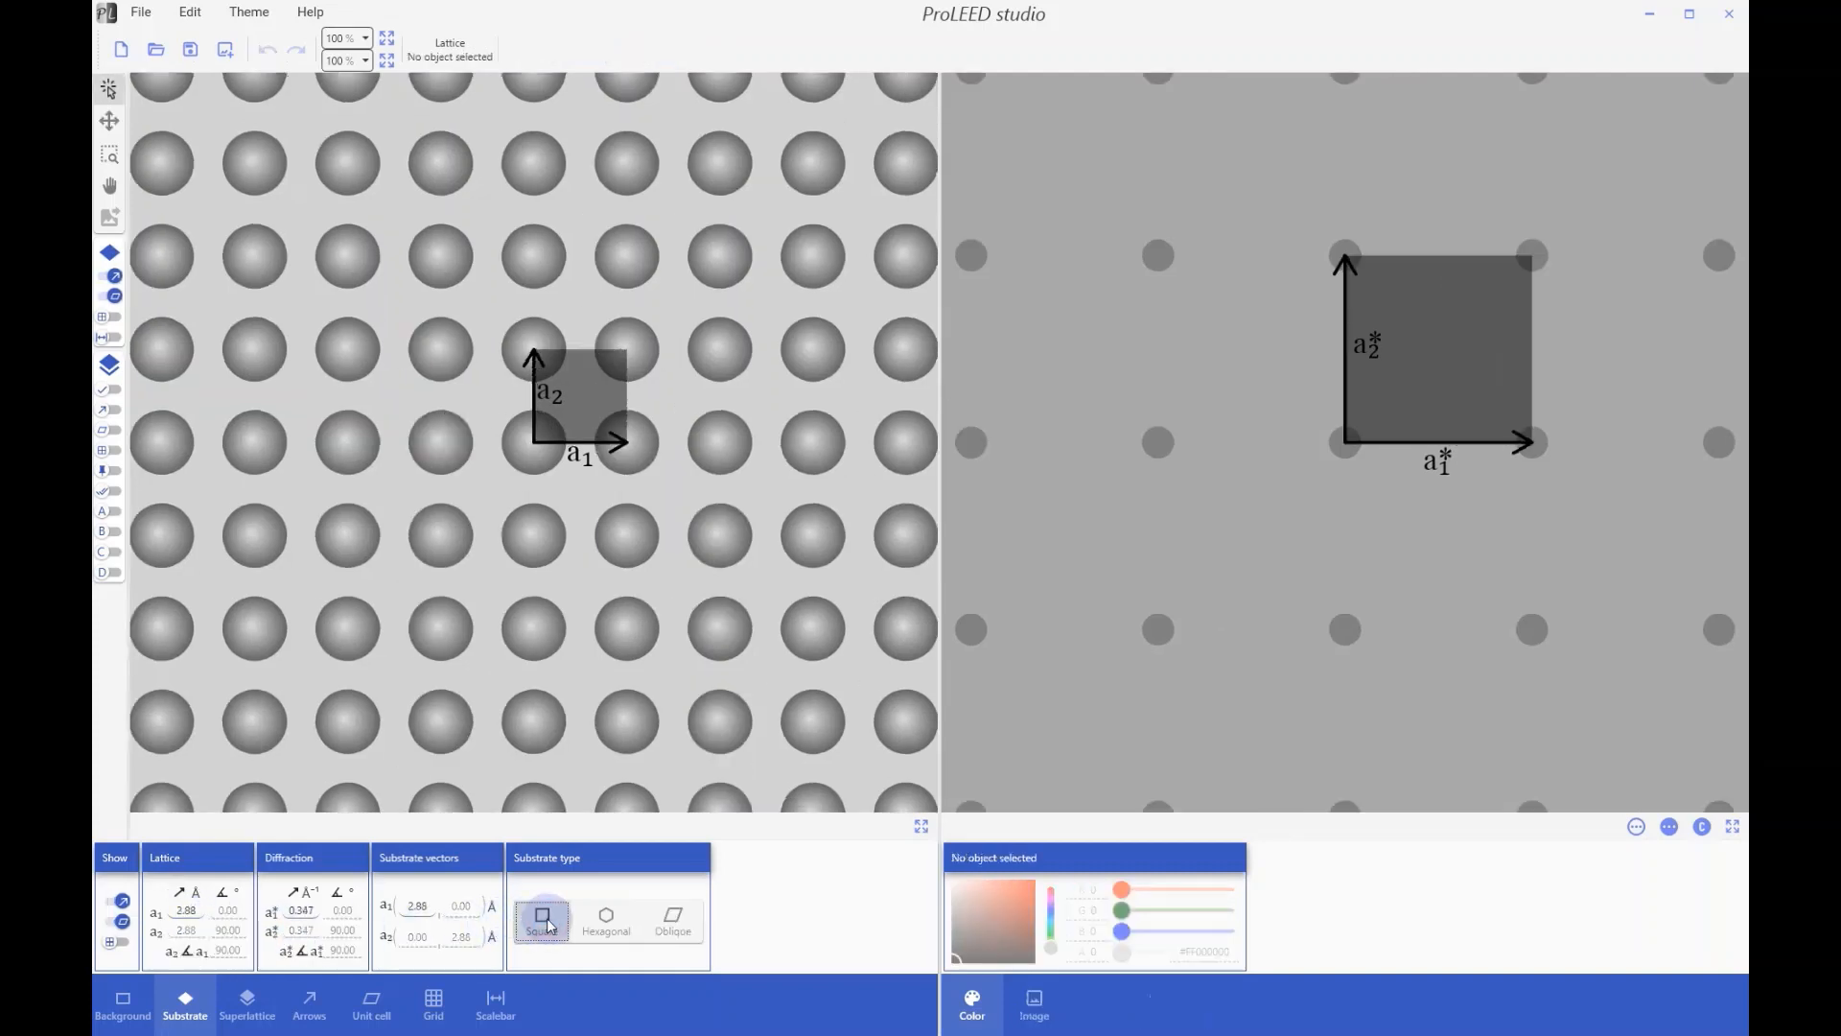
pyautogui.click(114, 51)
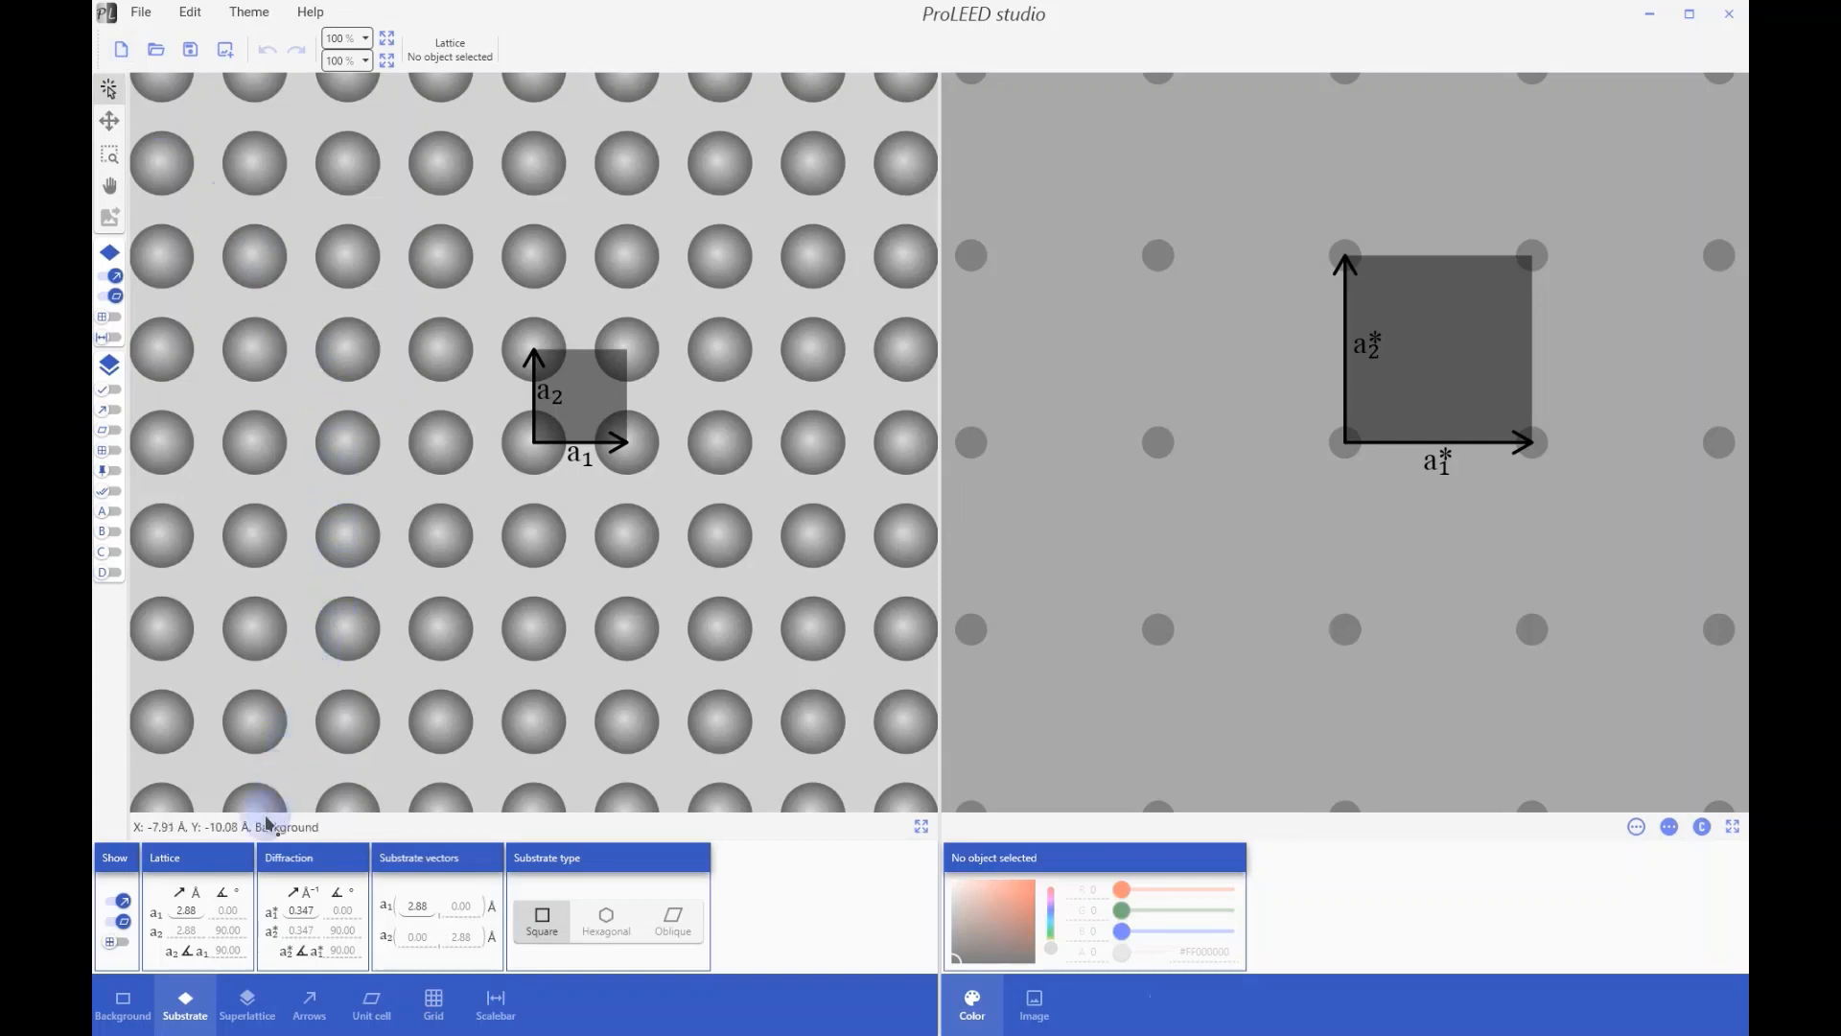
# Step: Hide the substrate's arrows and unit cell, and display the superlattice together with its s1 and s2 arrows
pyautogui.click(247, 1005)
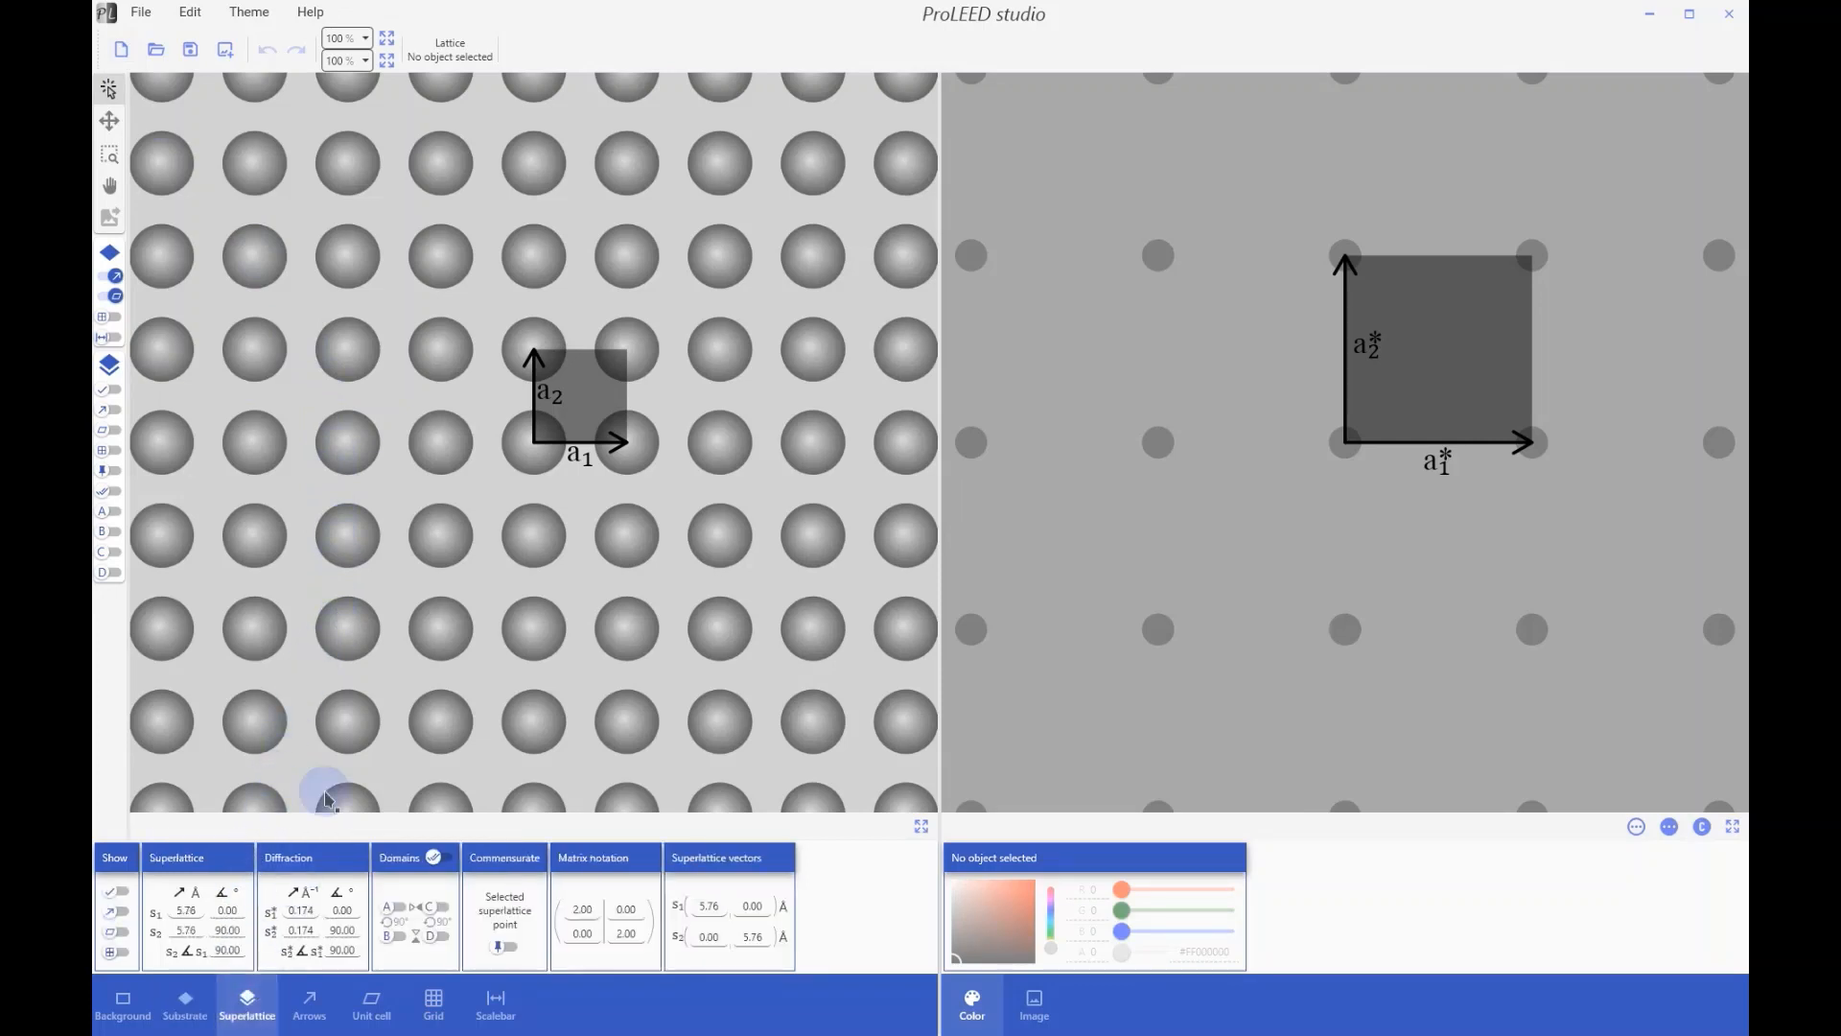
pyautogui.click(108, 276)
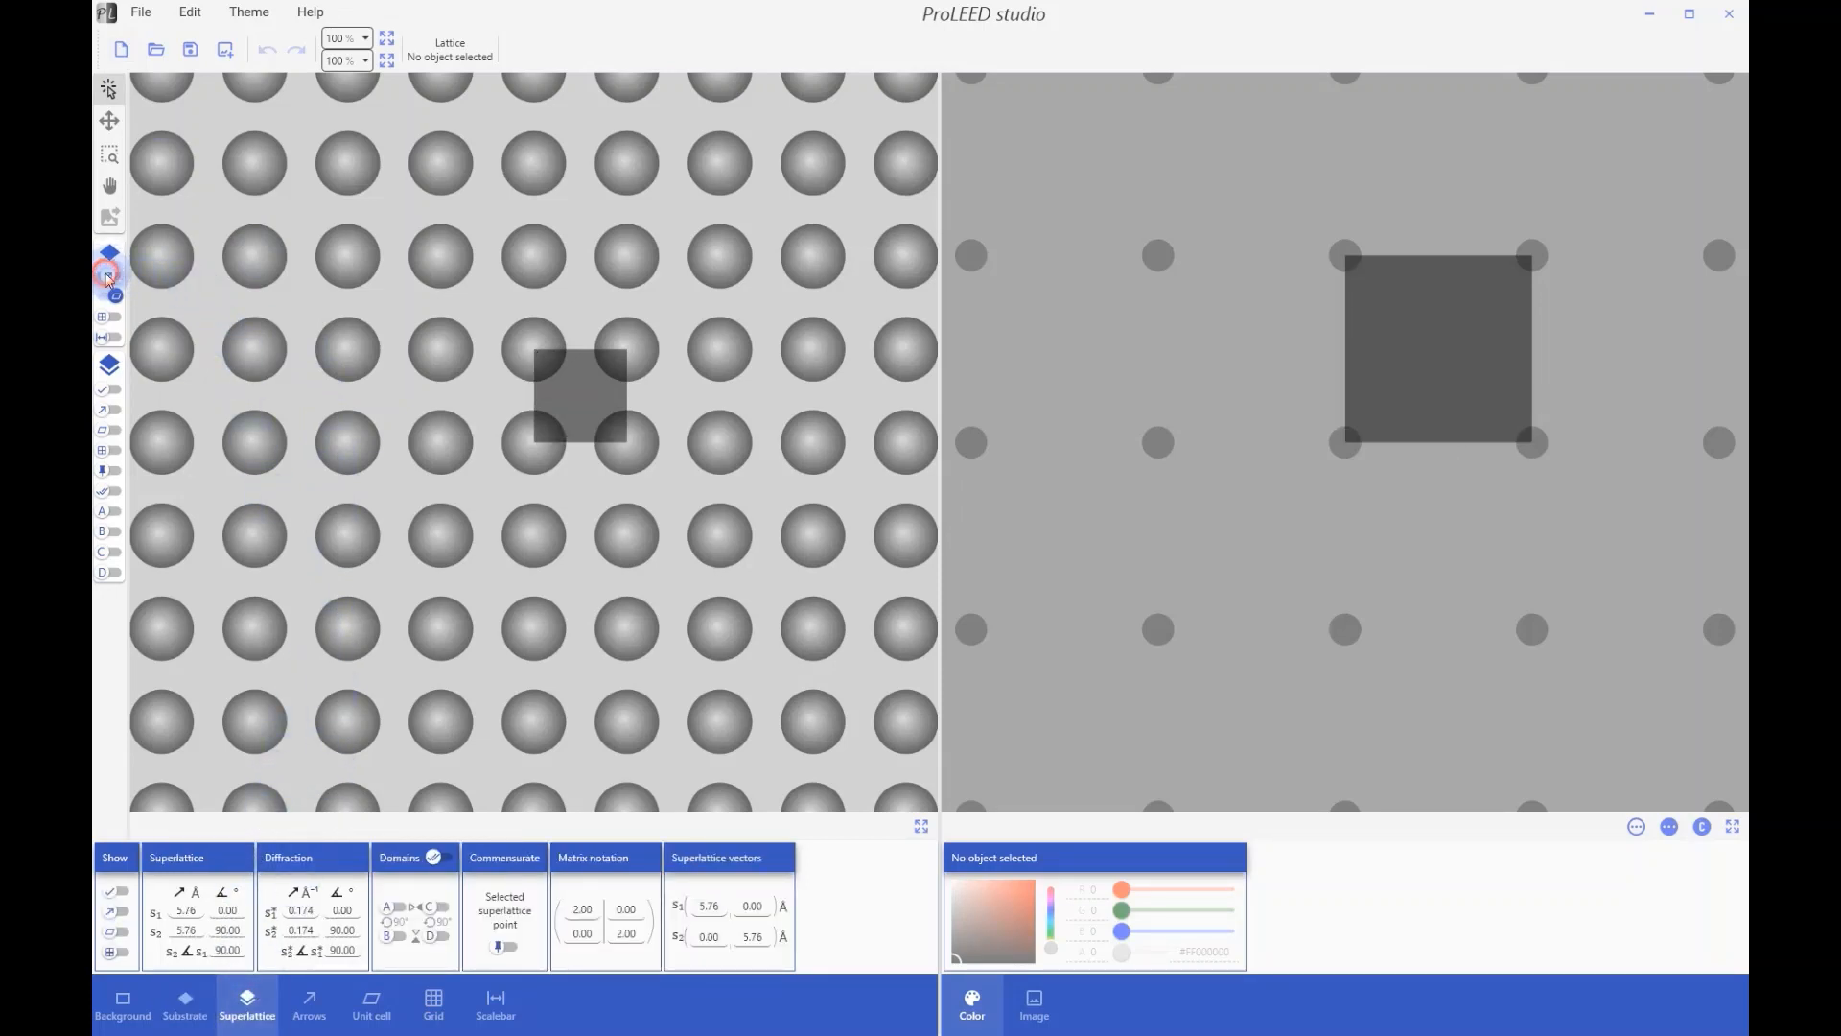
pyautogui.click(115, 298)
pyautogui.click(114, 390)
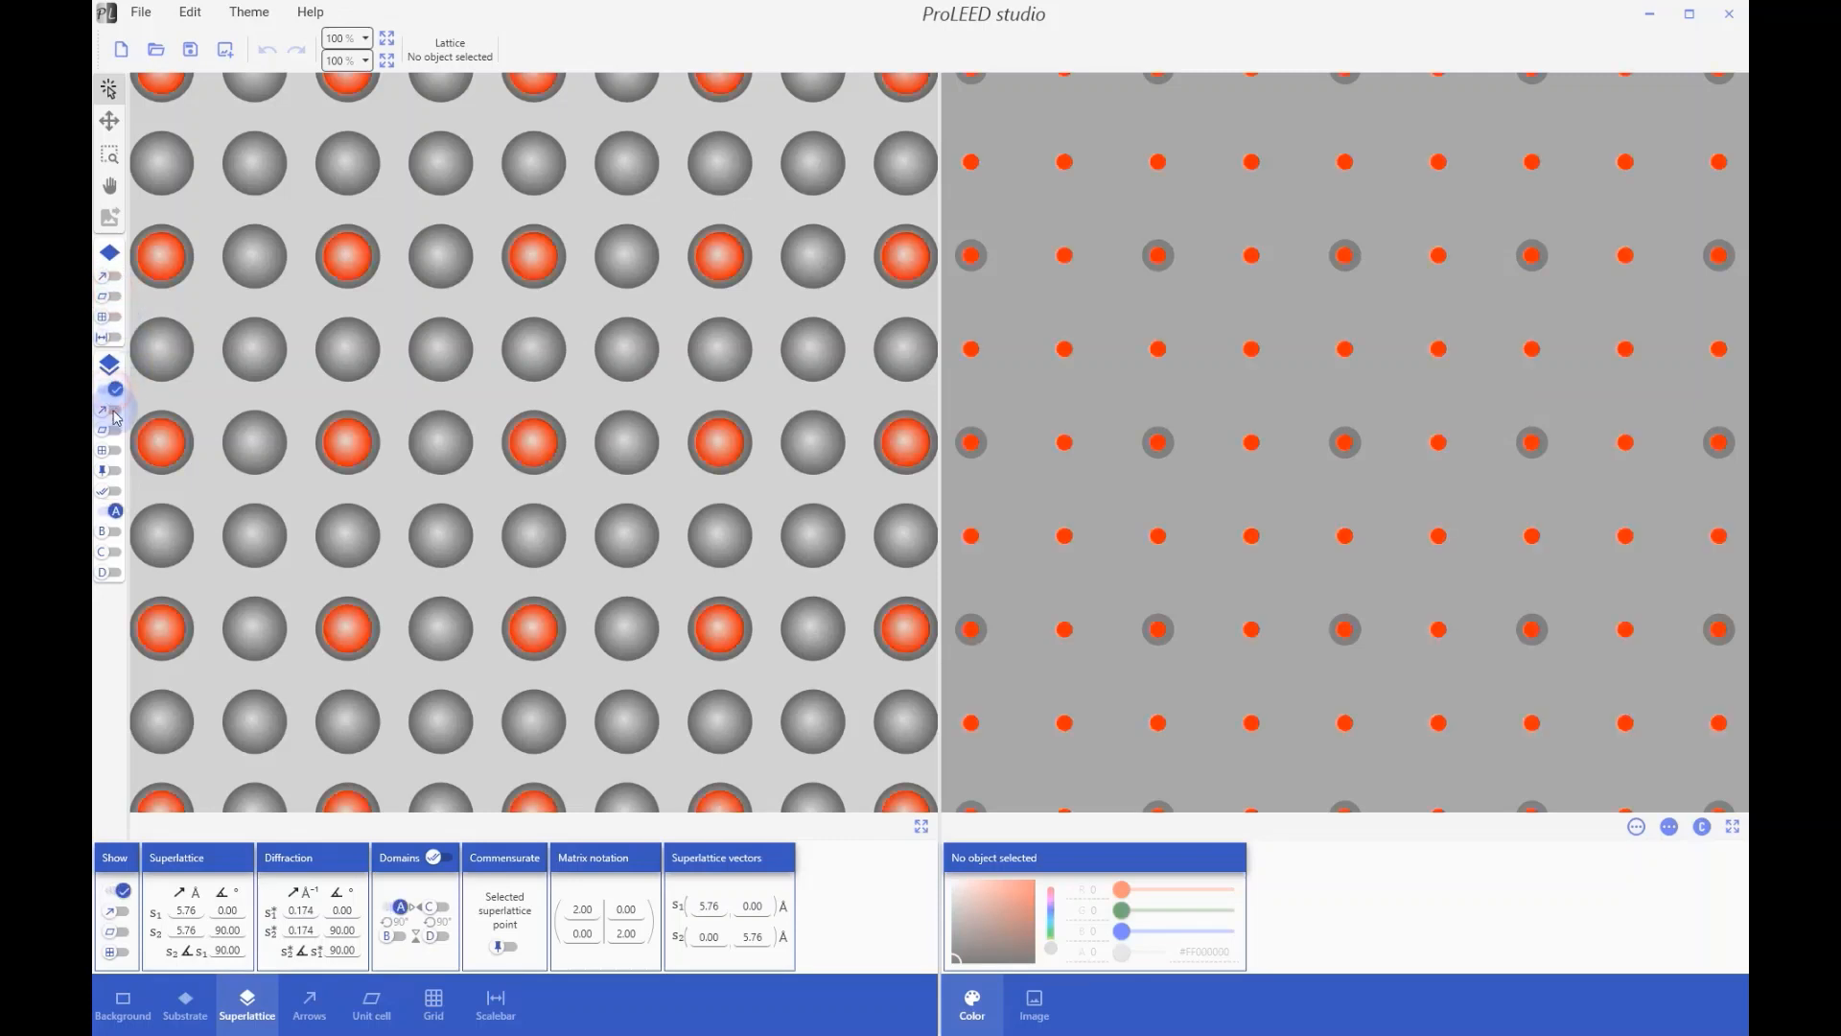
pyautogui.click(115, 411)
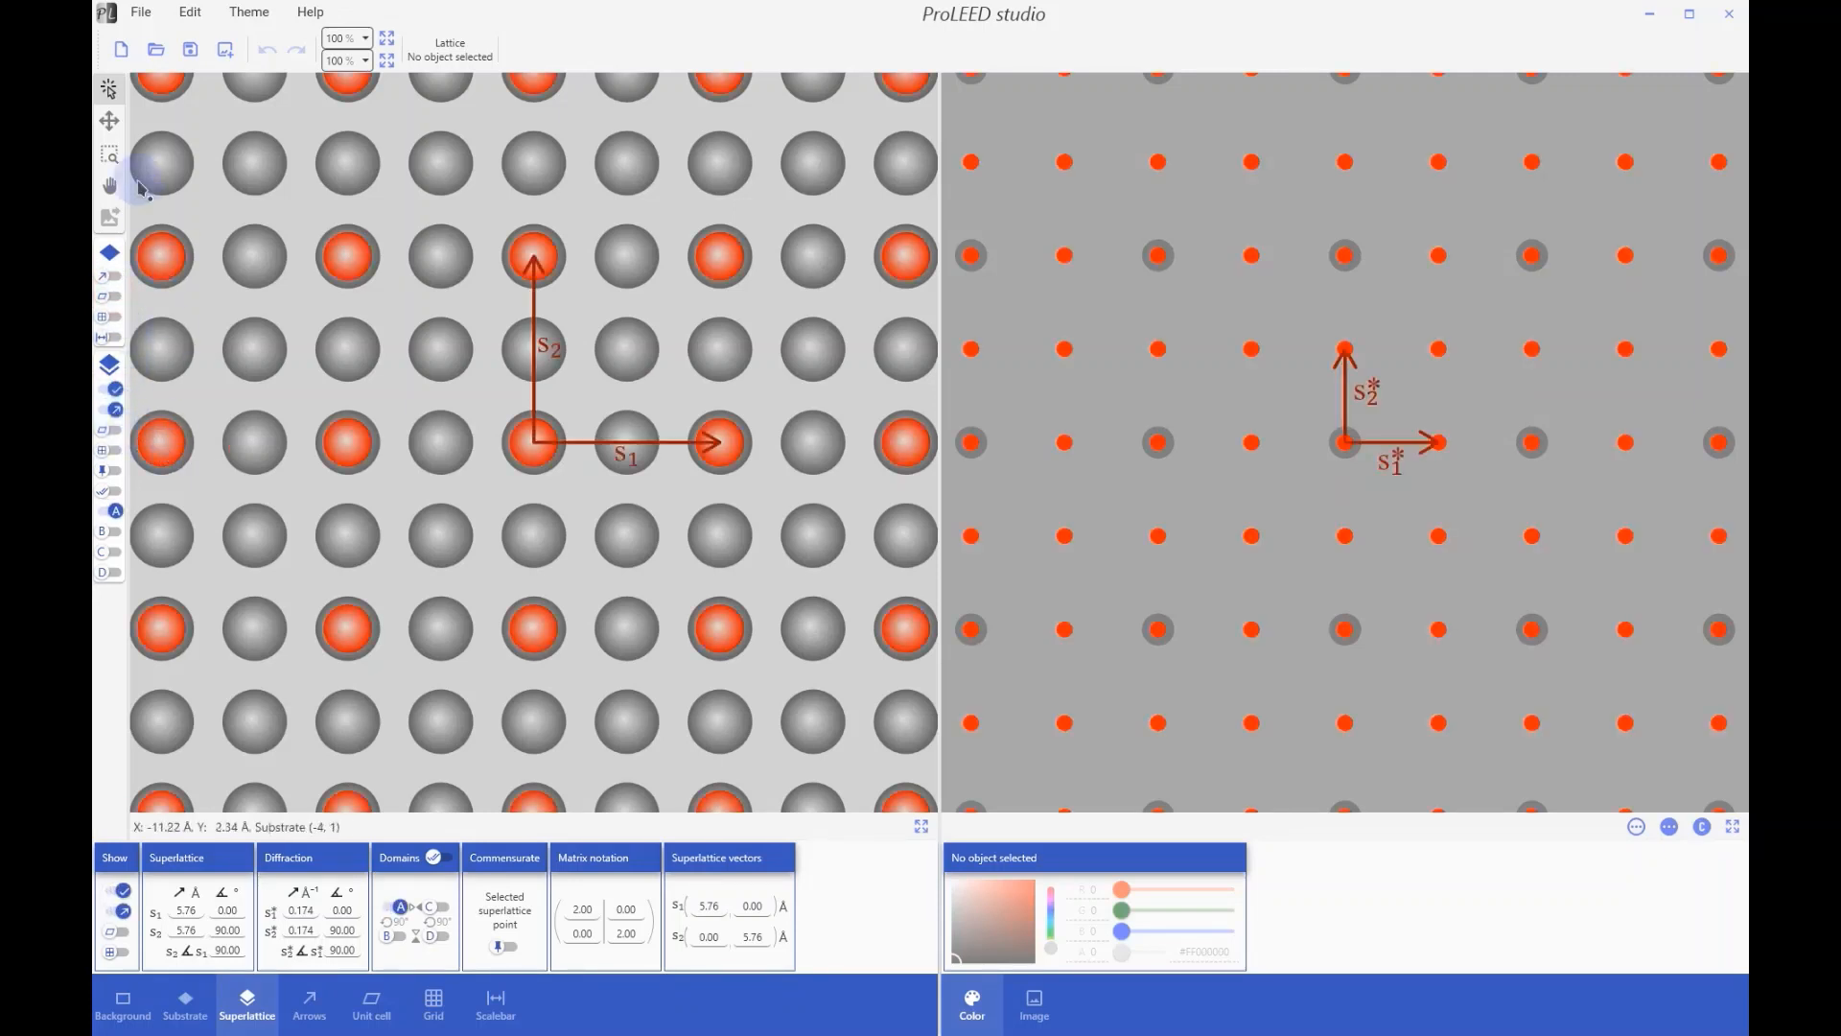
# Step: Reshape the superlattice by moving atom (1, 0) and diffraction spot (3, 1) to s1 about 5.69 Å and s2 about 4.97 Å
pyautogui.click(111, 121)
pyautogui.moveTo(725, 414)
pyautogui.mouseDown()
pyautogui.moveTo(723, 377)
pyautogui.moveTo(763, 401)
pyautogui.moveTo(750, 451)
pyautogui.moveTo(718, 445)
pyautogui.mouseUp()
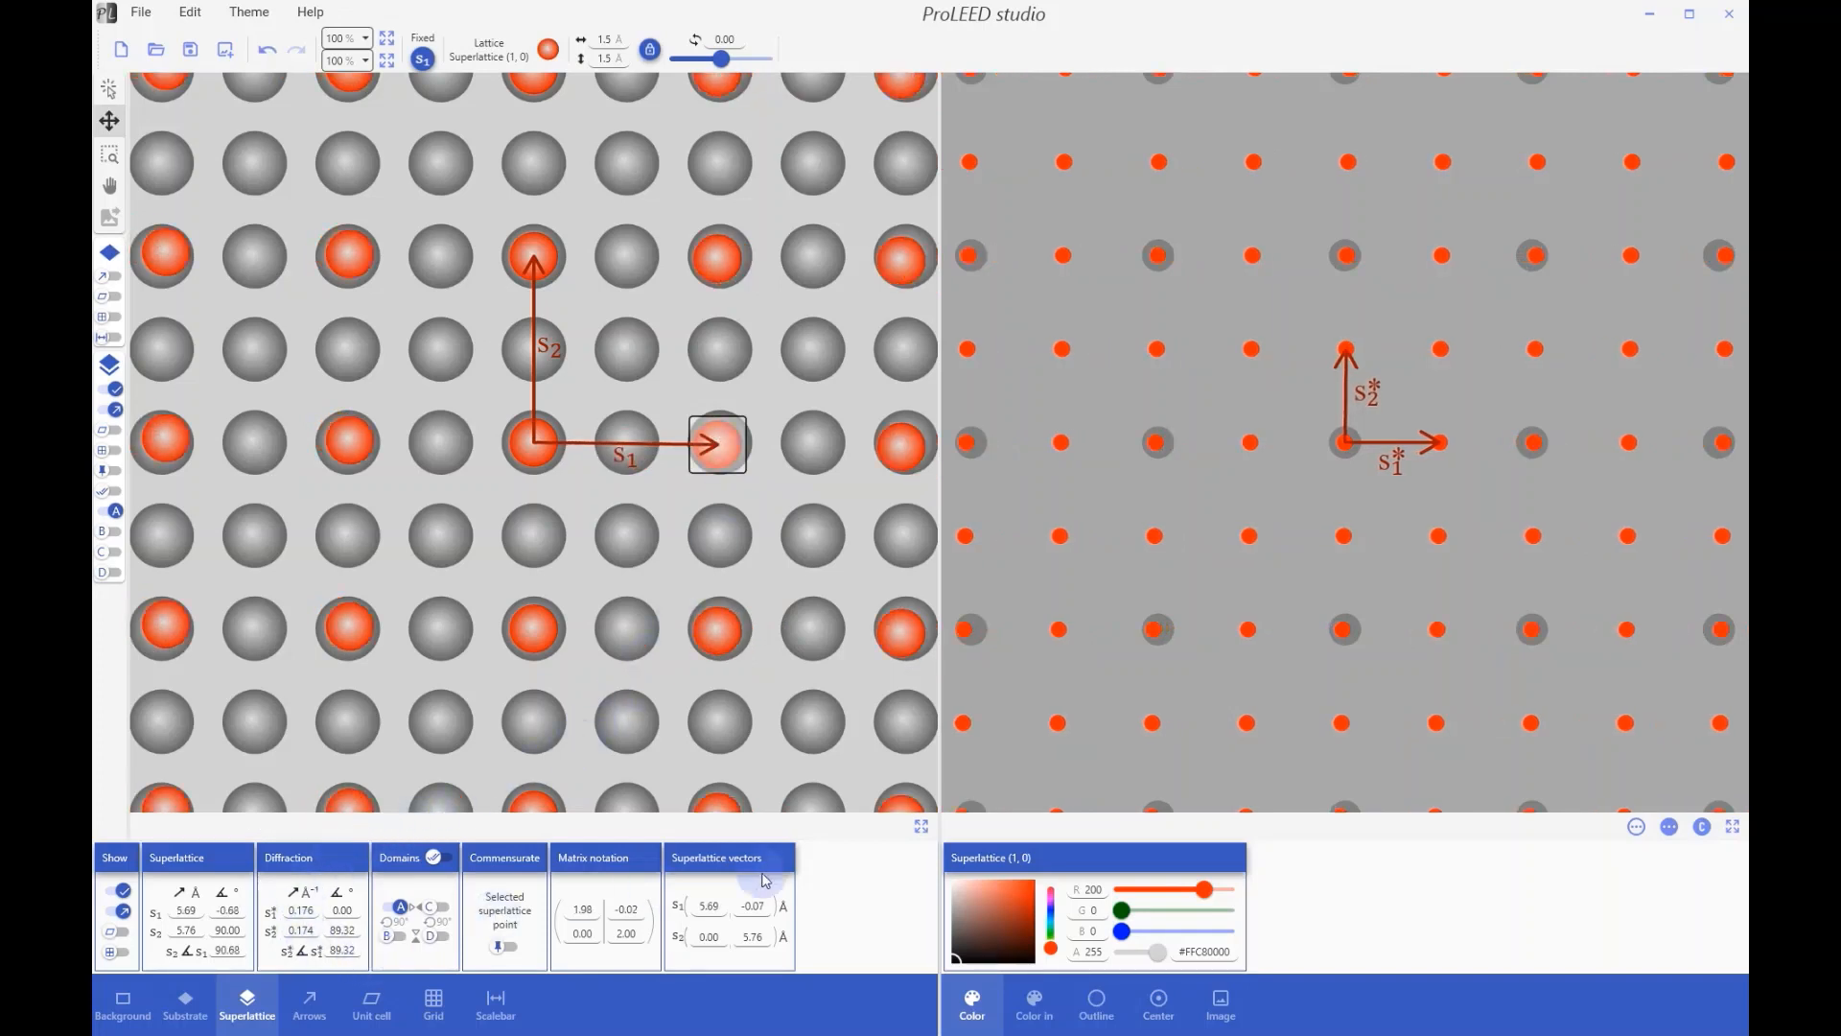
pyautogui.moveTo(1628, 347)
pyautogui.mouseDown()
pyautogui.moveTo(1615, 313)
pyautogui.moveTo(1628, 334)
pyautogui.mouseUp()
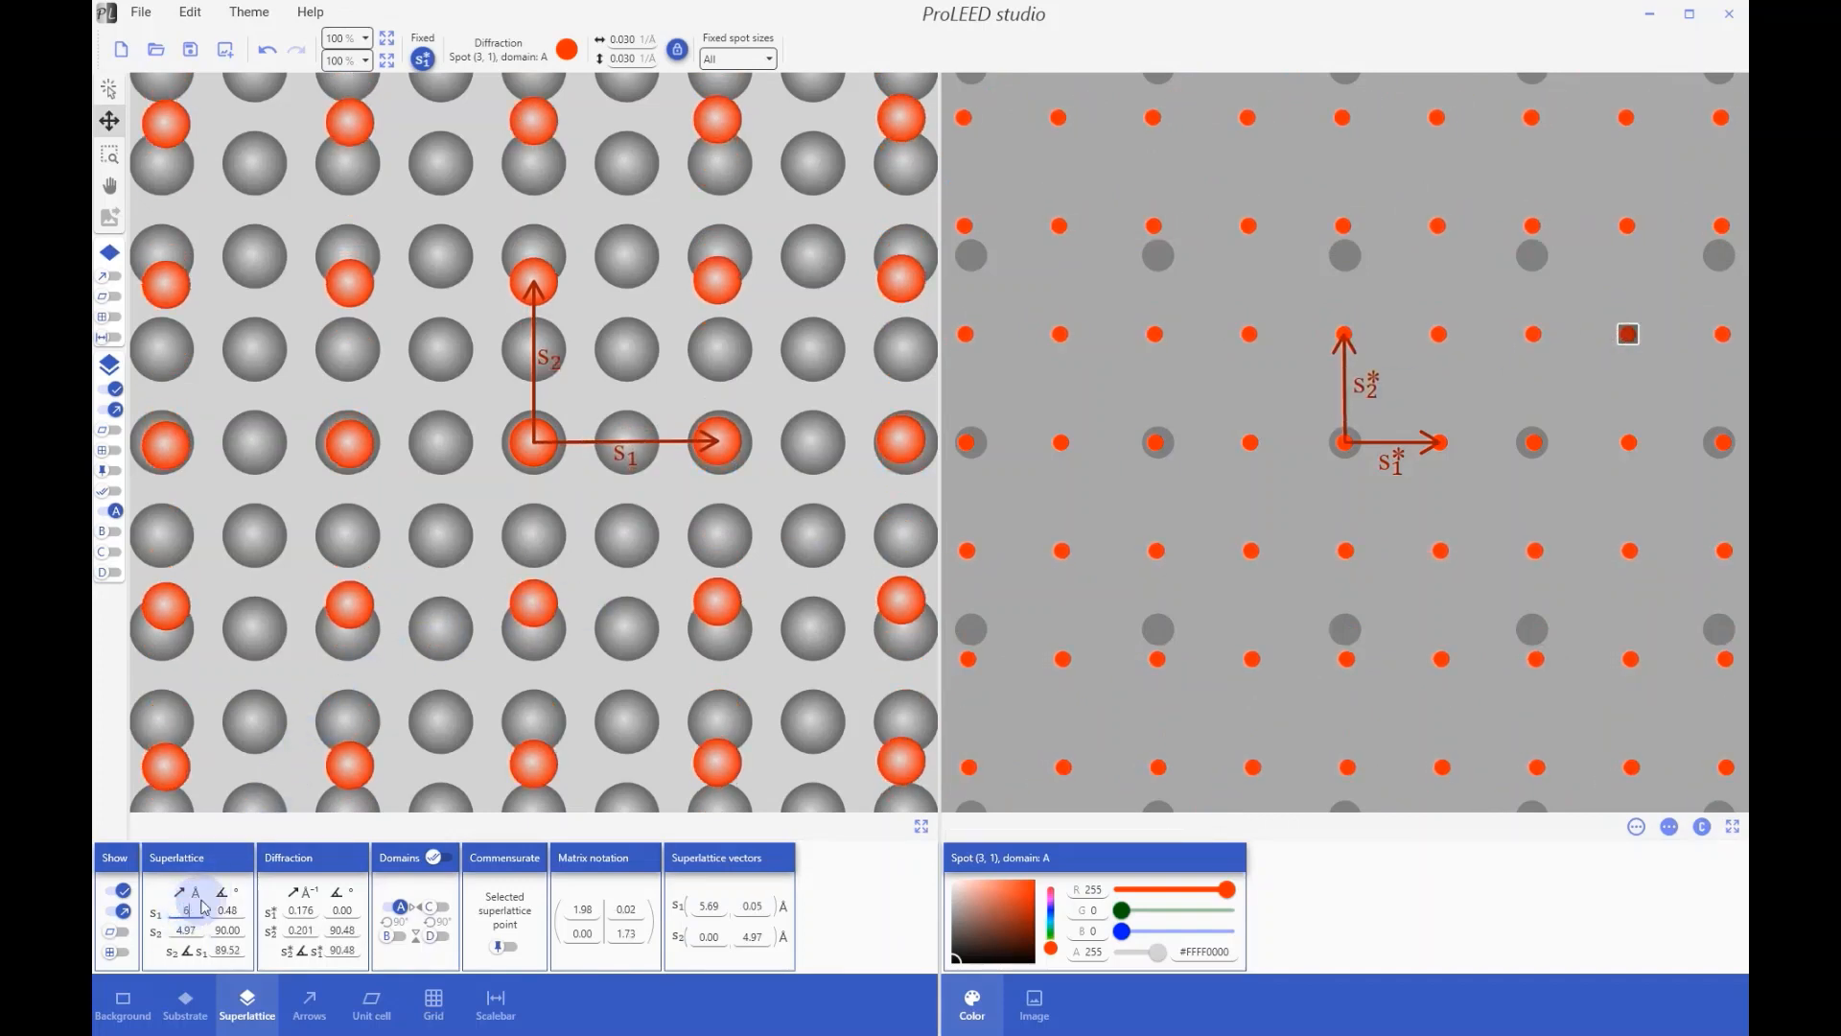
# Step: Set superlattice vector s1 to a length of 6 Å and an angle of 10°
pyautogui.press('Tab')
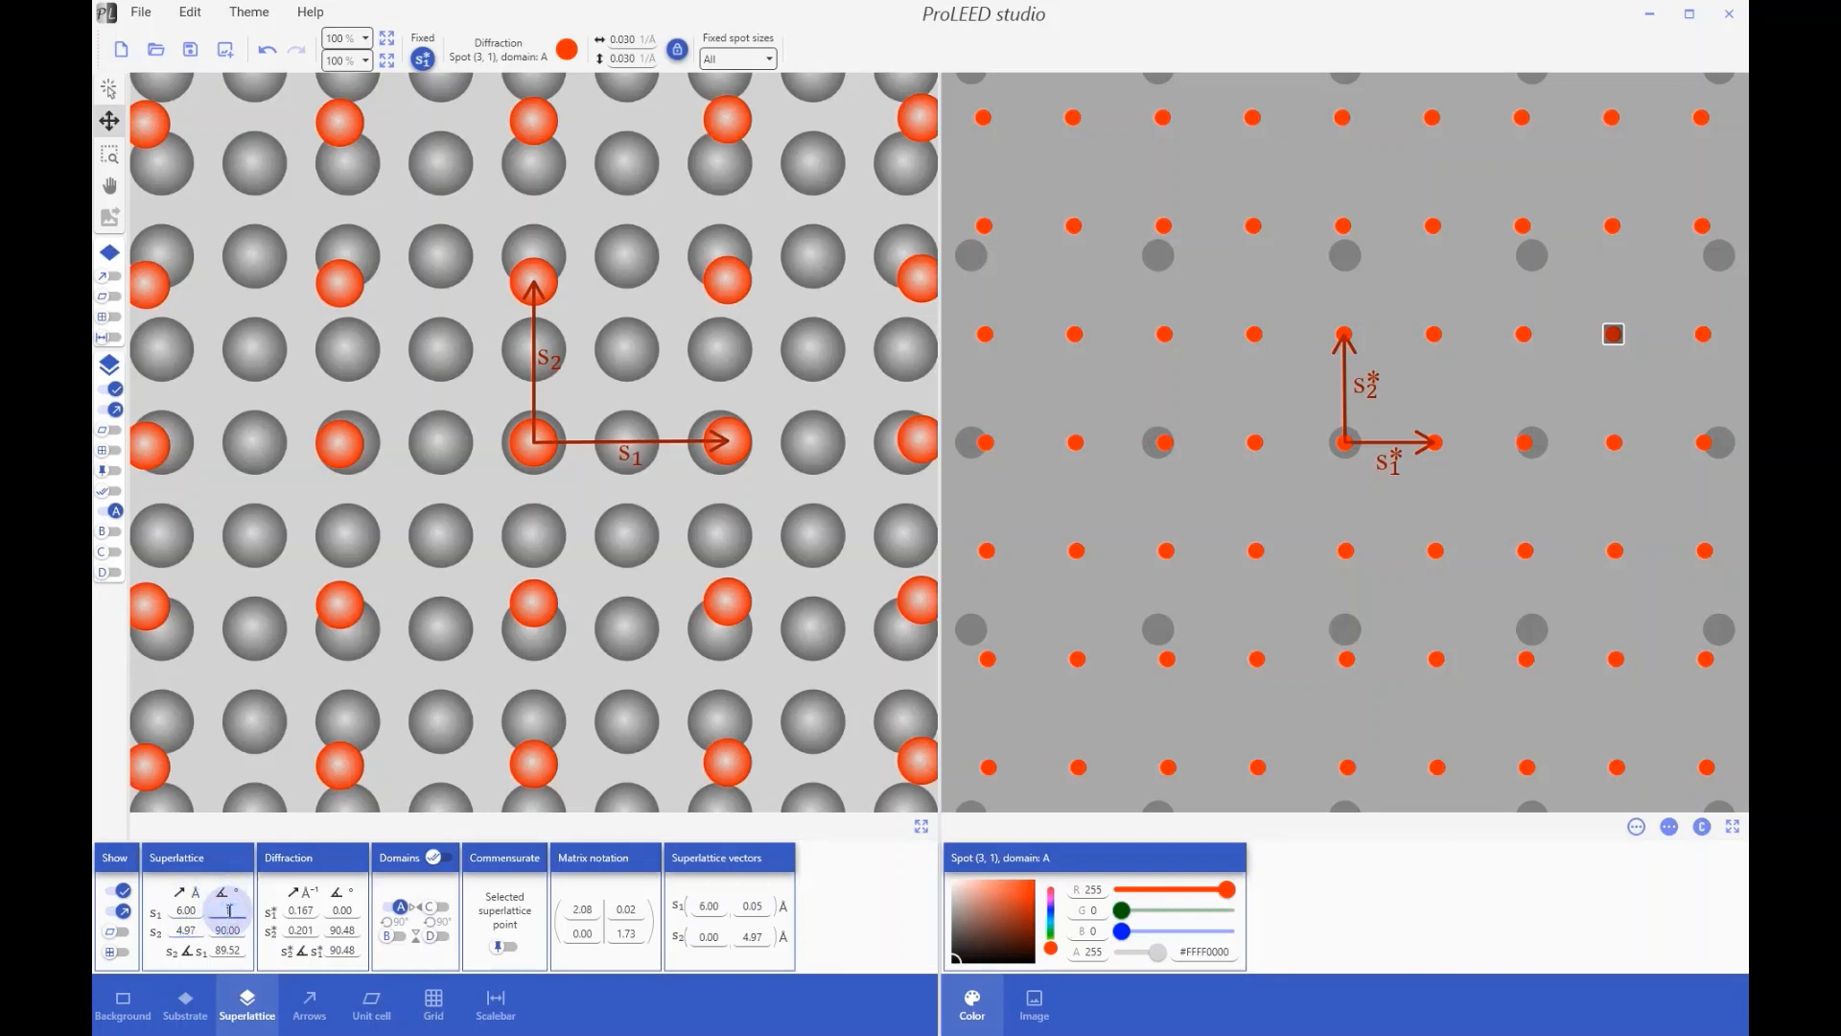
pyautogui.write('10')
pyautogui.press('Tab')
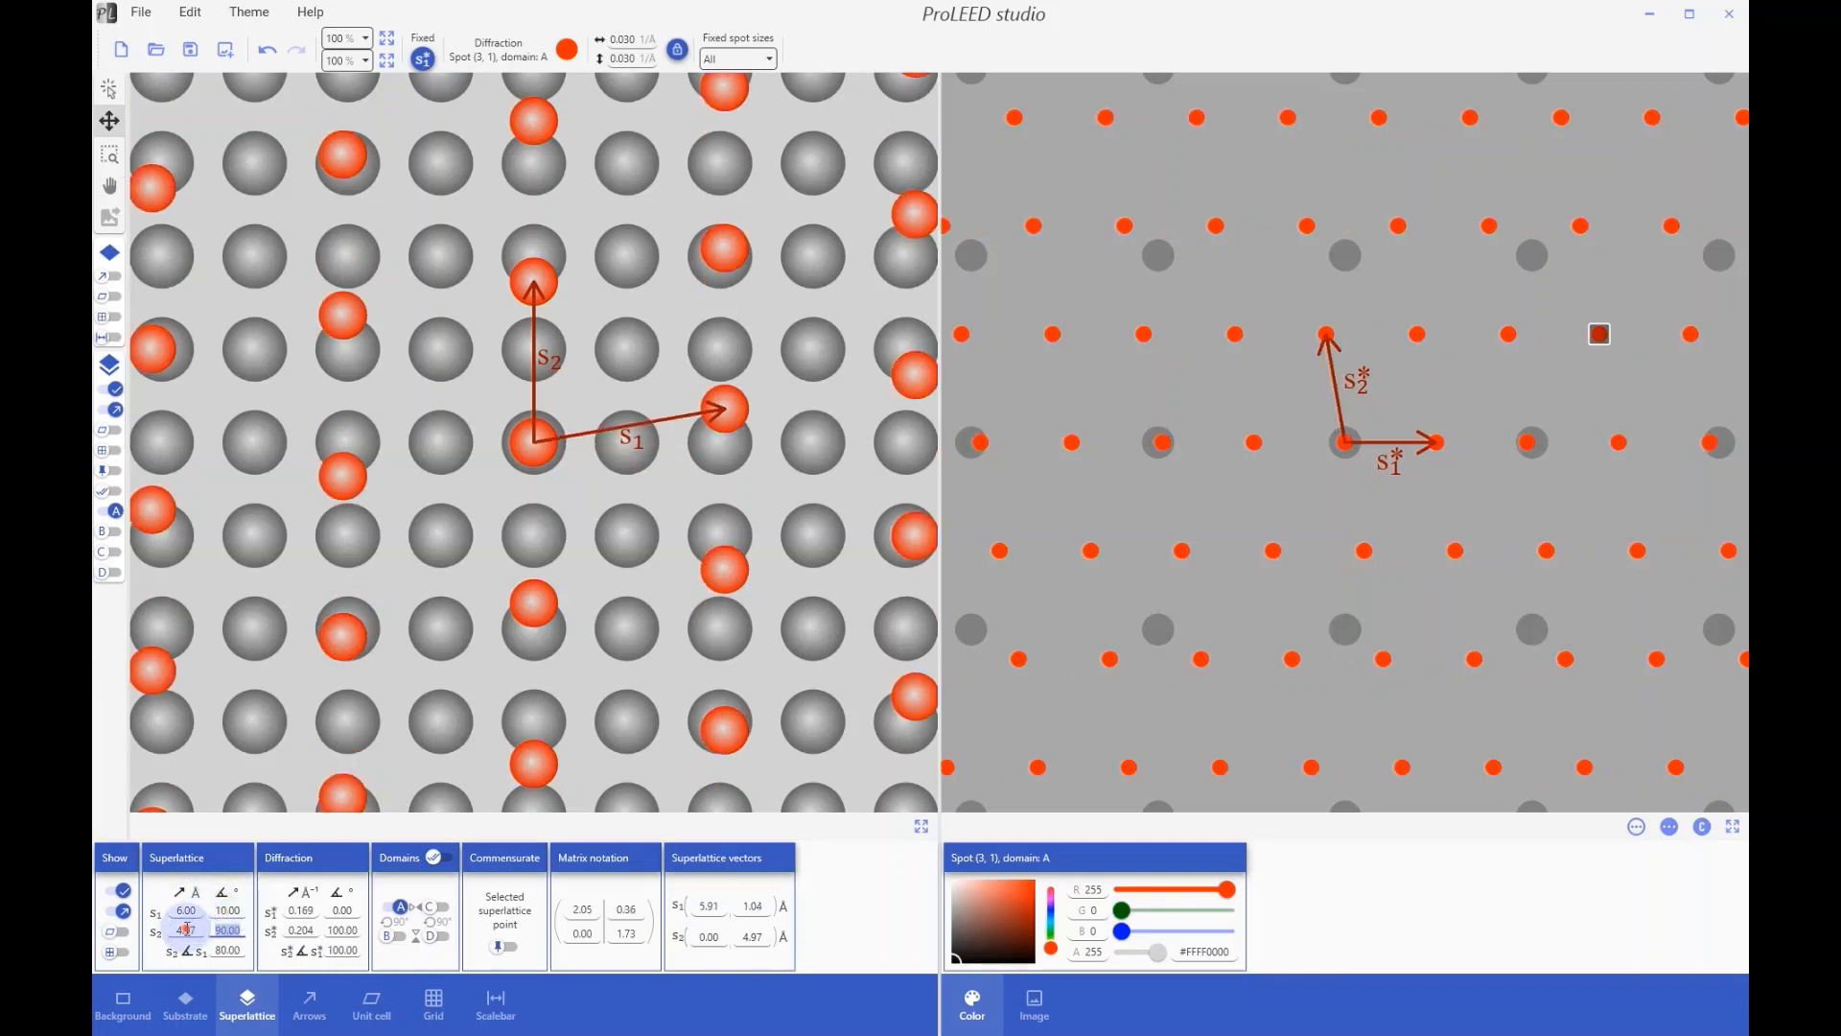
# Step: Set superlattice vector s2 to 5 Å at 80°, and set the angle between s1 and s2 to 60°
pyautogui.write('5')
pyautogui.press('Tab')
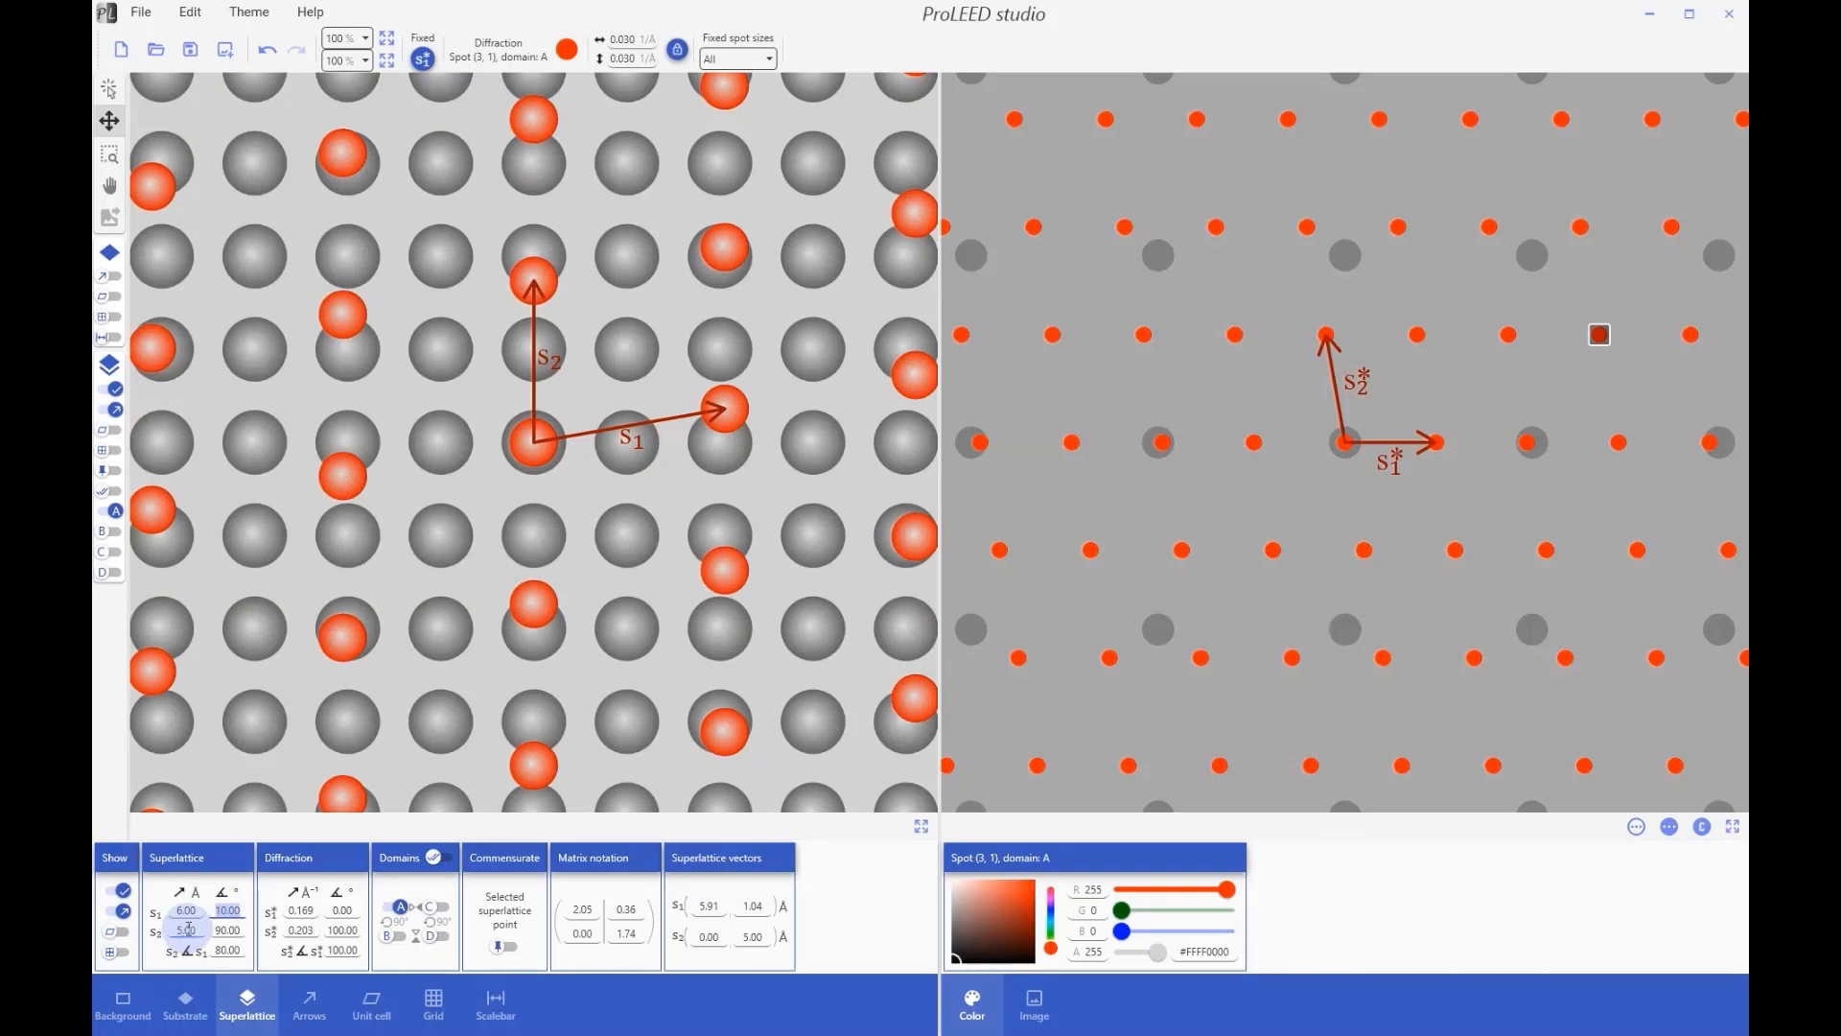
pyautogui.click(221, 930)
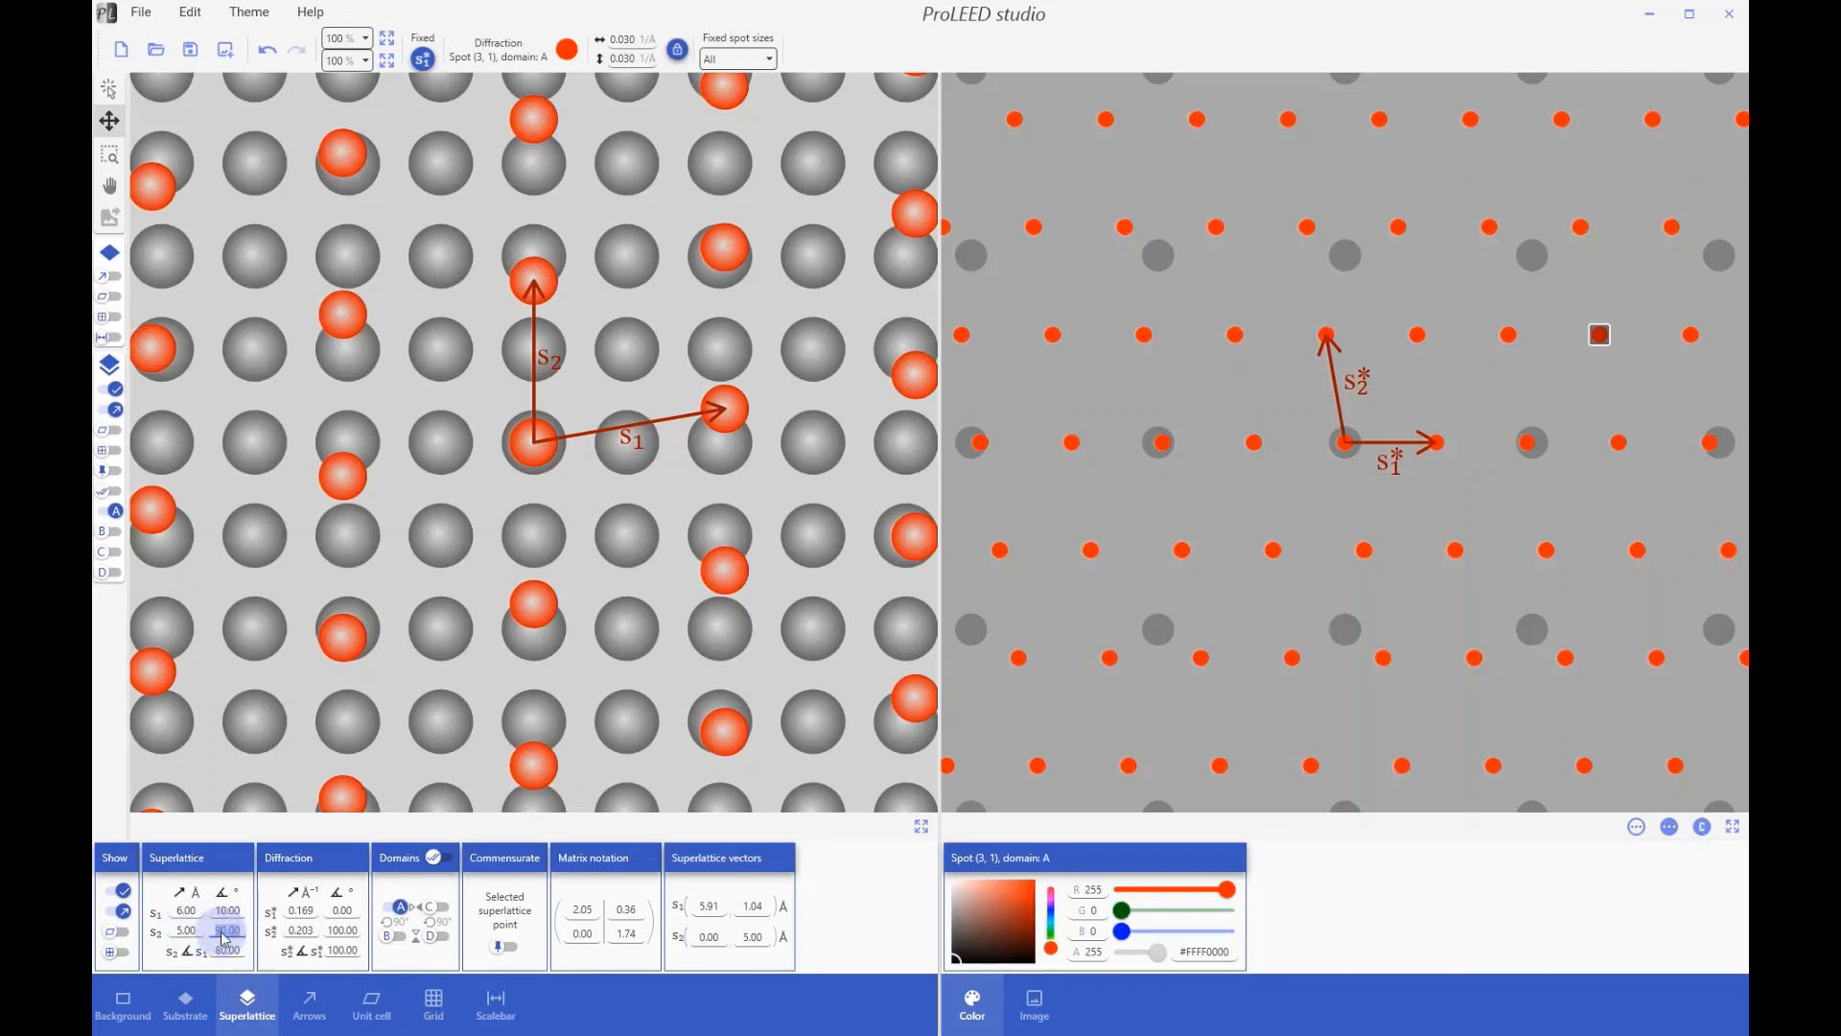
pyautogui.press('Tab')
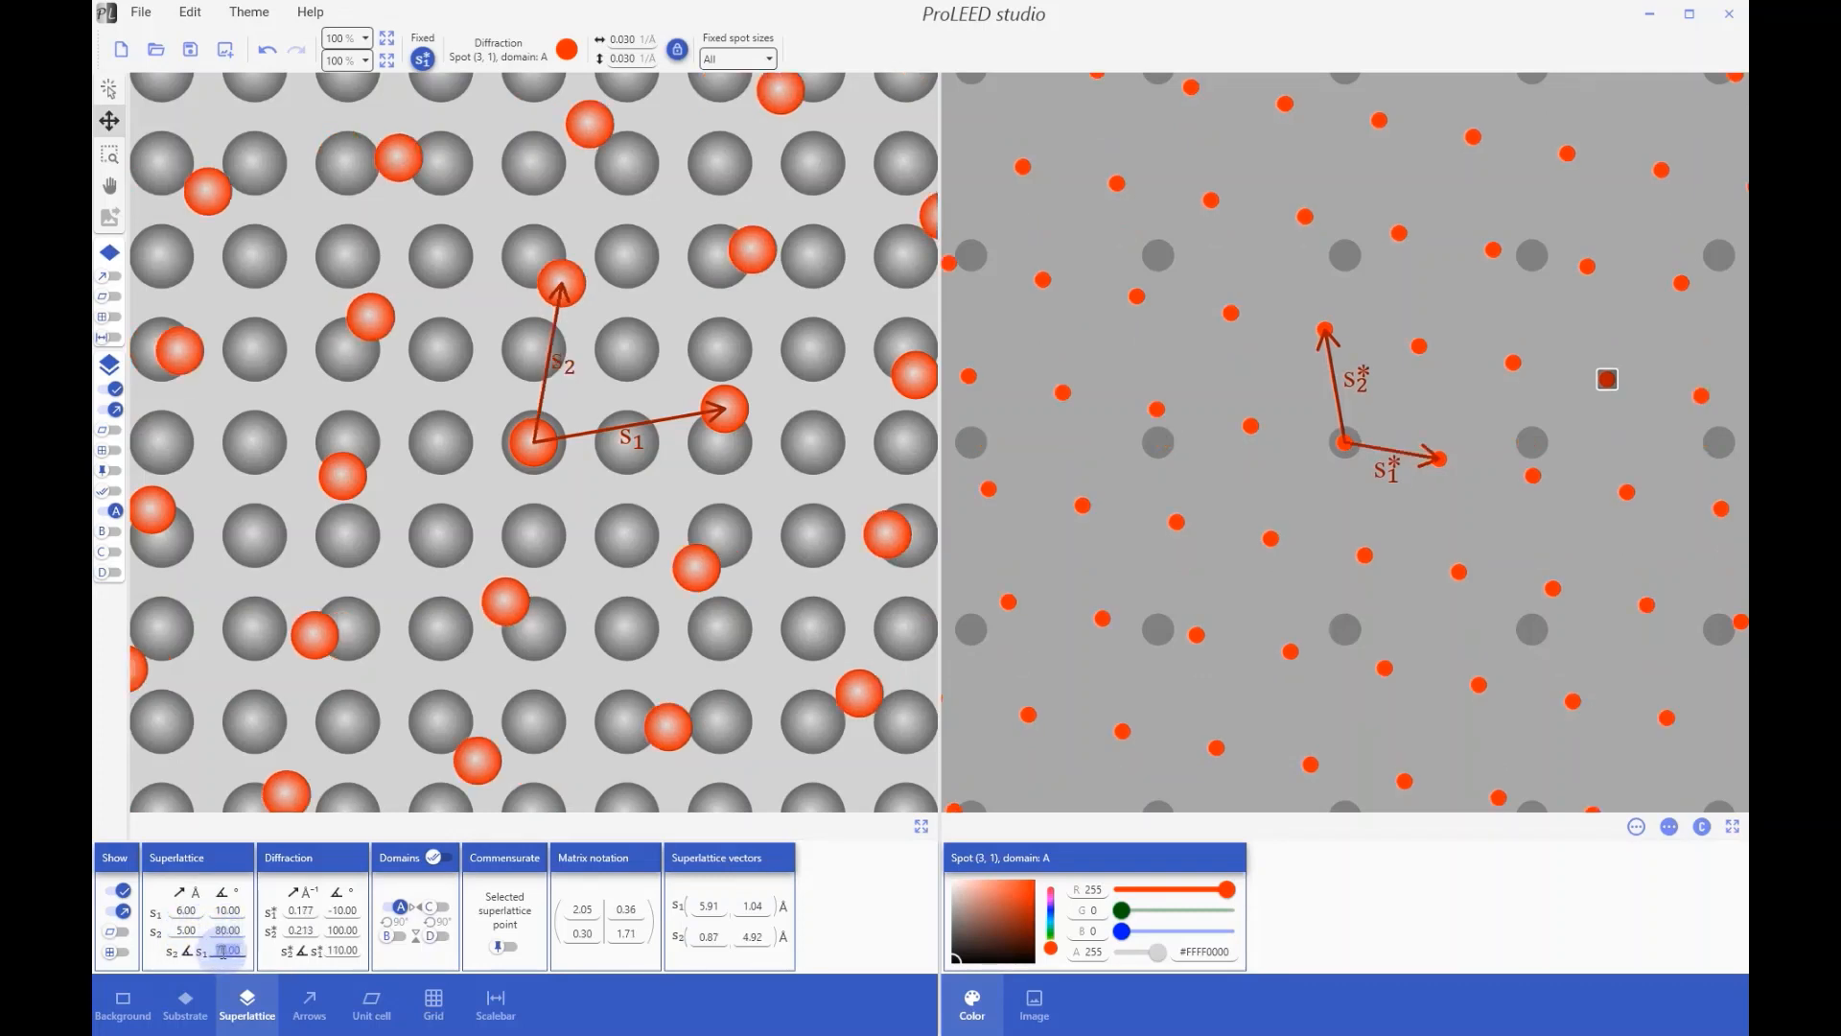
pyautogui.write('60')
pyautogui.press('Return')
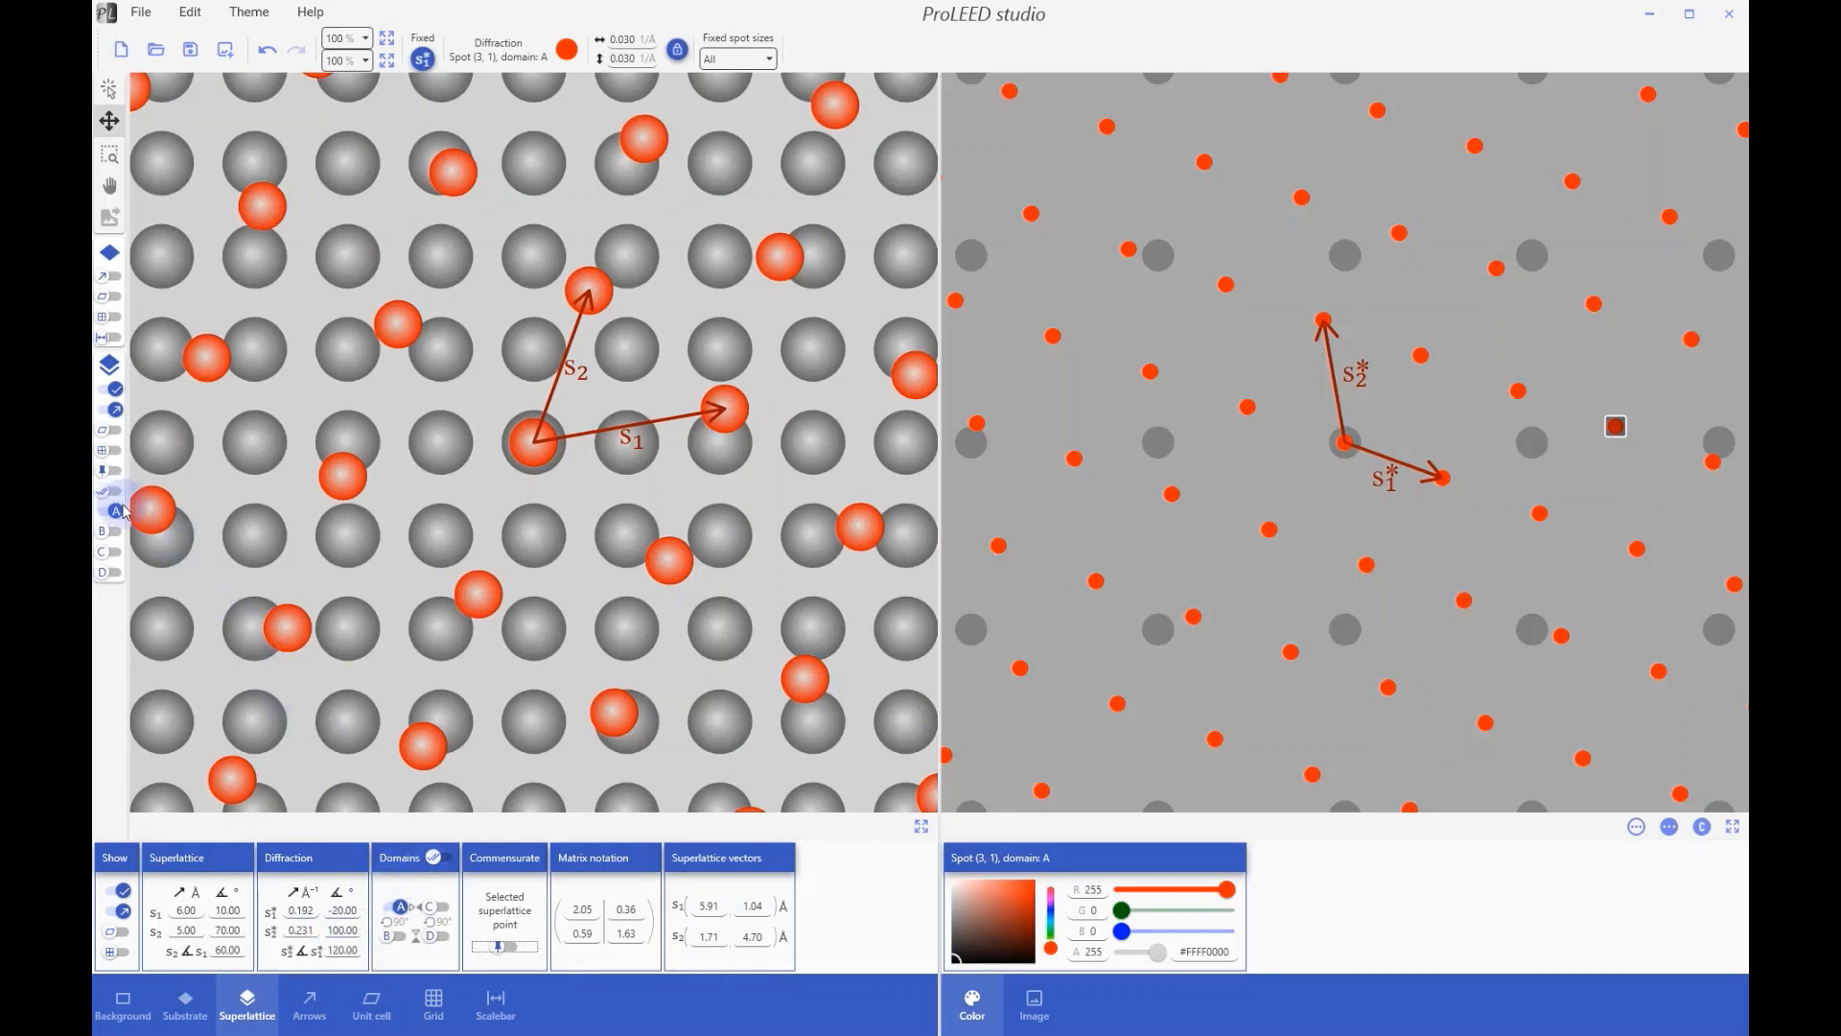
# Step: Show the diffraction spots of all superlattice domains, and hide all domains again
pyautogui.click(436, 859)
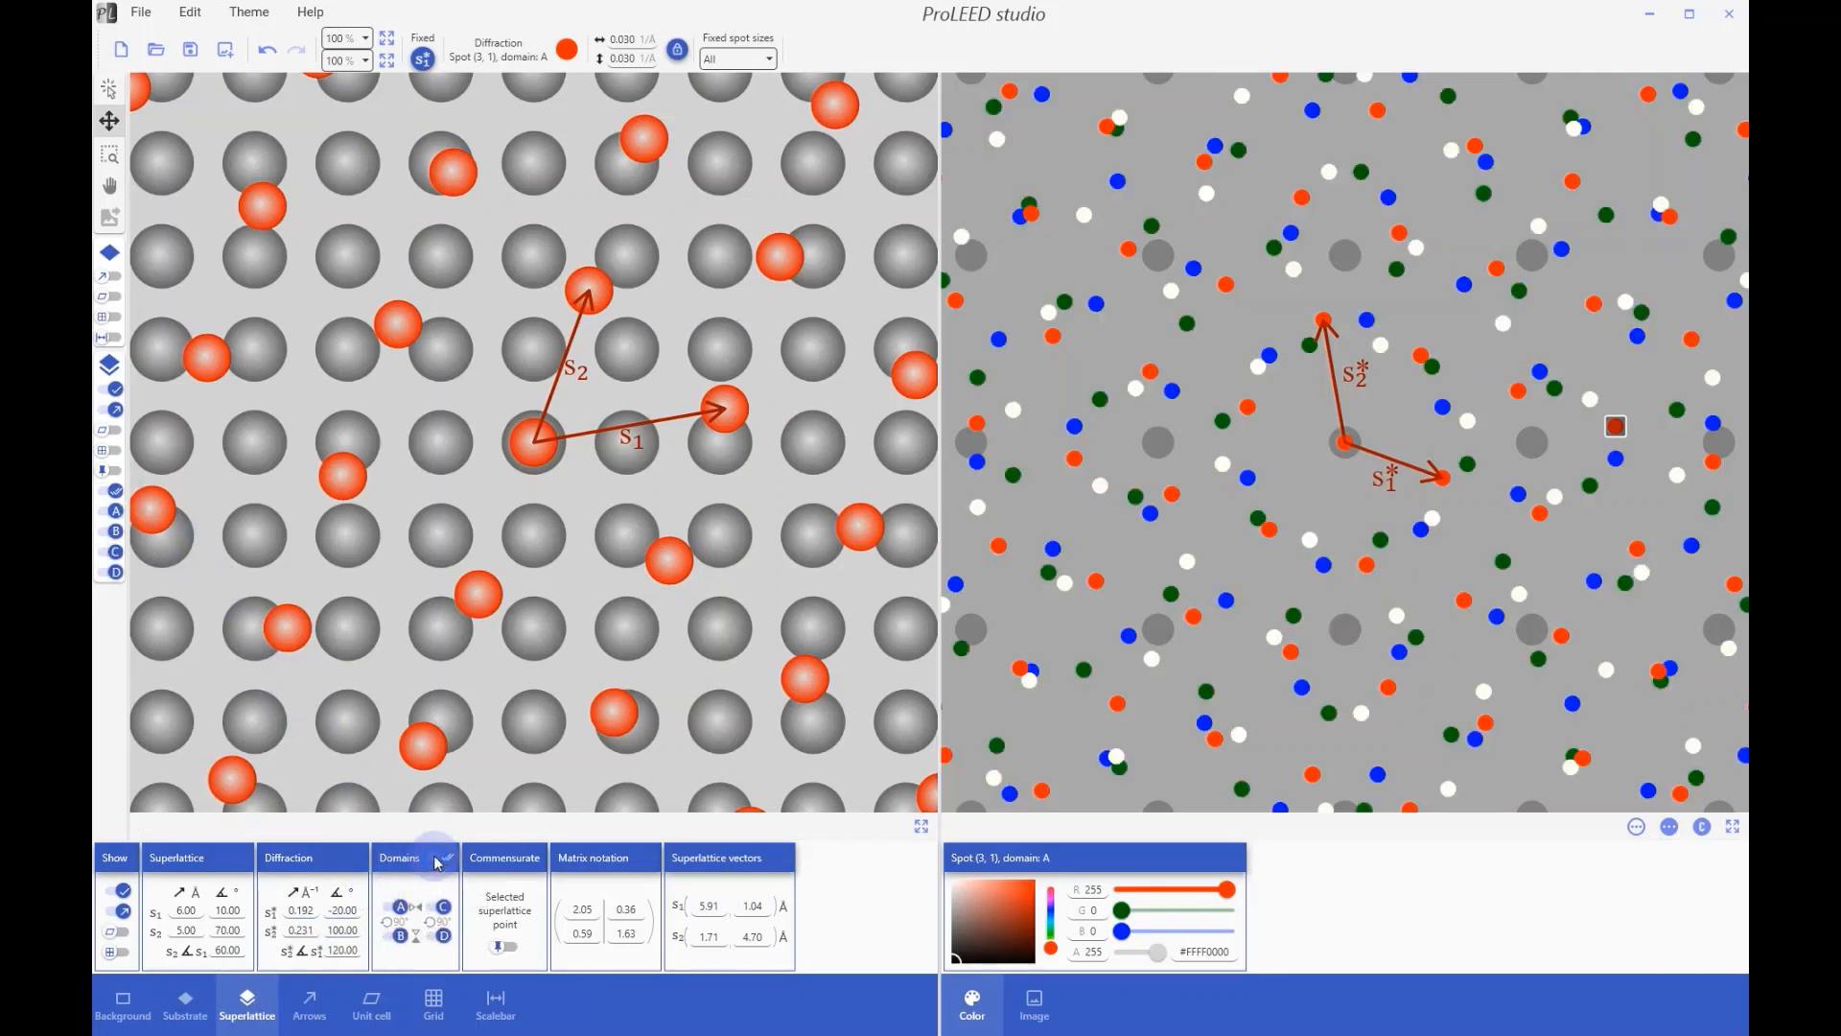
pyautogui.click(436, 858)
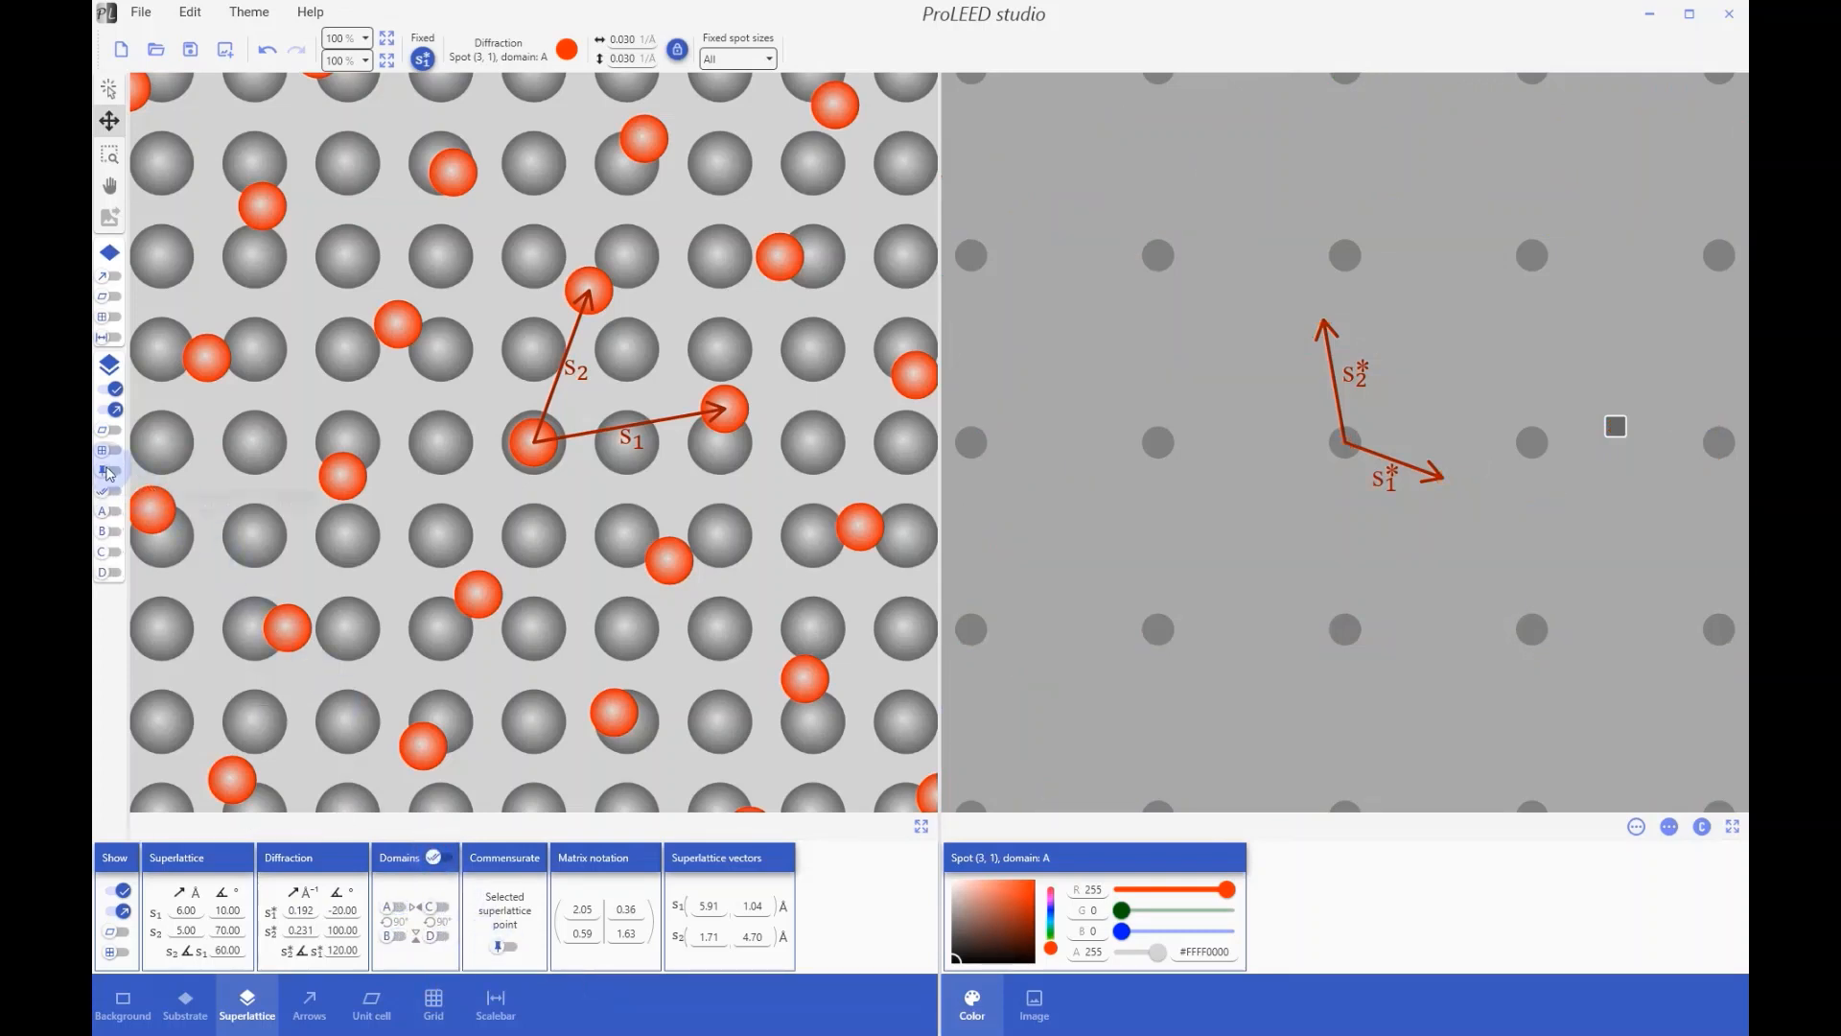
# Step: Define the superlattice in matrix notation with first row 2, 0 and second row 1, 2
pyautogui.click(582, 911)
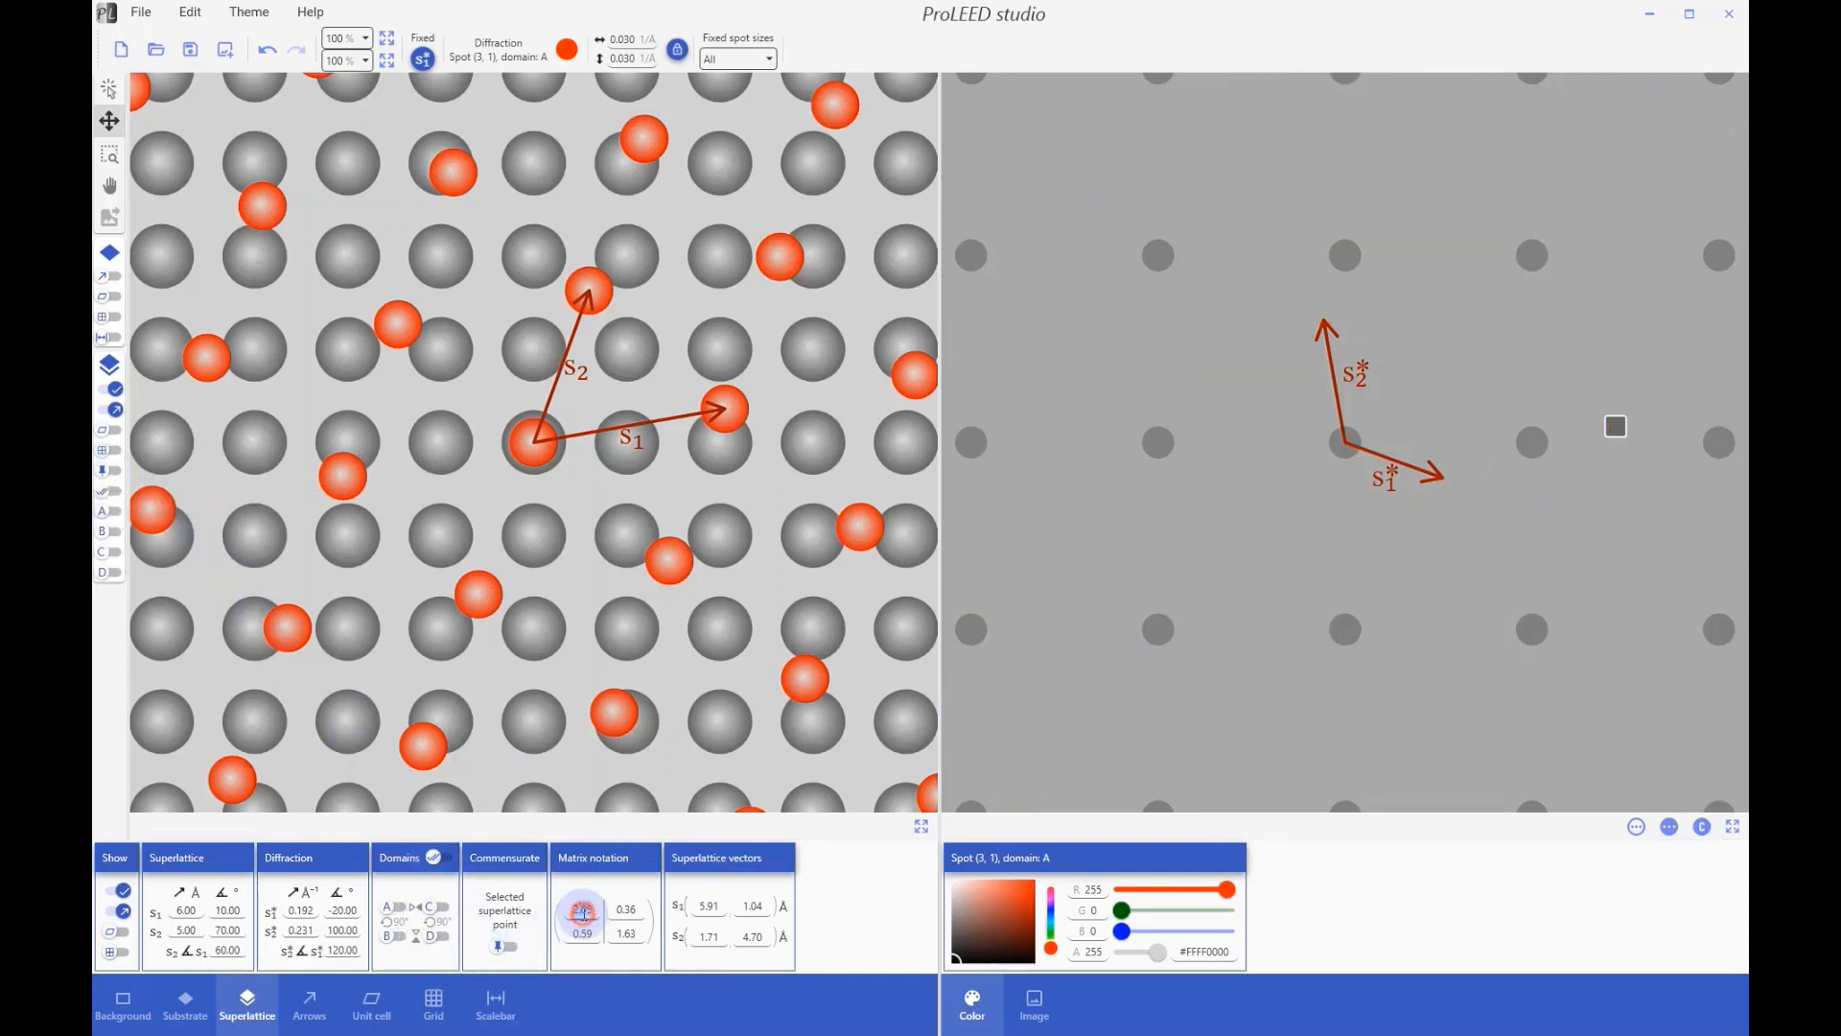
pyautogui.write('2')
pyautogui.press('Tab')
pyautogui.click(626, 913)
pyautogui.write('0')
pyautogui.press('Tab')
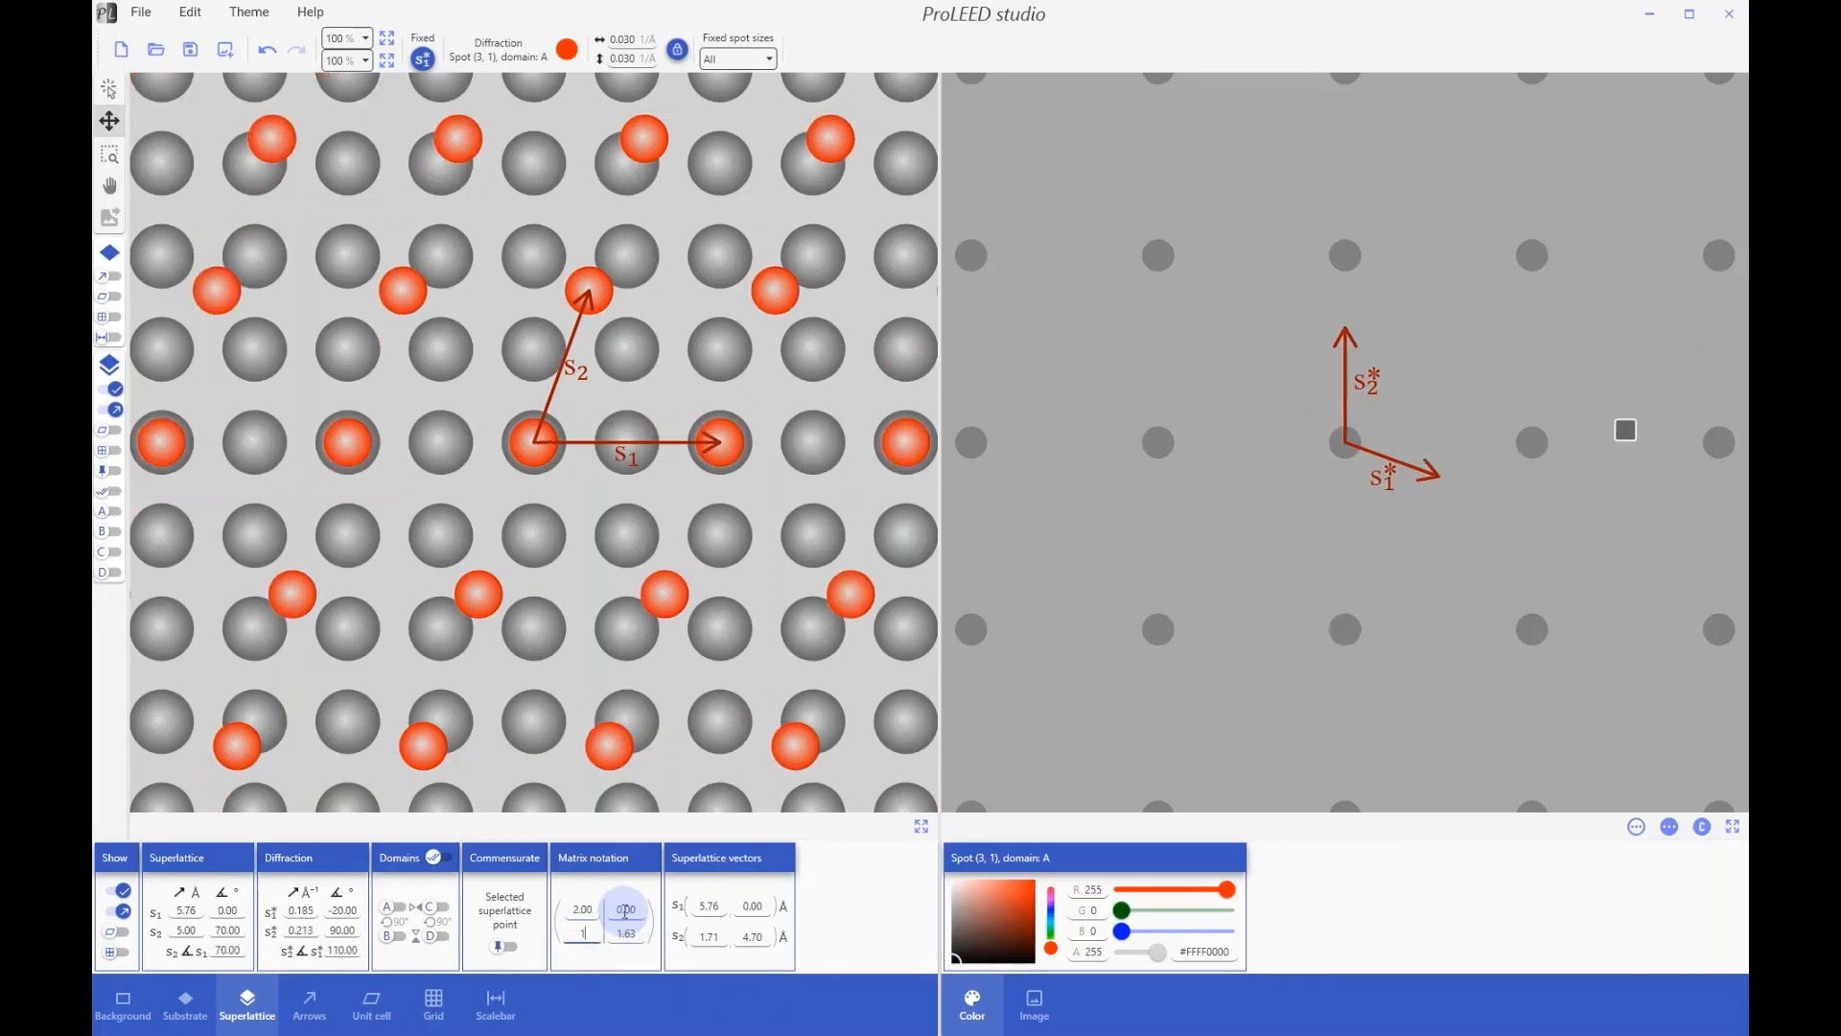
pyautogui.press('Tab')
pyautogui.write('2')
pyautogui.press('Tab')
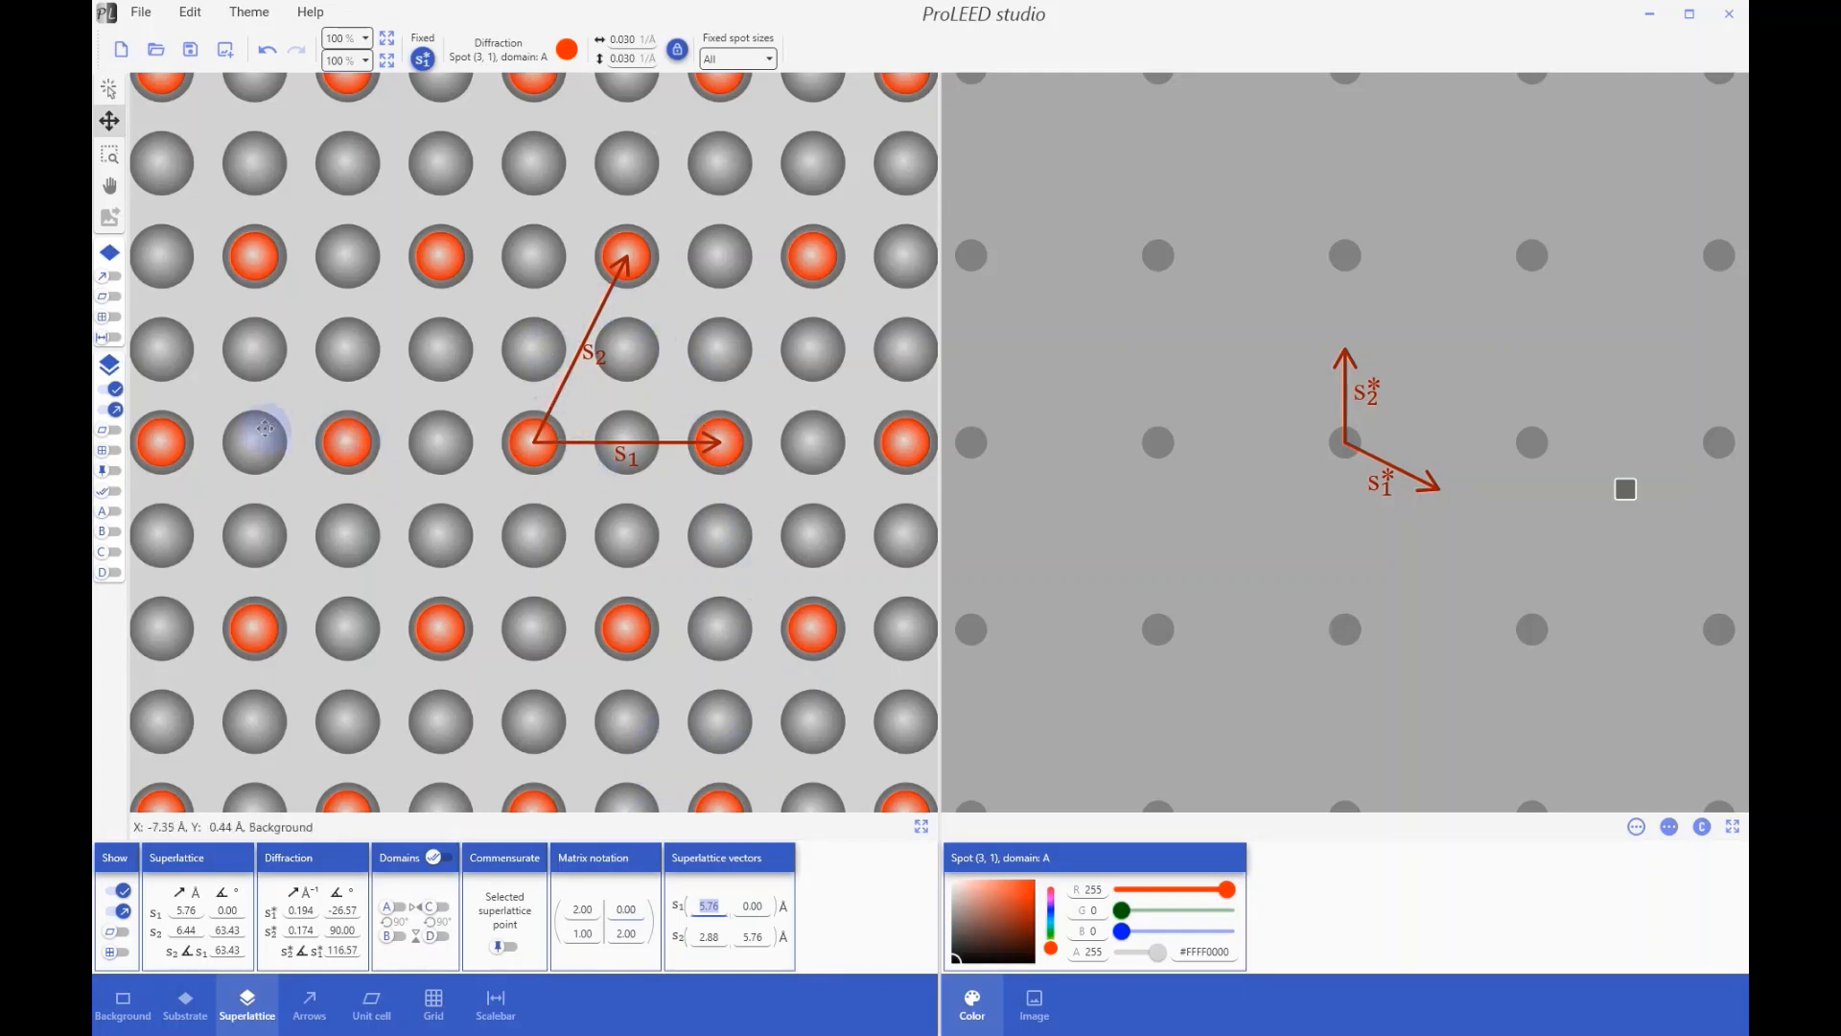
# Step: Enable commensurate snapping and move superlattice atom (0, 1) so it snaps onto the substrate atom beneath it
pyautogui.click(115, 470)
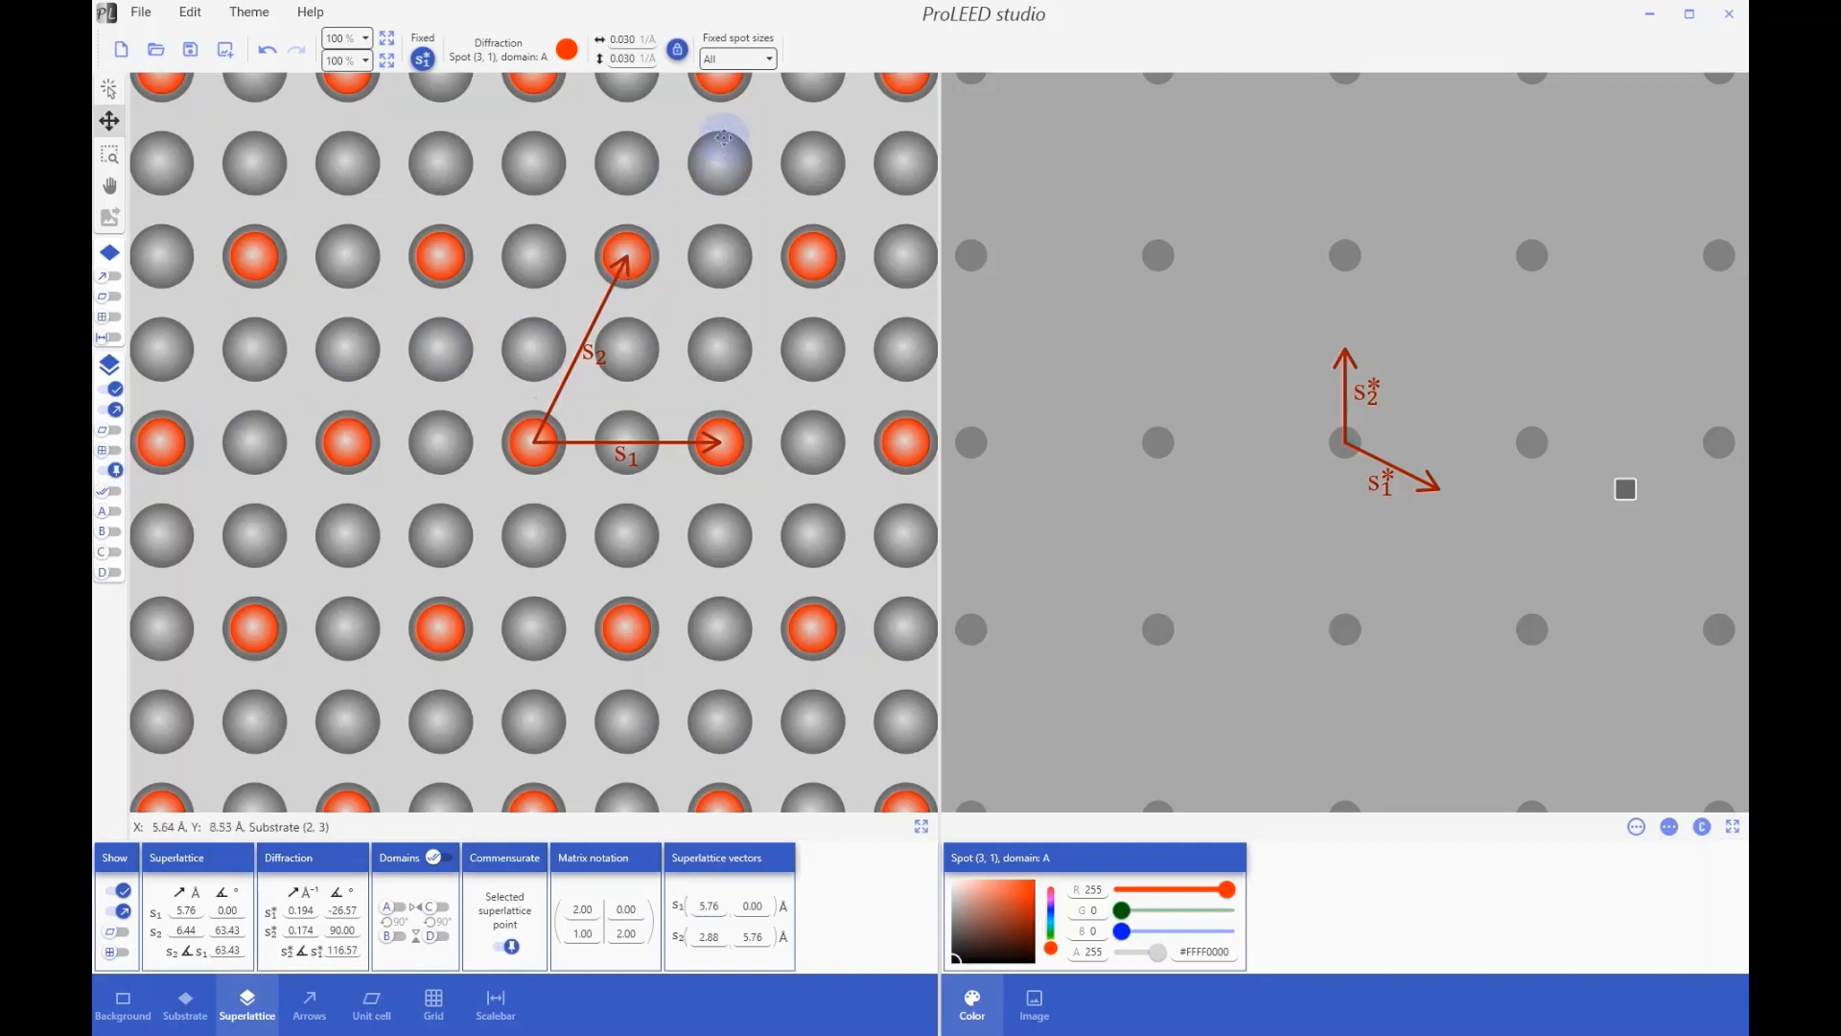
pyautogui.click(619, 255)
pyautogui.moveTo(617, 254)
pyautogui.mouseDown()
pyautogui.moveTo(551, 259)
pyautogui.moveTo(624, 261)
pyautogui.moveTo(627, 348)
pyautogui.moveTo(624, 255)
pyautogui.mouseUp()
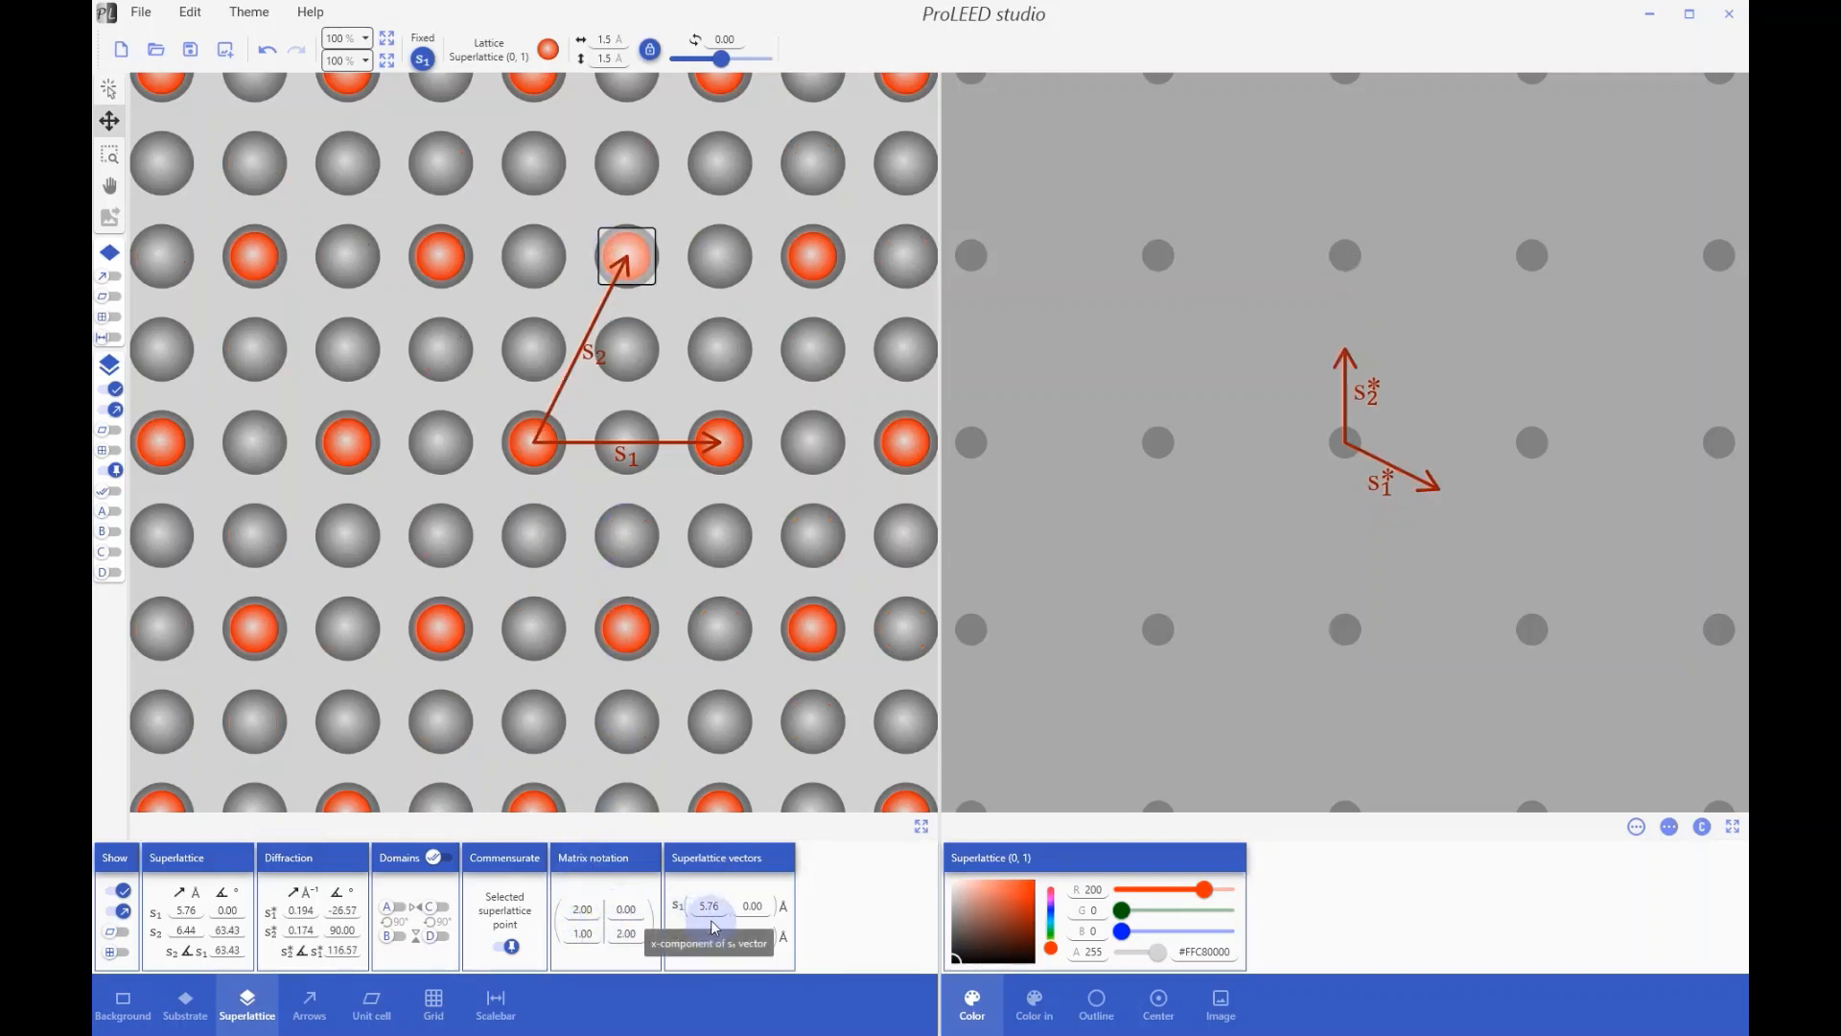
# Step: Show the substrate's a1 and a2 arrows in the real-space lattice only
pyautogui.click(311, 1002)
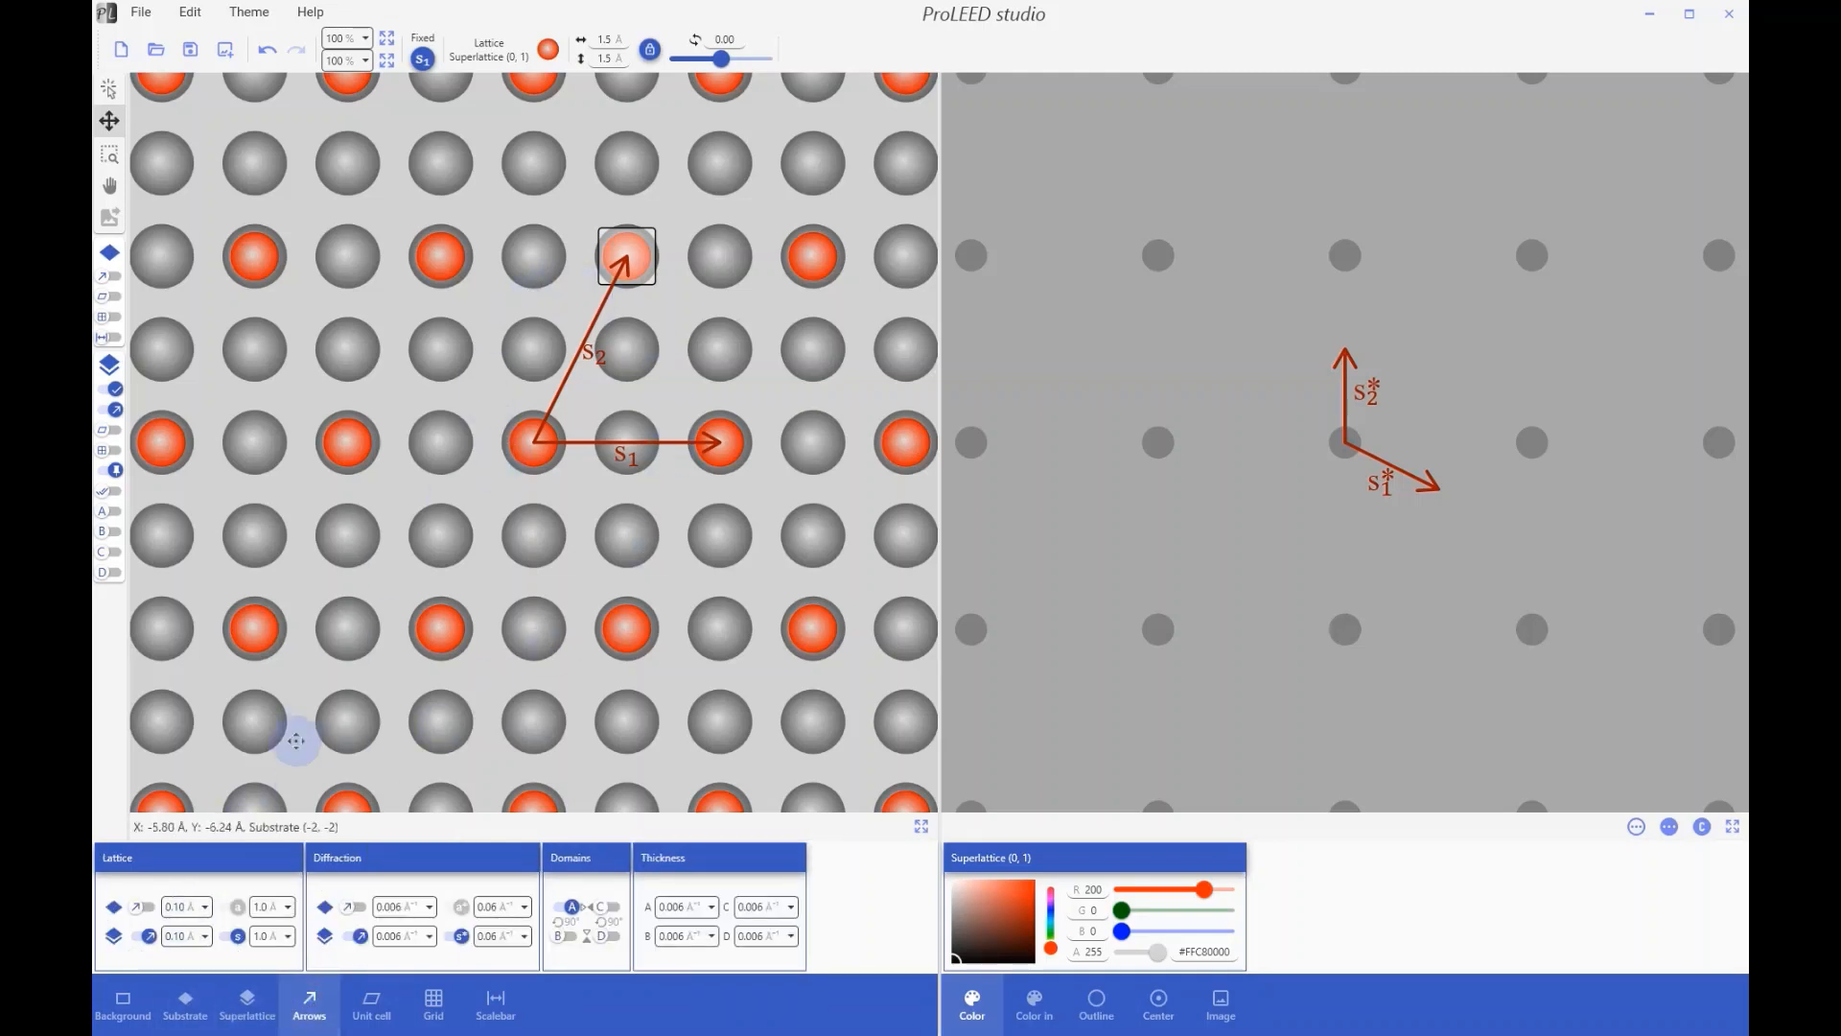
pyautogui.click(142, 908)
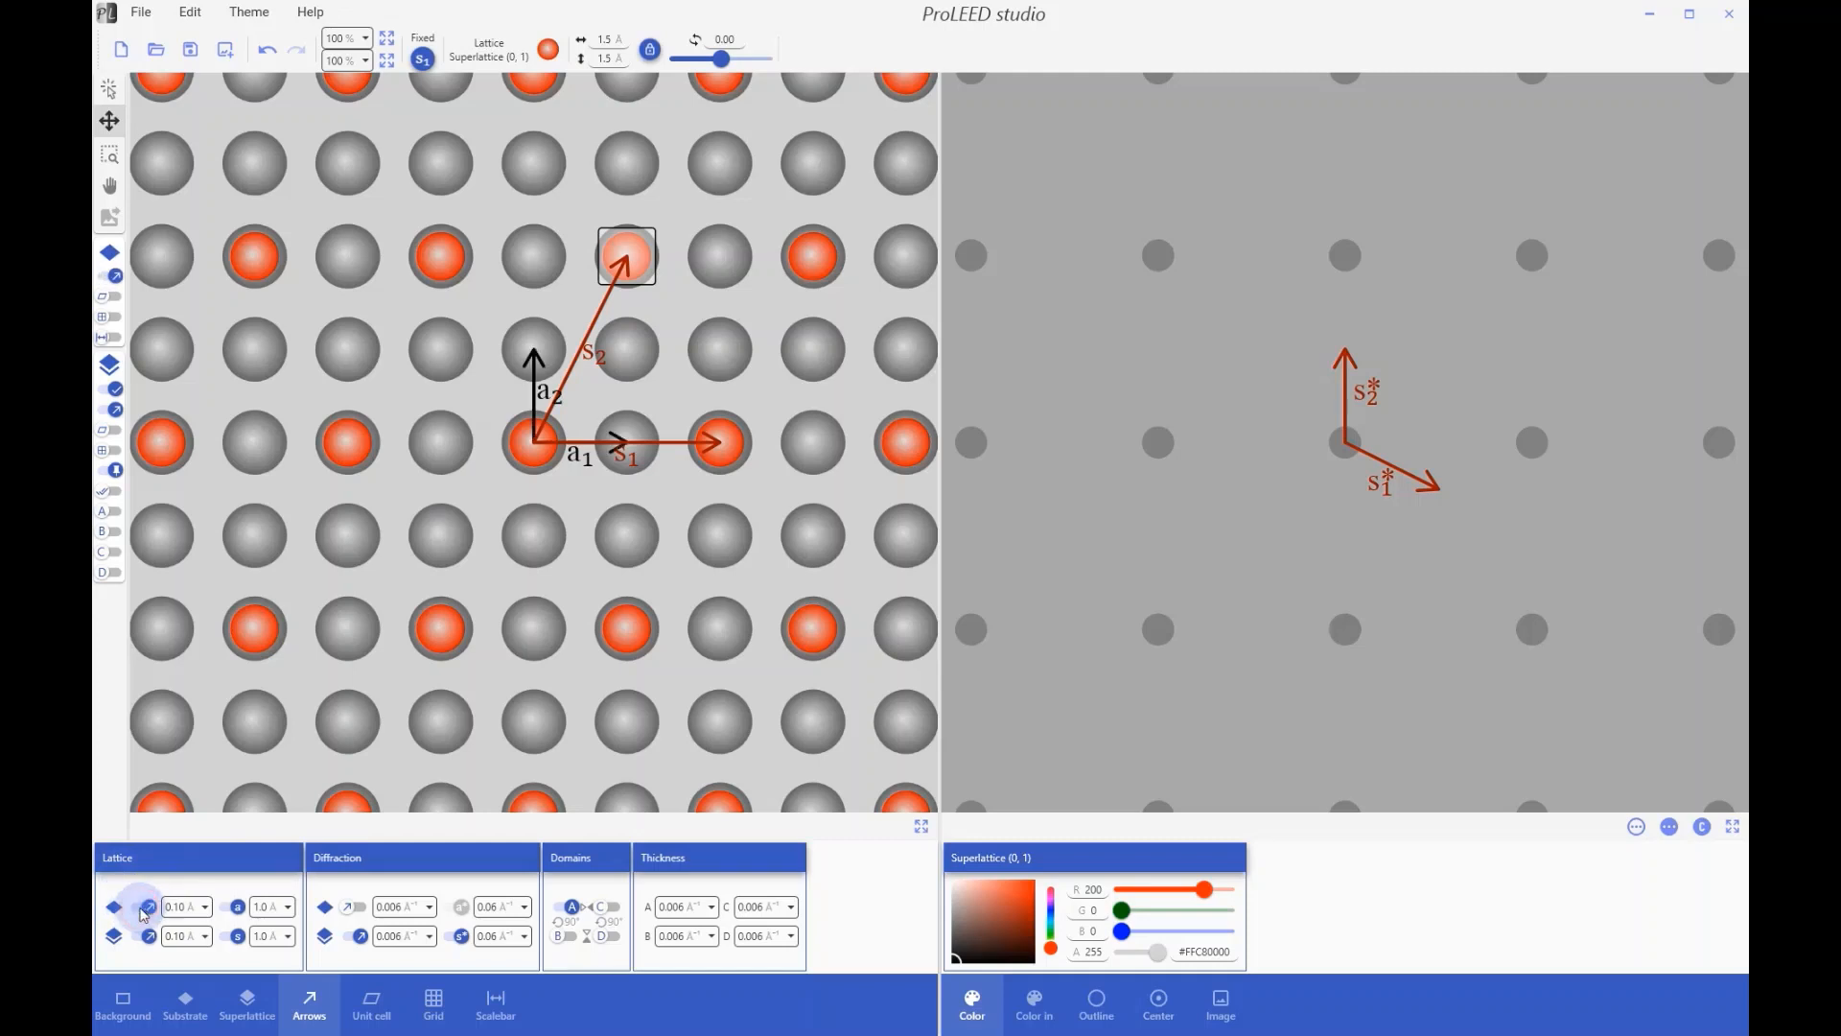
# Step: Hide the arrows and arrow labels of both the substrate and the superlattice in the real-space lattice
pyautogui.click(239, 936)
pyautogui.click(237, 907)
pyautogui.click(146, 908)
pyautogui.click(146, 938)
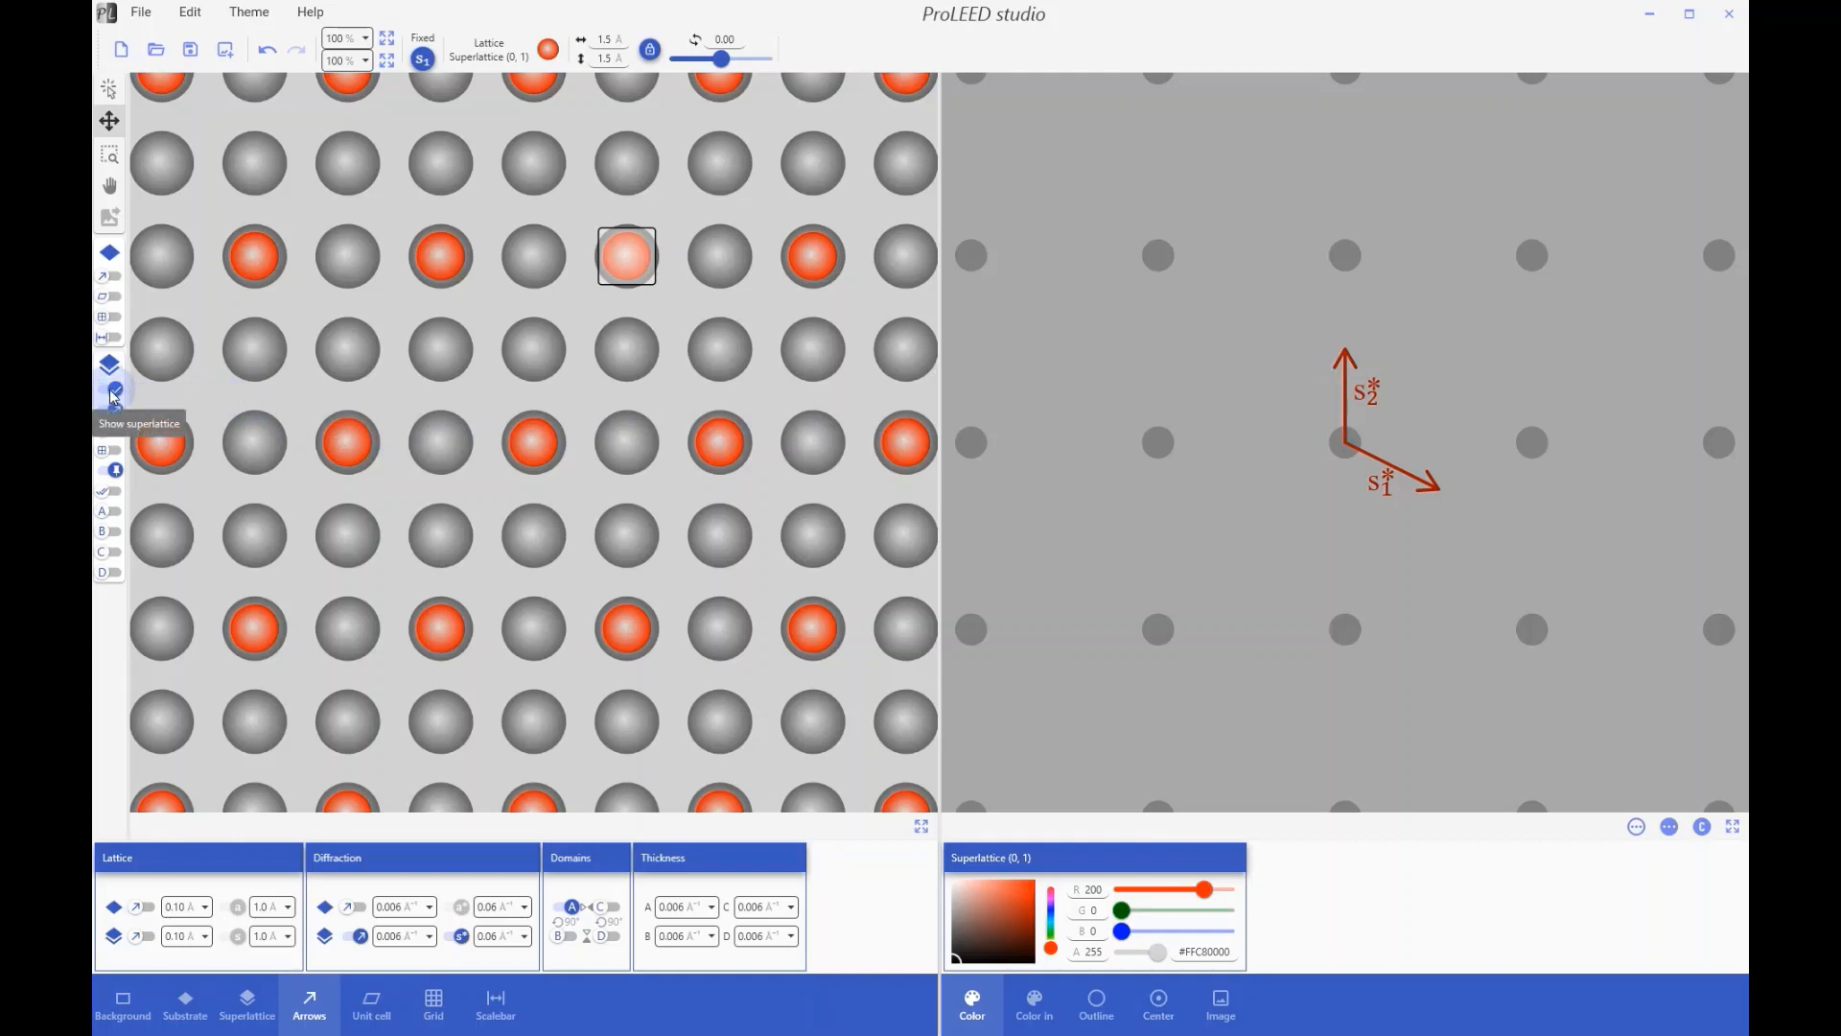
# Step: Show the spots of all superlattice domains and the substrate's reciprocal arrows with a thickness of 0.010 Å⁻¹ in the diffraction pattern
pyautogui.click(112, 493)
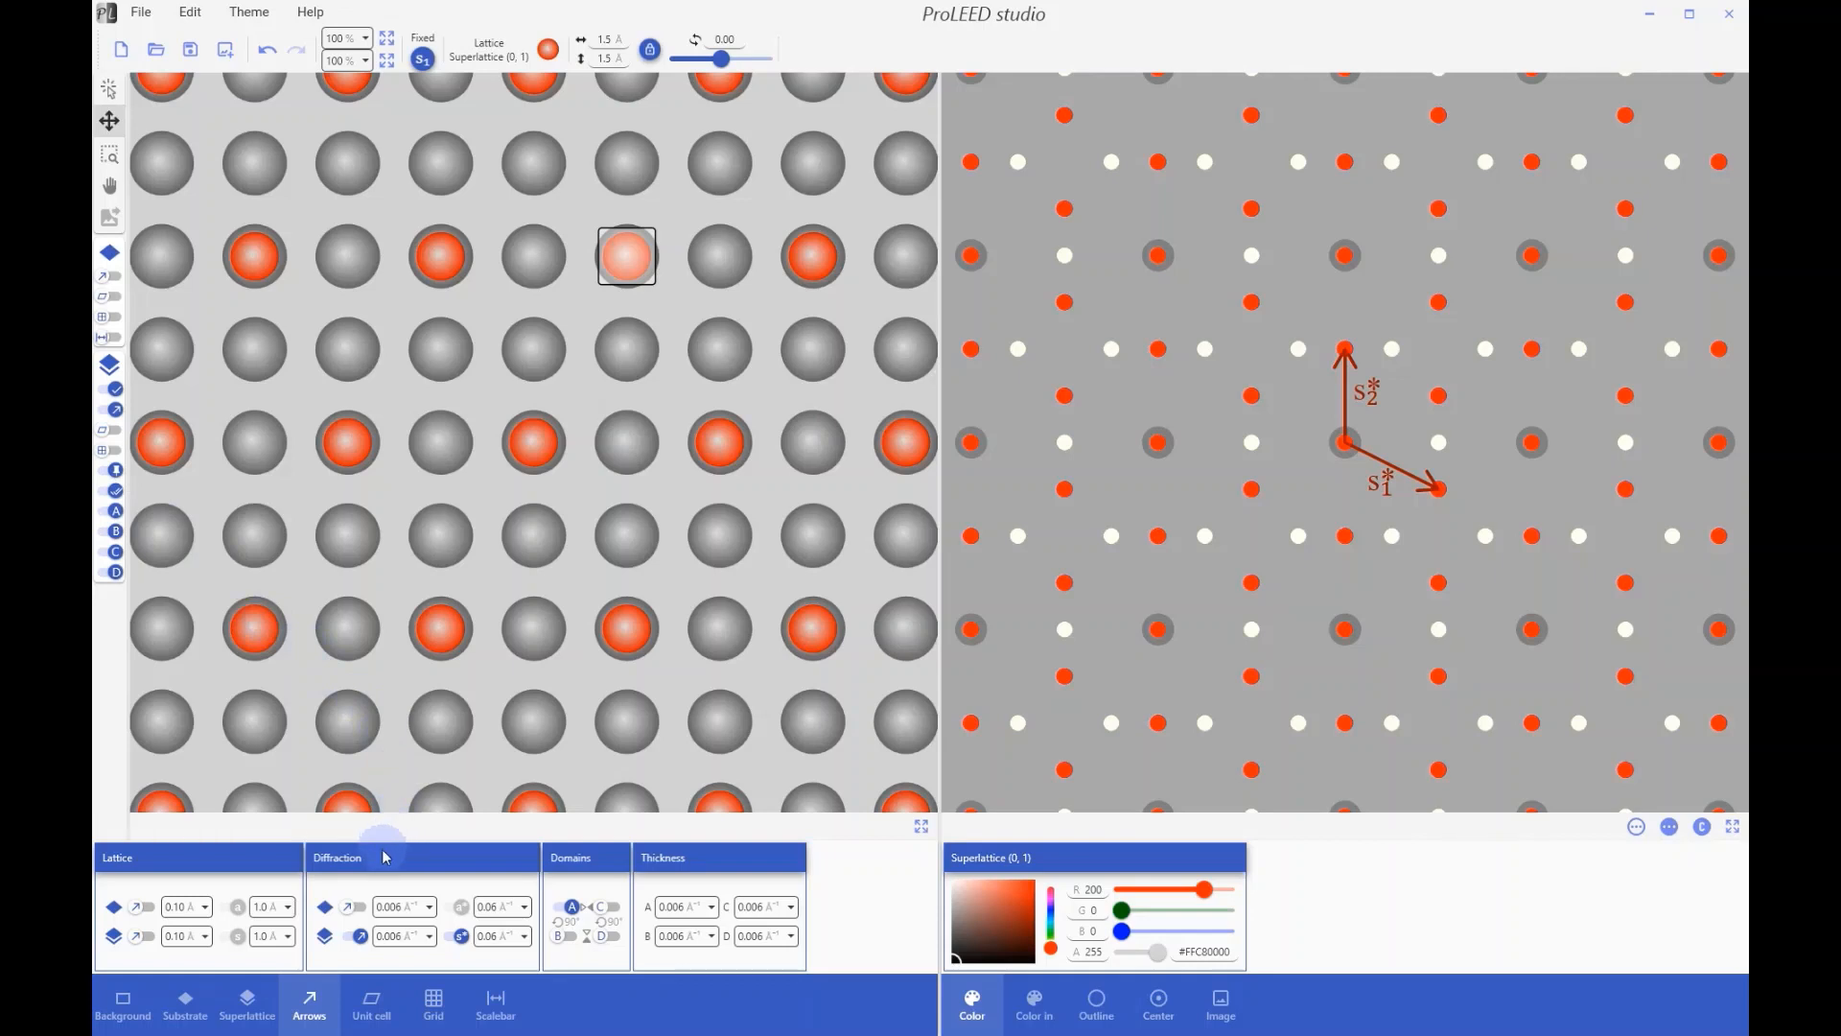
pyautogui.click(357, 908)
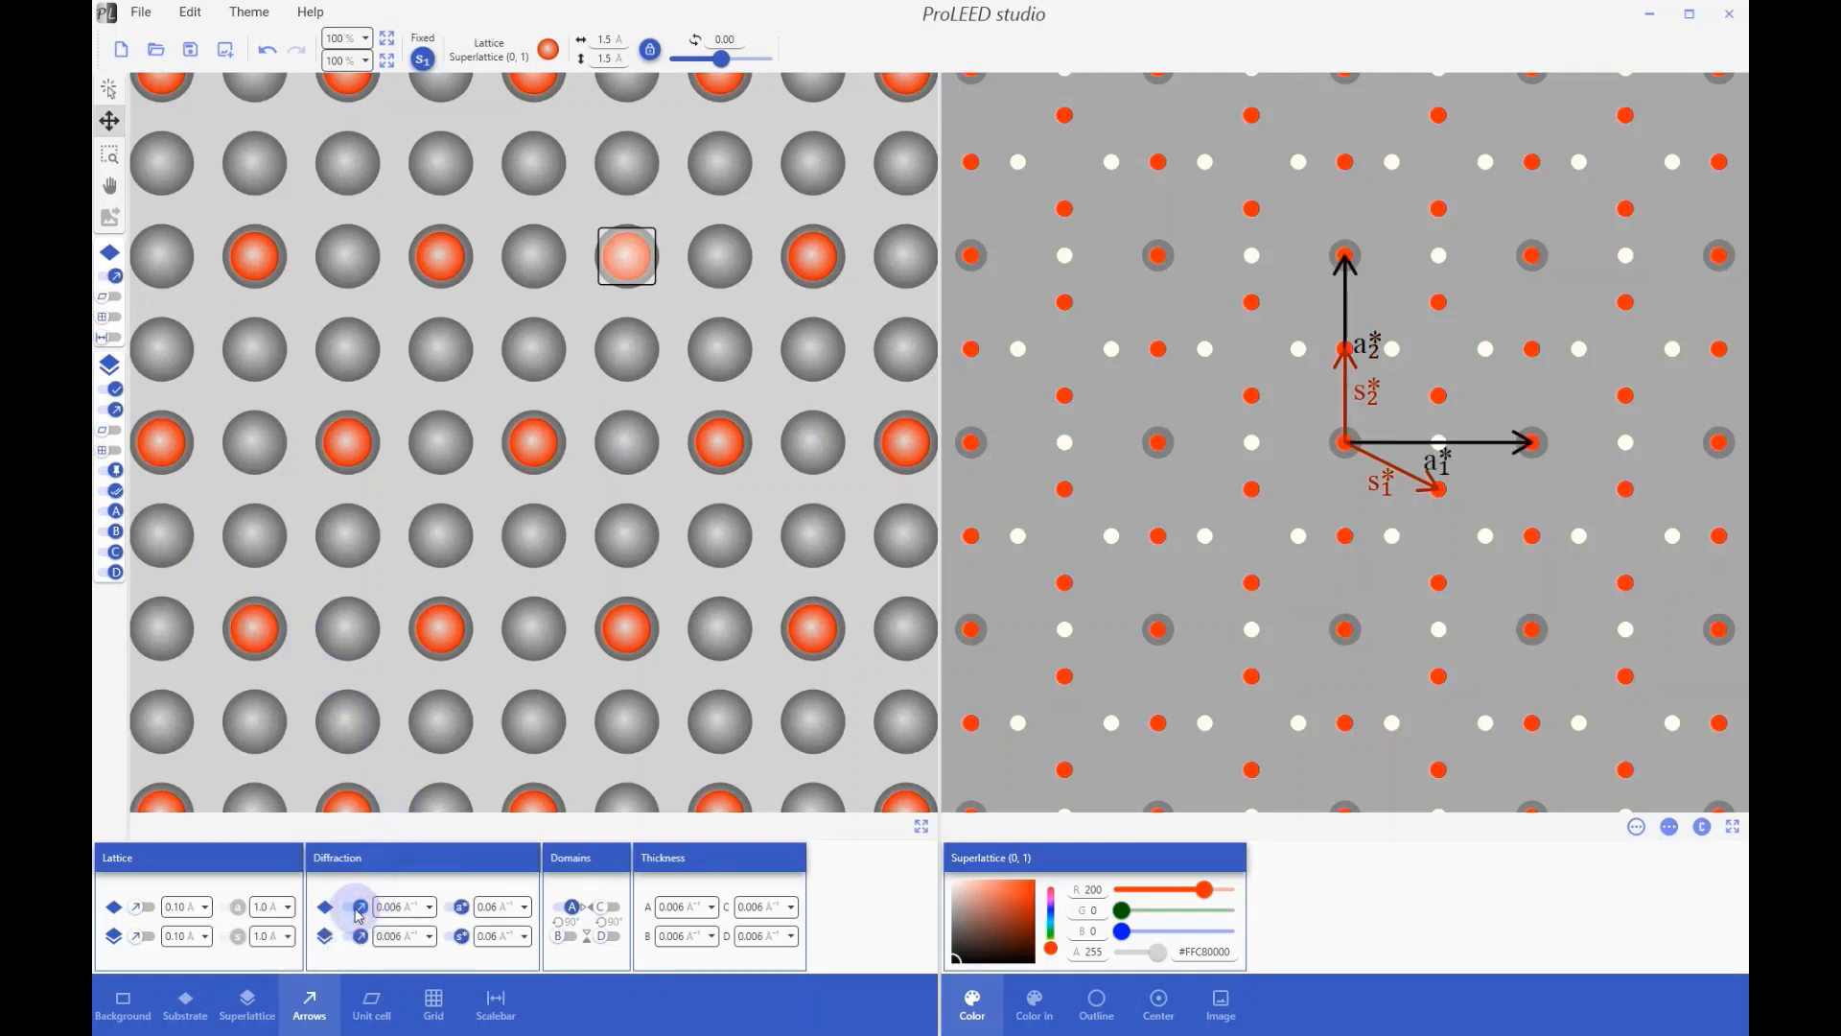
pyautogui.click(427, 908)
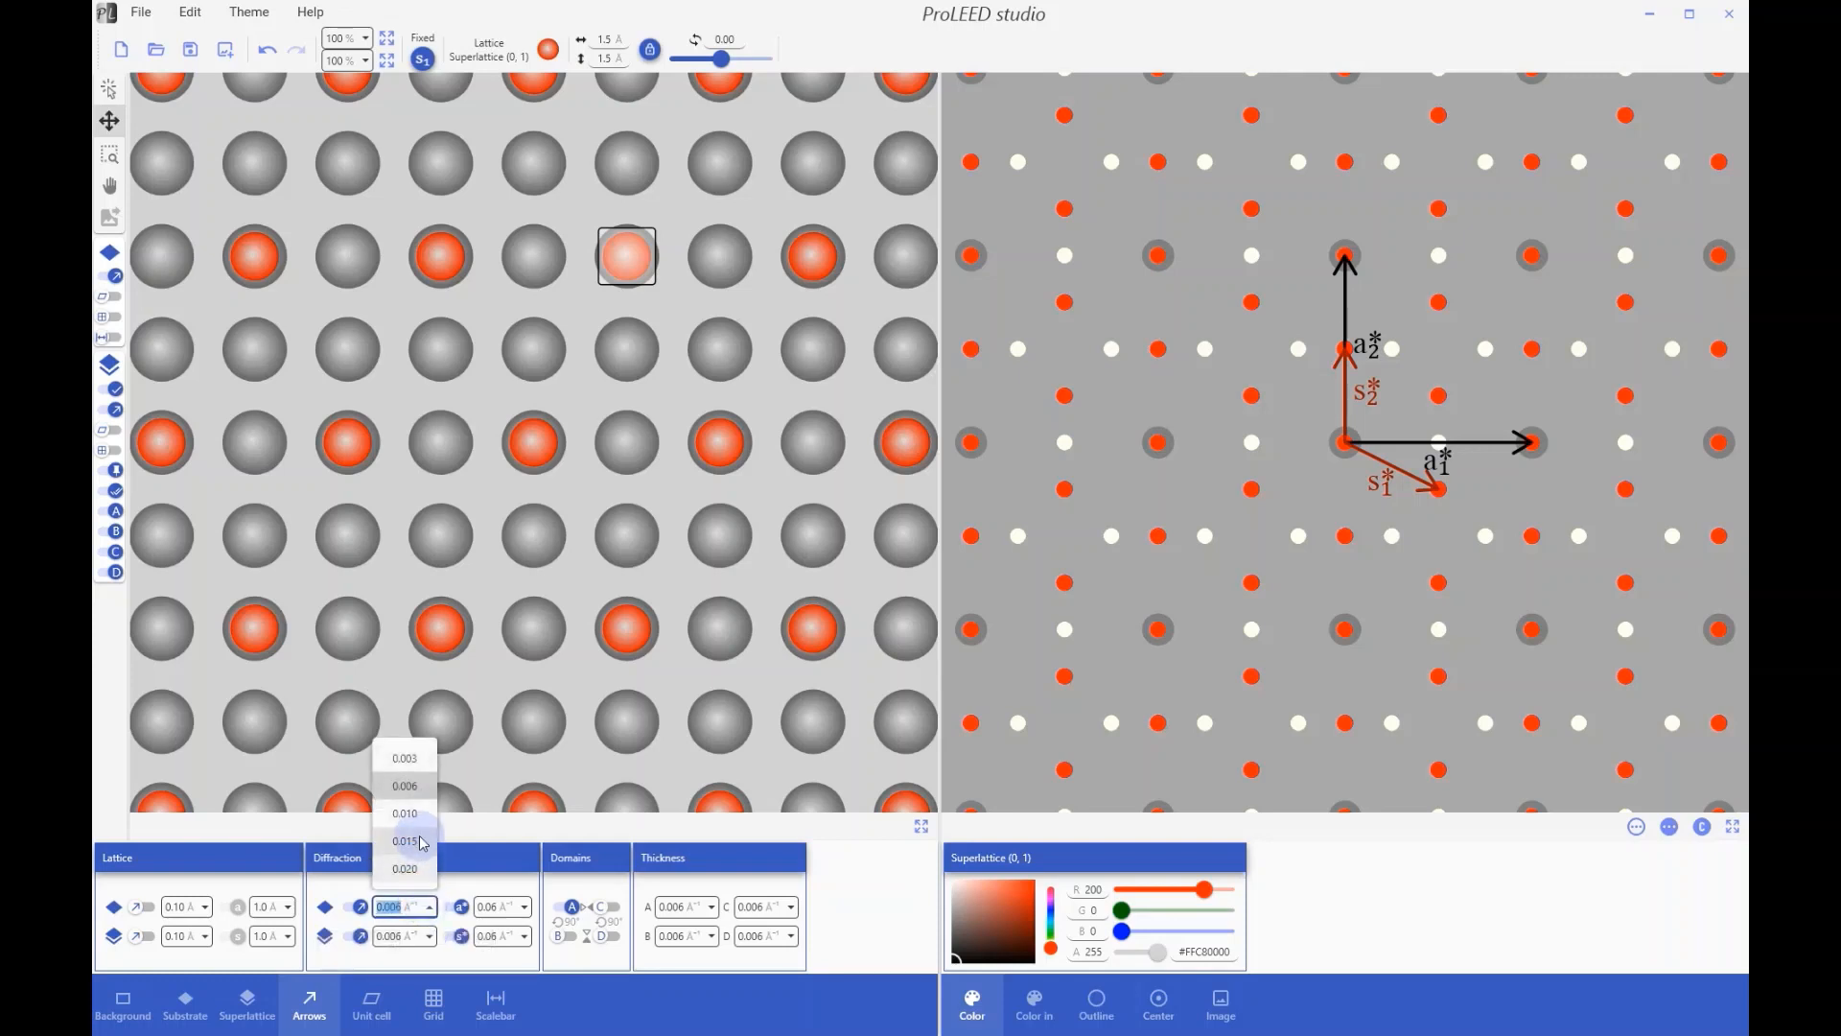
pyautogui.click(411, 817)
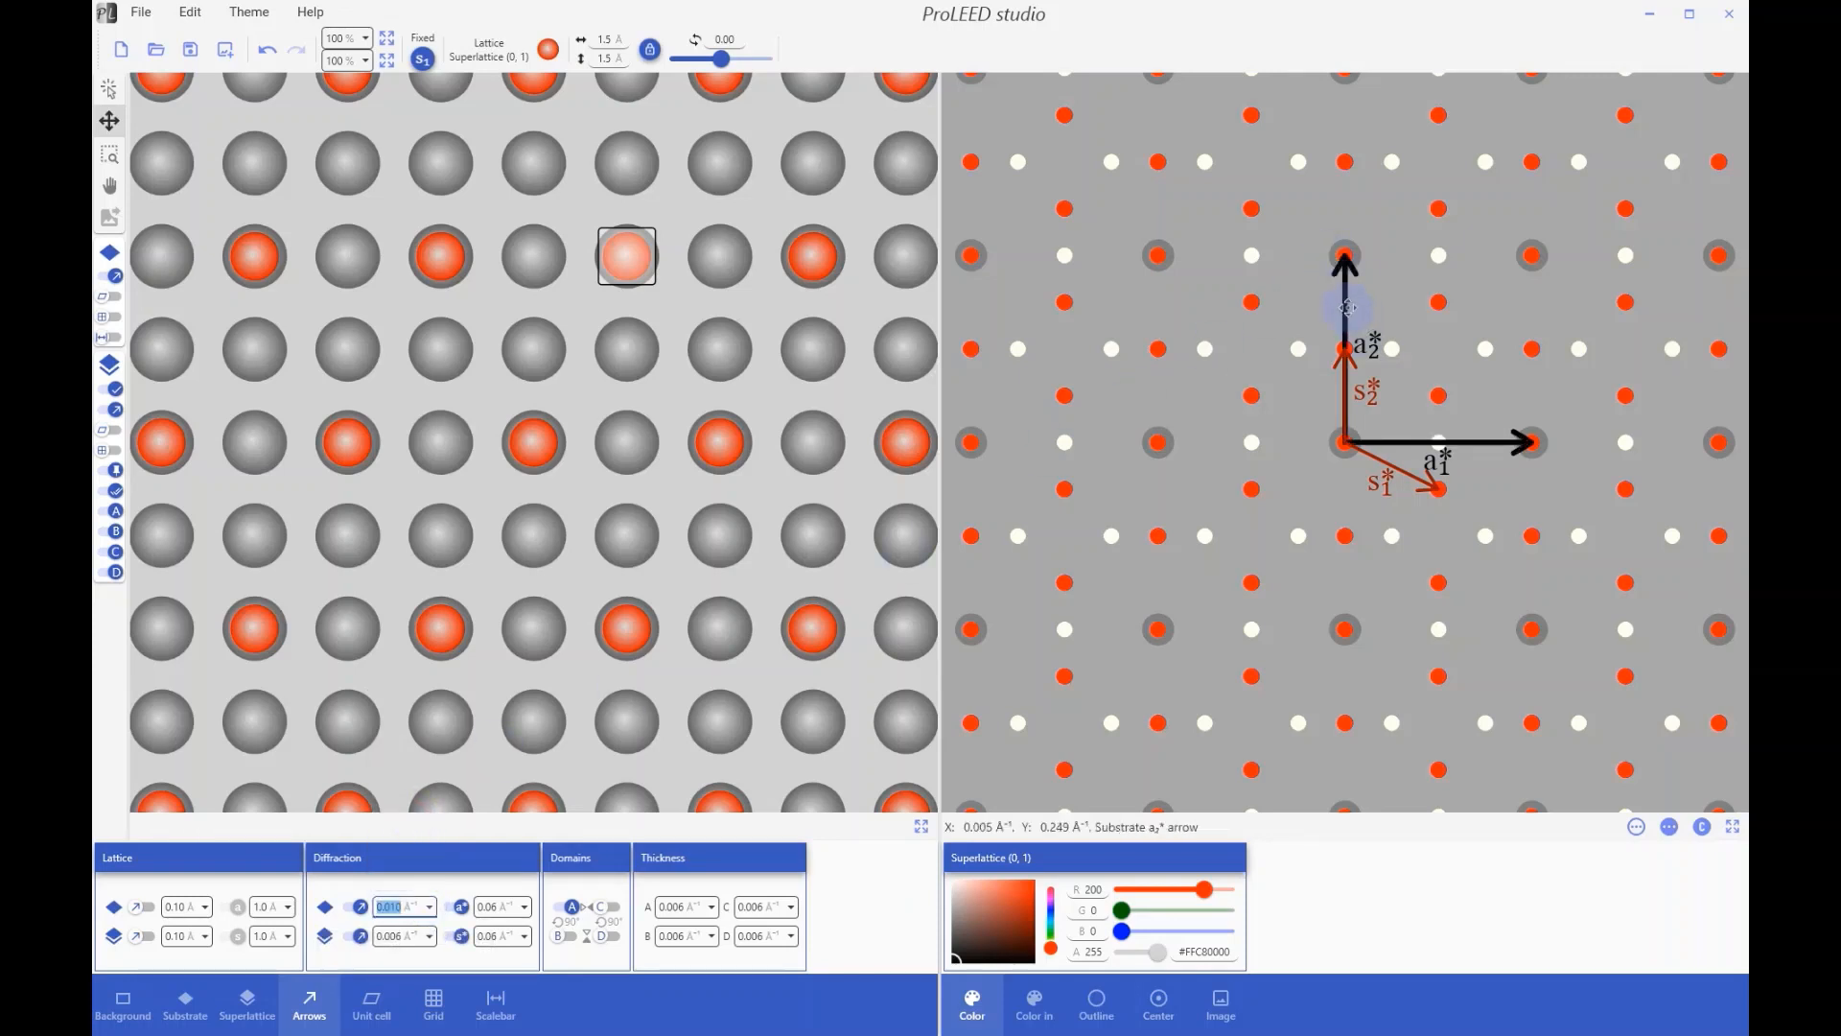
# Step: Reduce the thickness of the substrate's arrows in the diffraction pattern to 0.004 Å⁻¹
pyautogui.click(1345, 304)
pyautogui.scroll(4, 1345, 304)
pyautogui.scroll(-9, 1345, 304)
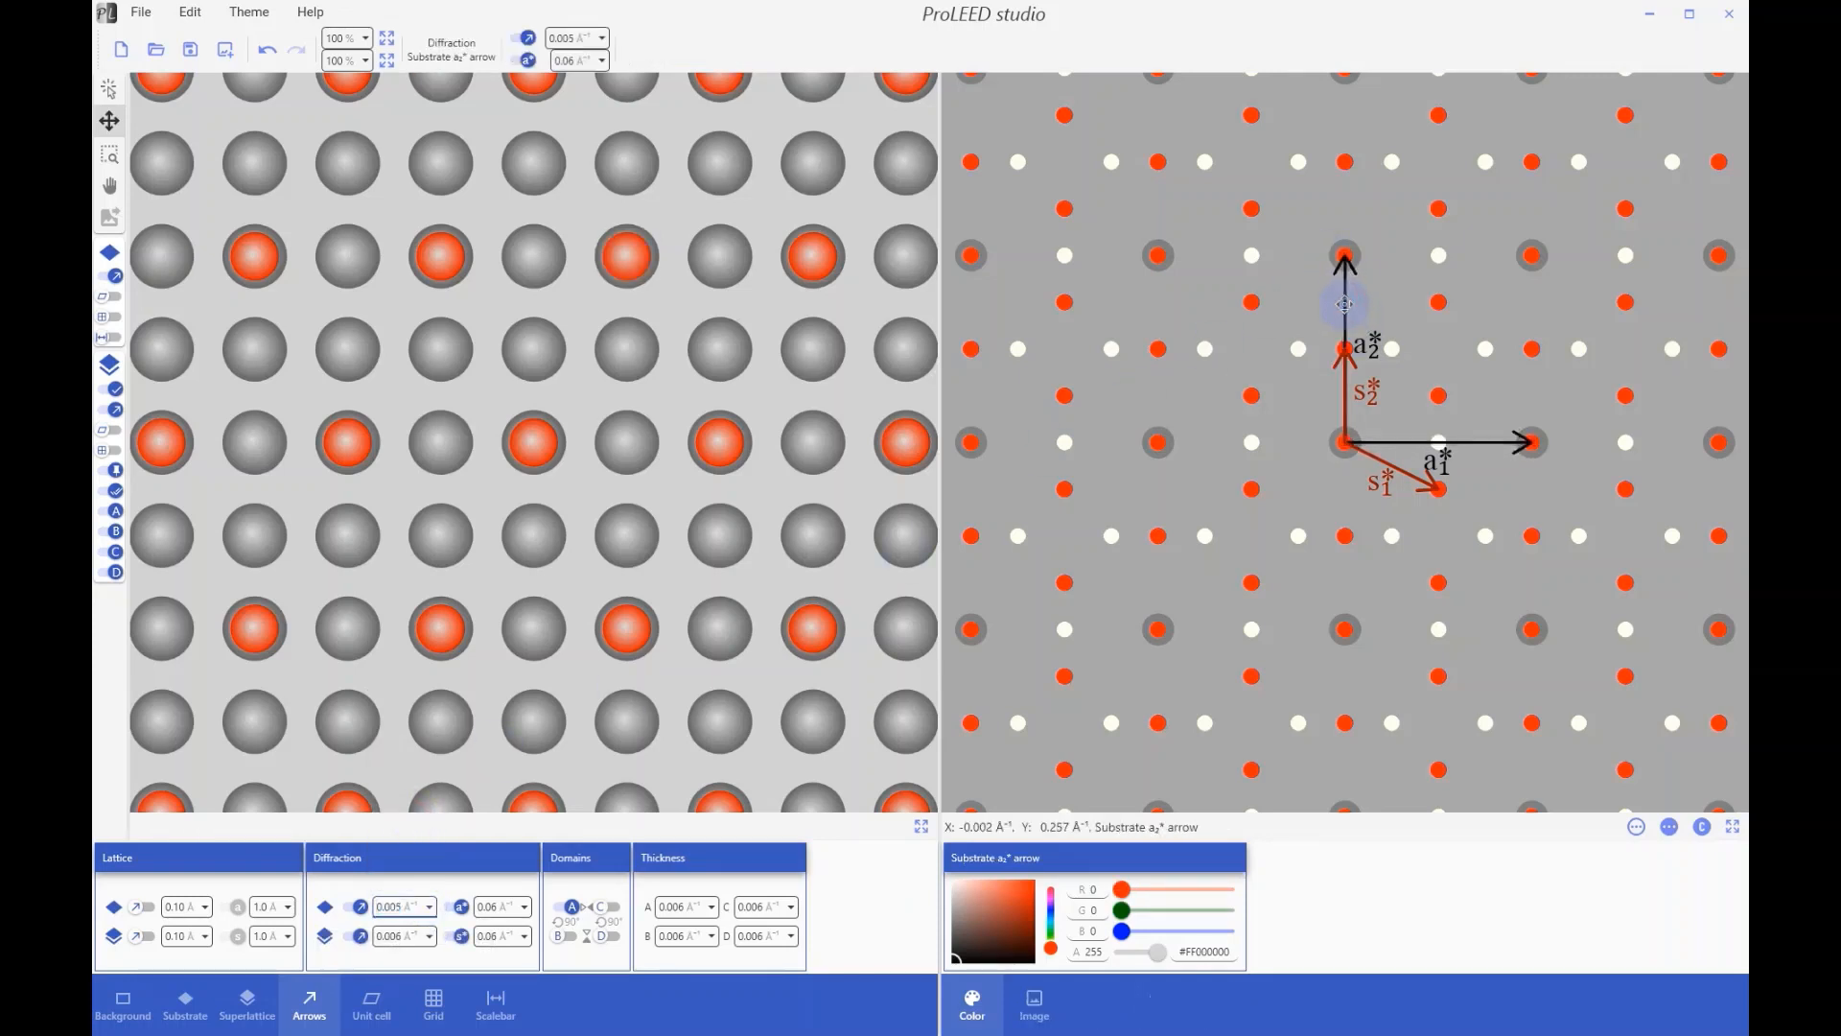
pyautogui.click(1374, 336)
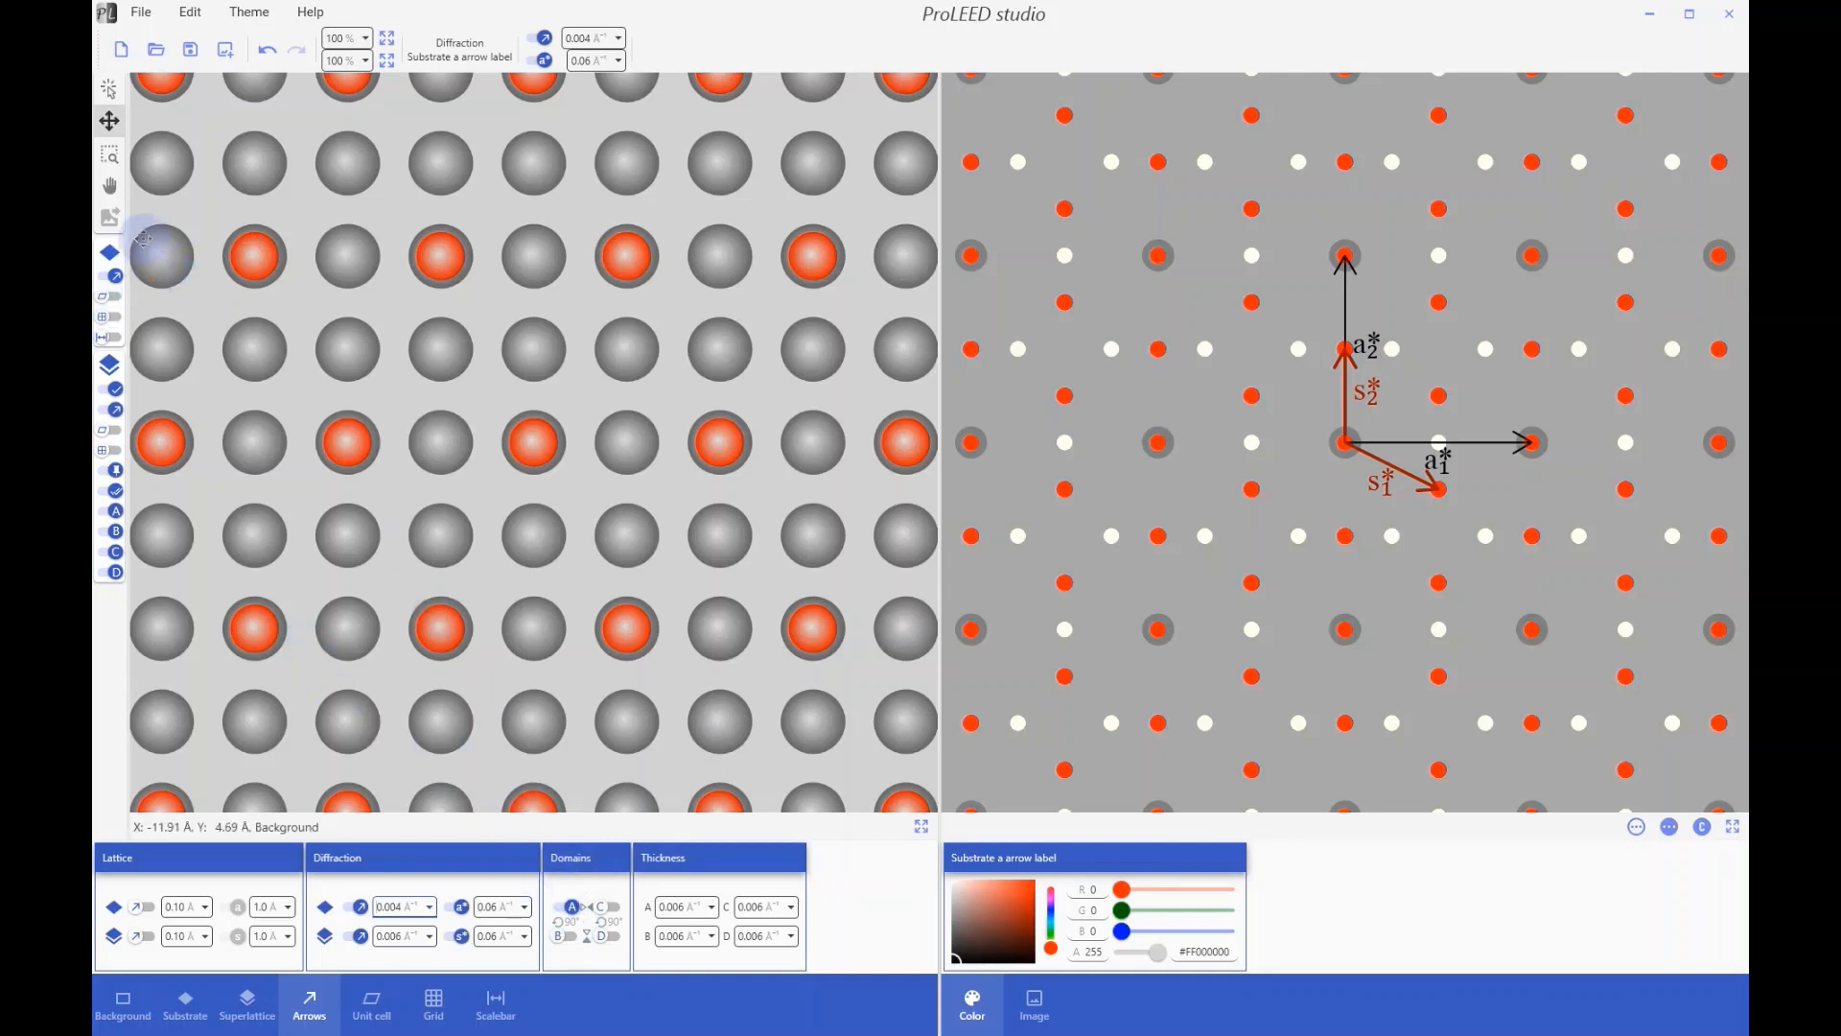
# Step: Snap superlattice atom (1, 0) onto the substrate atom above it, then disable snapping and move it down between two substrate atoms
pyautogui.click(721, 436)
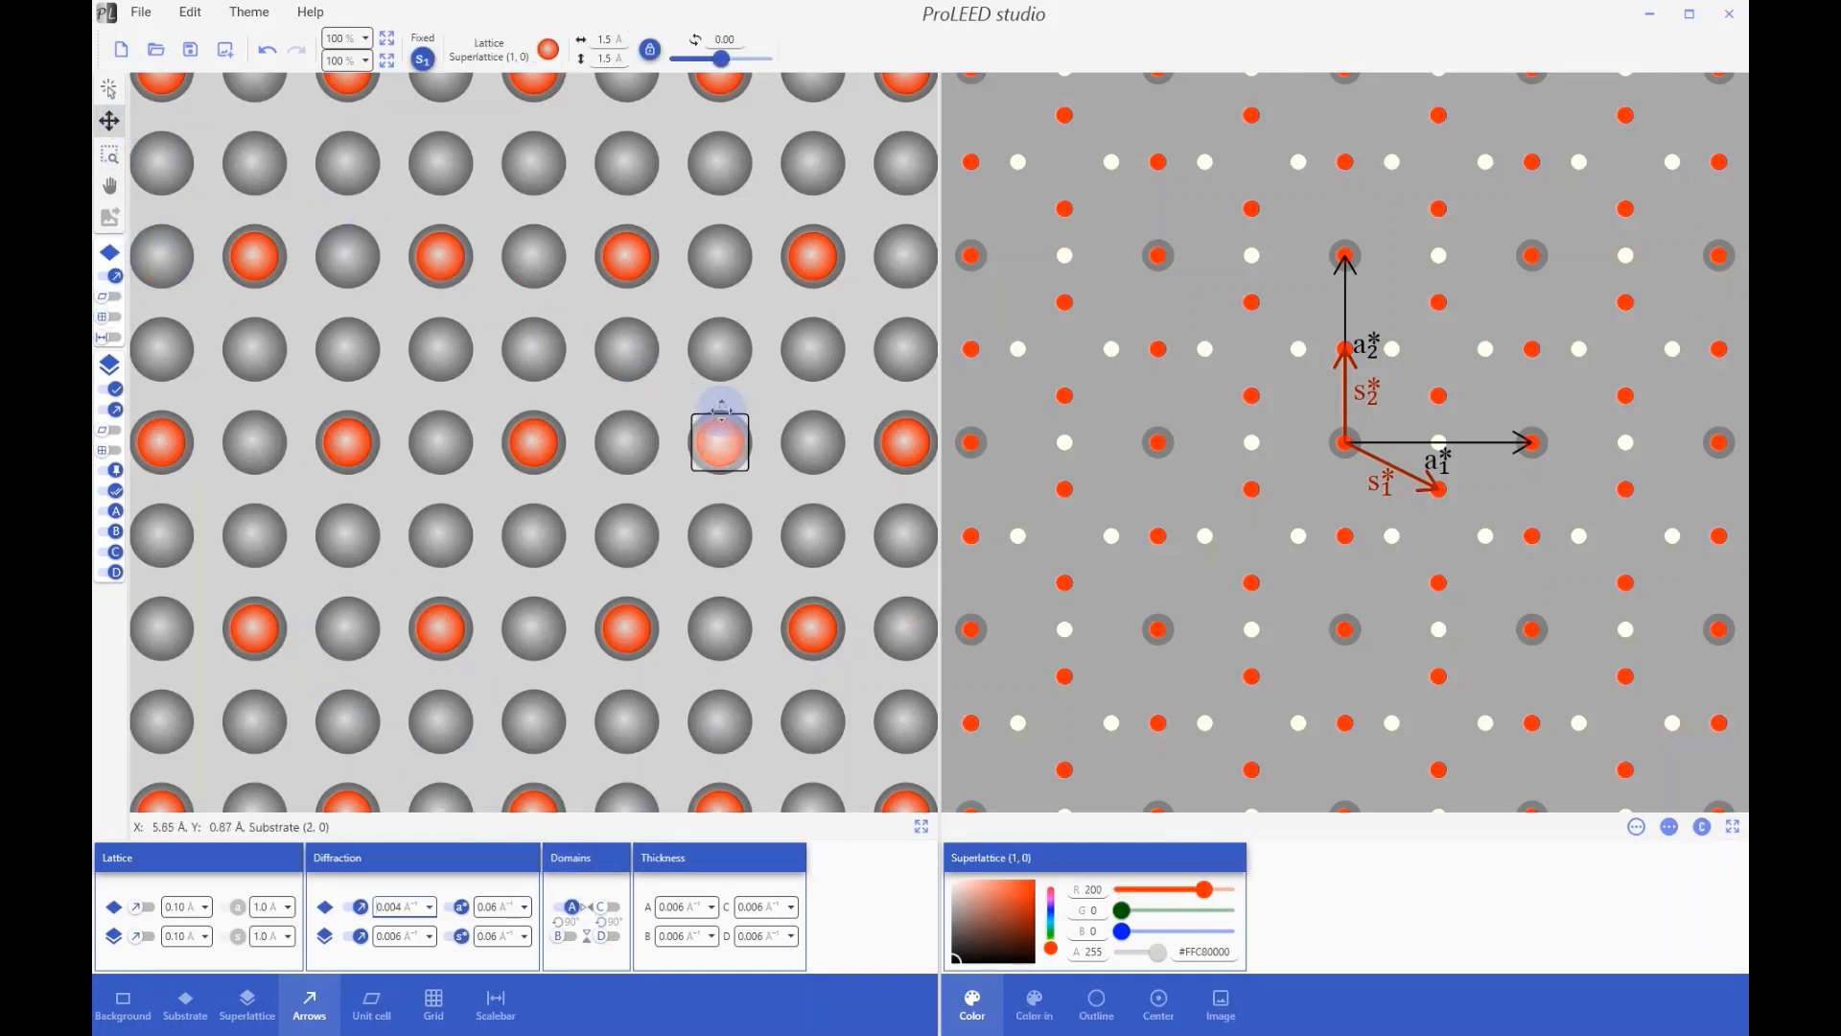
pyautogui.moveTo(715, 394); pyautogui.dragTo(715, 384)
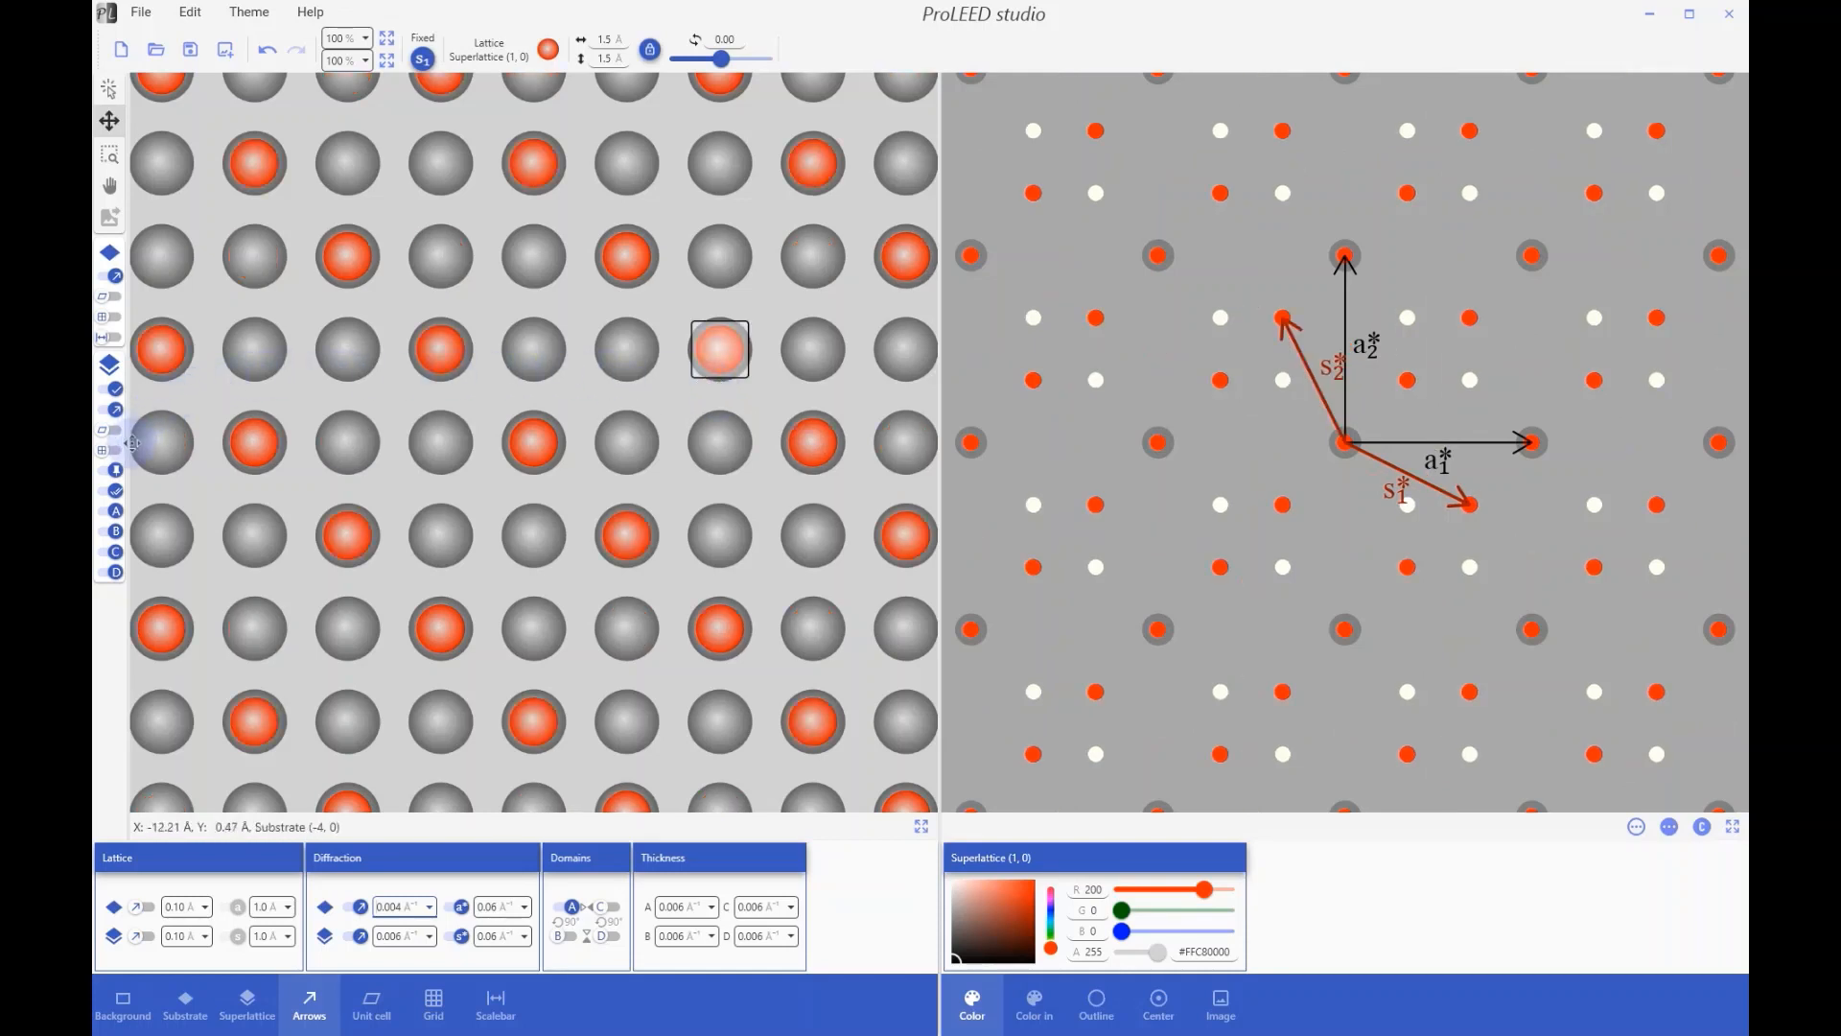
pyautogui.moveTo(719, 350); pyautogui.dragTo(724, 432)
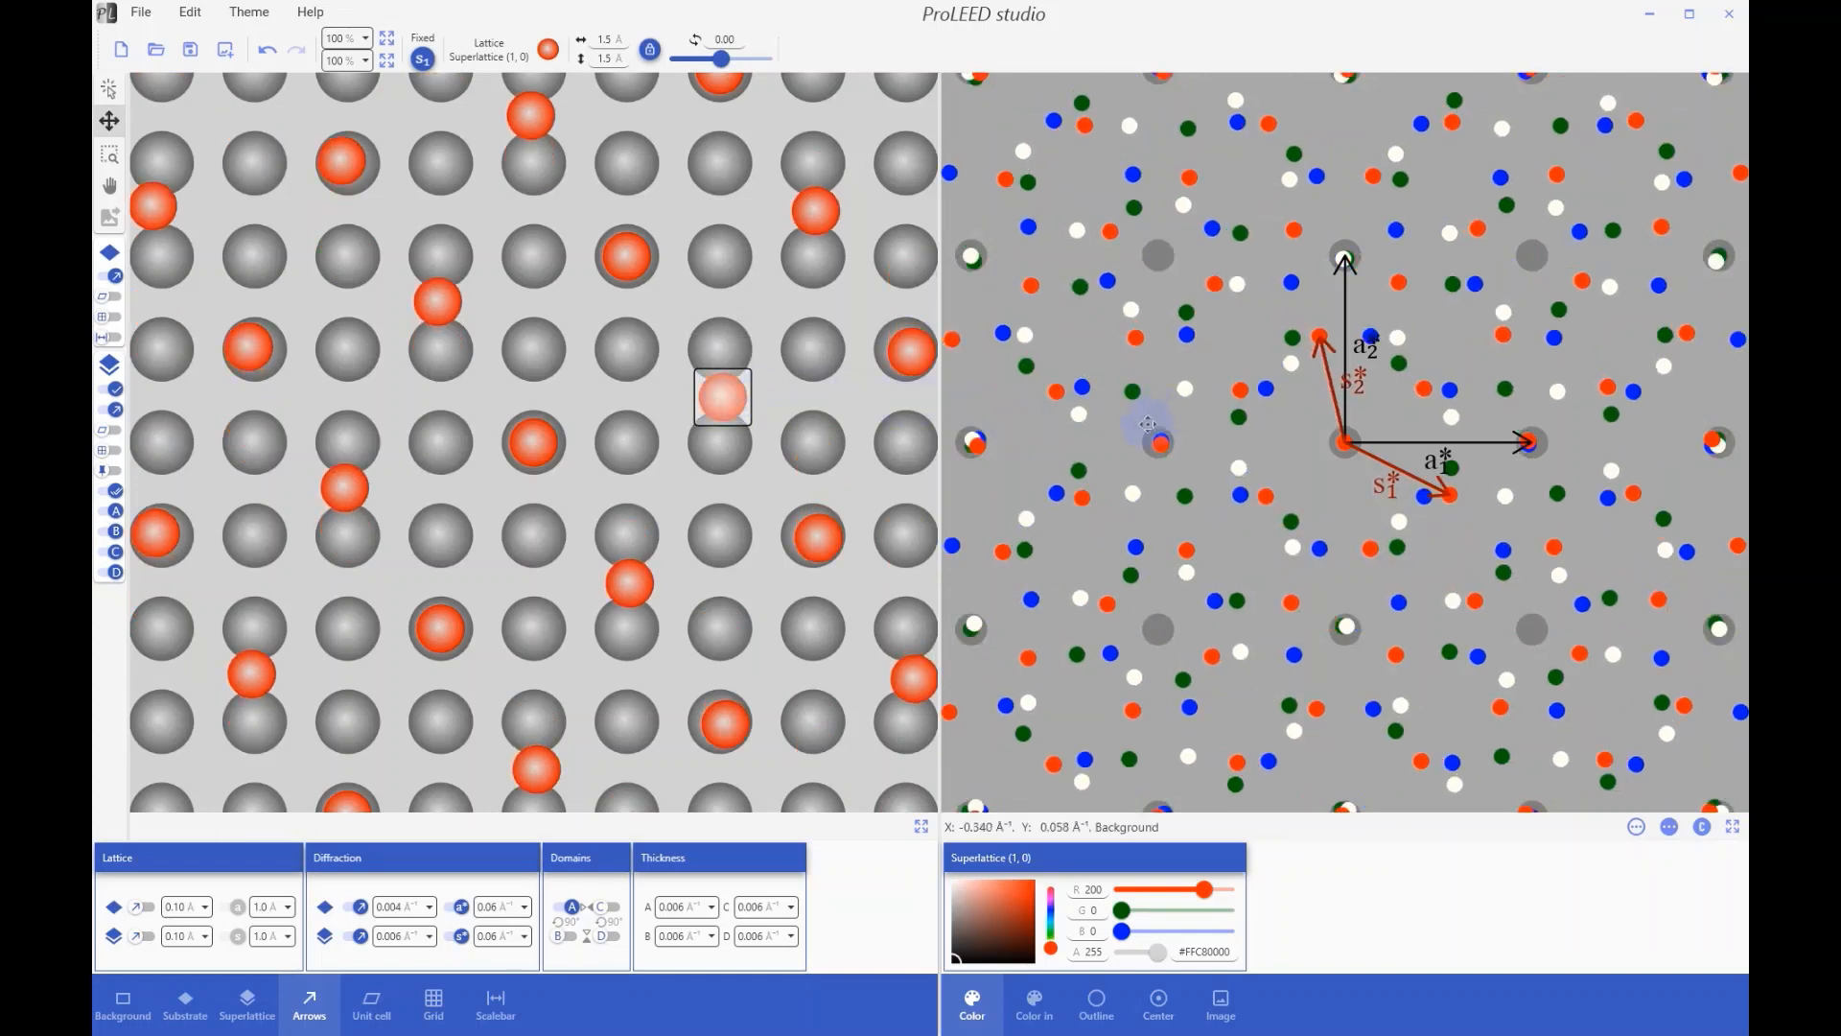
# Step: Show the superlattice arrows of domains B, C and D in the diffraction pattern
pyautogui.click(573, 937)
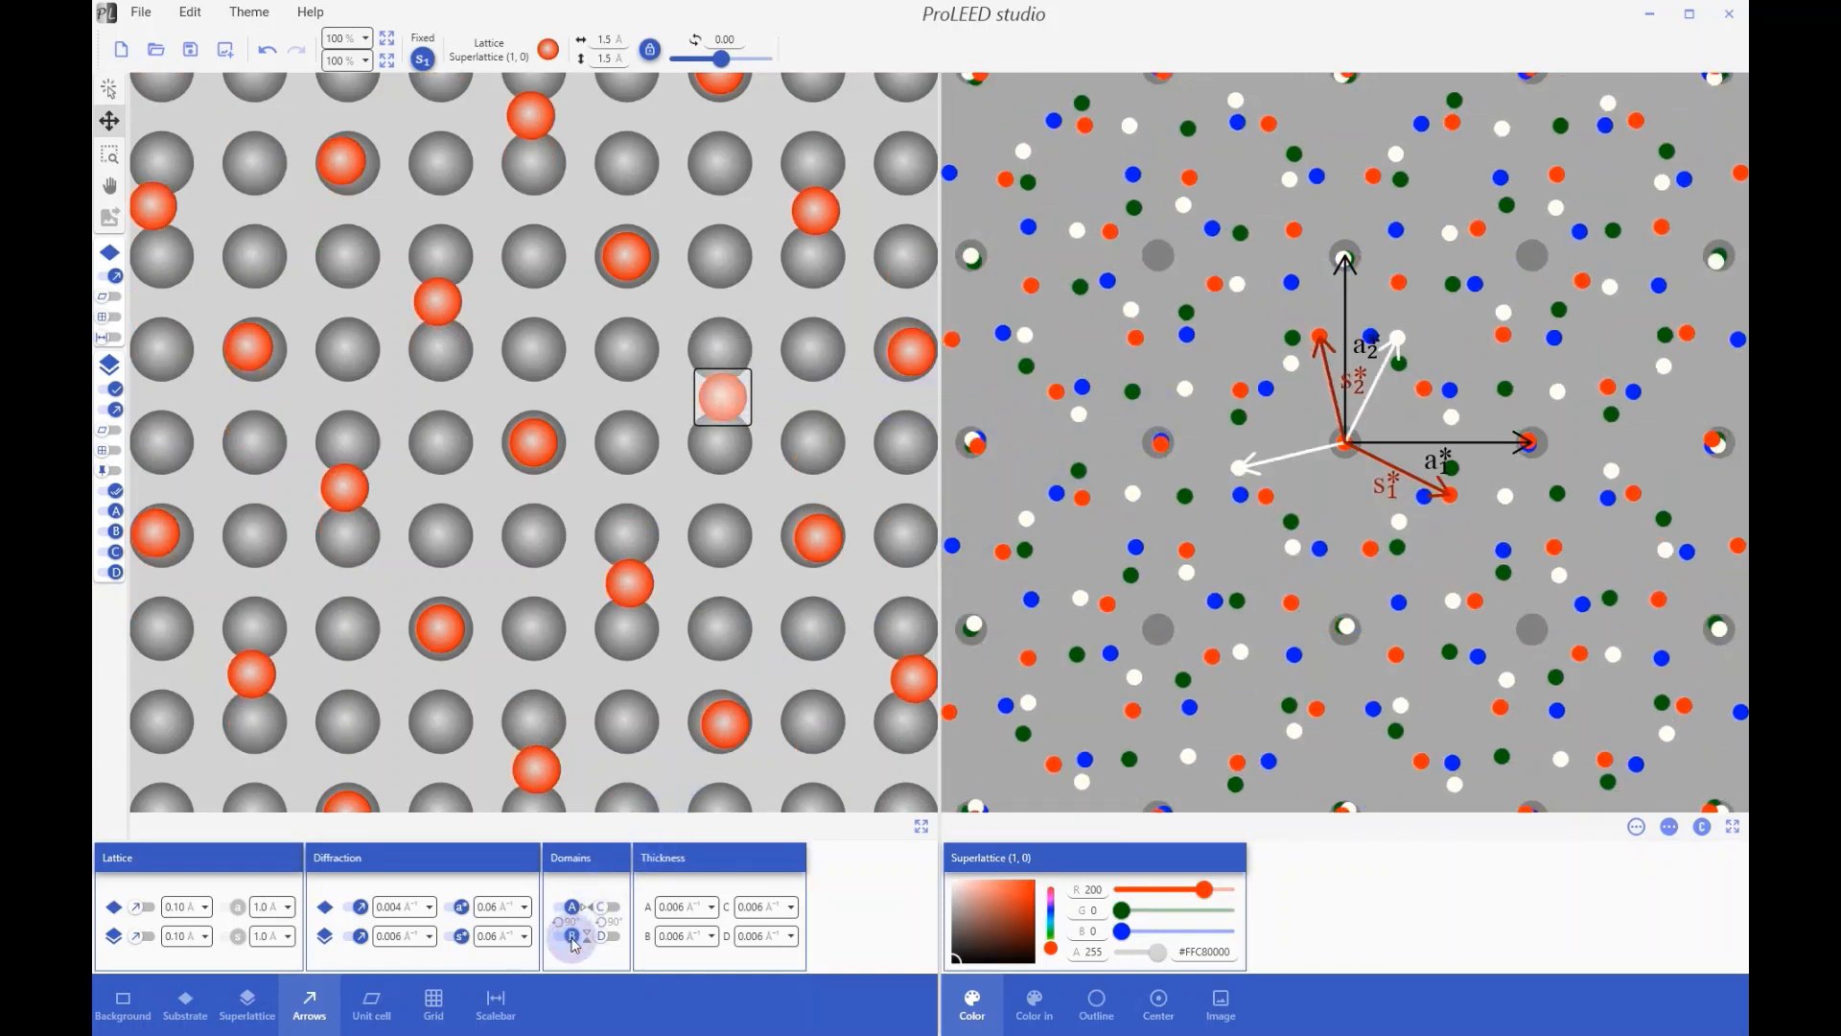
pyautogui.click(615, 938)
pyautogui.click(614, 907)
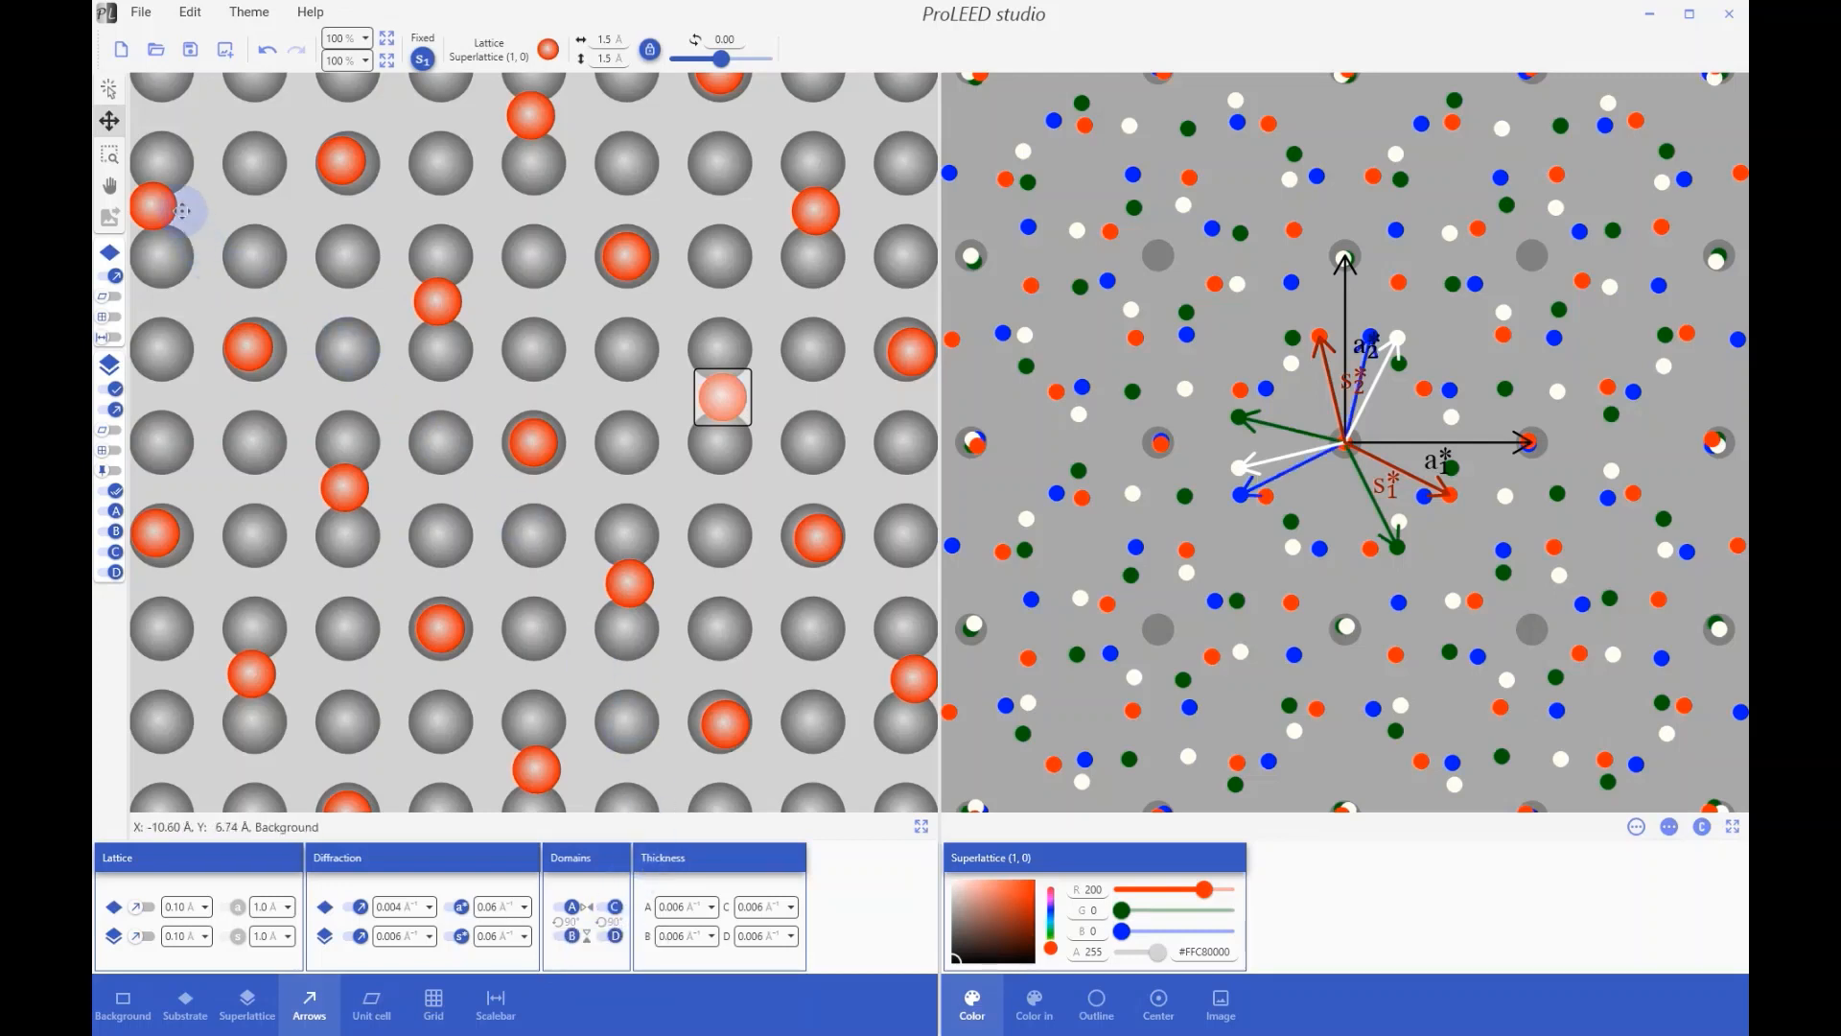
# Step: Move domain B's diffraction spot (1, 0) slightly upward to adjust the superlattice
pyautogui.click(109, 154)
pyautogui.moveTo(1355, 217); pyautogui.dragTo(1491, 428)
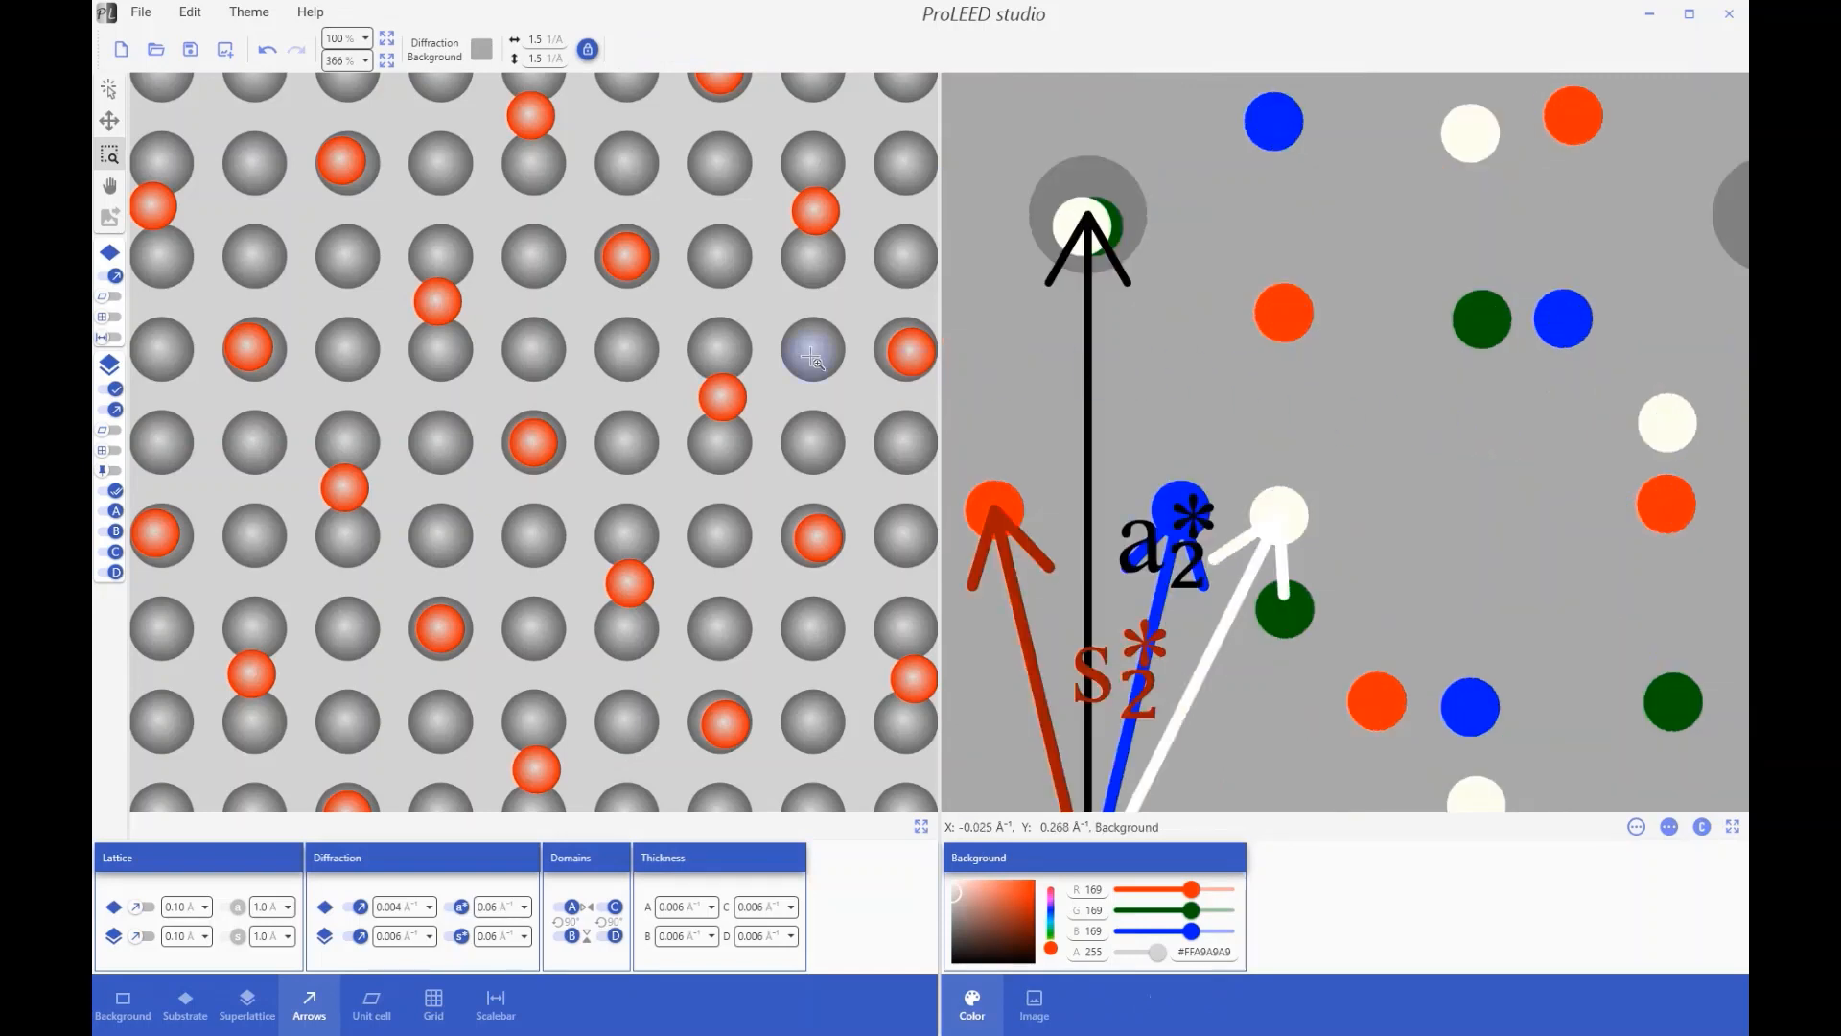
pyautogui.click(110, 119)
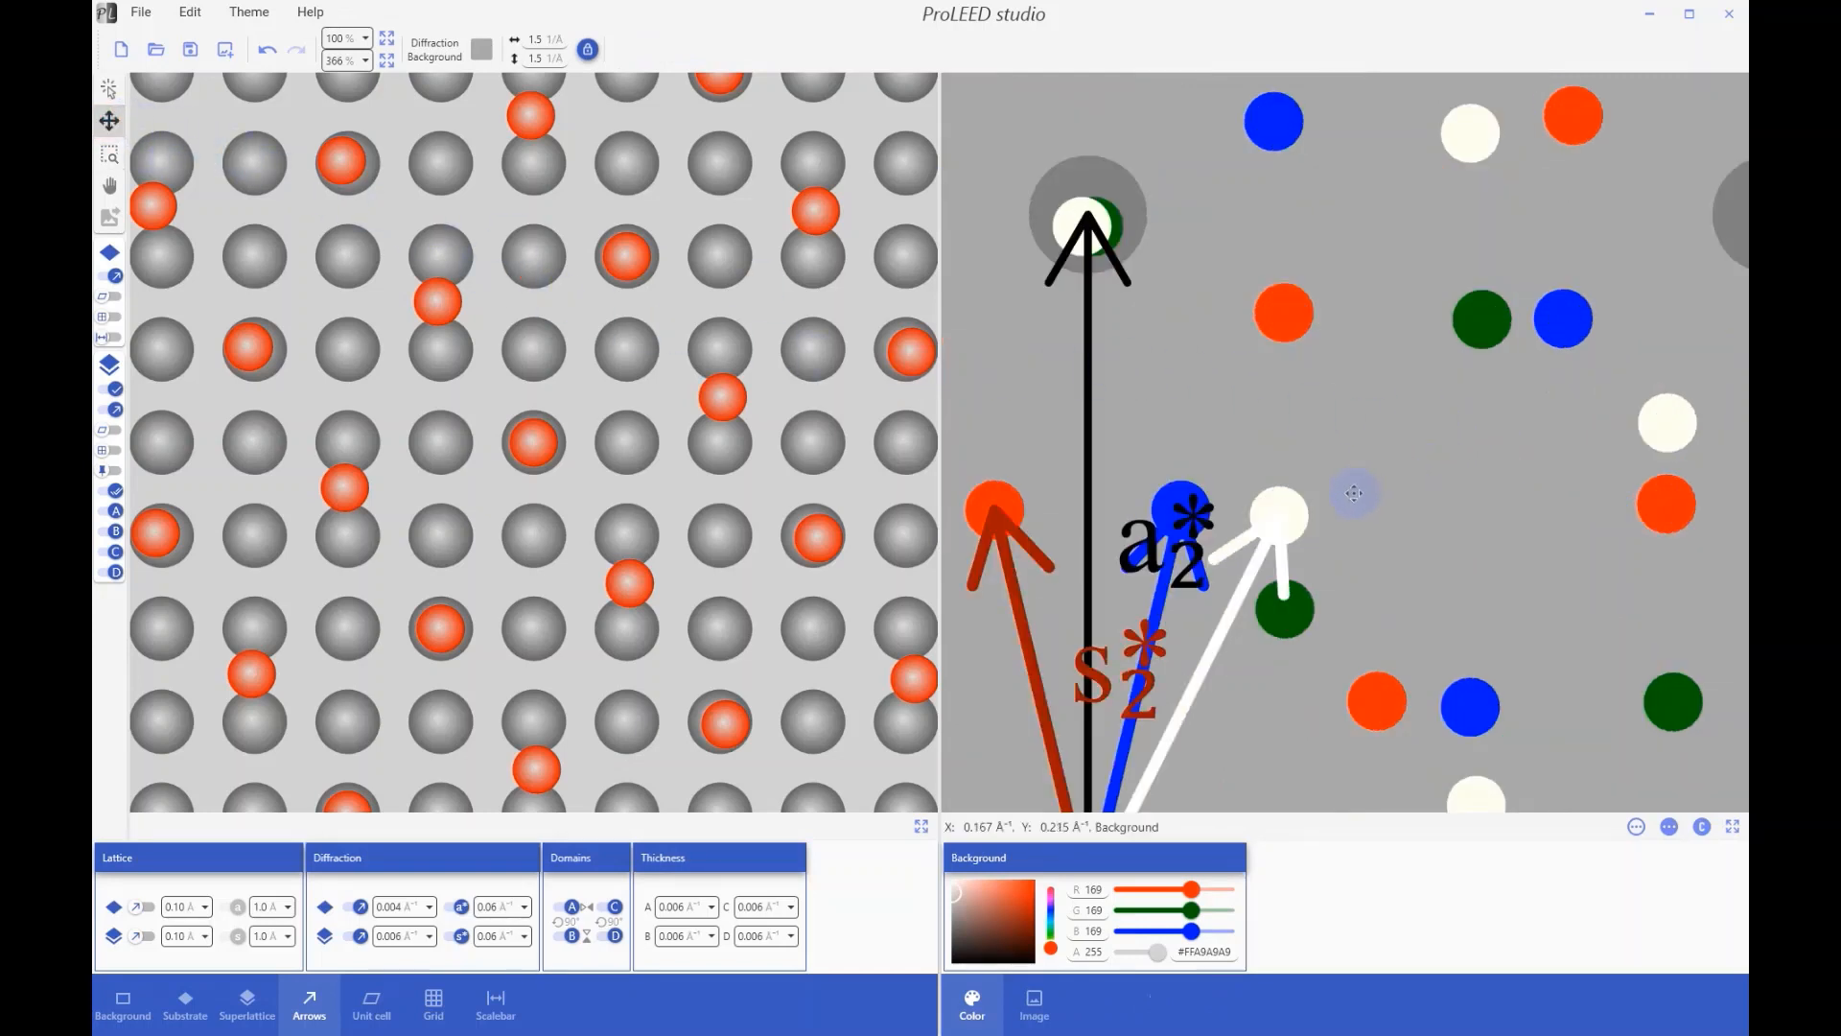
pyautogui.moveTo(1282, 513)
pyautogui.mouseDown()
pyautogui.moveTo(1315, 487)
pyautogui.moveTo(1324, 528)
pyautogui.moveTo(1285, 491)
pyautogui.mouseUp()
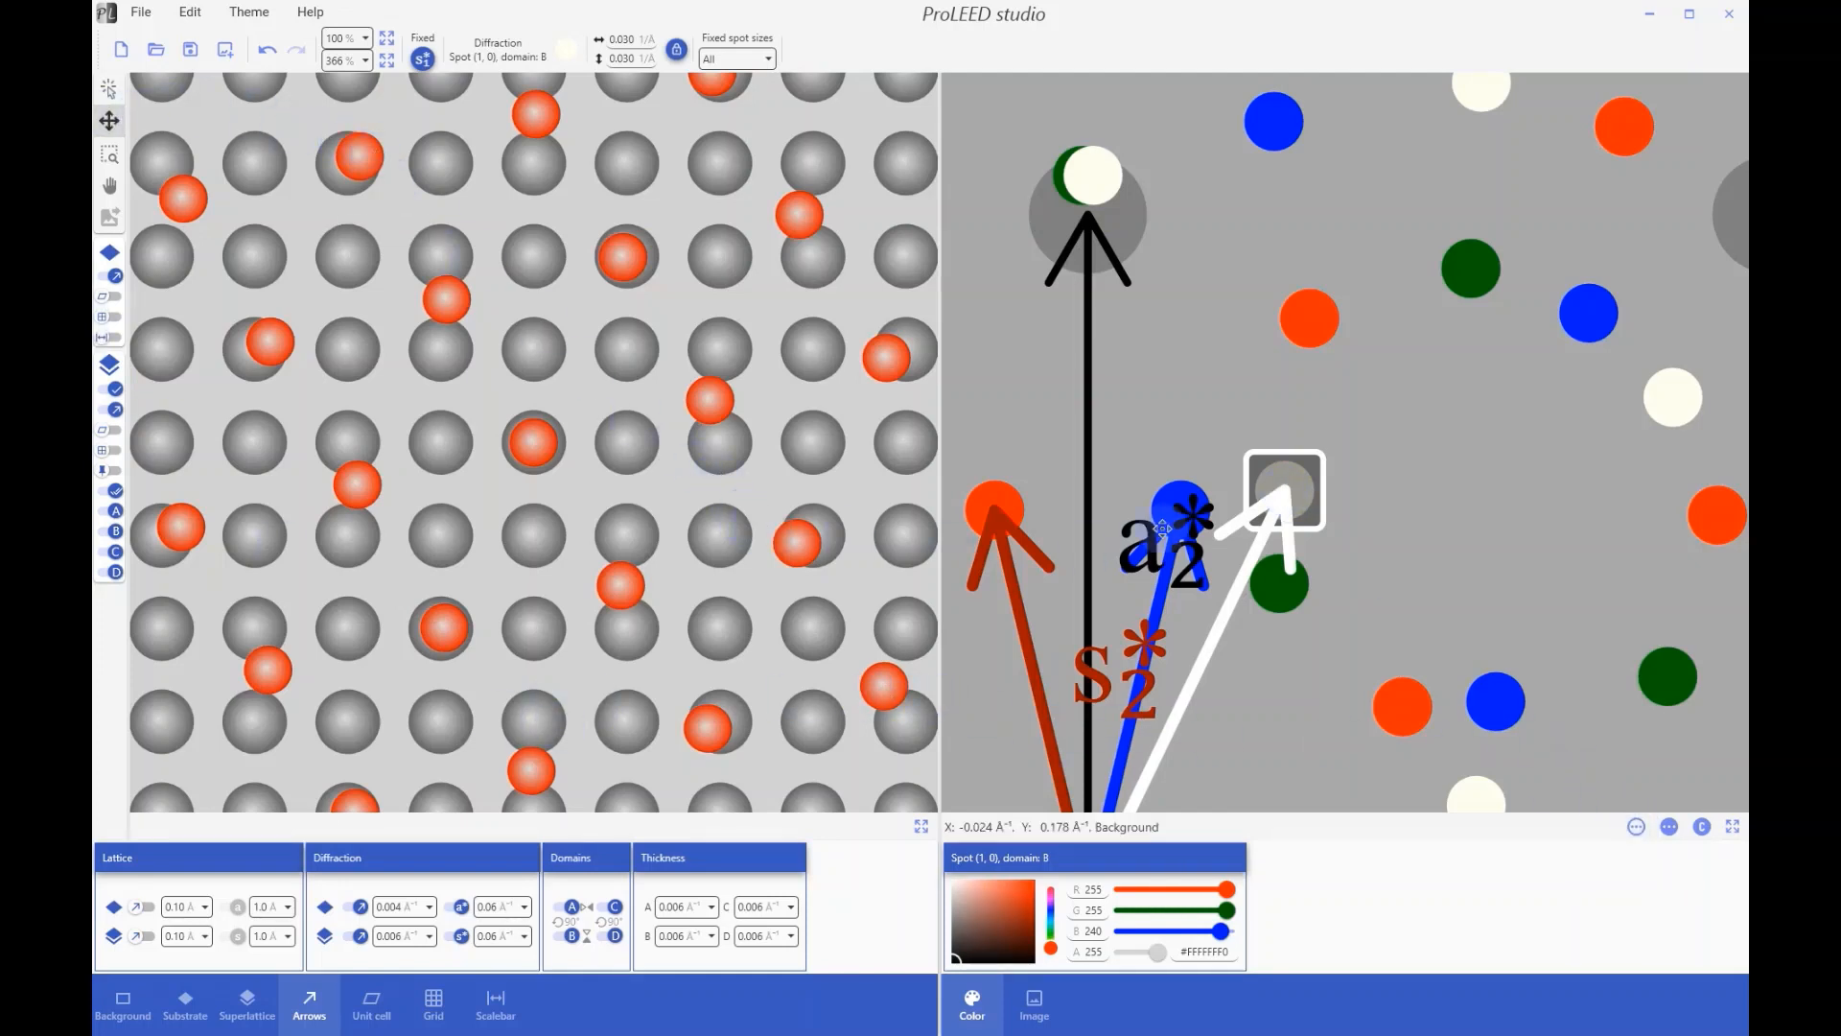
pyautogui.doubleClick(1165, 515)
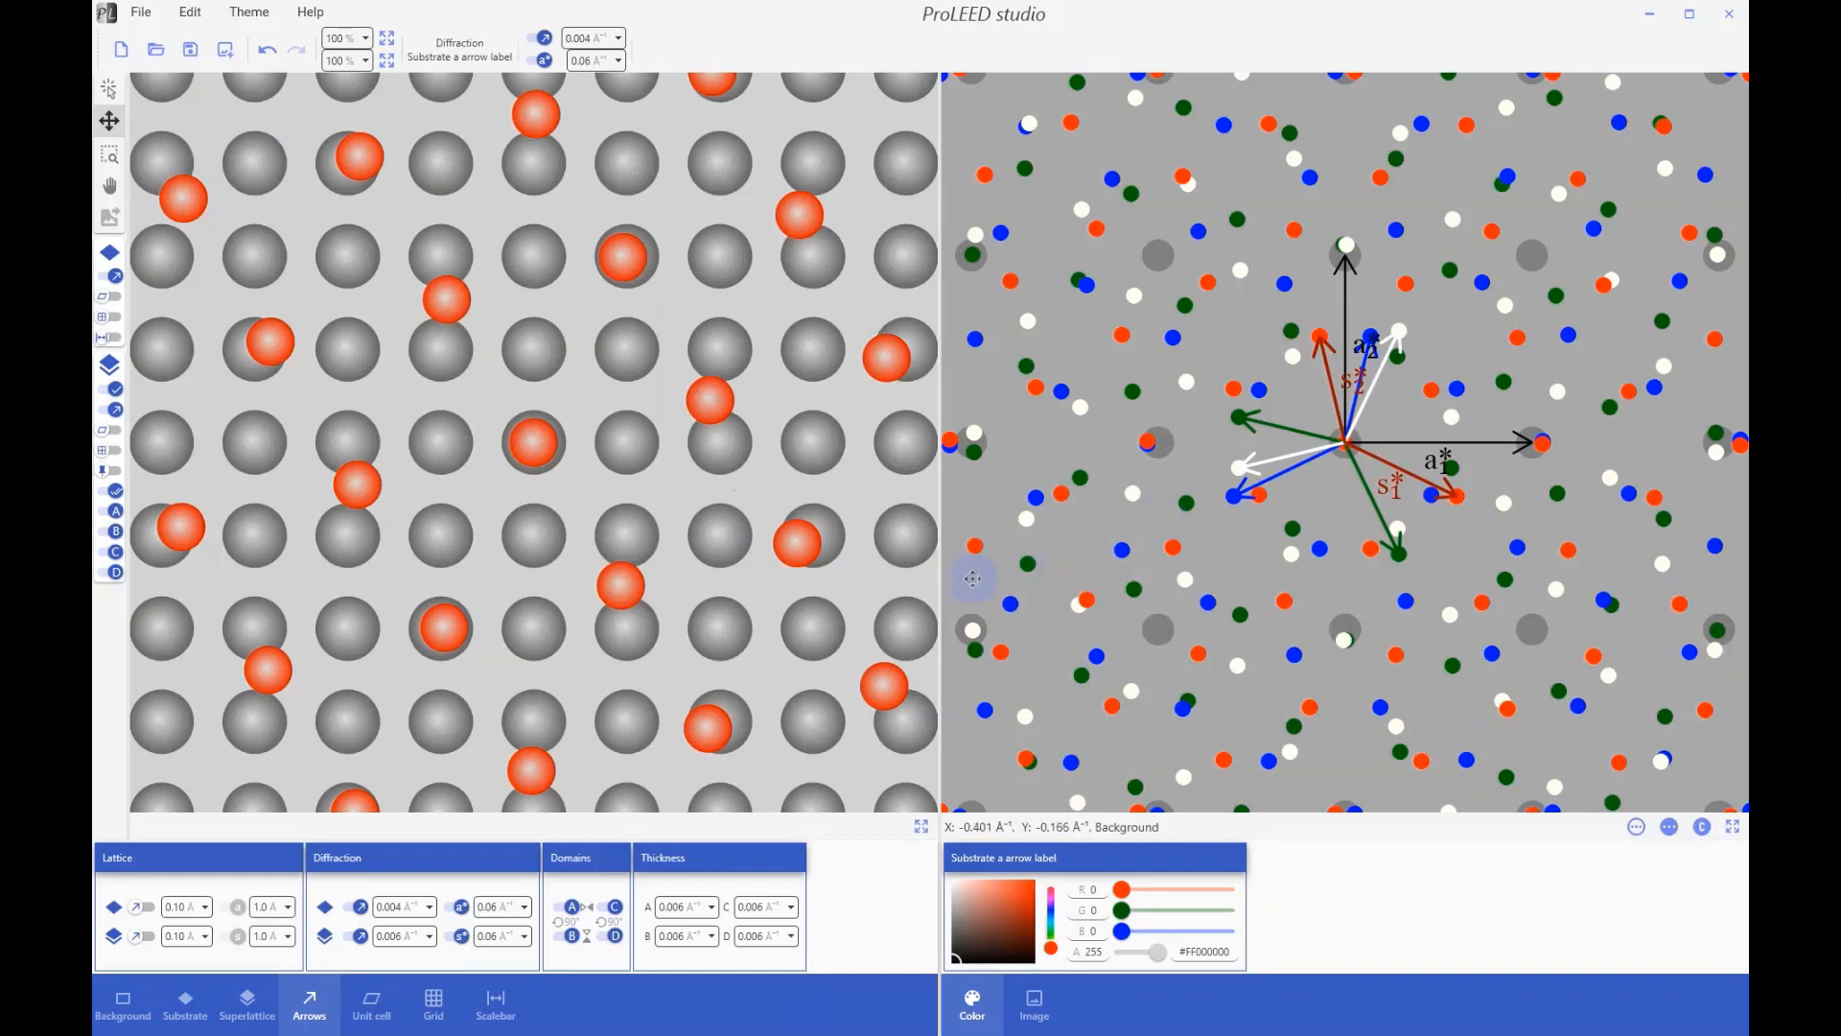
# Step: Show the substrate and superlattice unit cells in both the real-space lattice and the diffraction pattern
pyautogui.click(372, 1002)
pyautogui.click(144, 936)
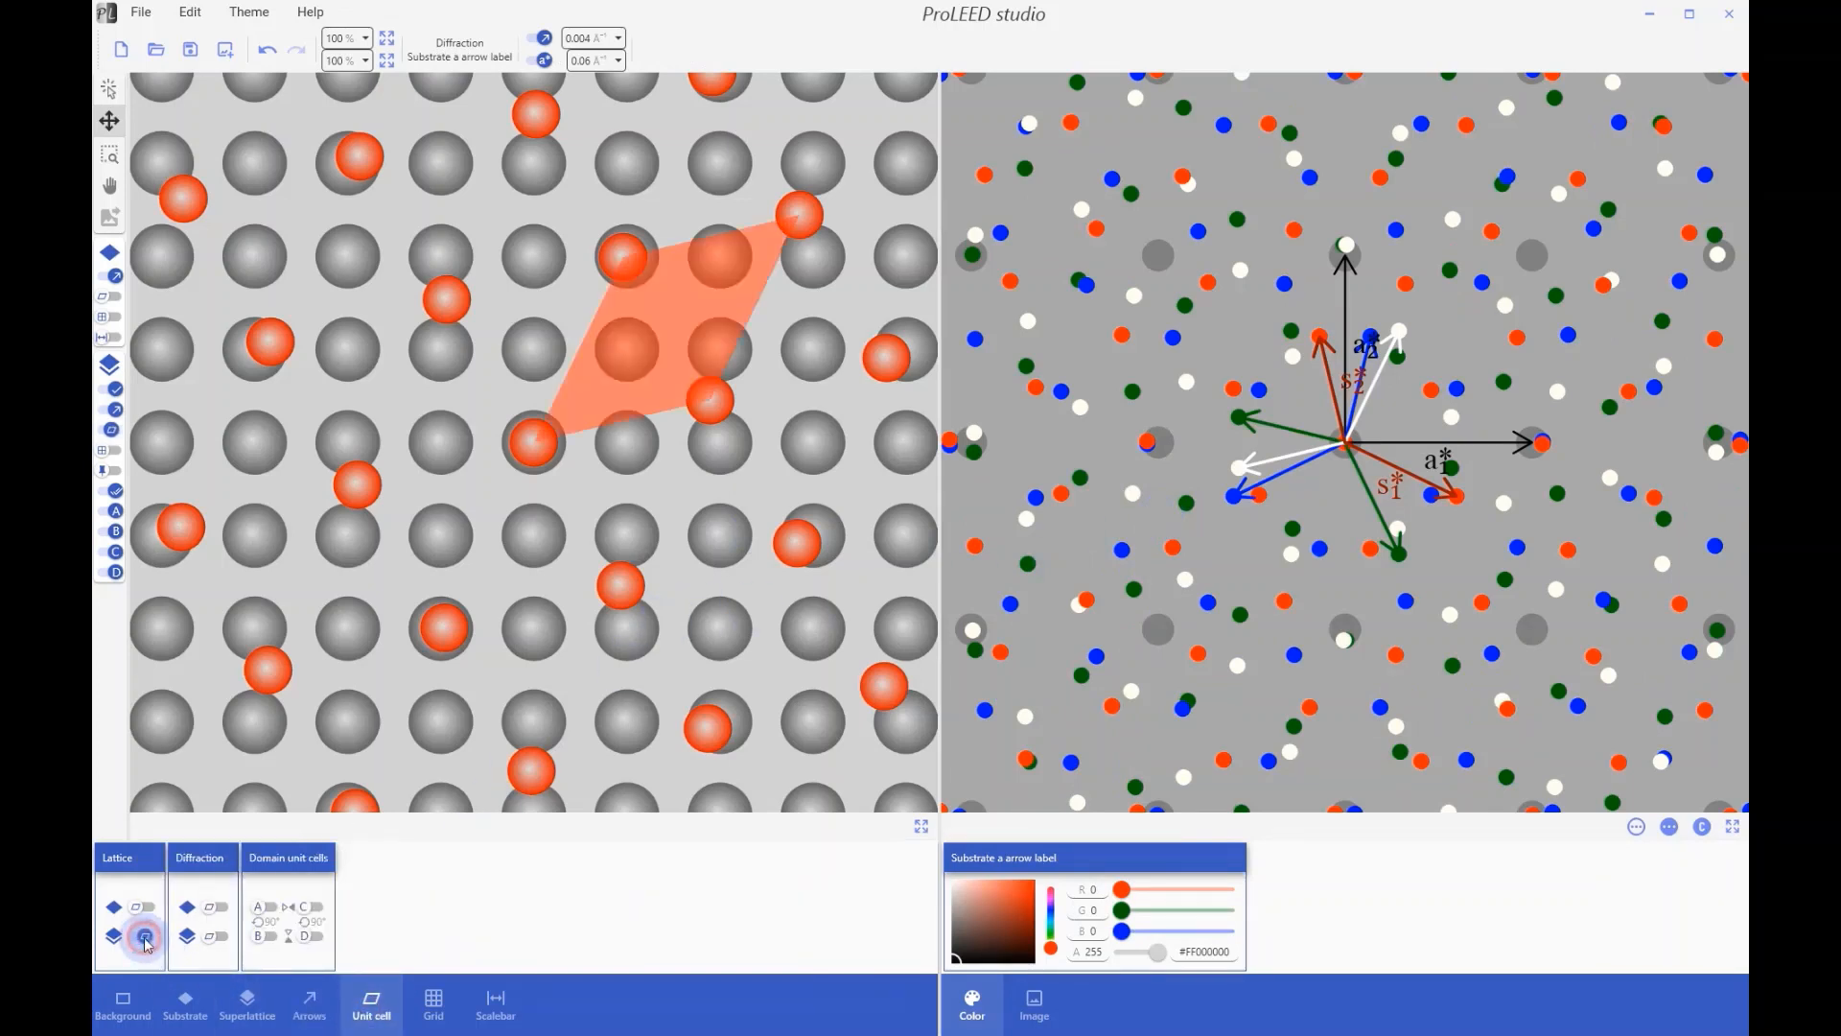
pyautogui.click(217, 937)
pyautogui.click(221, 906)
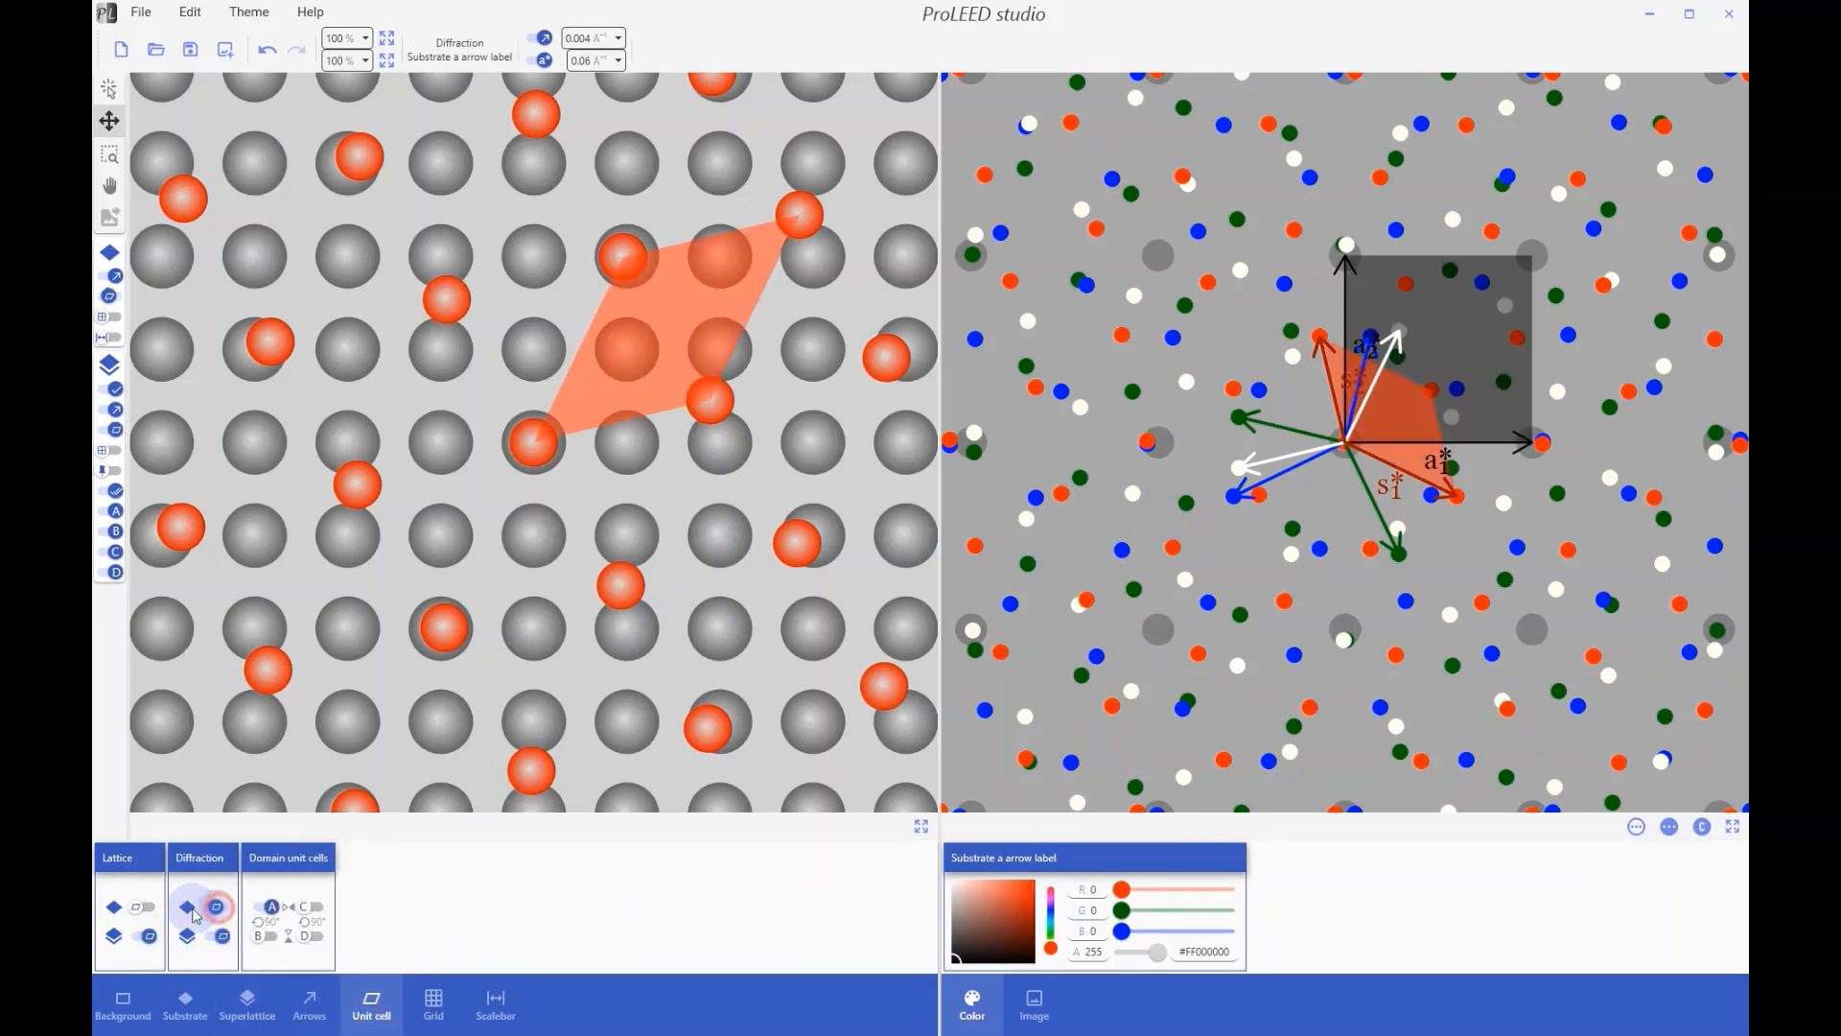
pyautogui.click(147, 907)
# Step: Show the unit cells of domains B, C and D in the diffraction pattern
pyautogui.click(270, 939)
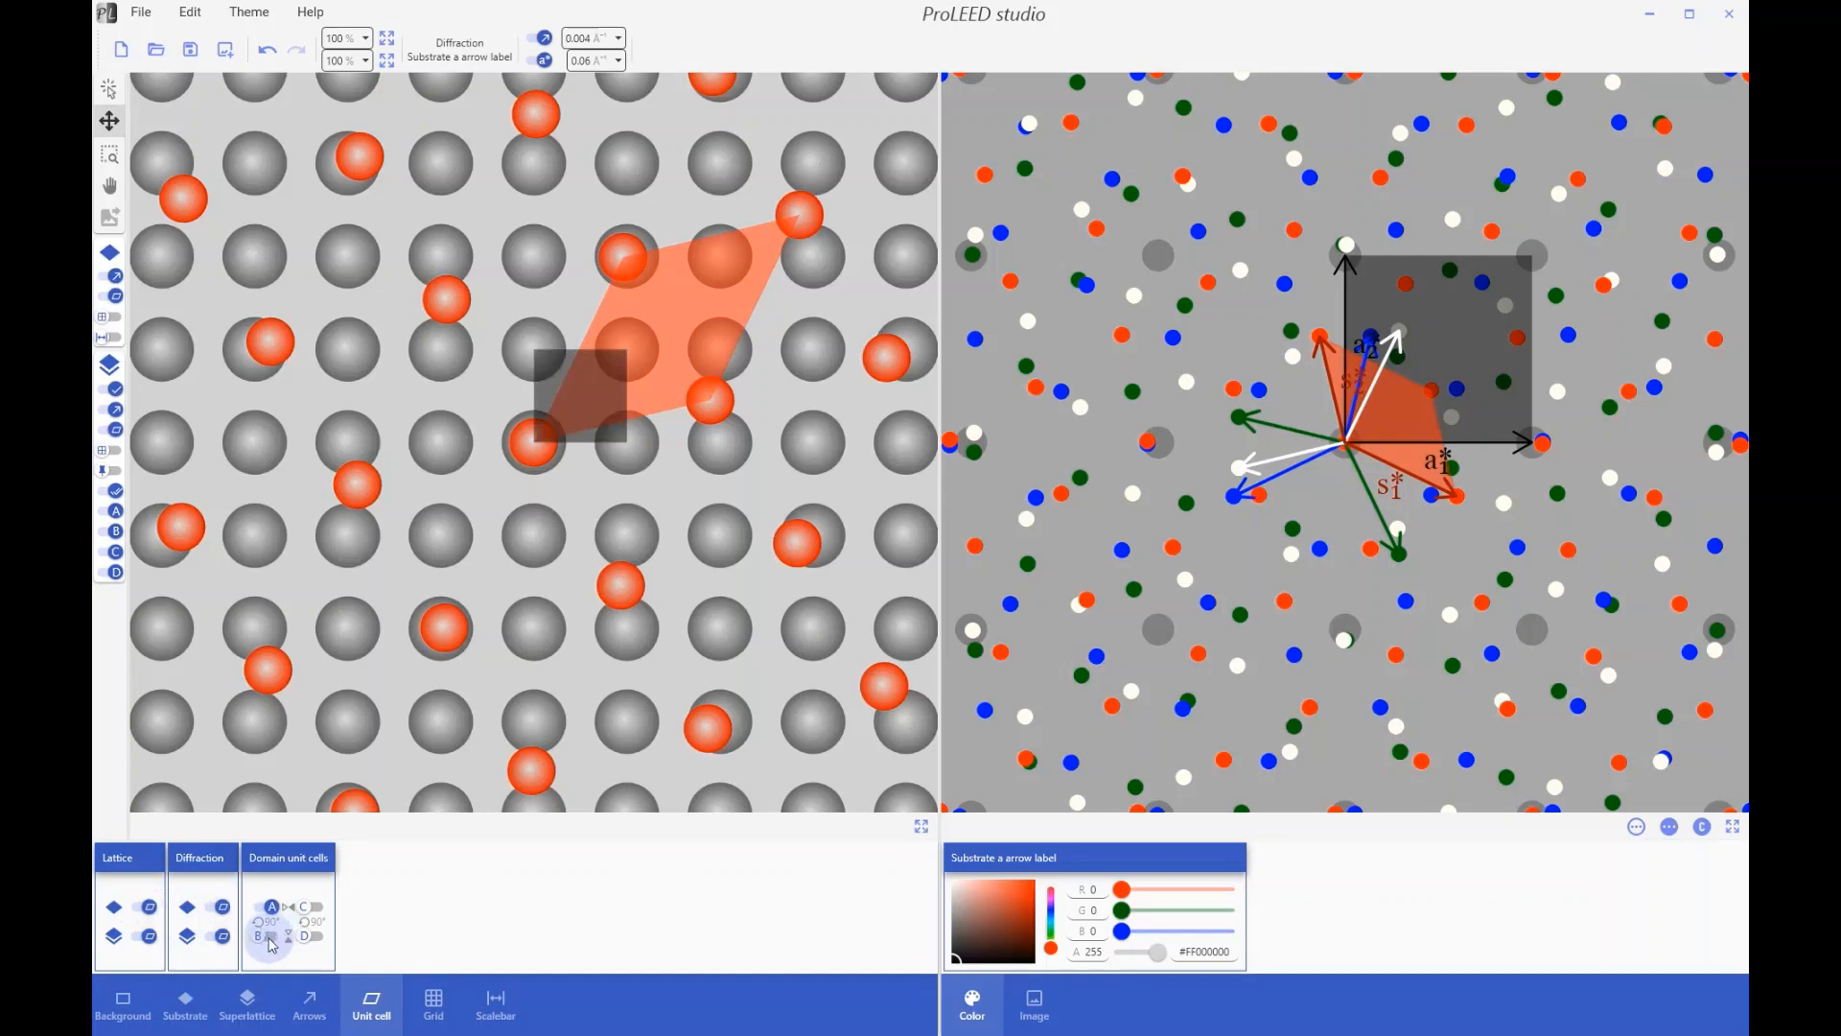
pyautogui.click(318, 907)
pyautogui.click(312, 940)
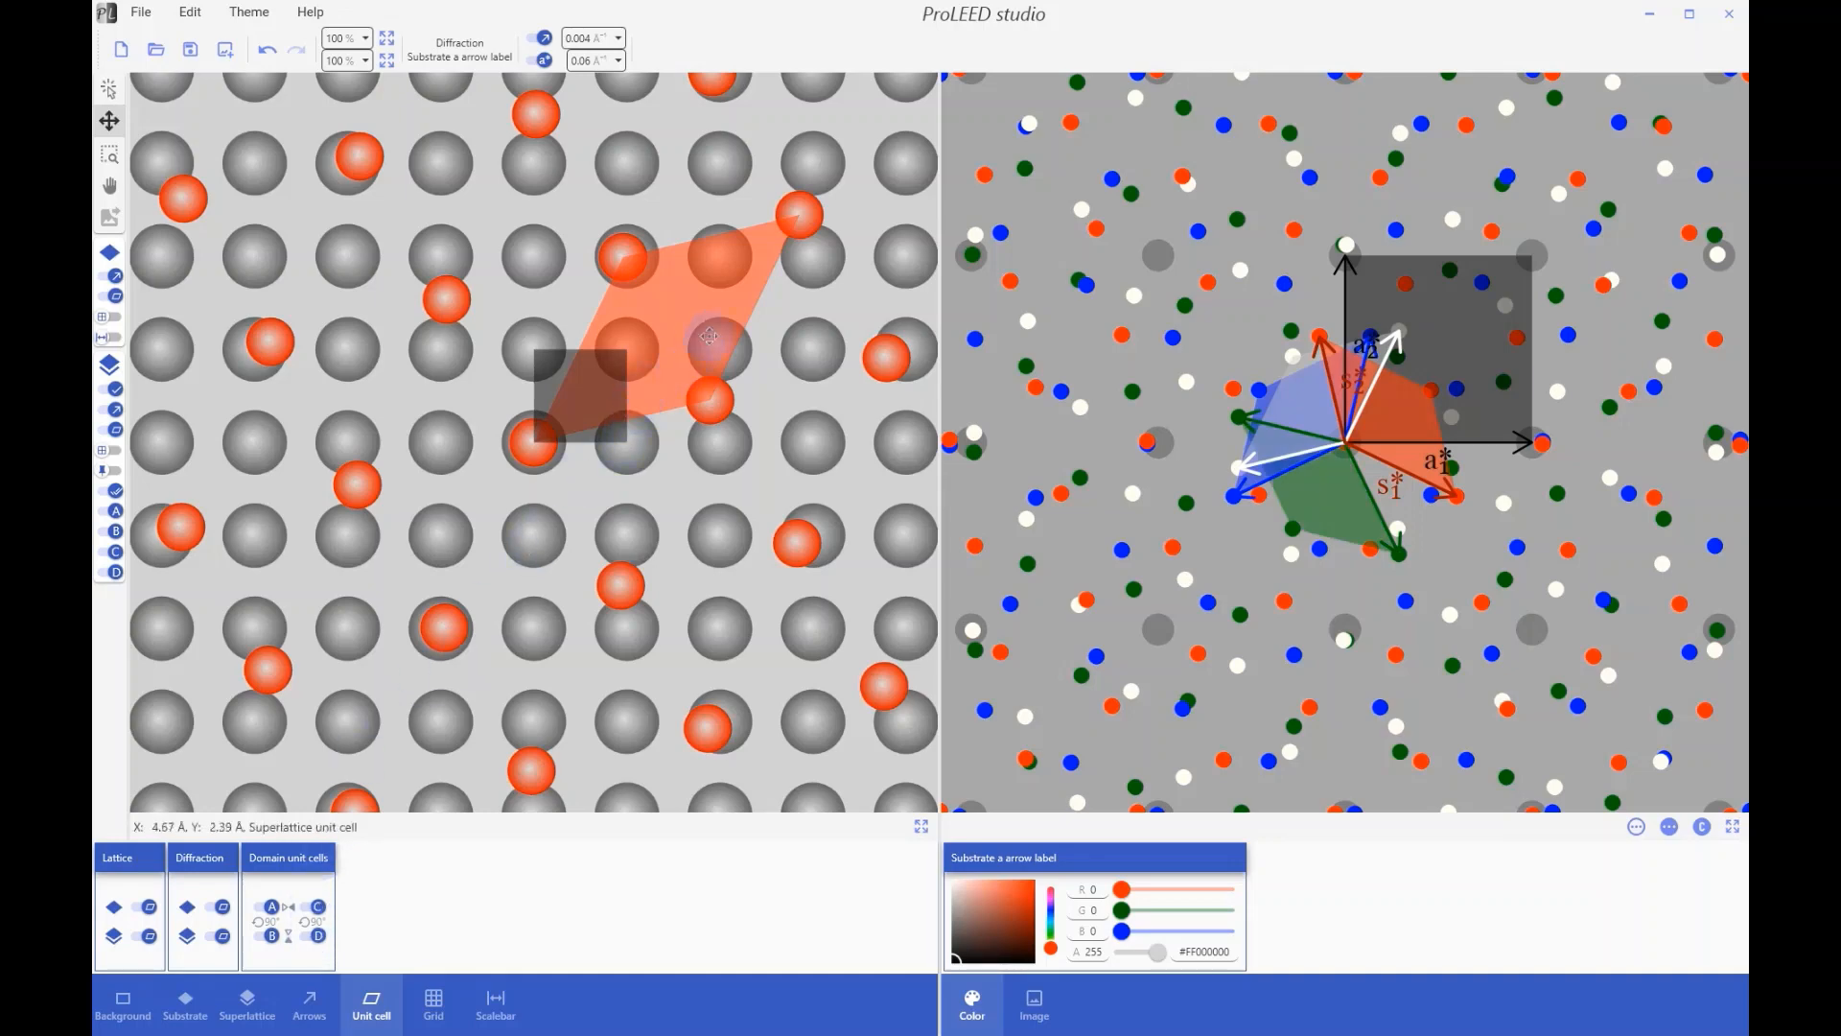
# Step: Move superlattice atom (1, 1) slightly up and to the left, and shrink all superlattice diffraction spots to 0.014 1/Å
pyautogui.moveTo(809, 212); pyautogui.dragTo(758, 192)
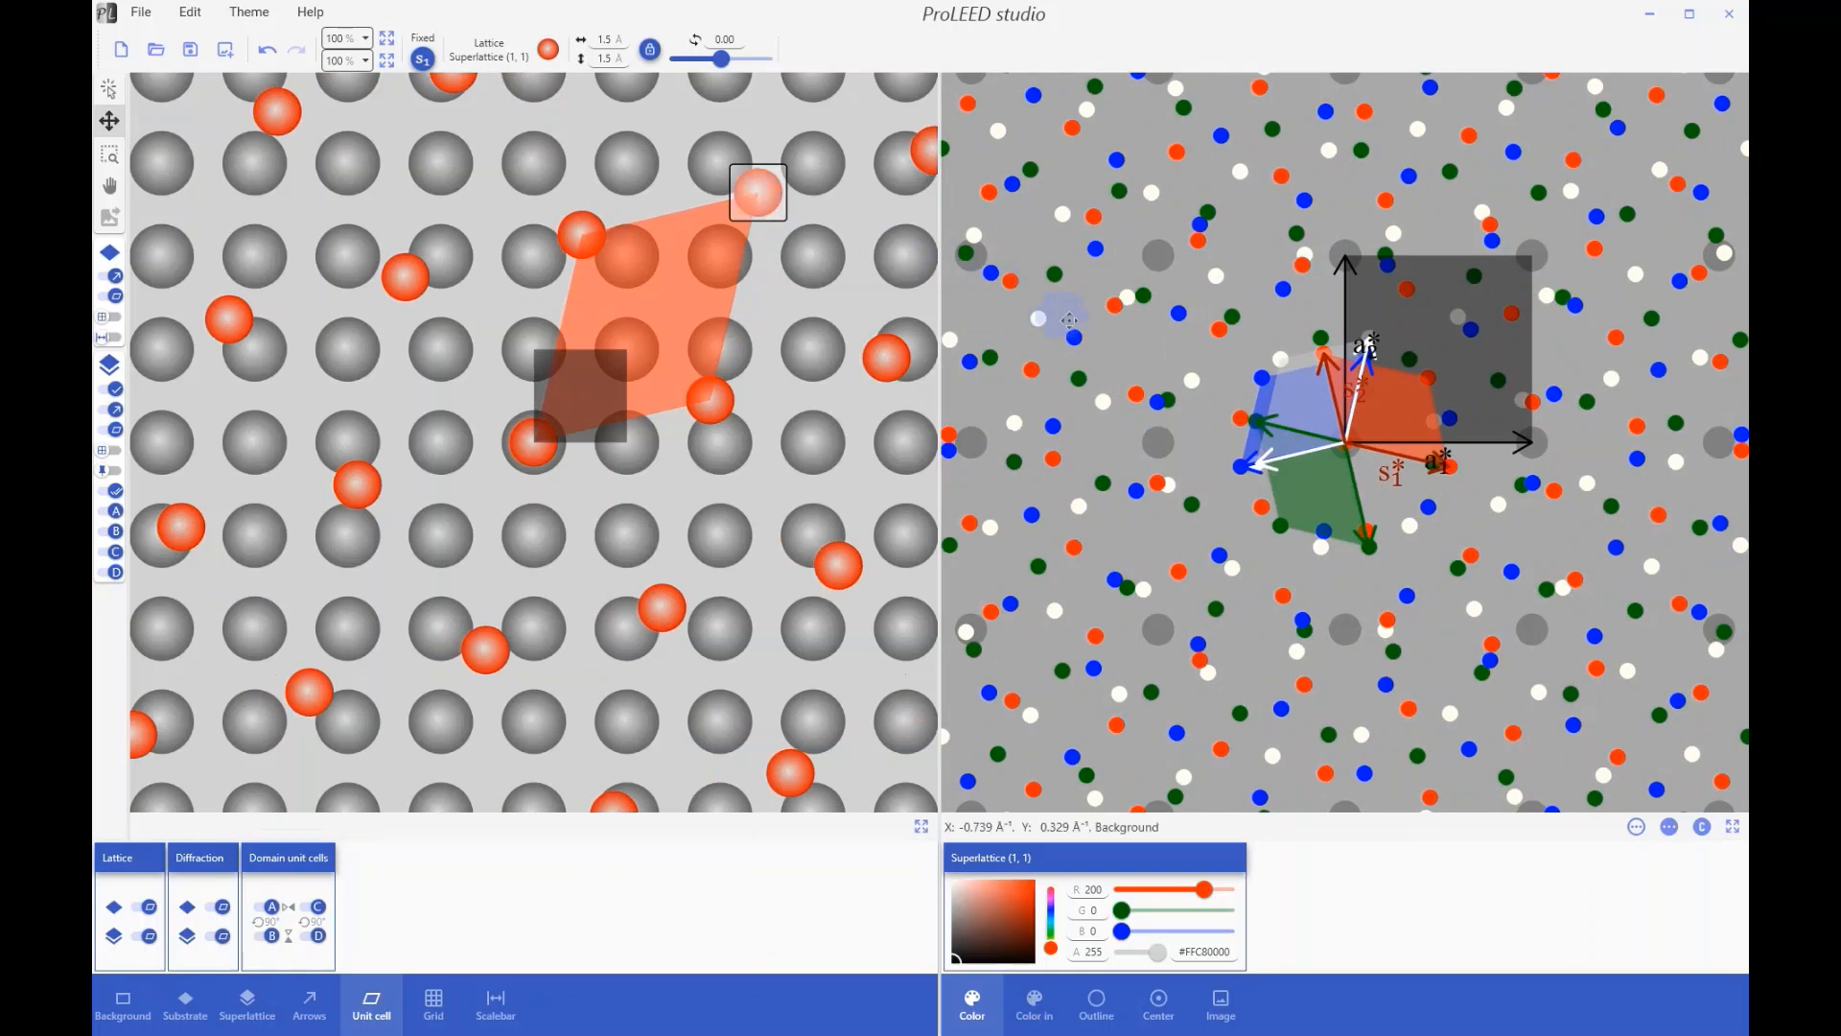
pyautogui.click(1192, 383)
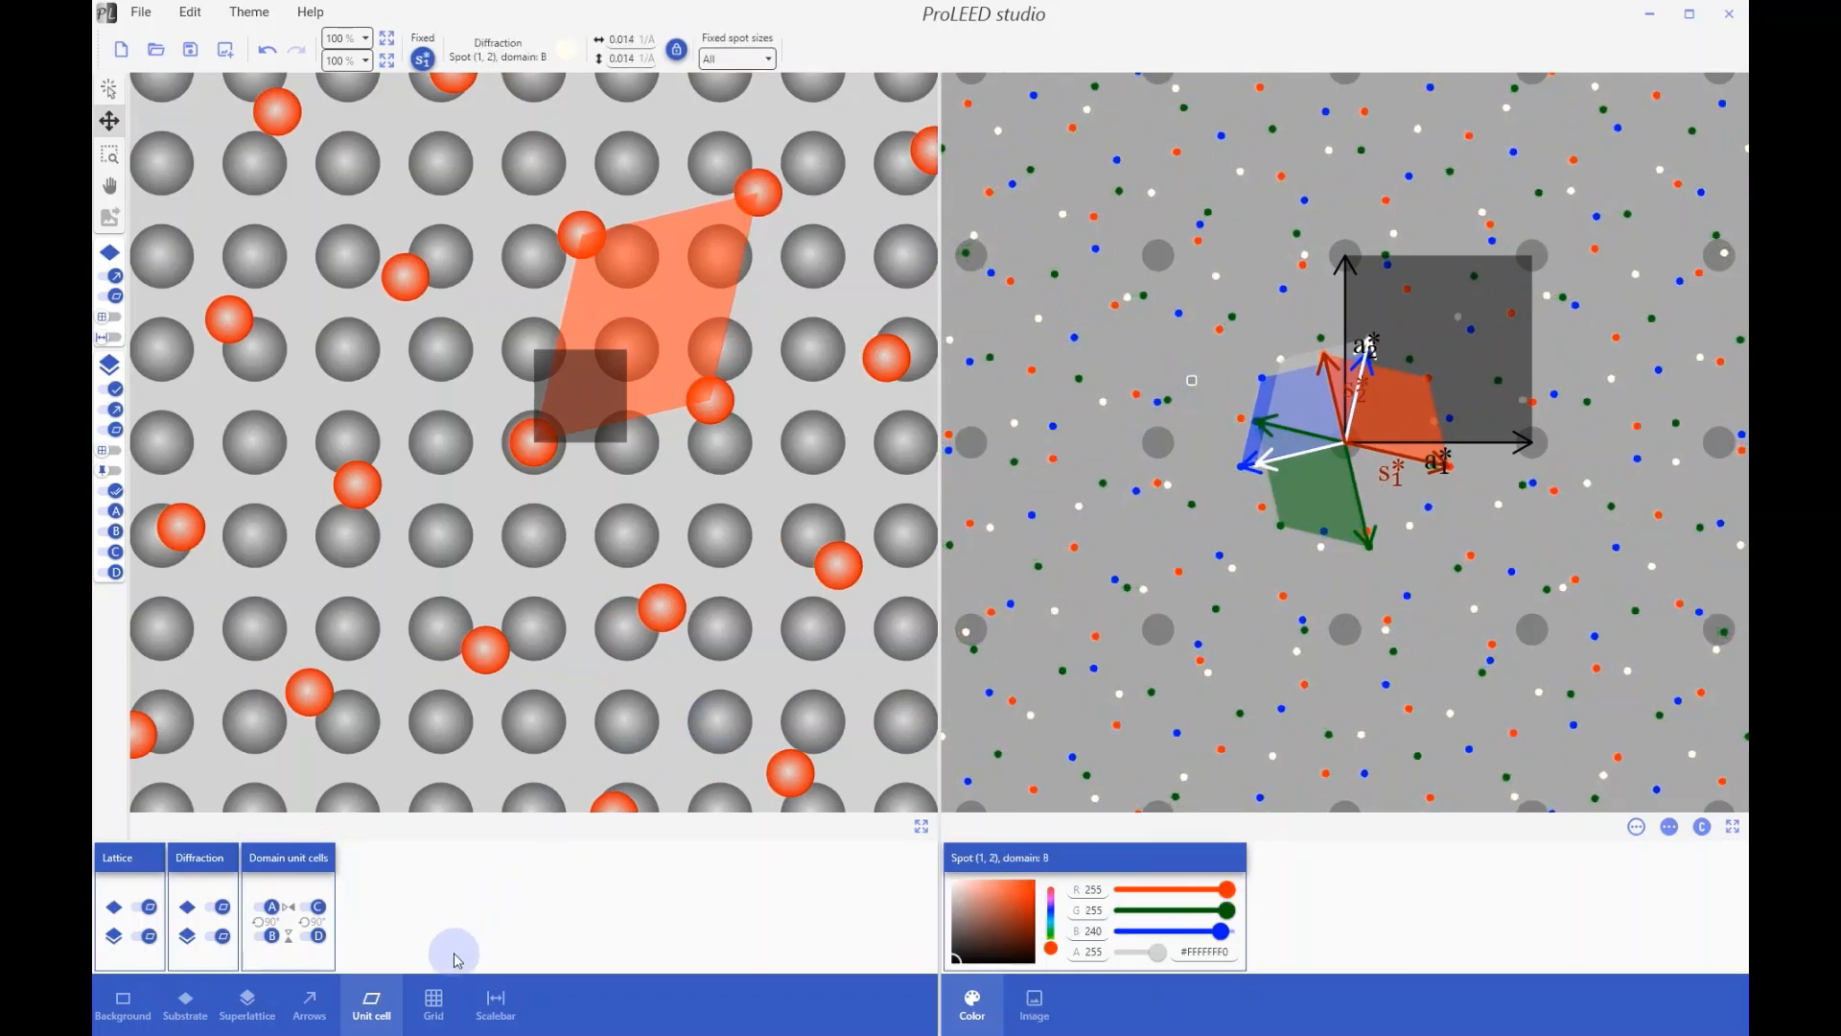
# Step: Start a new document and show the superlattice together with the substrate and superlattice grids
pyautogui.click(121, 49)
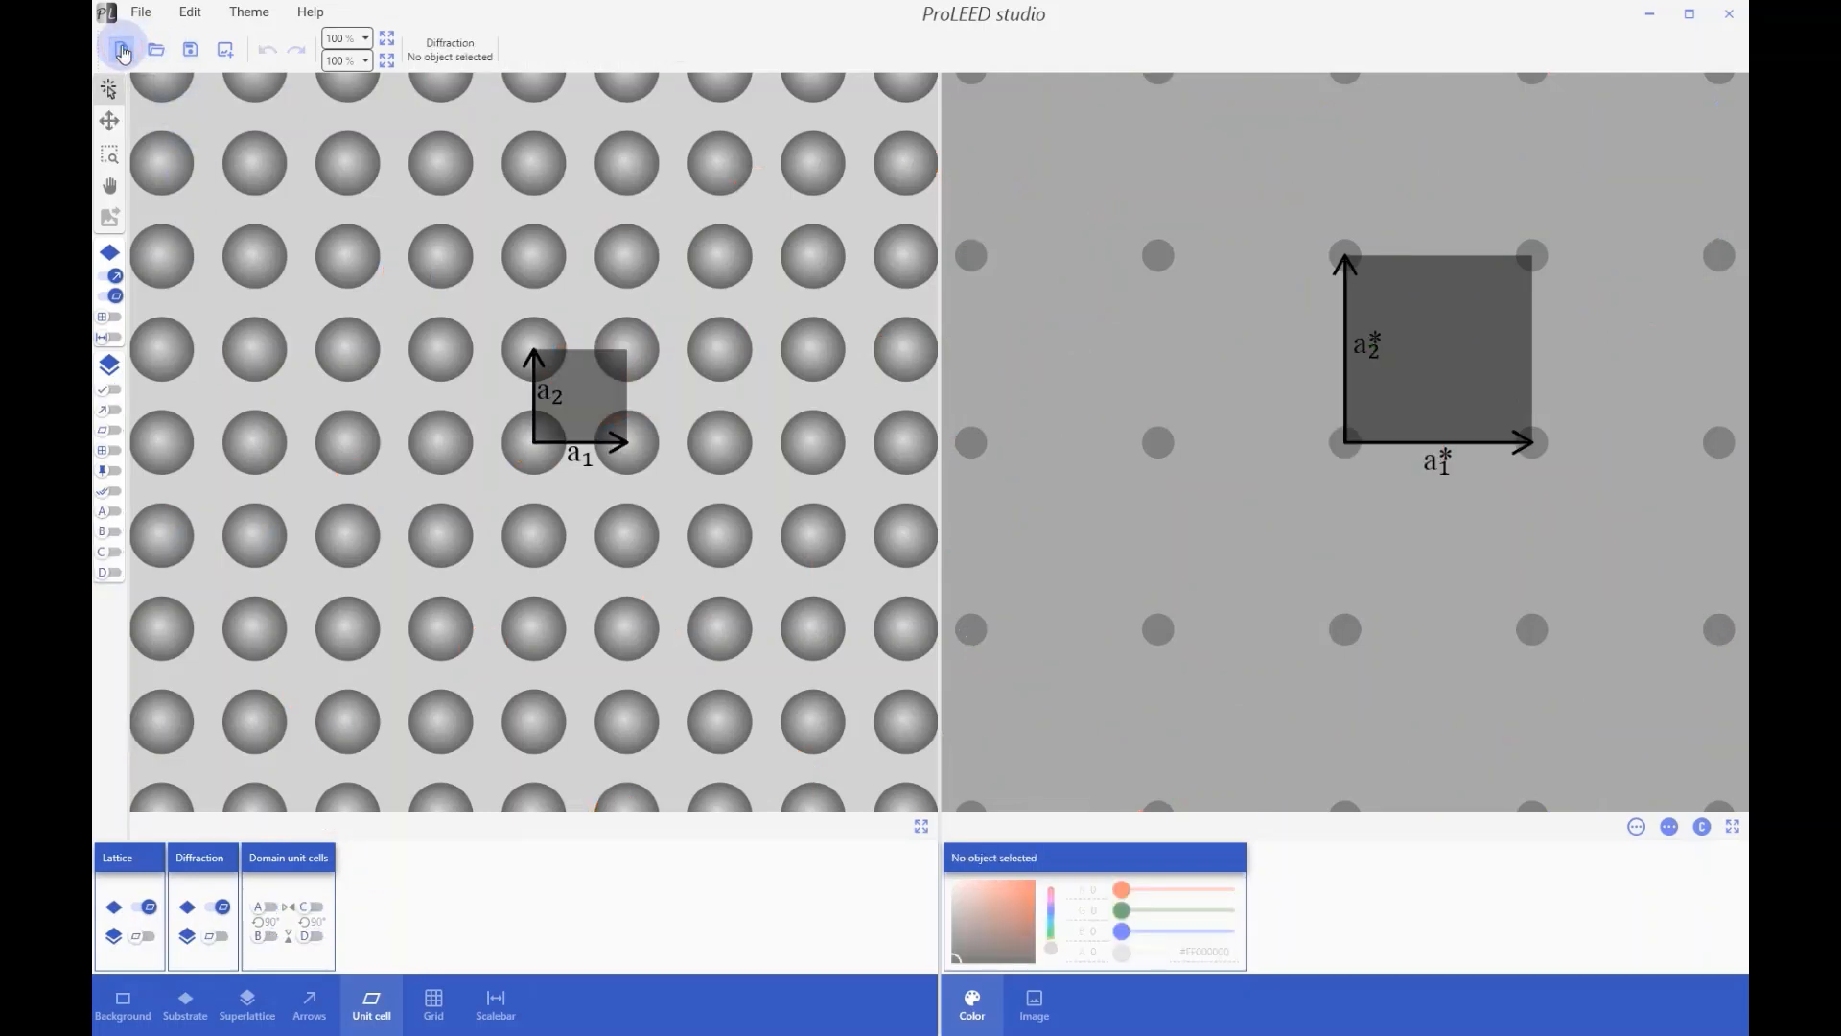
pyautogui.click(434, 1019)
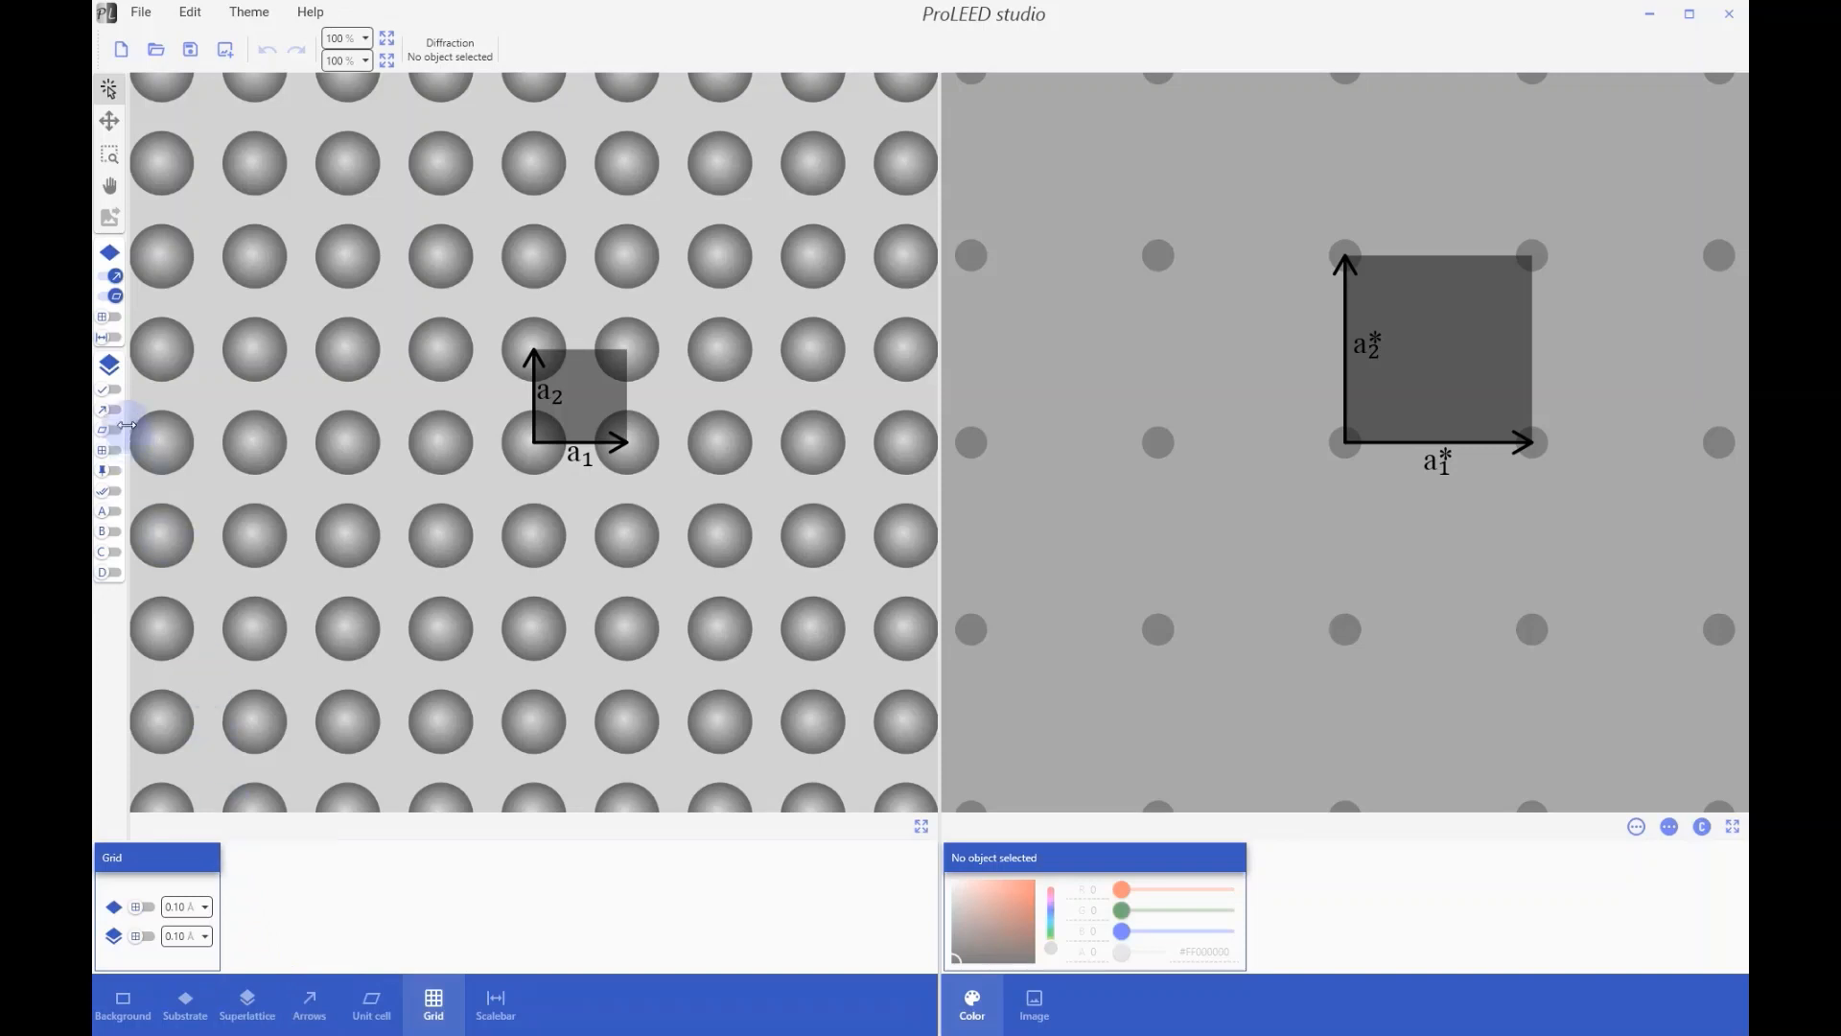
pyautogui.click(115, 390)
pyautogui.click(140, 910)
pyautogui.click(140, 937)
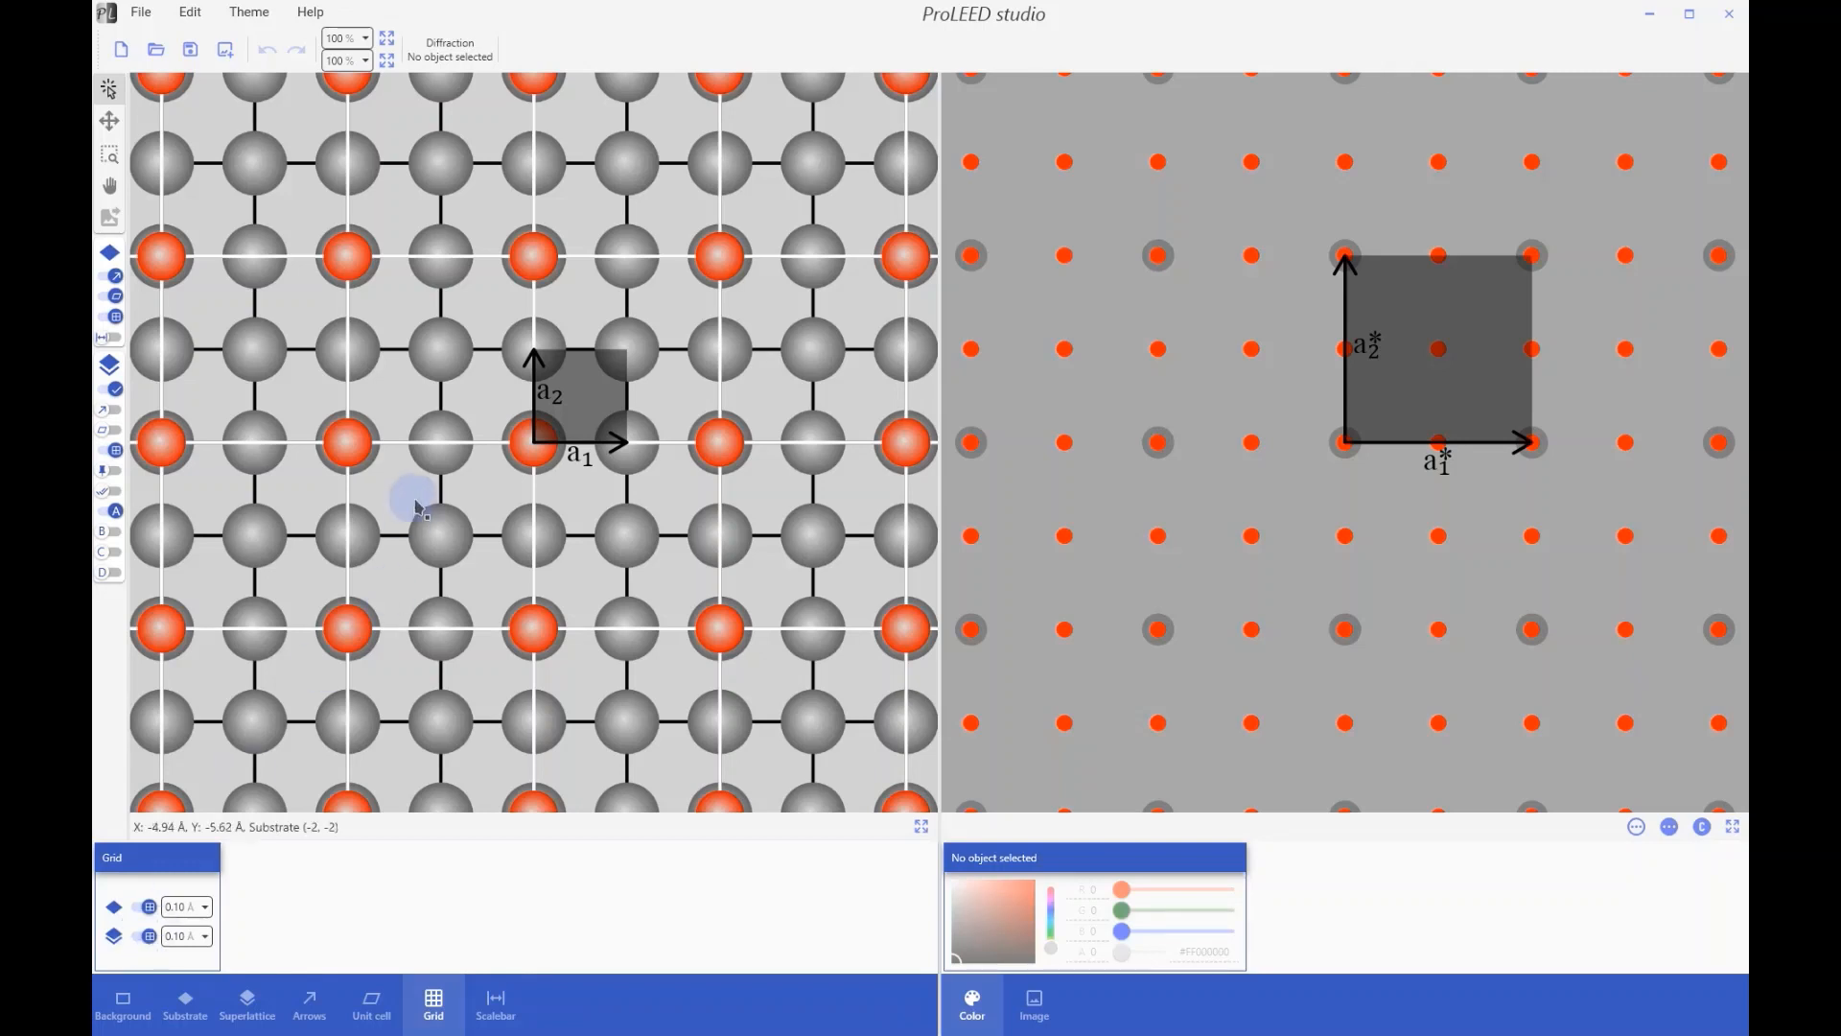
# Step: Set the superlattice grid's line thickness to 0.12 Å, then hide both the substrate and superlattice grids
pyautogui.click(400, 451)
pyautogui.scroll(8, 400, 450)
pyautogui.scroll(-6, 400, 451)
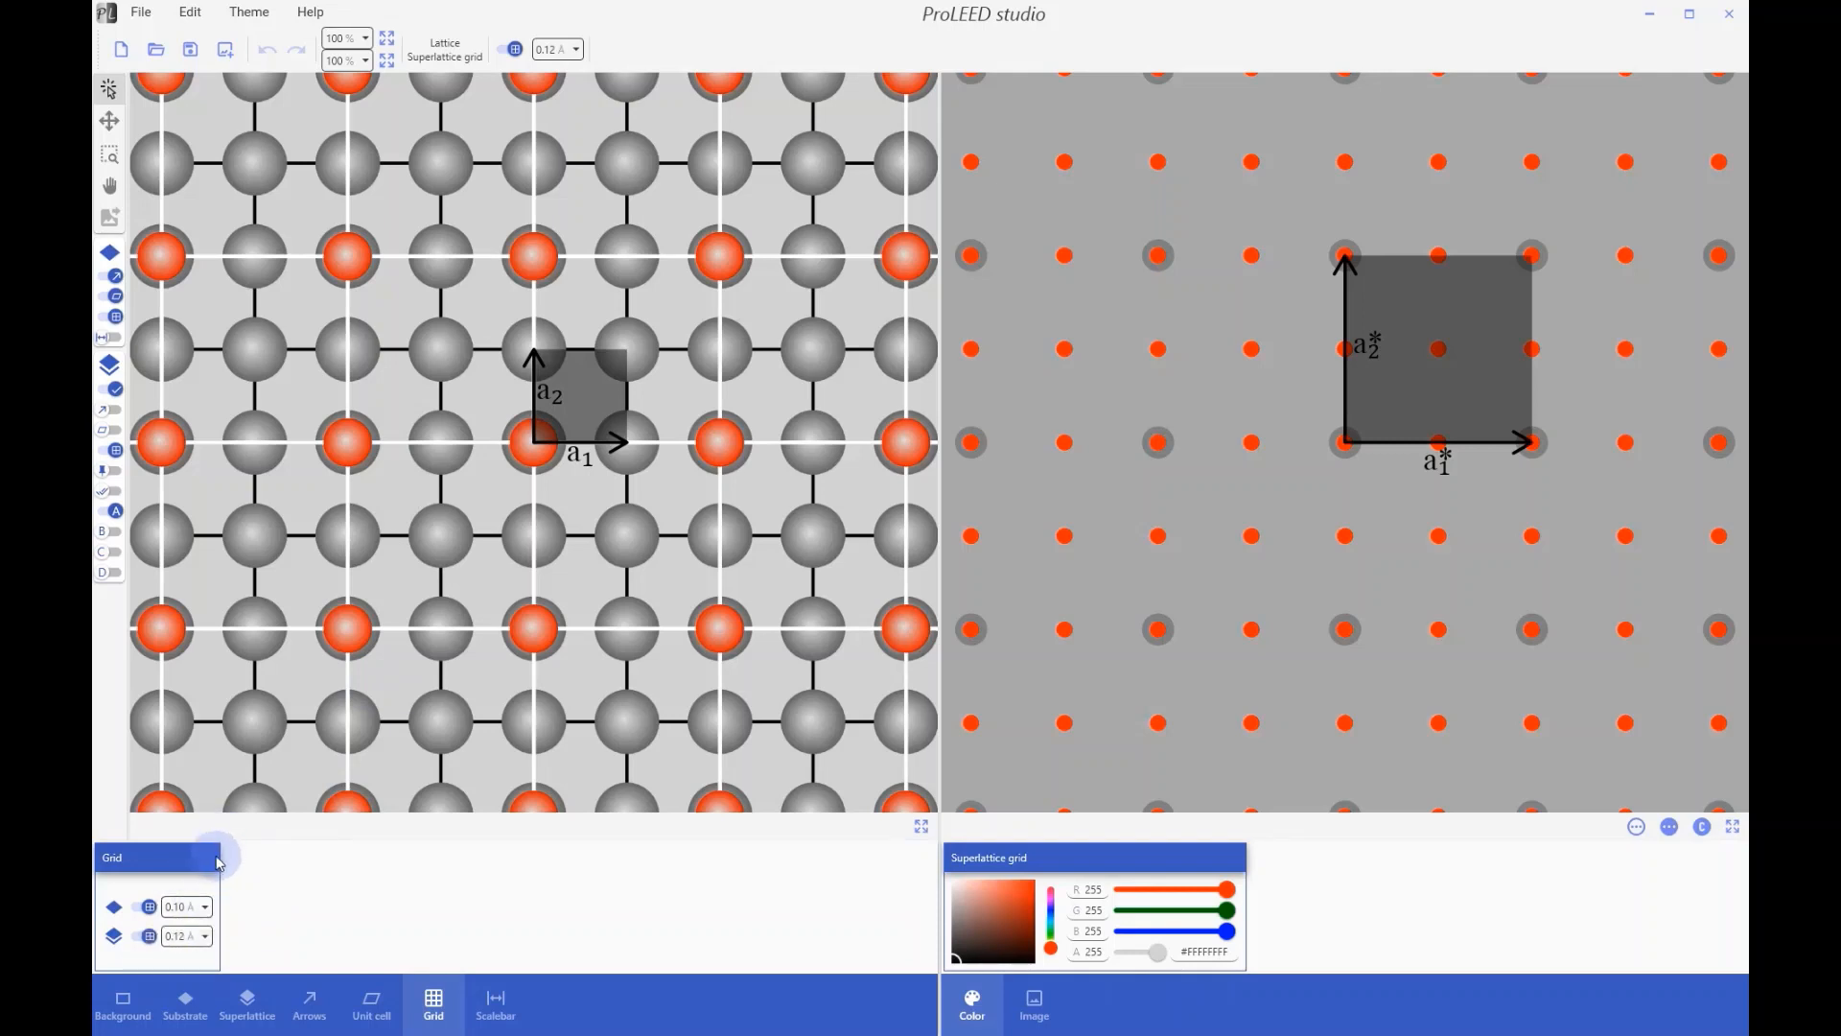
pyautogui.click(146, 909)
pyautogui.click(148, 937)
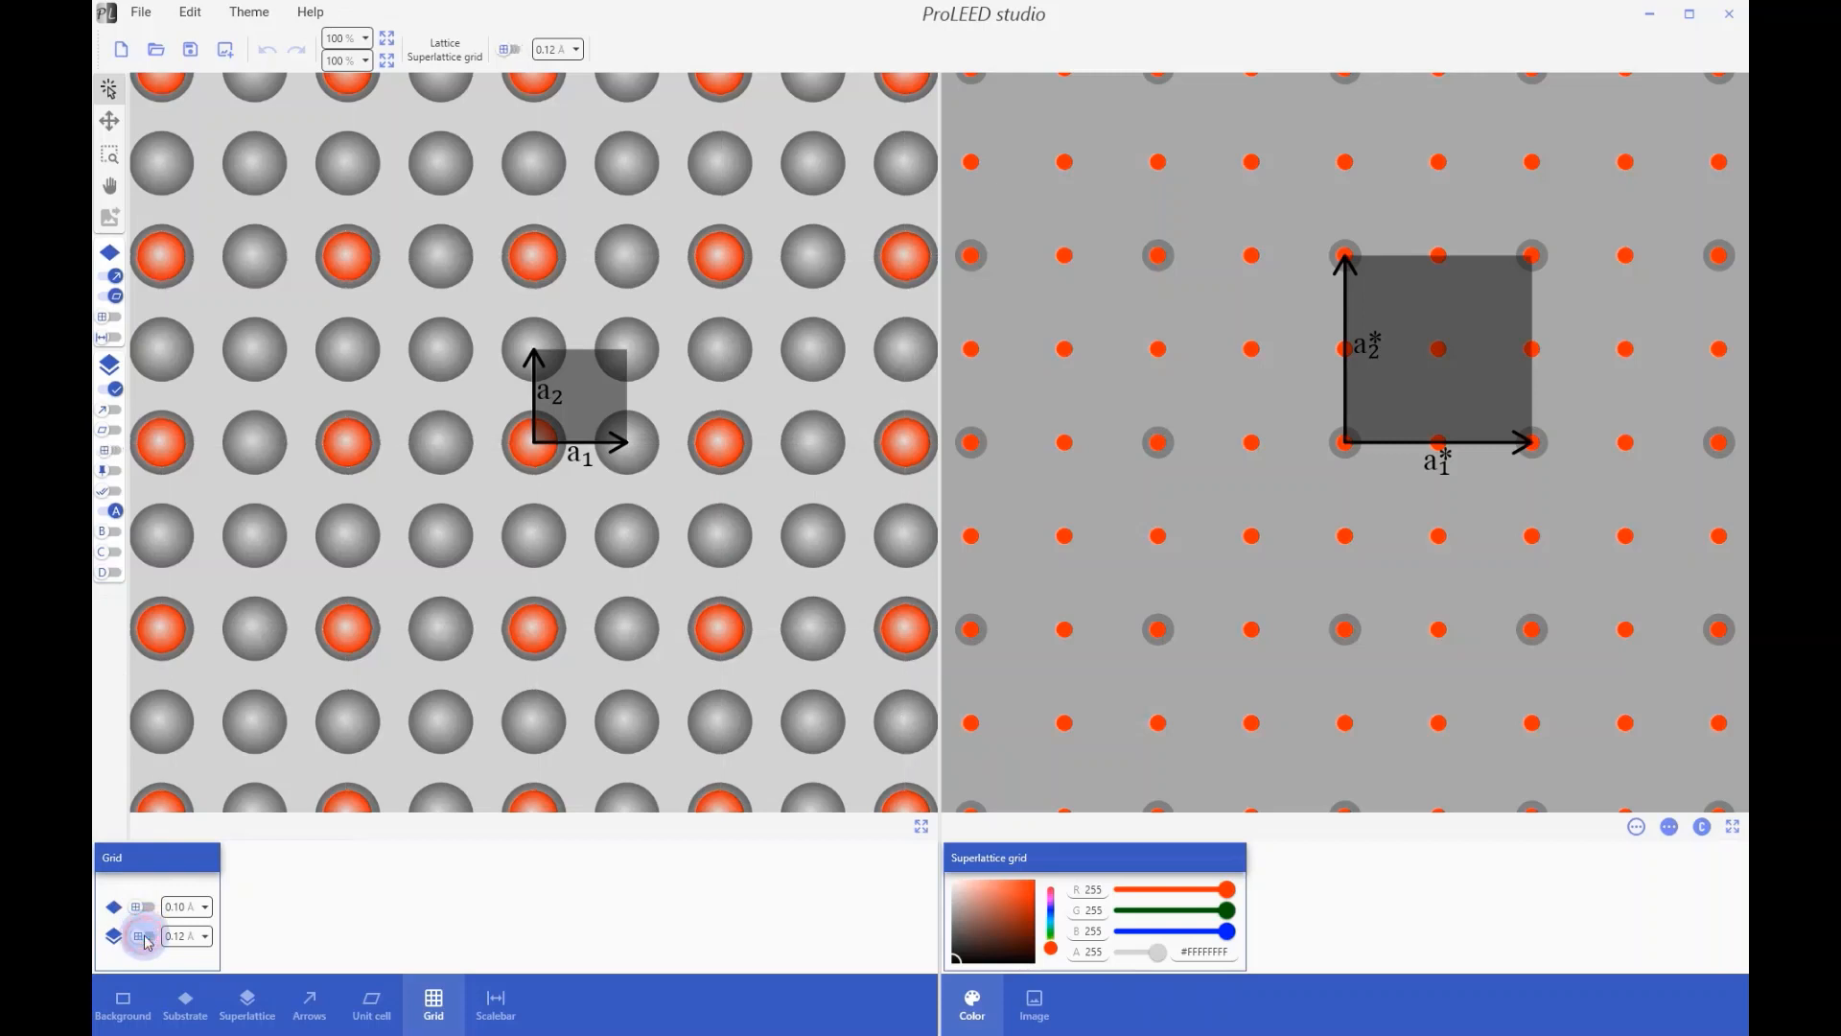
# Step: Hide the substrate's unit cell and arrows, and show the scalebar in the real-space lattice
pyautogui.click(496, 1007)
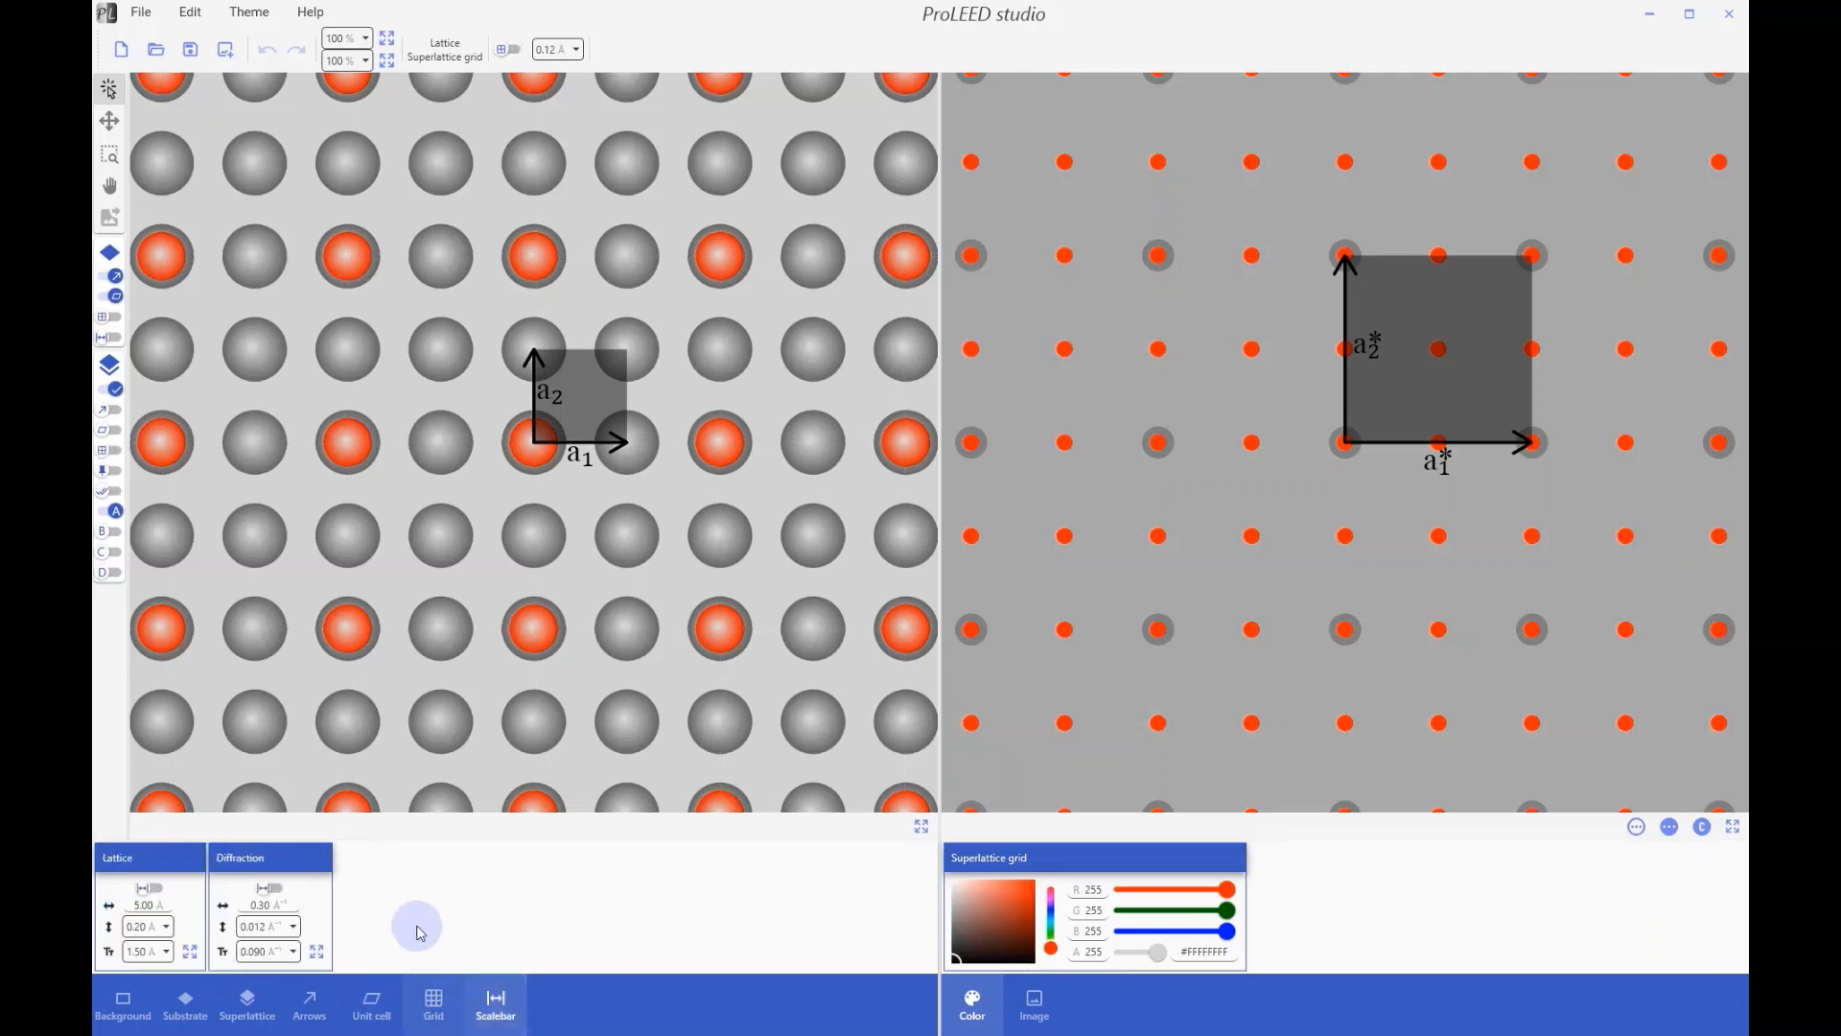
pyautogui.click(112, 296)
pyautogui.click(113, 277)
pyautogui.click(144, 889)
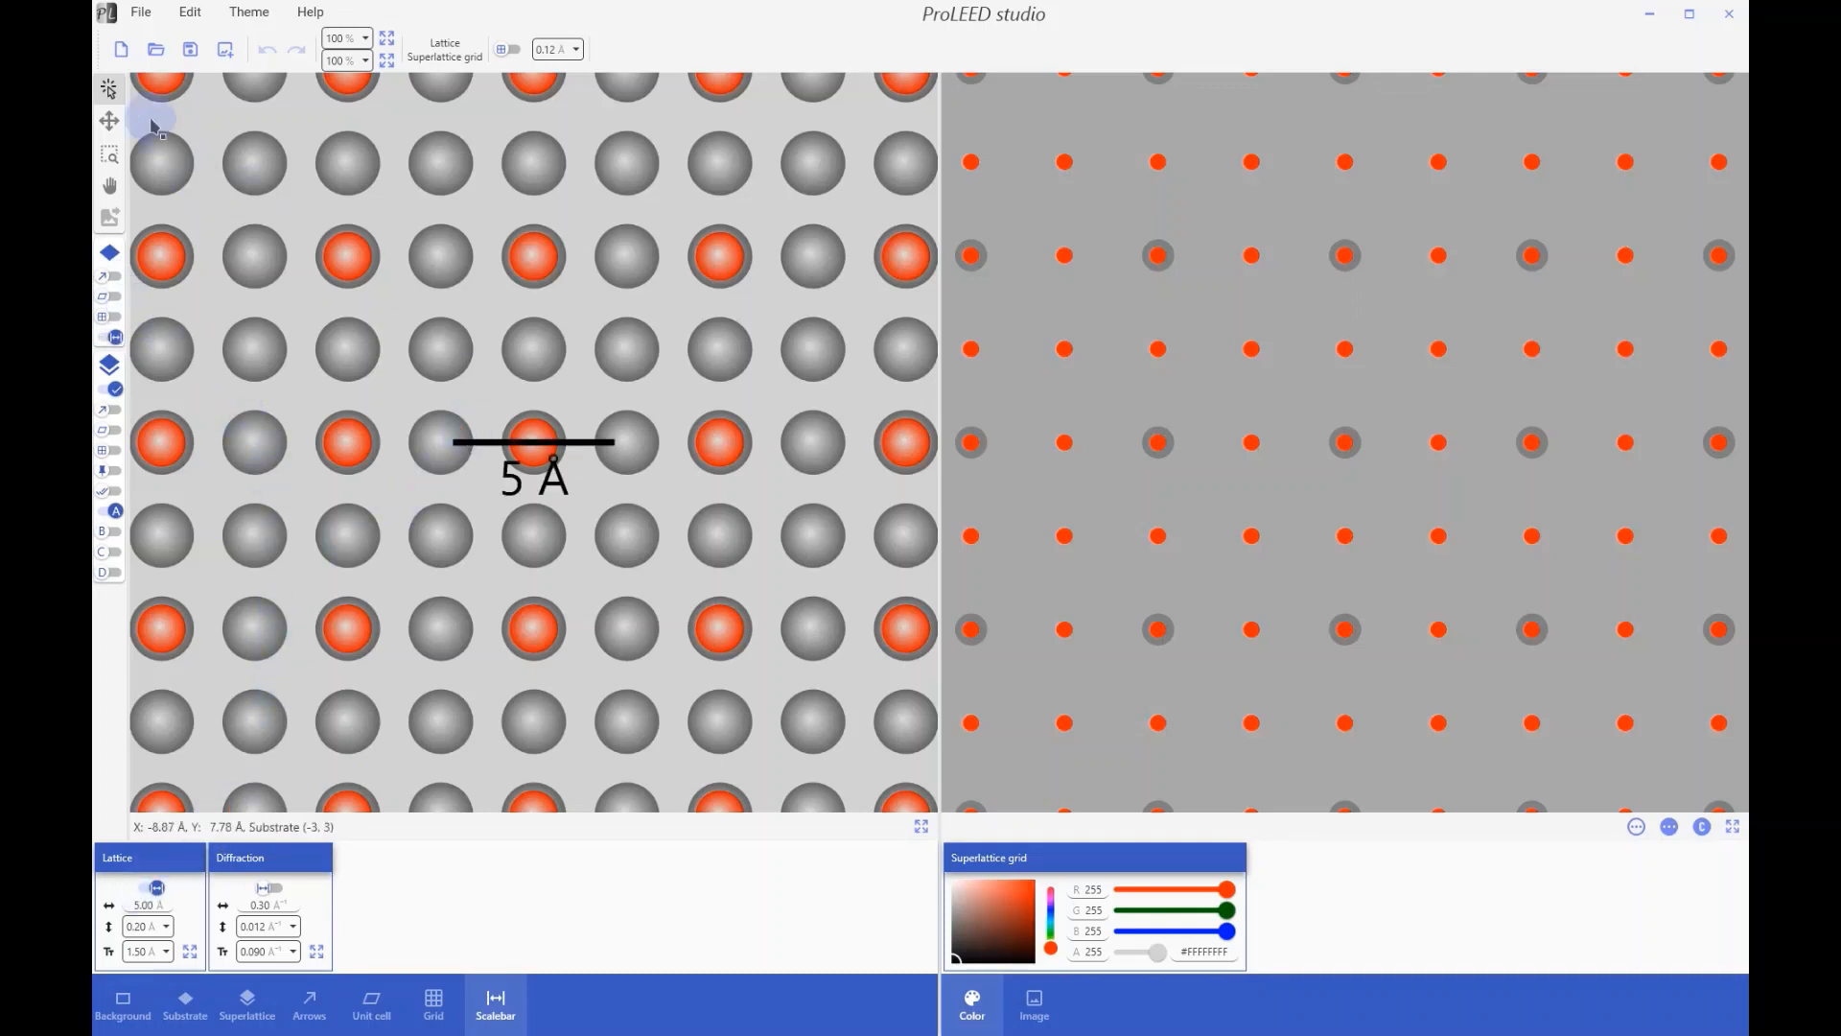
# Step: Move the lattice scalebar down and to the left, across superlattice atom (-1, -1)
pyautogui.click(112, 122)
pyautogui.click(479, 444)
pyautogui.moveTo(479, 441); pyautogui.dragTo(323, 623)
pyautogui.scroll(3, 323, 624)
pyautogui.scroll(-4, 347, 717)
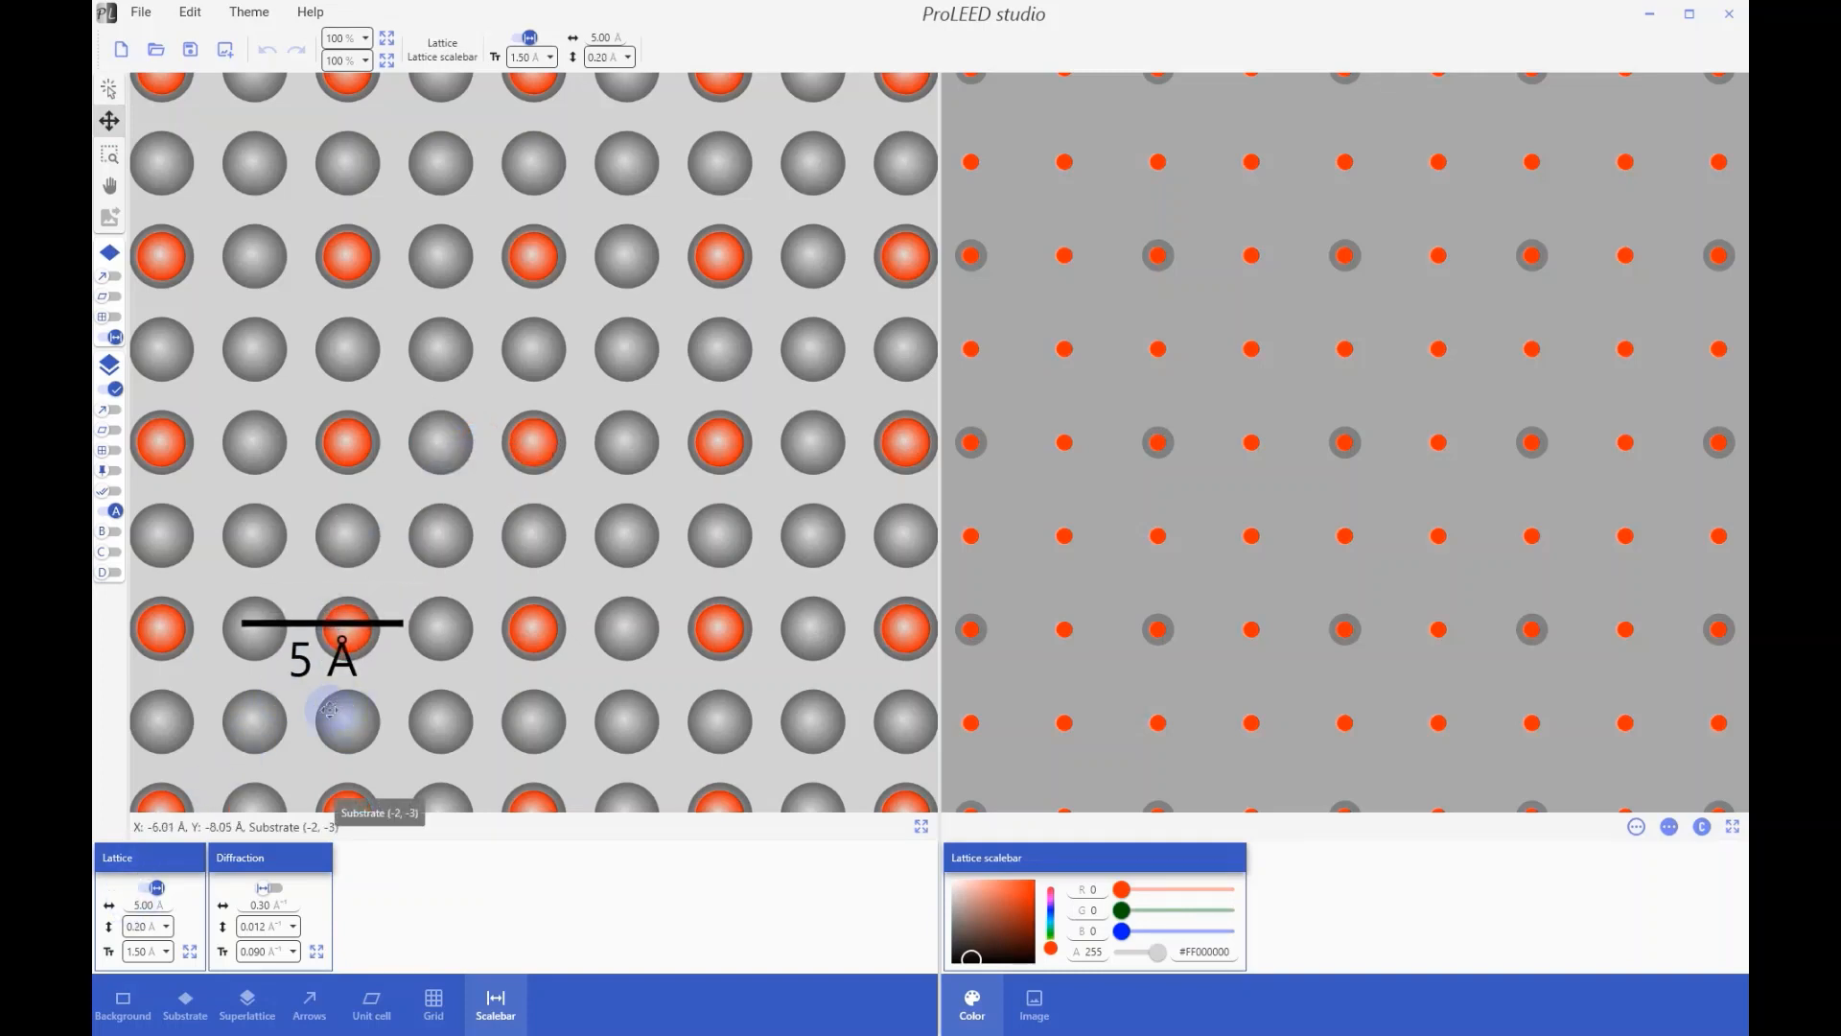
# Step: Set the lattice scalebar's text size to 2.0 Å and its bar thickness to 0.30 Å
pyautogui.click(161, 952)
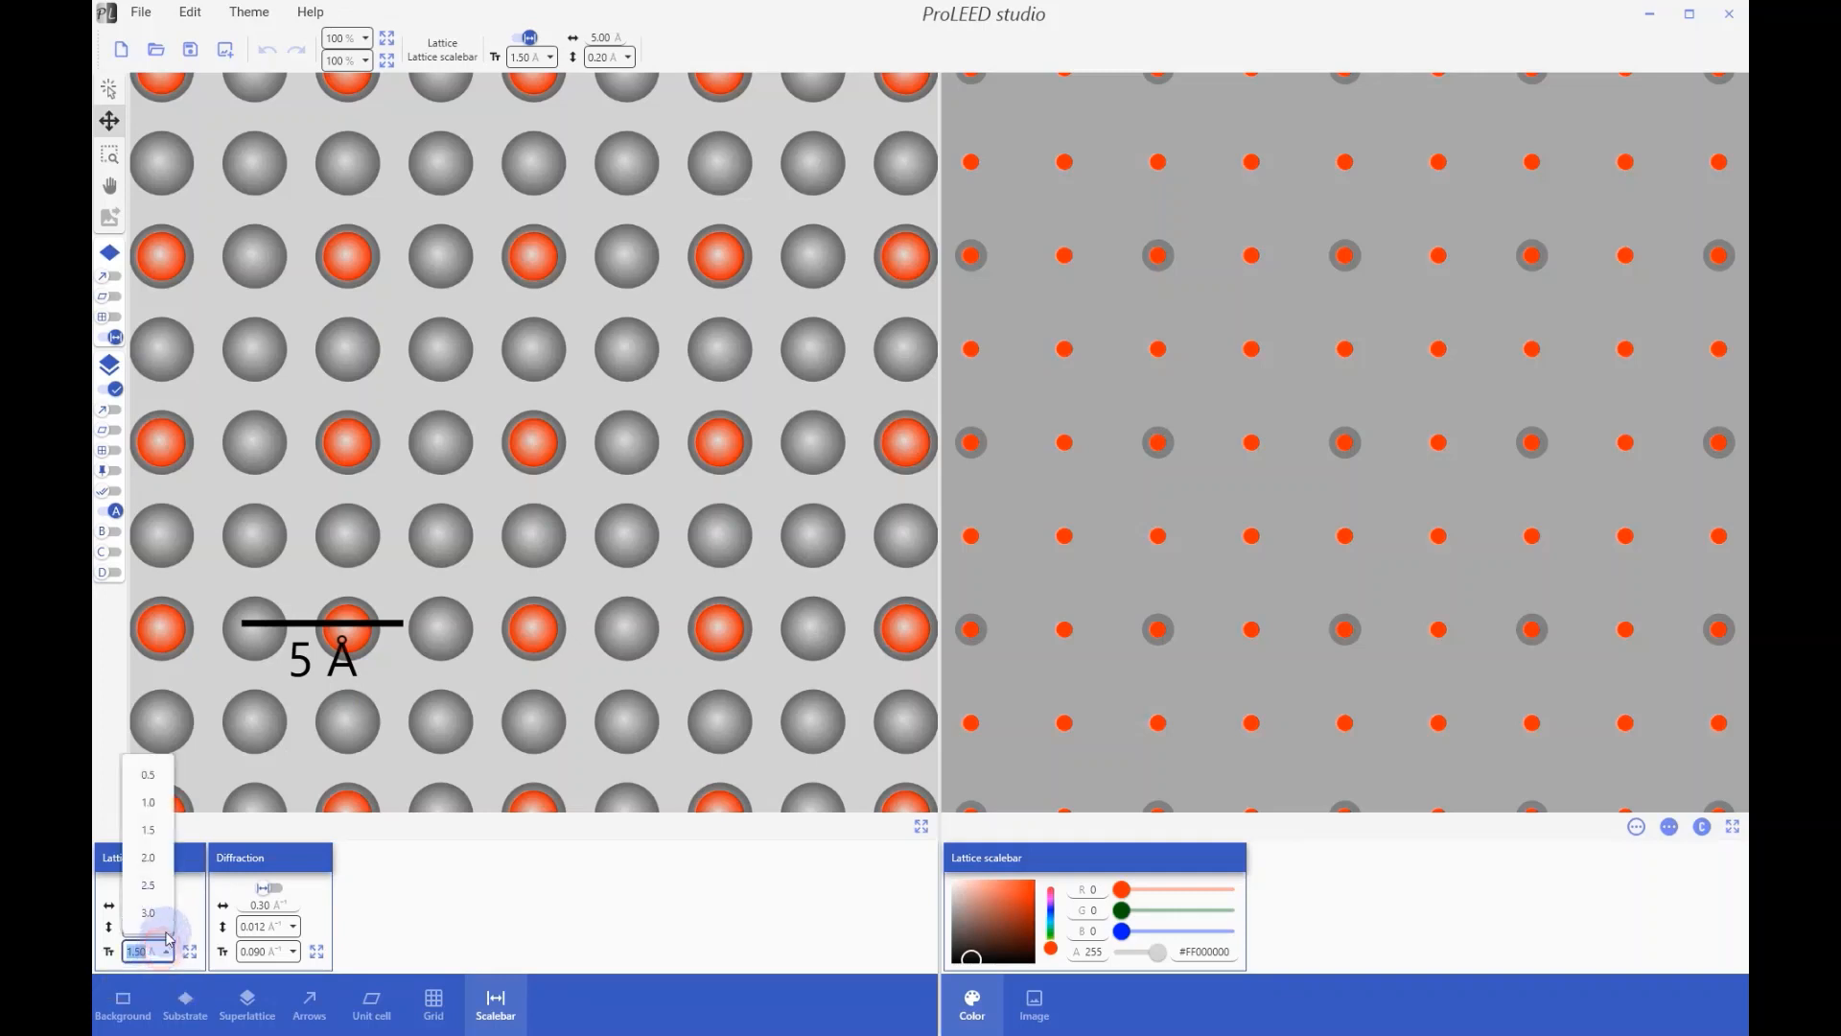
pyautogui.click(150, 852)
pyautogui.click(166, 927)
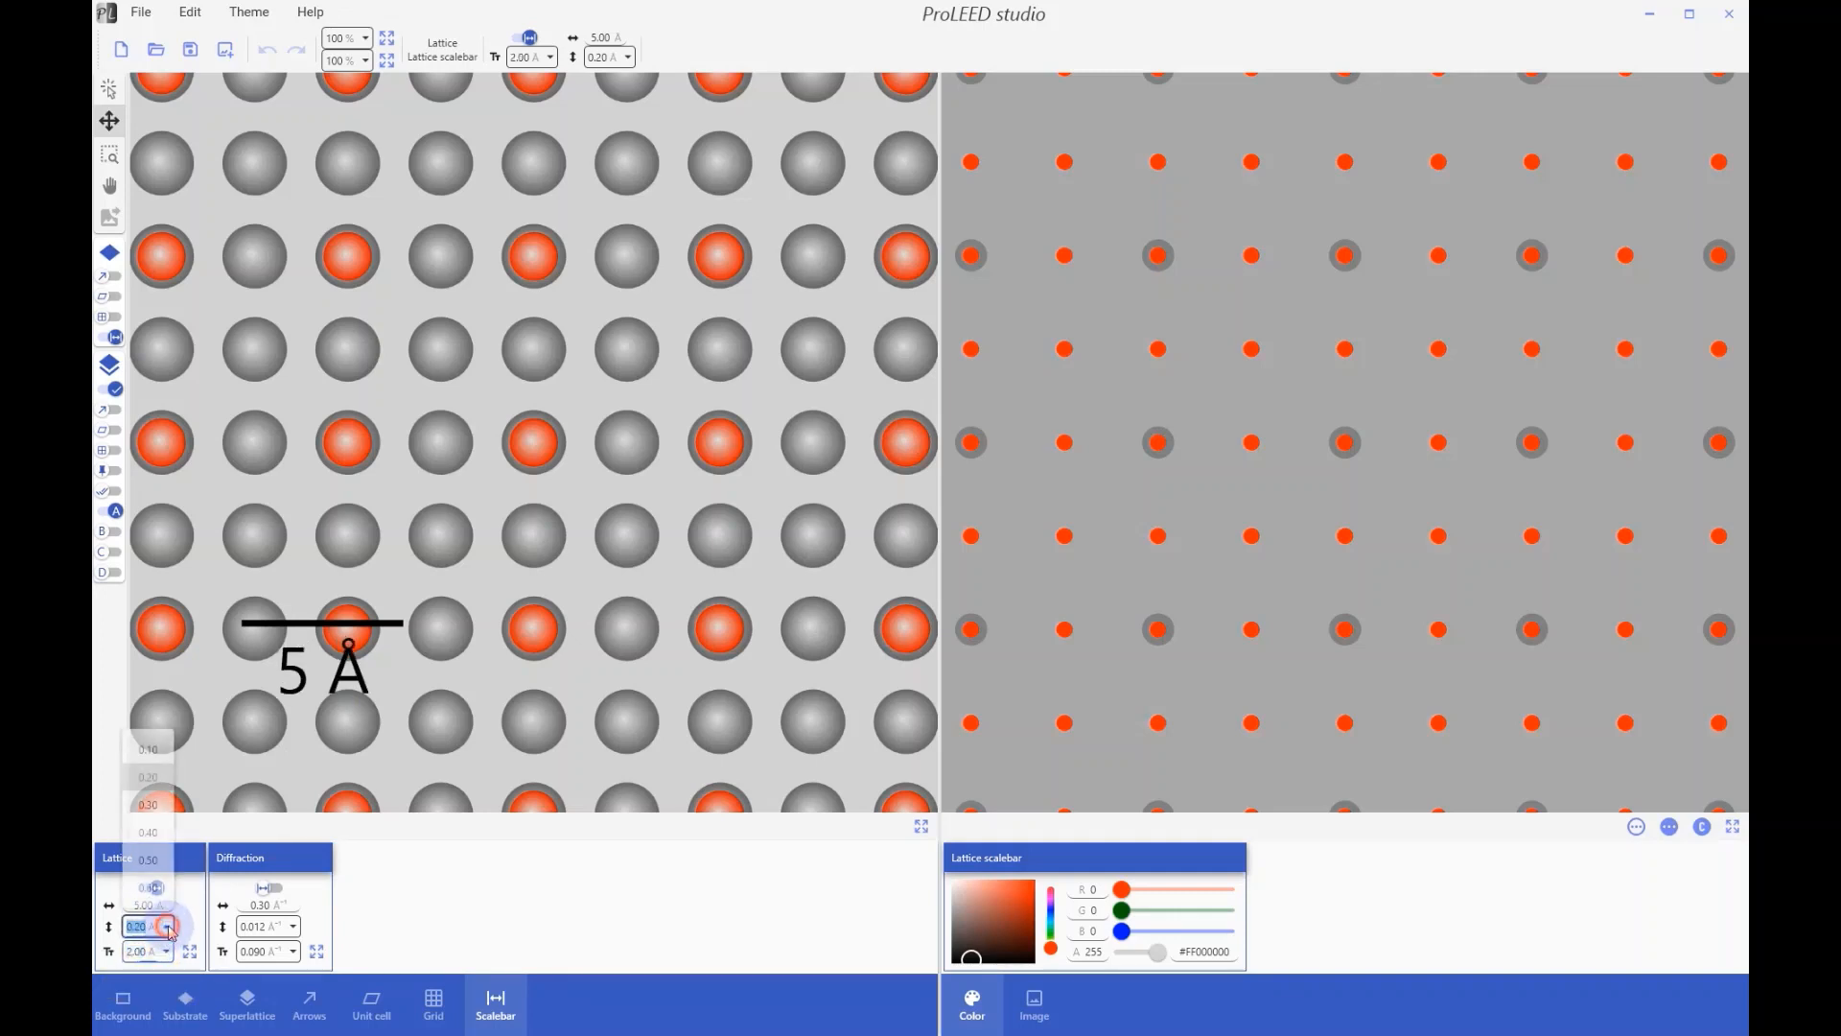
pyautogui.click(149, 806)
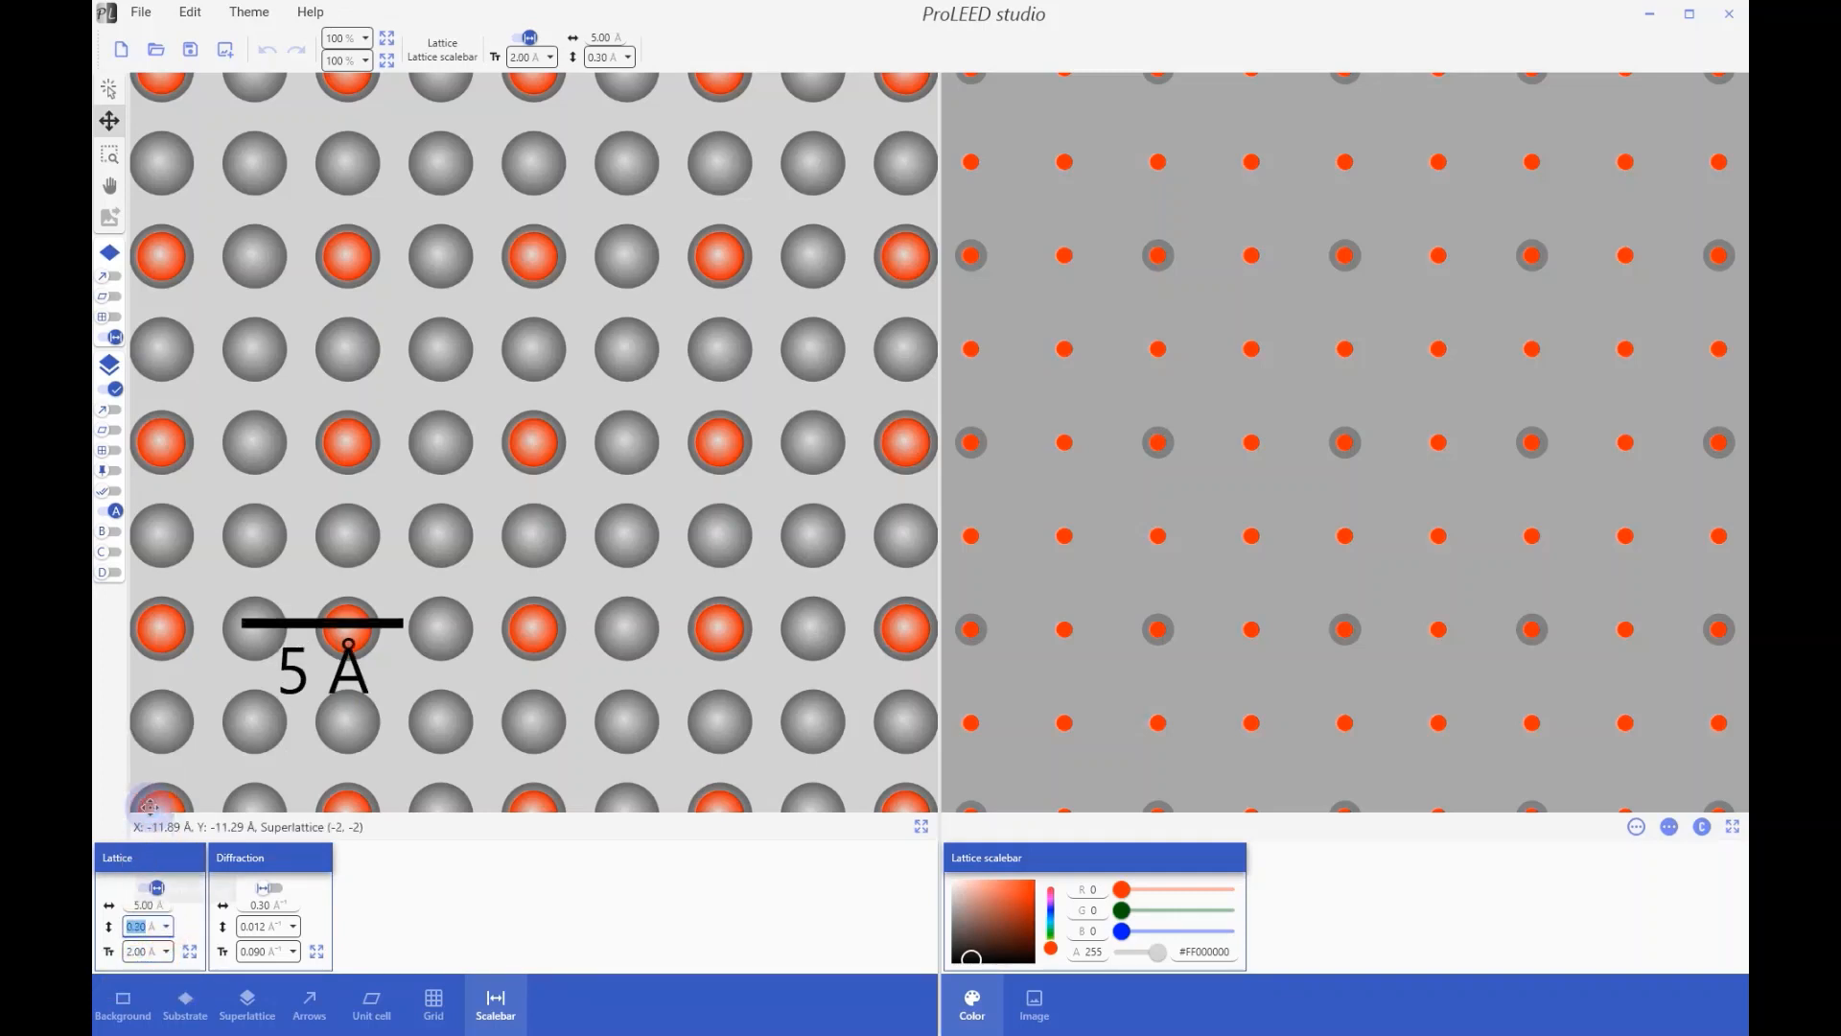
# Step: Set the lattice scalebar's length to 4 Å
pyautogui.click(147, 906)
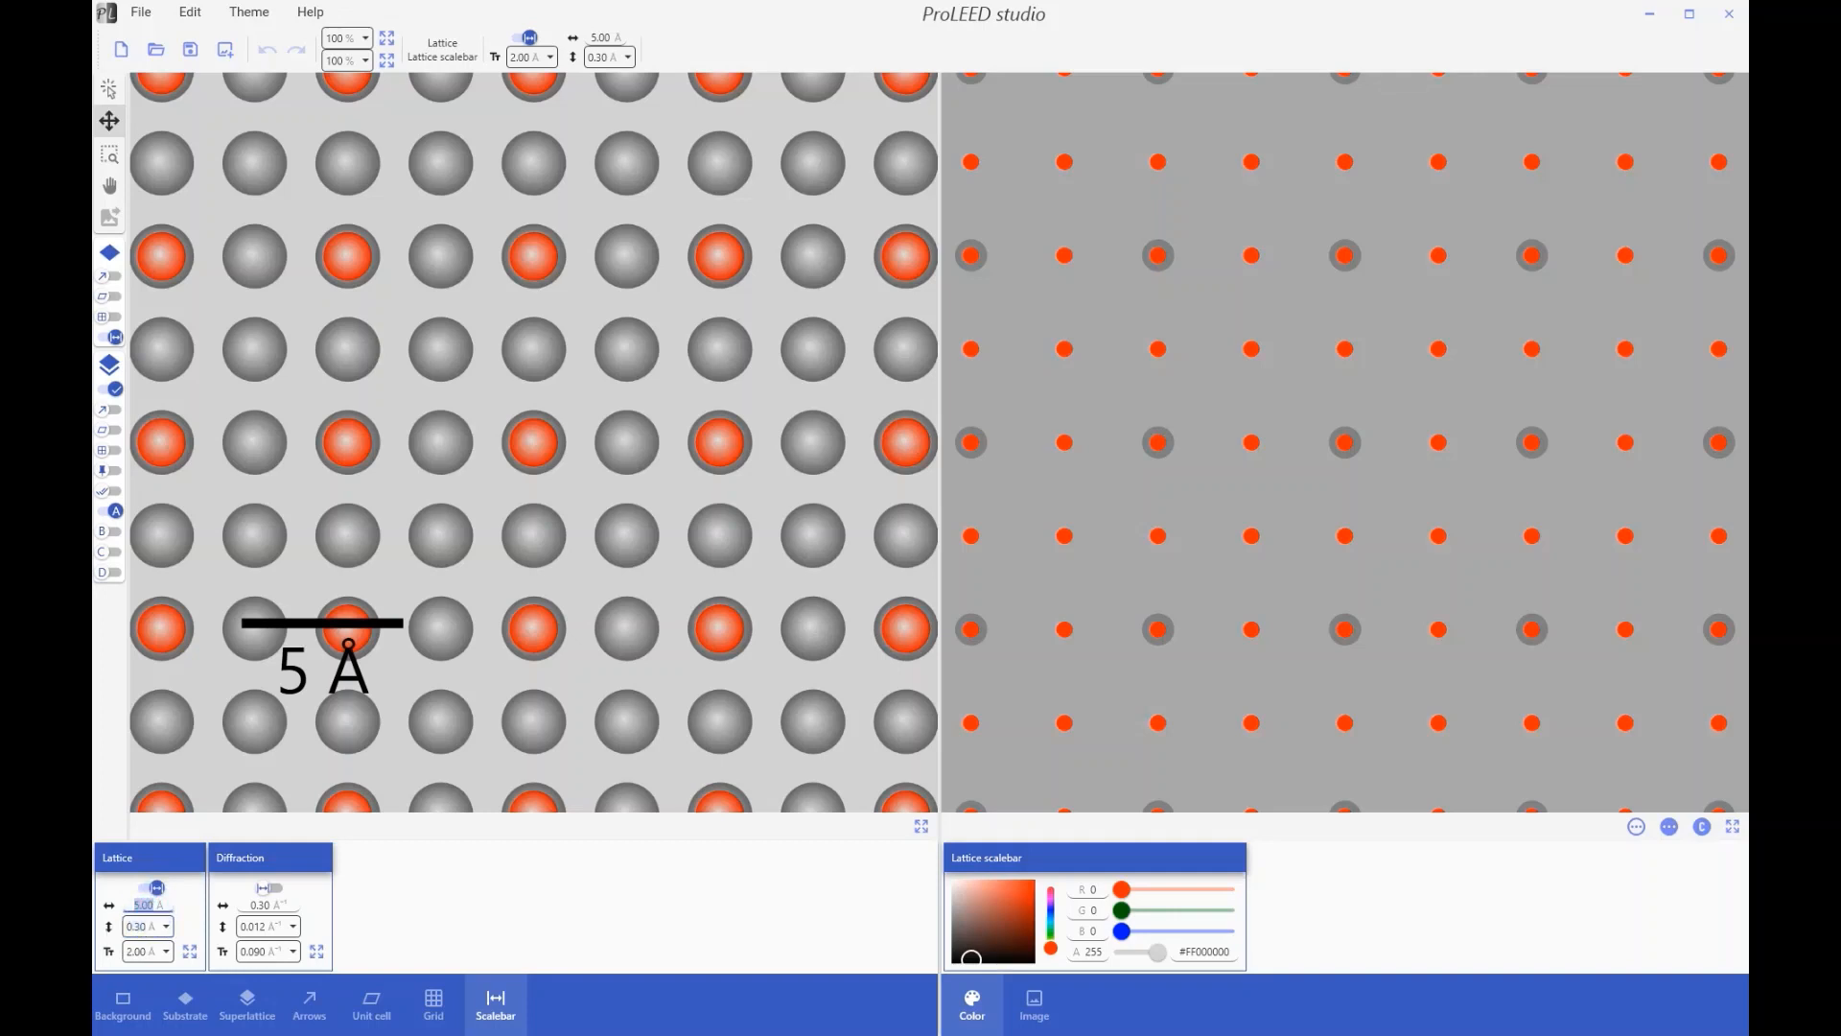
pyautogui.write('4')
pyautogui.press('Tab')
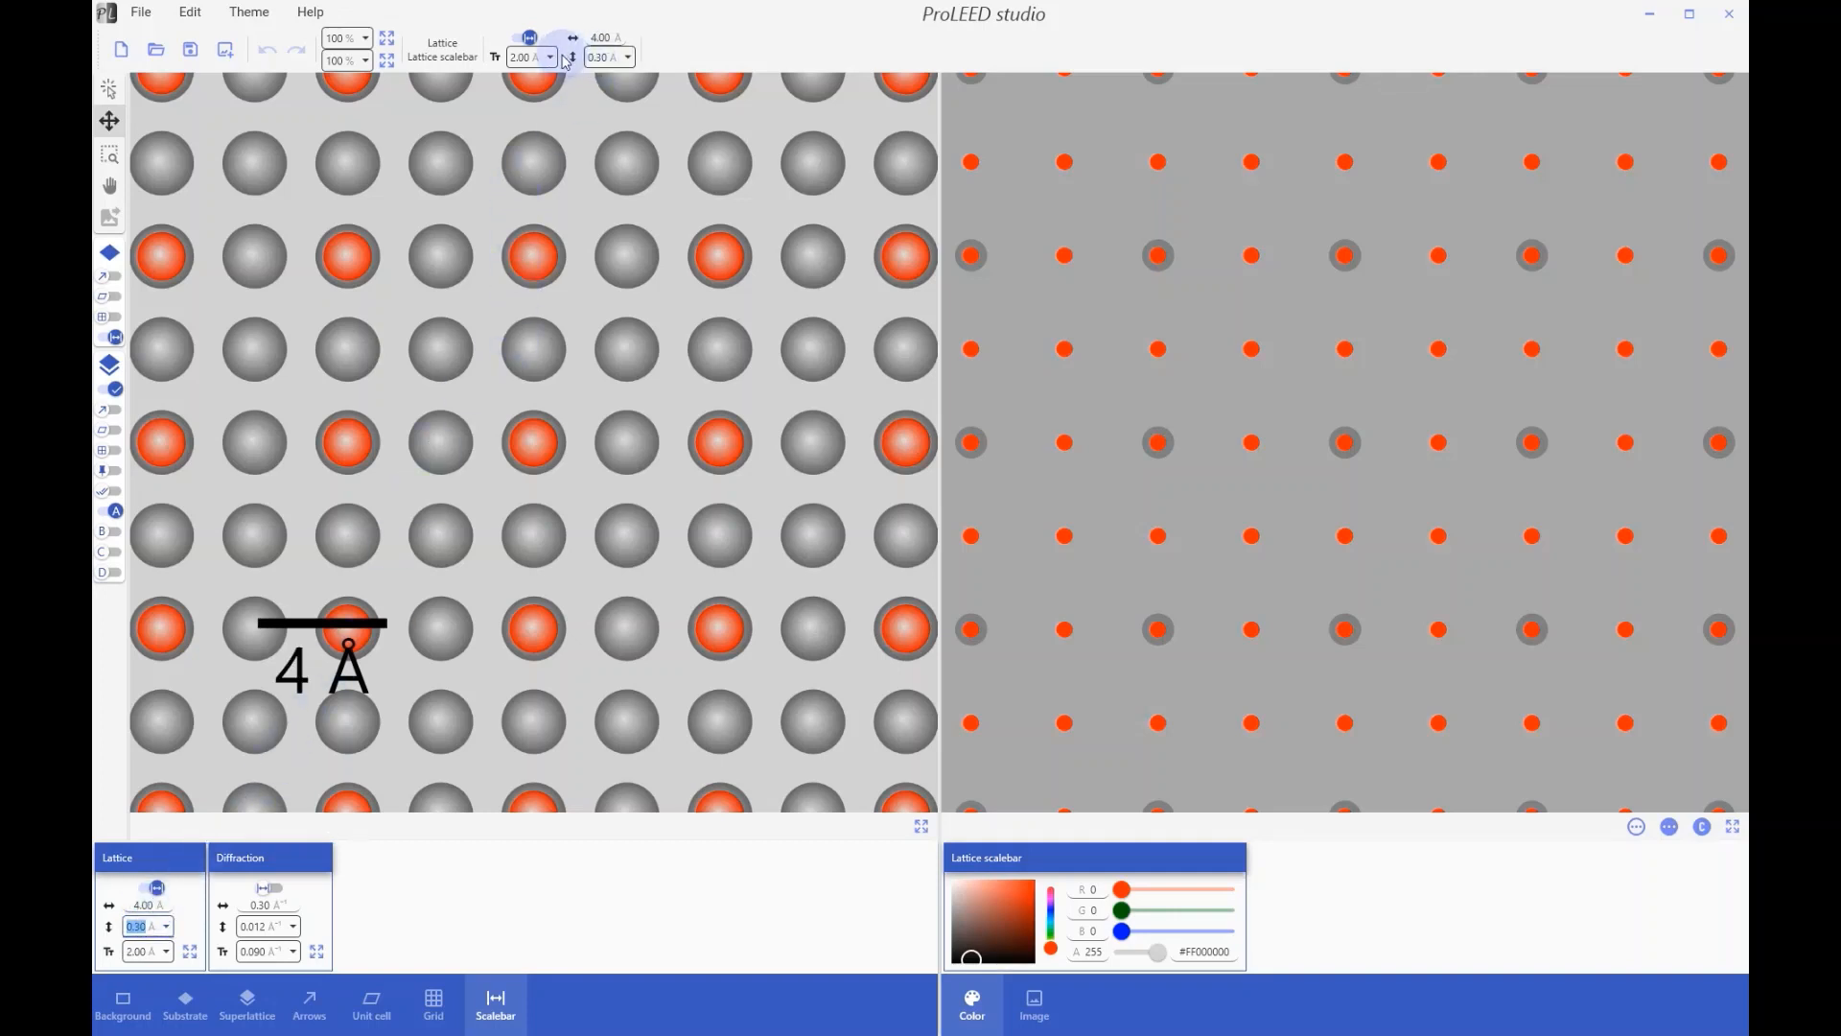
# Step: Show the diffraction scalebar and move it down and to the left, just above substrate spot (-1, -1)
pyautogui.click(255, 902)
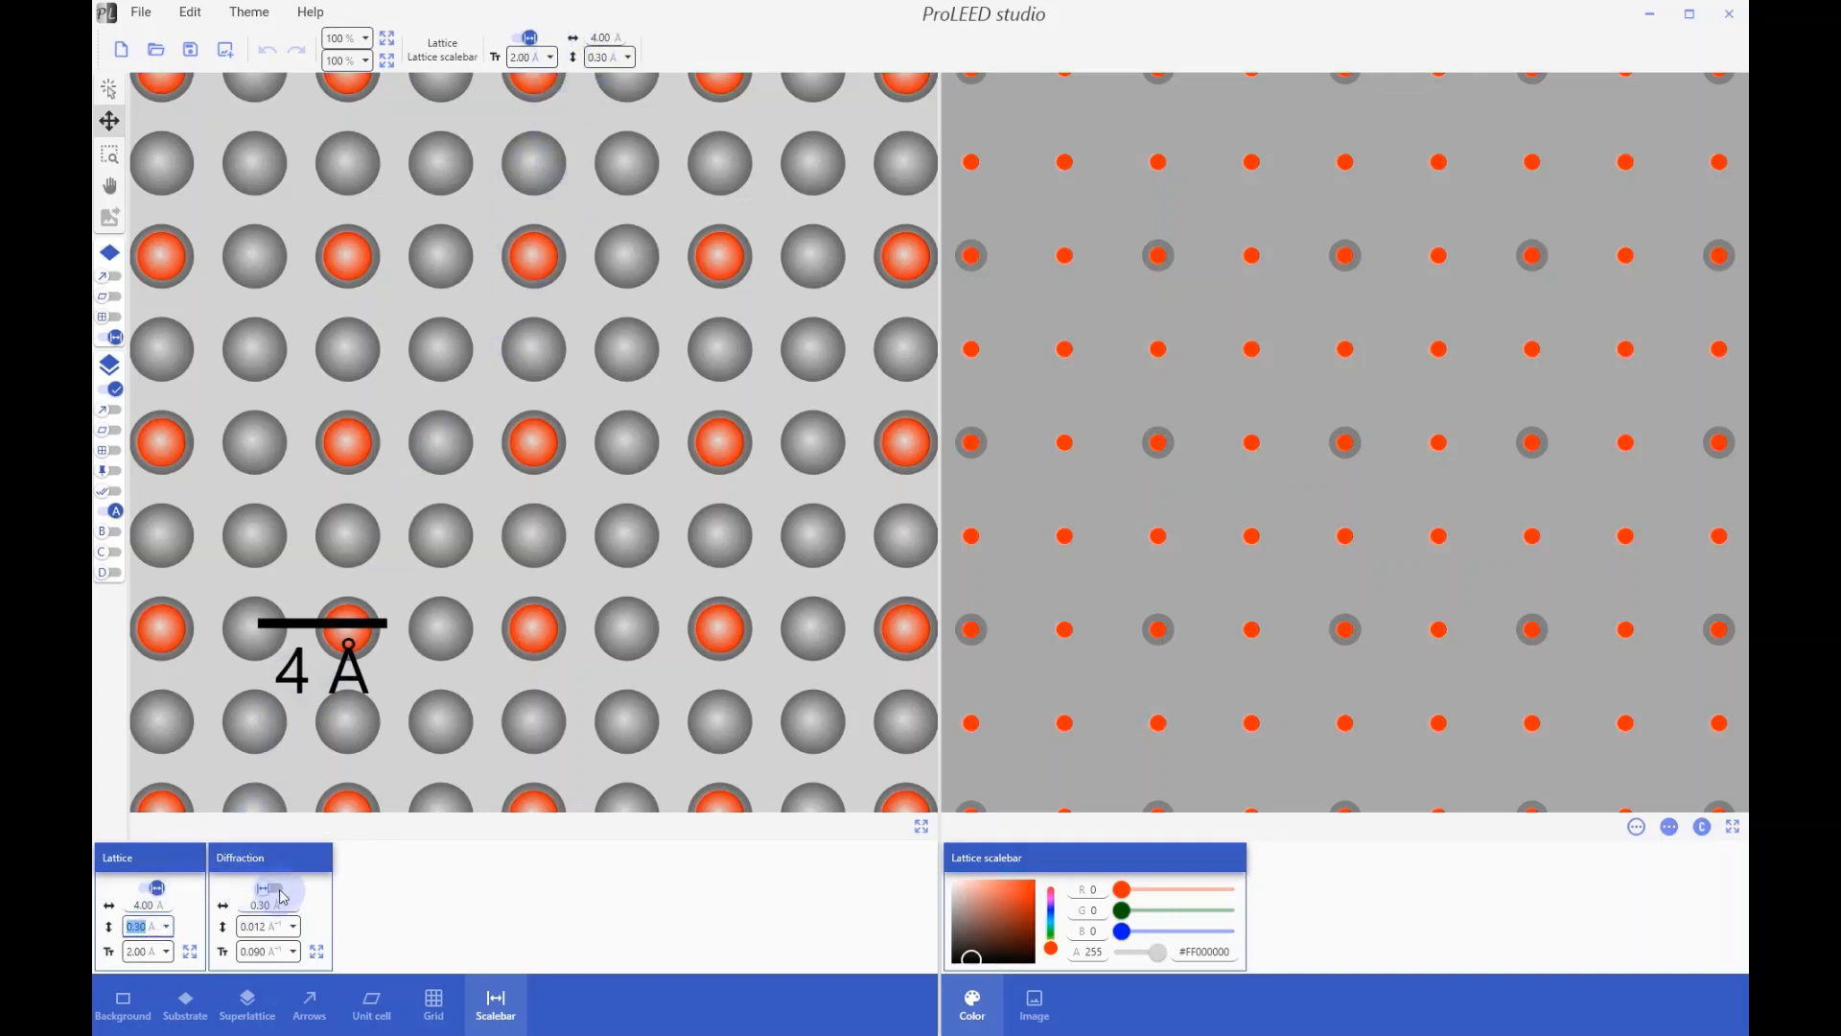
pyautogui.click(279, 892)
pyautogui.moveTo(1286, 442); pyautogui.dragTo(1211, 559)
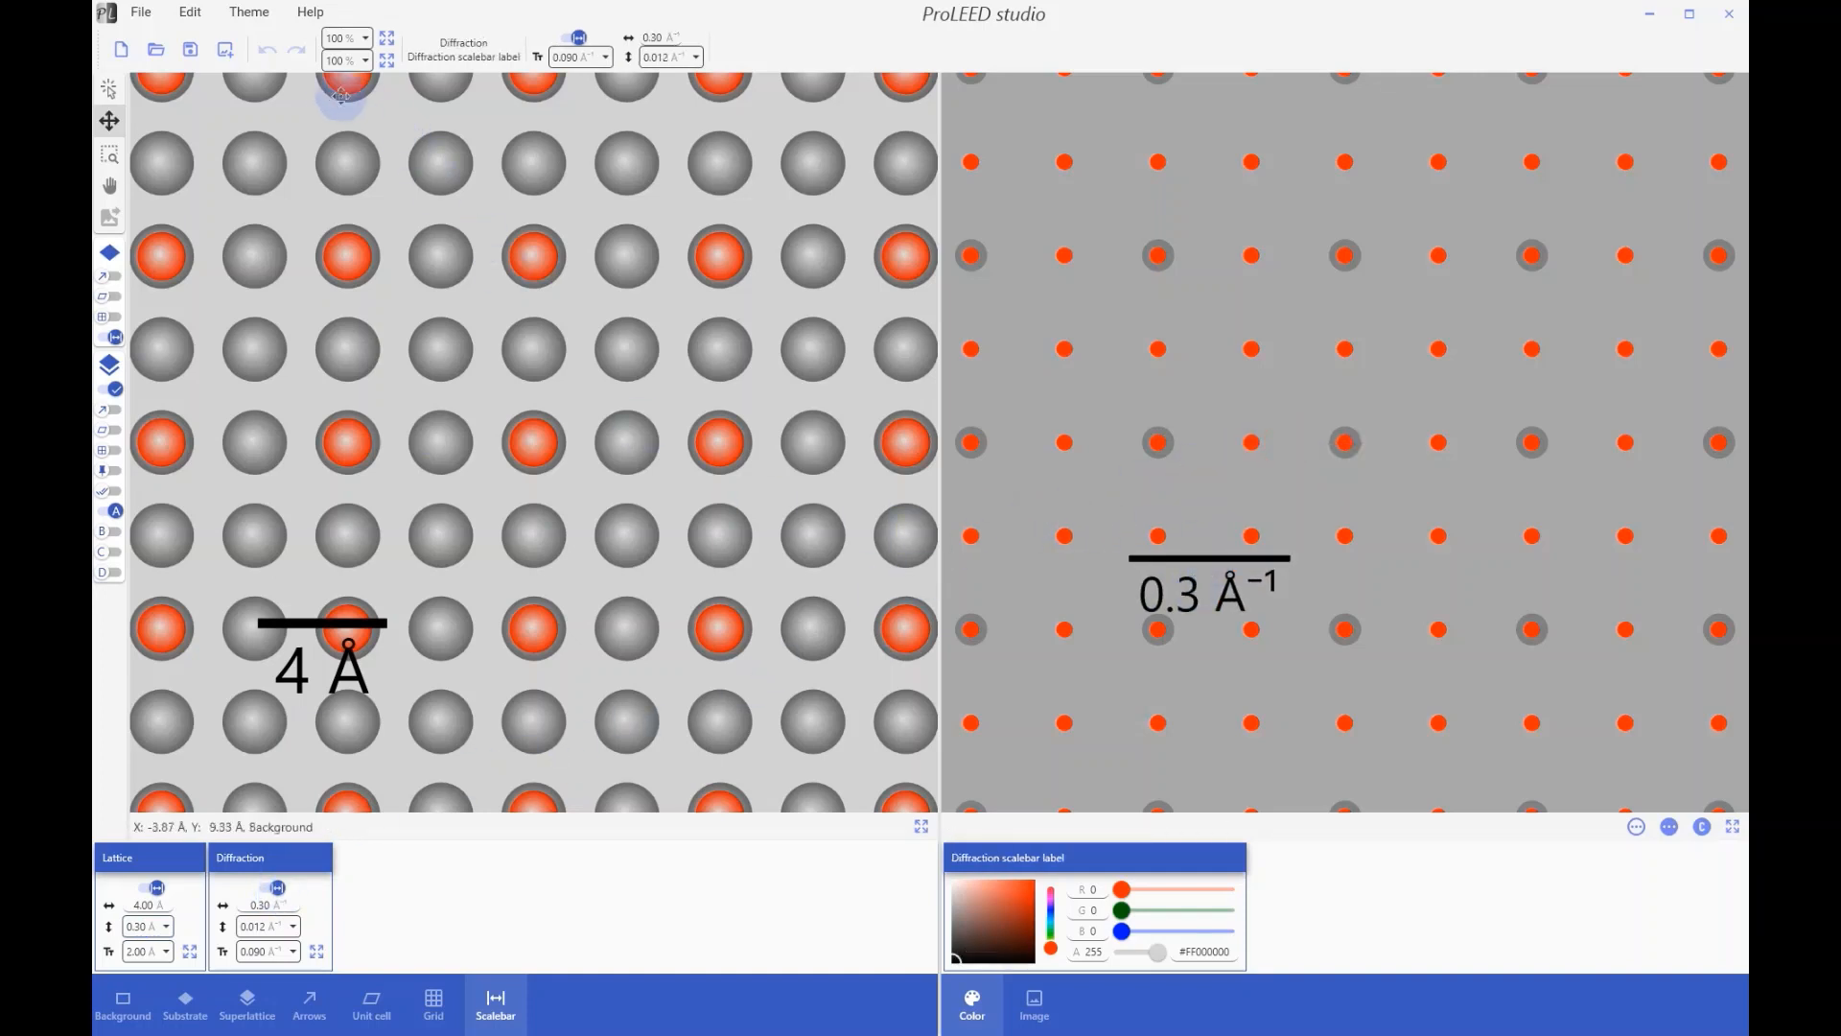
# Step: Start a new model with the default square substrate
pyautogui.click(121, 53)
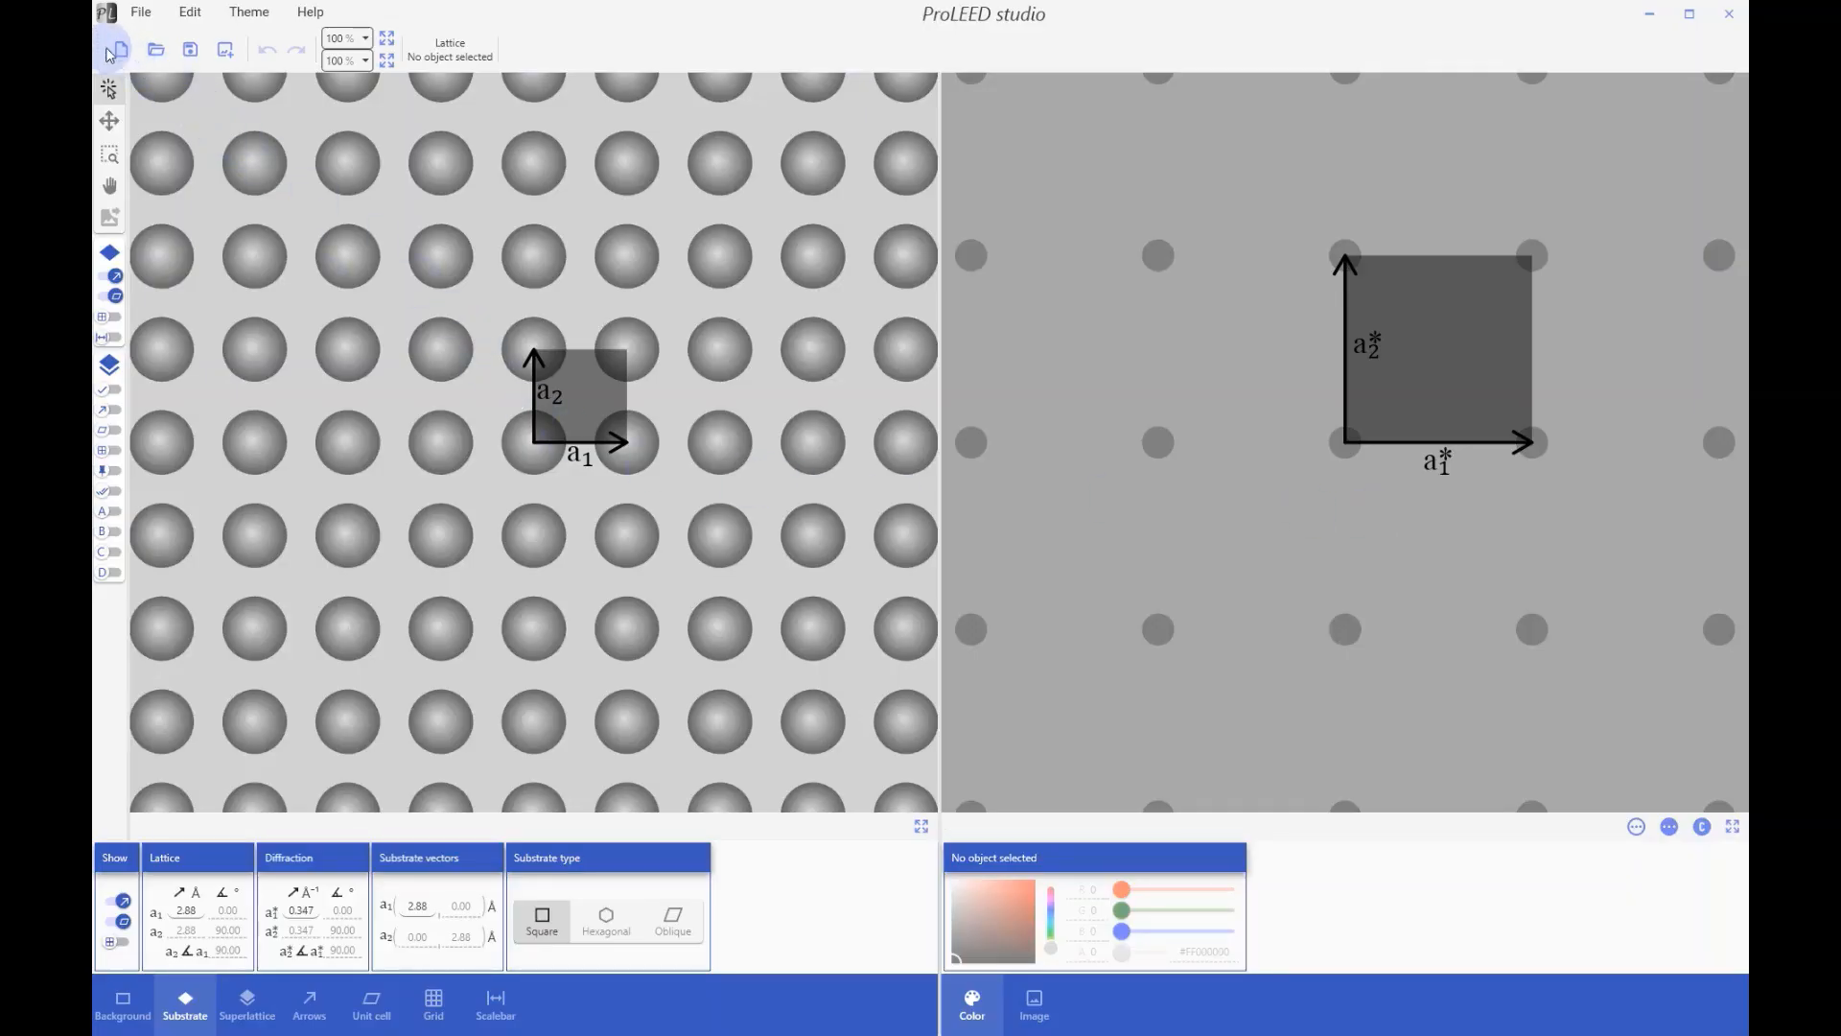
pyautogui.click(141, 12)
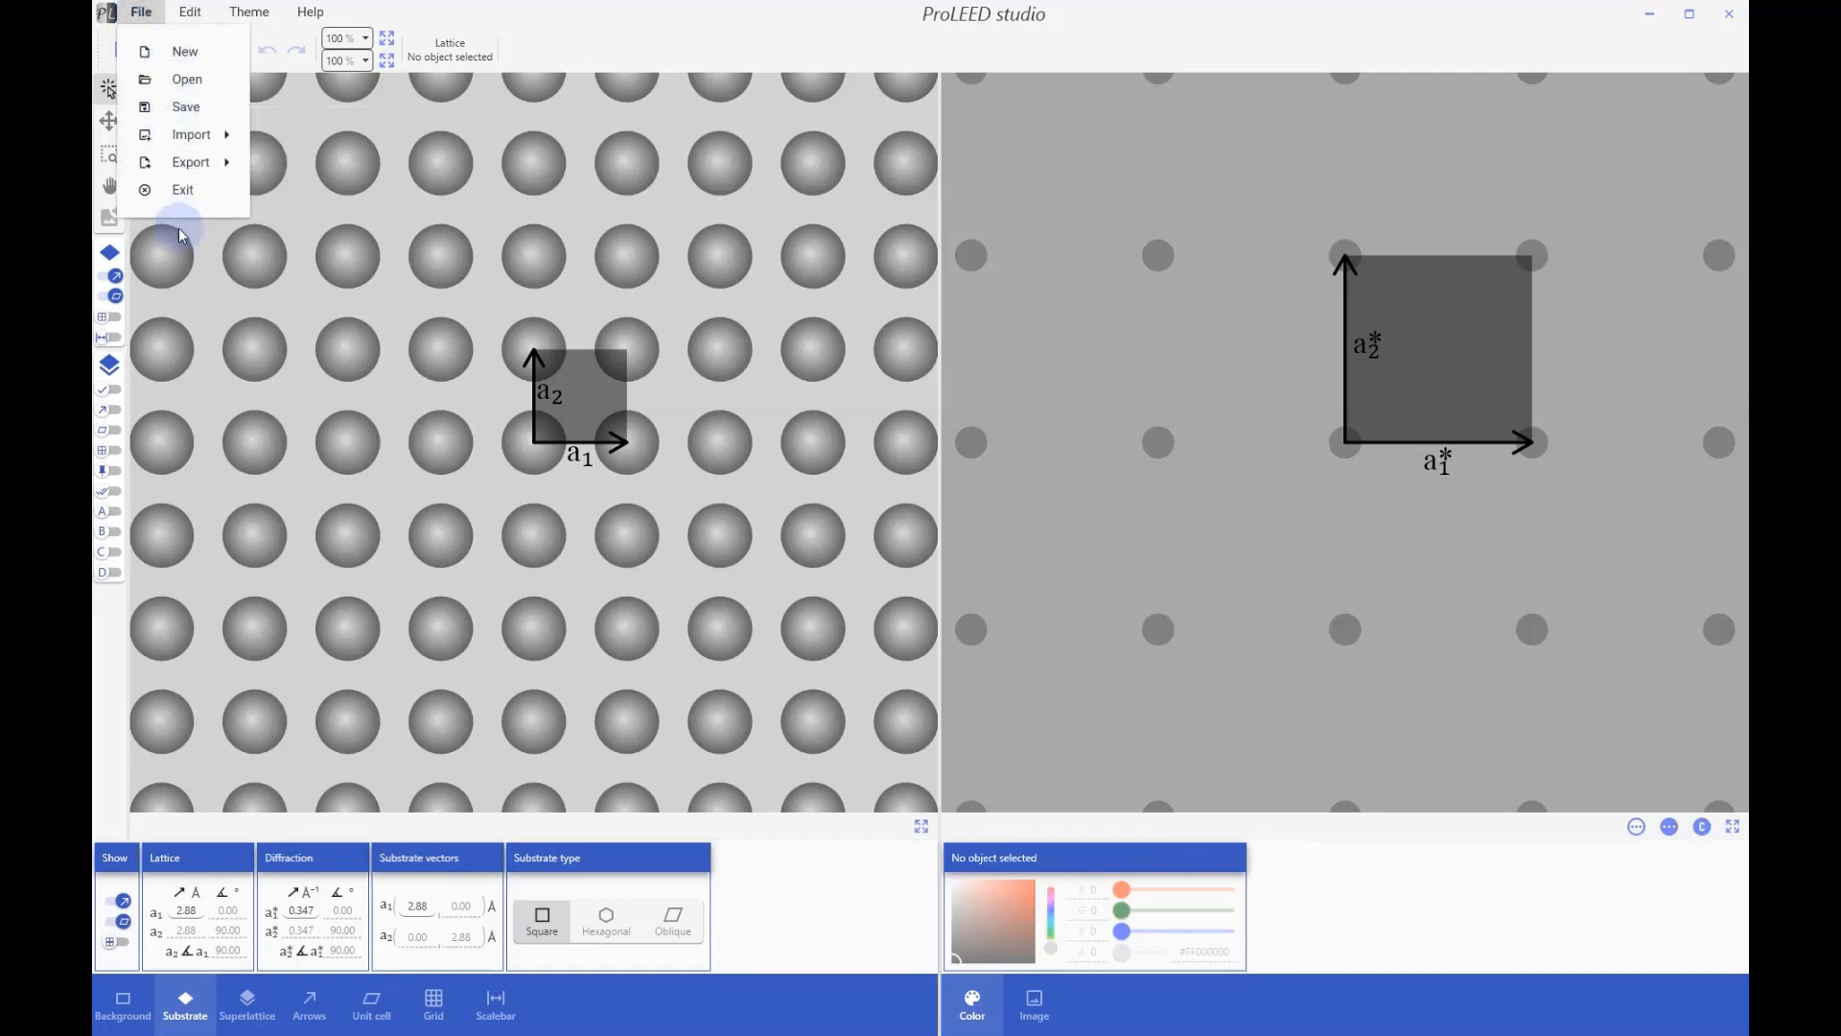
pyautogui.click(195, 307)
# Step: Show the superlattice and move its real-space atom (0, 1) to just beside substrate atom (1, 2)
pyautogui.click(116, 388)
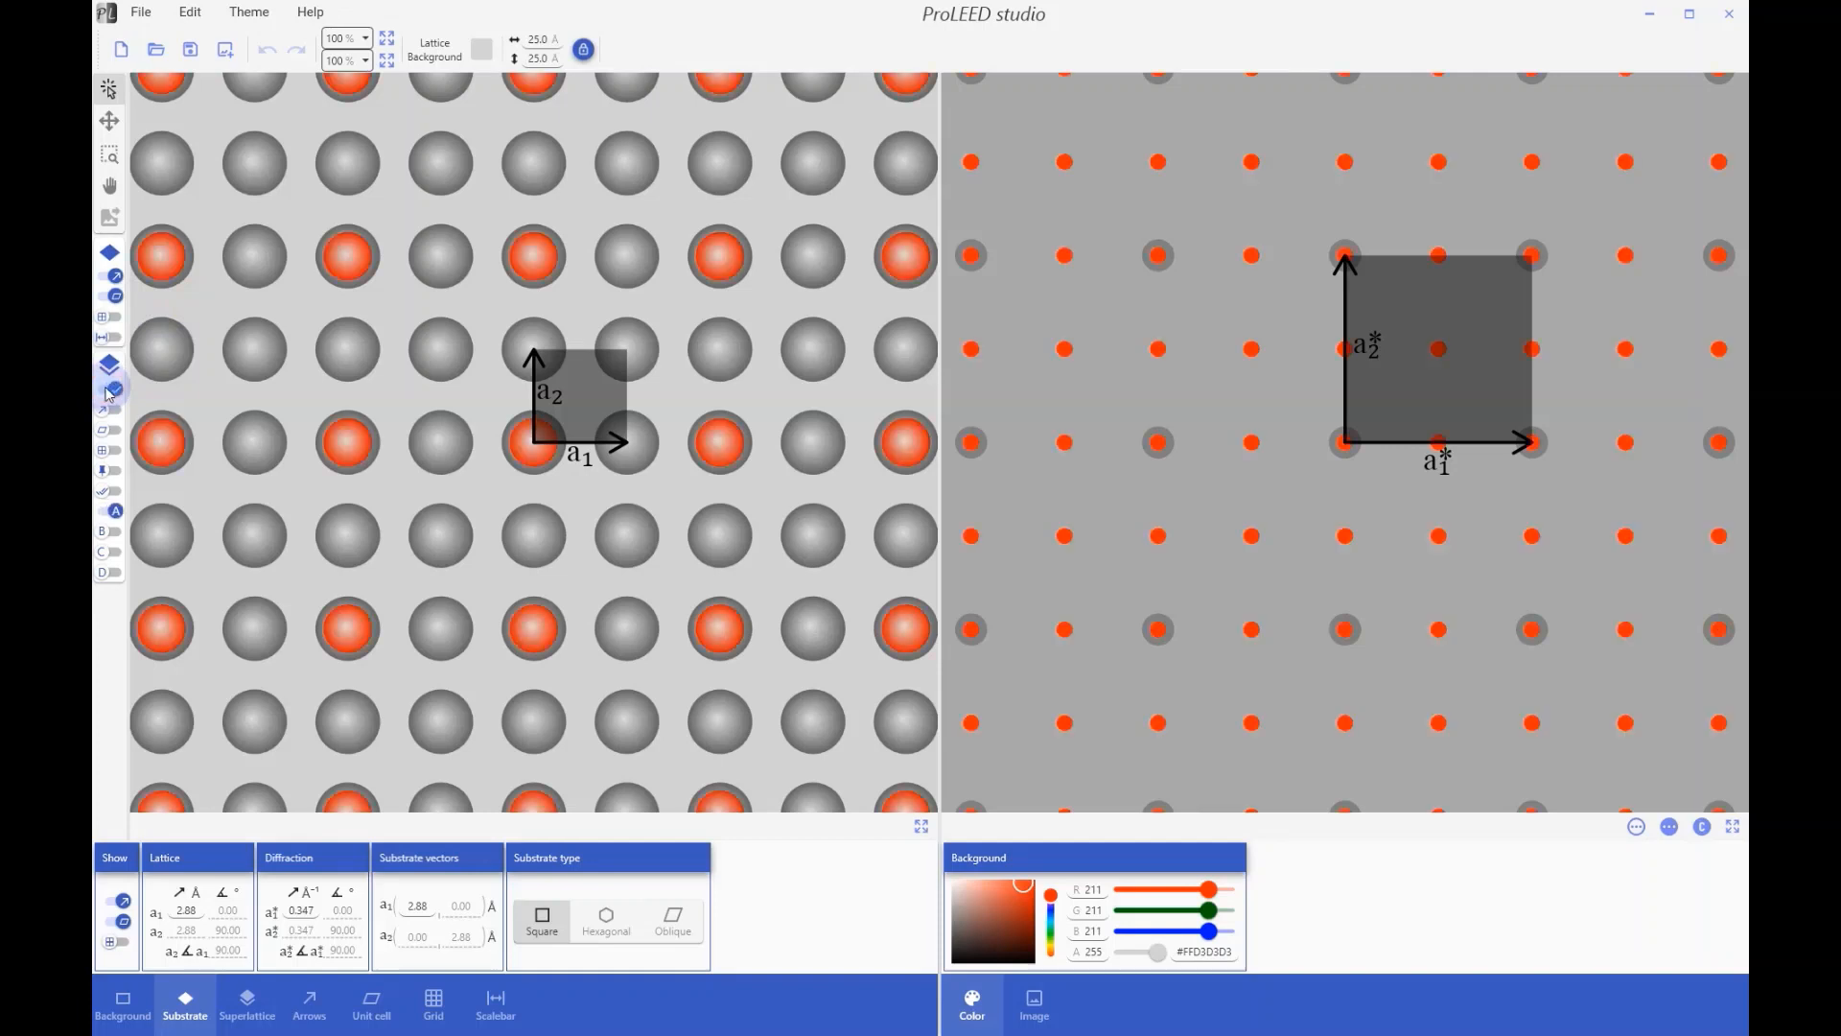
pyautogui.click(108, 122)
pyautogui.moveTo(535, 255); pyautogui.dragTo(619, 266)
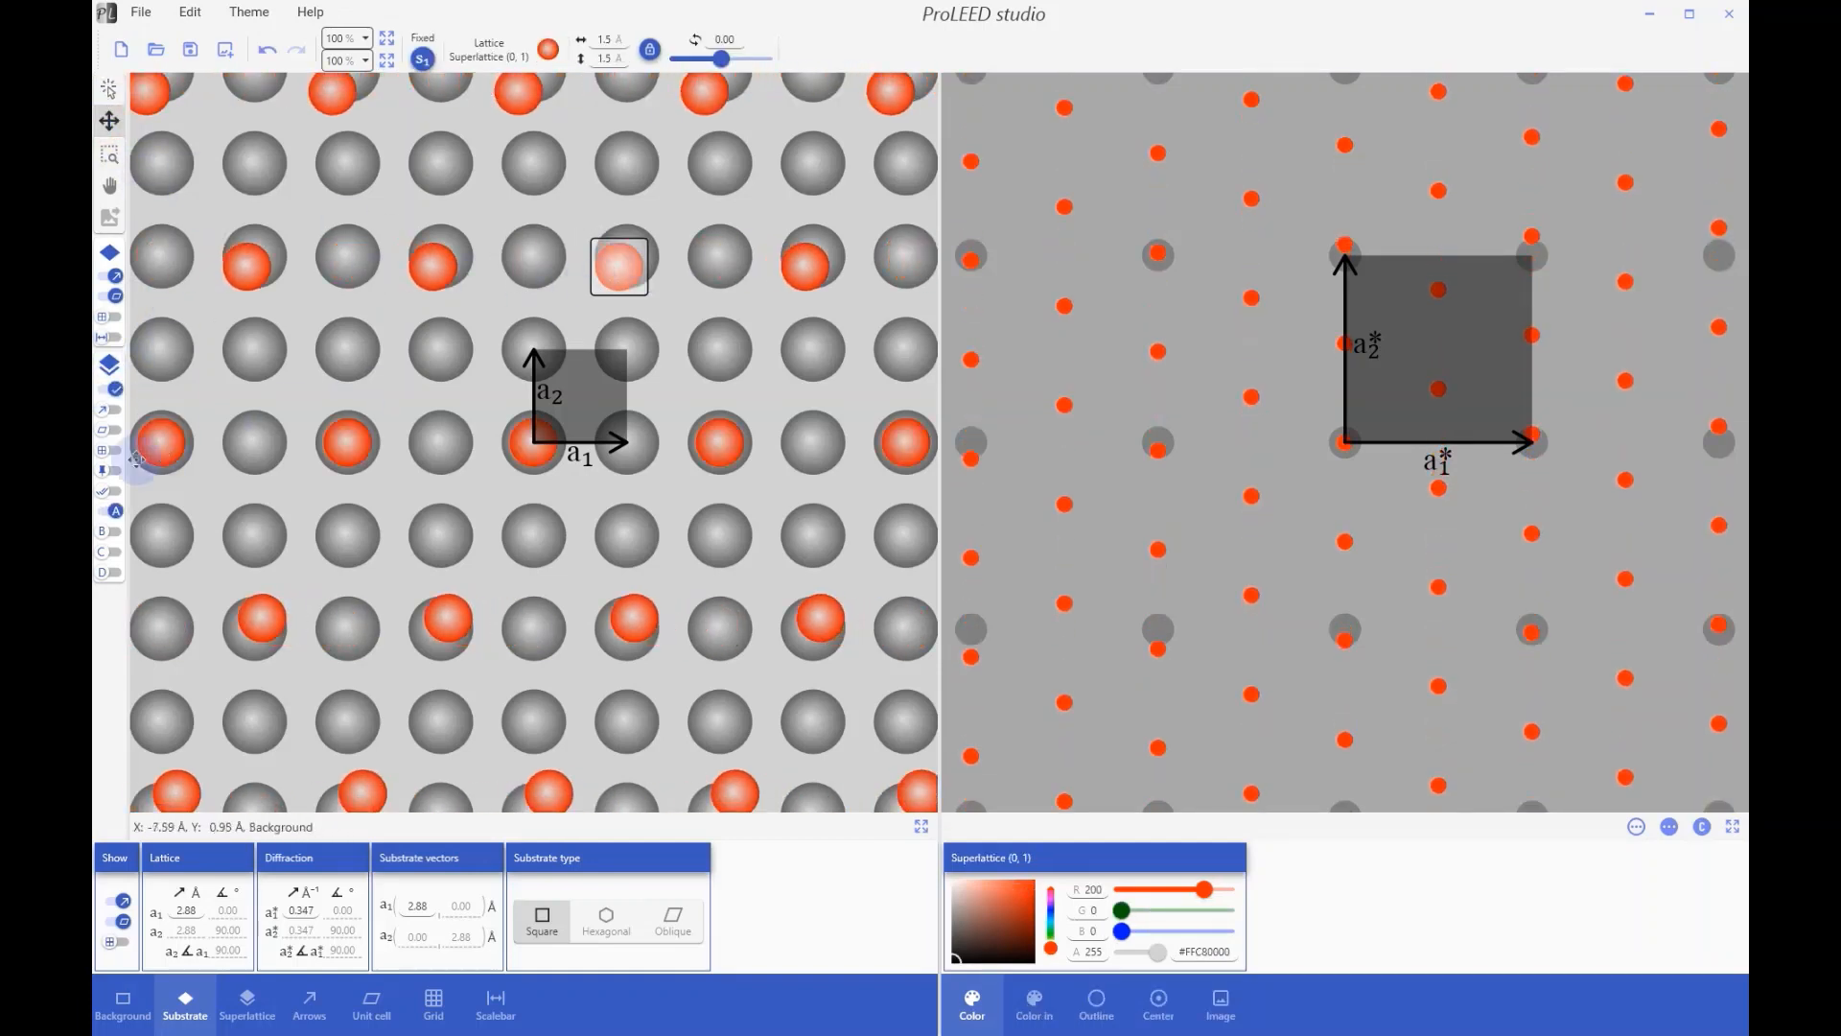
# Step: Show all superlattice domains in the diffraction pattern, and display the superlattice arrows and unit cells
pyautogui.click(115, 491)
pyautogui.click(1194, 346)
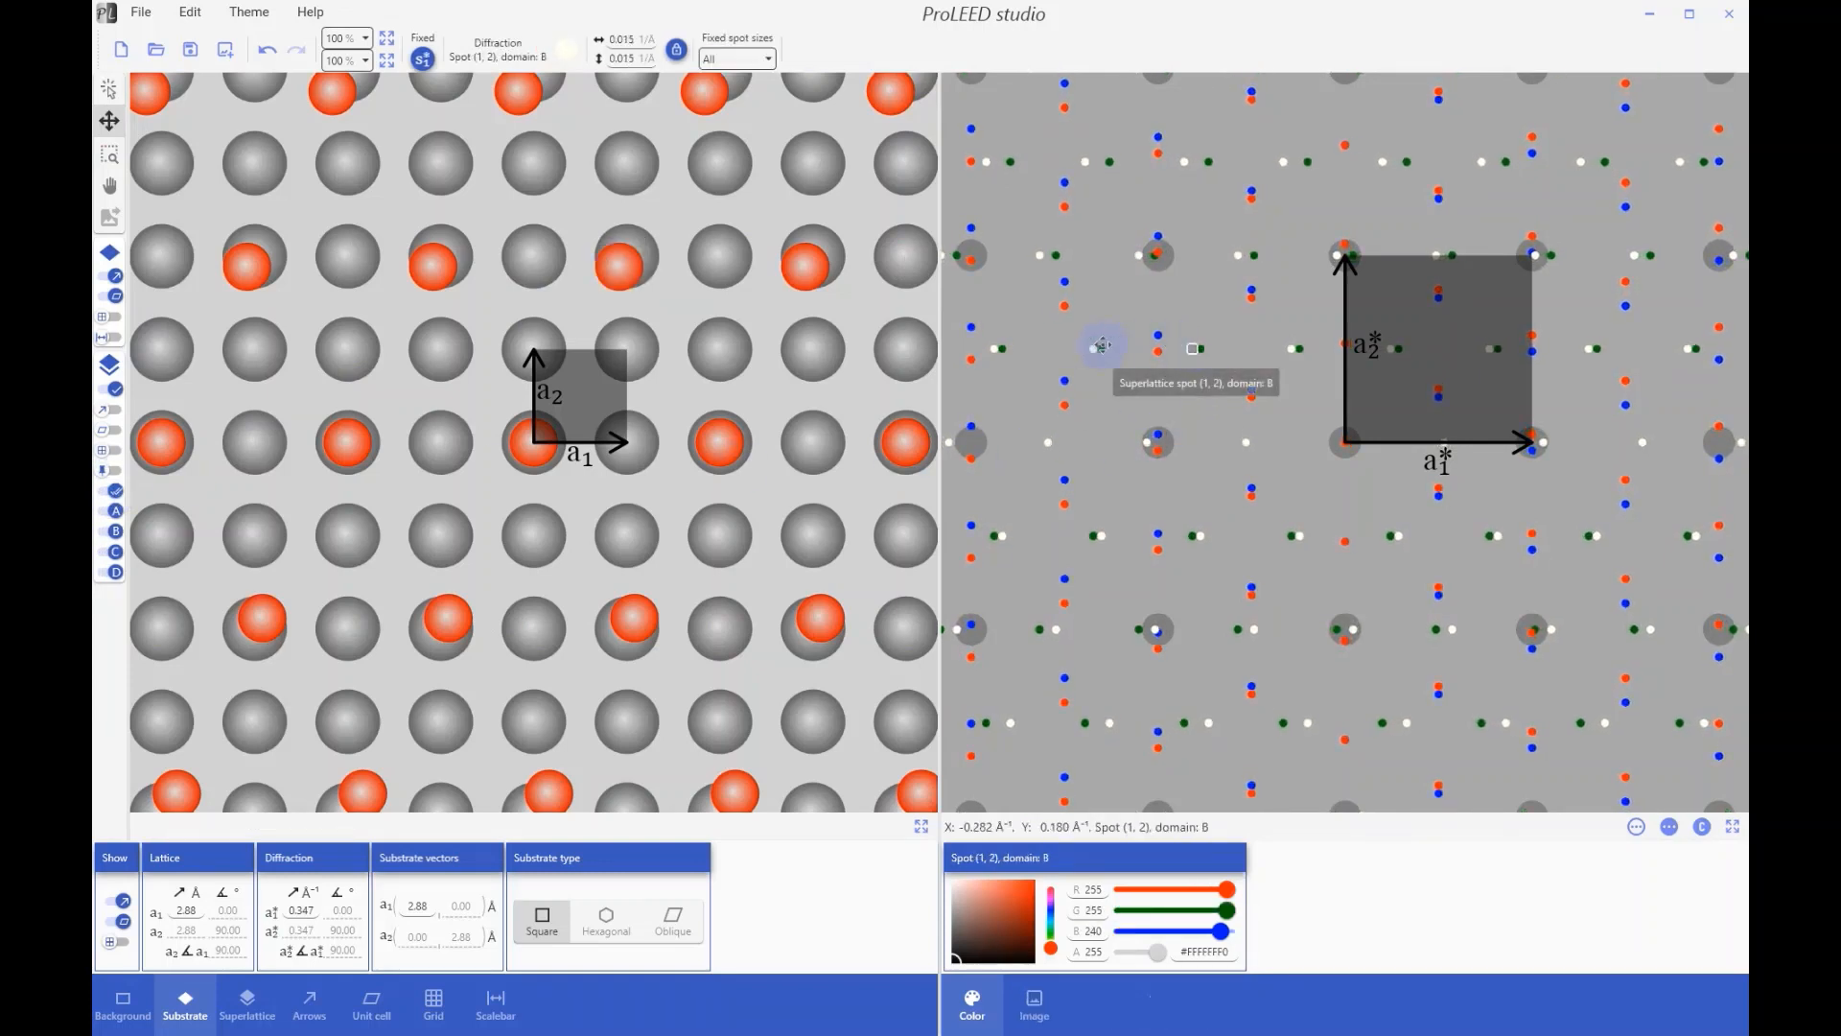
pyautogui.click(115, 410)
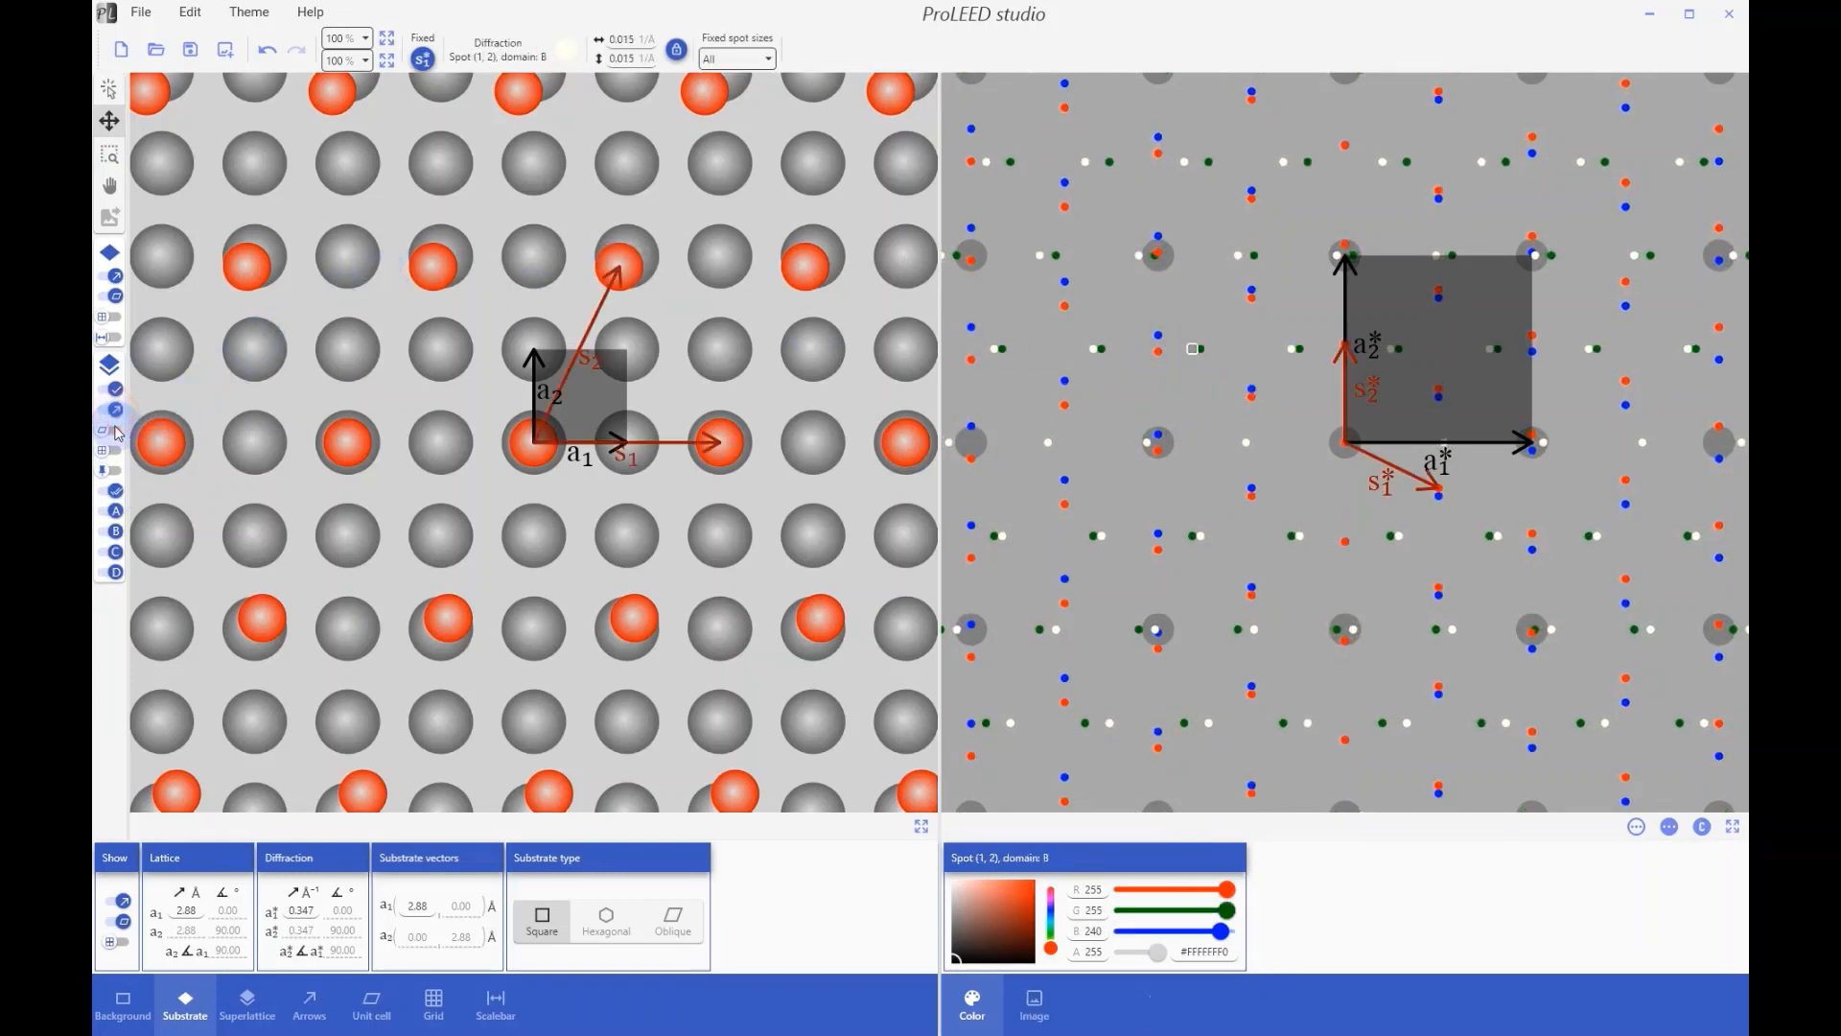
pyautogui.click(115, 430)
# Step: Show the unit cells of domains B and D, and recolor the domain D unit cell to black #78000000
pyautogui.click(372, 1002)
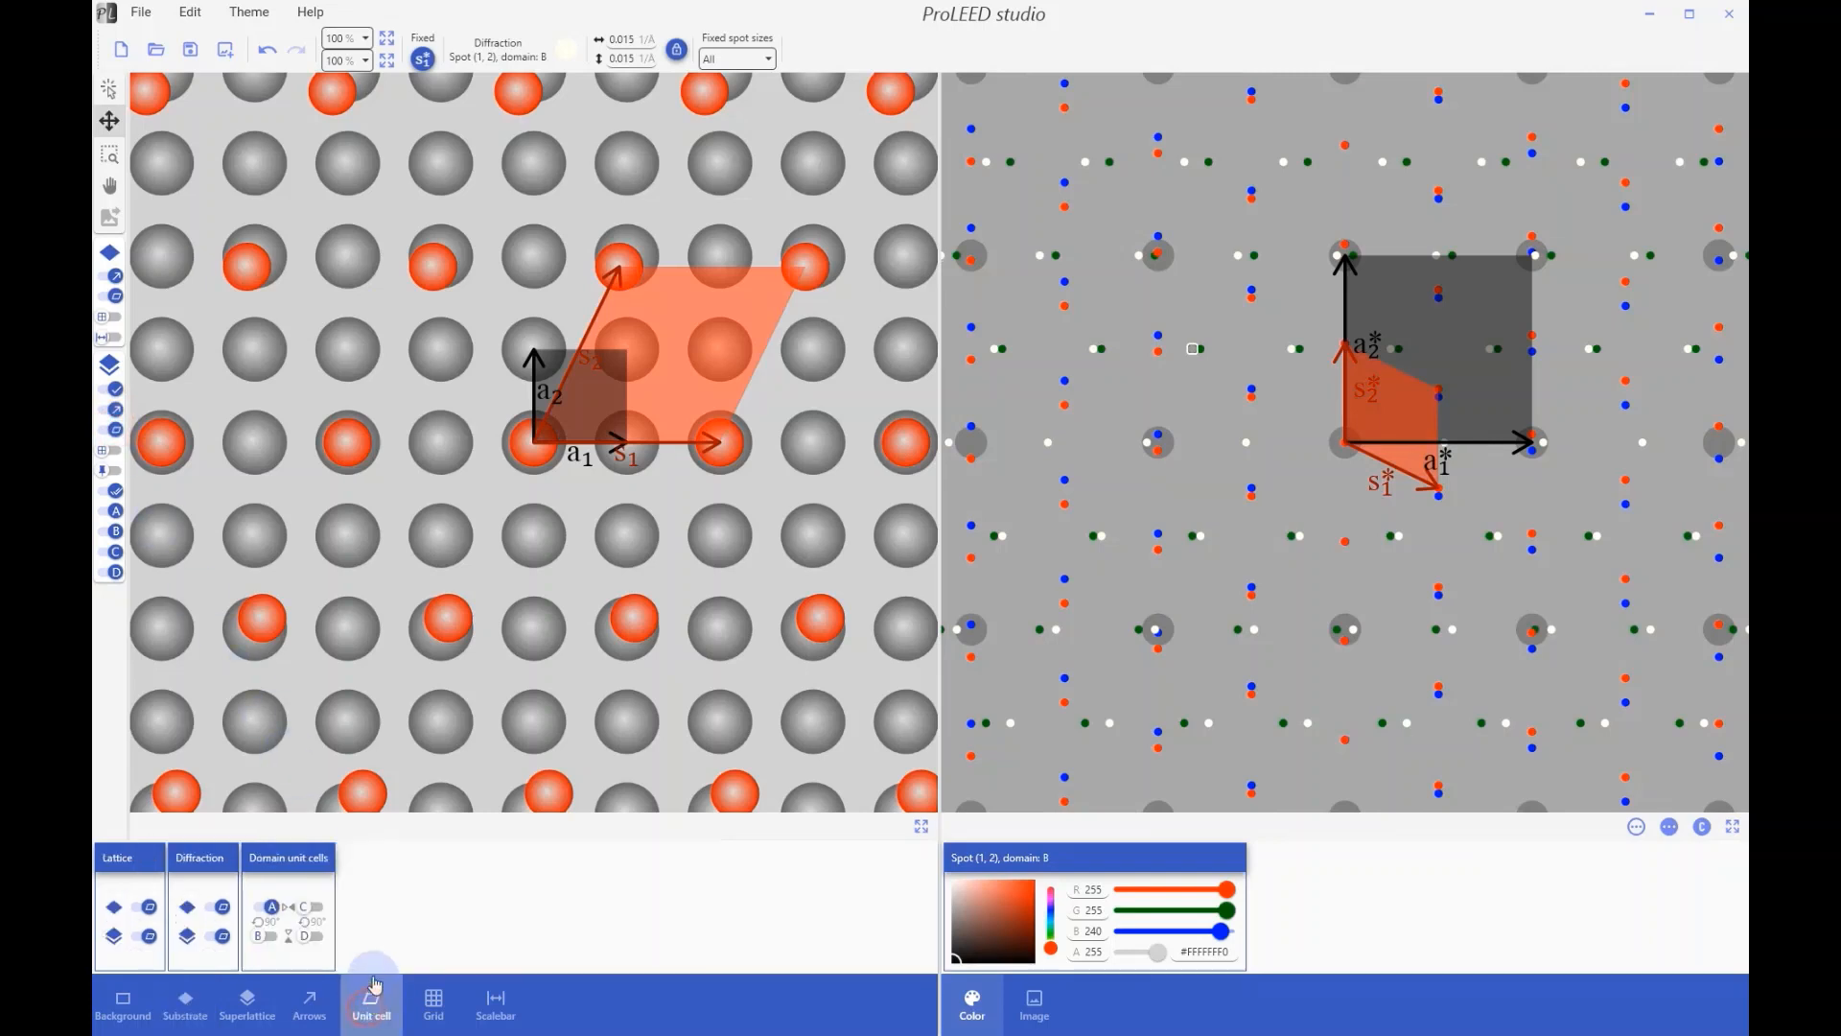
pyautogui.click(269, 935)
pyautogui.click(308, 937)
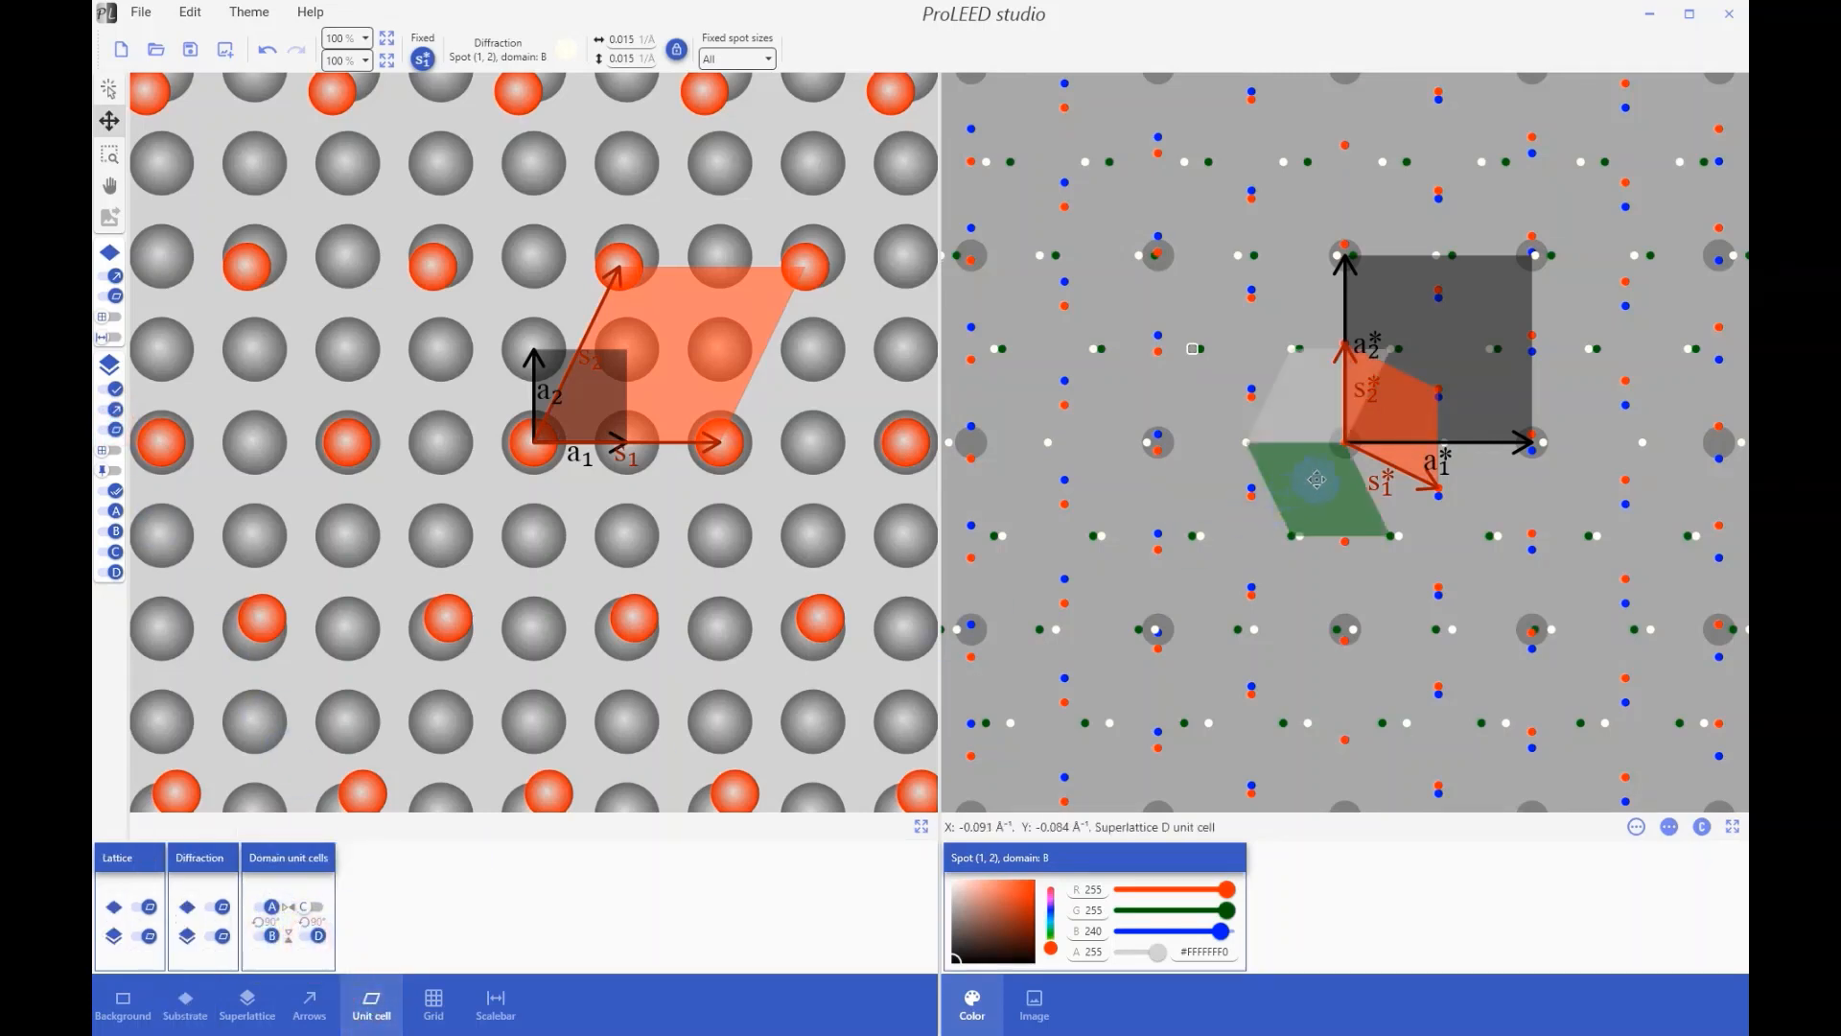
pyautogui.click(1005, 951)
pyautogui.click(1031, 959)
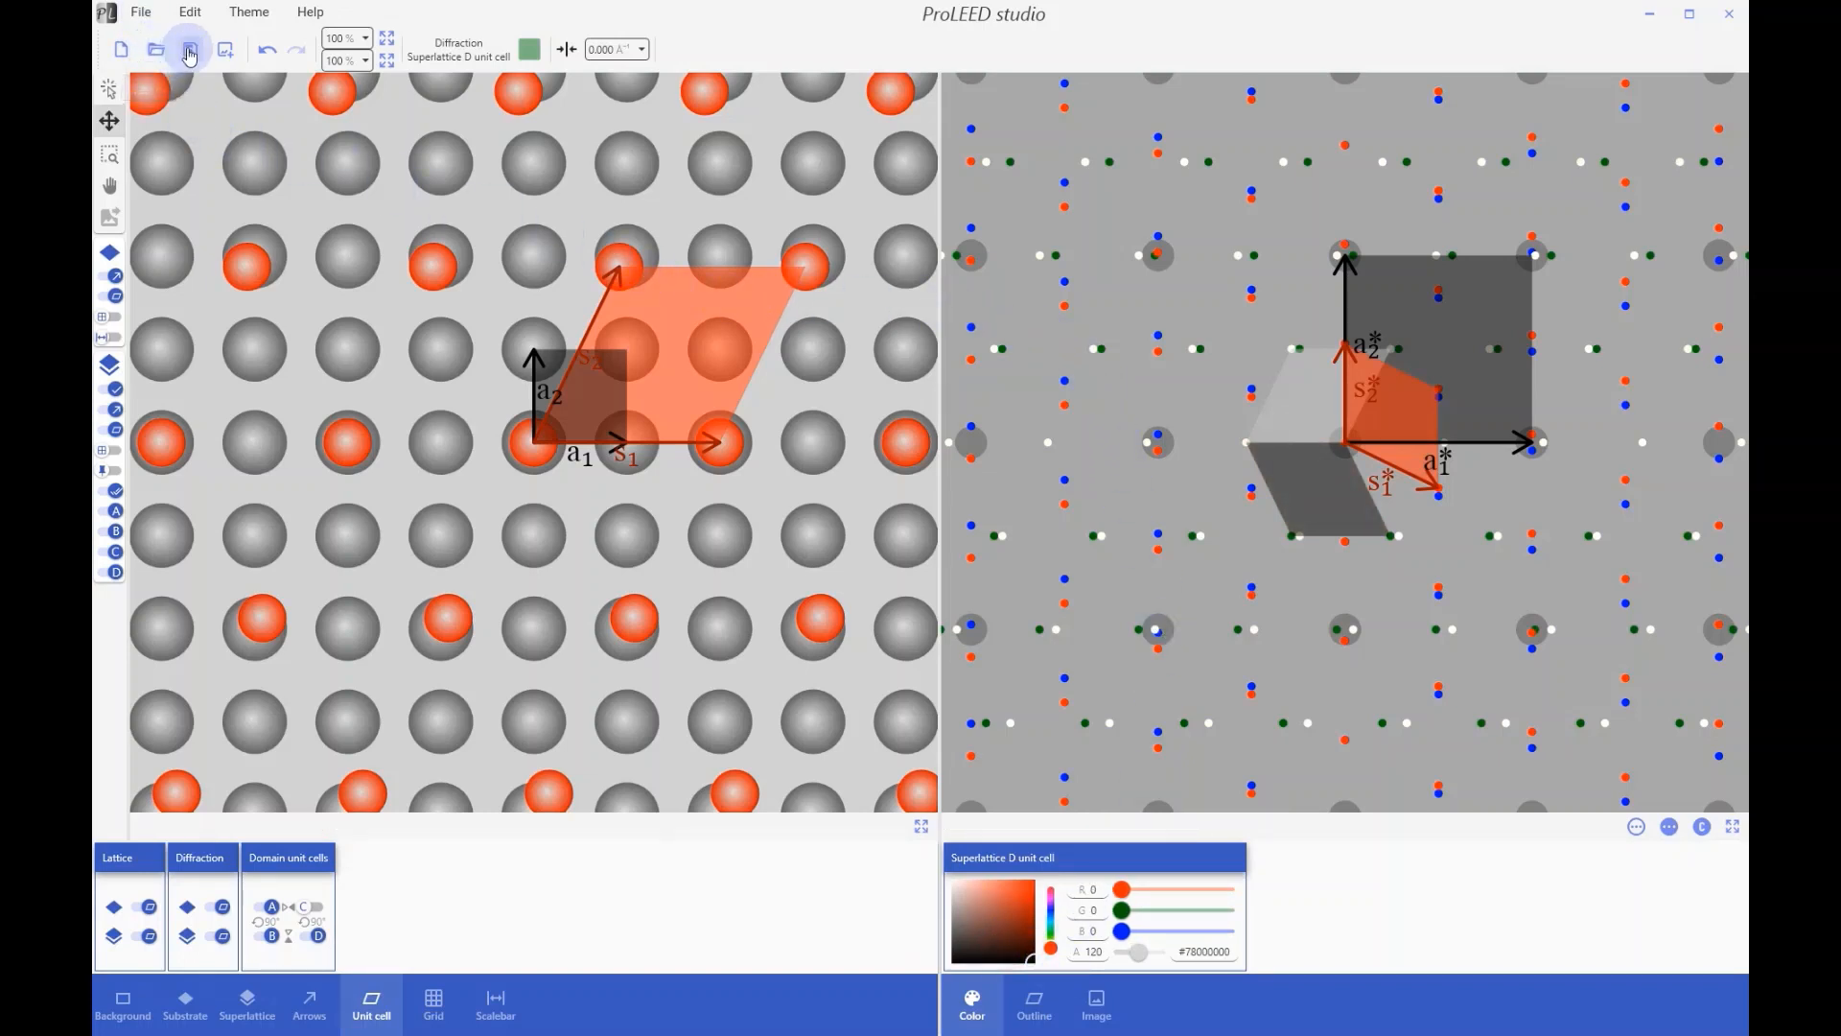
# Step: Save the model as the Proleed file Model in the 01_EpsilonExample folder
pyautogui.click(141, 11)
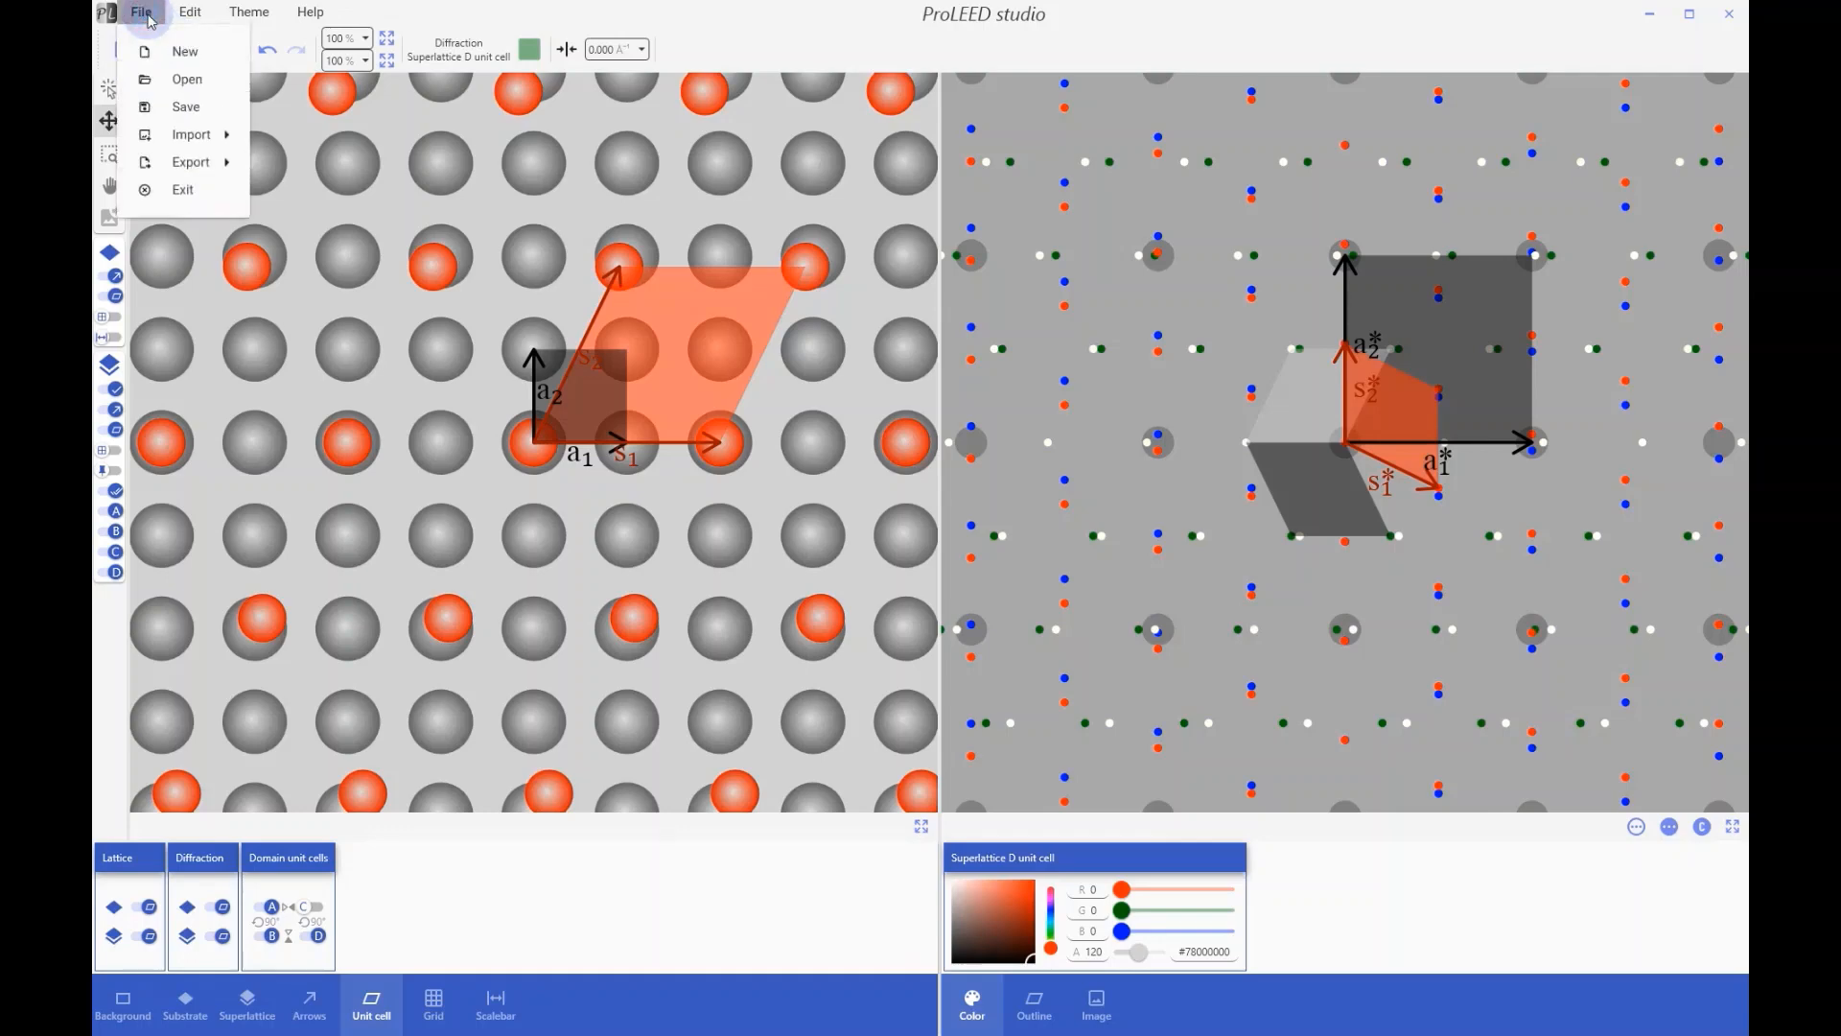
pyautogui.click(173, 105)
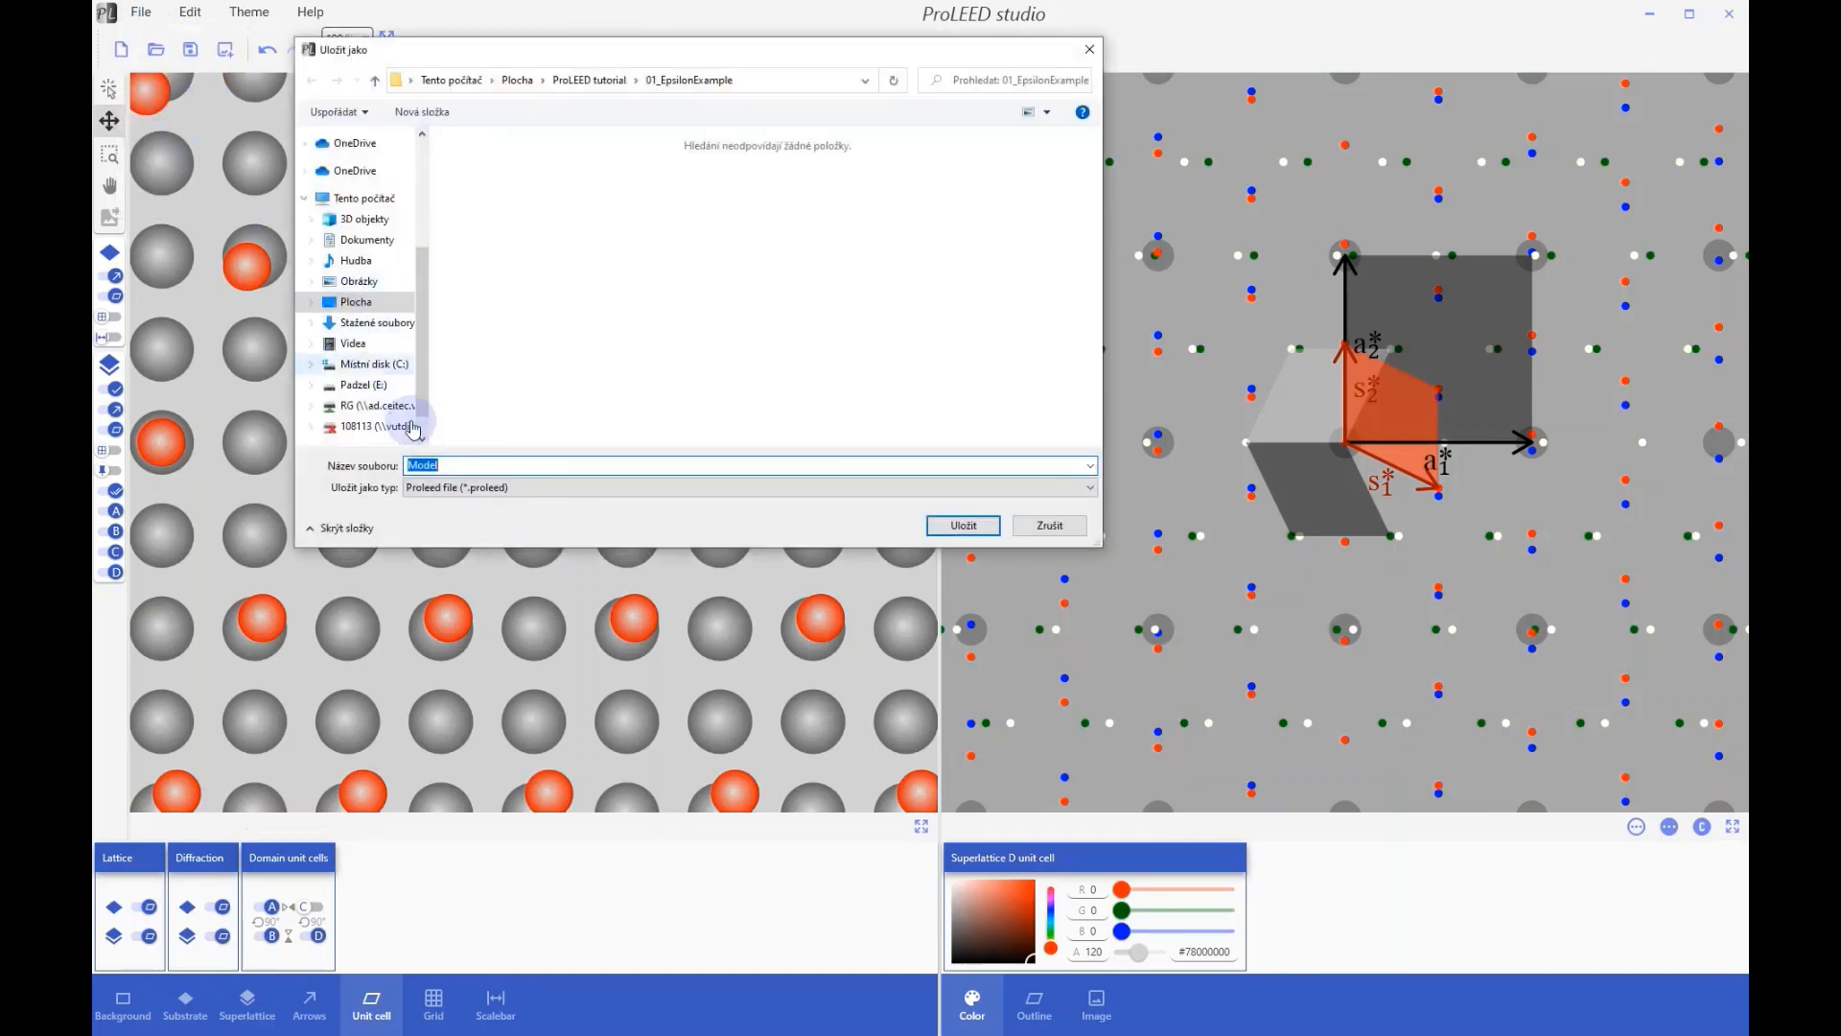
pyautogui.click(976, 533)
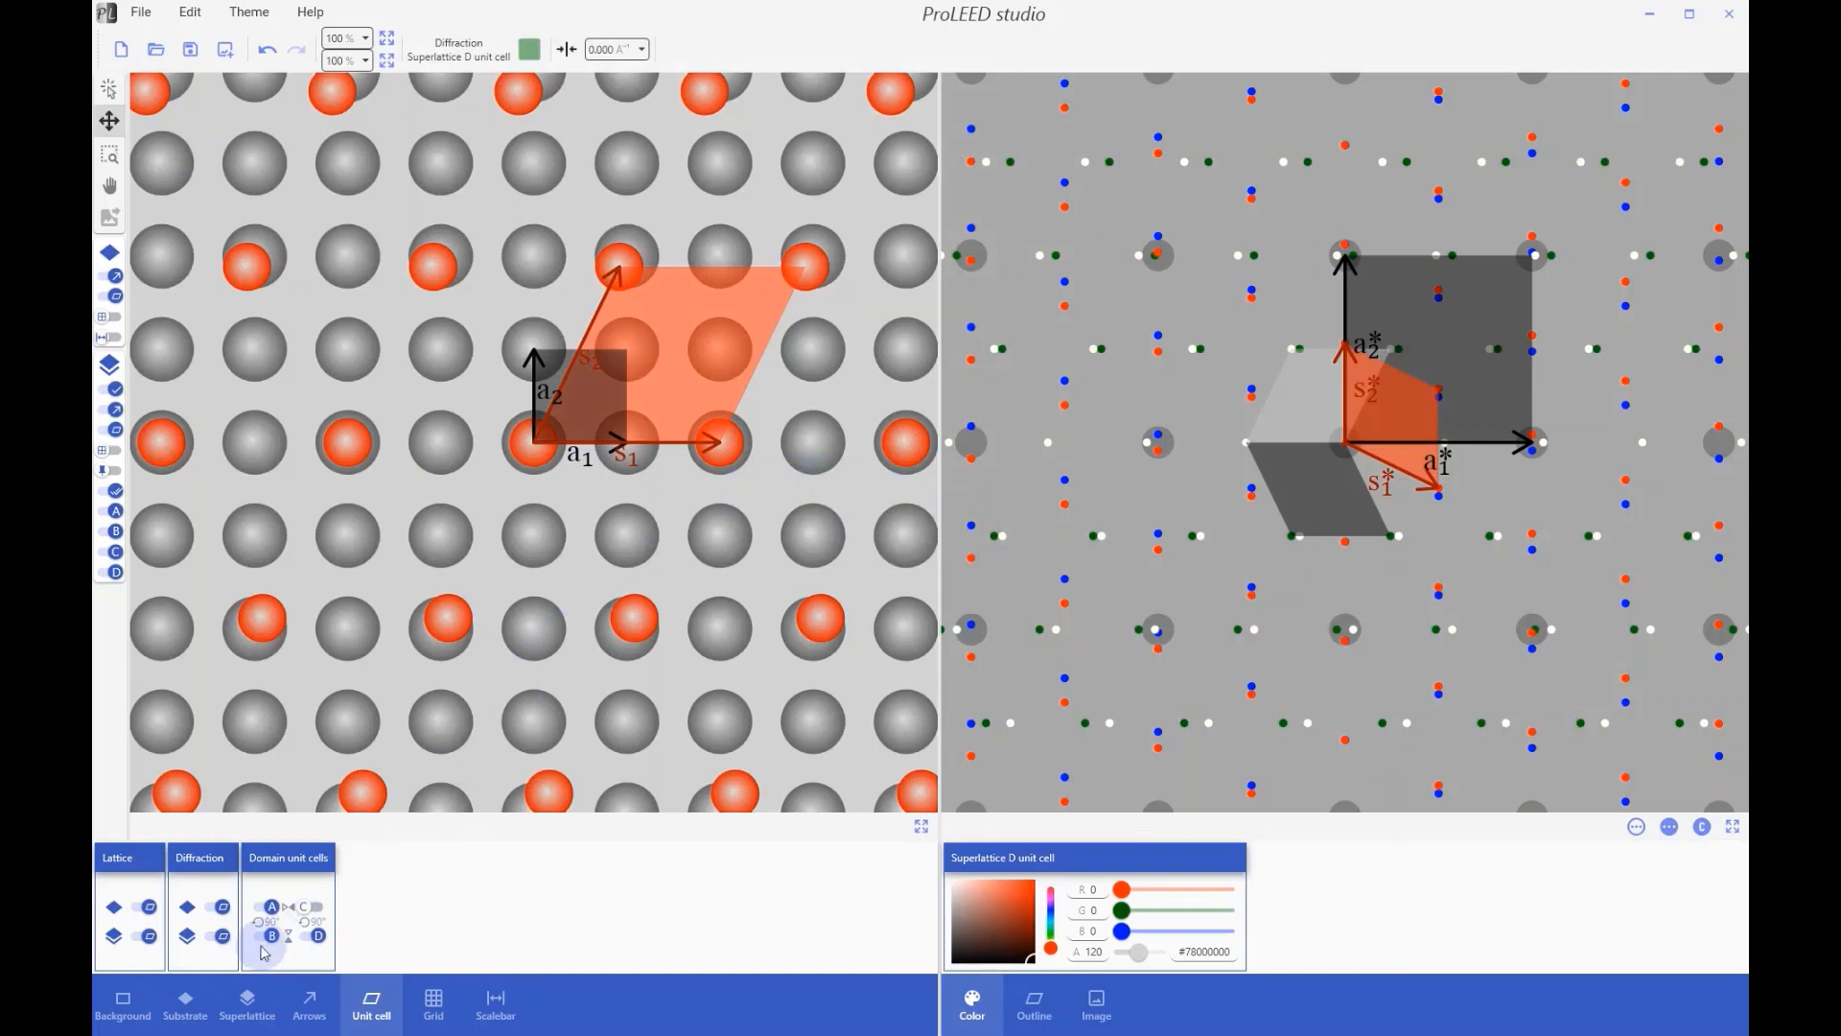
# Step: Change the substrate type to Hexagonal
pyautogui.click(188, 1009)
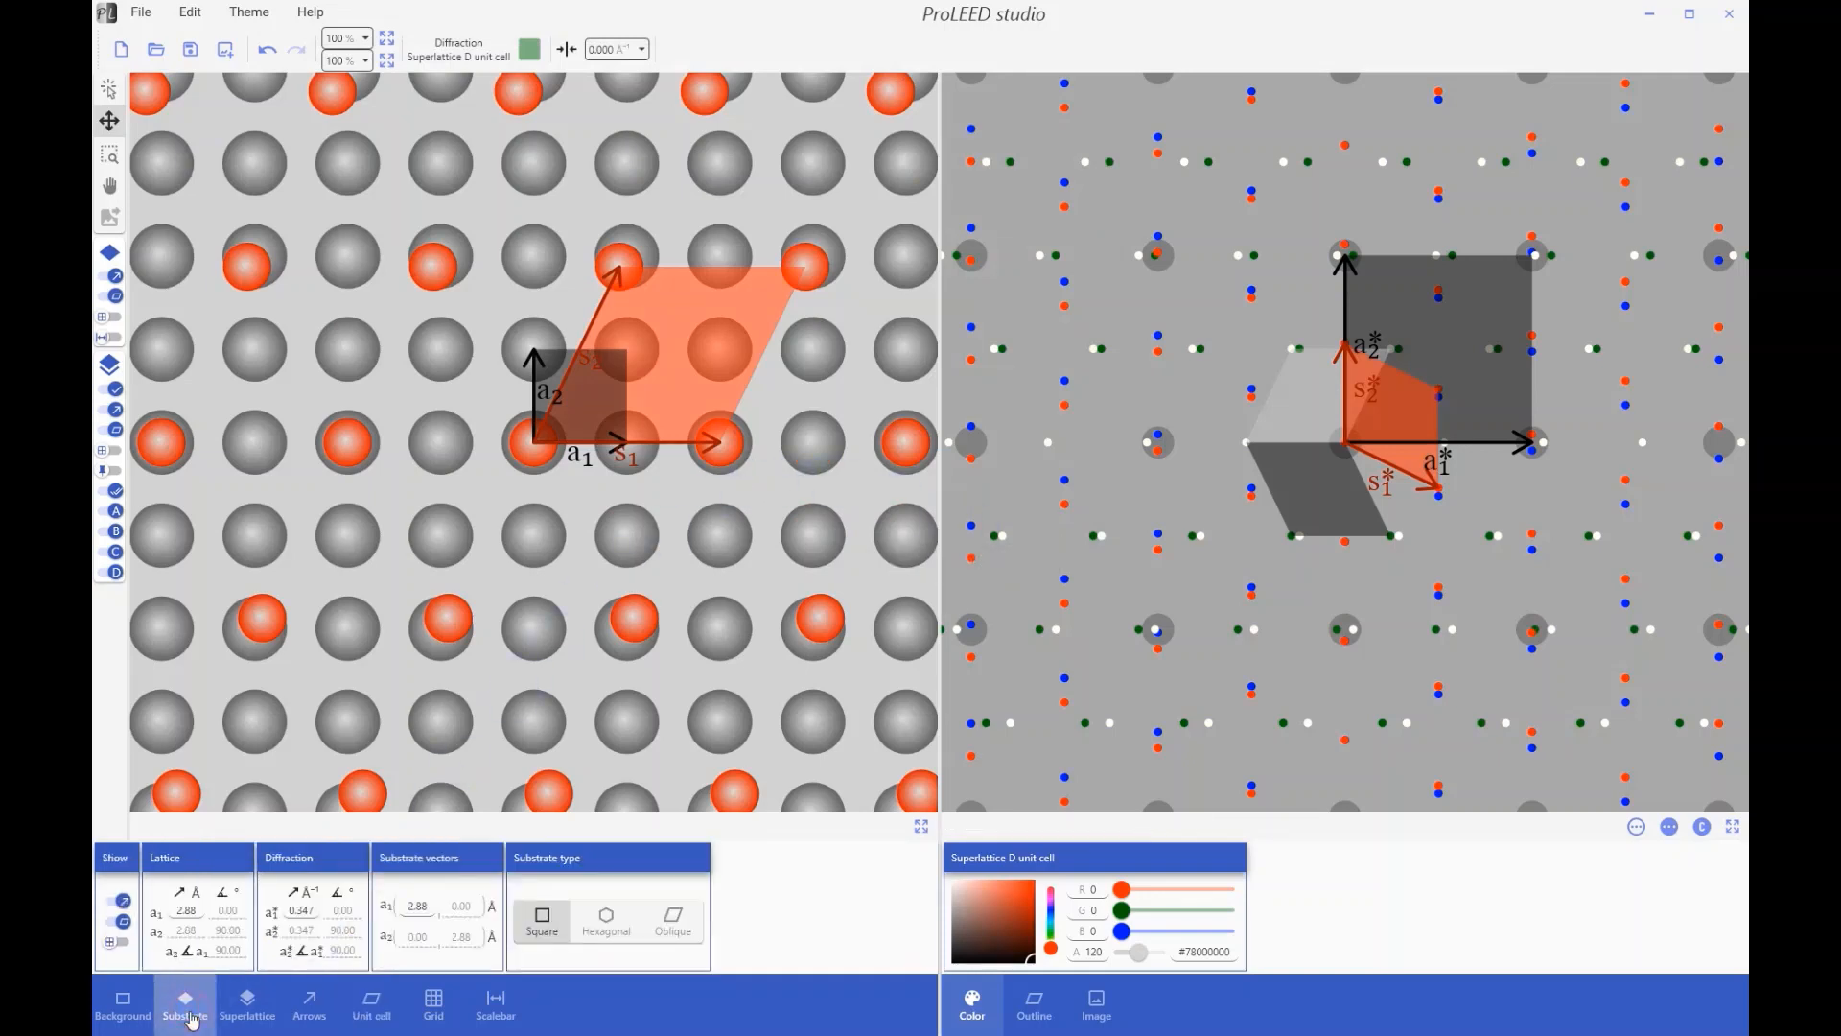
pyautogui.click(637, 916)
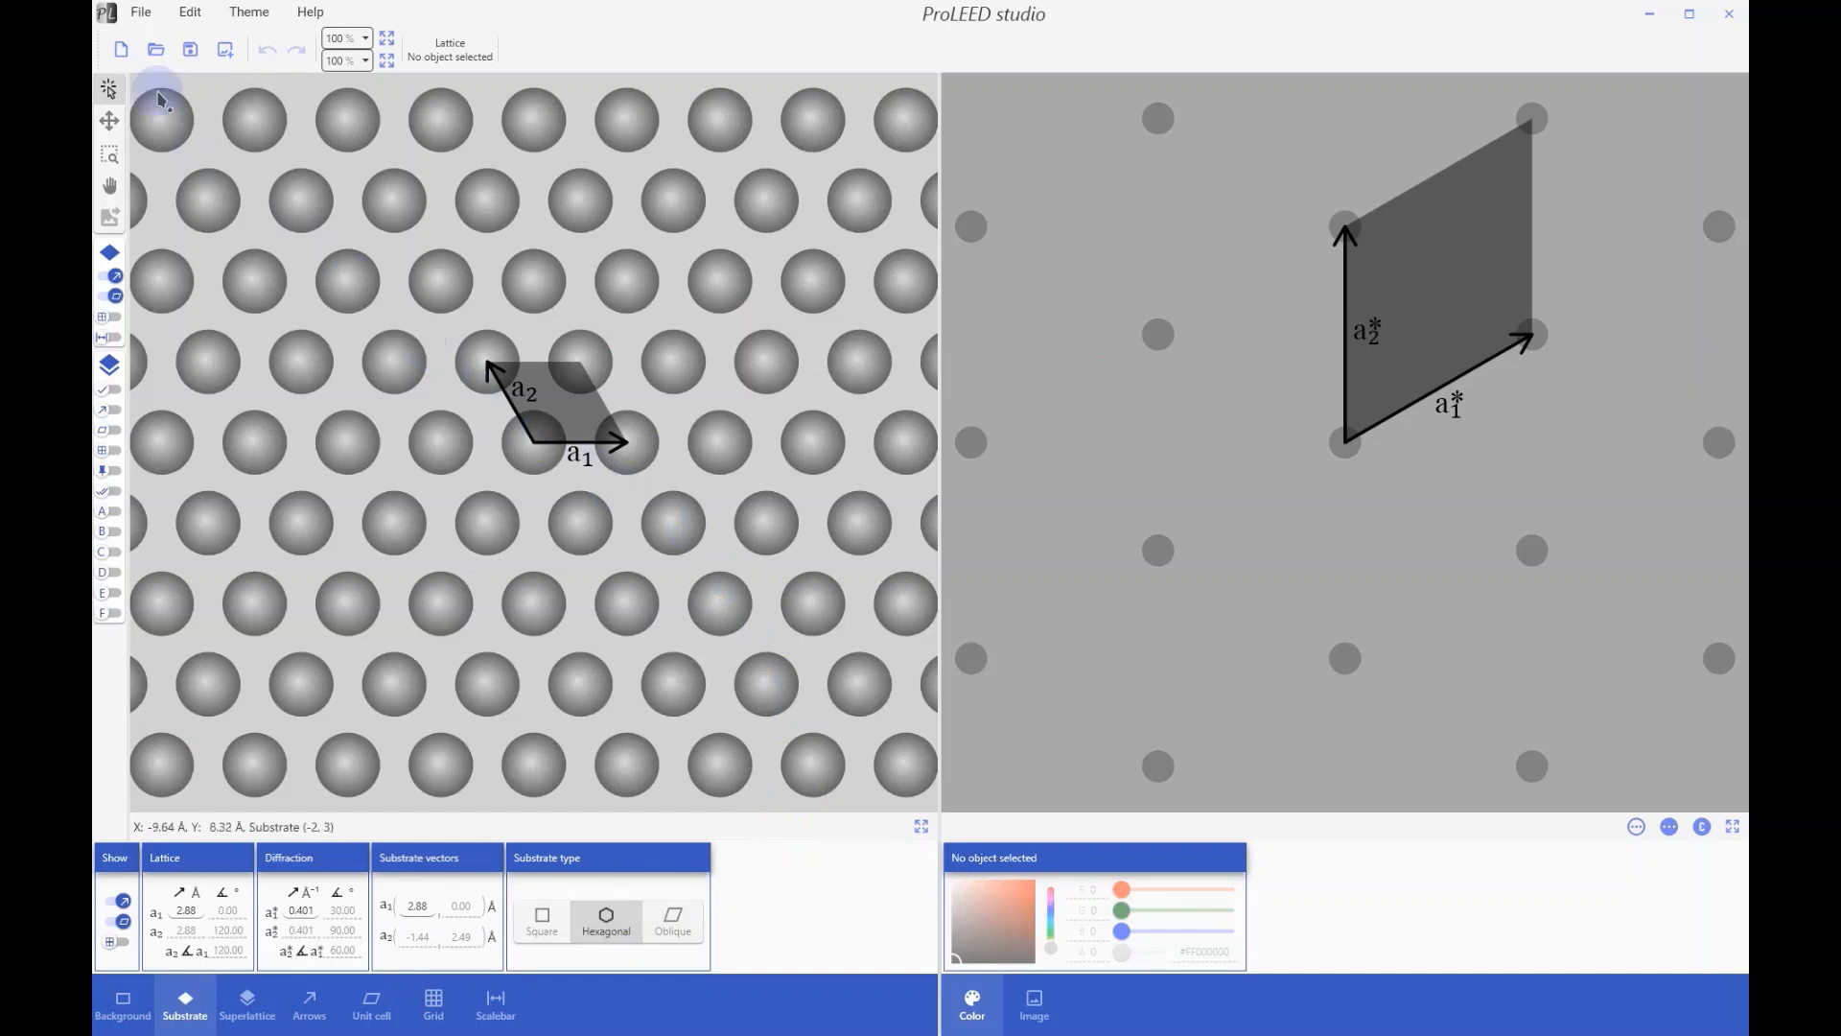
# Step: Open the saved file Model from the 01_EpsilonExample folder, and start a new blank model
pyautogui.click(156, 53)
pyautogui.click(141, 11)
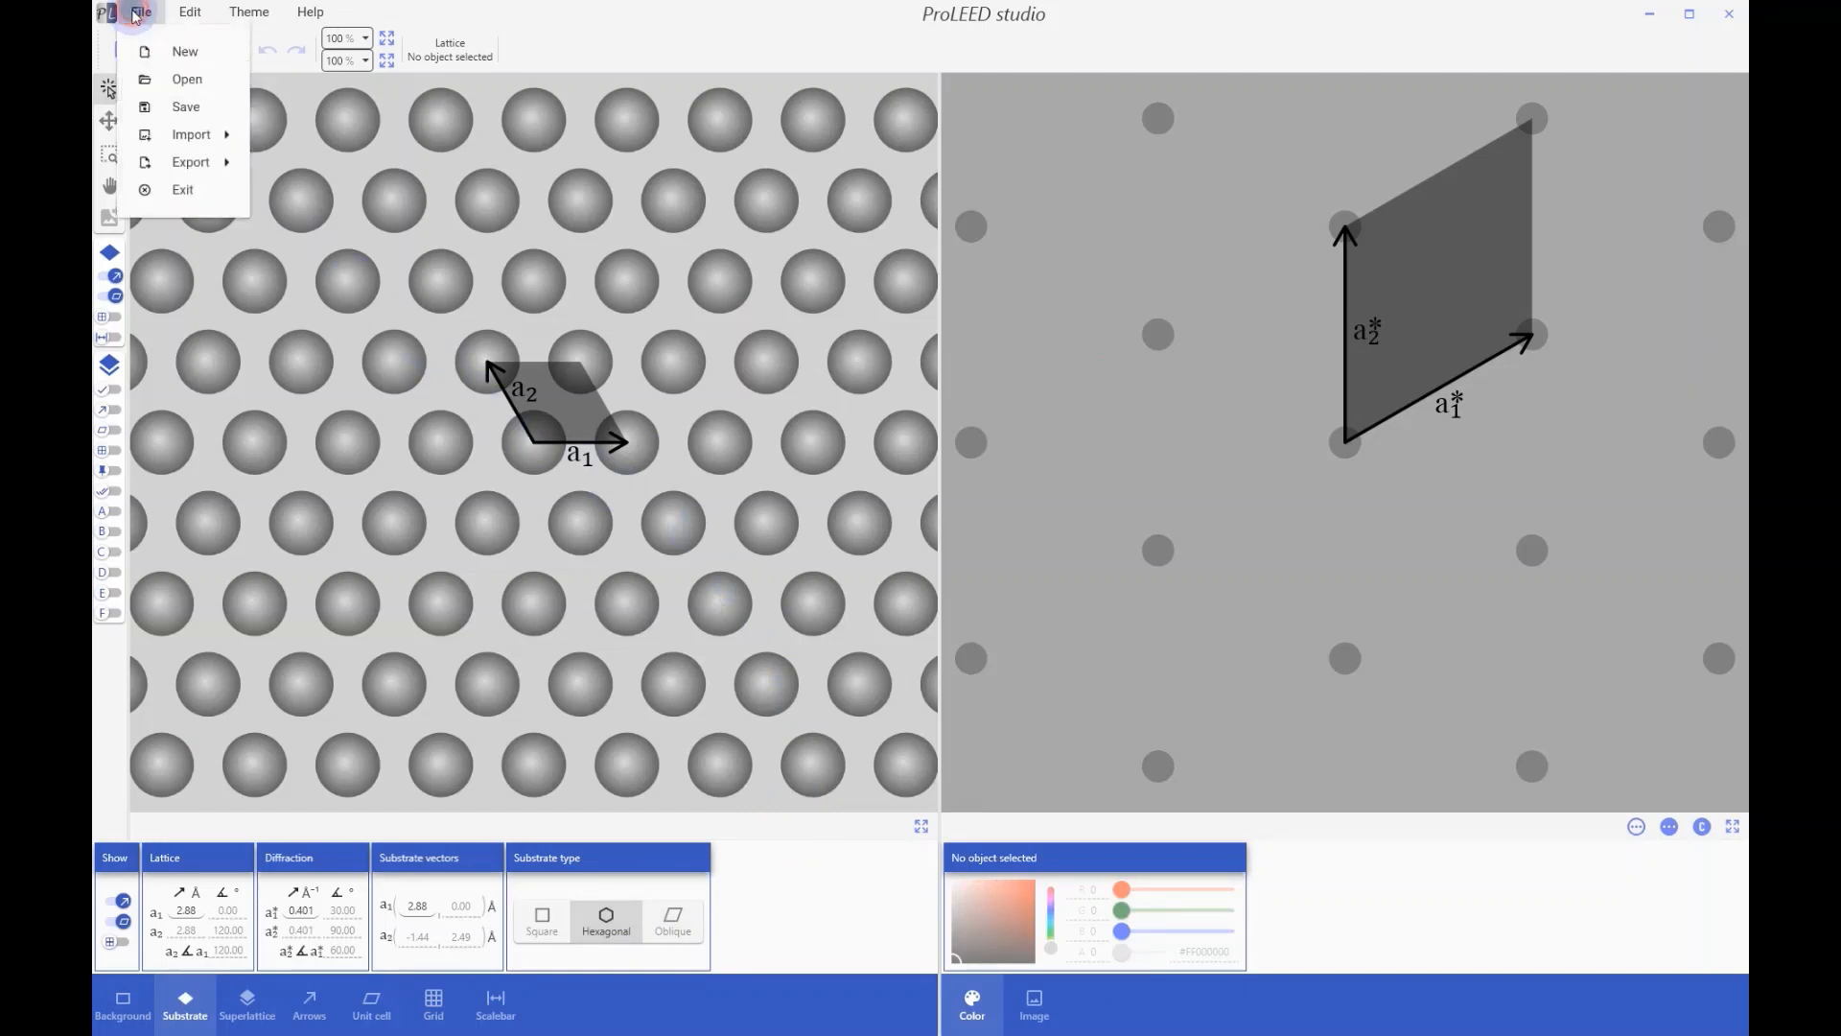
pyautogui.click(166, 84)
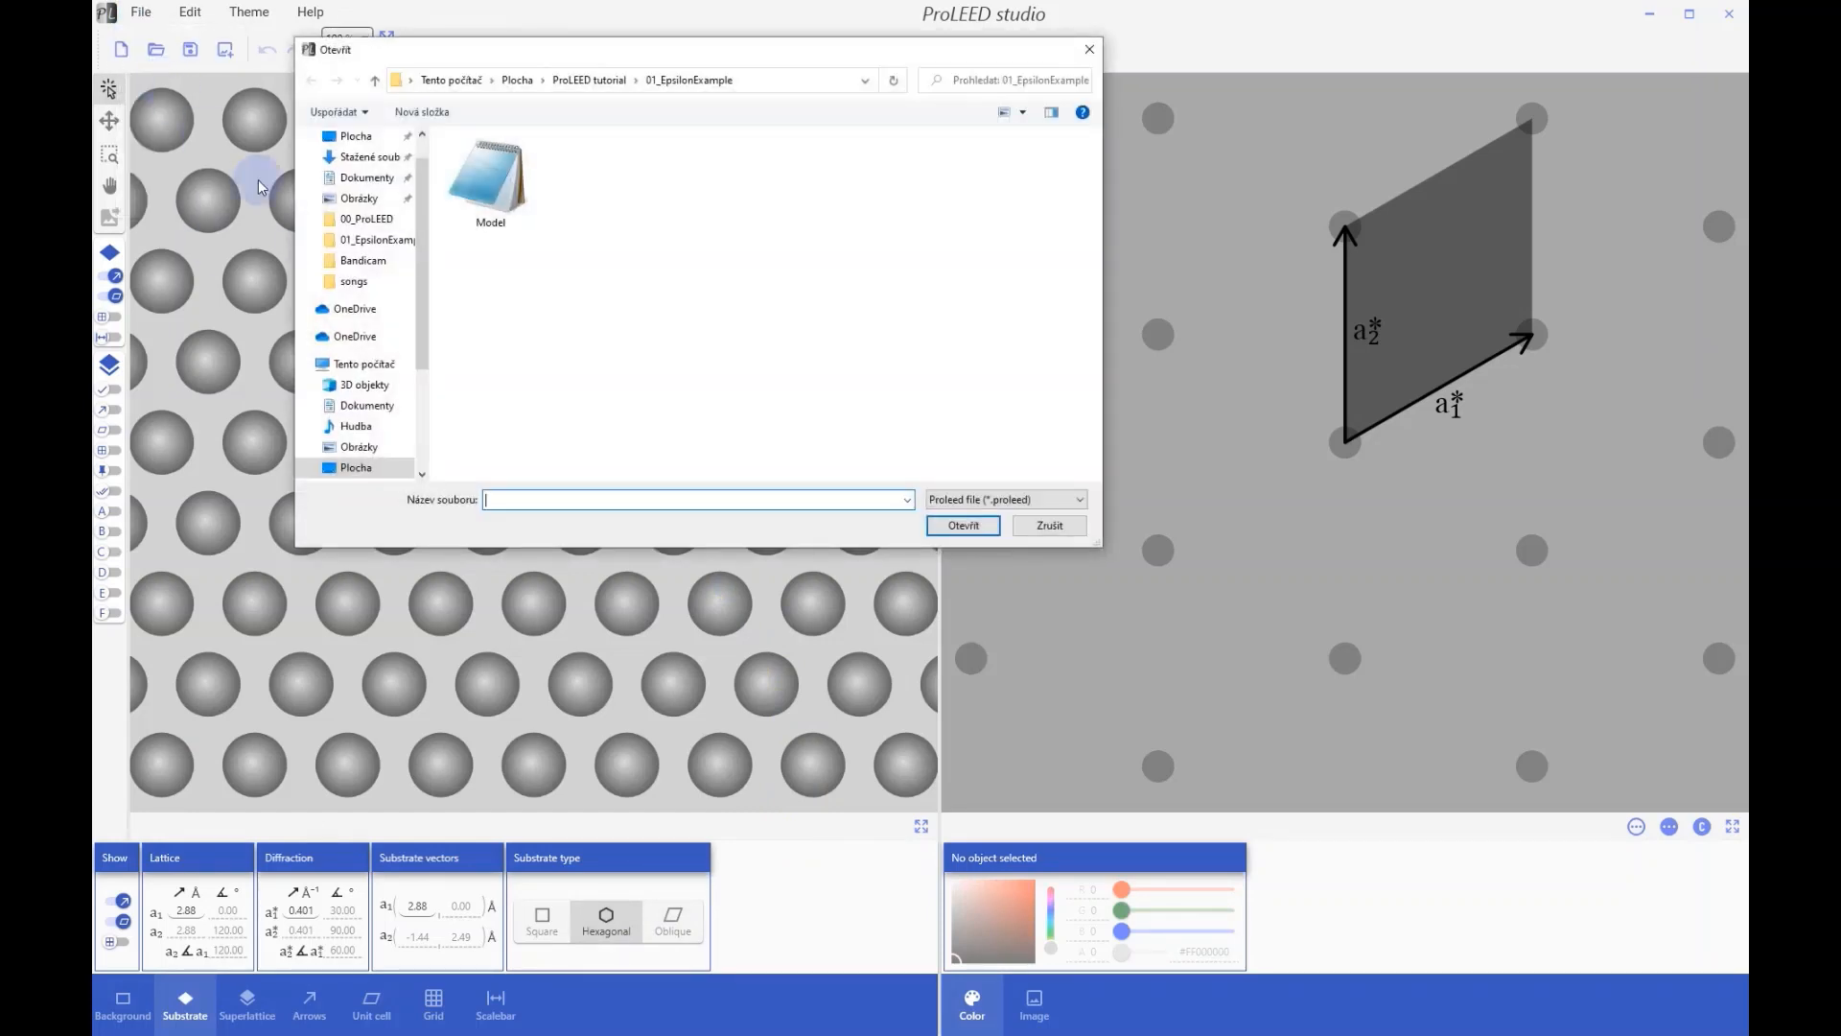
pyautogui.click(509, 179)
pyautogui.doubleClick(509, 180)
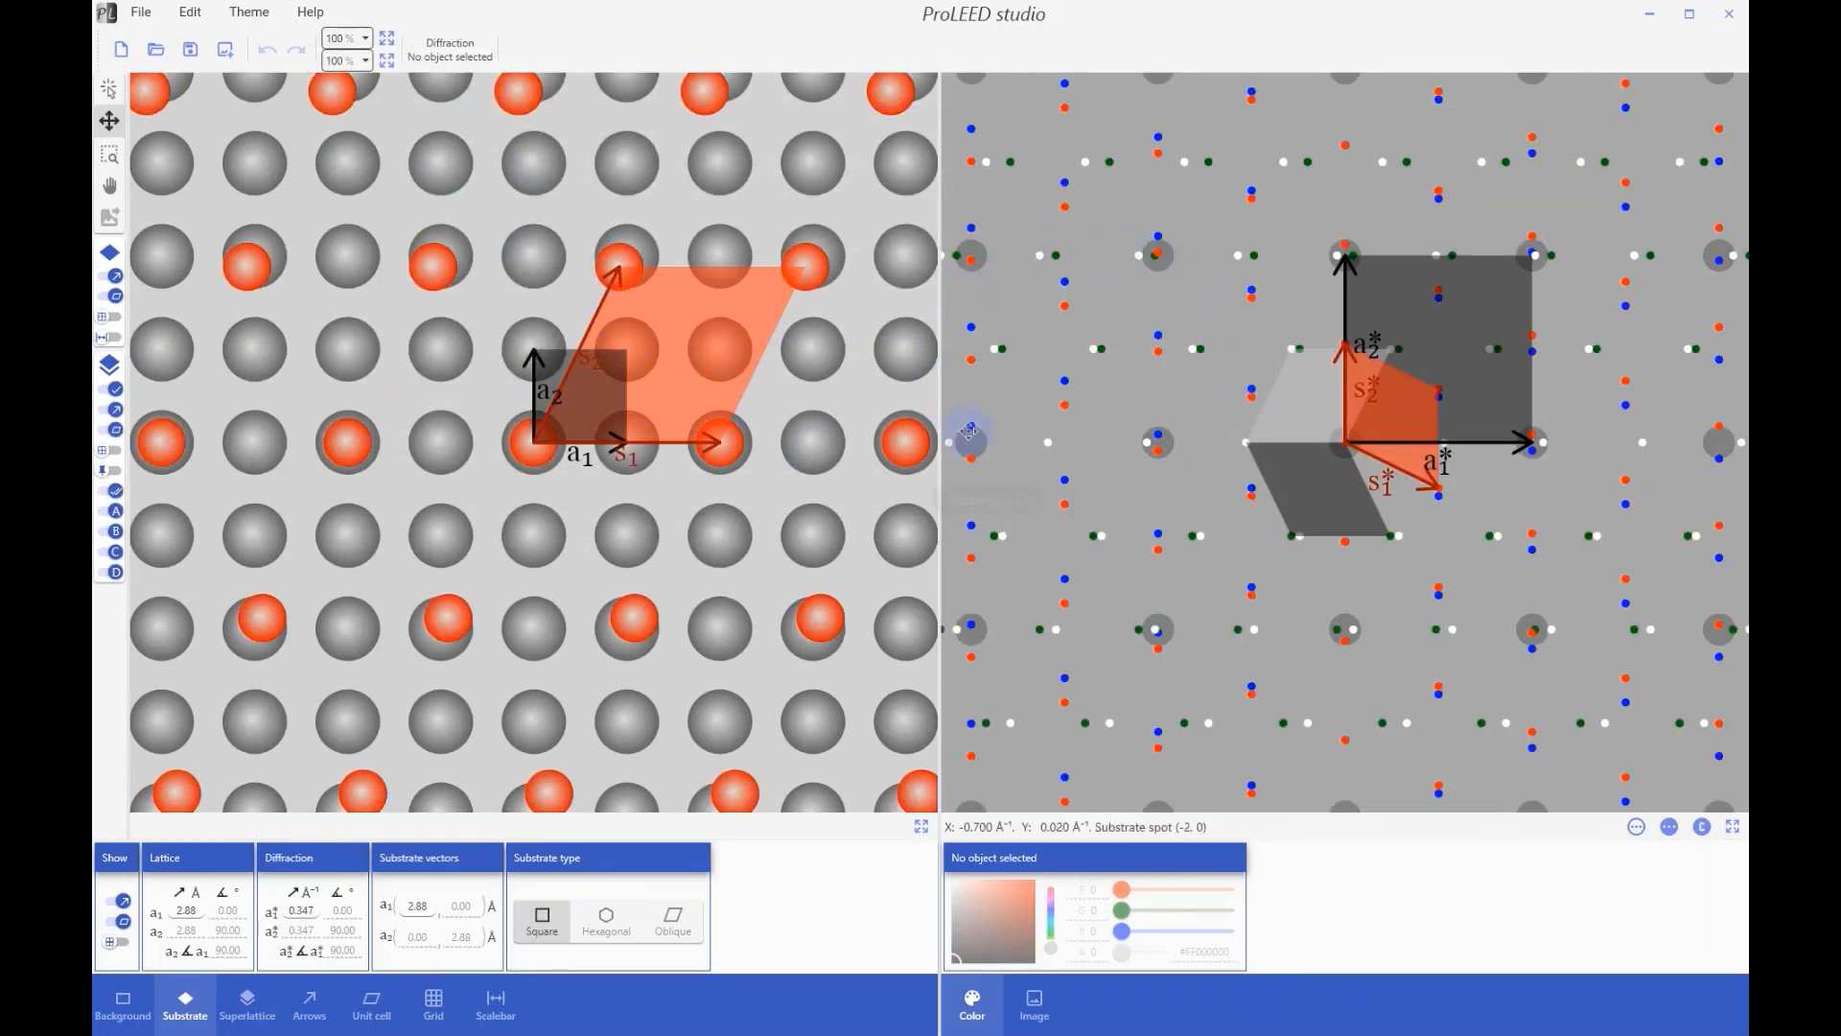
pyautogui.click(121, 61)
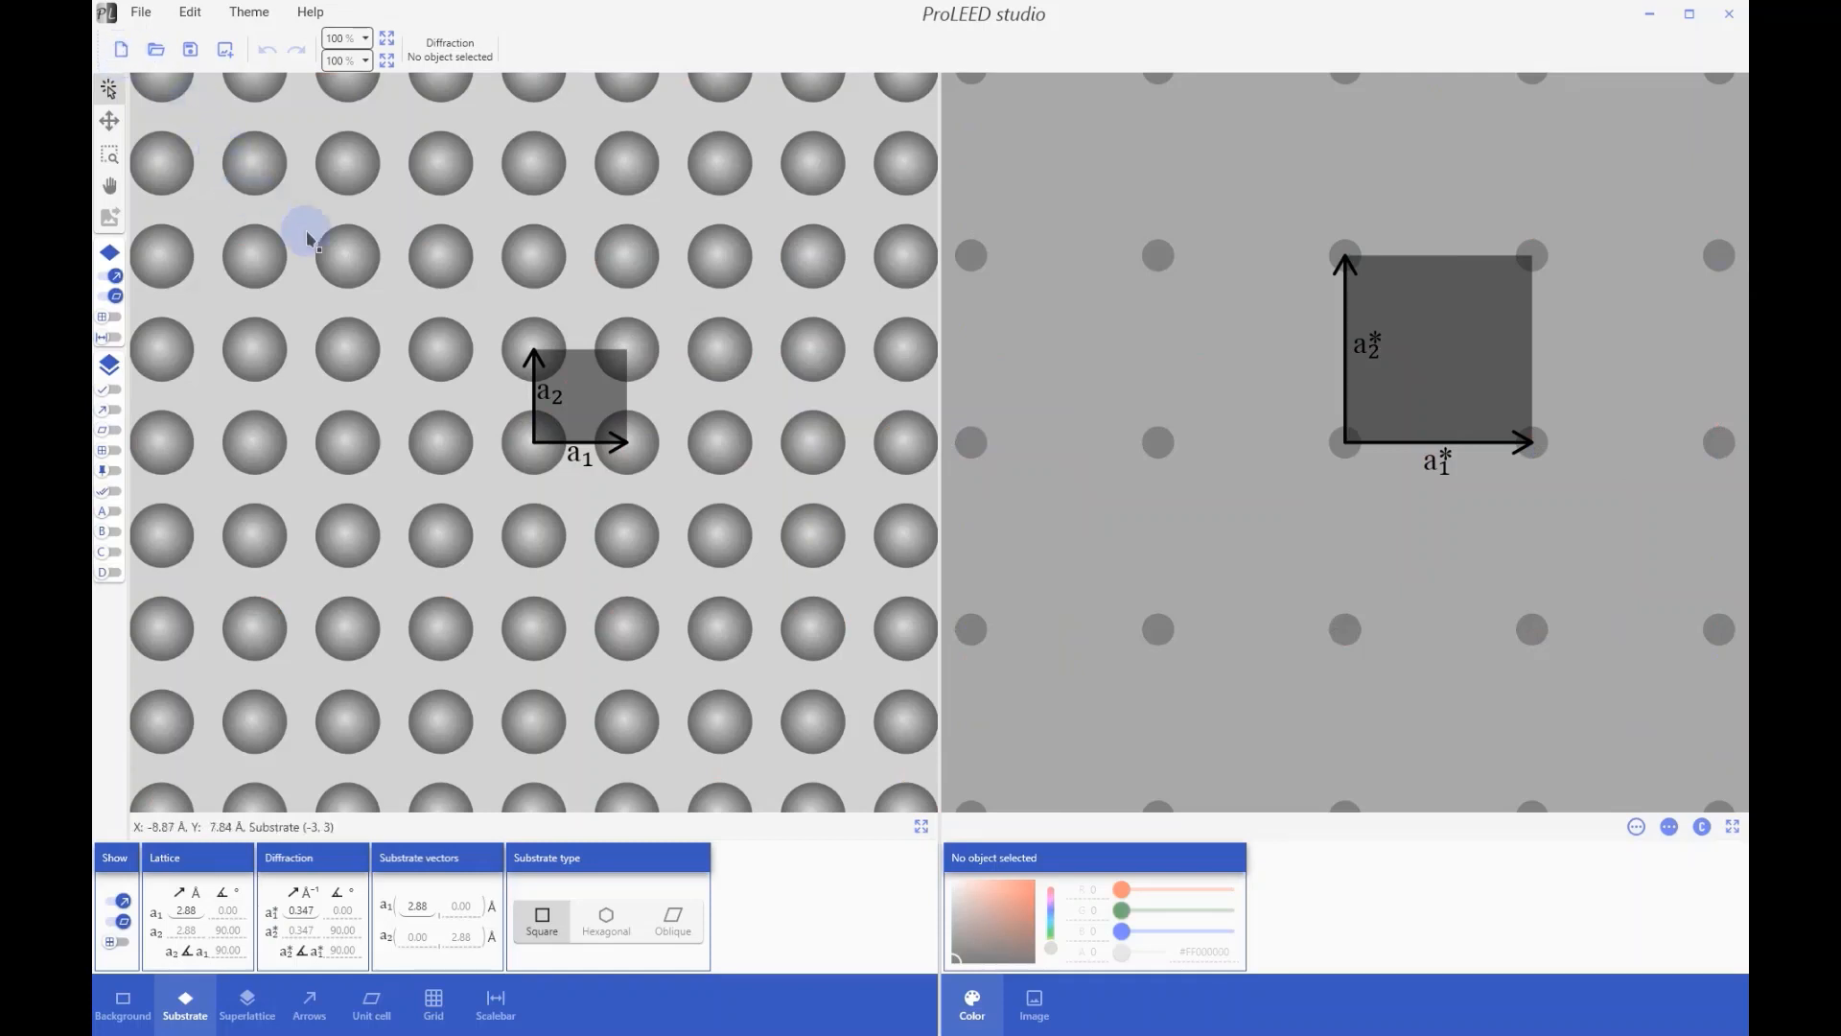
# Step: Check the width and unit options for exporting the real-space view to SVG, and cancel the export
pyautogui.click(142, 21)
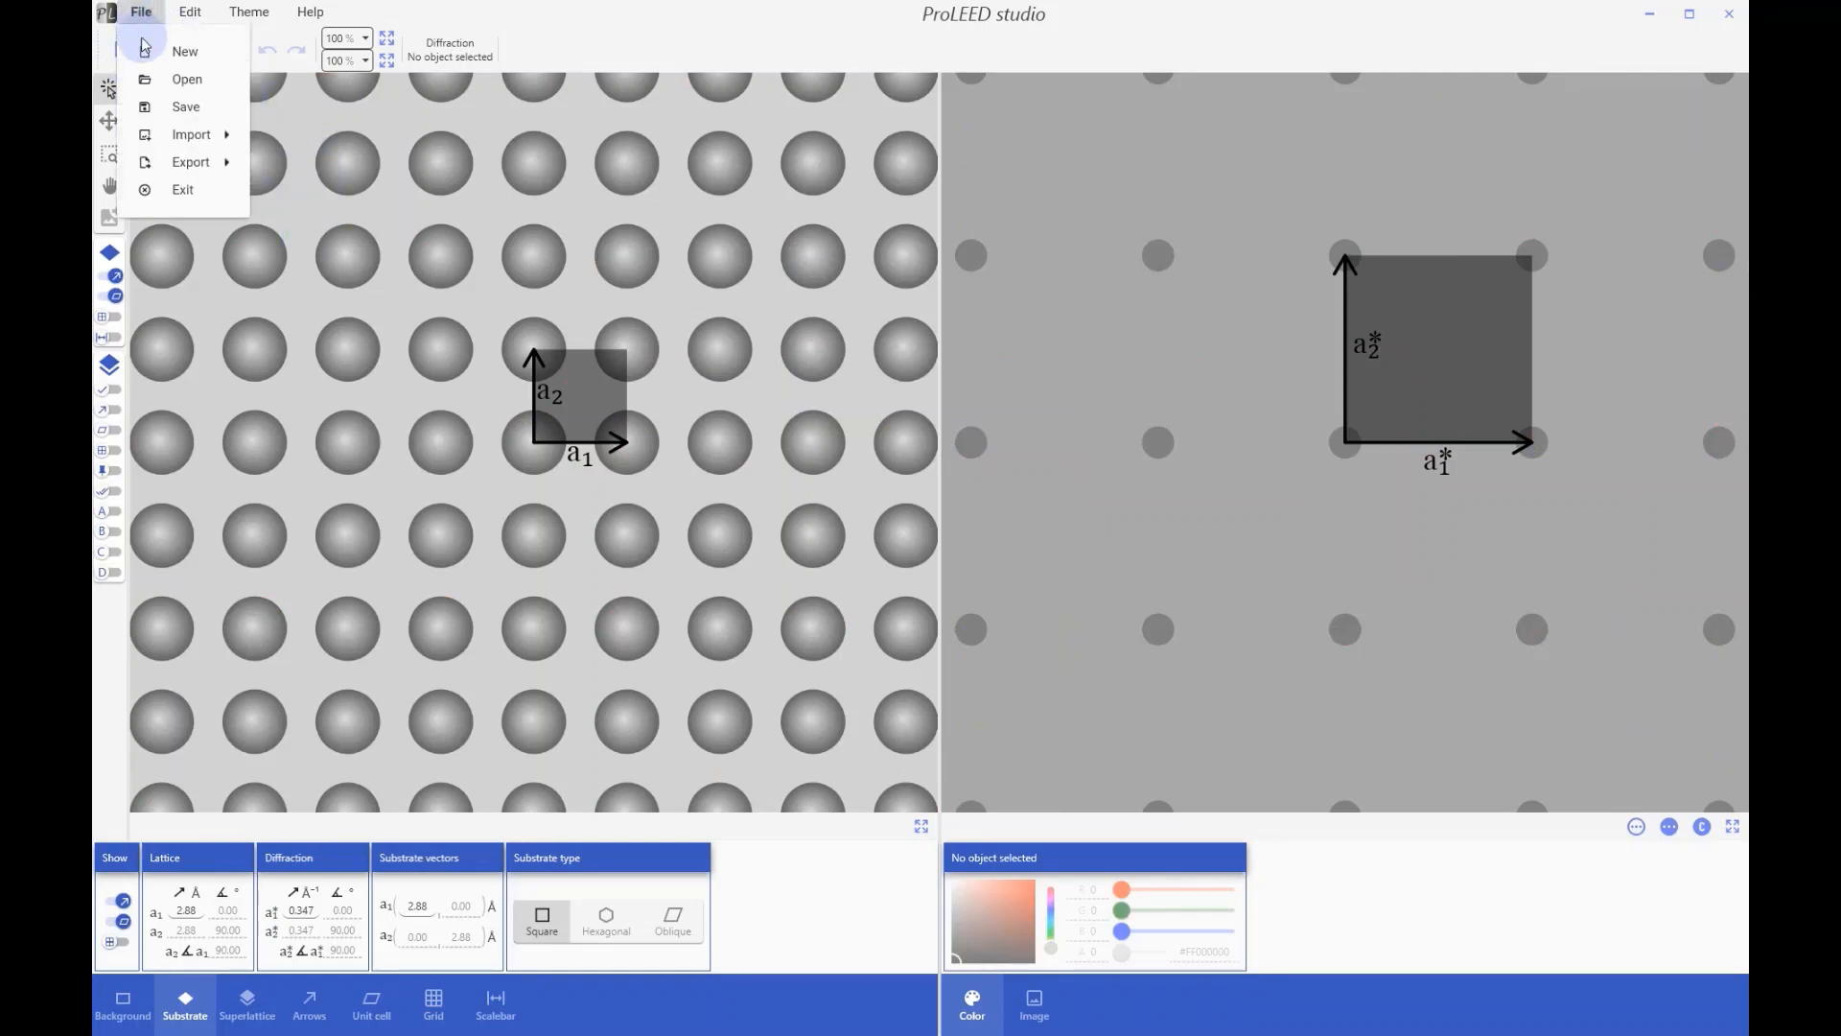
pyautogui.click(174, 163)
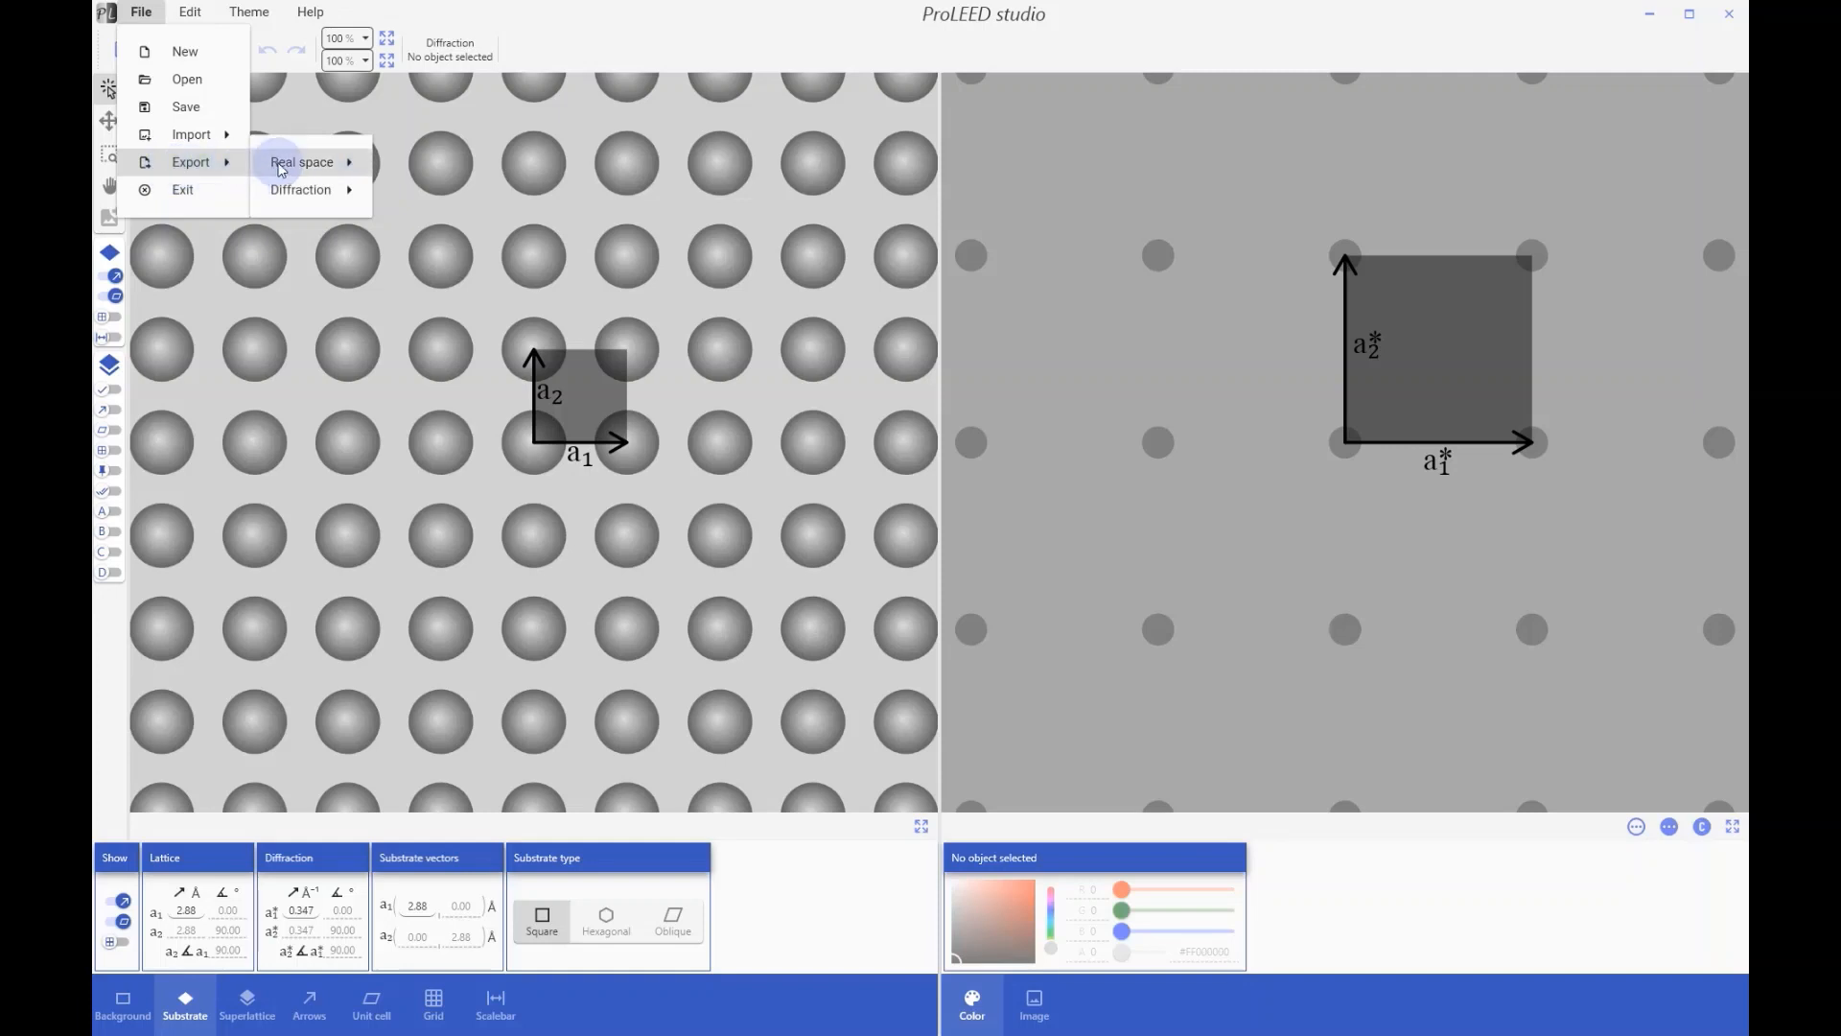
pyautogui.click(289, 191)
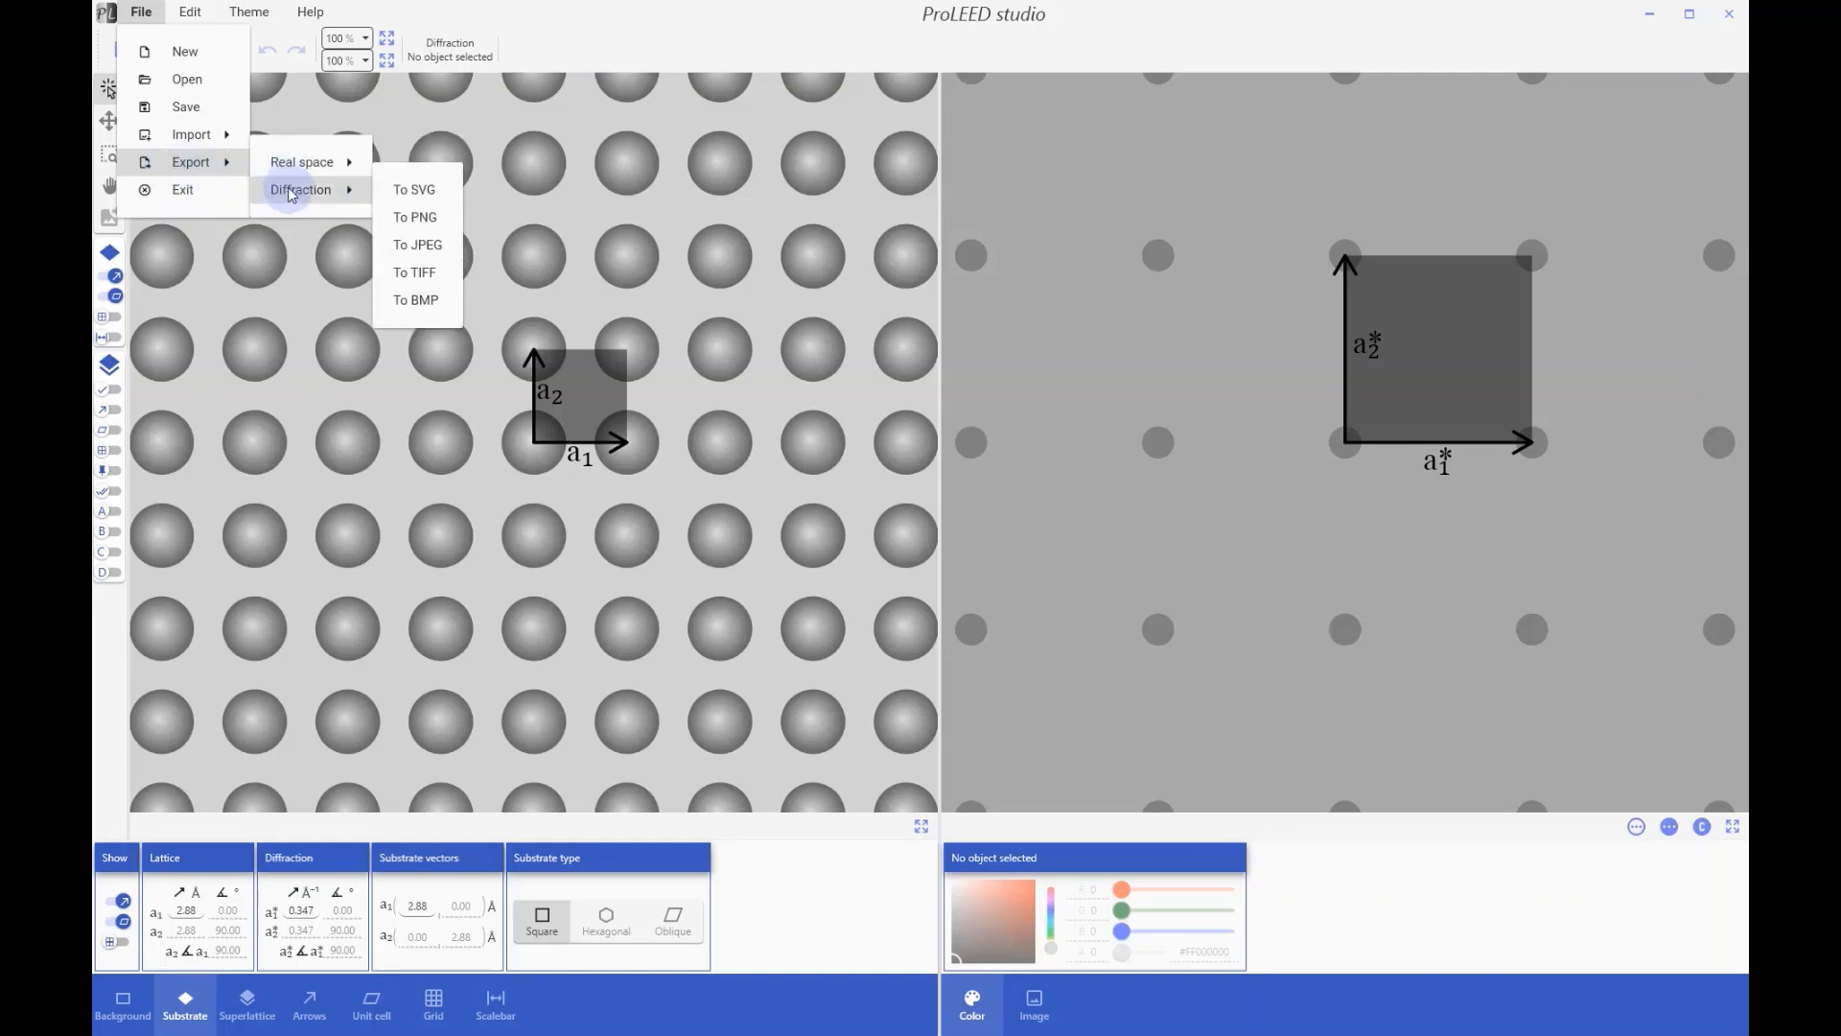
pyautogui.click(300, 162)
pyautogui.click(419, 165)
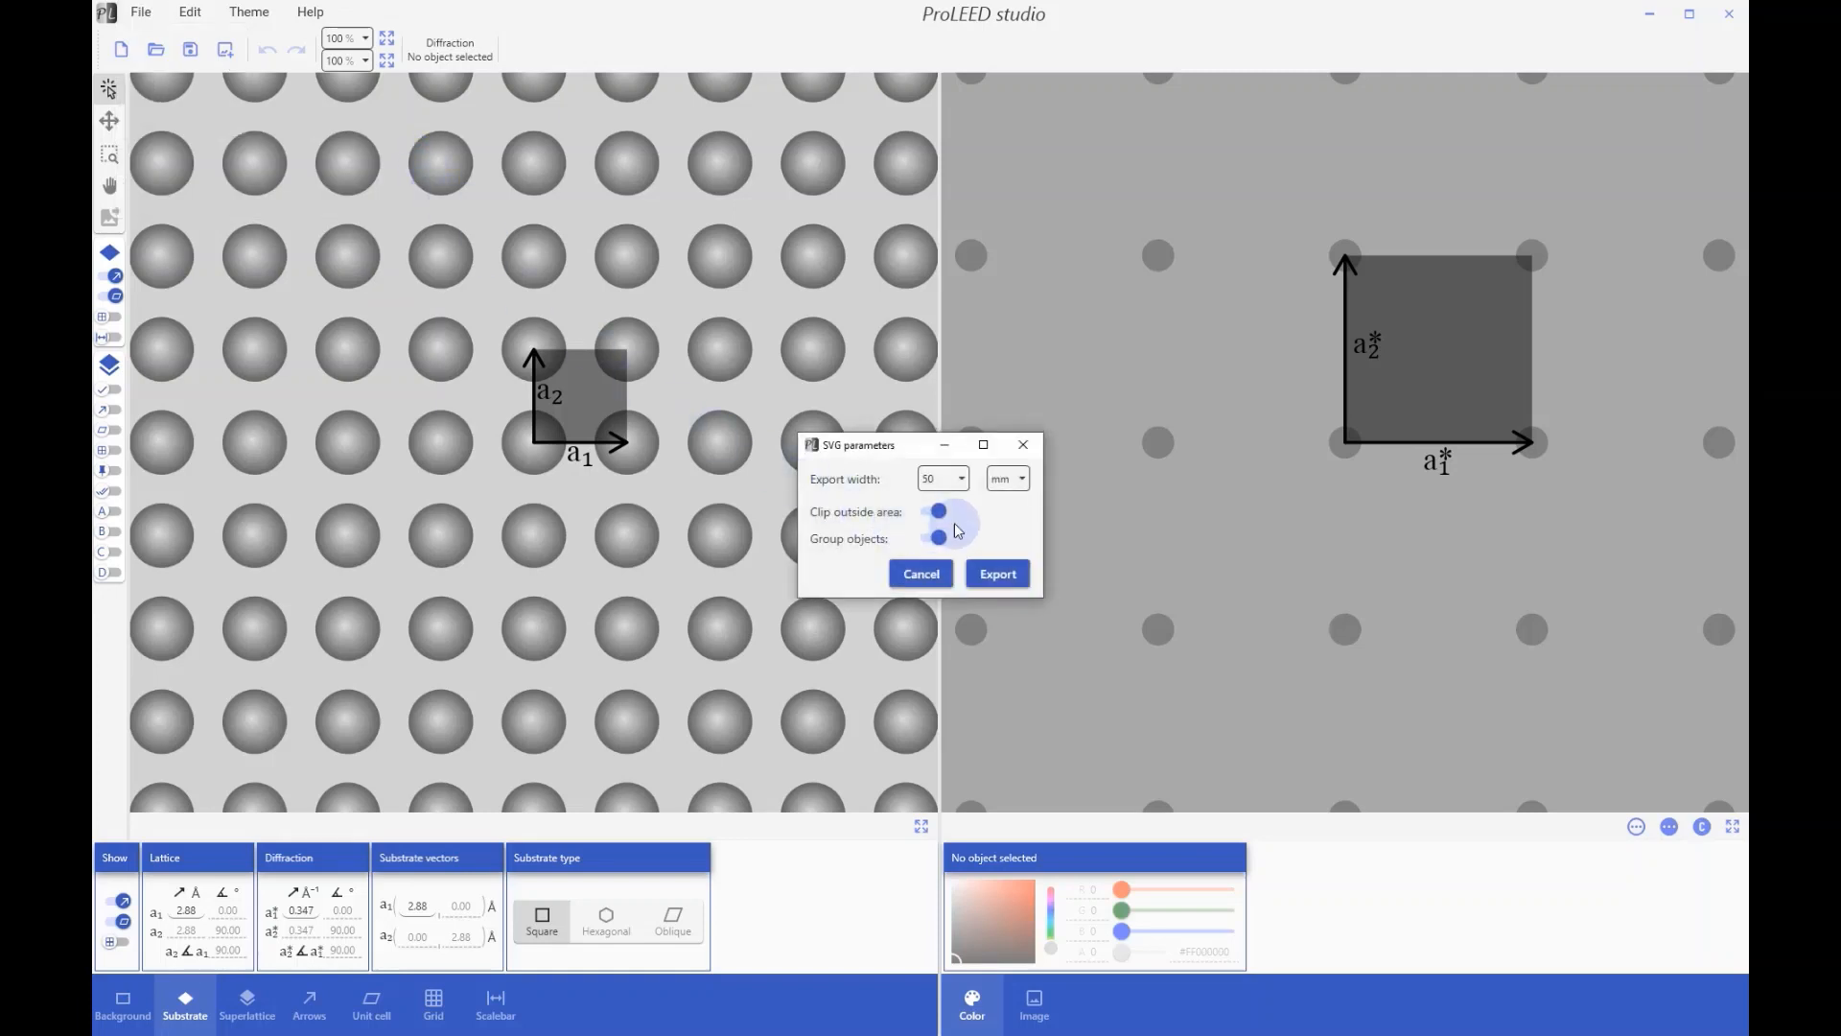
pyautogui.click(963, 479)
pyautogui.click(964, 478)
pyautogui.click(1023, 479)
pyautogui.click(1023, 479)
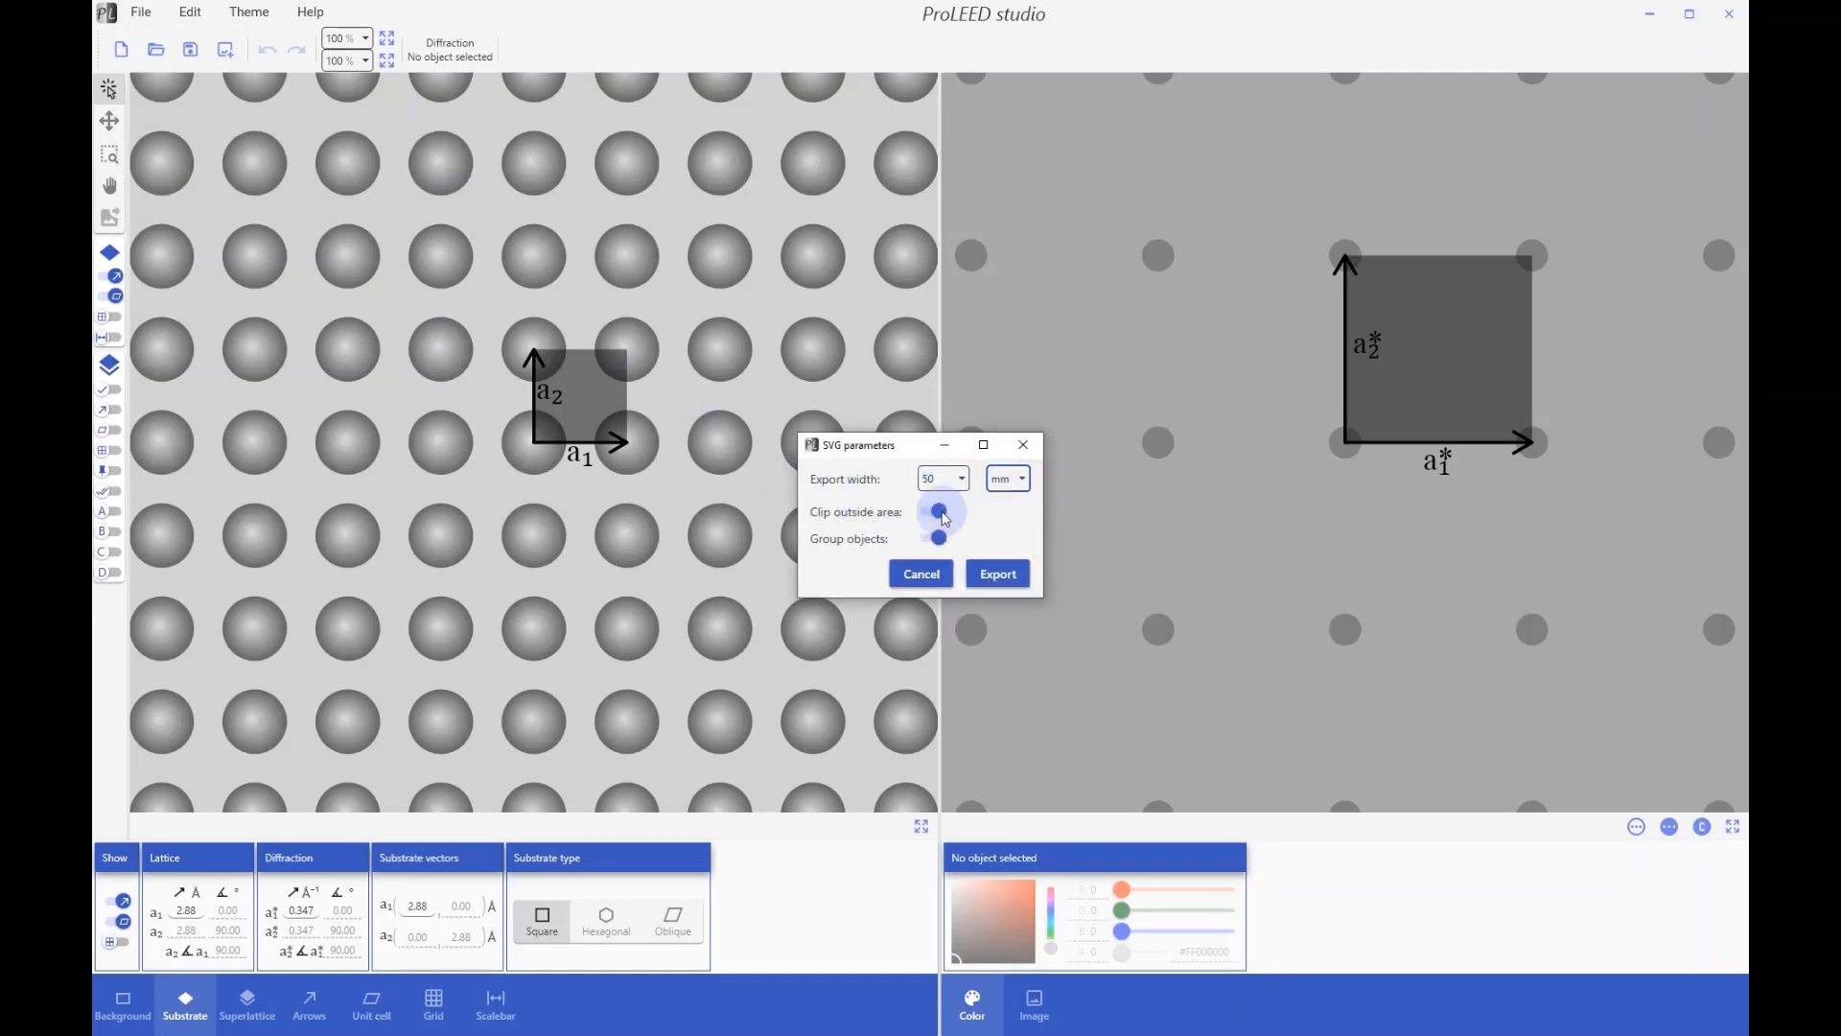
pyautogui.click(916, 581)
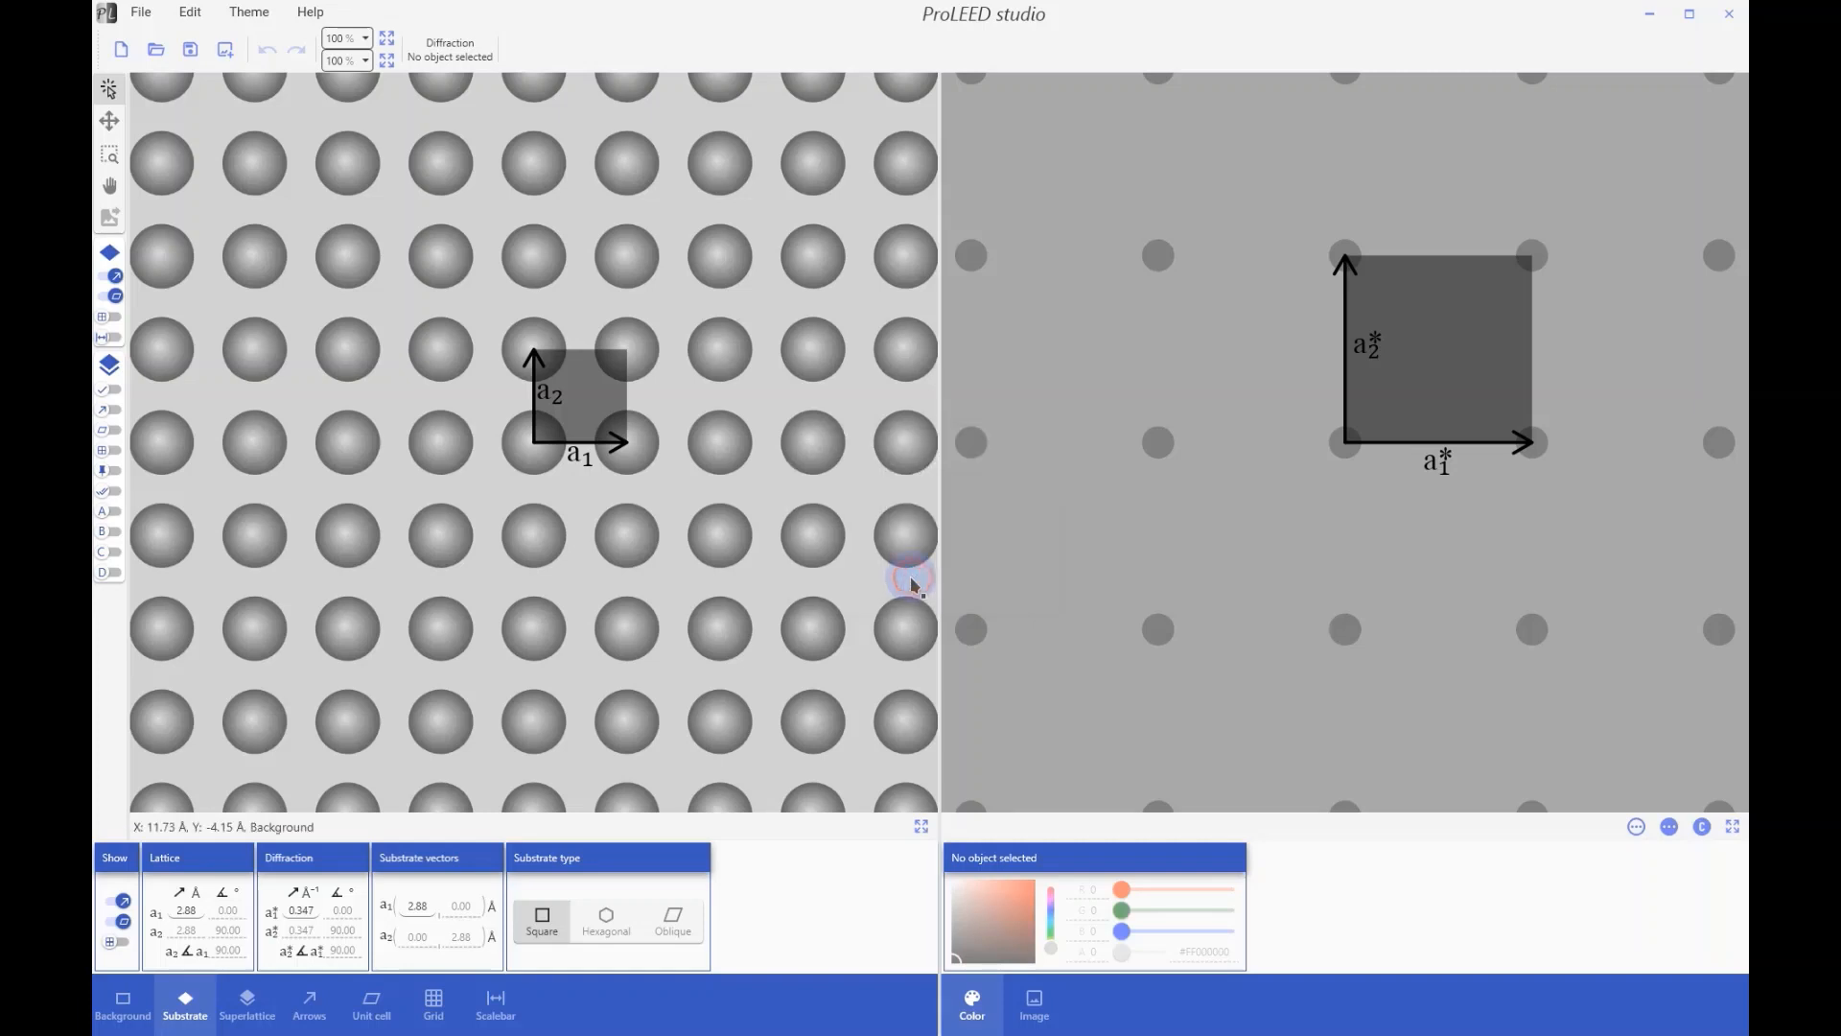
# Step: Check the unit and DPI options for exporting the real-space view to BMP, and close them without exporting
pyautogui.click(142, 13)
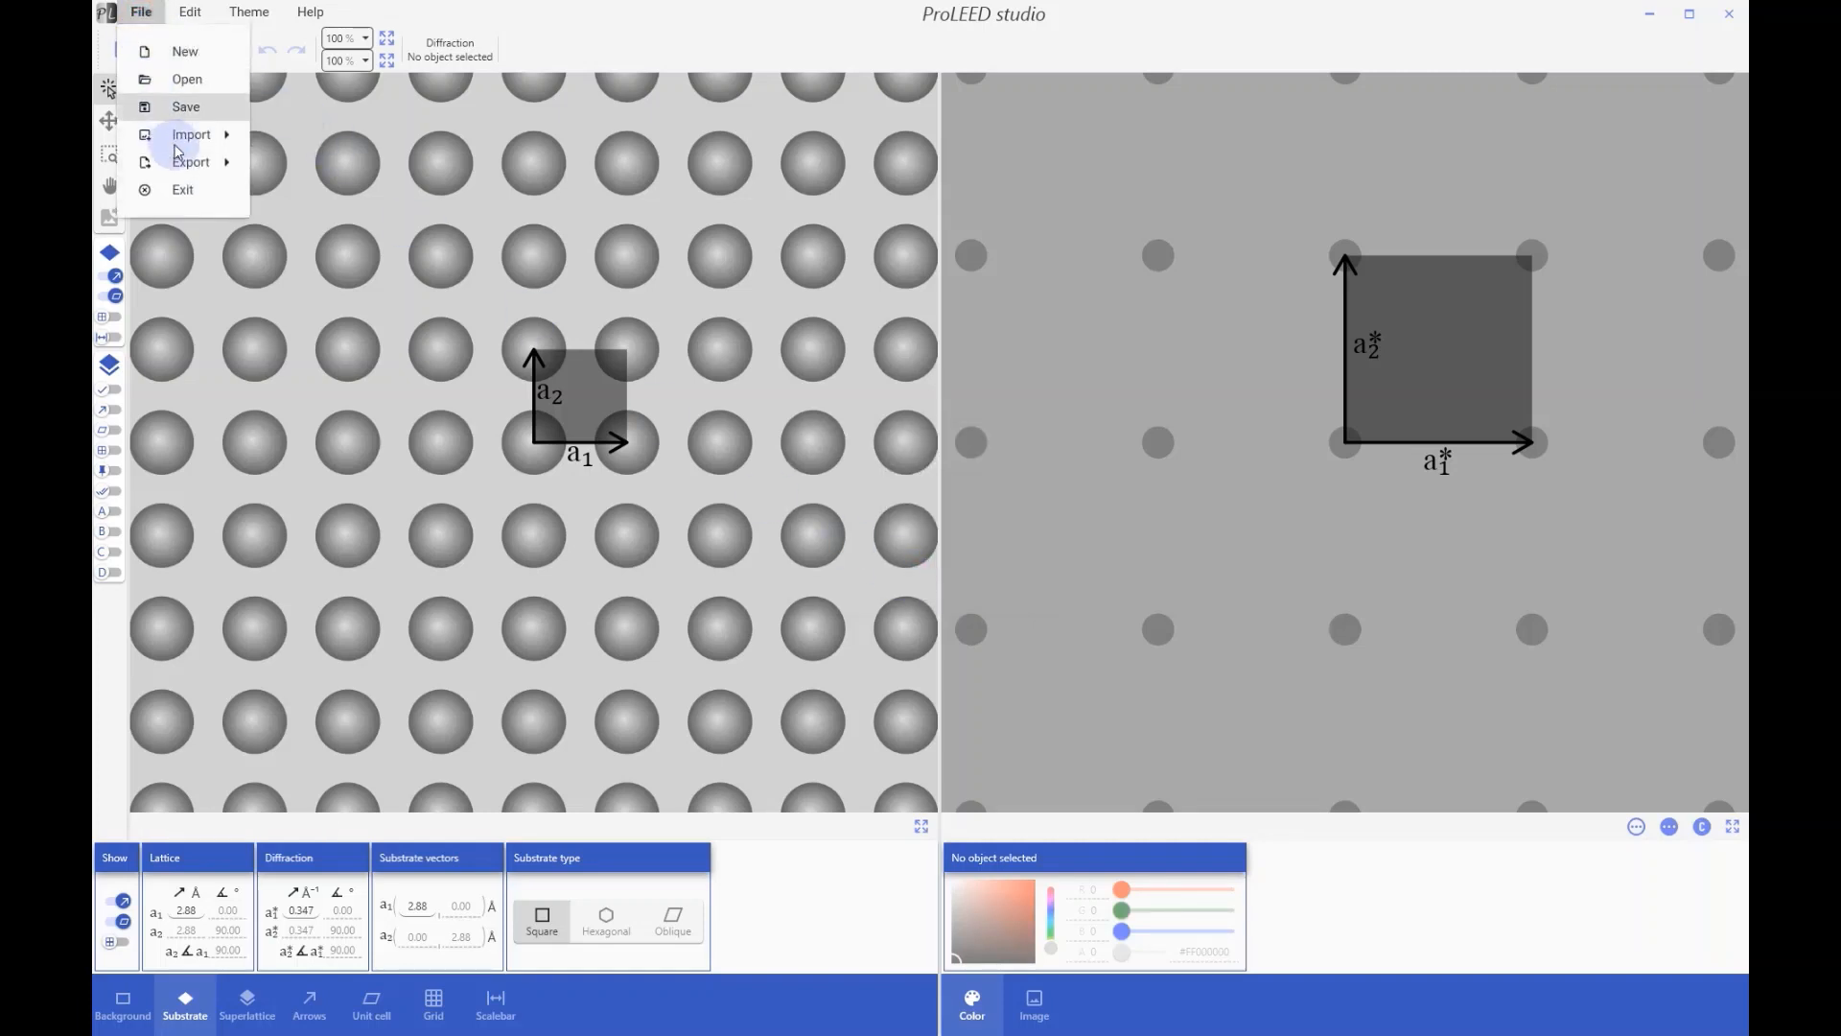
pyautogui.moveTo(192, 162)
pyautogui.click(291, 169)
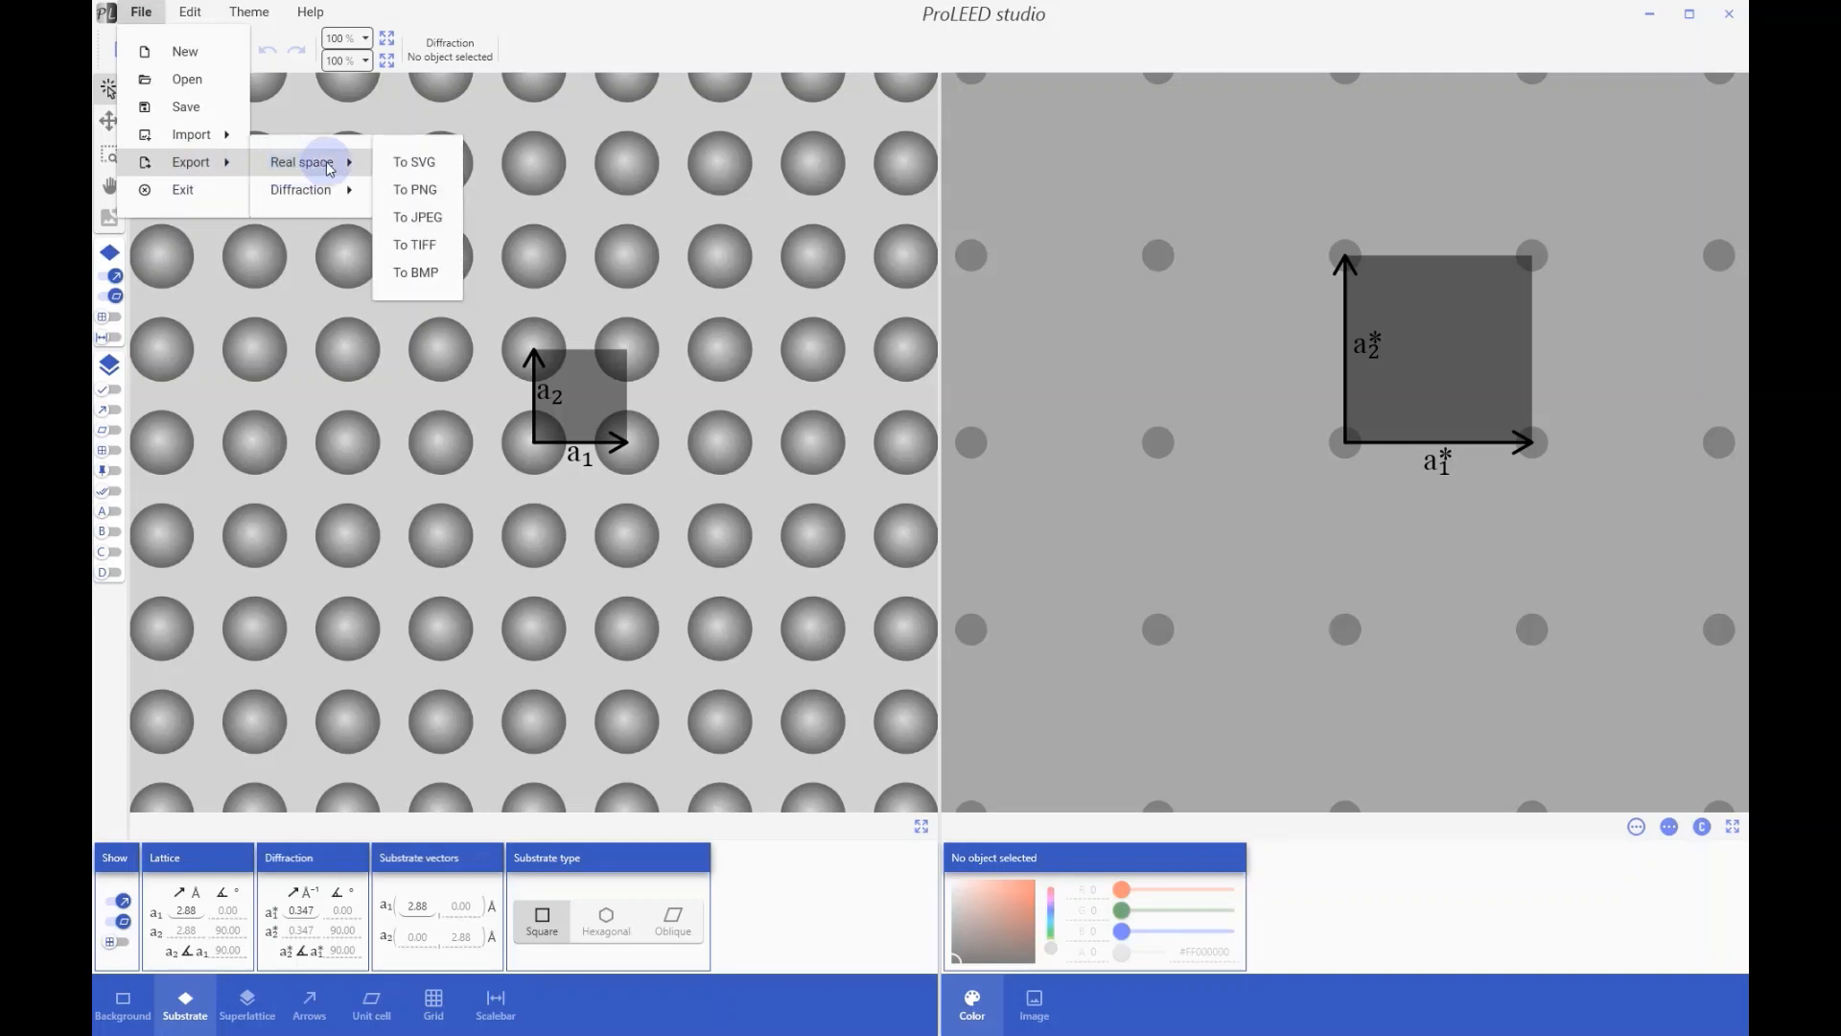
pyautogui.click(419, 228)
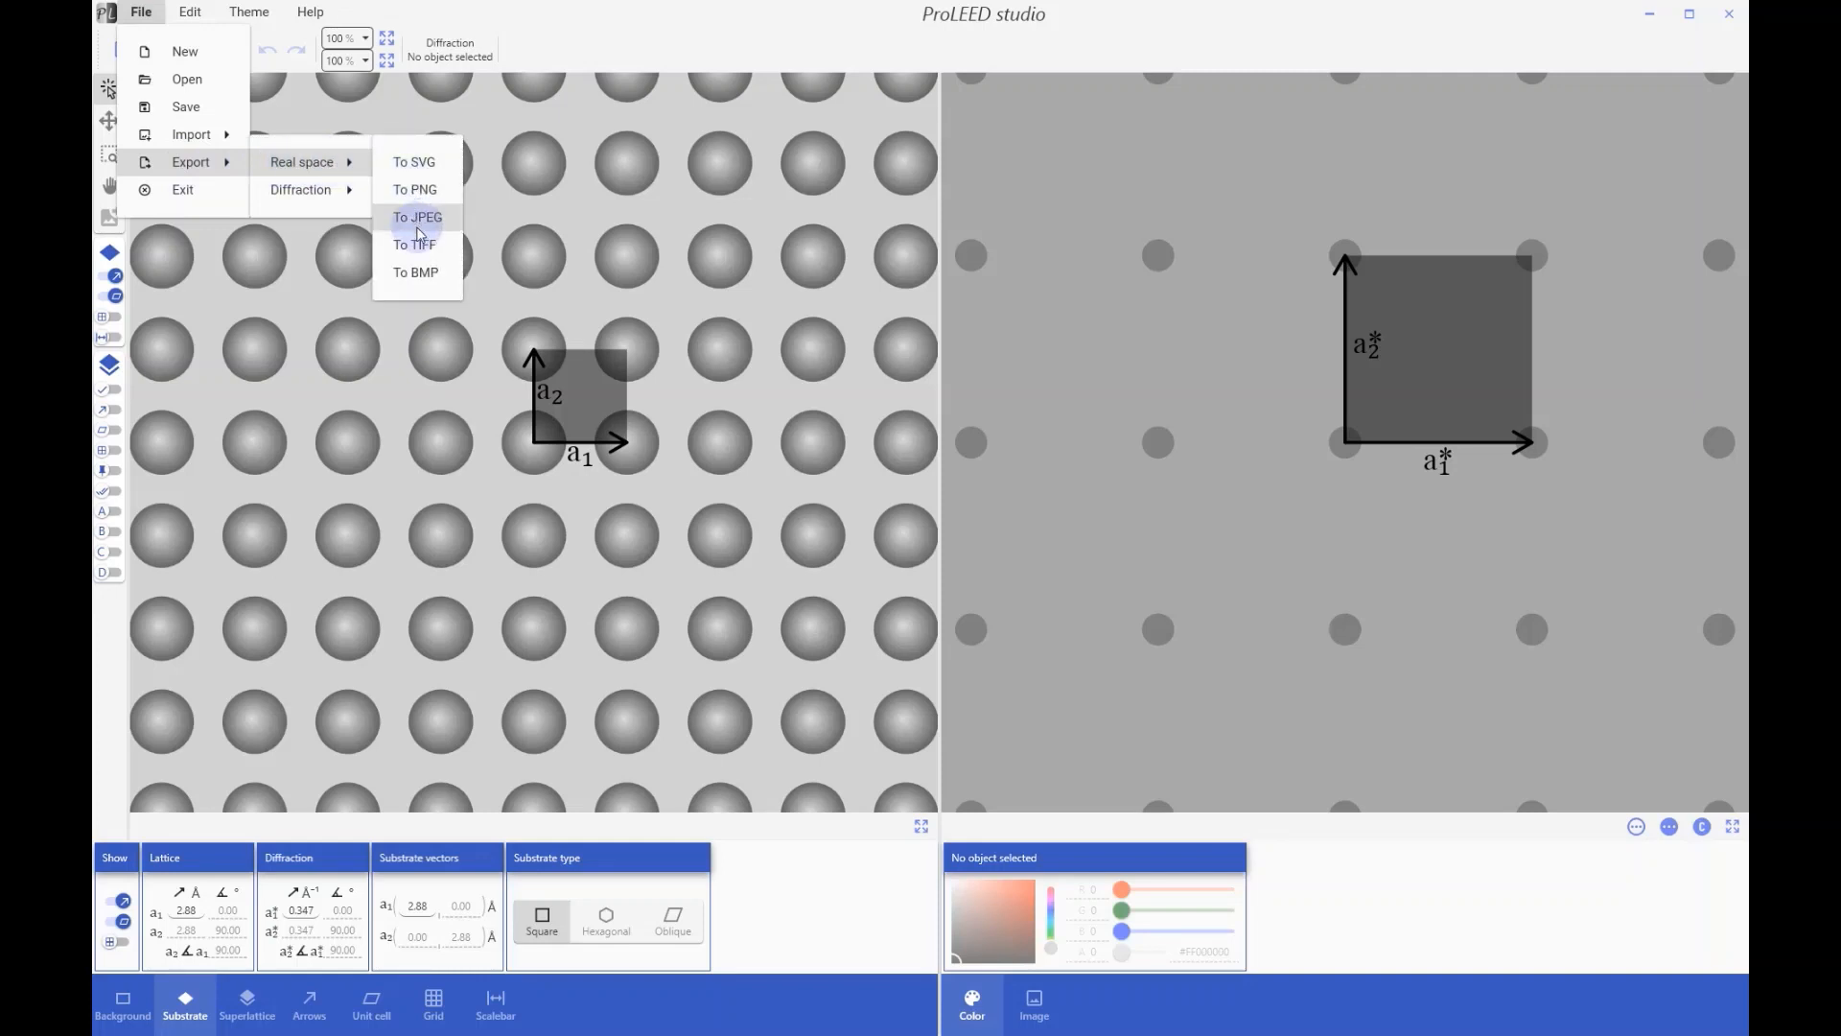
pyautogui.click(425, 275)
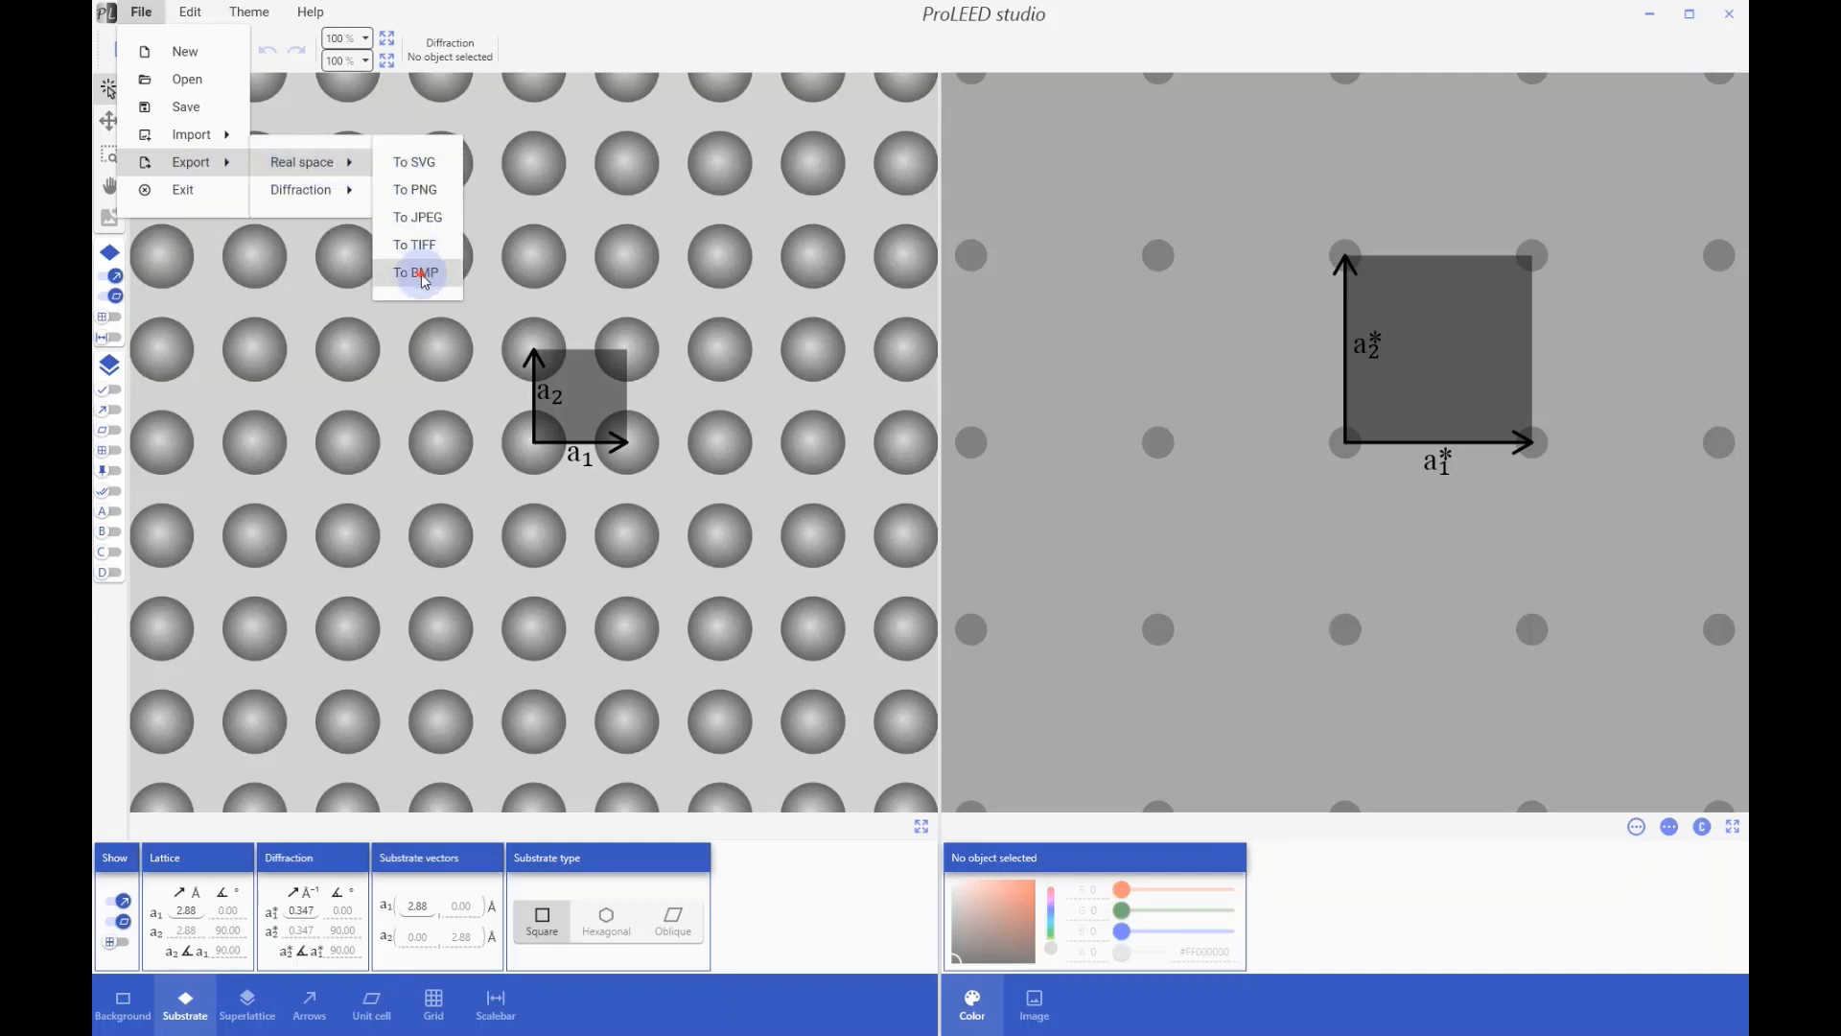
pyautogui.click(470, 235)
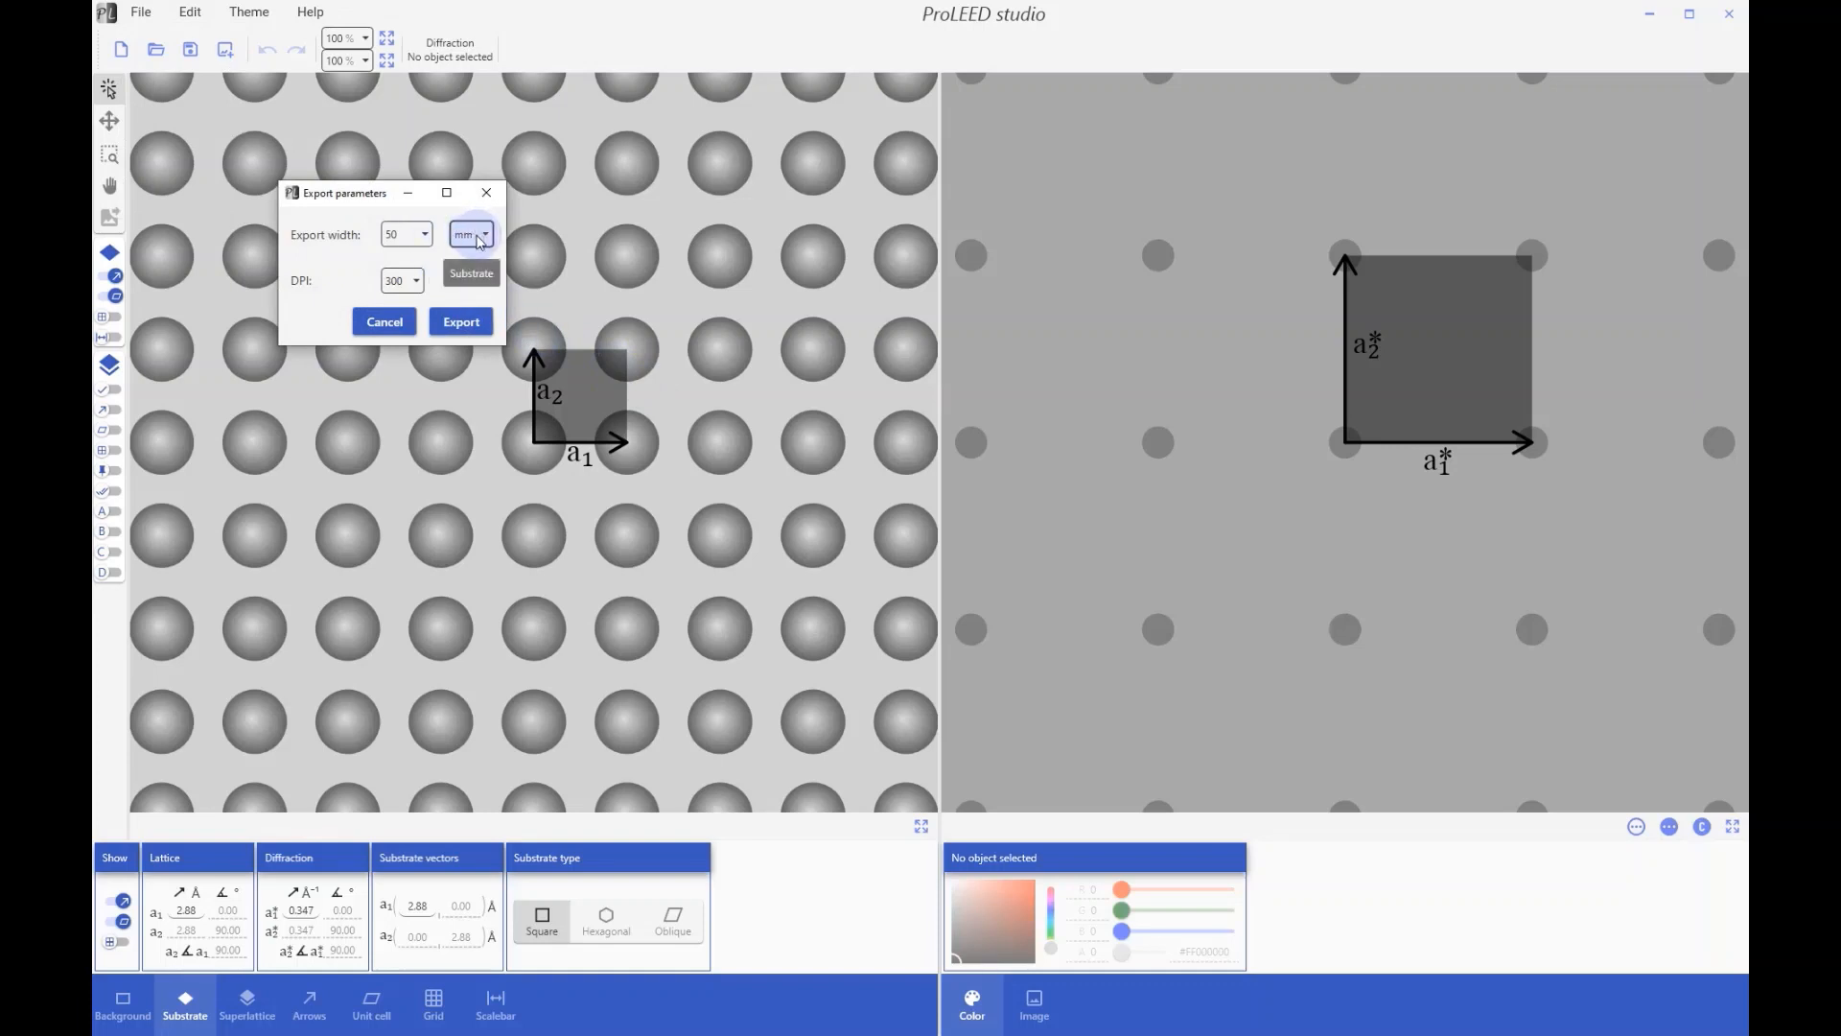
pyautogui.click(416, 282)
pyautogui.click(419, 290)
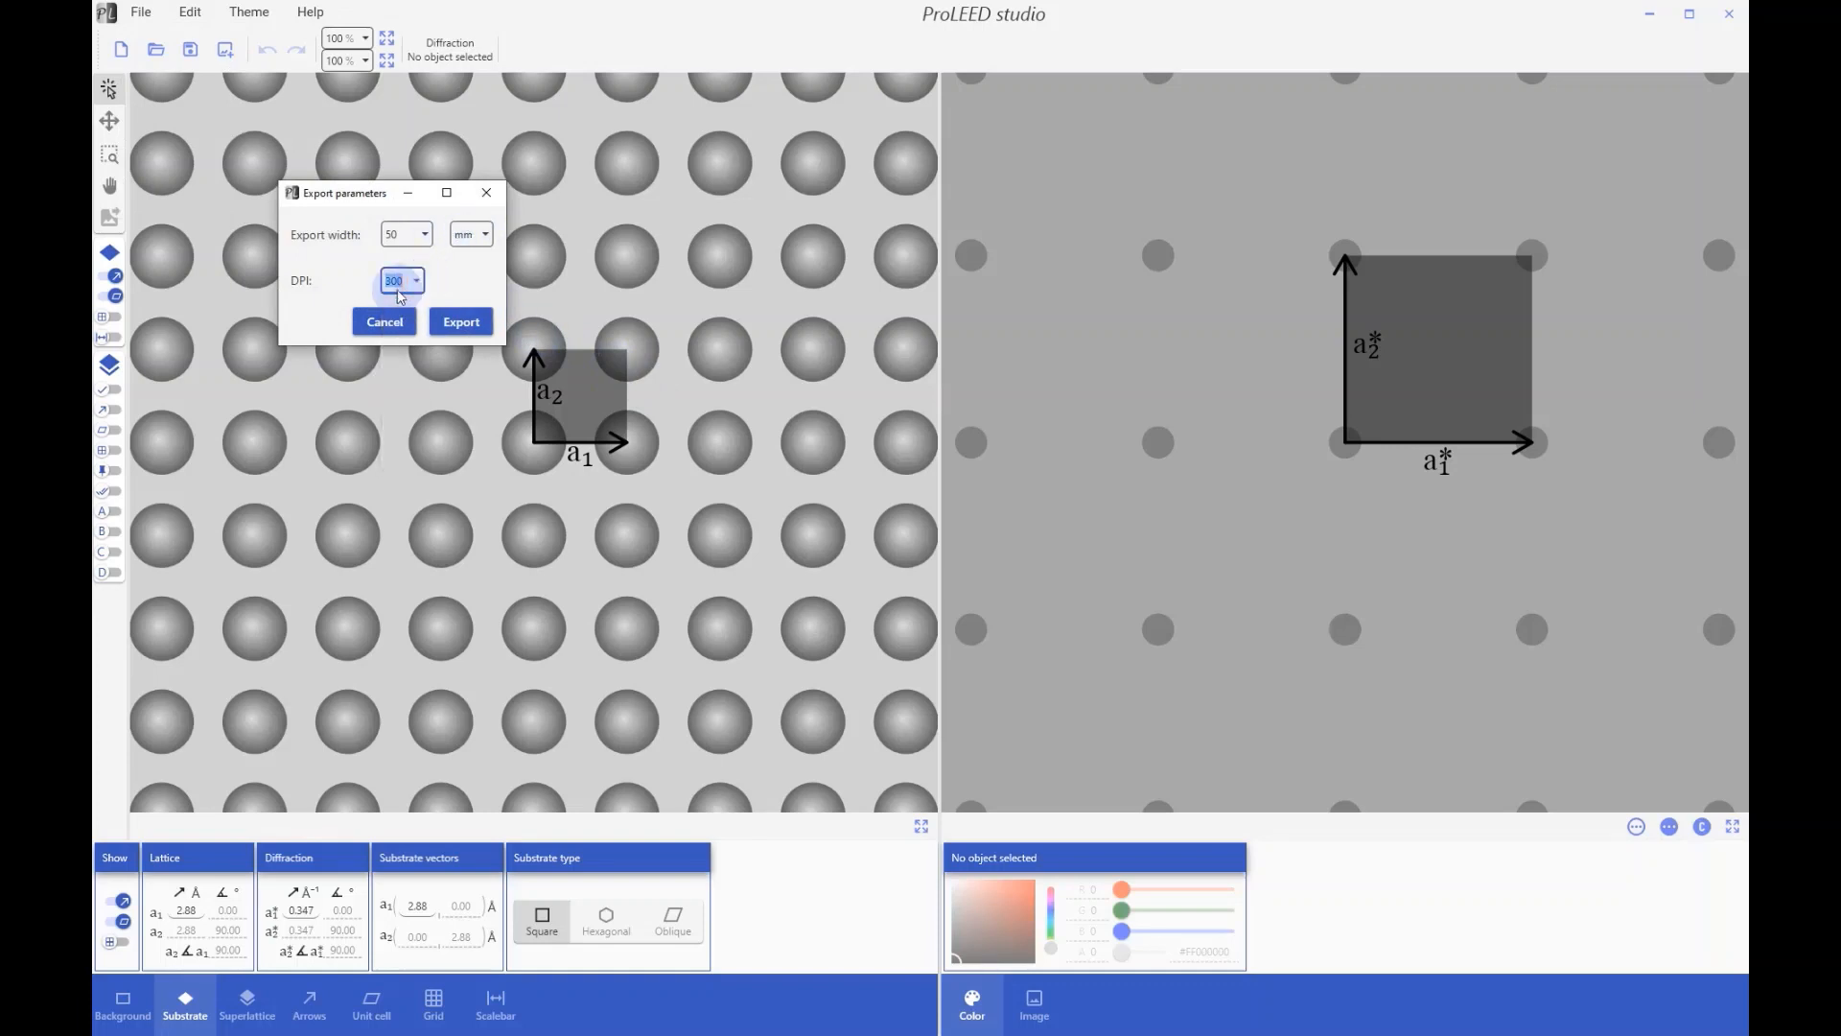
pyautogui.click(488, 198)
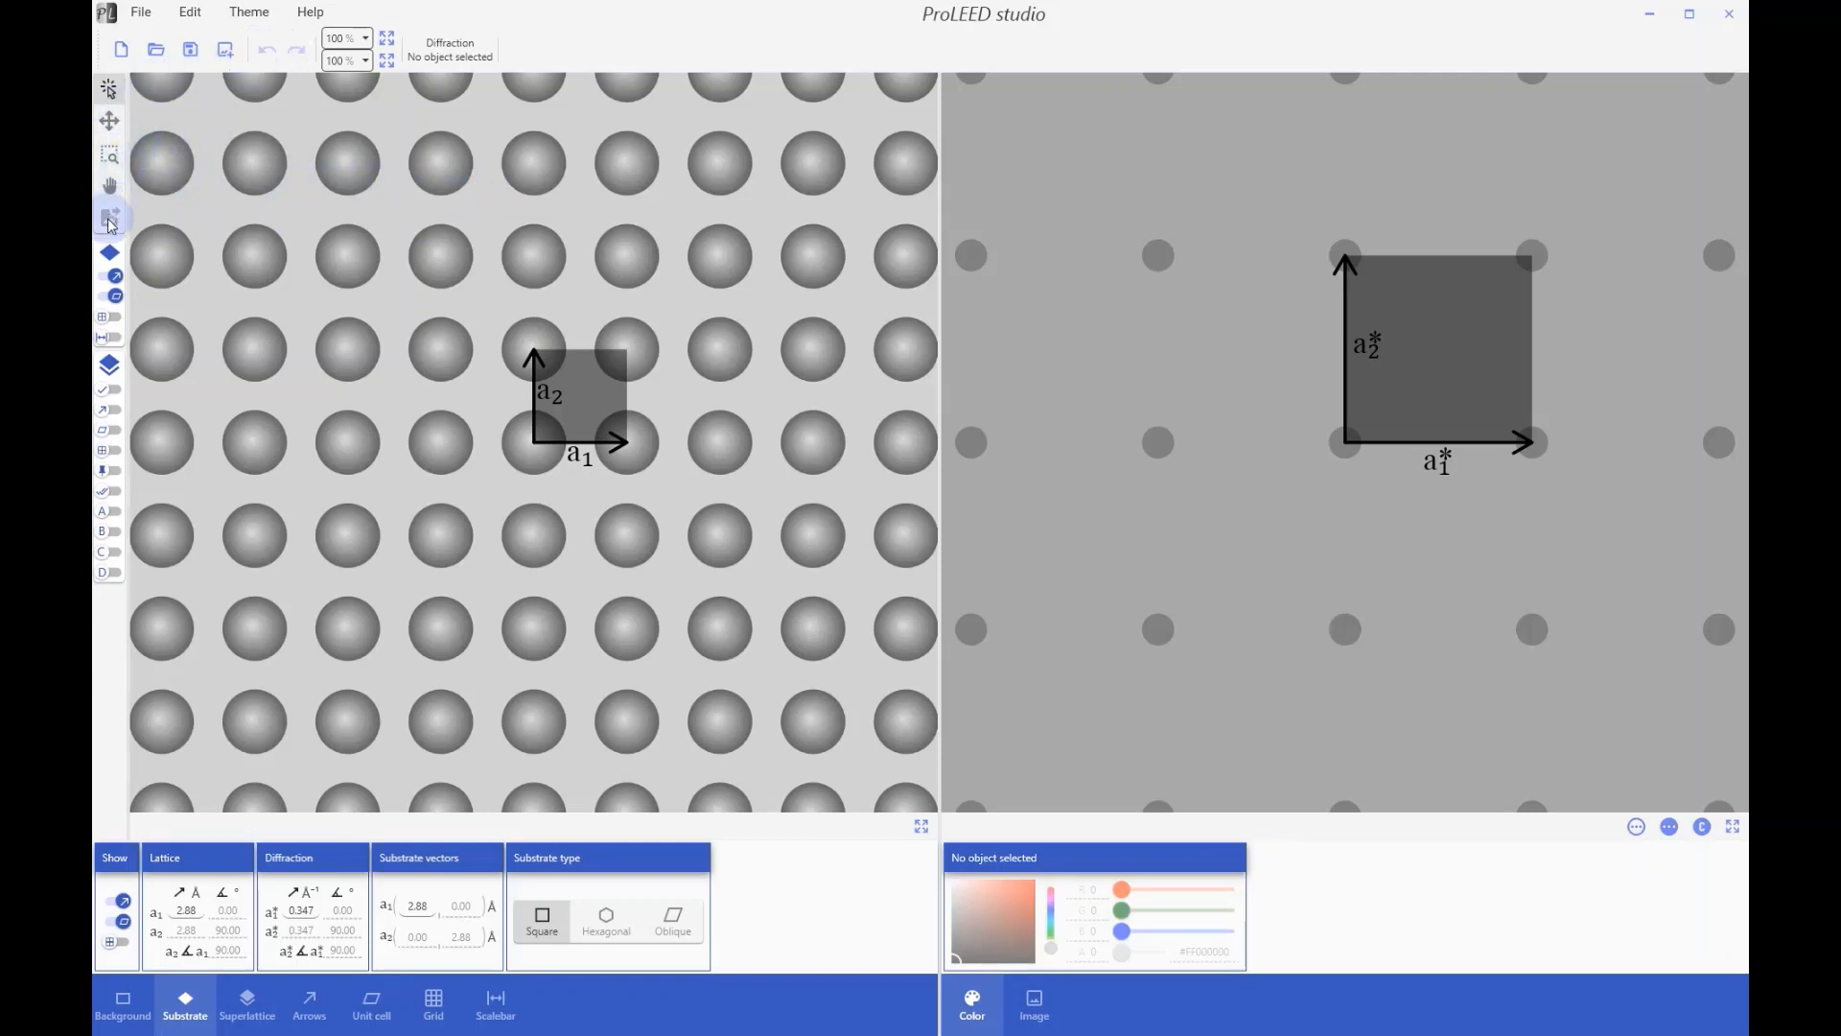
# Step: Enlarge the square substrate lattice to about 4.93 Å by moving substrate atom (-1, 1) outward, and undo the last move
pyautogui.click(109, 120)
pyautogui.moveTo(425, 345); pyautogui.dragTo(372, 283)
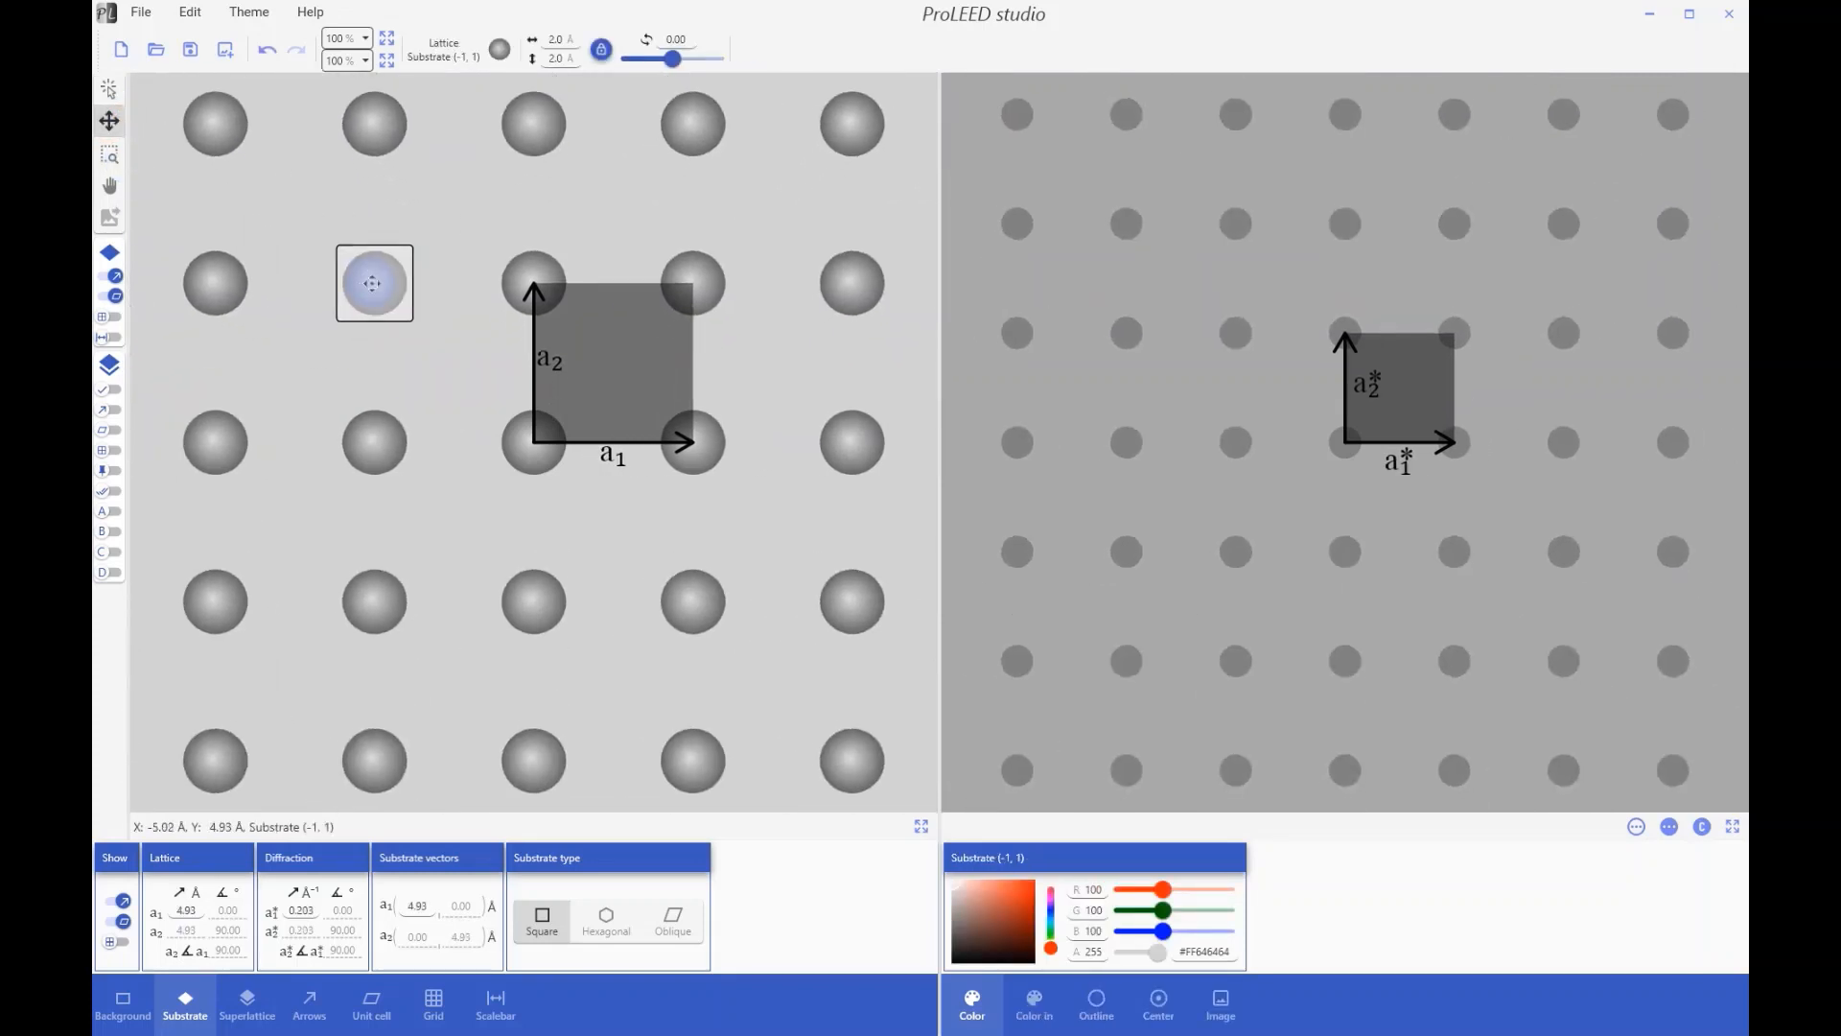
pyautogui.click(268, 53)
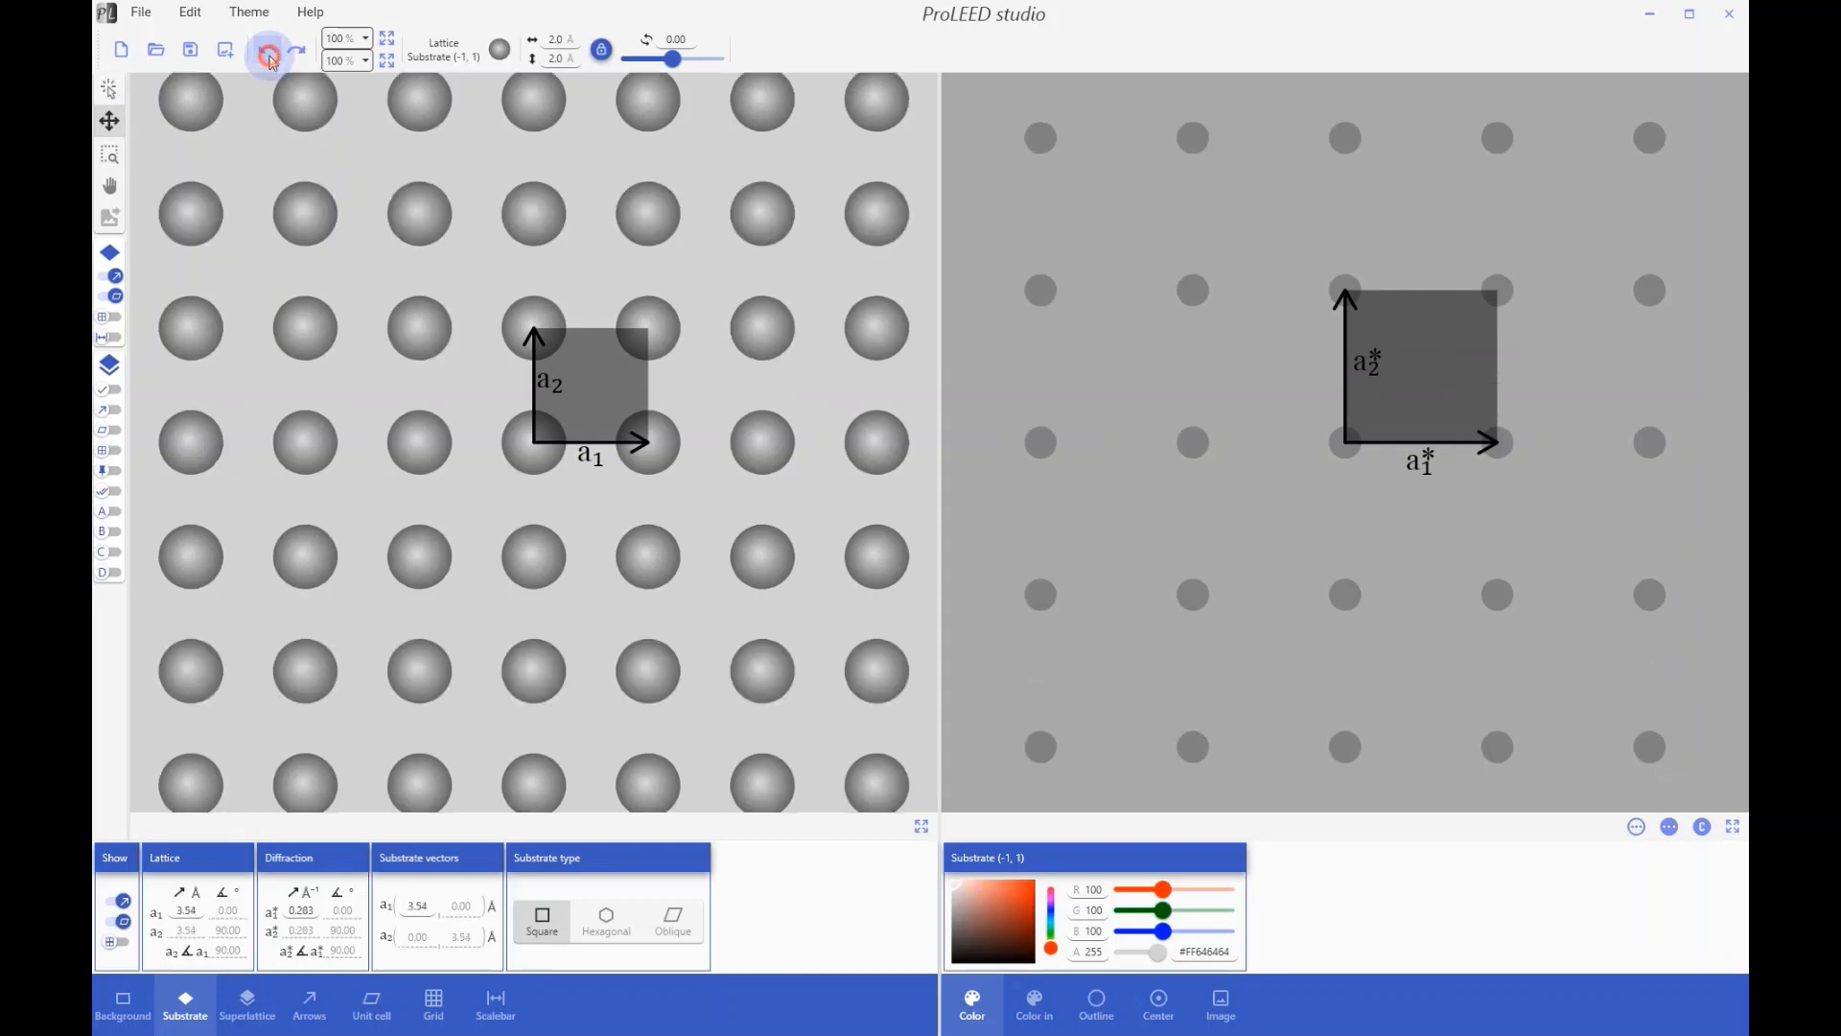
# Step: Redo the last undone substrate move once, and undo all moves of the square lattice
pyautogui.click(297, 50)
pyautogui.click(268, 53)
pyautogui.click(268, 53)
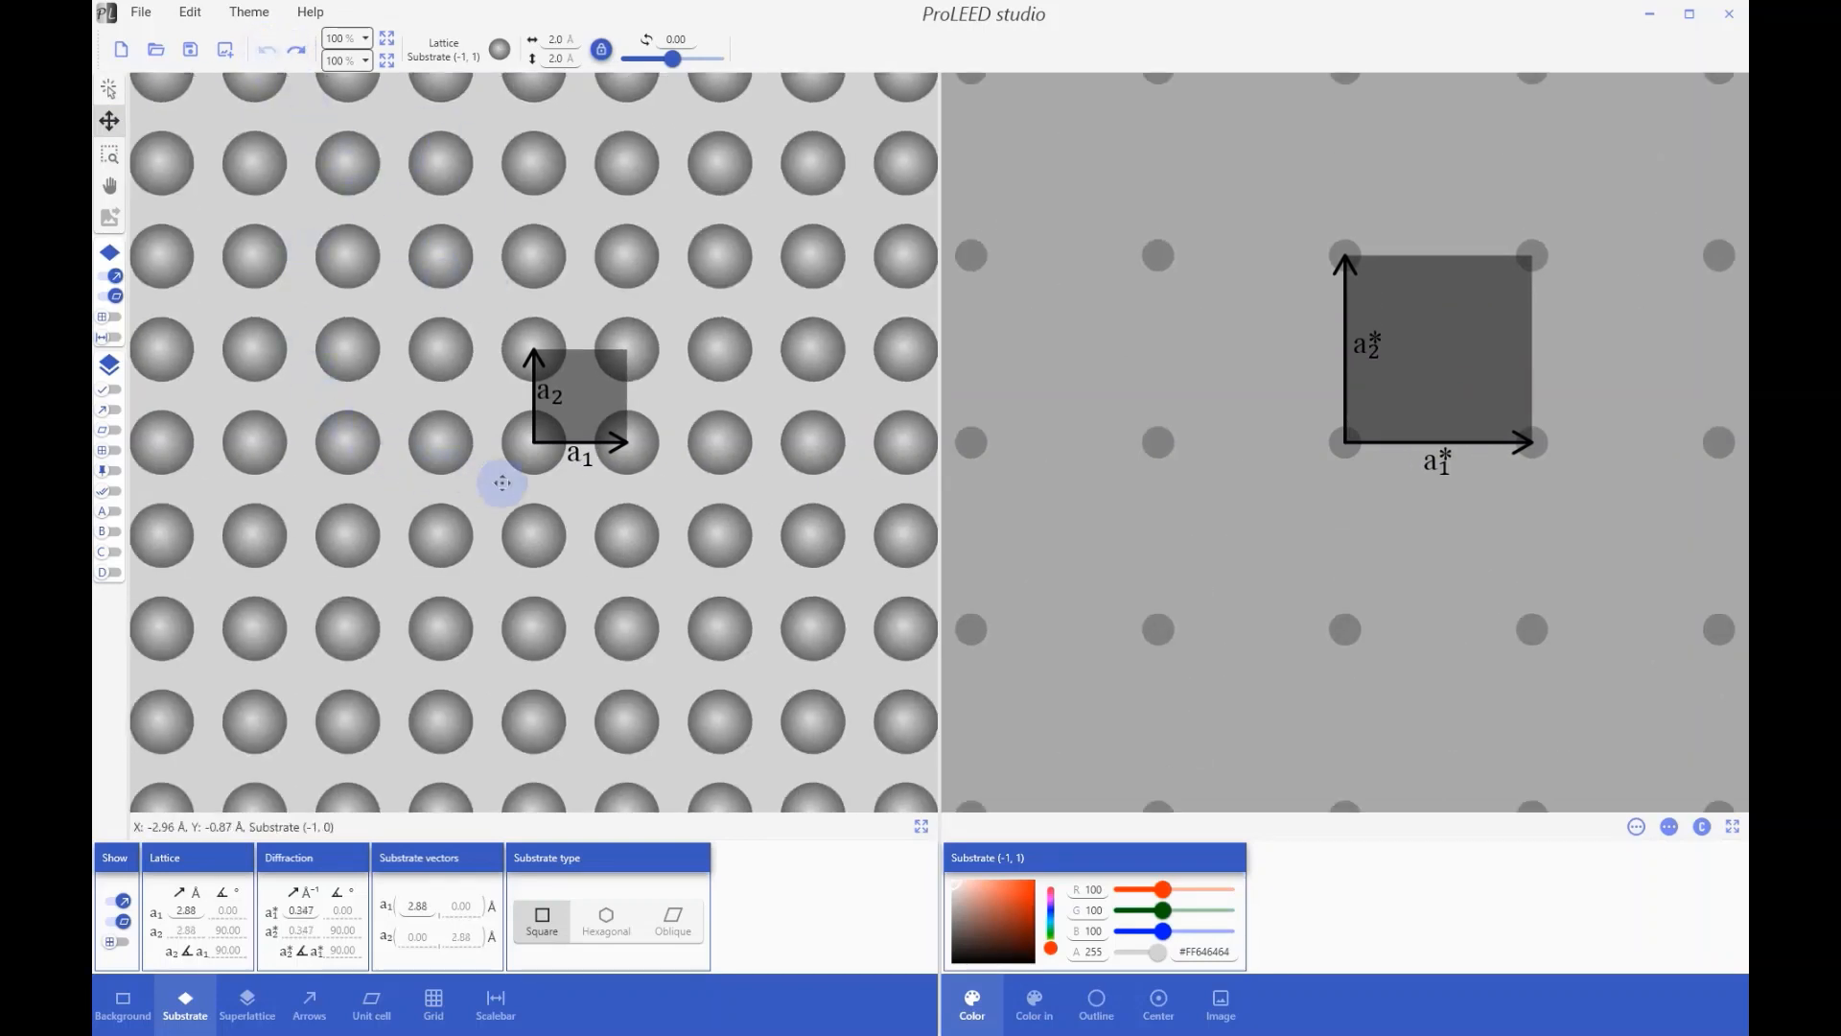
# Step: Turn on dark mode for the interface, and switch it off again
pyautogui.click(109, 91)
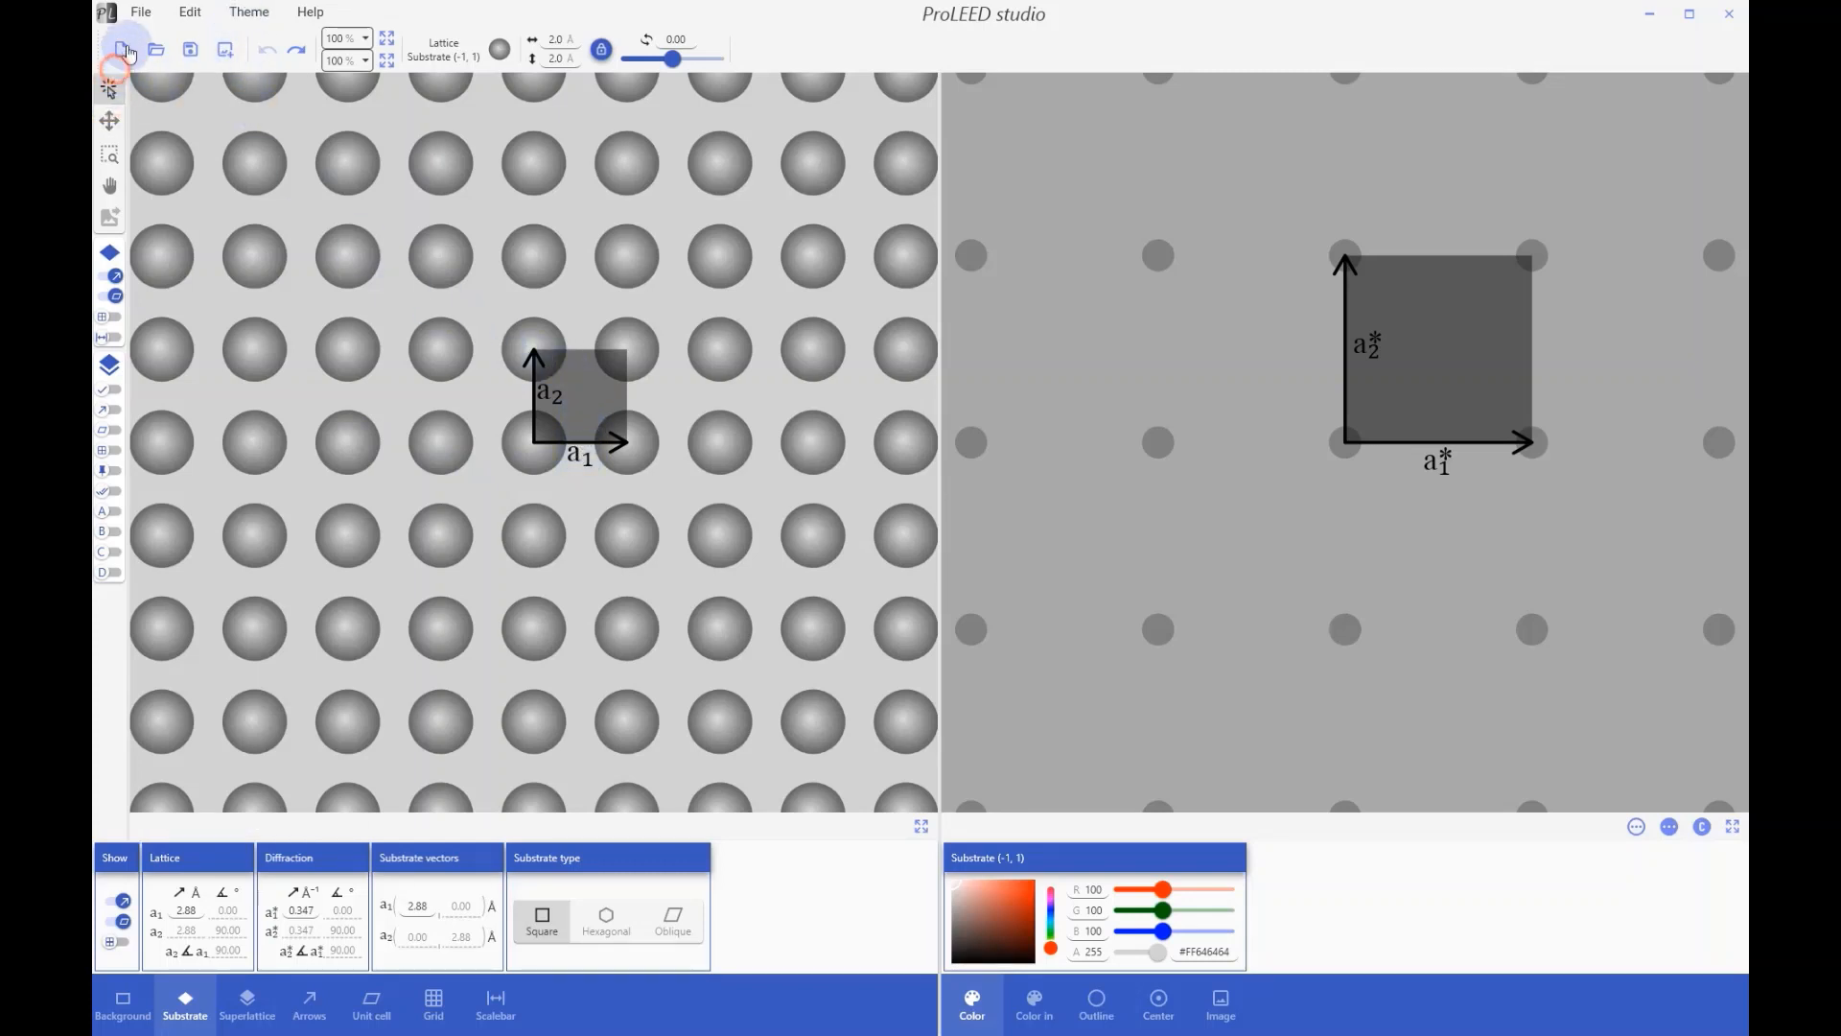
pyautogui.click(251, 14)
pyautogui.click(325, 82)
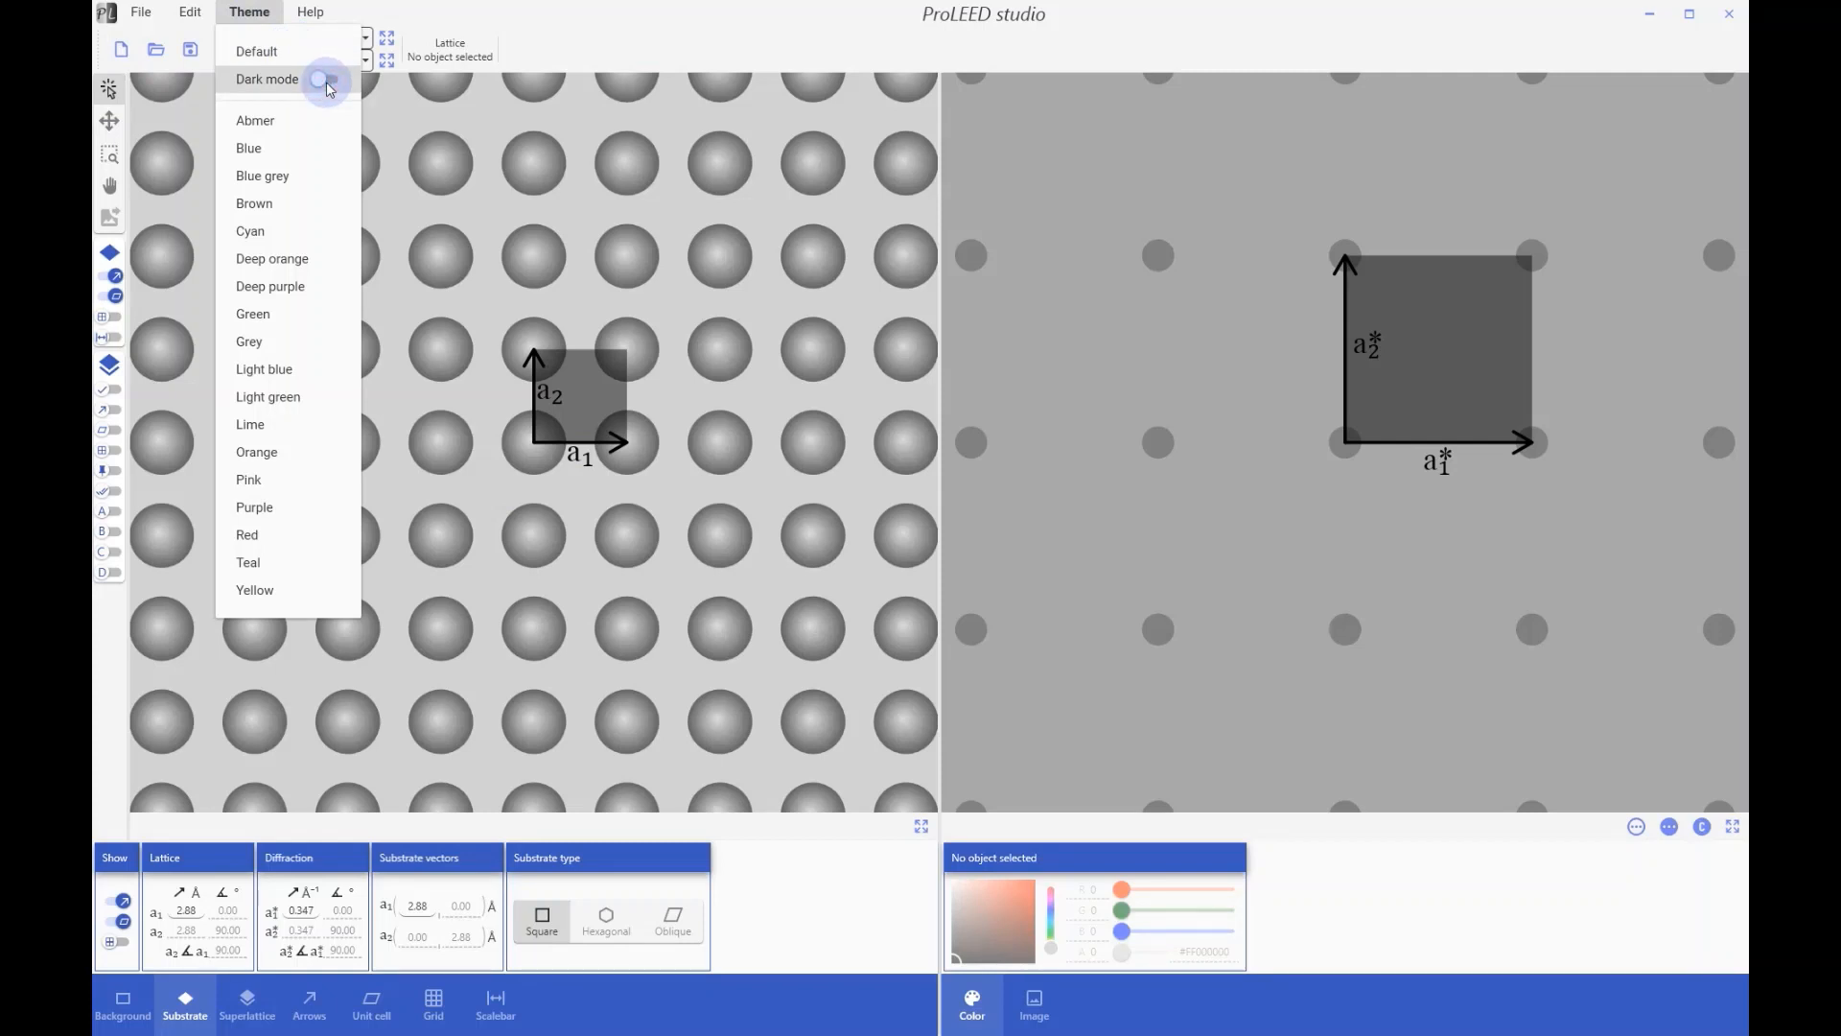
pyautogui.click(327, 82)
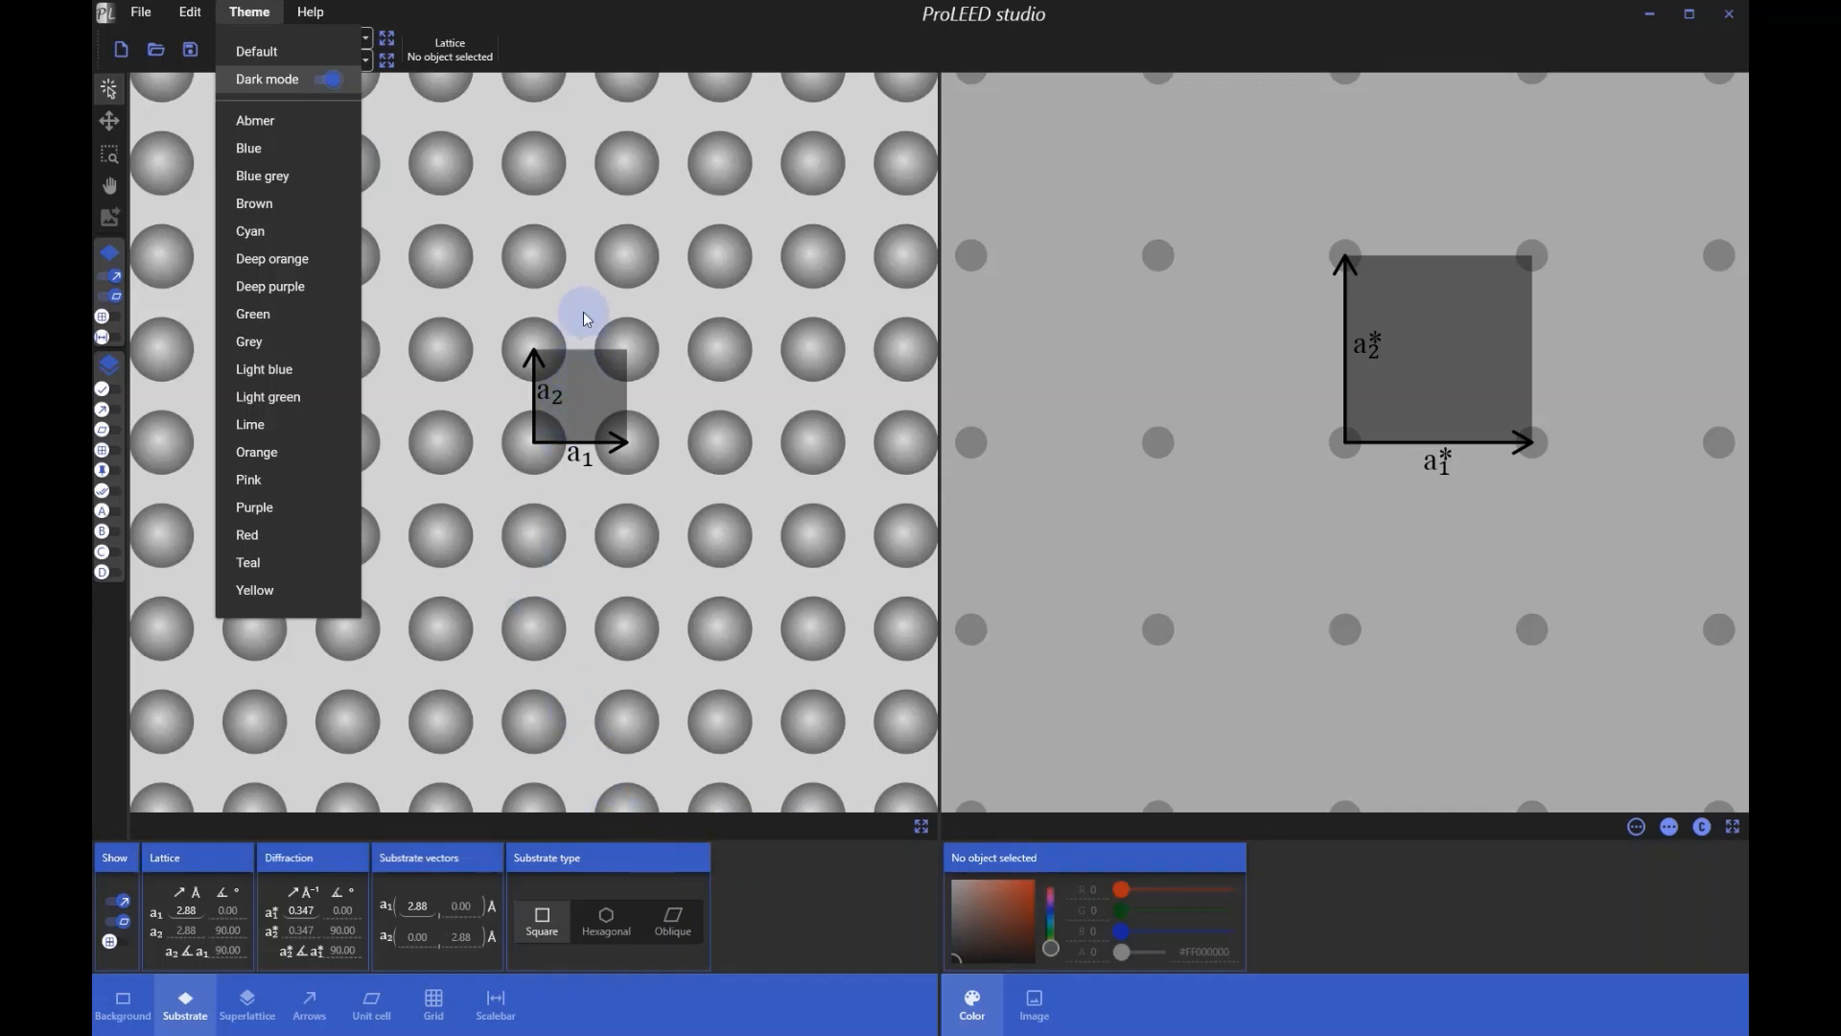
pyautogui.click(580, 245)
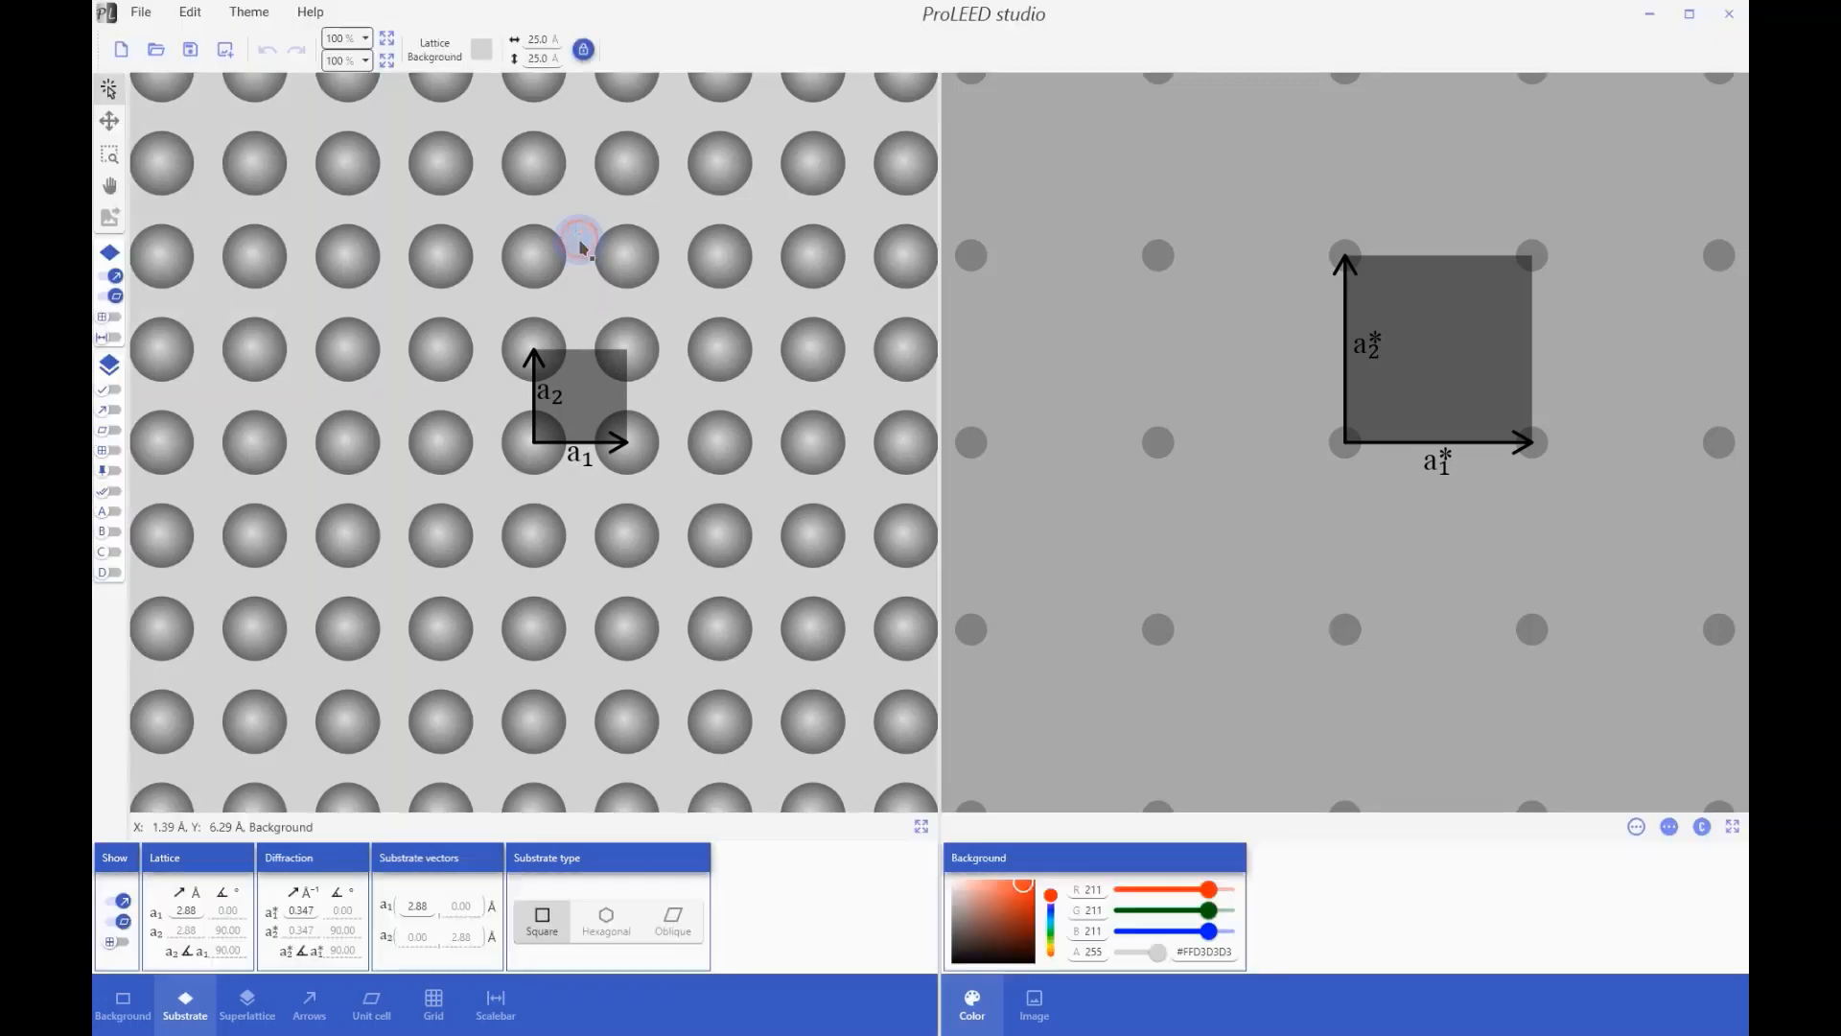
# Step: Apply the Orange colour theme, and restore the default theme
pyautogui.click(263, 17)
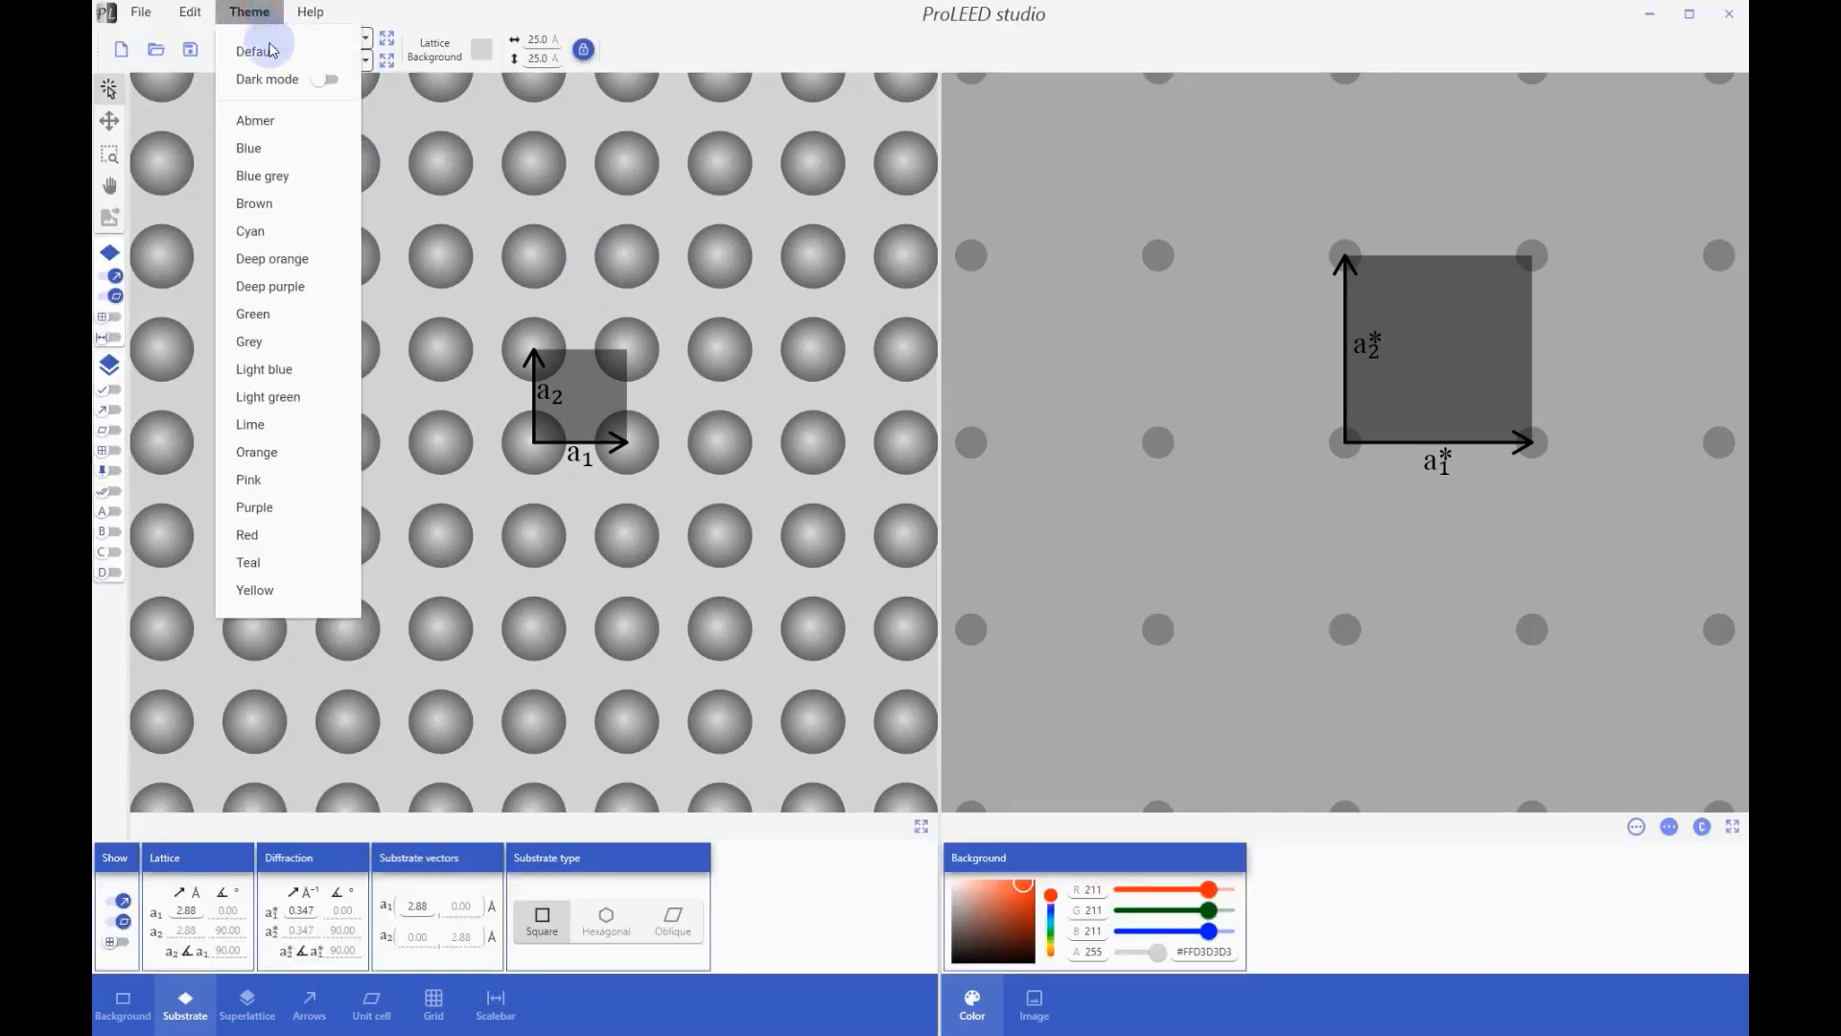
pyautogui.click(274, 468)
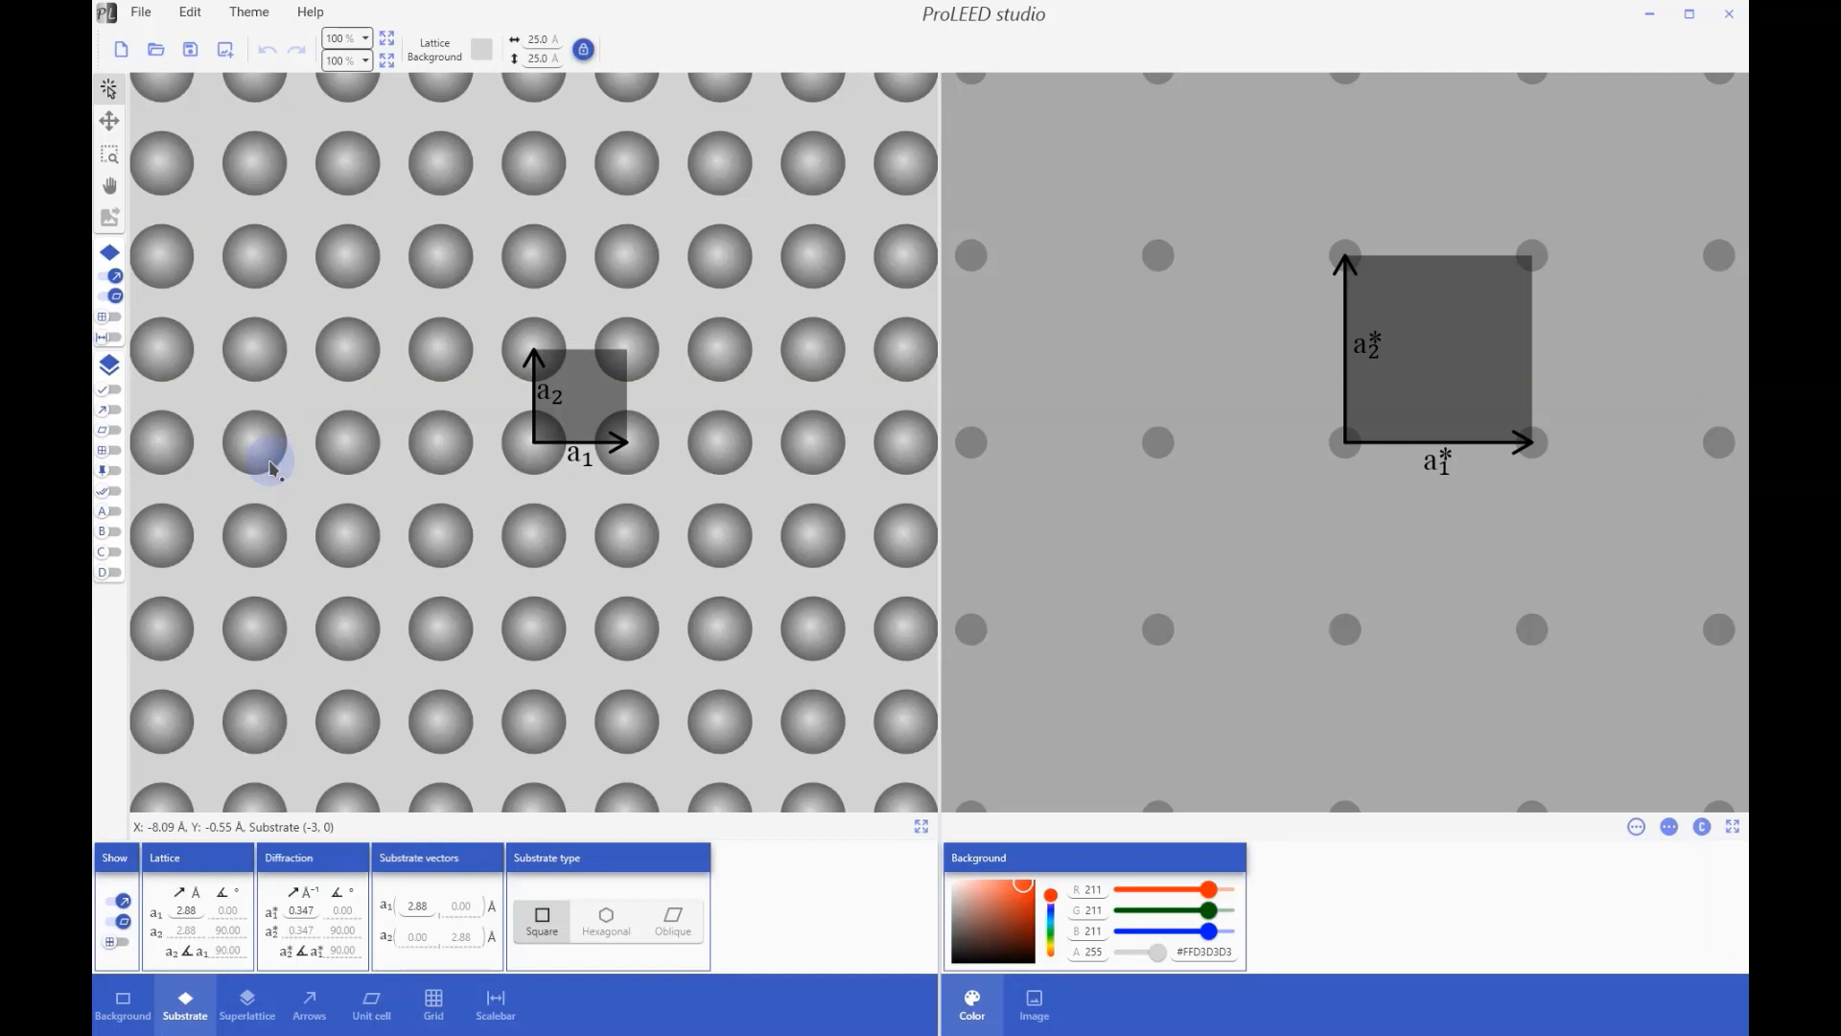
pyautogui.click(250, 11)
pyautogui.click(268, 58)
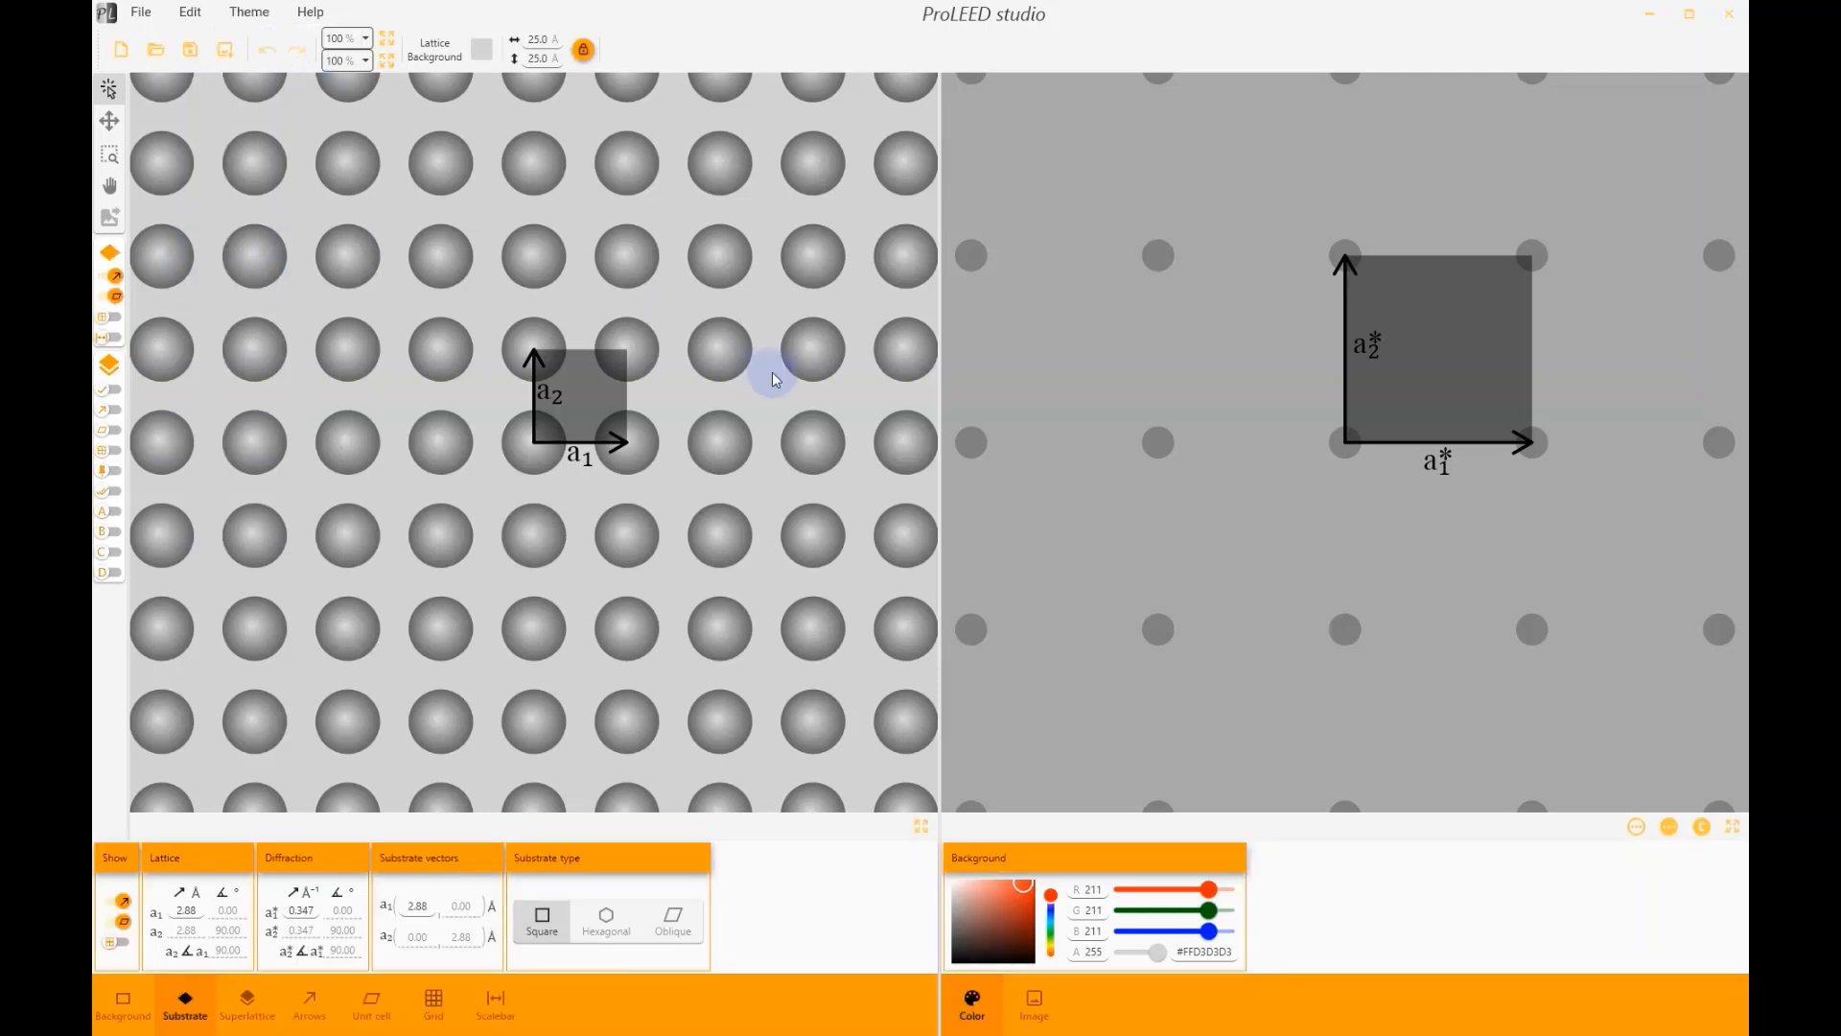
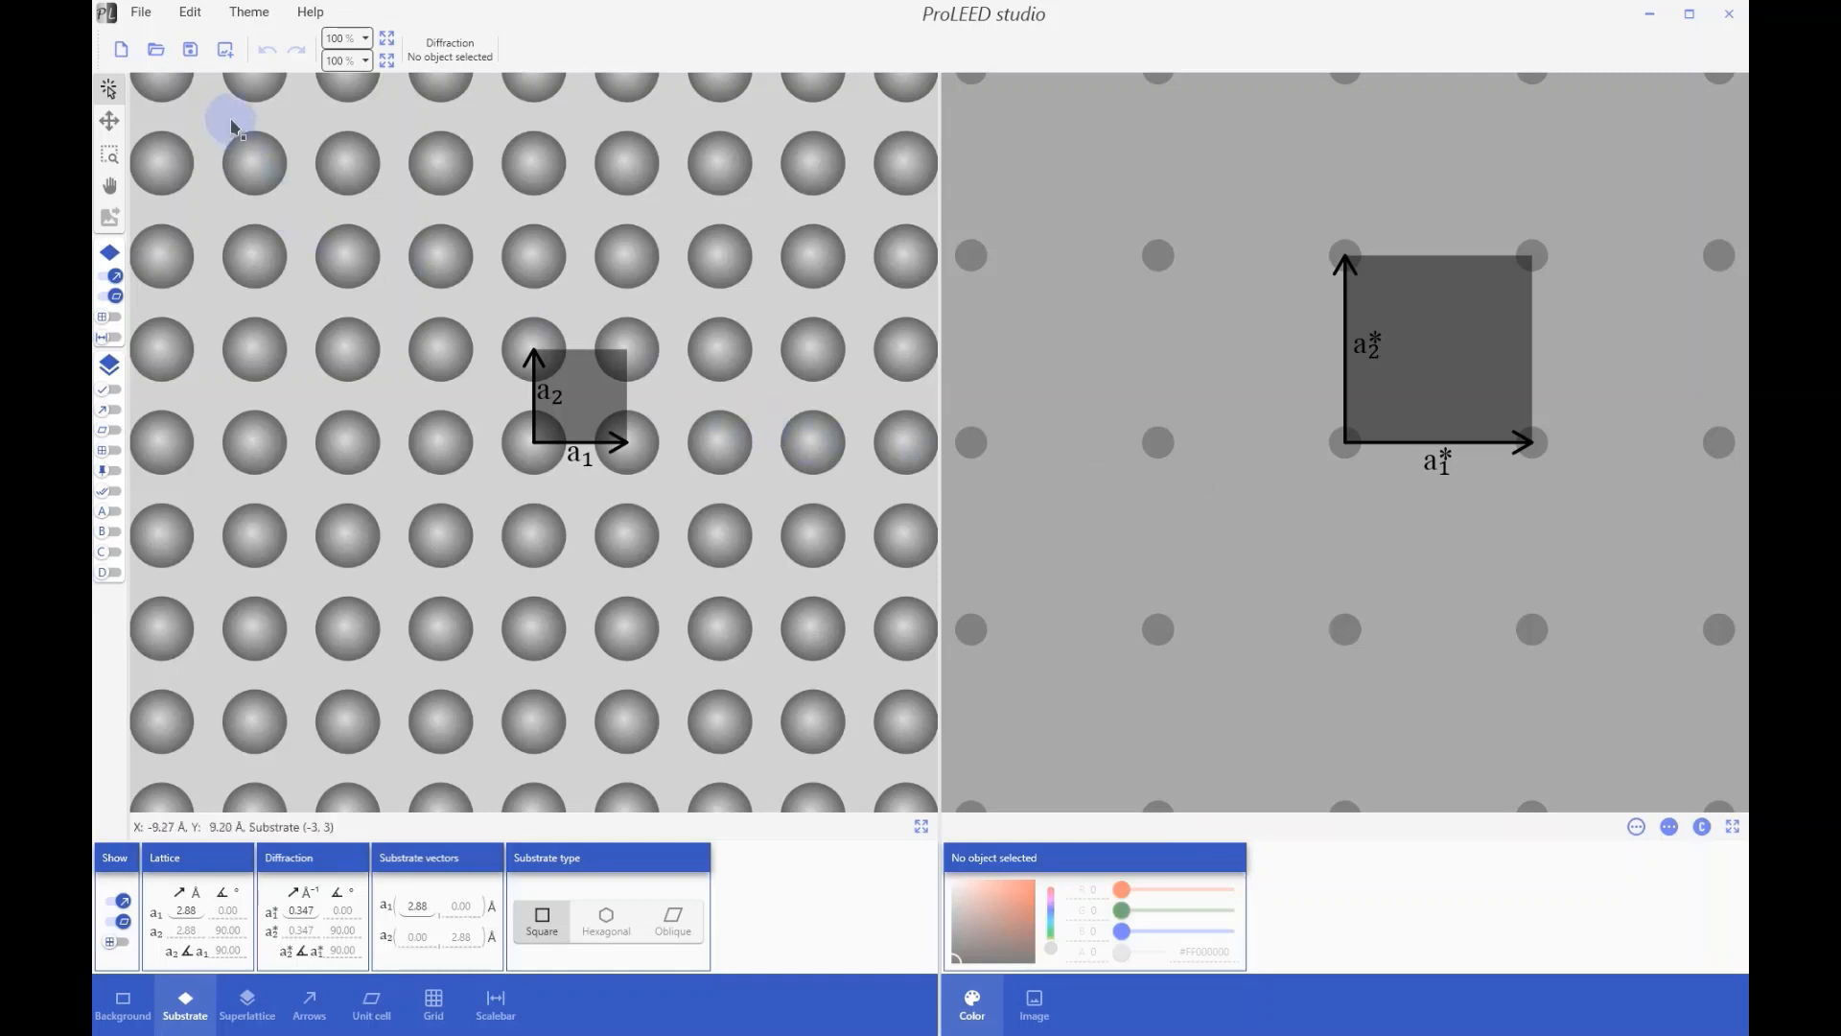
# Step: Import the image Diffraction from the 01_EpsilonExample folder into the diffraction view
pyautogui.click(141, 11)
pyautogui.moveTo(173, 142)
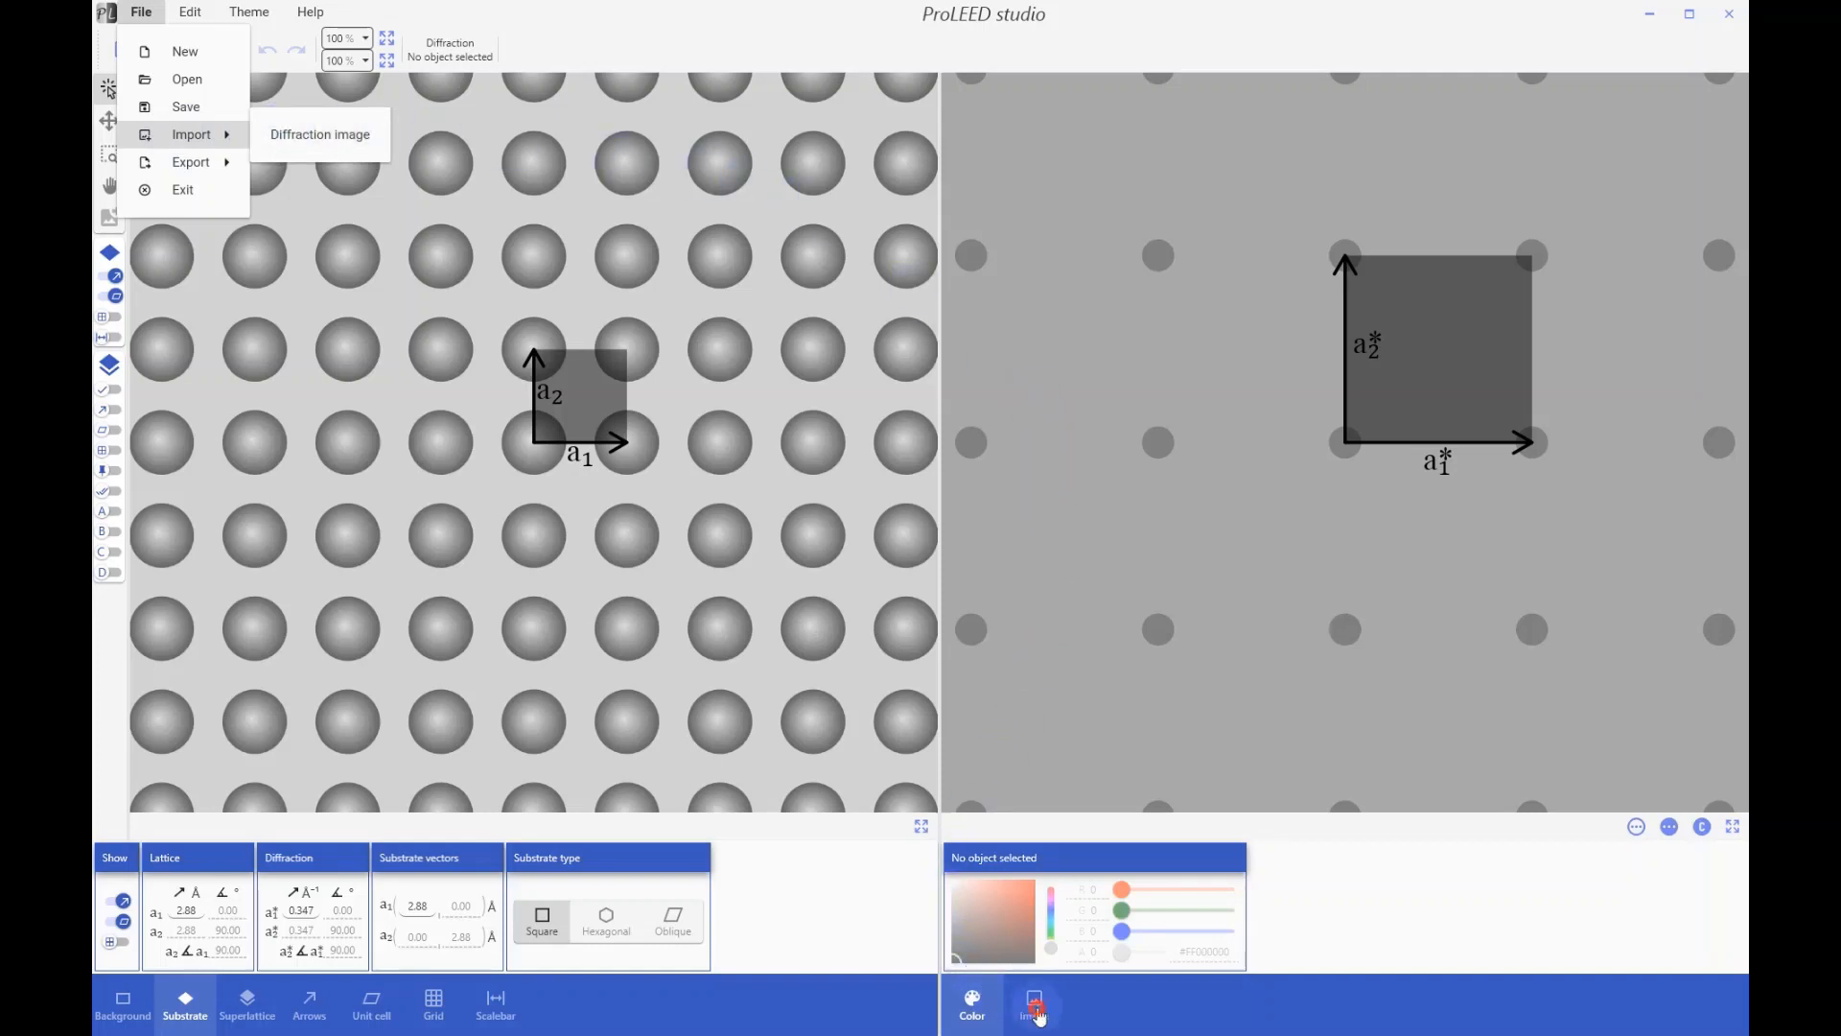
pyautogui.click(1036, 1008)
pyautogui.click(997, 921)
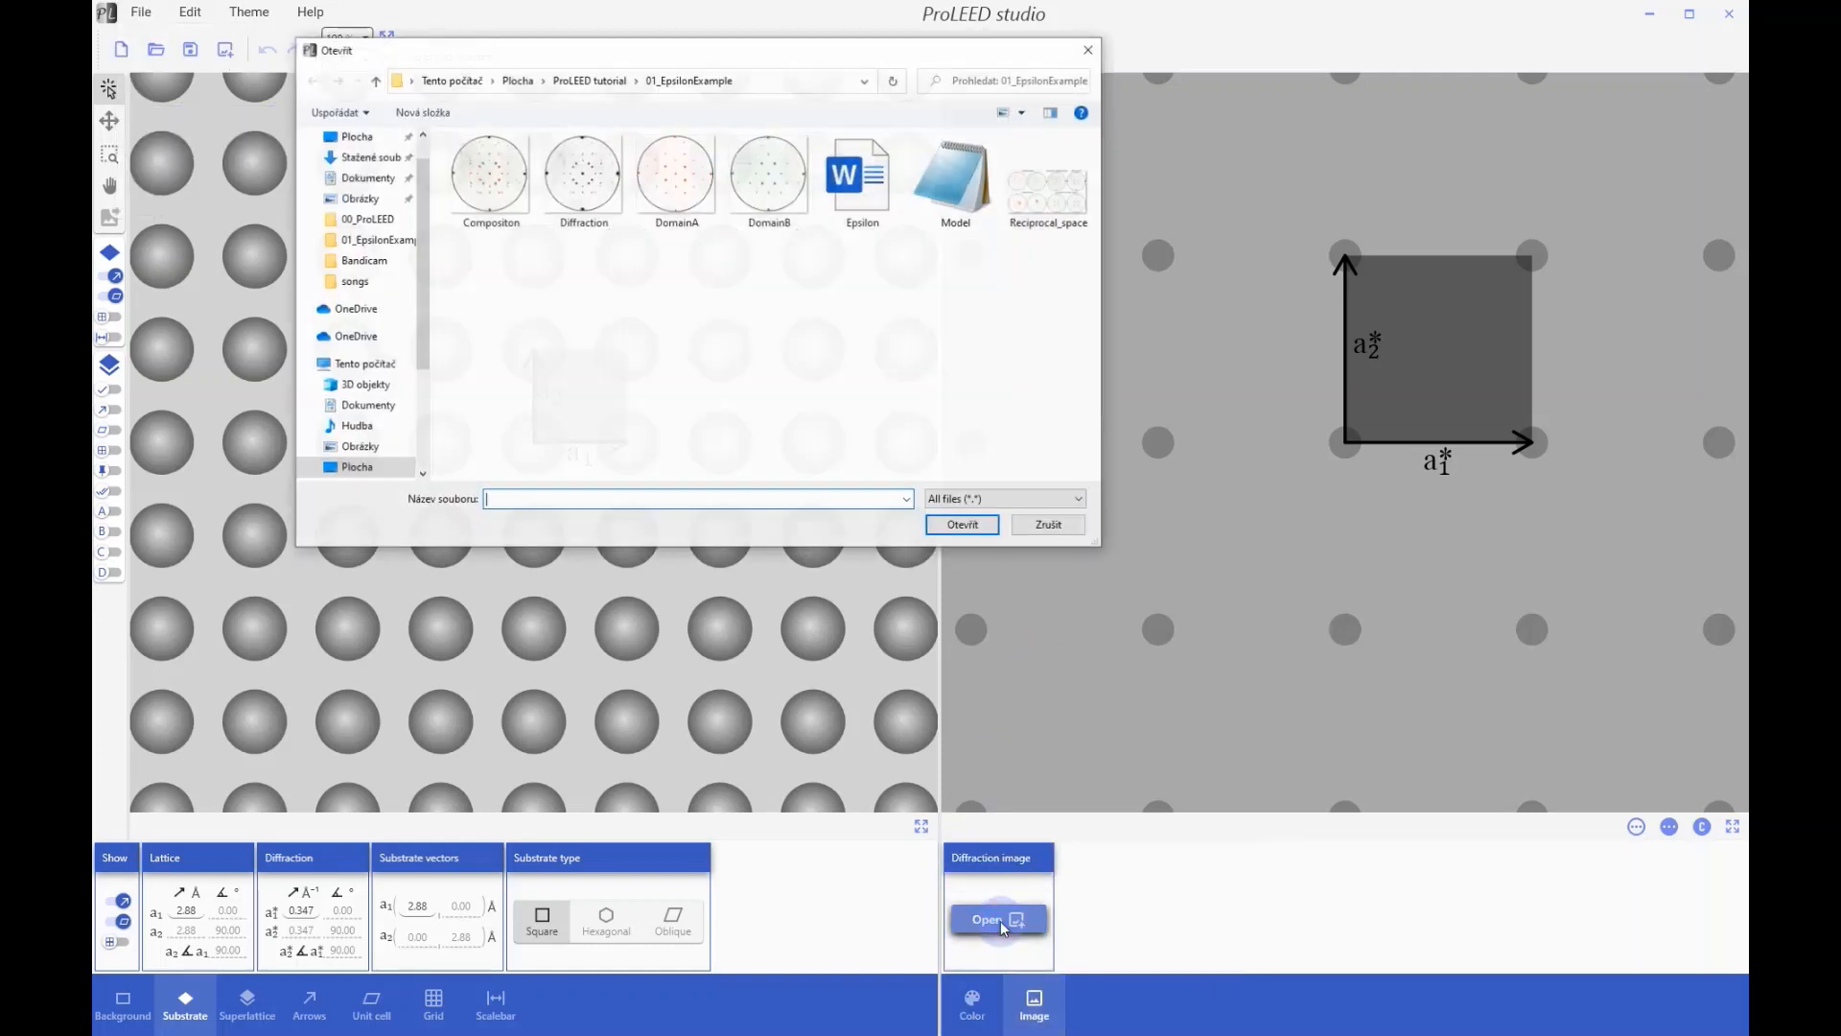
pyautogui.click(580, 199)
pyautogui.doubleClick(581, 199)
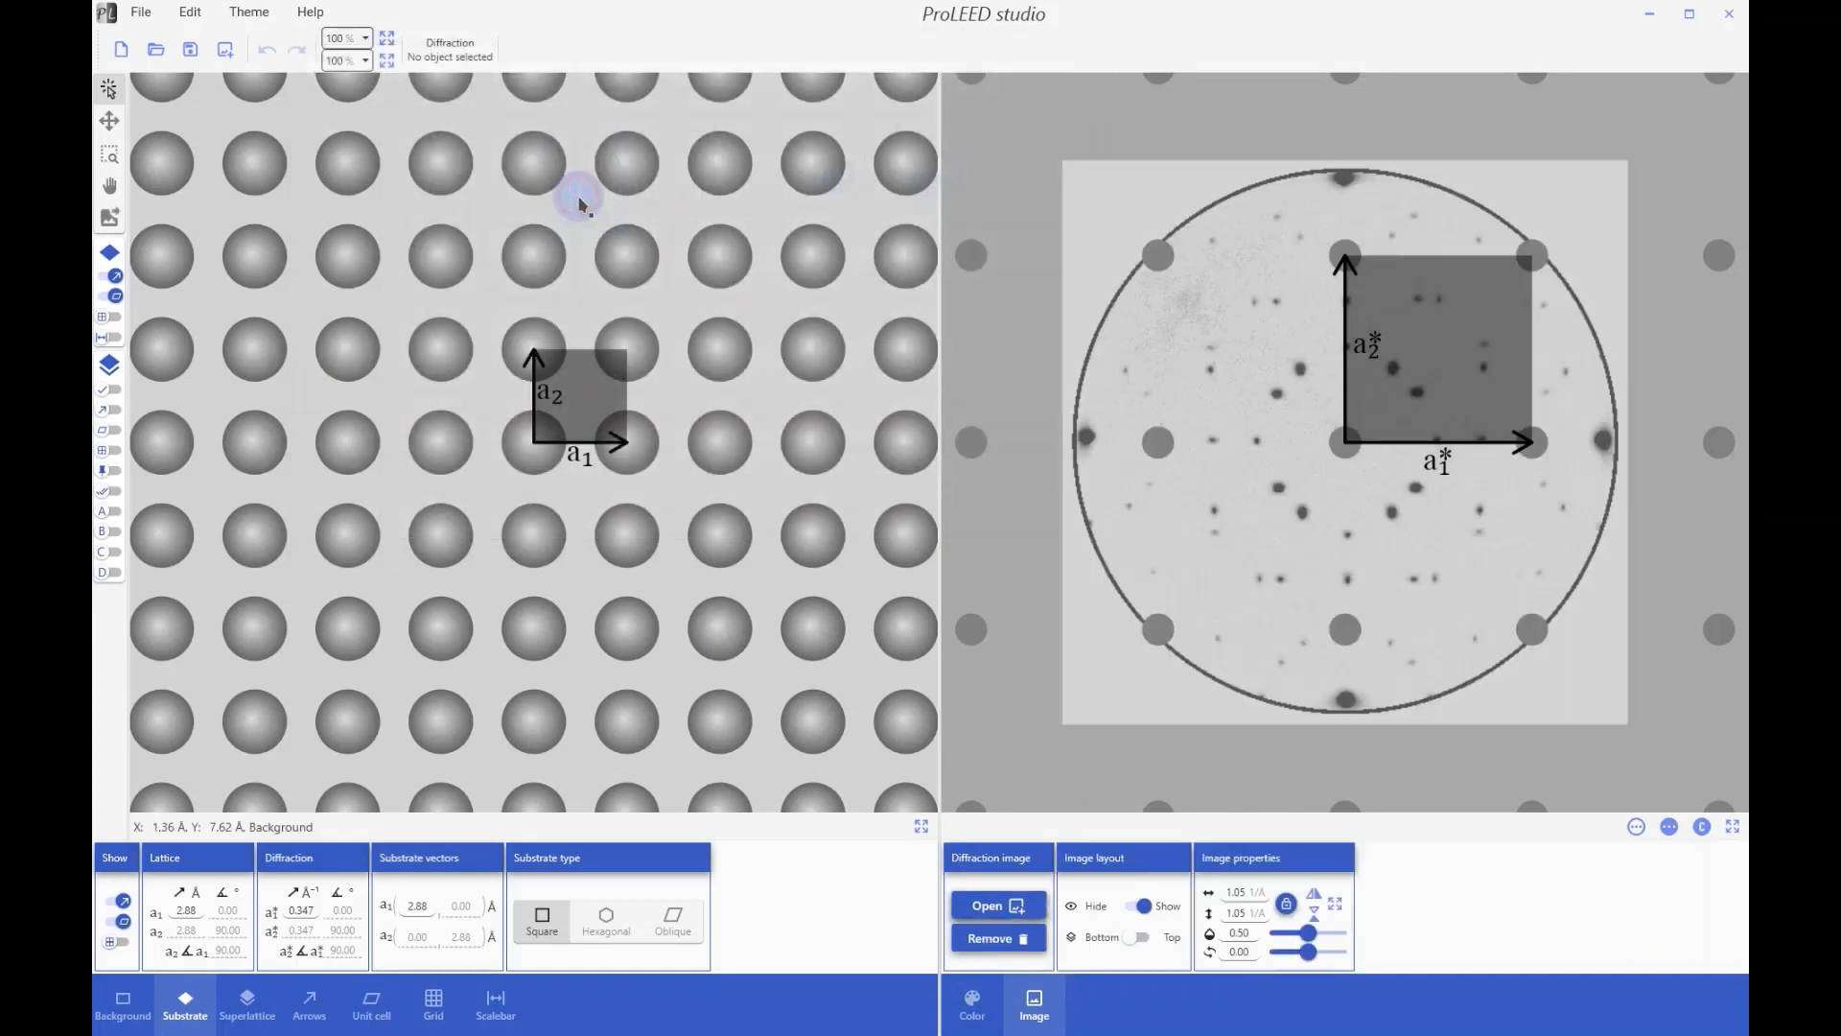
# Step: Select the diffraction image and enlarge it to 1.27 1/Å
pyautogui.click(1223, 209)
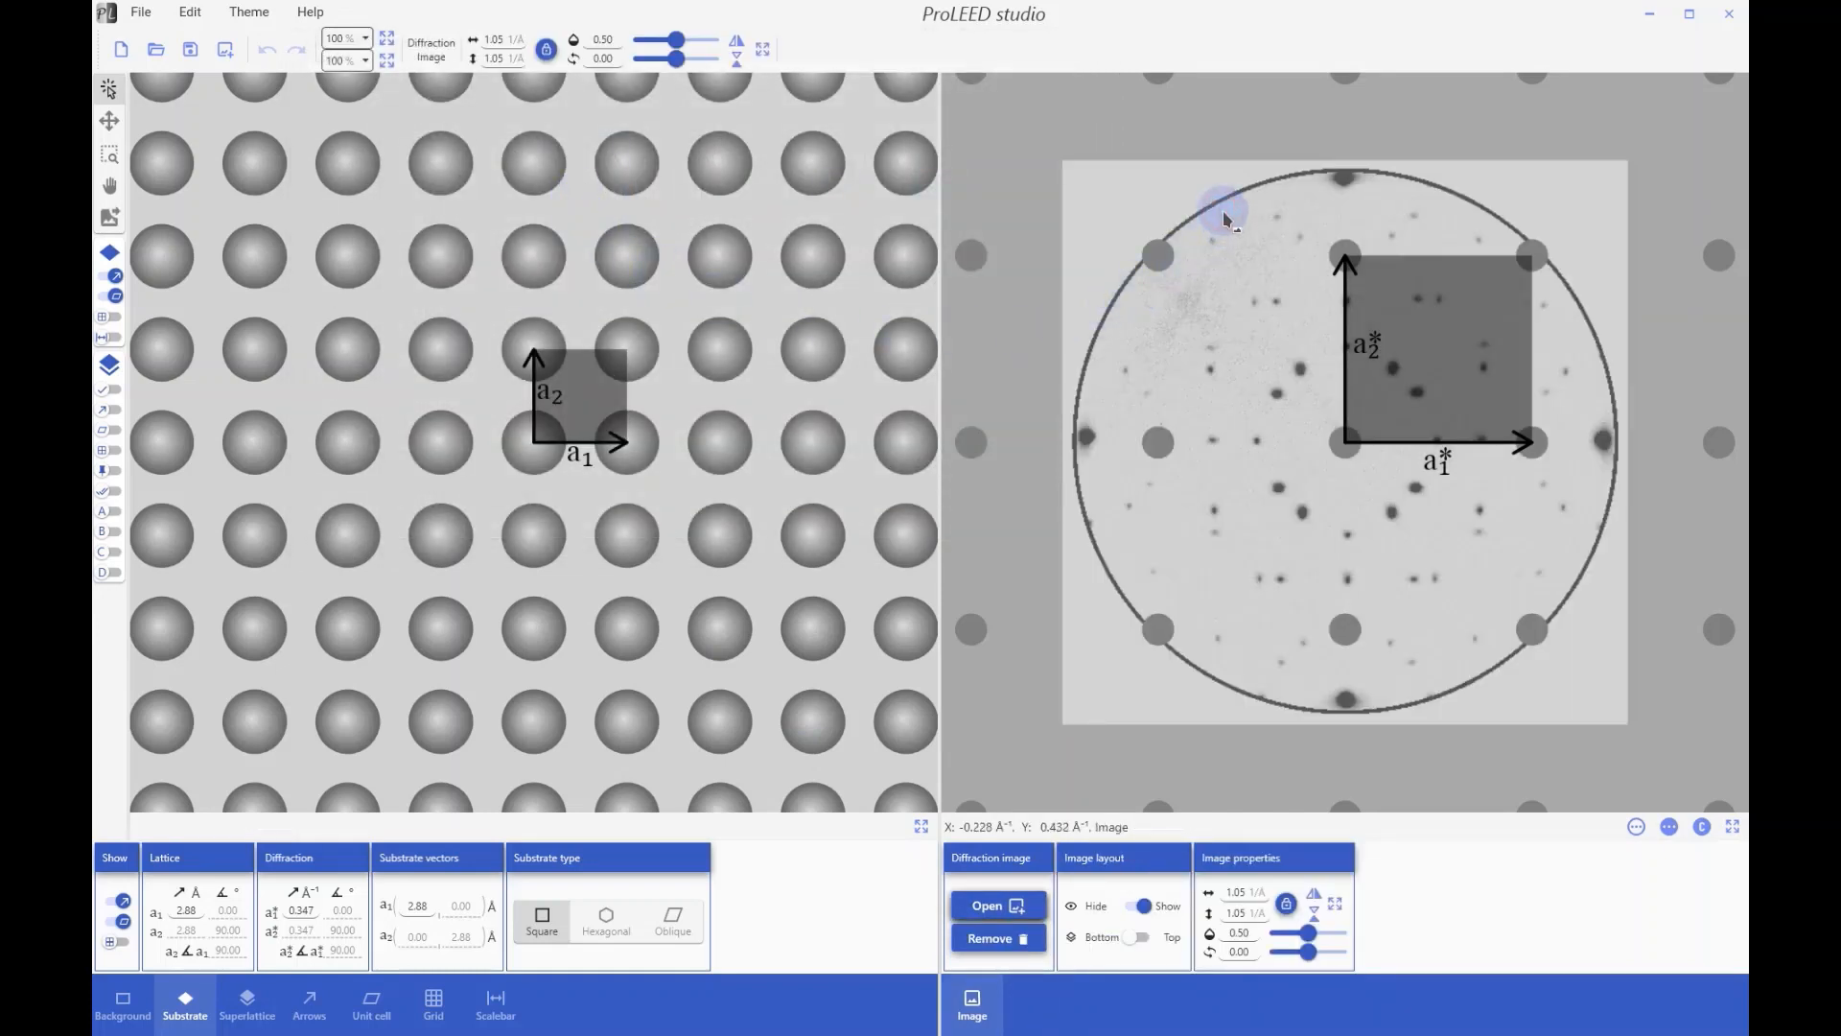
pyautogui.scroll(2, 1193, 232)
pyautogui.scroll(-5, 1193, 232)
pyautogui.scroll(7, 1193, 232)
pyautogui.scroll(-2, 1193, 232)
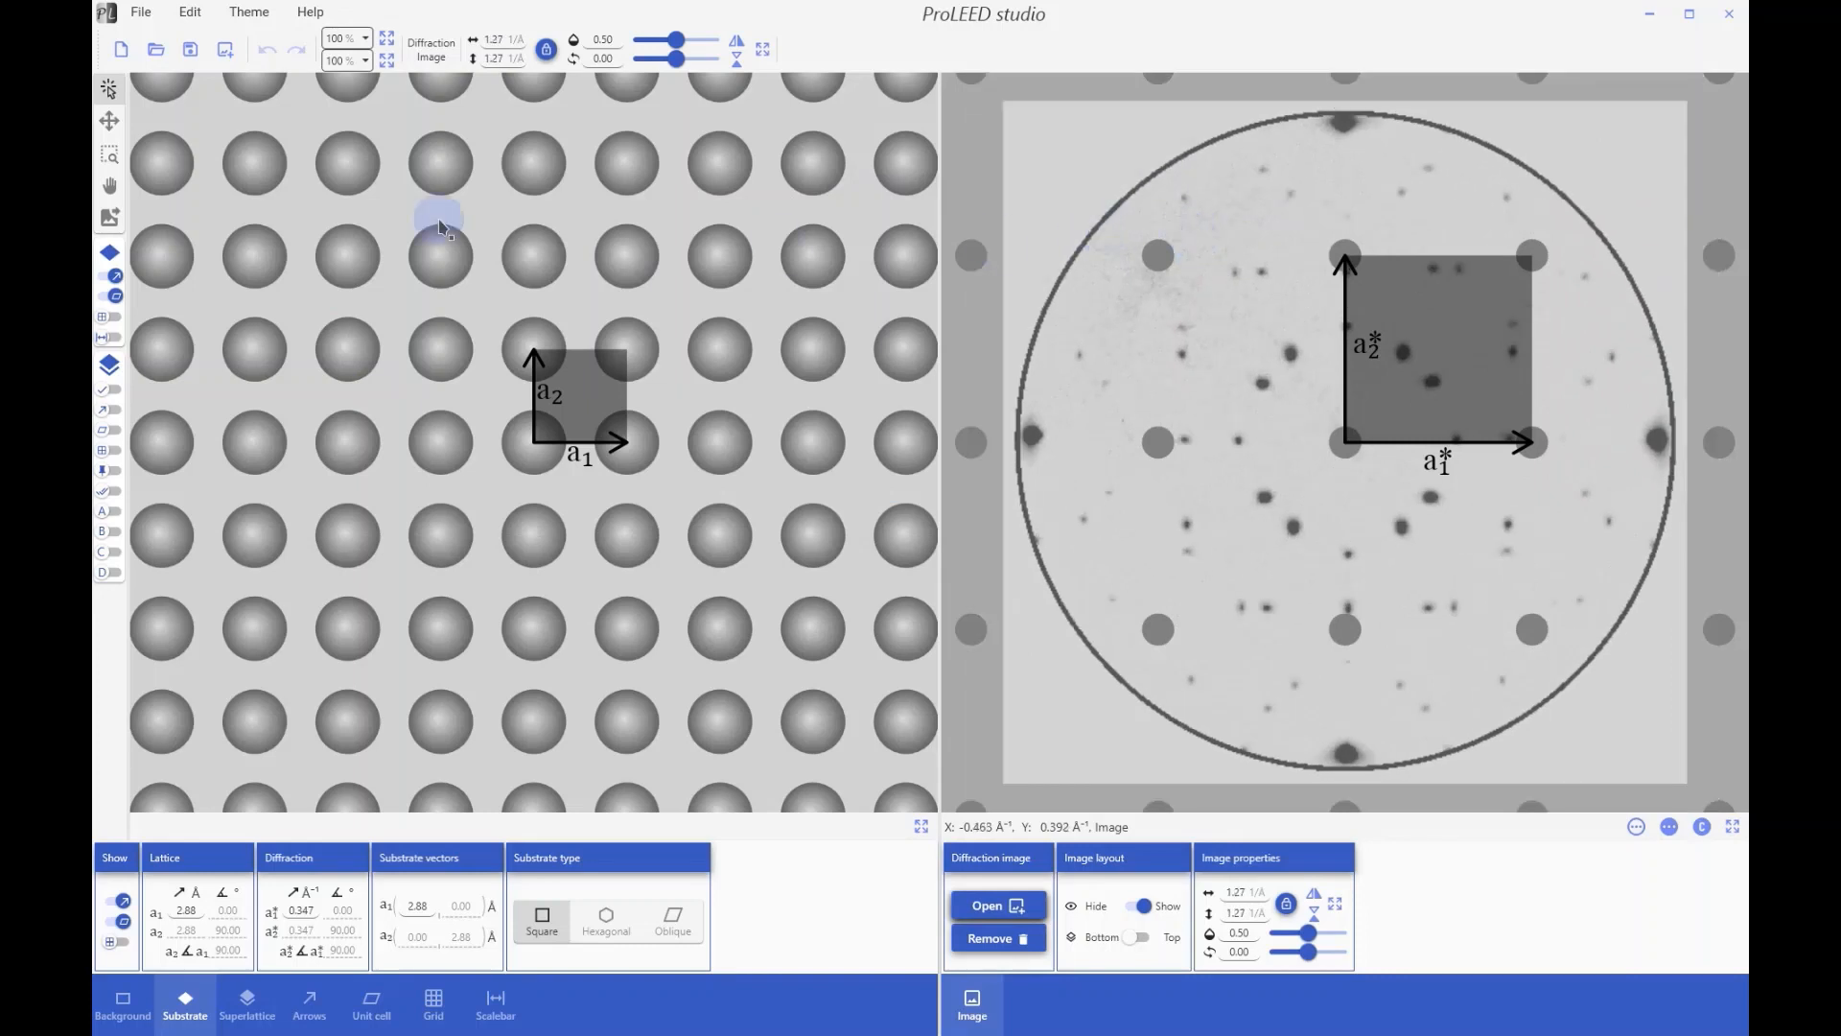
# Step: Move the diffraction image around within the diffraction view, and shrink it to 0.95 1/Å
pyautogui.click(108, 216)
pyautogui.moveTo(1167, 193); pyautogui.dragTo(1145, 240)
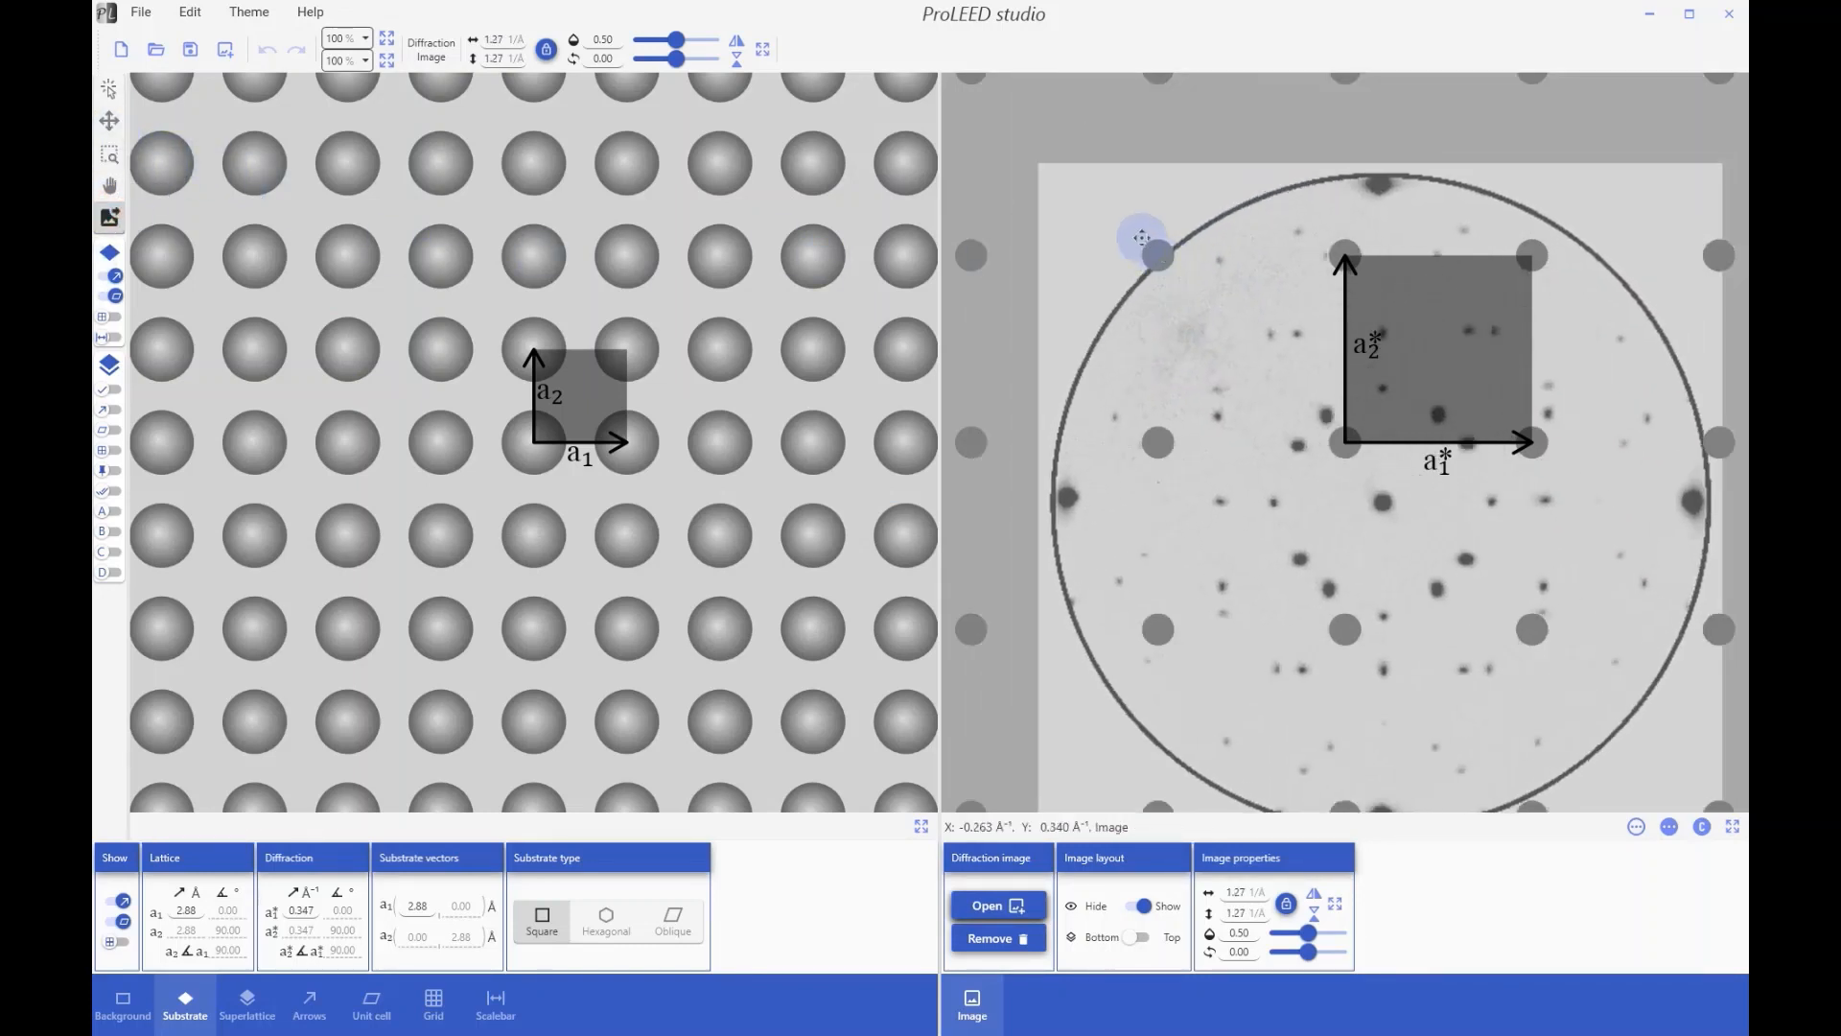
pyautogui.scroll(-4, 1145, 240)
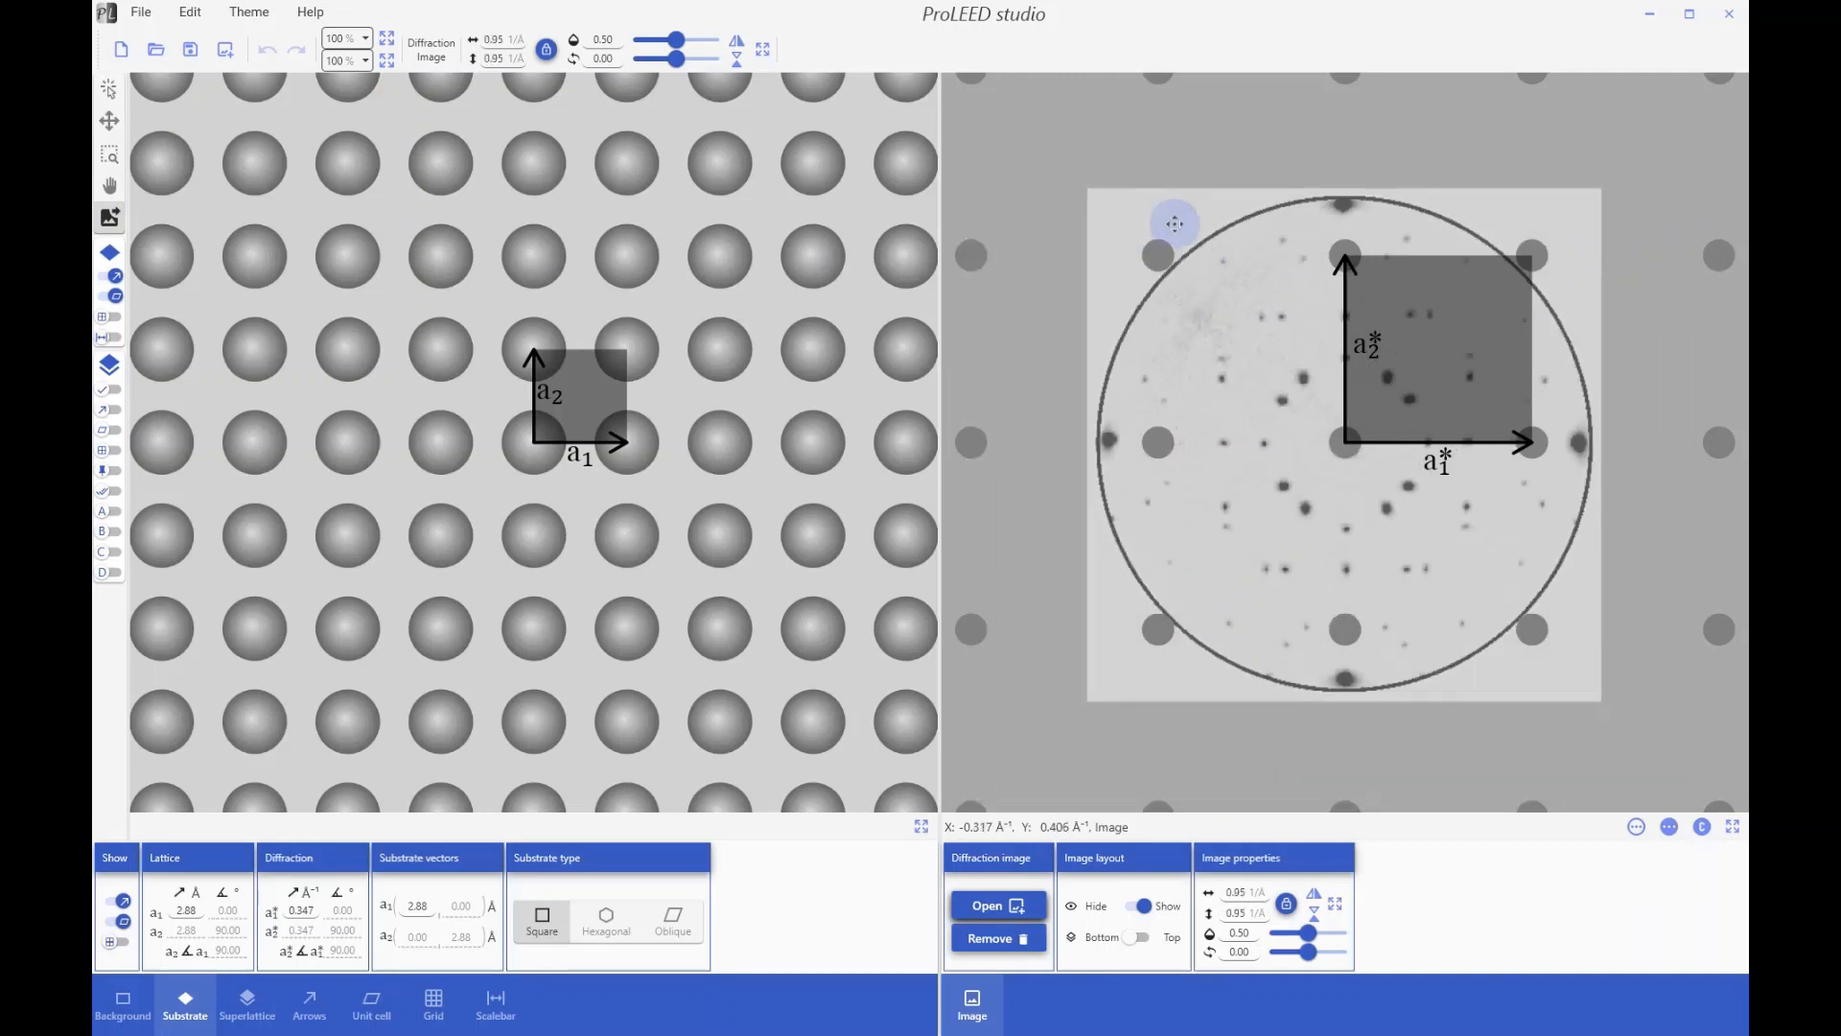
# Step: Hide the diffraction image and show it again, and place it on top of the diffraction pattern
pyautogui.click(1137, 907)
pyautogui.click(1137, 907)
pyautogui.click(1140, 940)
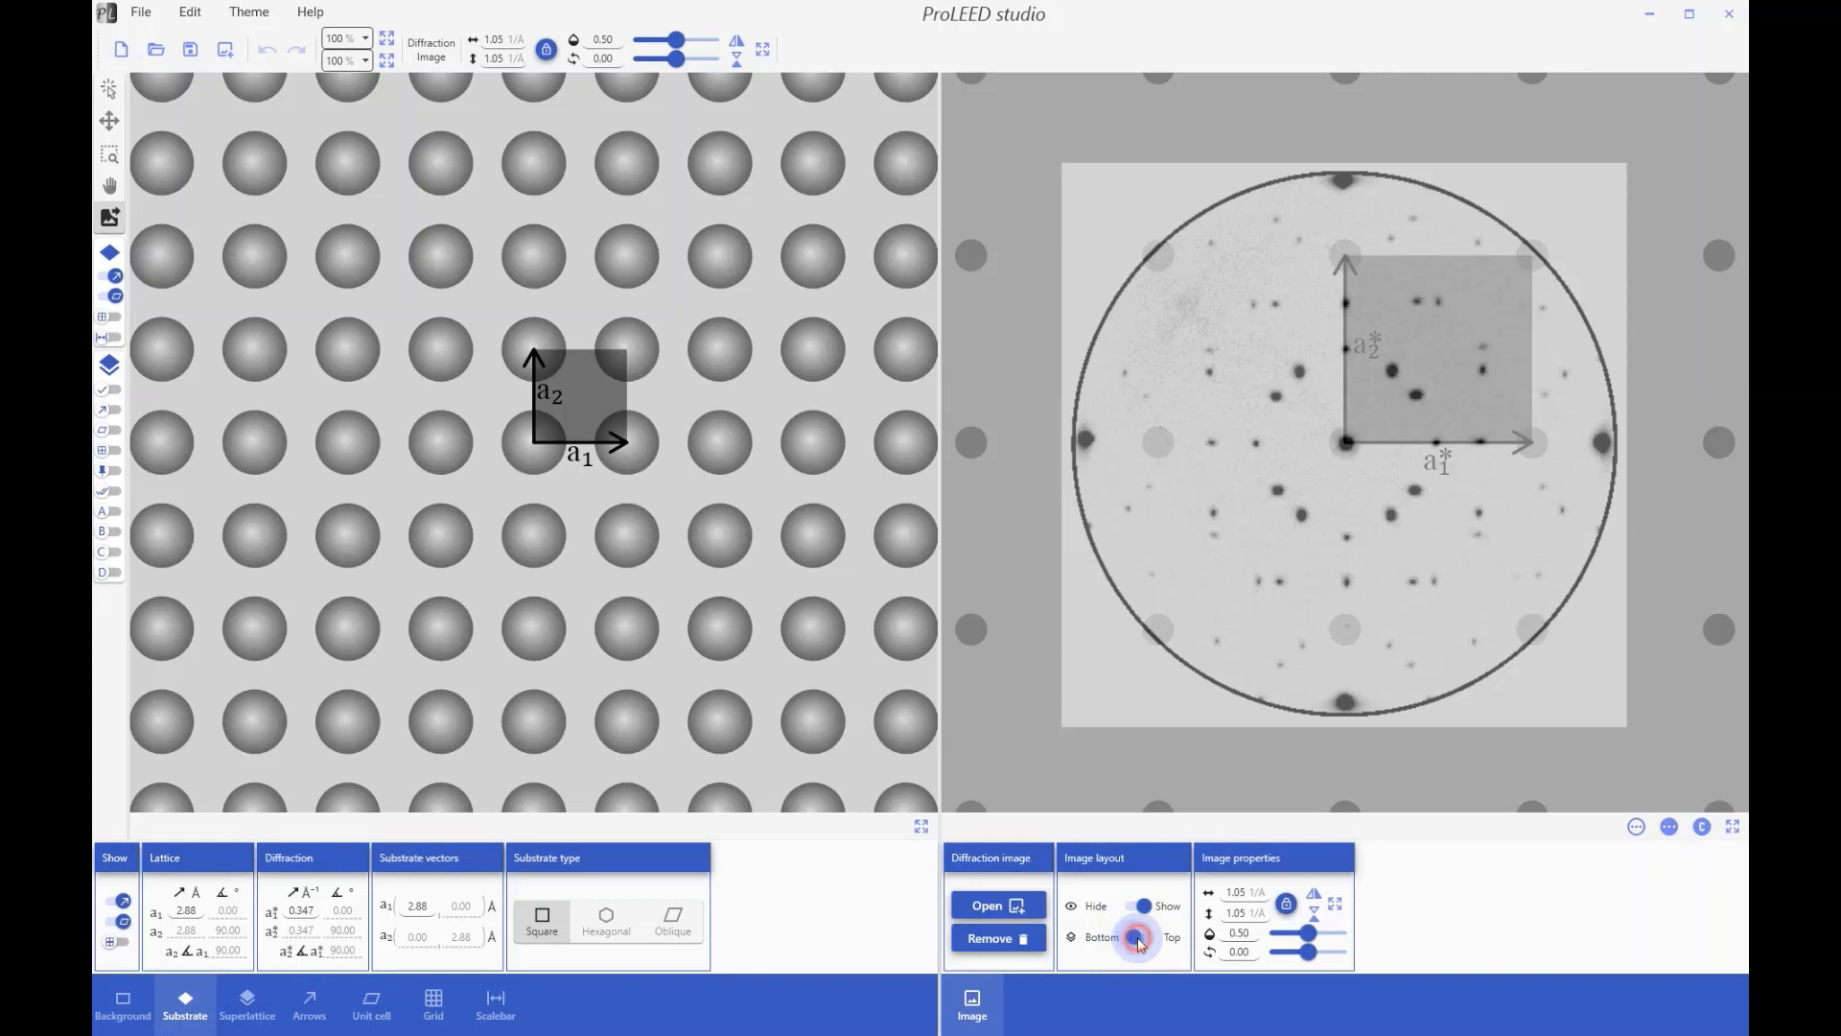
# Step: Set the diffraction image's opacity to 0.57 and its rotation to 25°, and mirror it
pyautogui.moveTo(1307, 936)
pyautogui.mouseDown()
pyautogui.moveTo(1335, 936)
pyautogui.moveTo(1268, 936)
pyautogui.moveTo(1310, 937)
pyautogui.mouseUp()
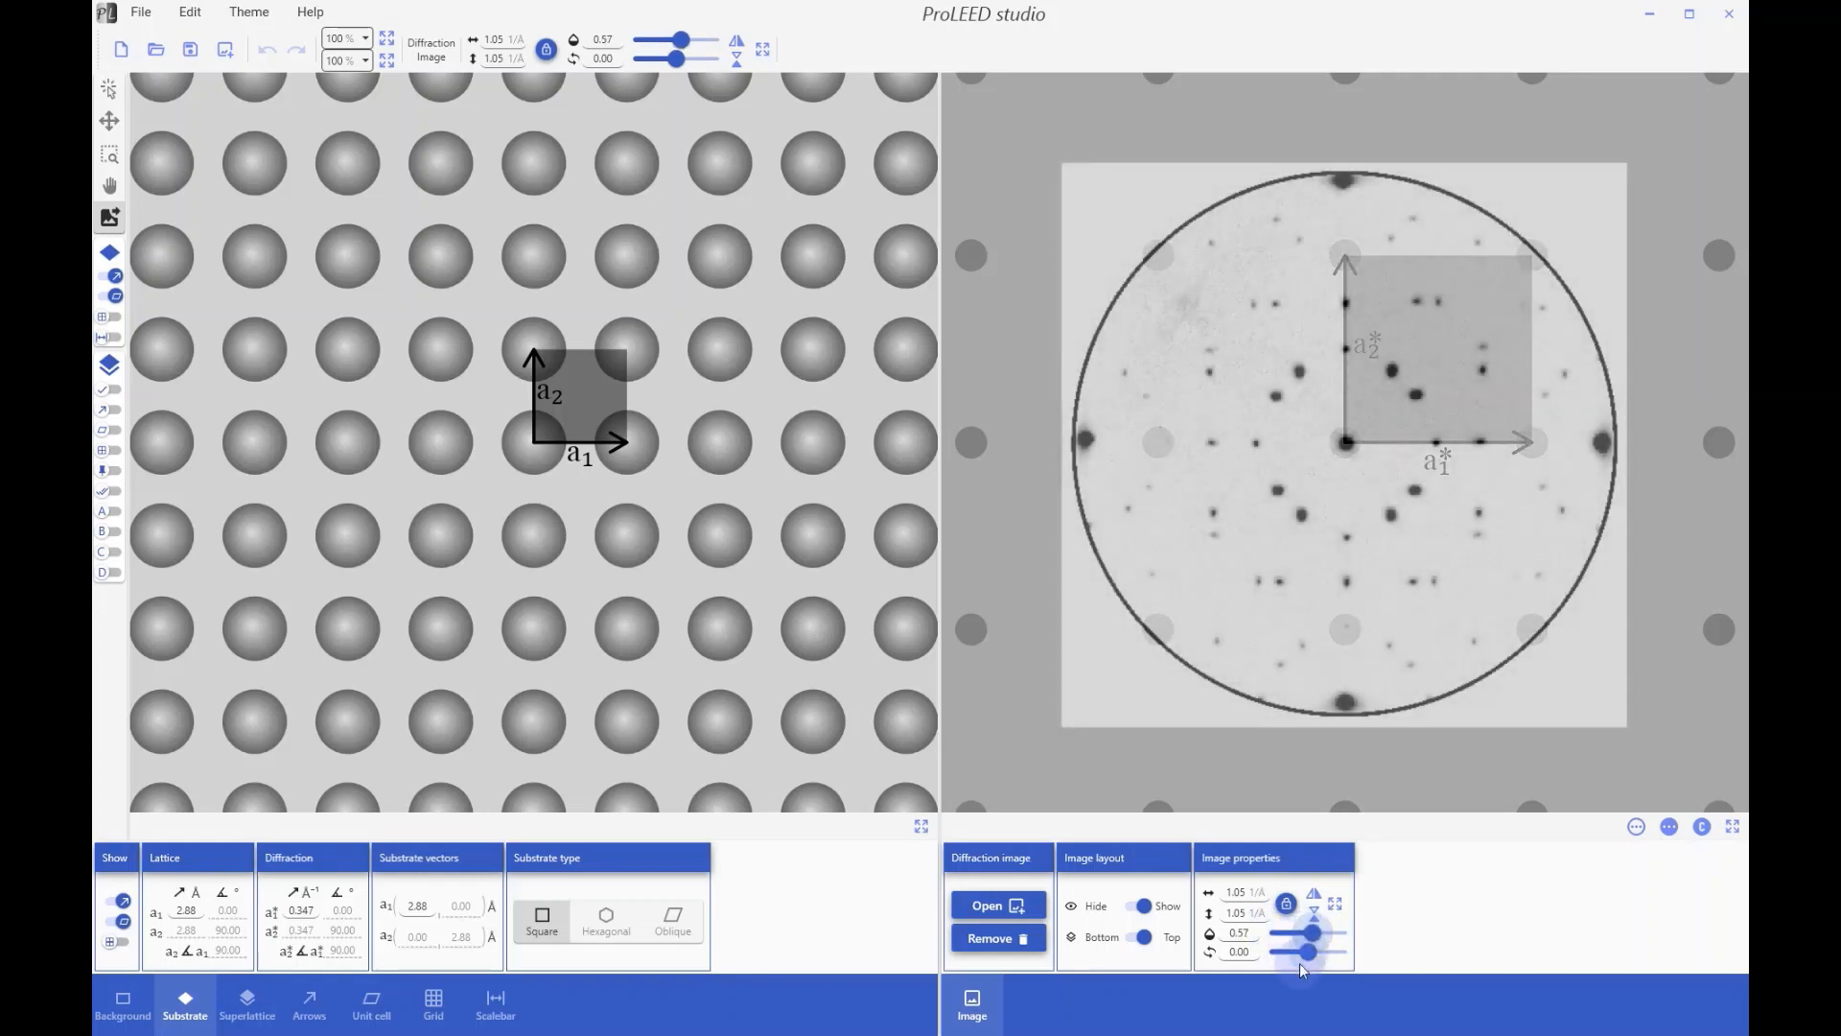
pyautogui.moveTo(1300, 965); pyautogui.dragTo(1312, 954)
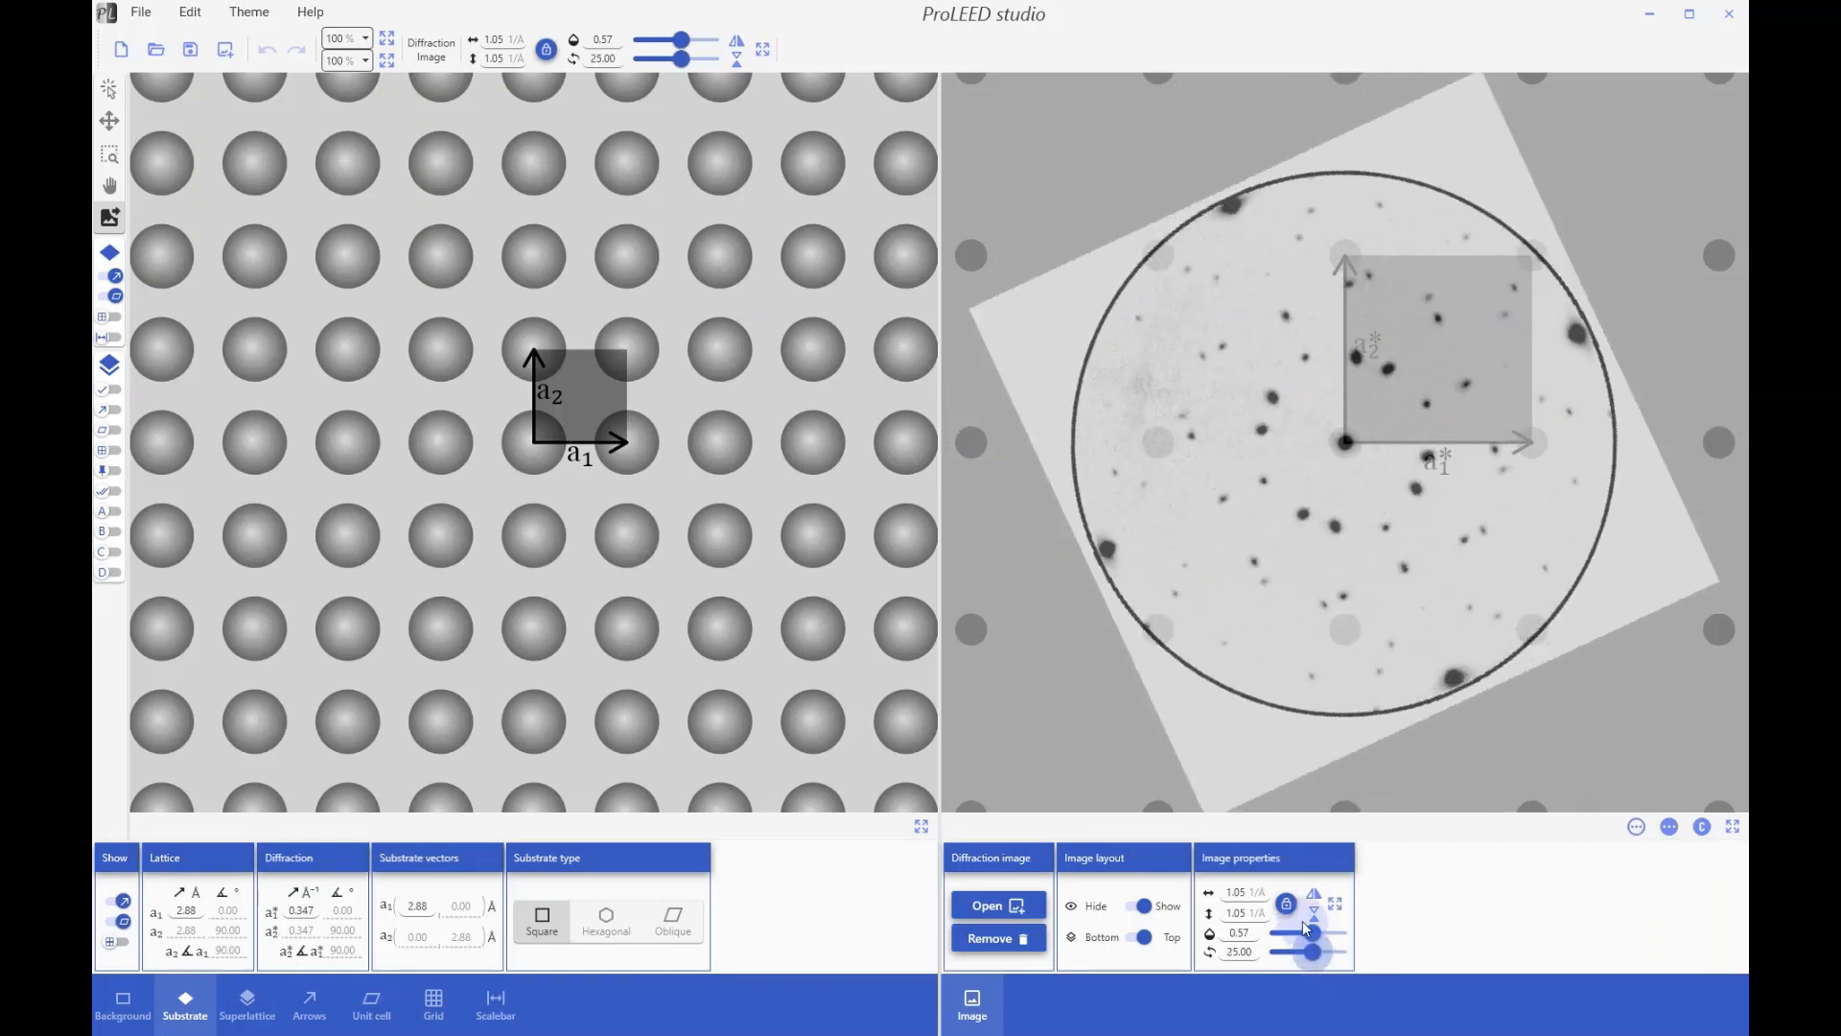
pyautogui.click(1315, 897)
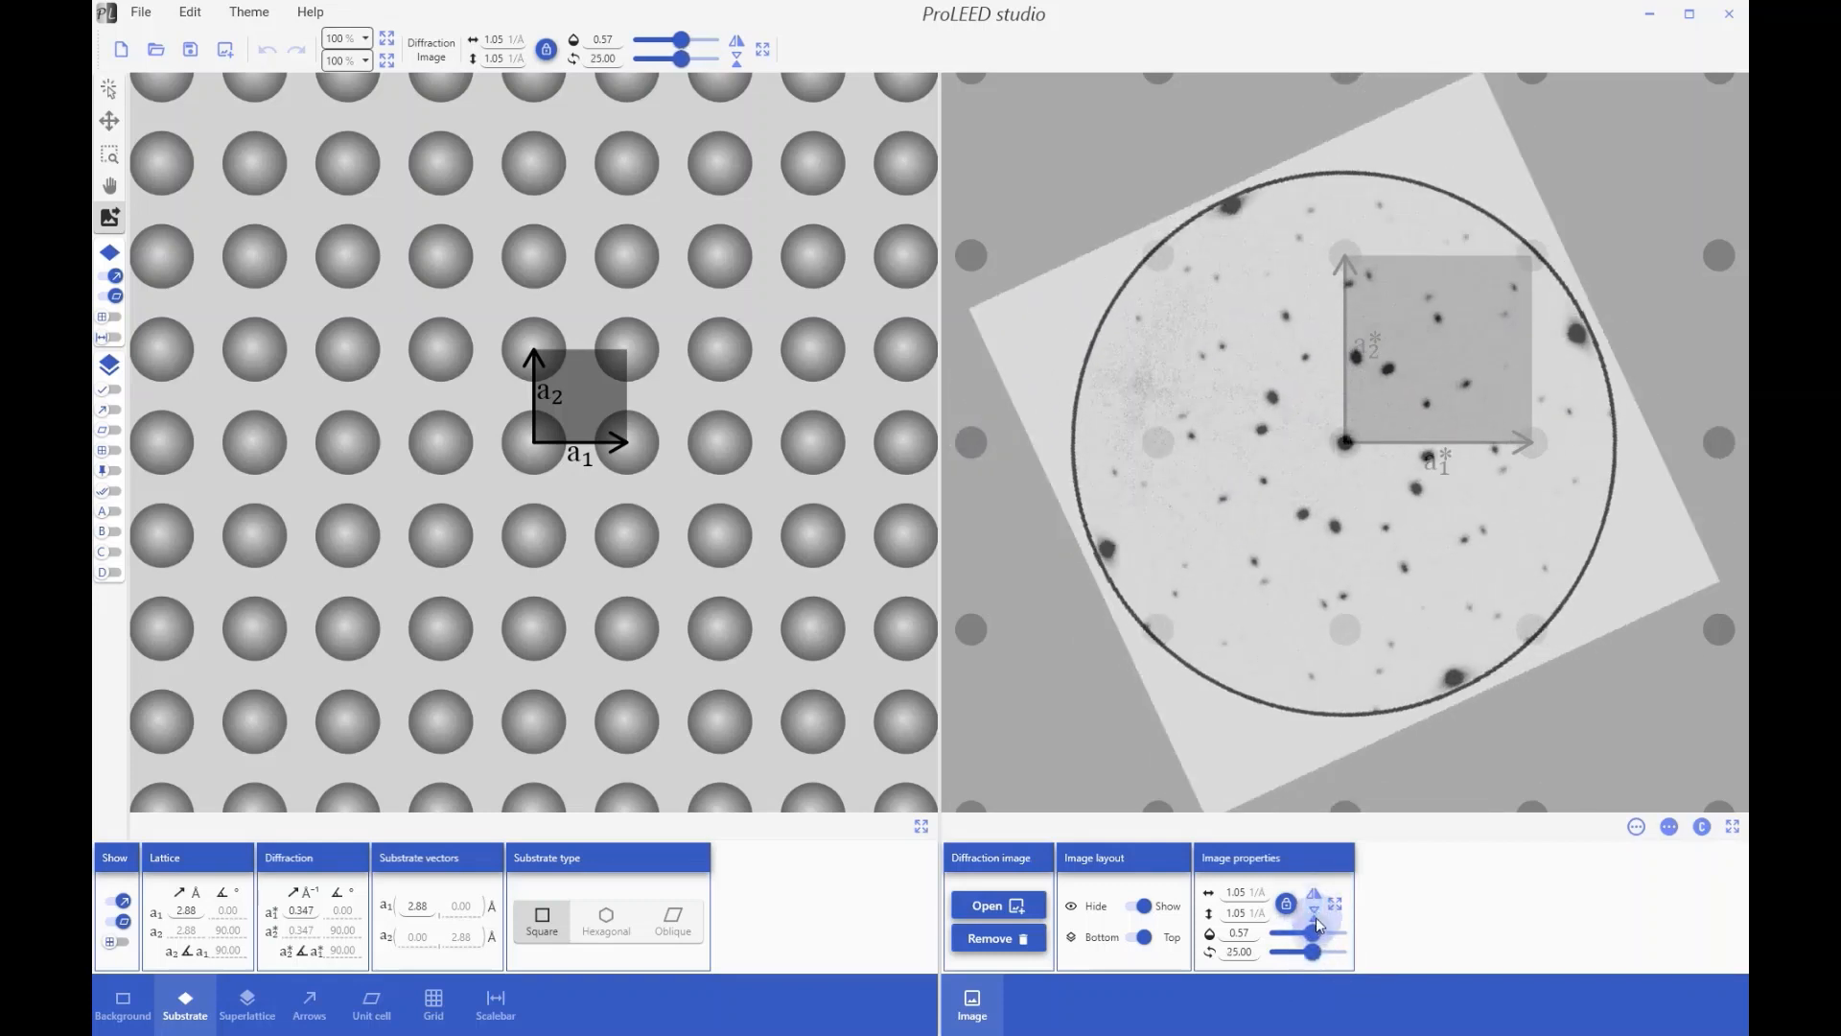
# Step: Reset the diffraction image's properties to their defaults, and remove the image from the model
pyautogui.click(1338, 906)
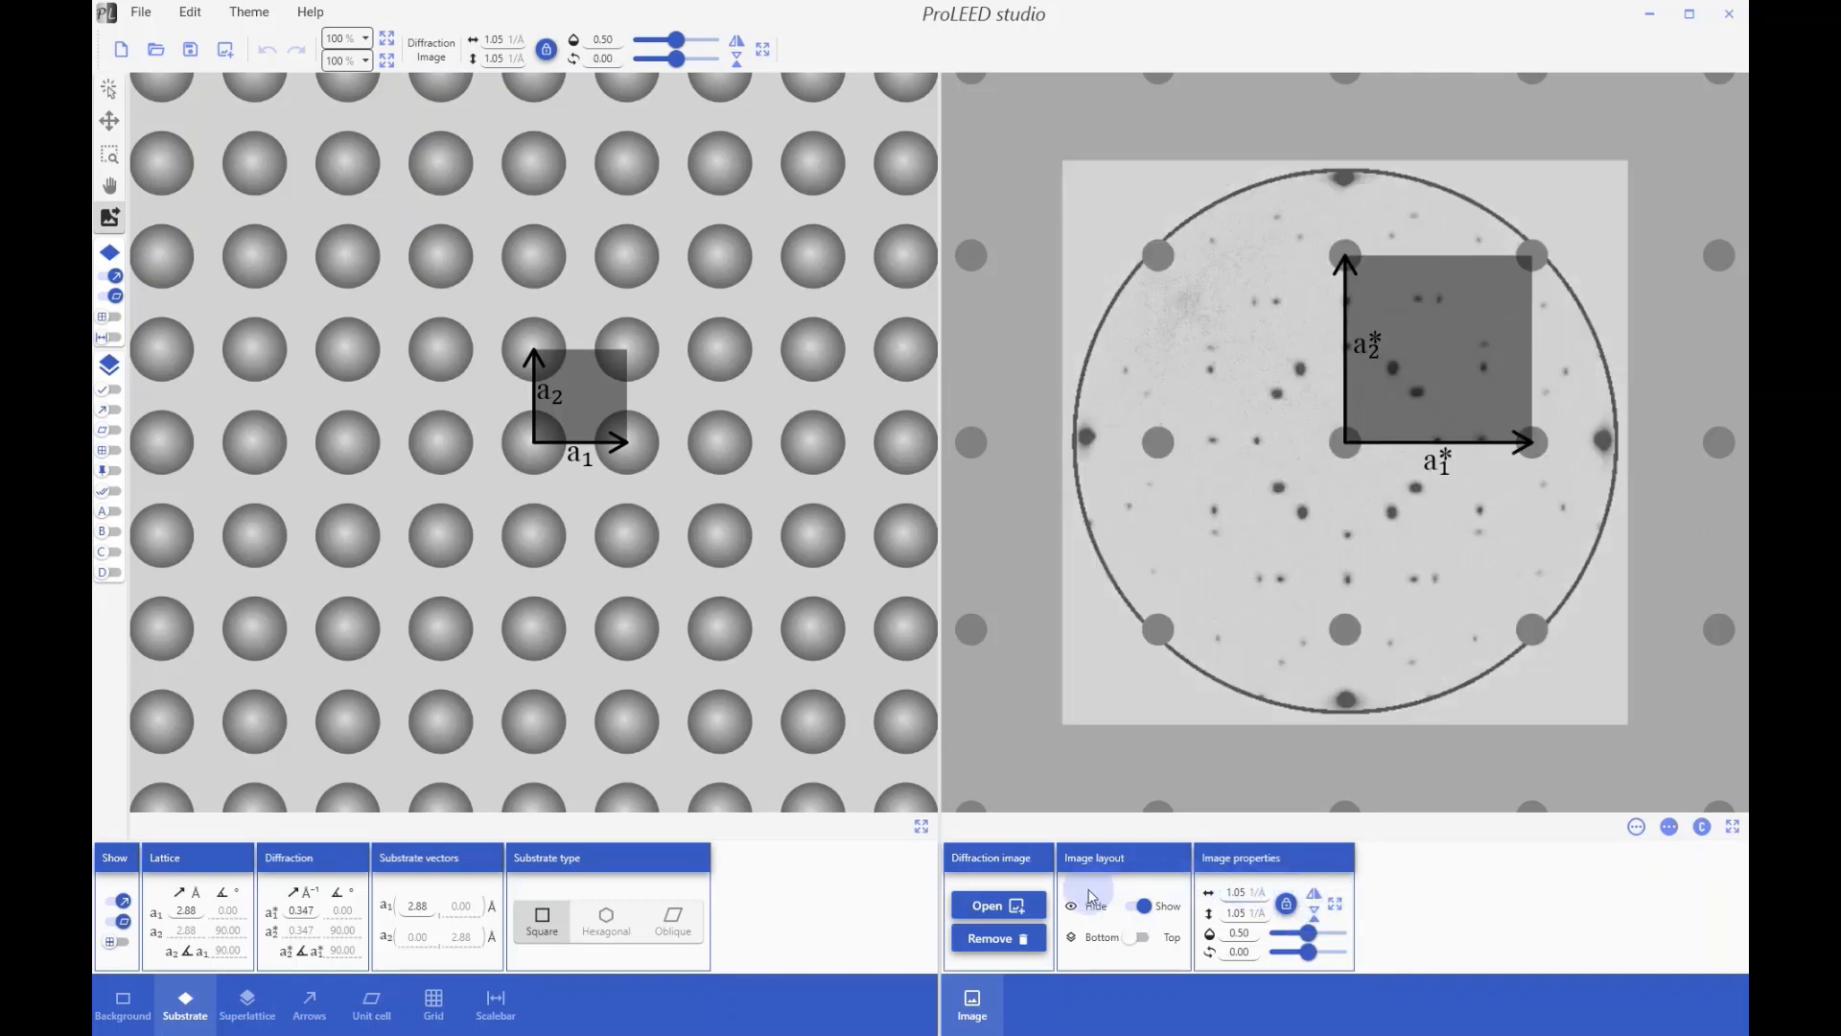
pyautogui.click(1005, 939)
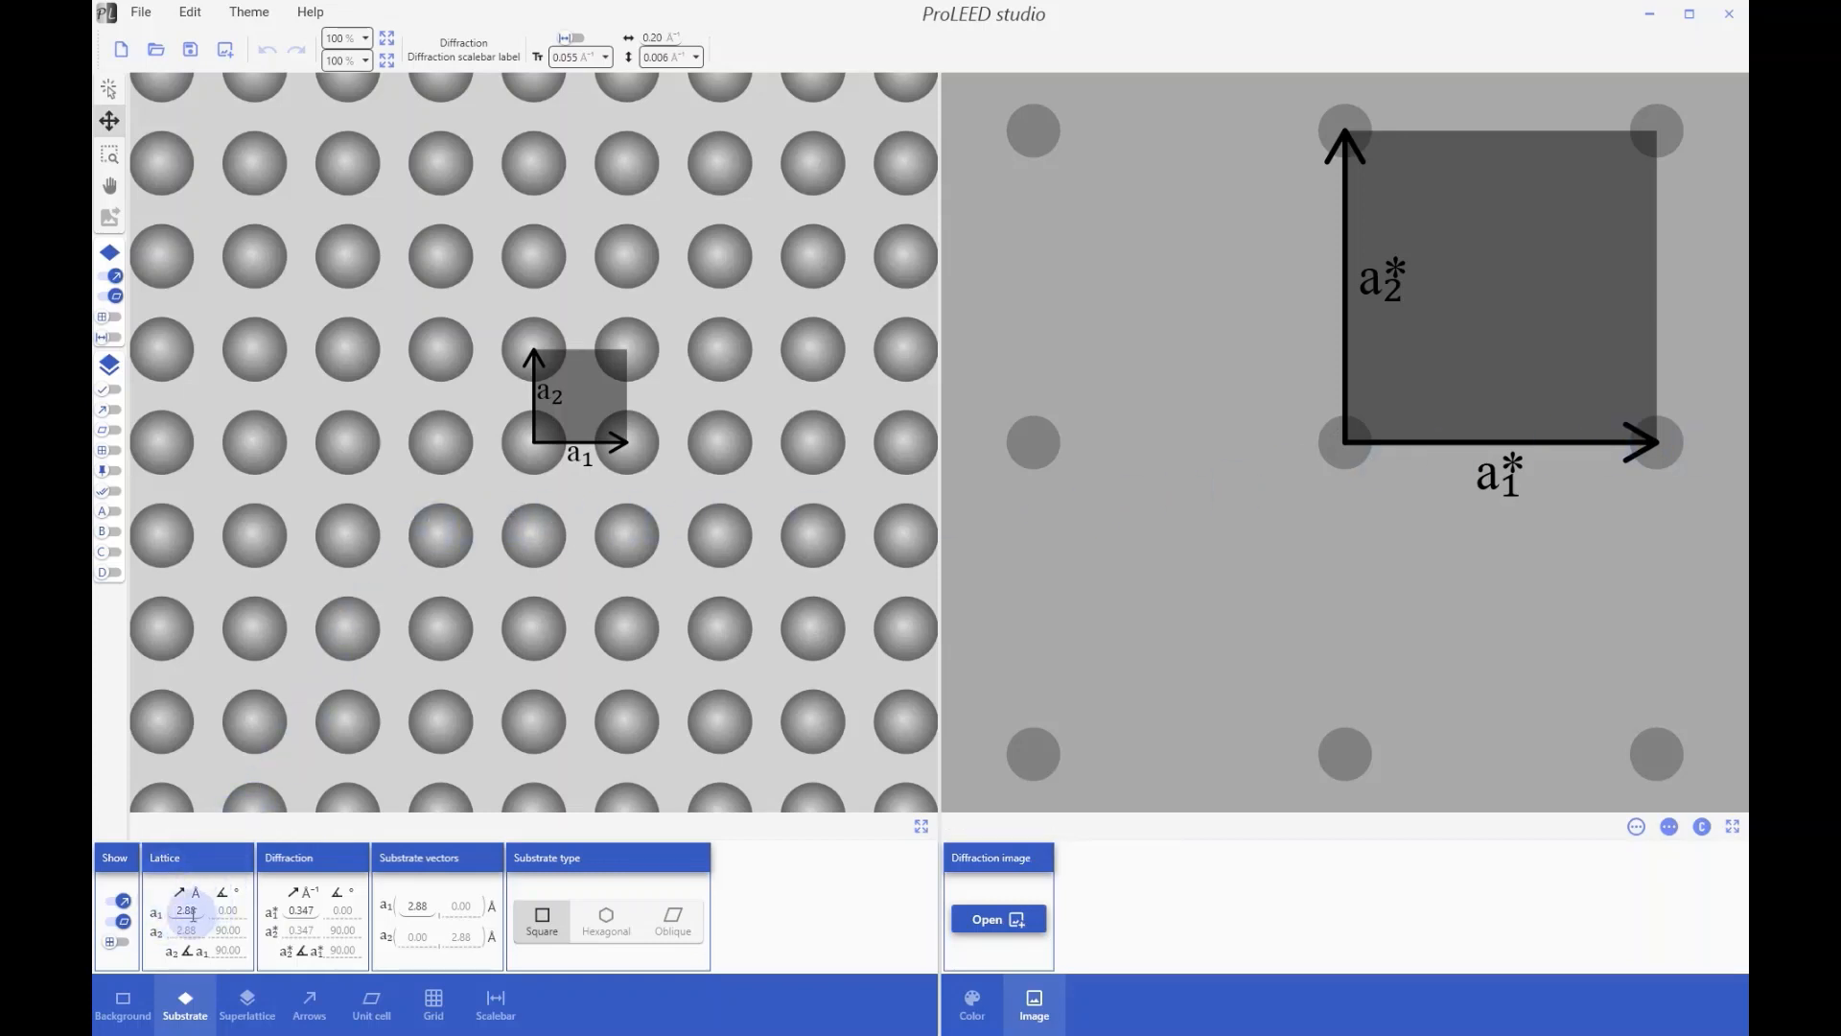
# Step: Load the diffraction image Ag(100)_25,0eV from the Ag(100) folder, and hide the substrate's unit cell and vector arrows
pyautogui.click(1019, 923)
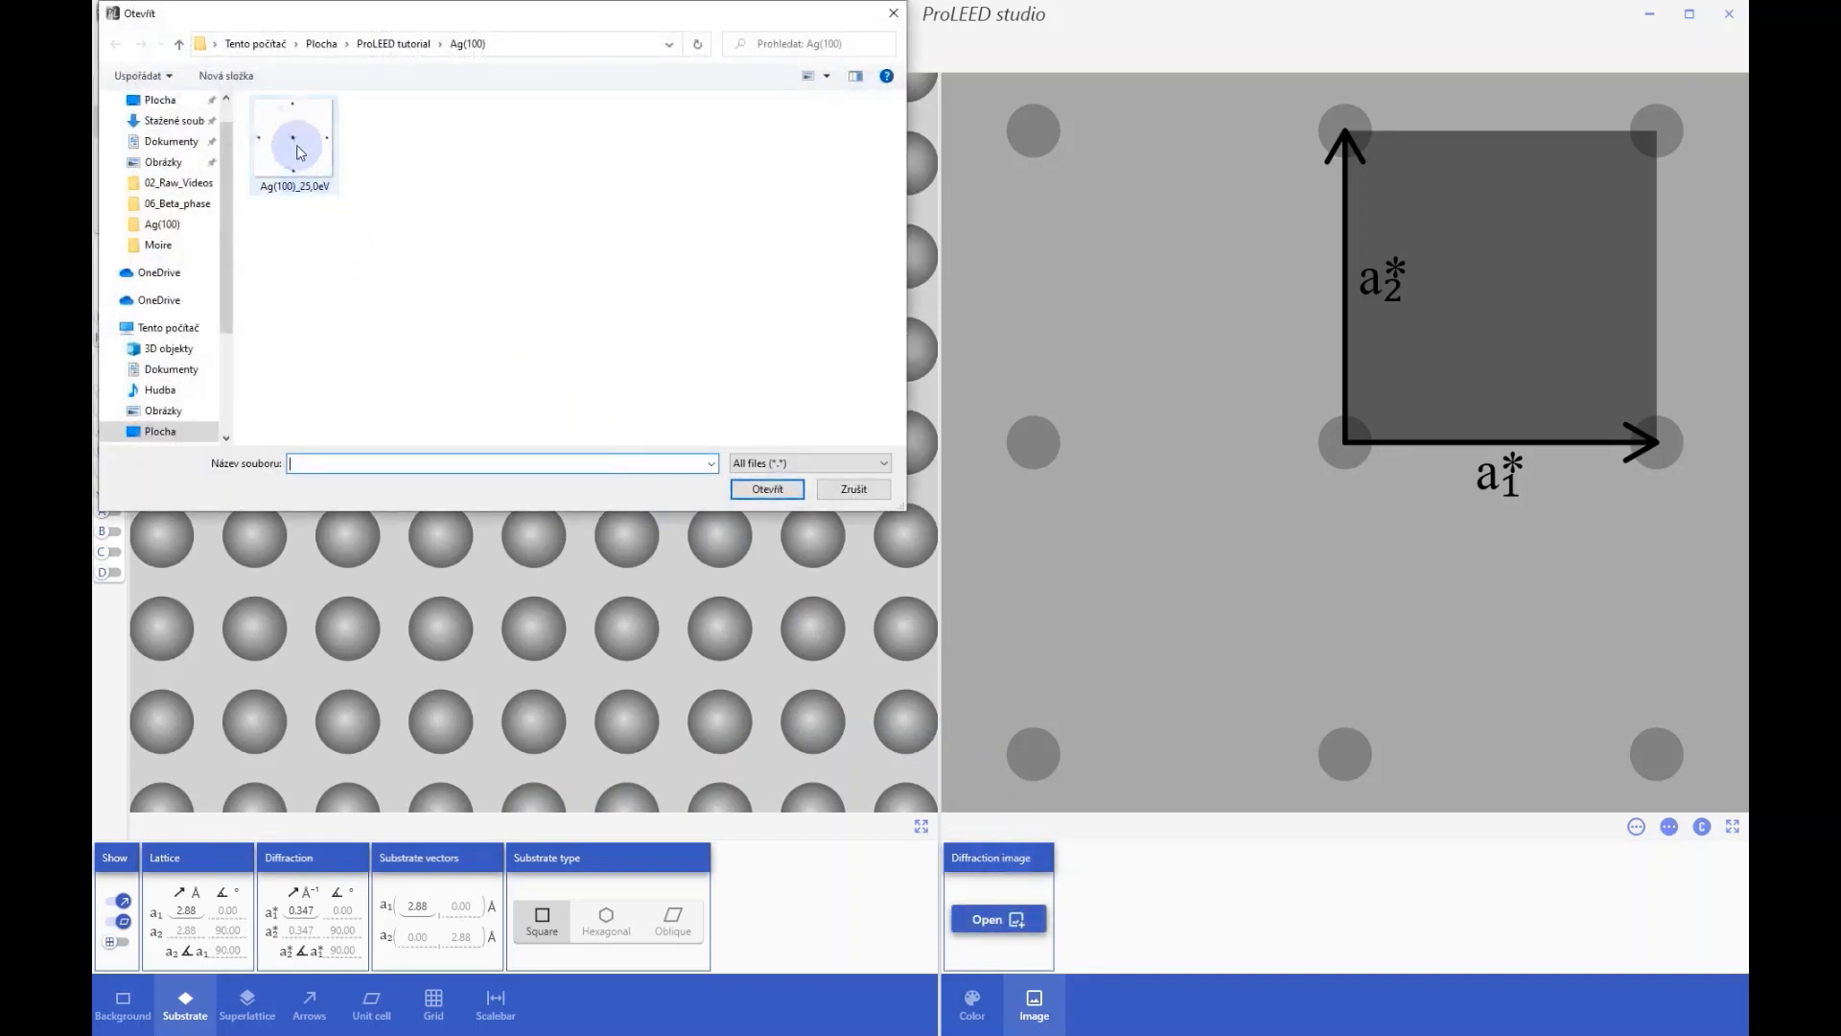
pyautogui.doubleClick(300, 156)
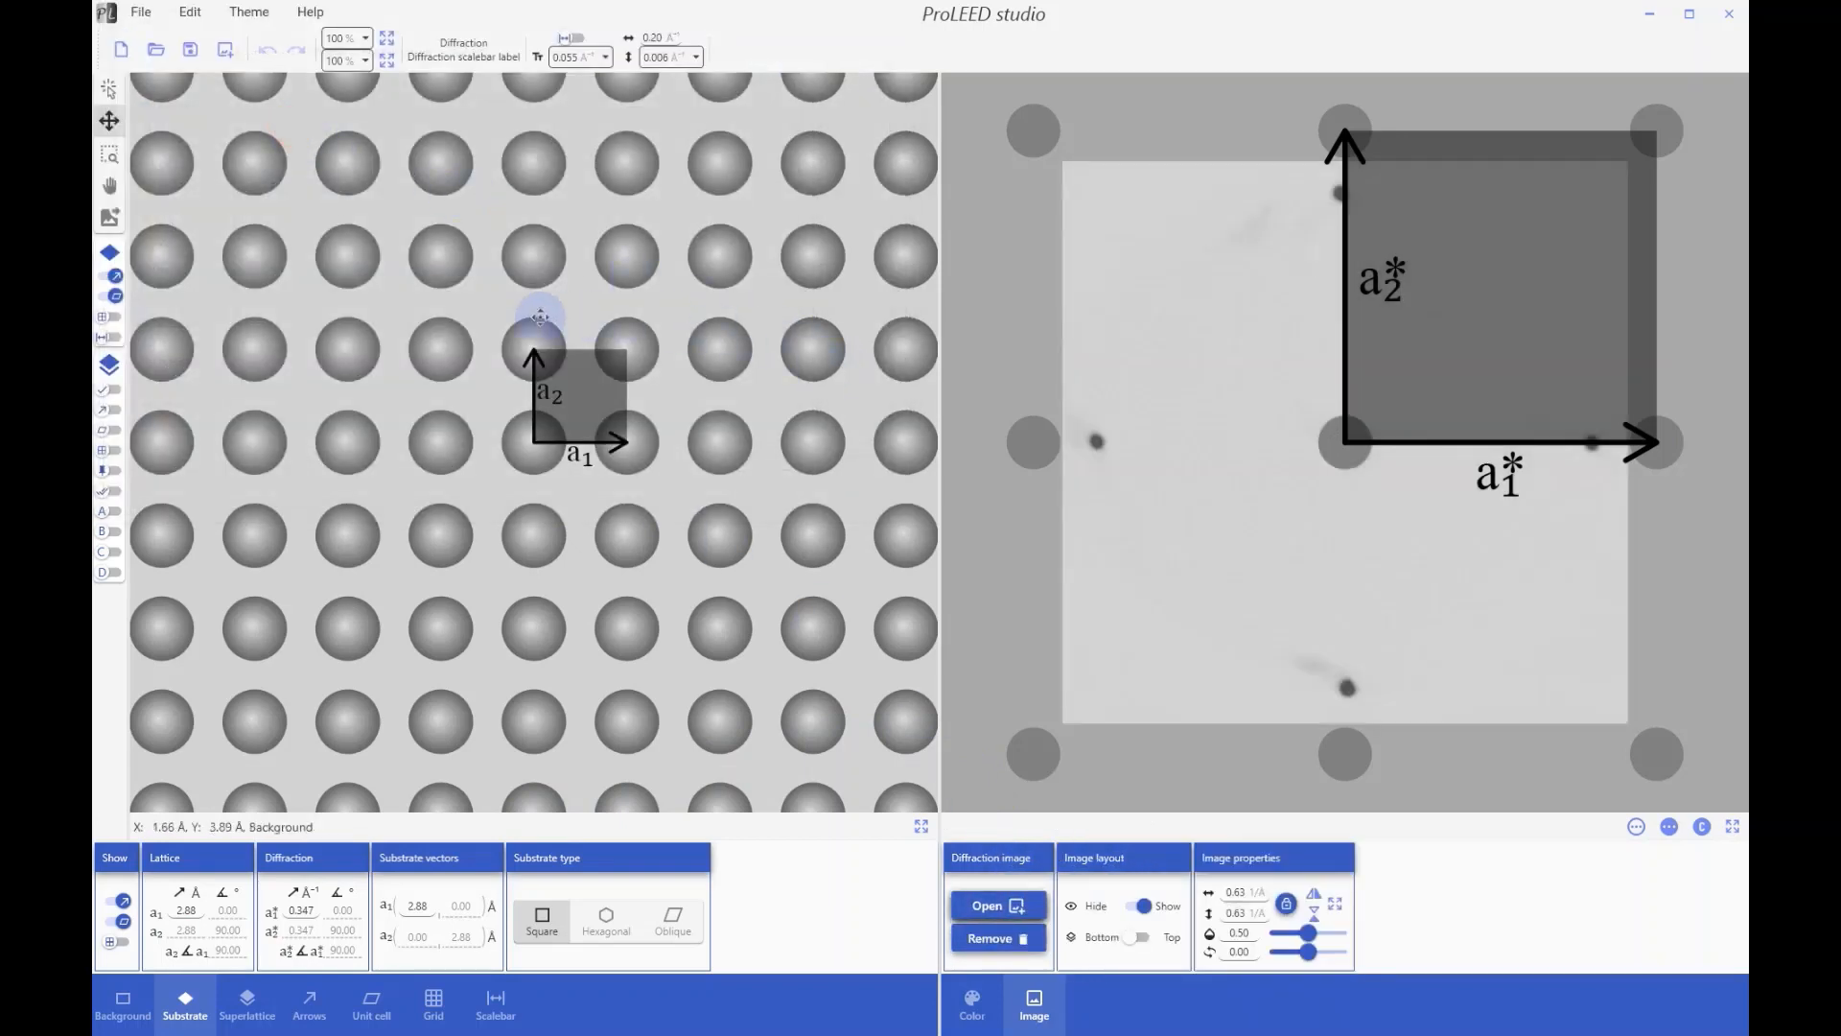
pyautogui.click(114, 297)
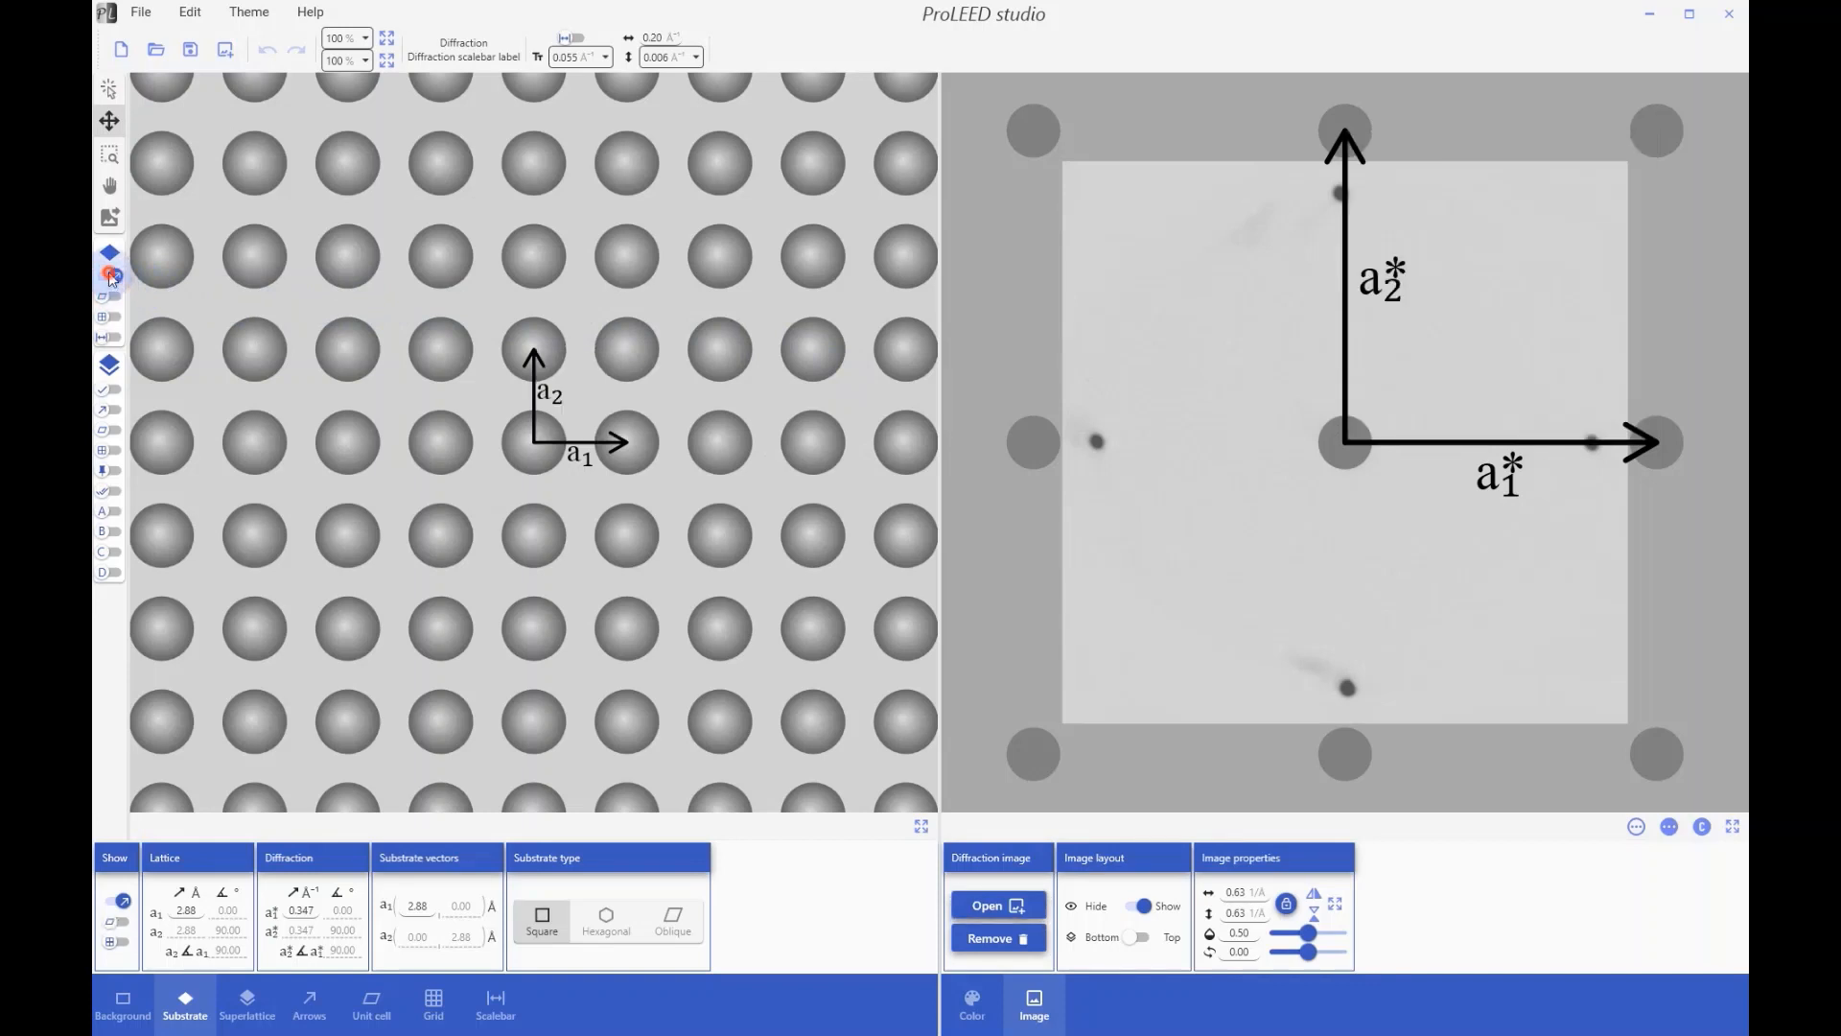
pyautogui.click(114, 276)
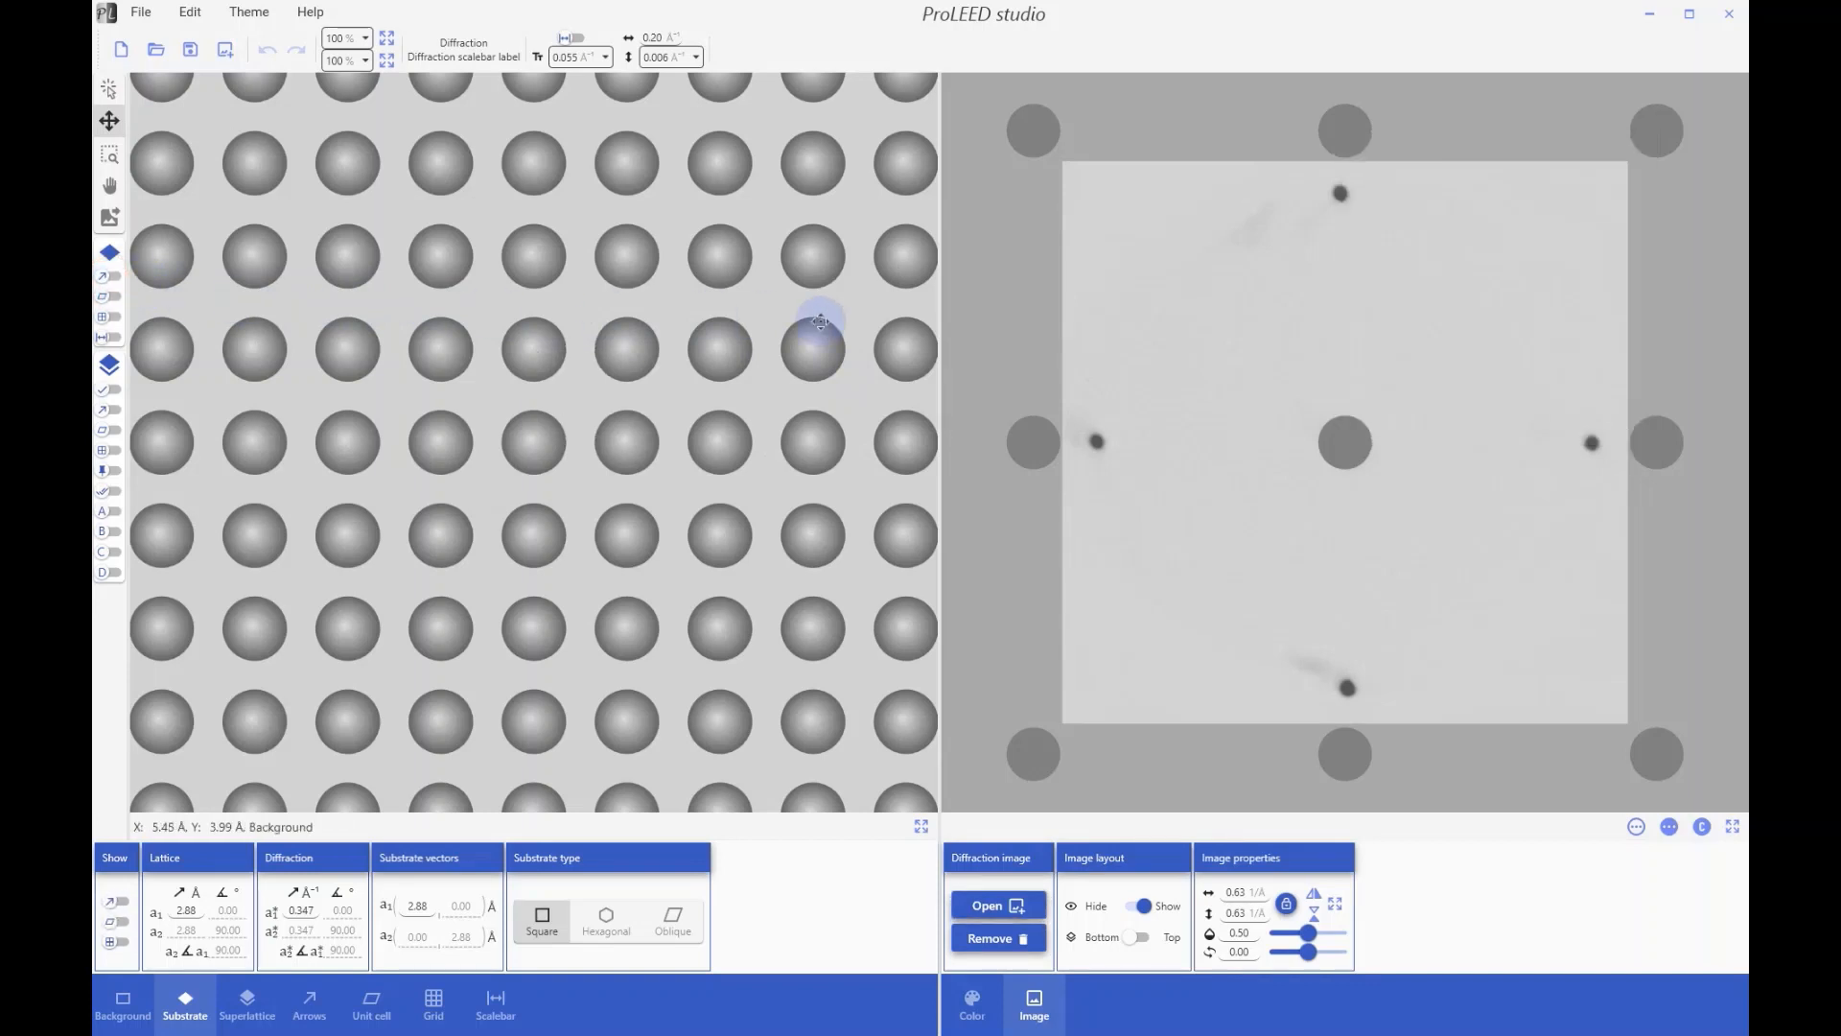
# Step: Shrink the substrate spots to 0.014 1/Å, and scale the diffraction image to 0.79 1/Å to match its spots to them
pyautogui.click(1037, 432)
pyautogui.scroll(-10, 1052, 438)
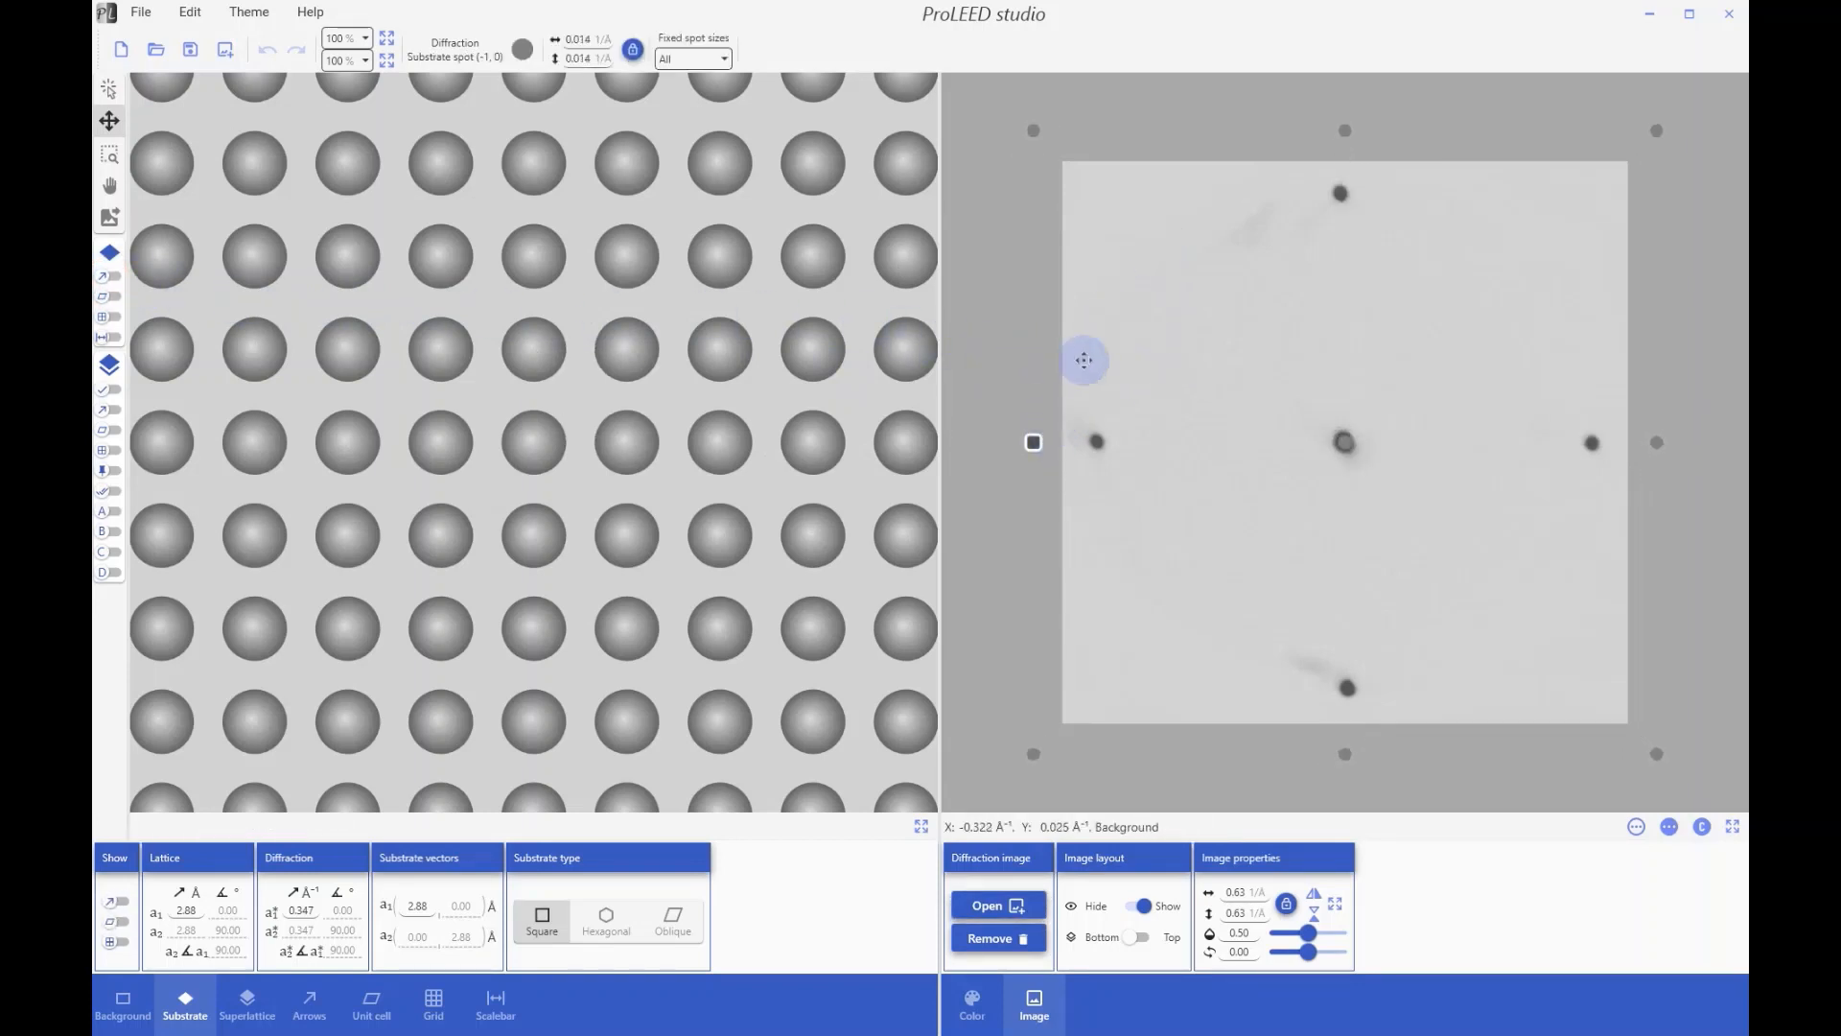
pyautogui.click(1120, 254)
pyautogui.scroll(5, 1119, 254)
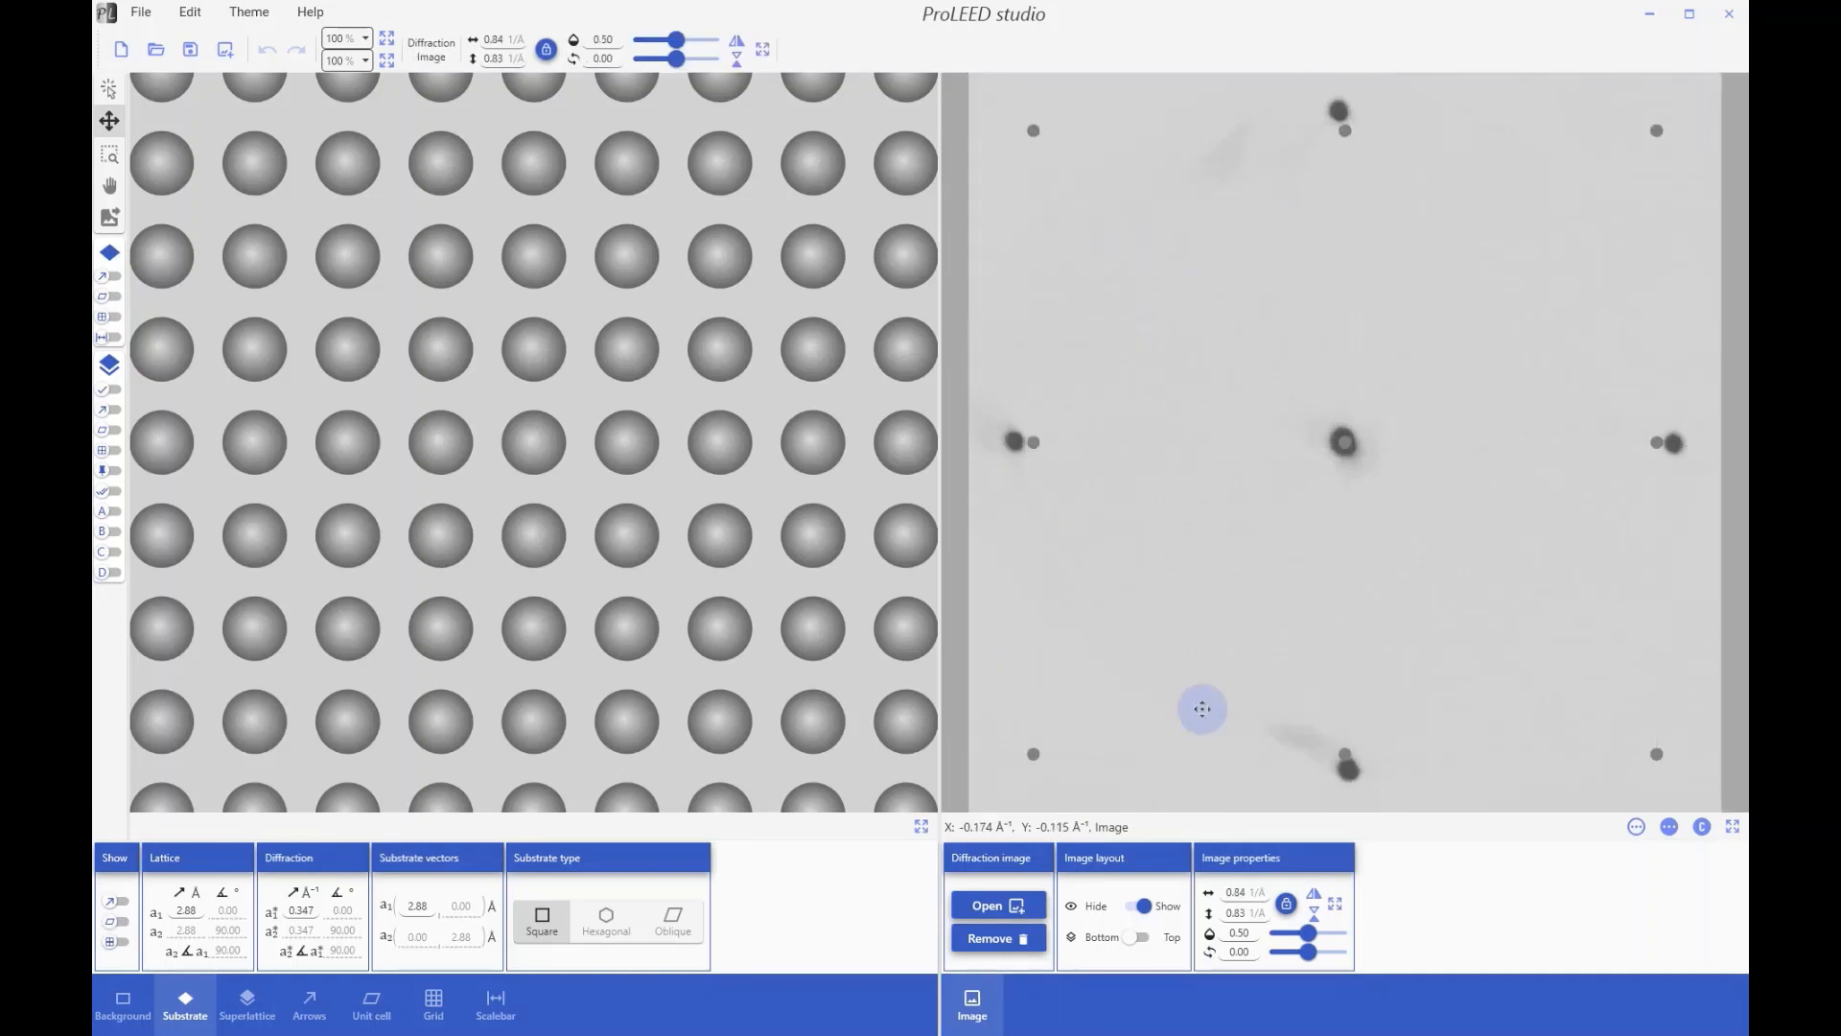
pyautogui.doubleClick(1237, 892)
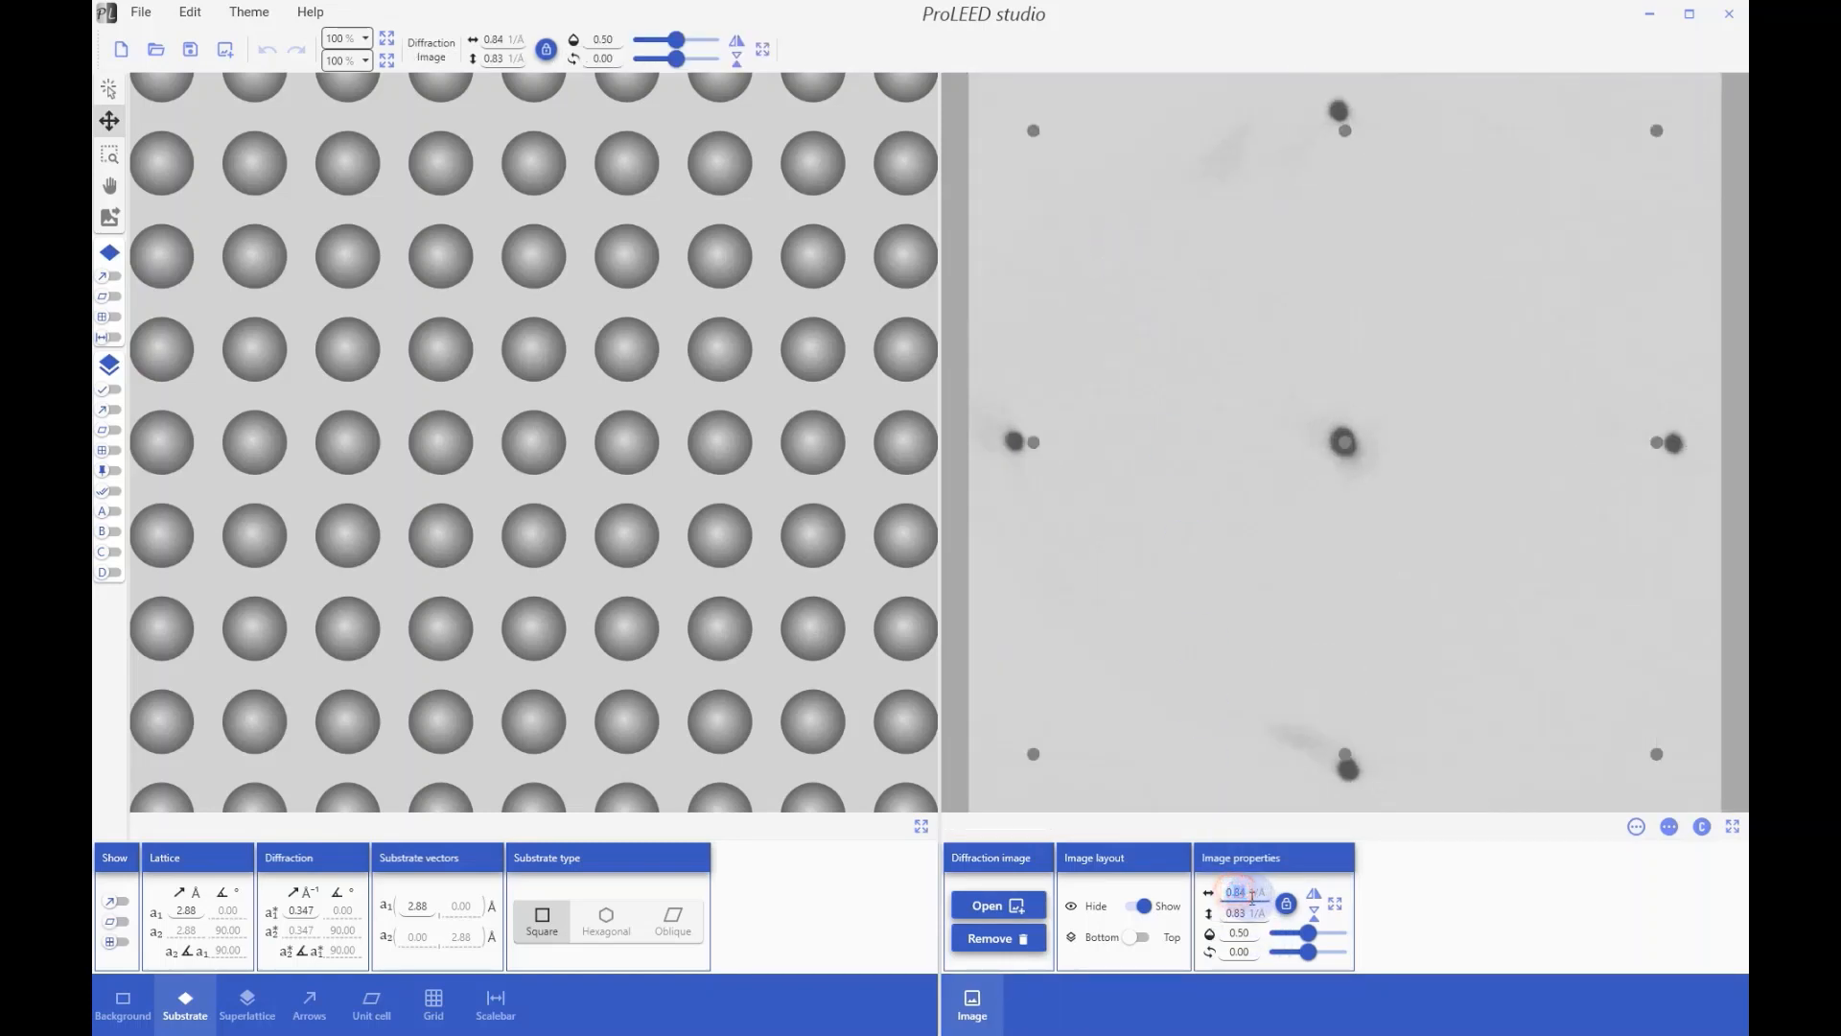
pyautogui.write('0.79')
pyautogui.press('Tab')
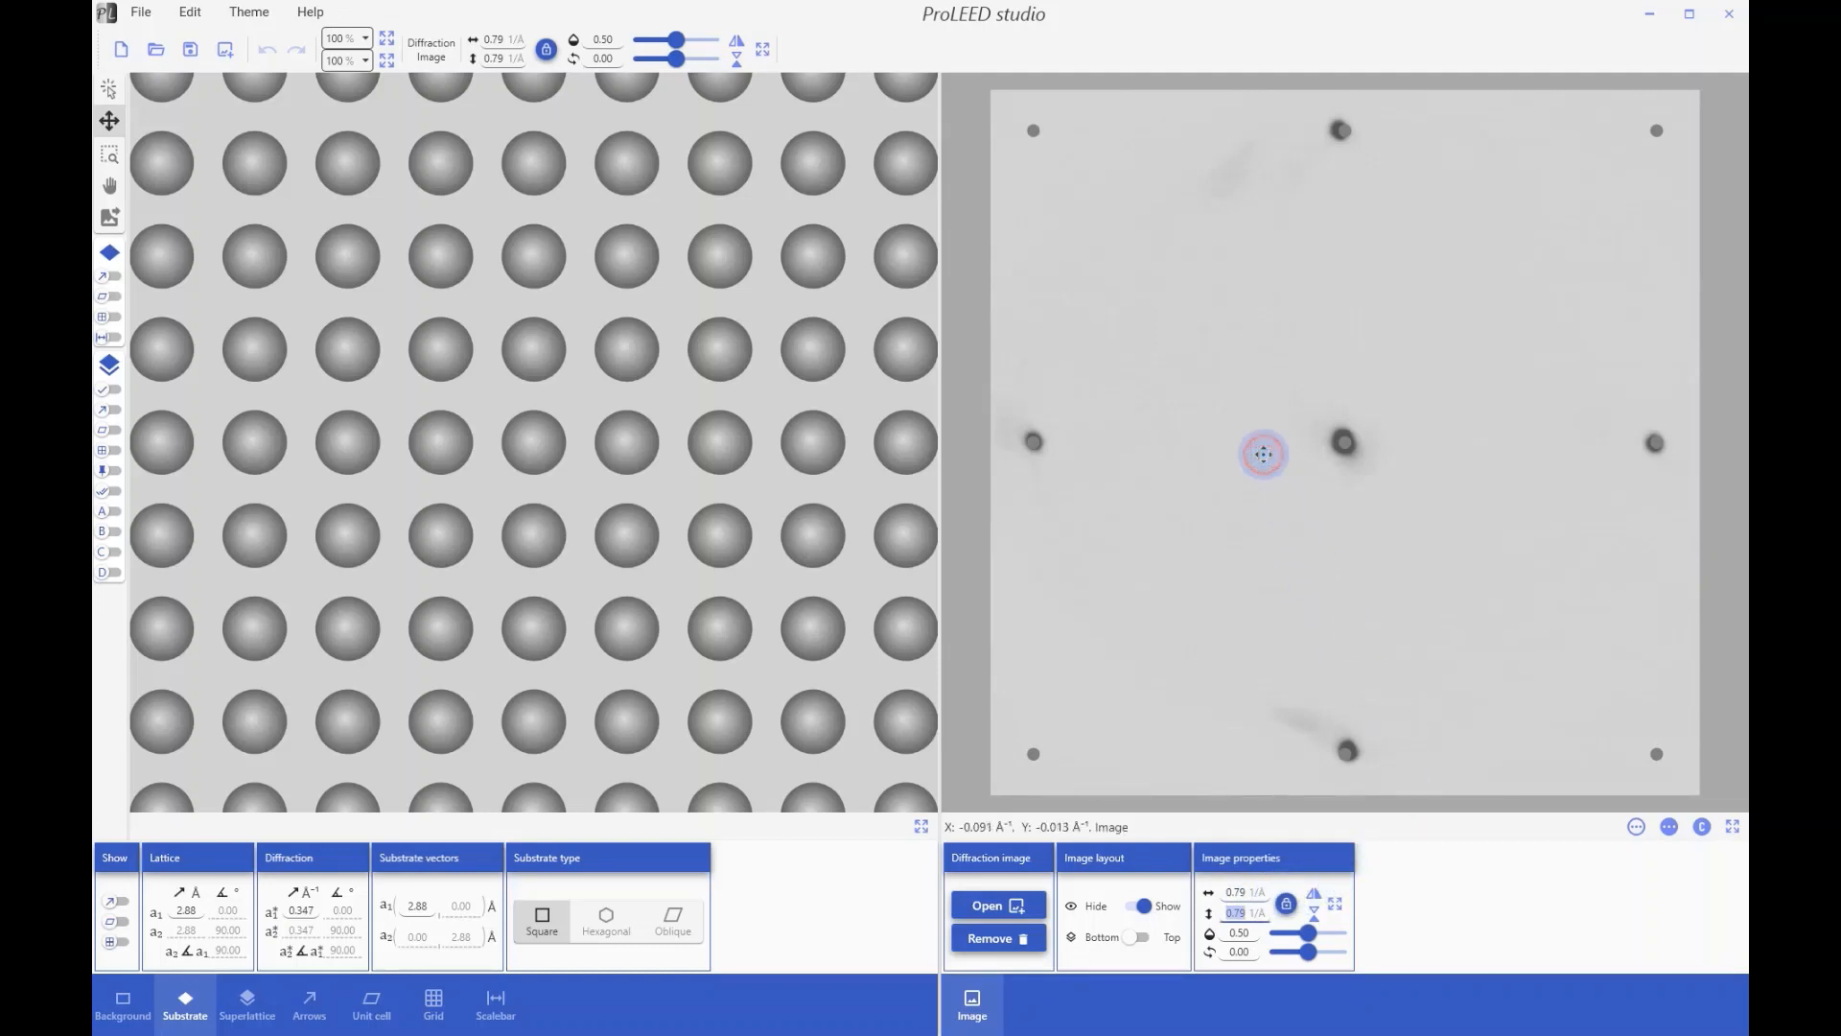
# Step: Show the scalebar in the diffraction view
pyautogui.click(506, 1022)
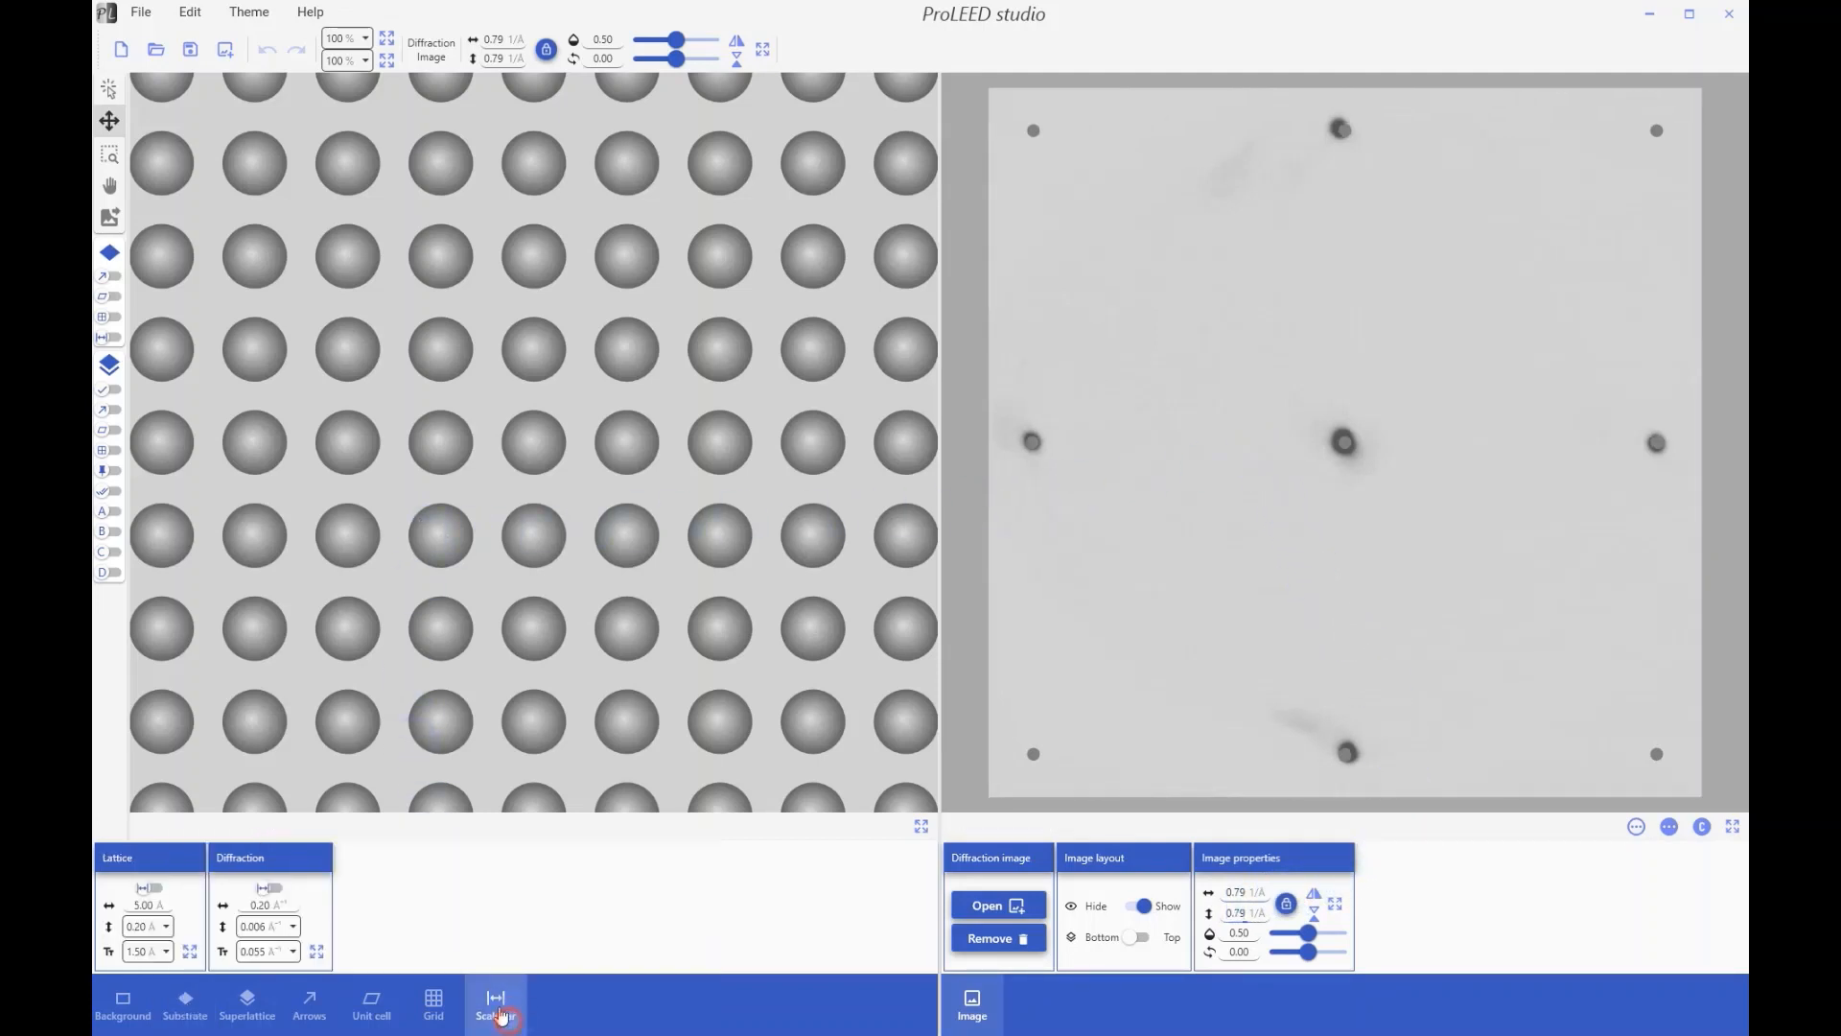
pyautogui.click(271, 888)
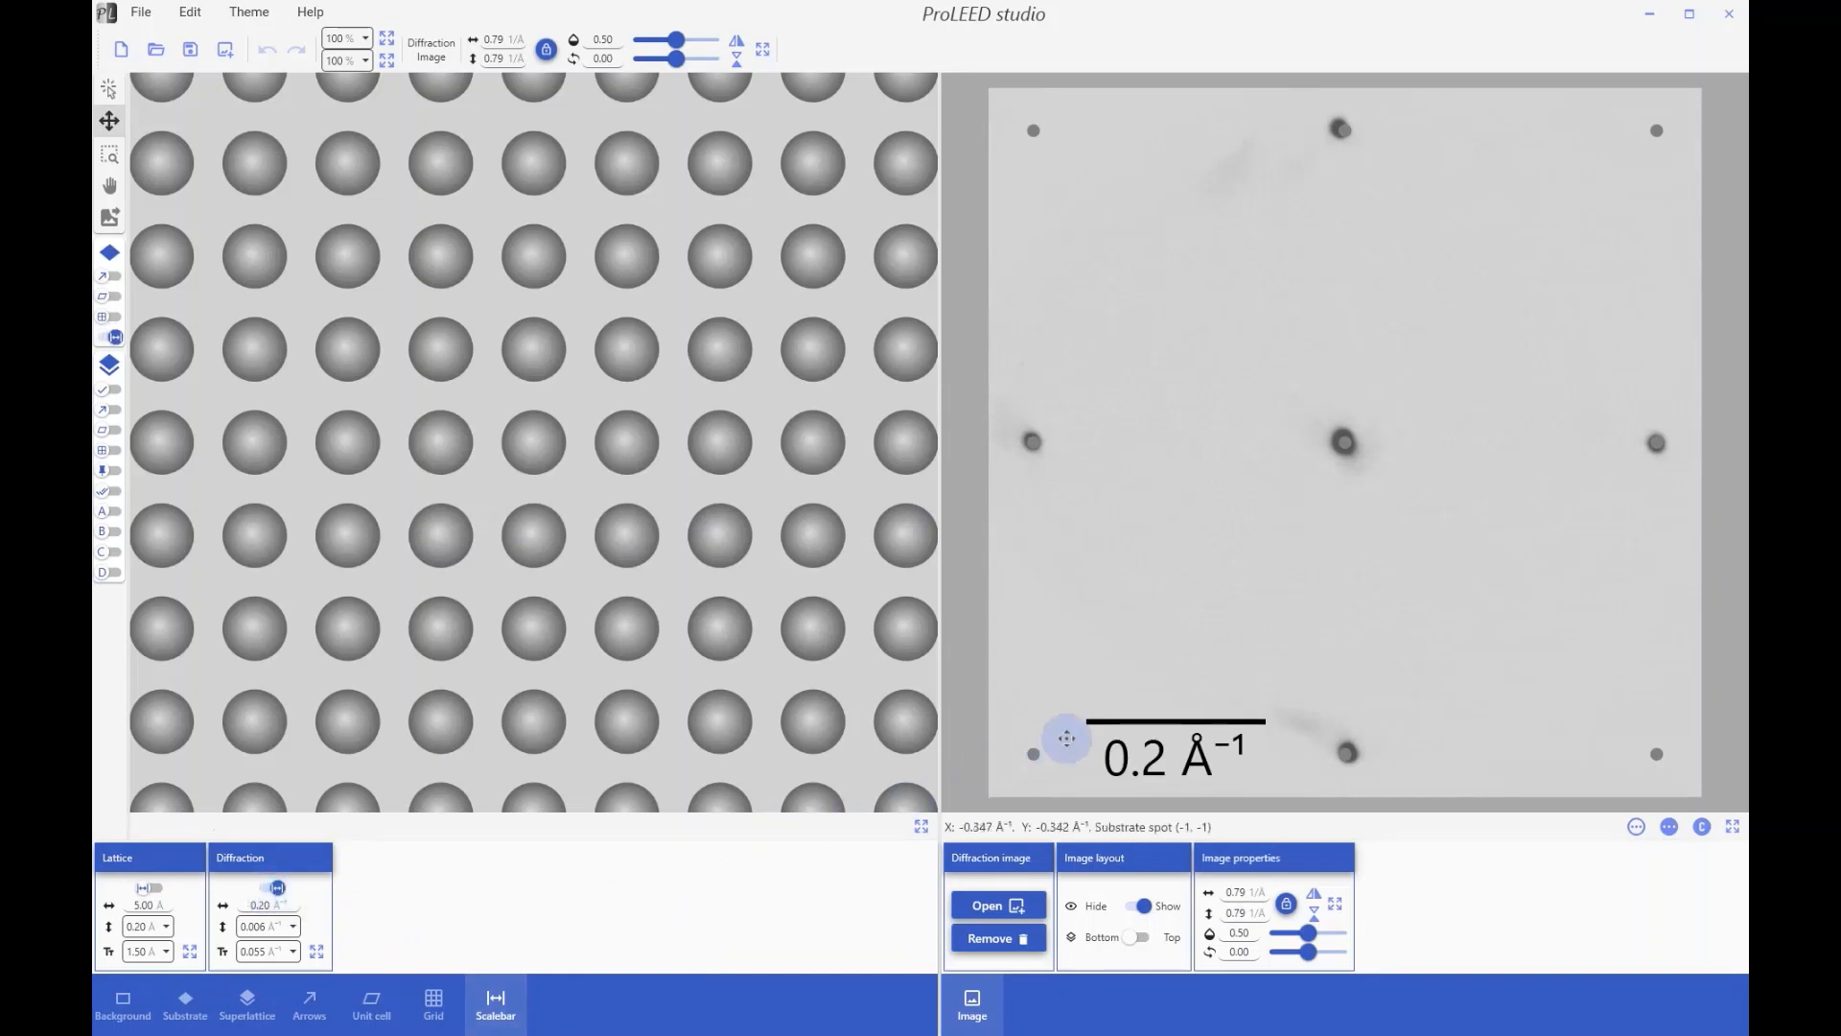
# Step: Make the substrate spots in the diffraction view fully transparent
pyautogui.click(1033, 442)
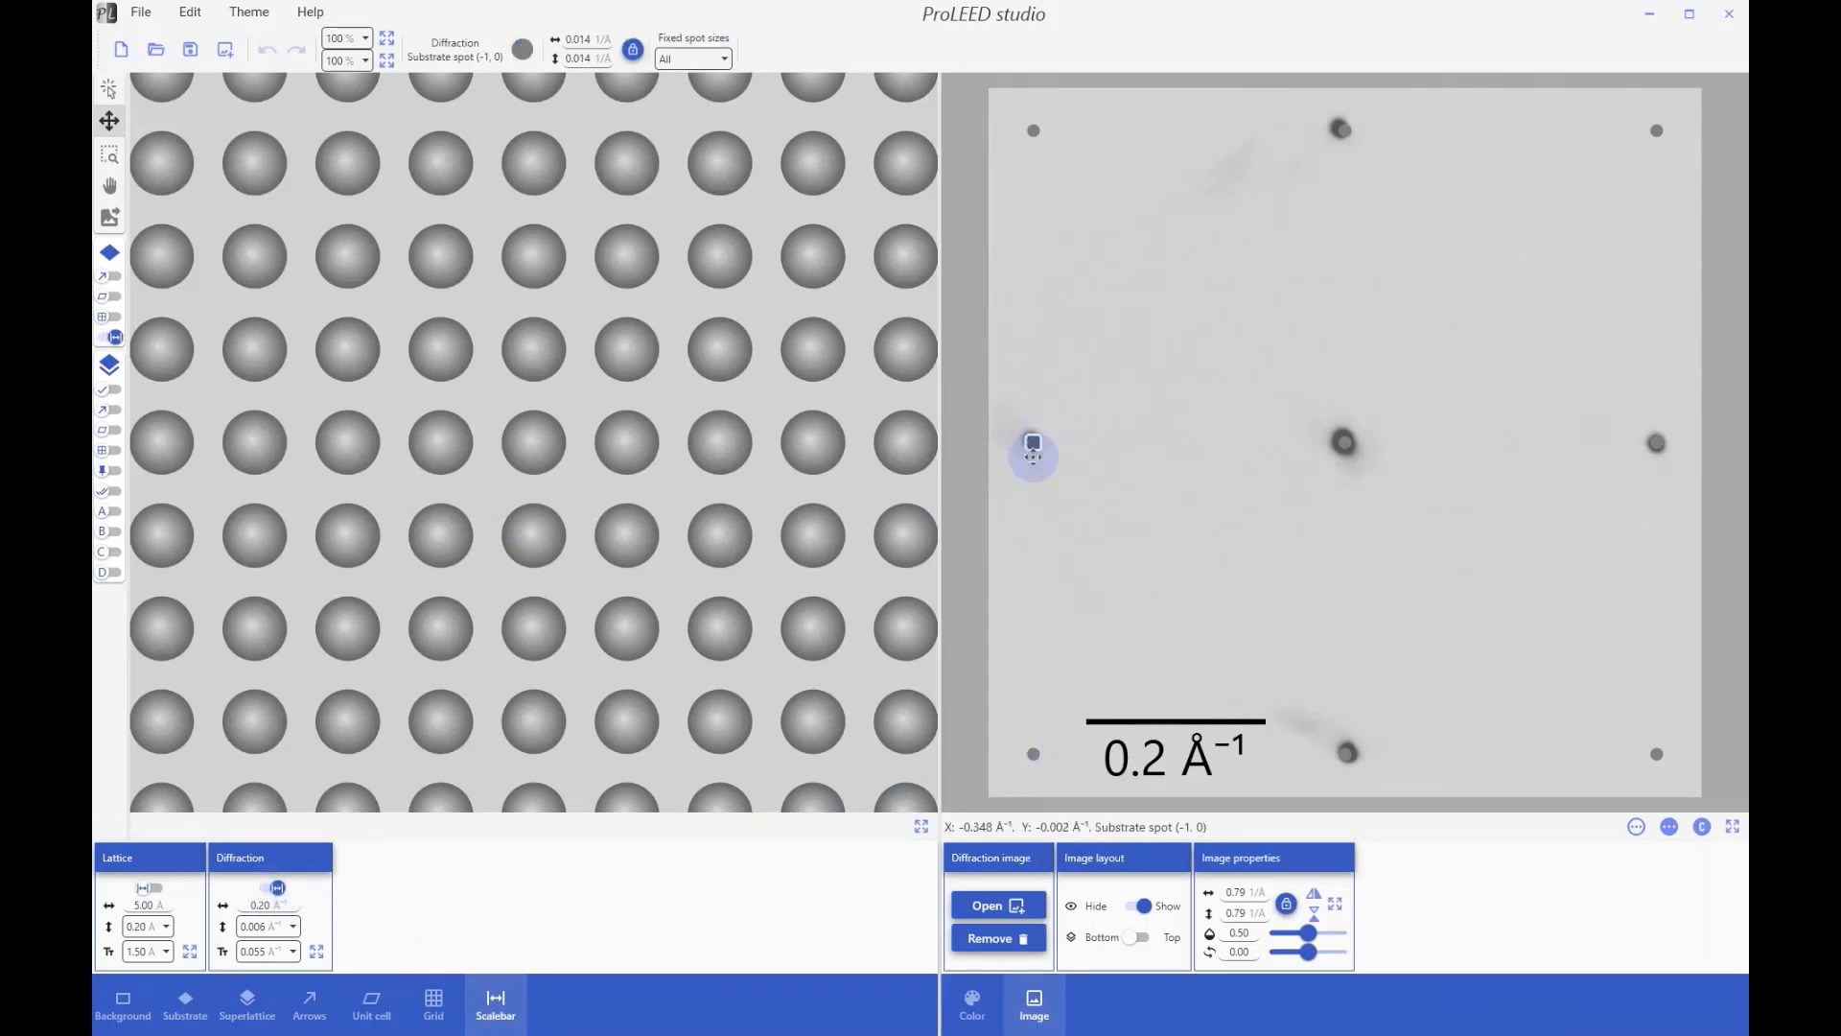
pyautogui.click(972, 1005)
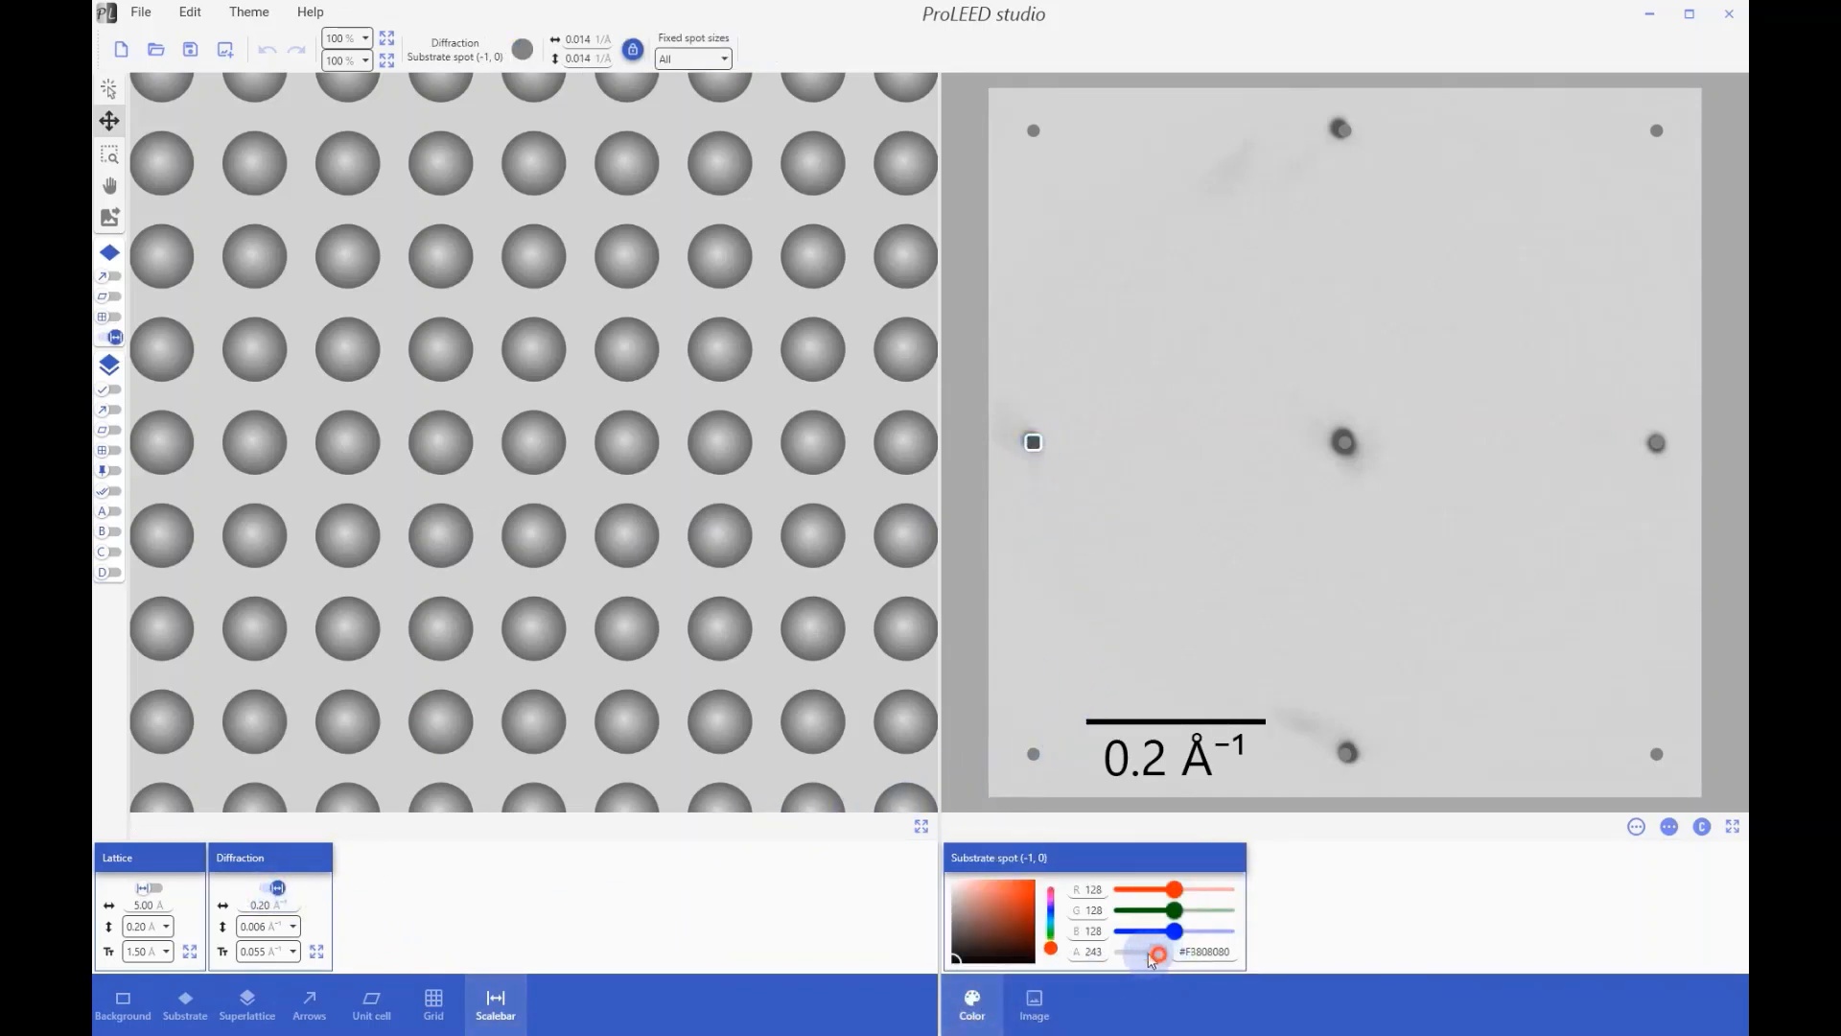
pyautogui.click(1245, 477)
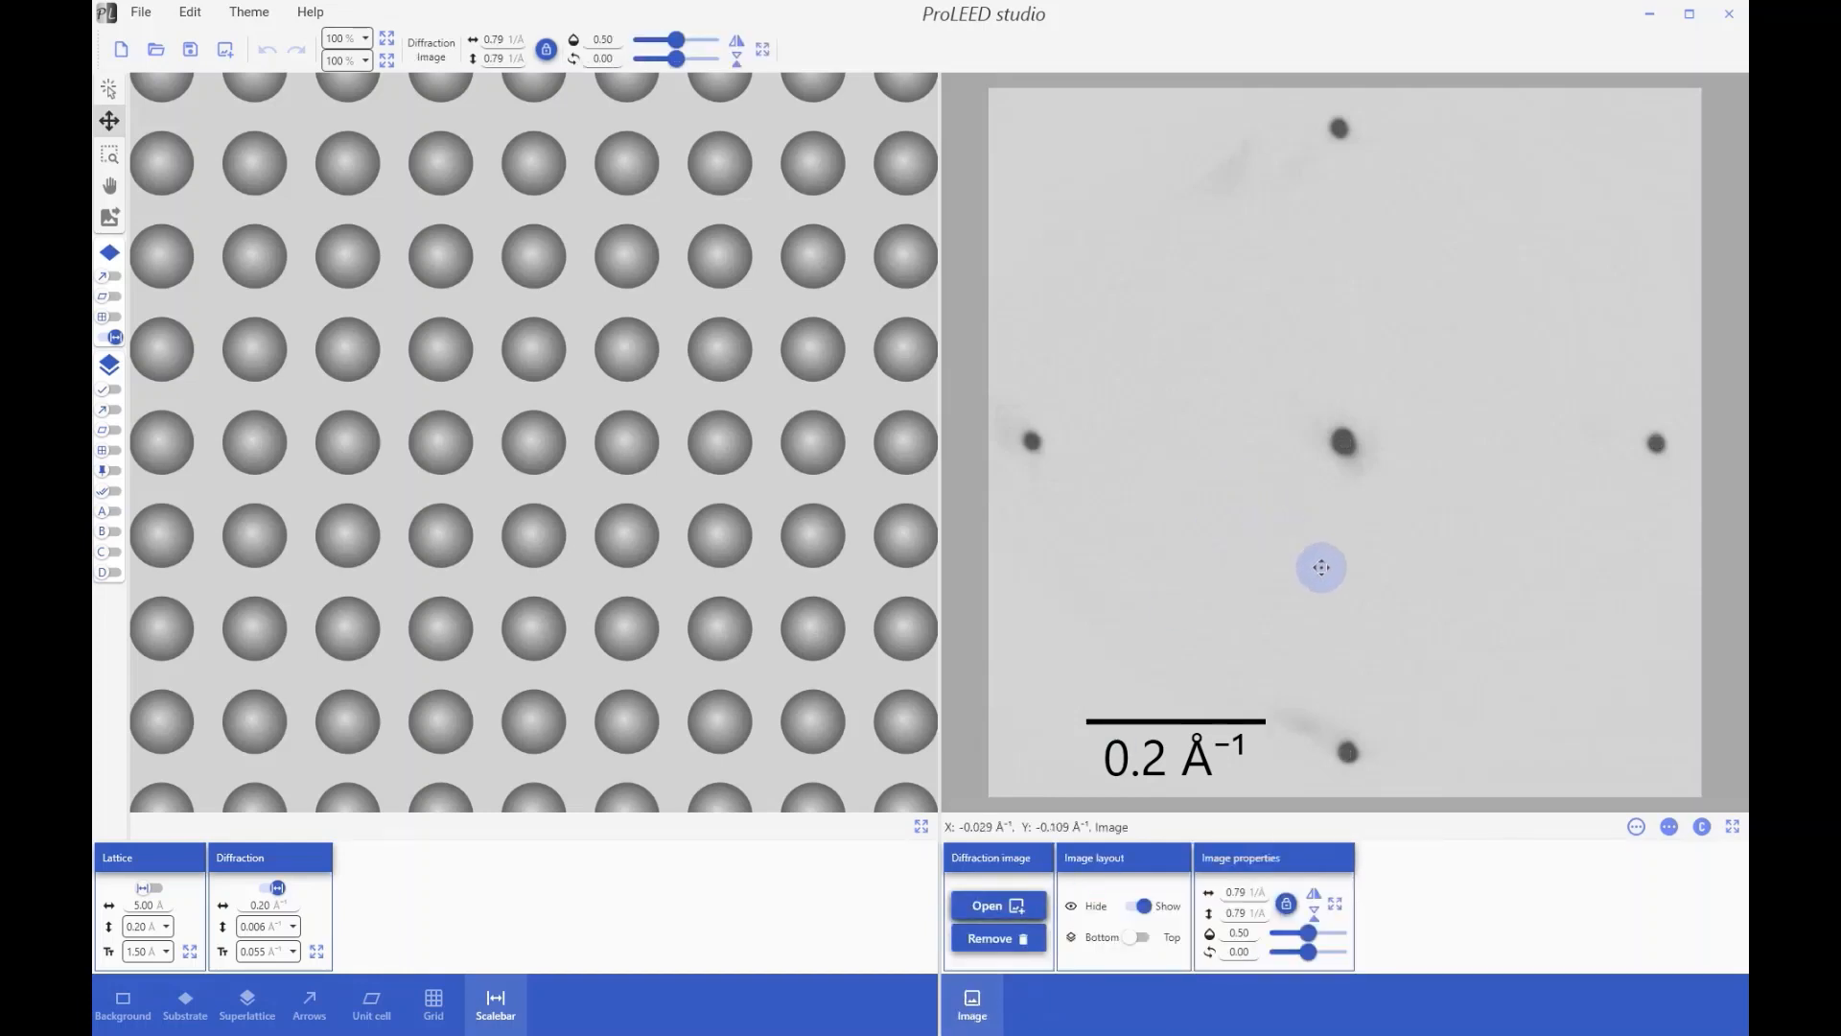
# Step: Move the scalebar slightly within the diffraction image
pyautogui.moveTo(1144, 724); pyautogui.dragTo(1073, 718)
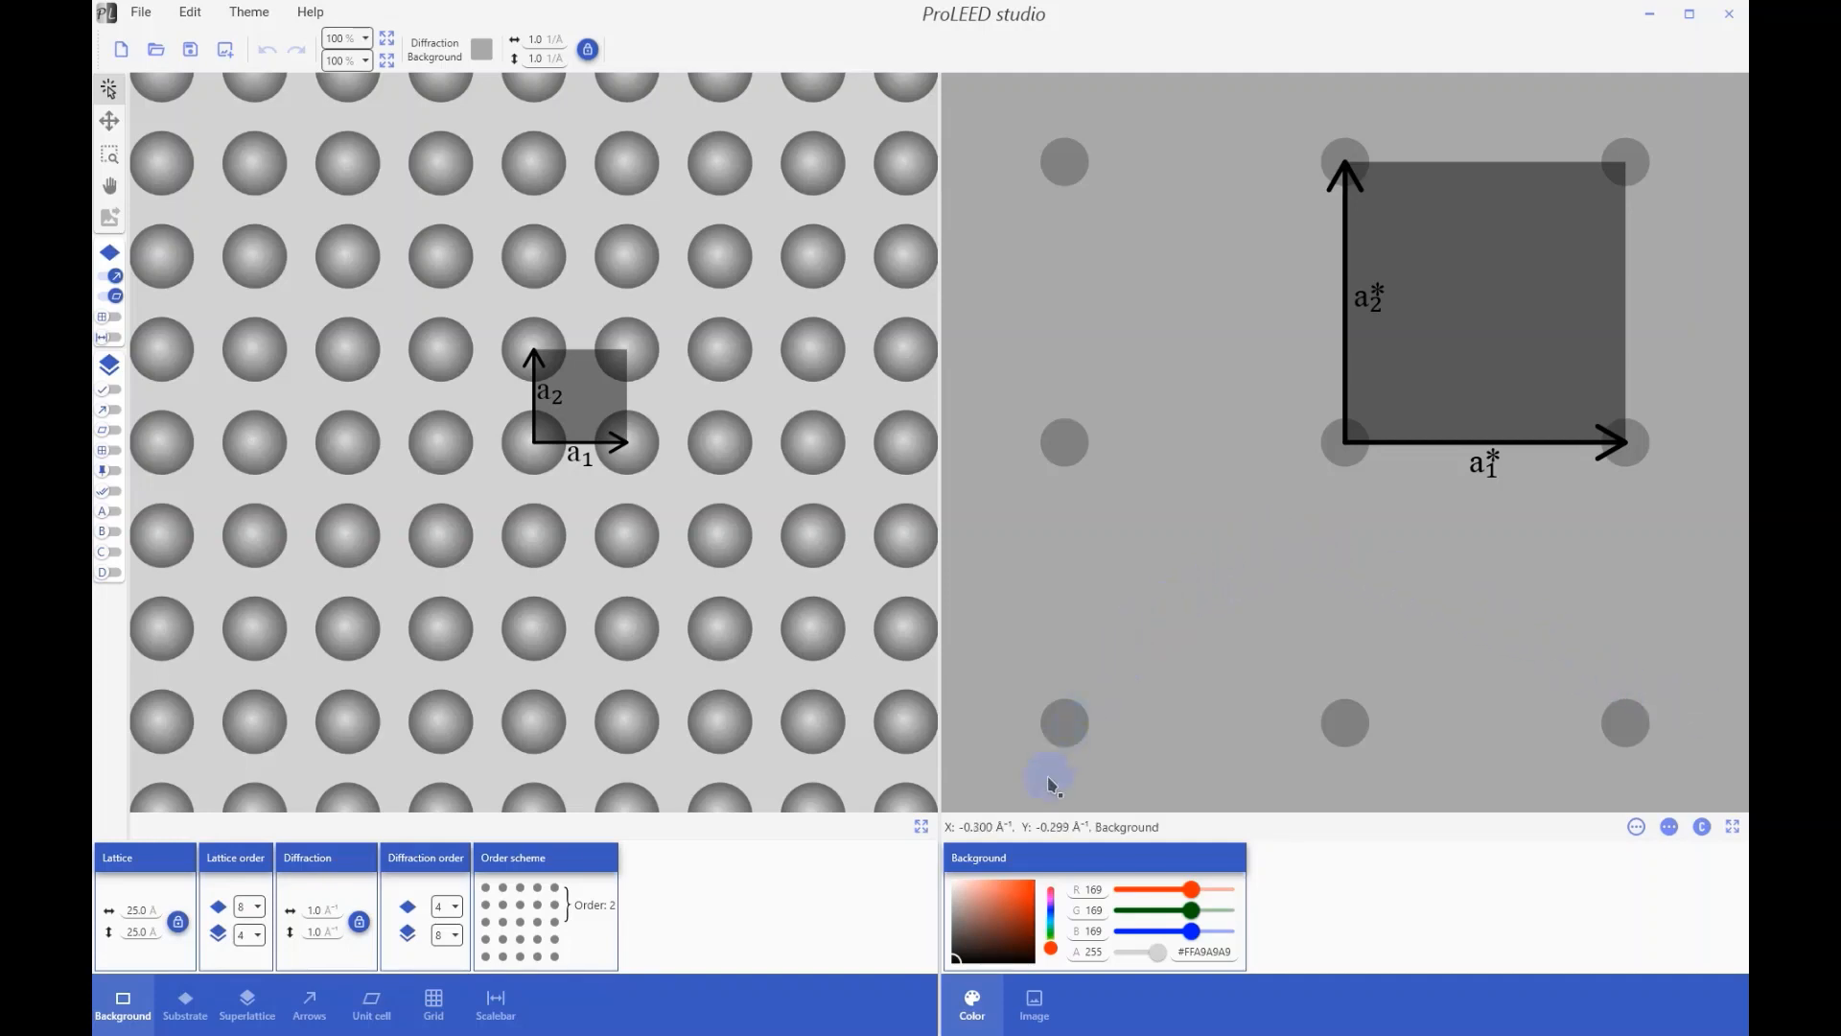
# Step: Load the Diffraction image from the Superlattice folder and display it on top at 0.77 1/Å with the transparency value at 1.00
pyautogui.click(1033, 1002)
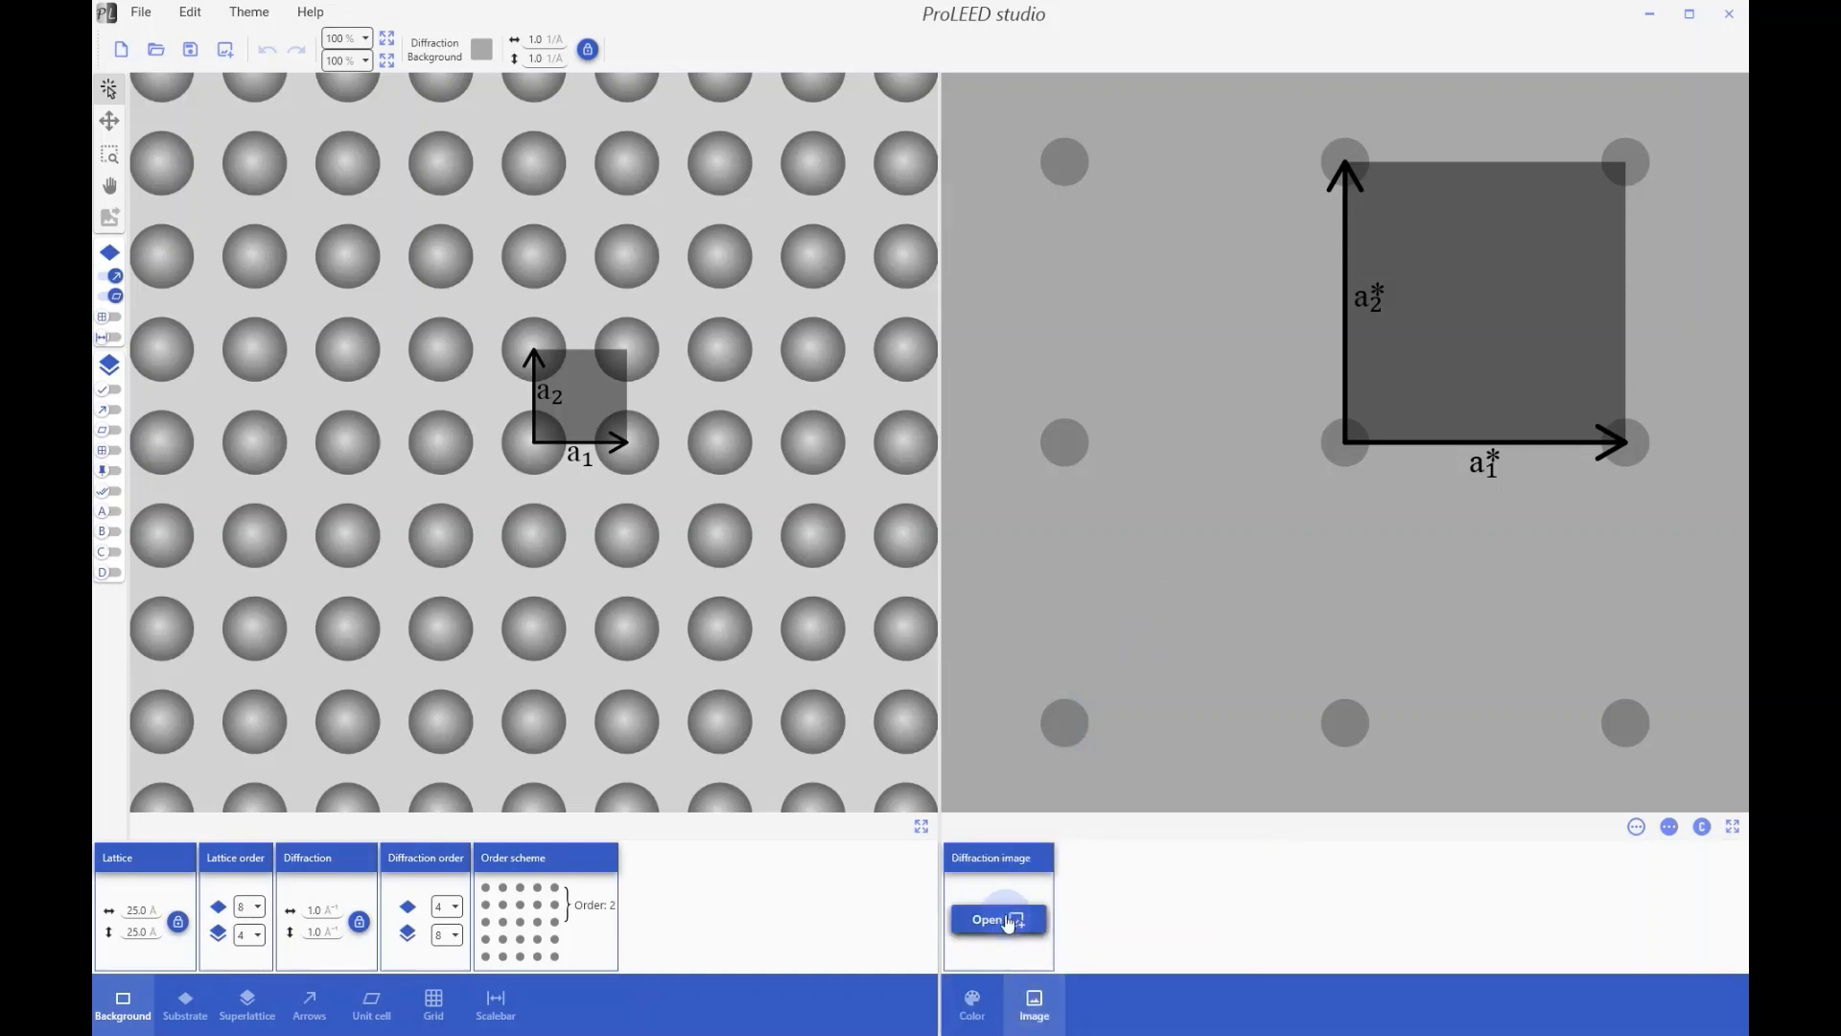
pyautogui.click(1006, 923)
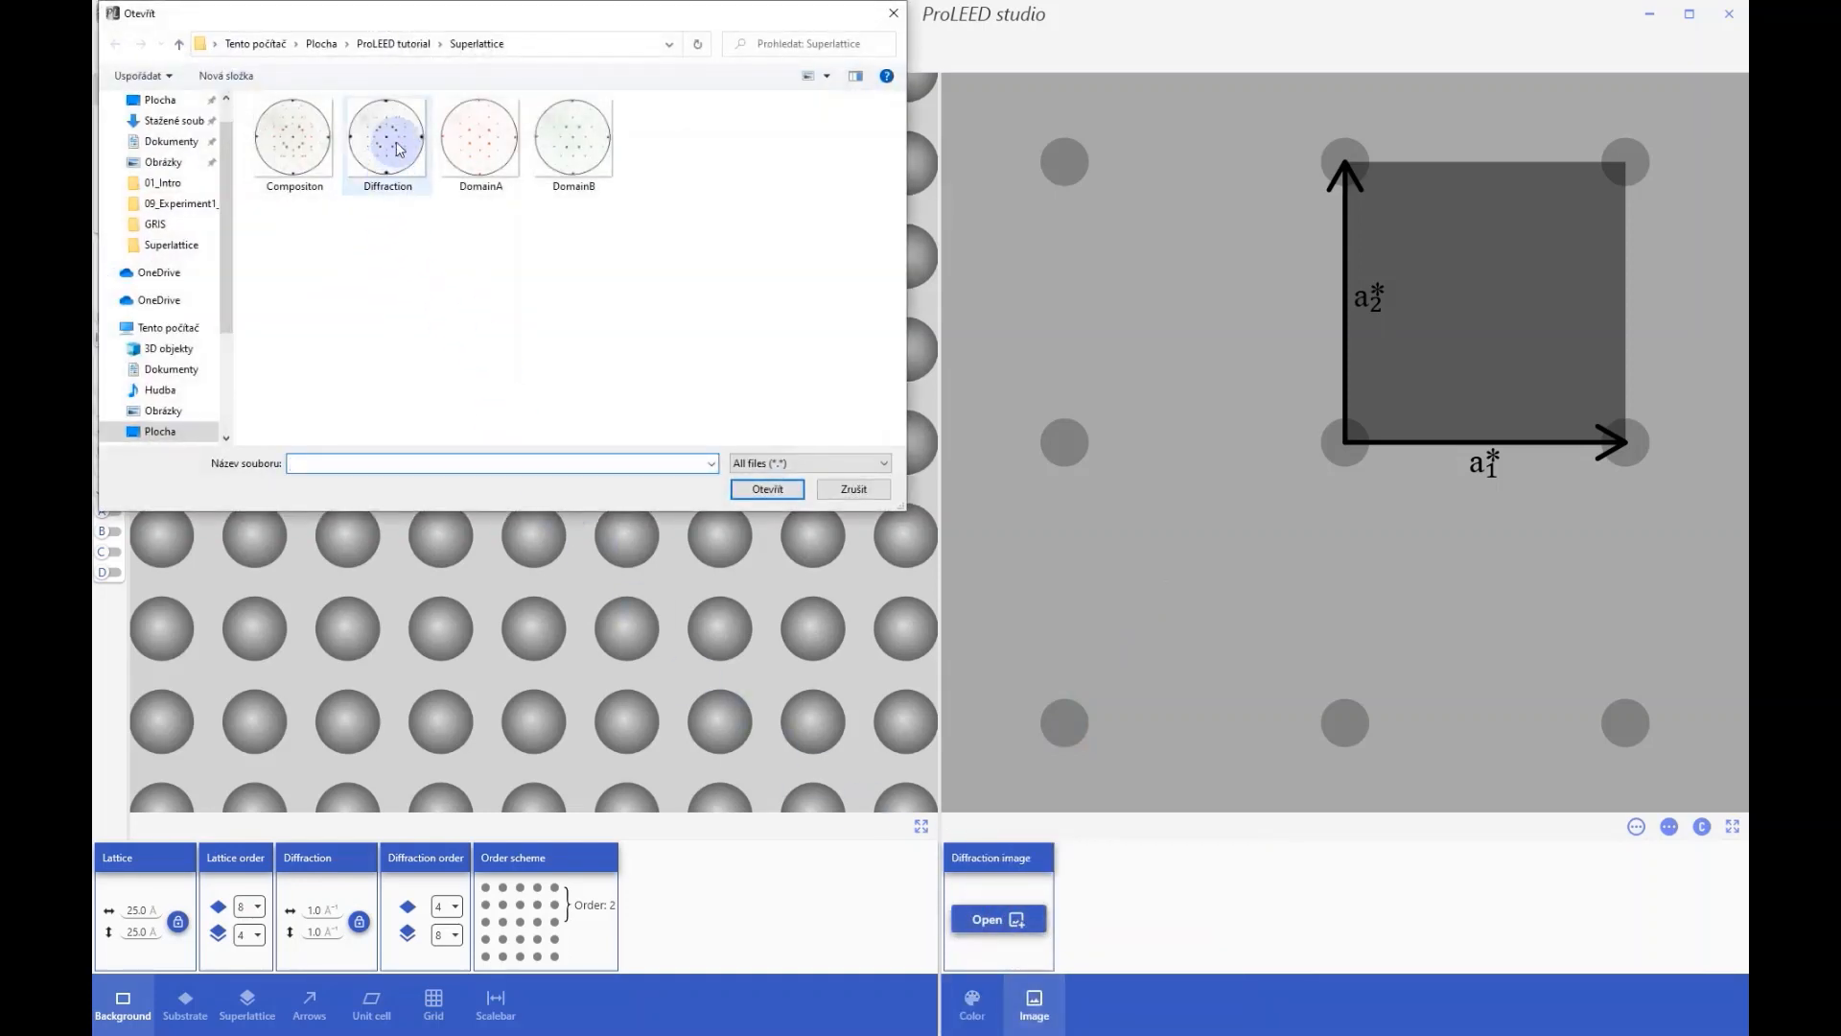
pyautogui.doubleClick(397, 146)
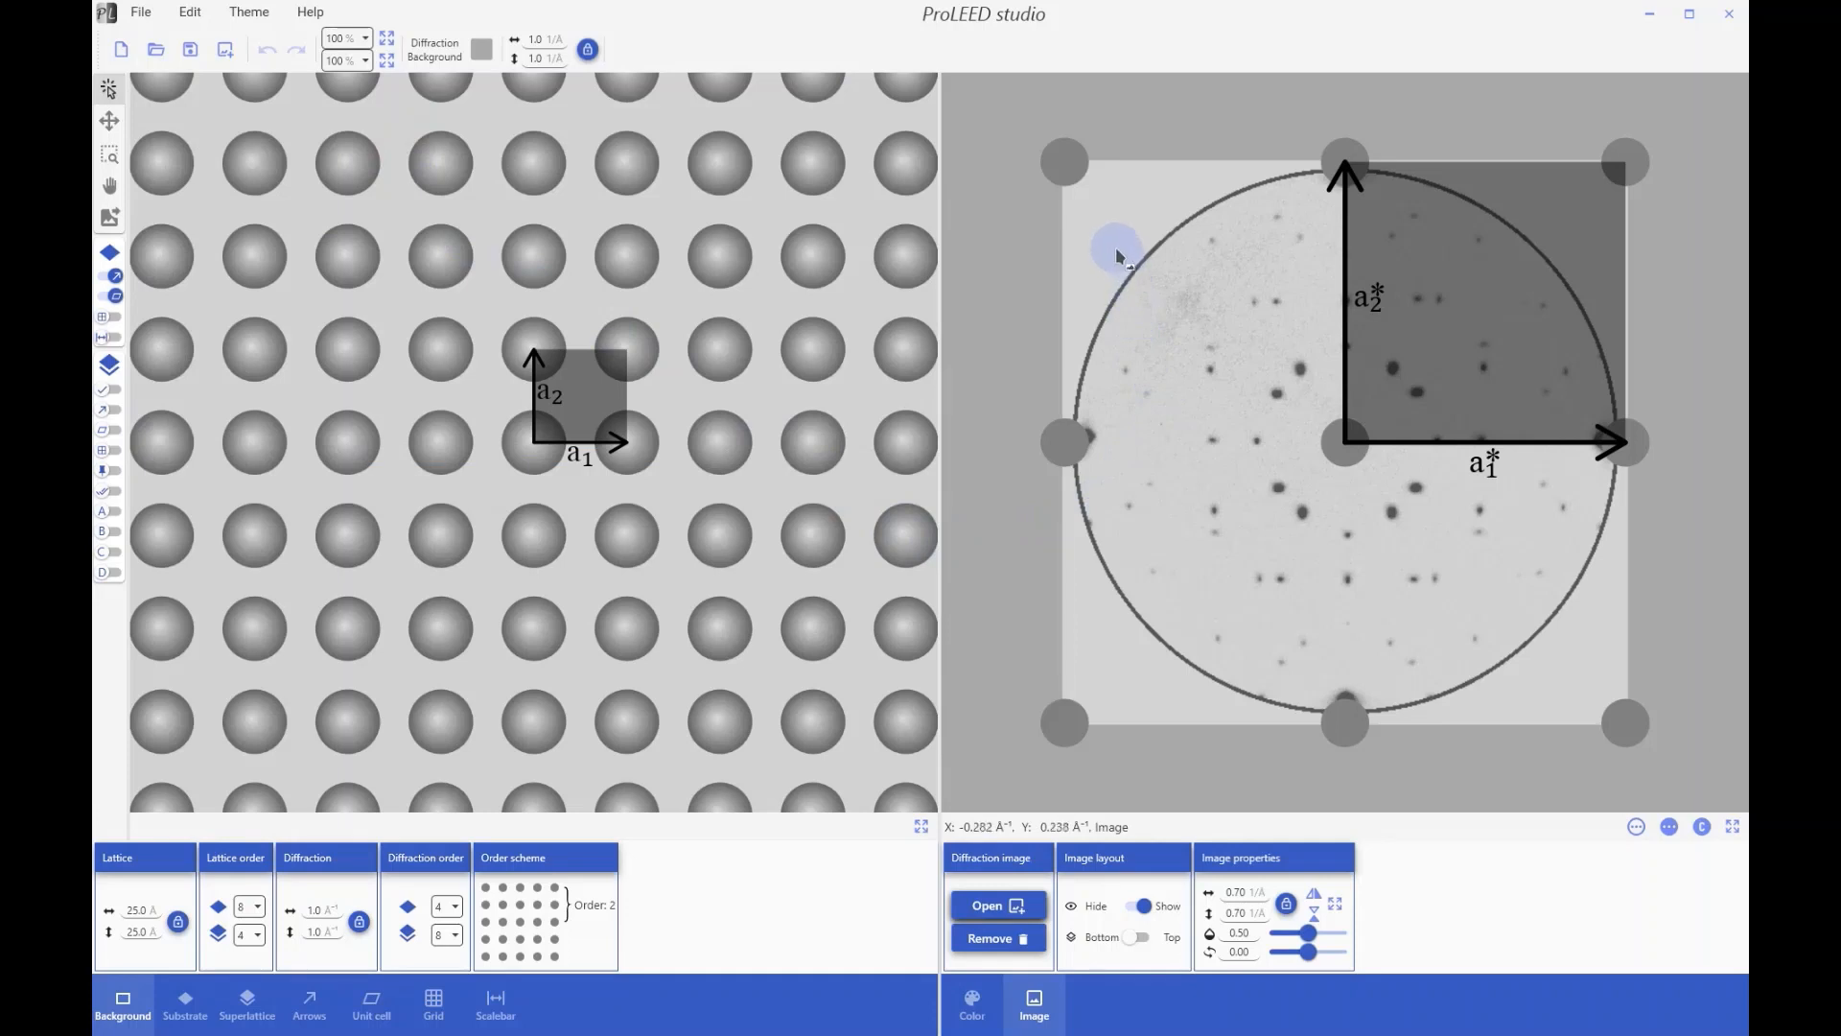
pyautogui.click(1137, 939)
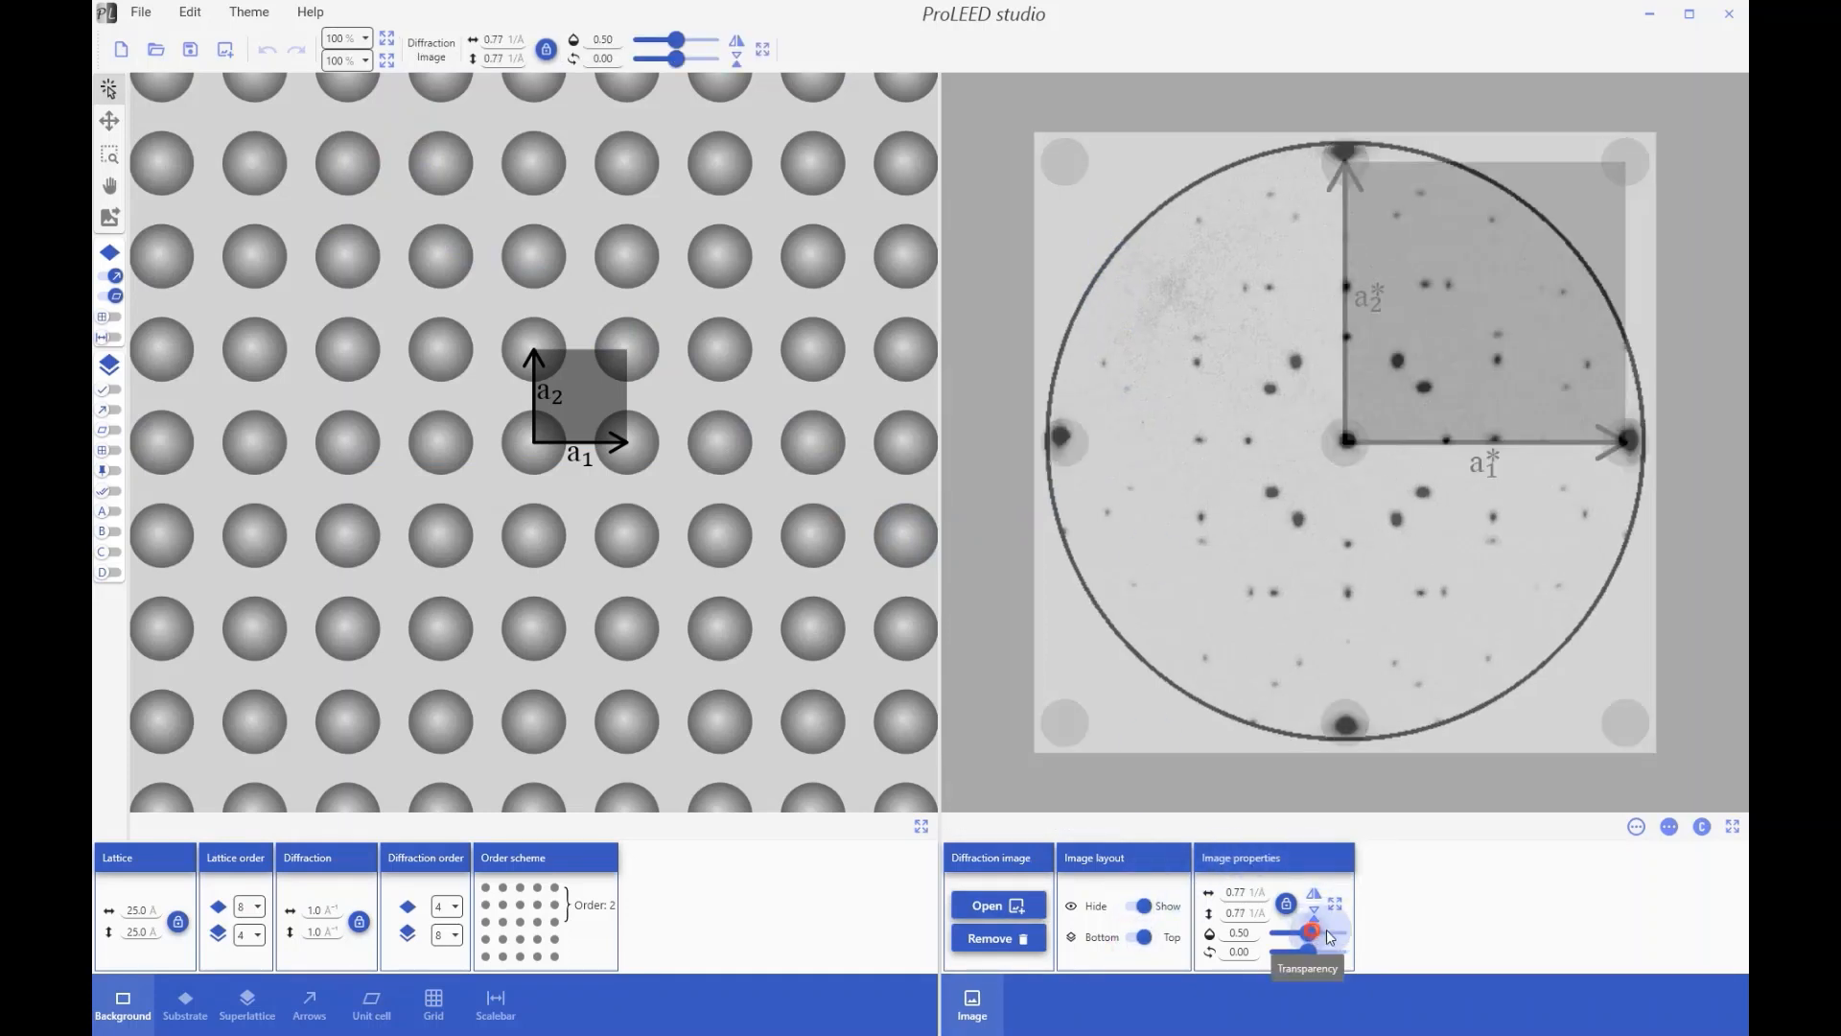
pyautogui.moveTo(1324, 937); pyautogui.dragTo(1354, 942)
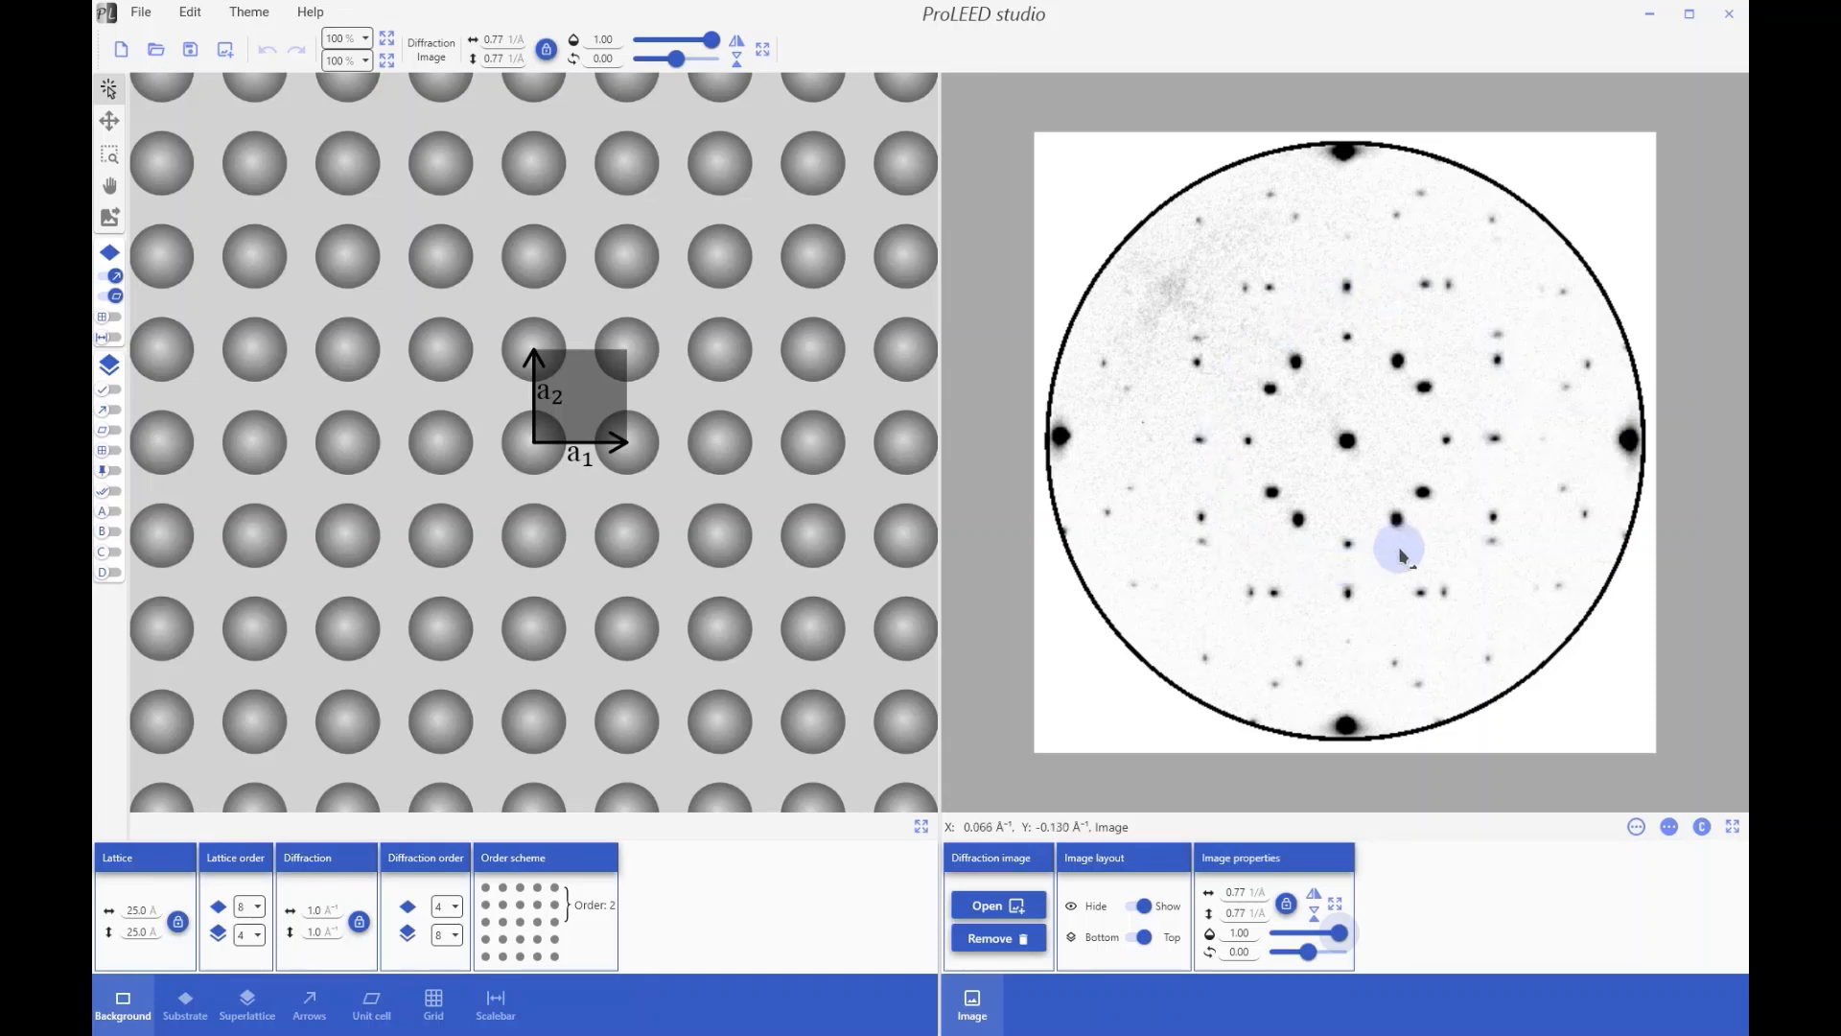
# Step: Replace the diffraction image with DomainA from the Superlattice folder and scale it to 0.72 1/Å
pyautogui.click(998, 938)
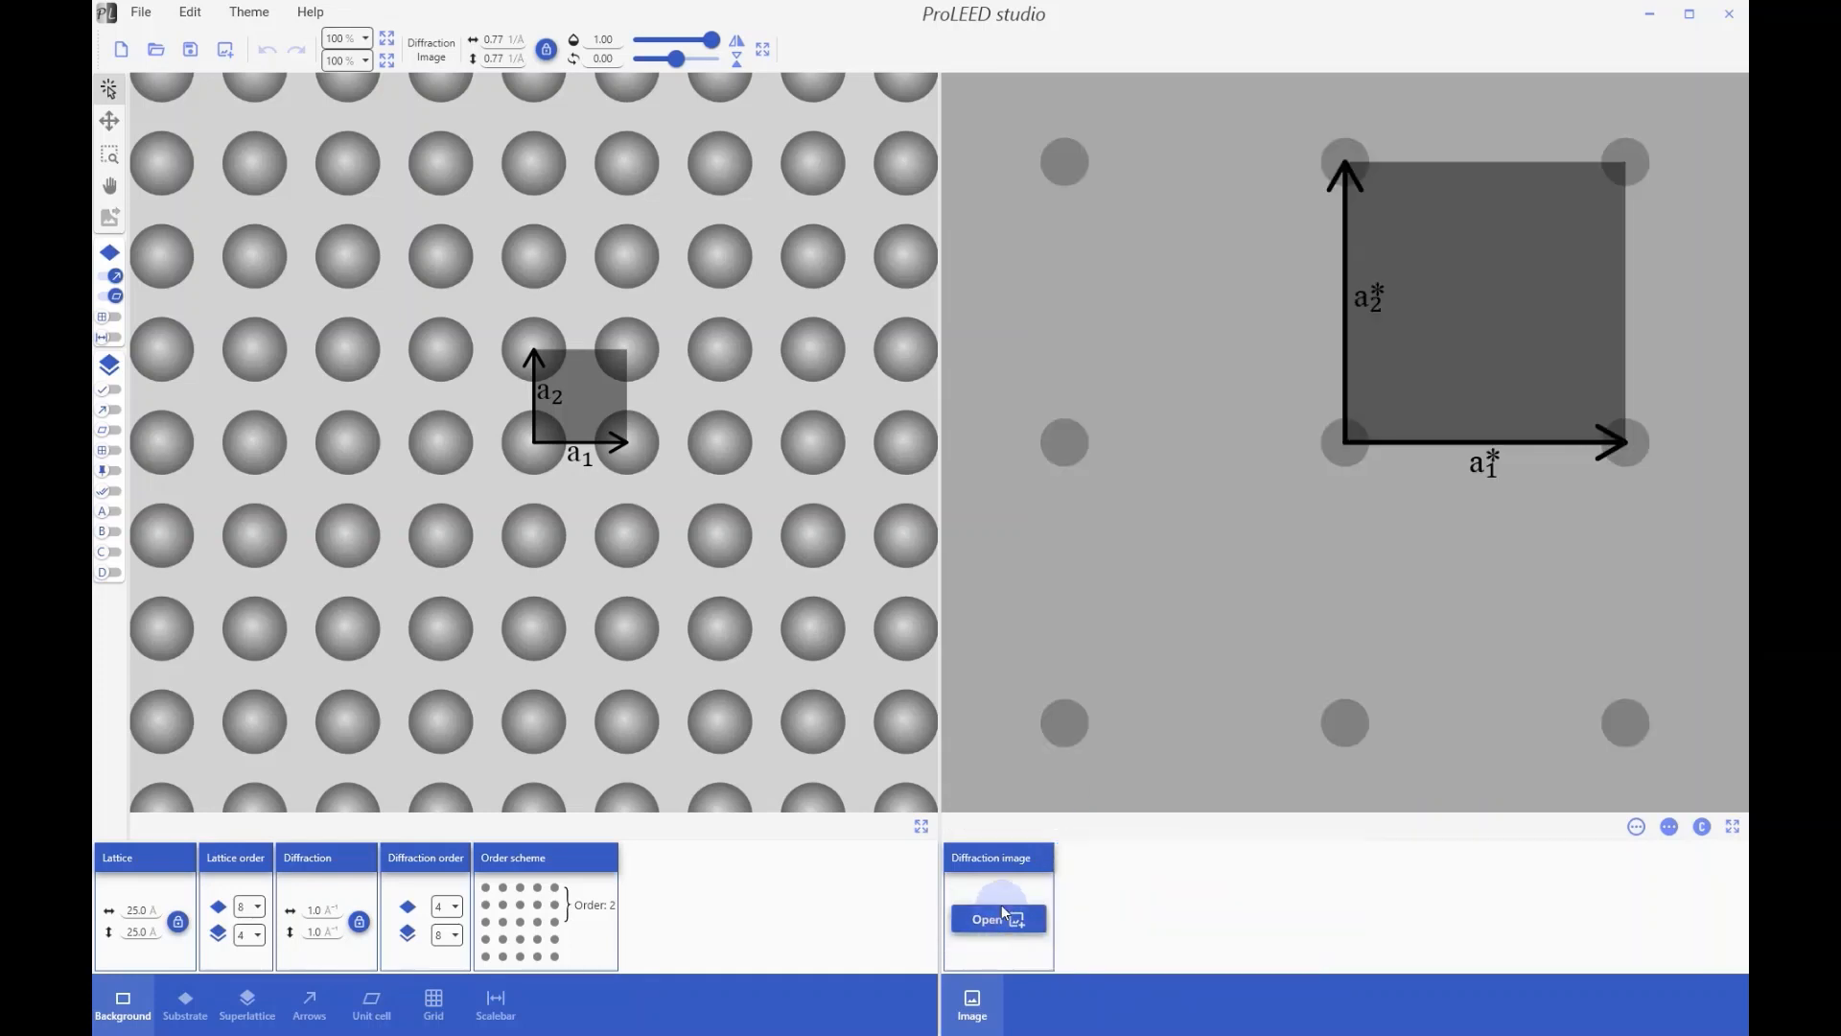
pyautogui.click(1010, 923)
pyautogui.click(506, 124)
pyautogui.click(506, 124)
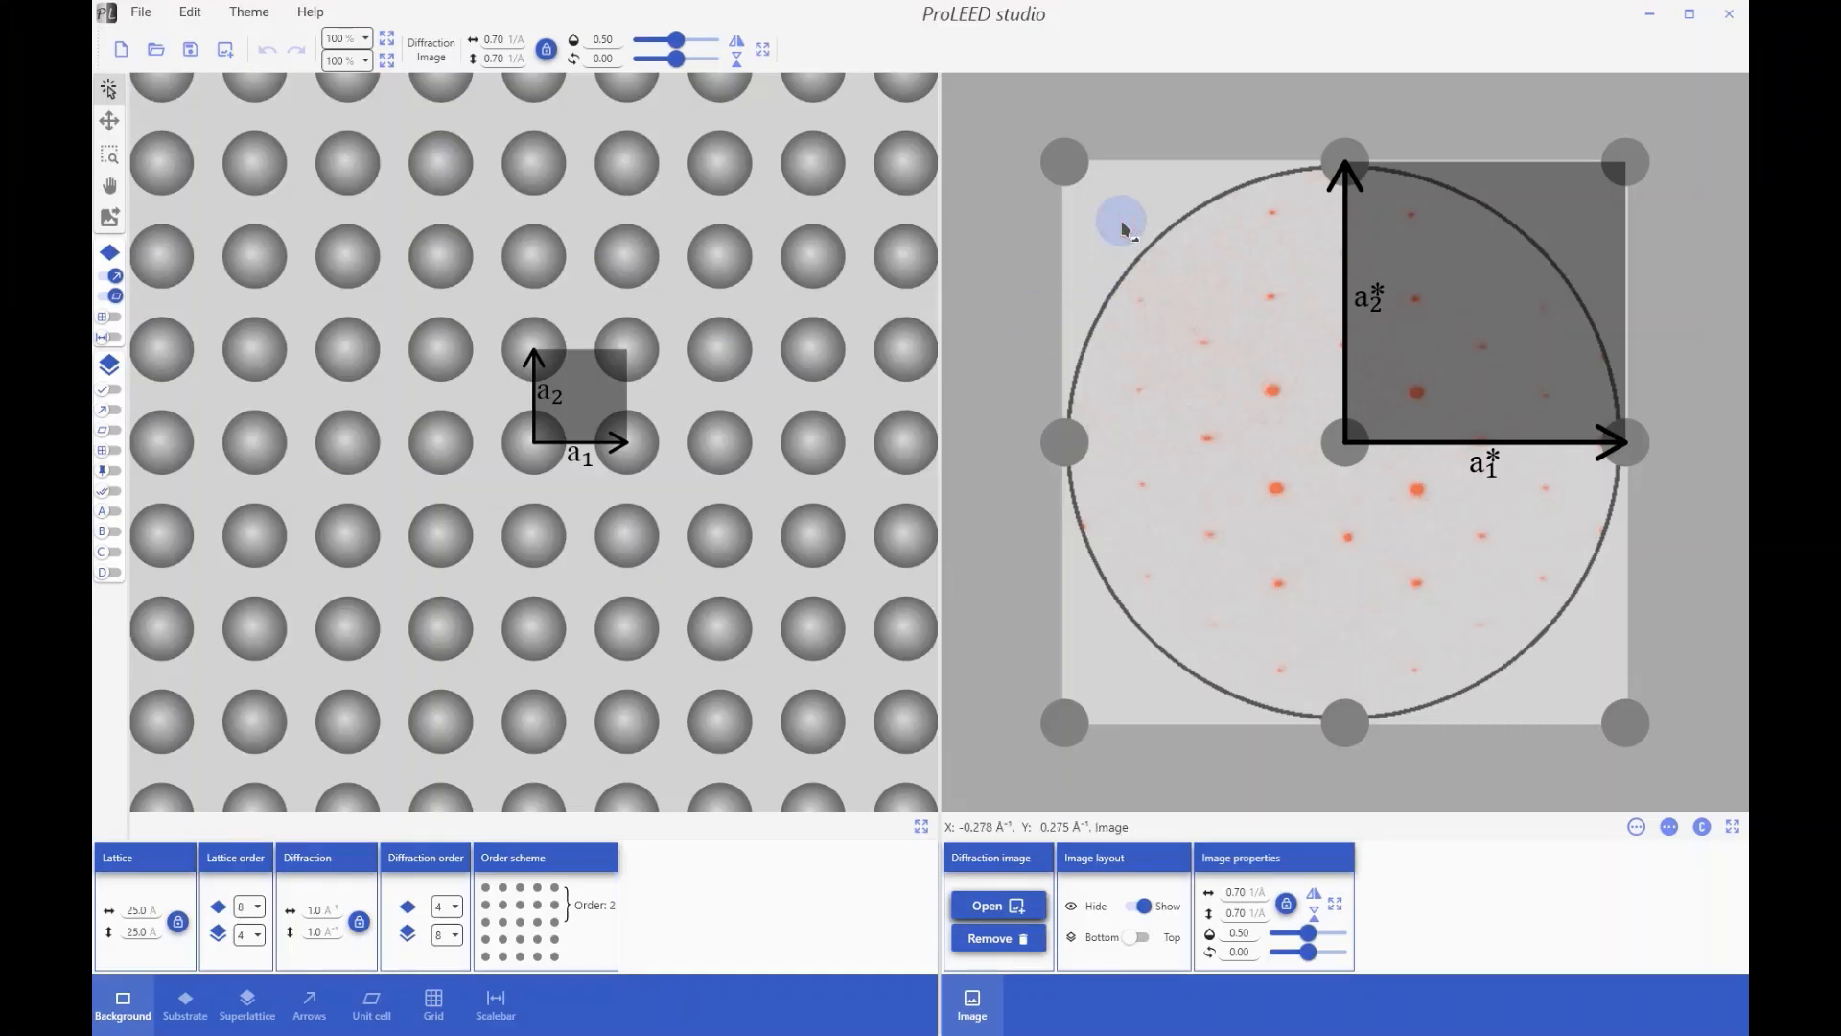
pyautogui.scroll(1, 1124, 228)
pyautogui.scroll(-1, 1124, 229)
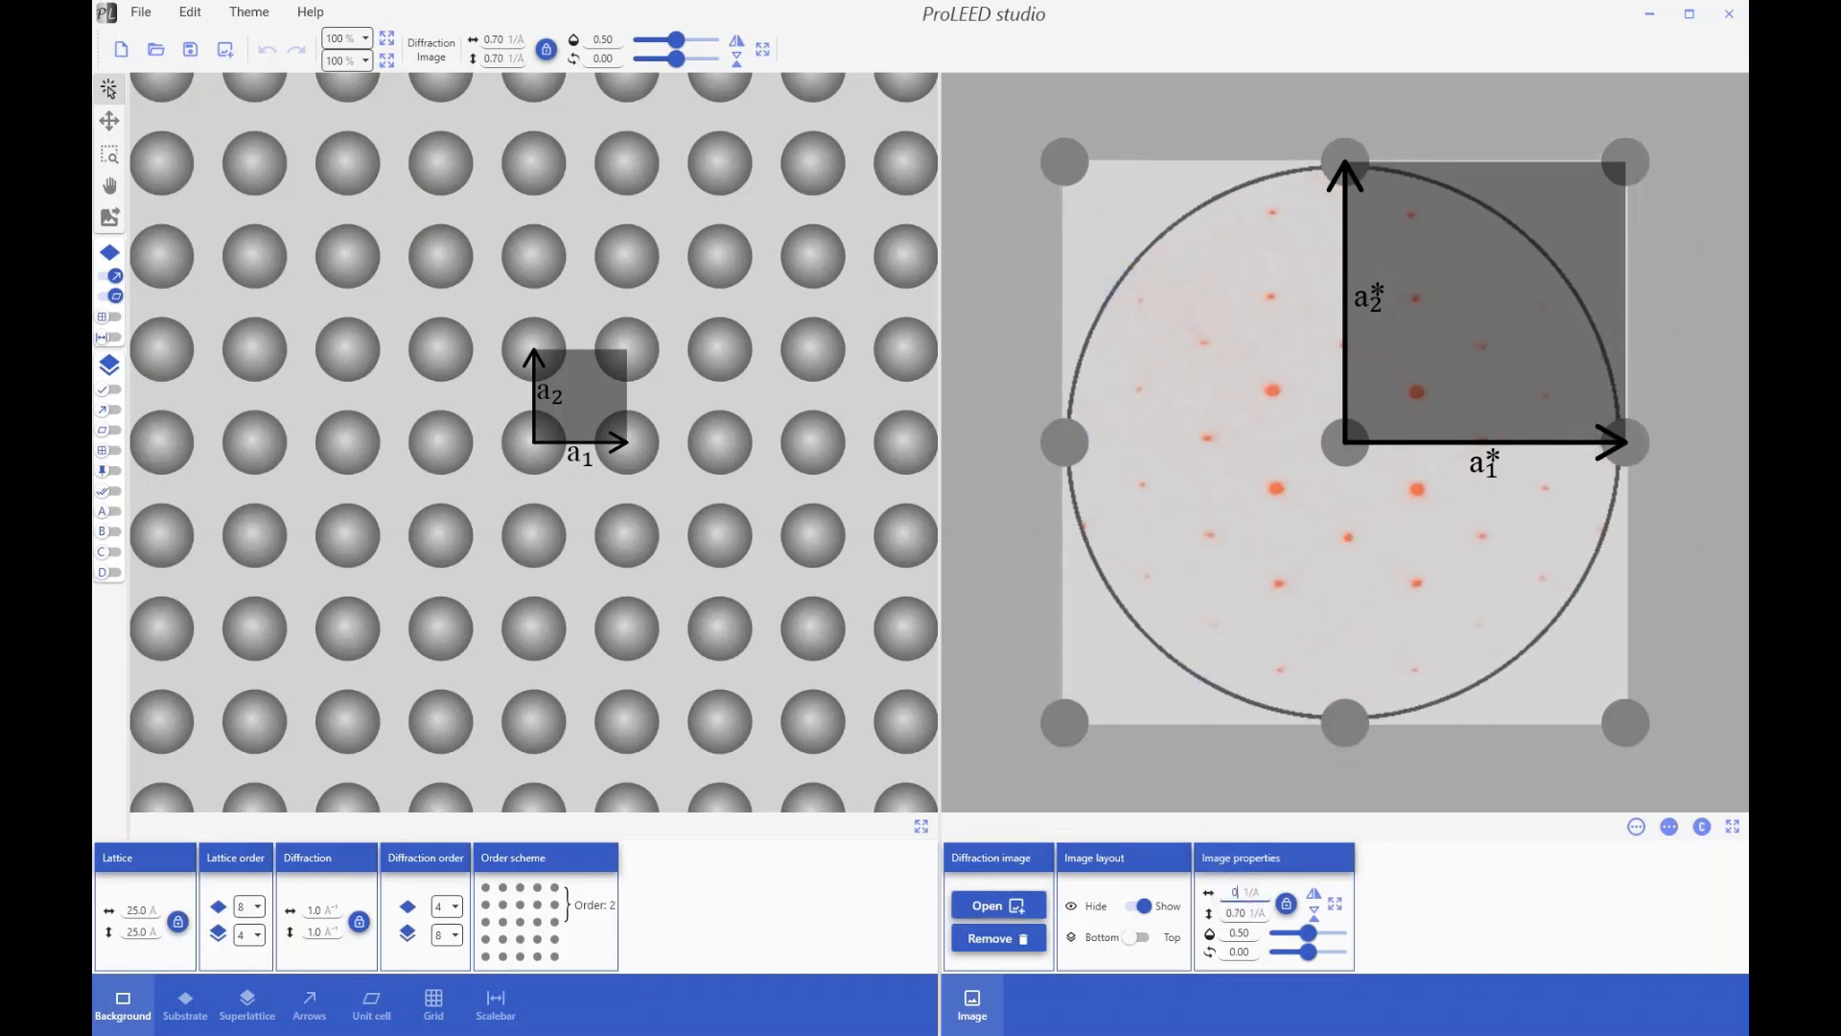
pyautogui.write('2')
pyautogui.press('Tab')
# Step: Shrink the substrate spots to 0.028 1/Å, and hide the substrate's unit cell and vector arrows
pyautogui.click(1066, 443)
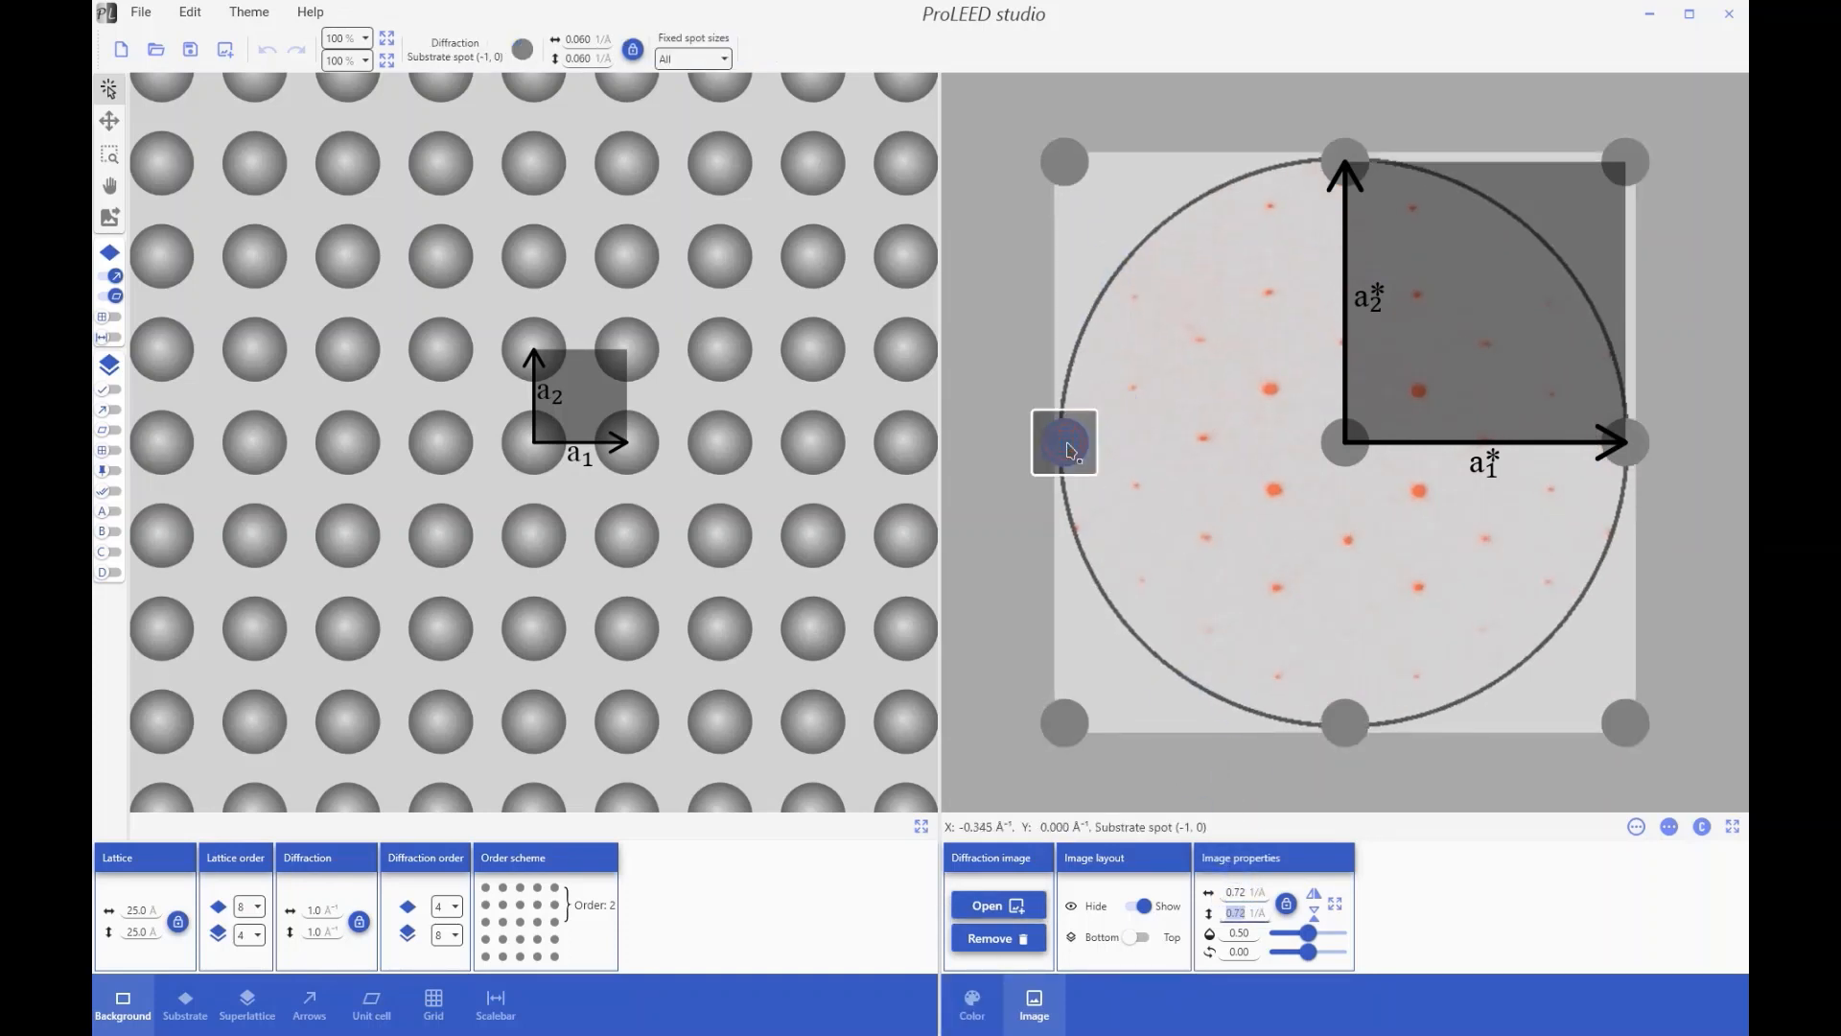
pyautogui.scroll(-5, 1066, 444)
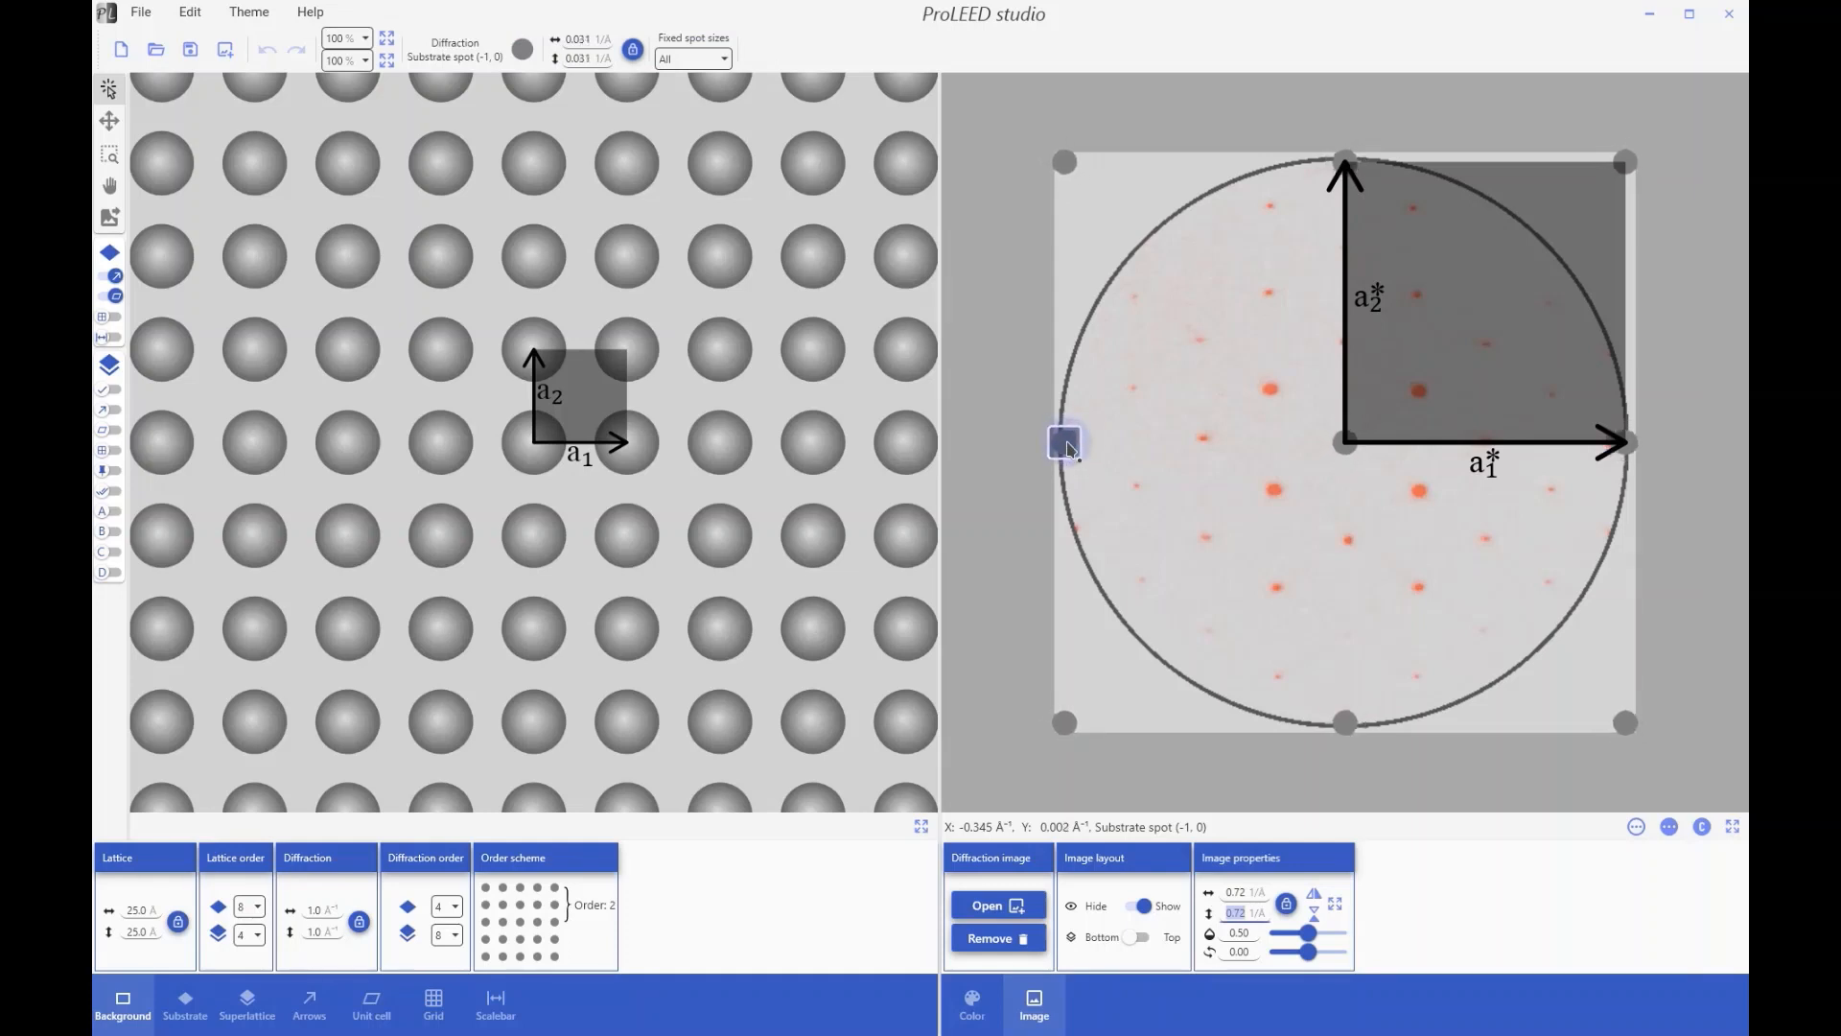
pyautogui.scroll(-1, 1066, 444)
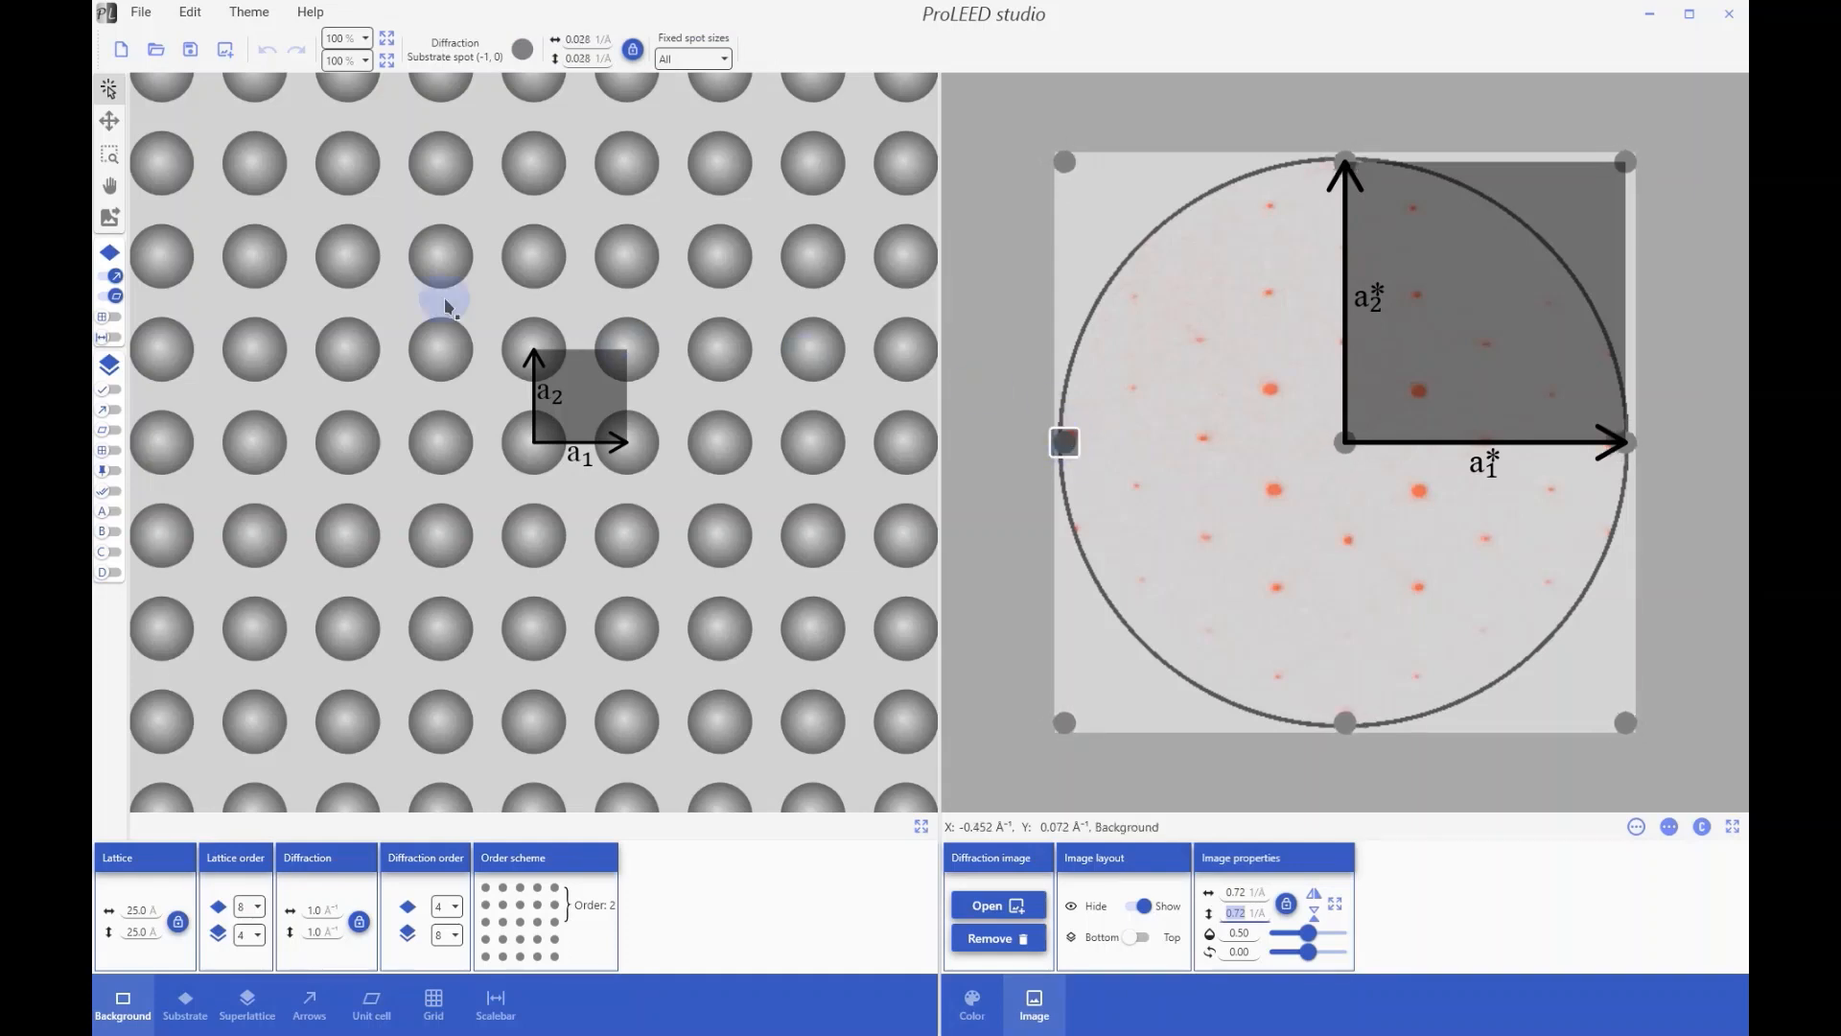
pyautogui.click(112, 295)
pyautogui.click(112, 276)
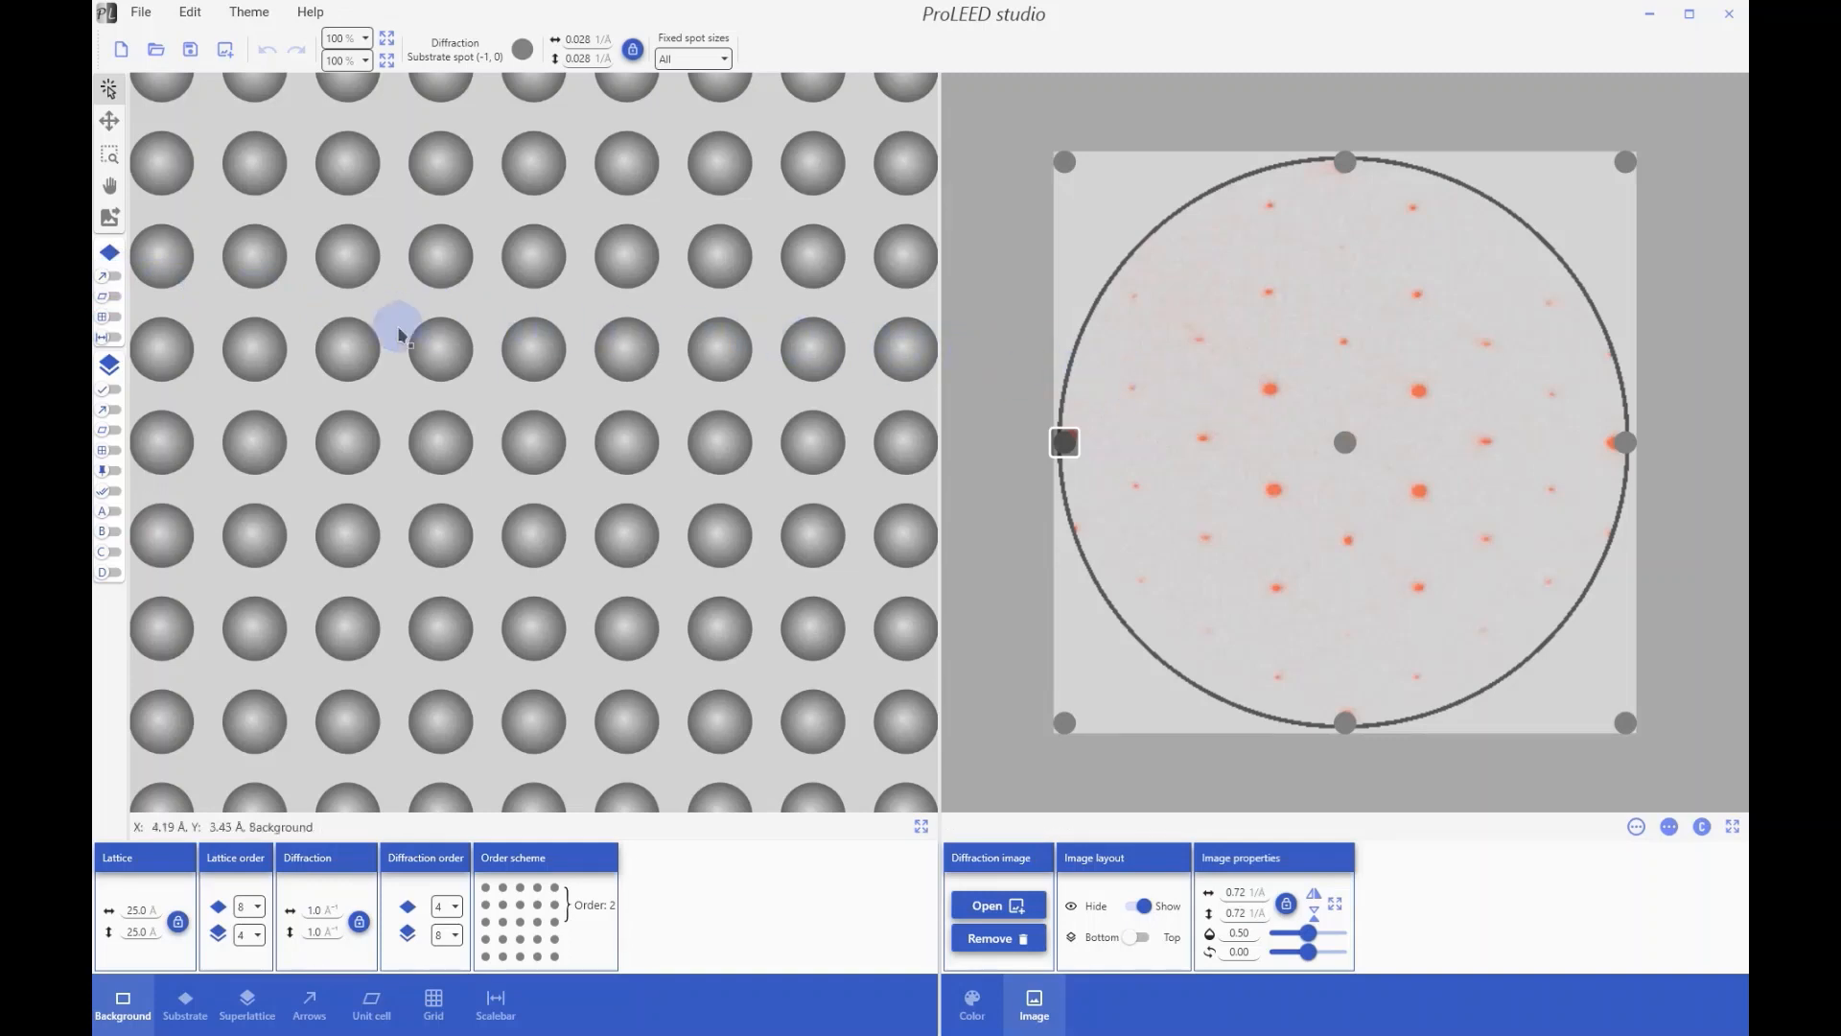
# Step: Show the domain A superlattice, and make its diffraction spots black with a size of 0.013 1/Å
pyautogui.click(108, 390)
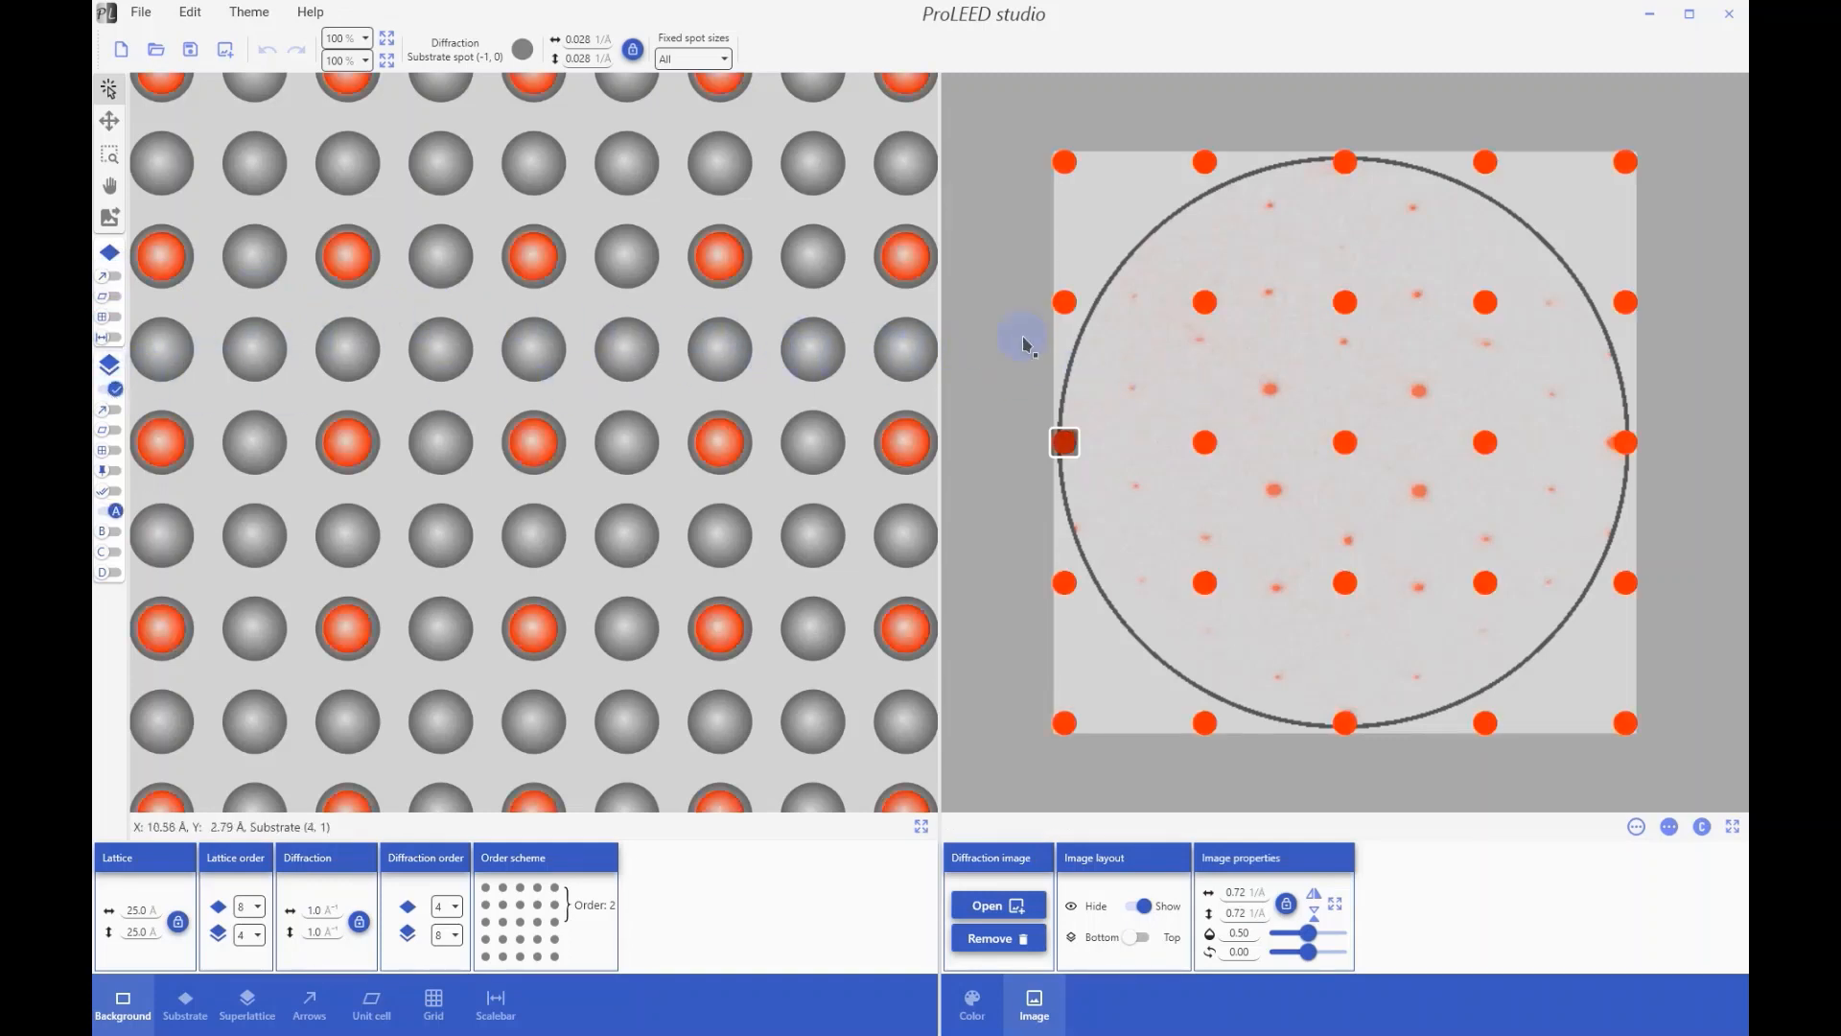
pyautogui.click(1204, 305)
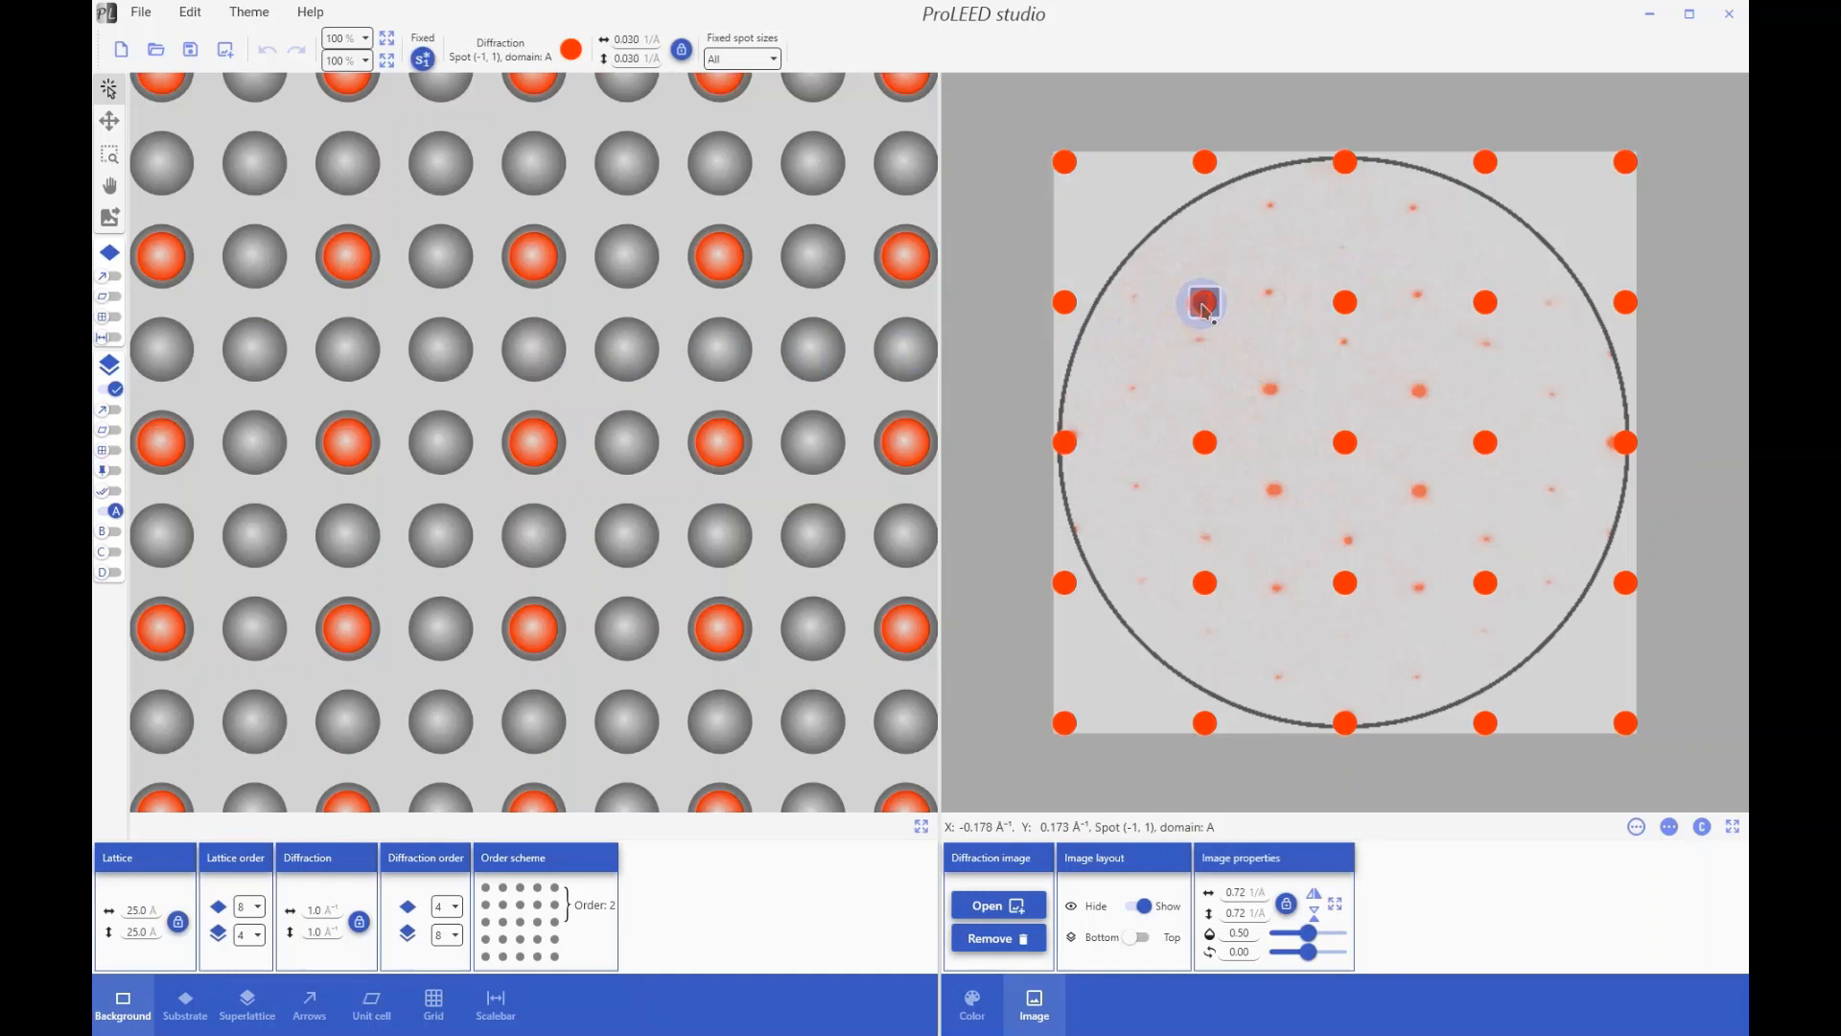
pyautogui.click(972, 1005)
pyautogui.moveTo(1001, 943); pyautogui.dragTo(958, 973)
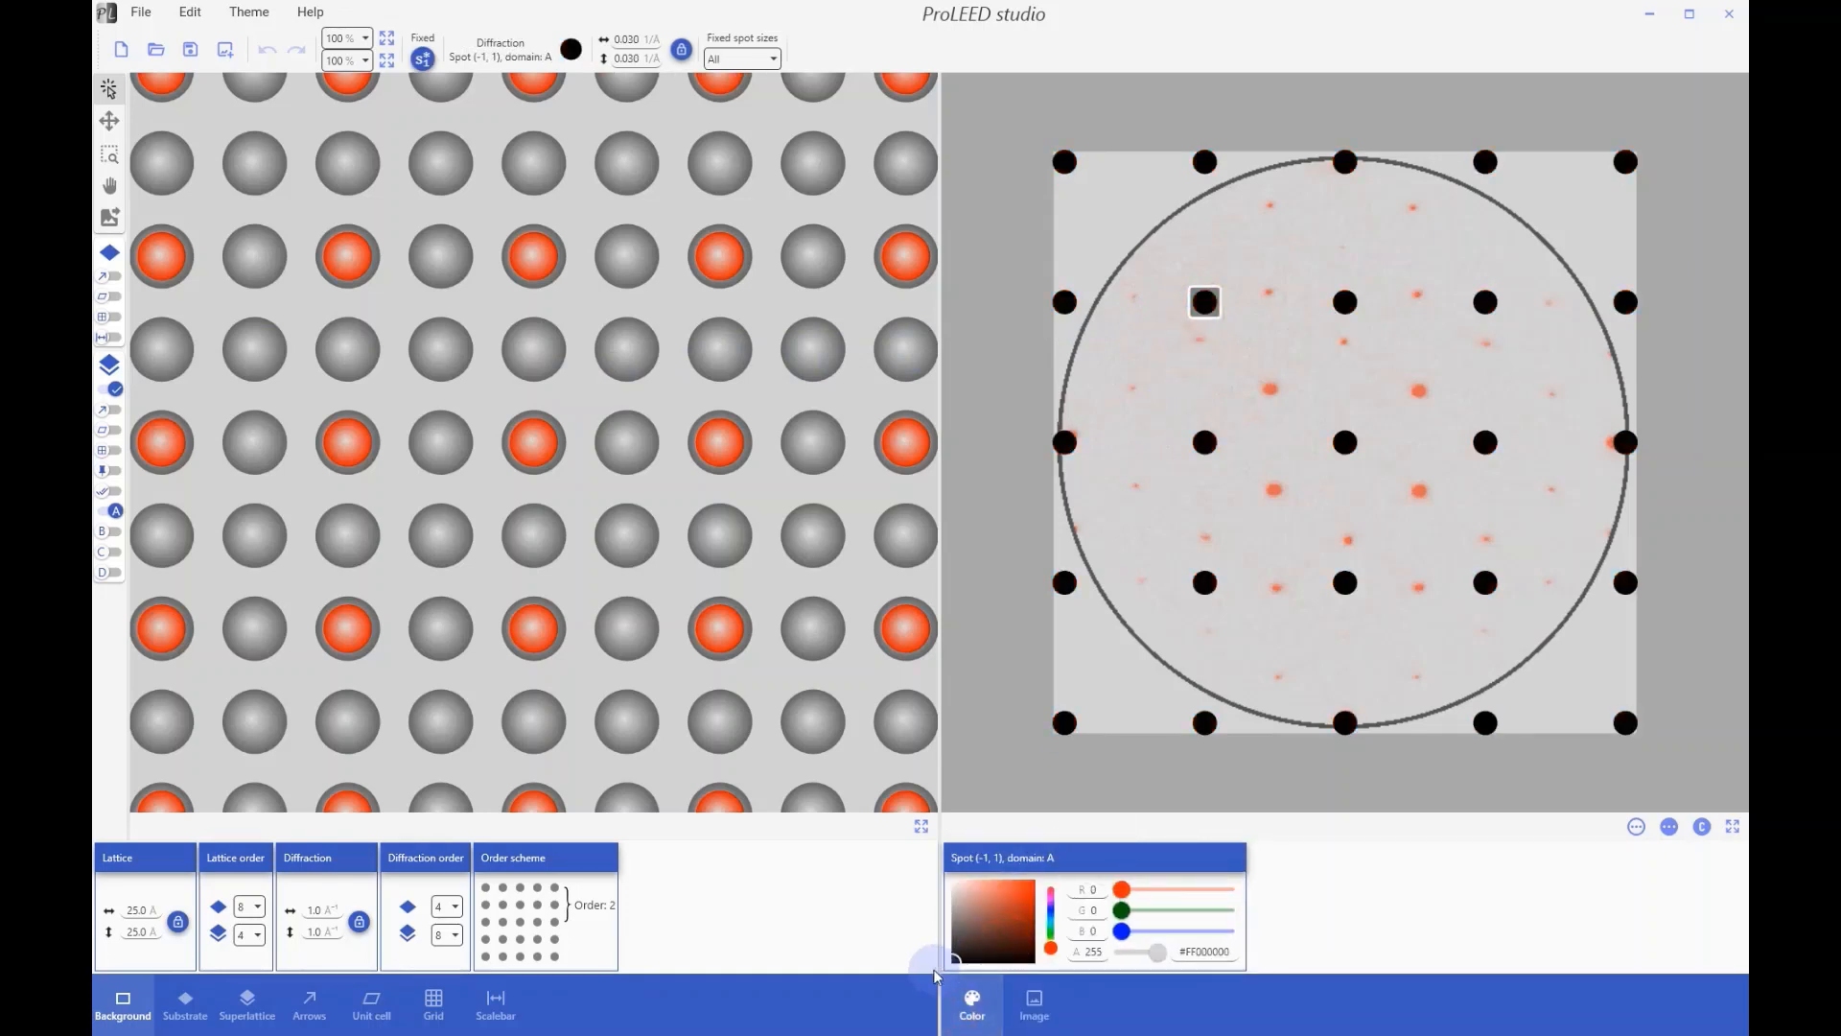
pyautogui.scroll(-6, 1206, 438)
pyautogui.scroll(-2, 1217, 451)
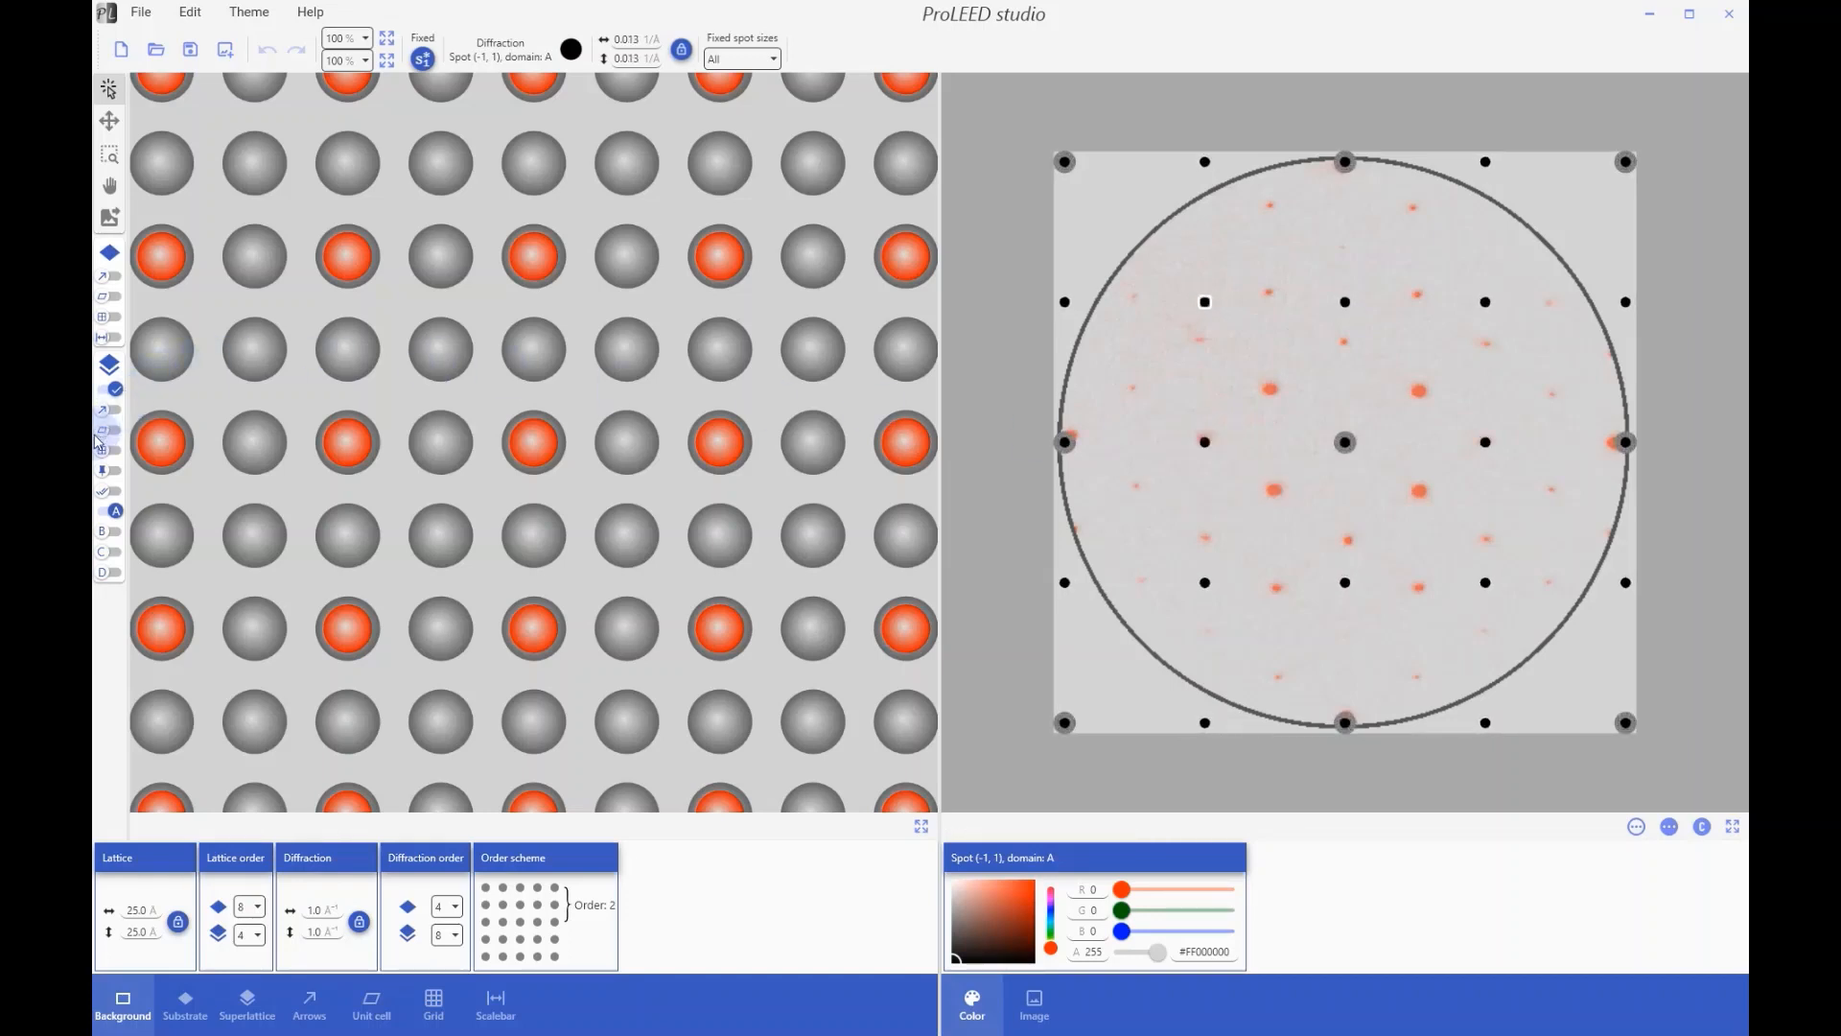
# Step: Show the superlattice vector arrows and set their label size in the diffraction view to 0.04 1/Å
pyautogui.click(112, 413)
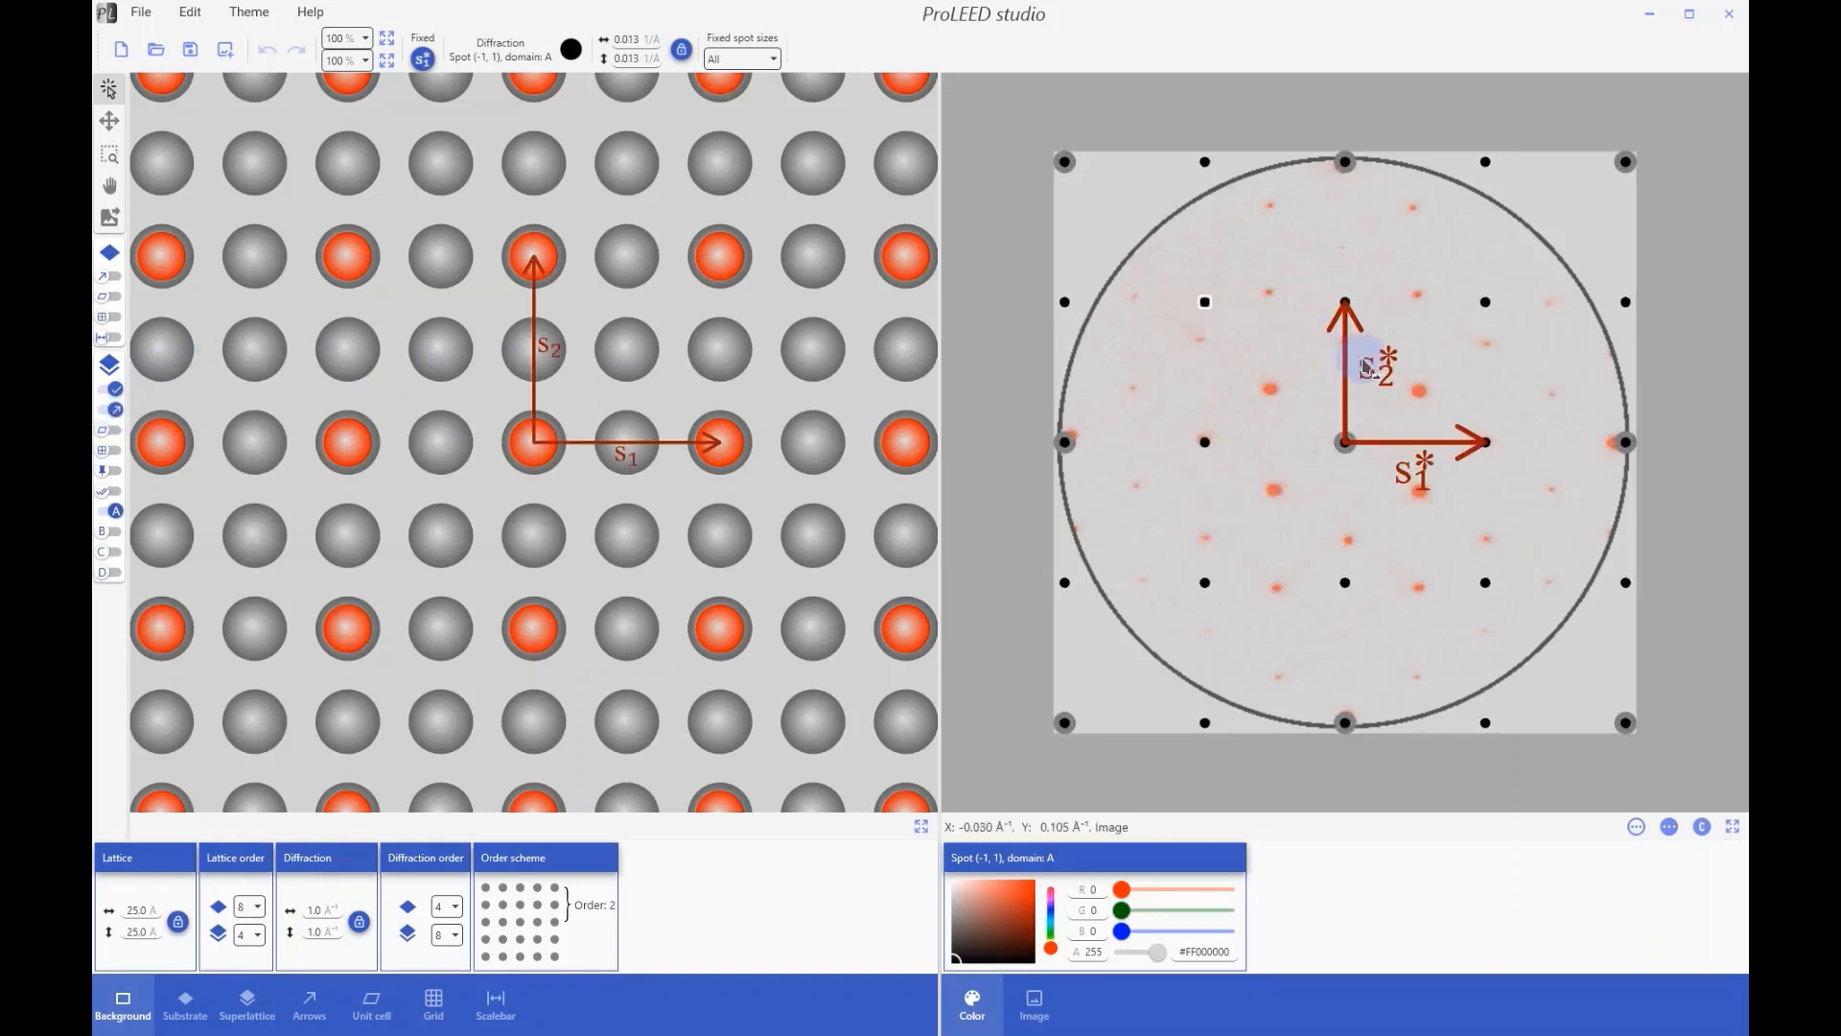
pyautogui.click(1390, 364)
pyautogui.scroll(-1, 1393, 366)
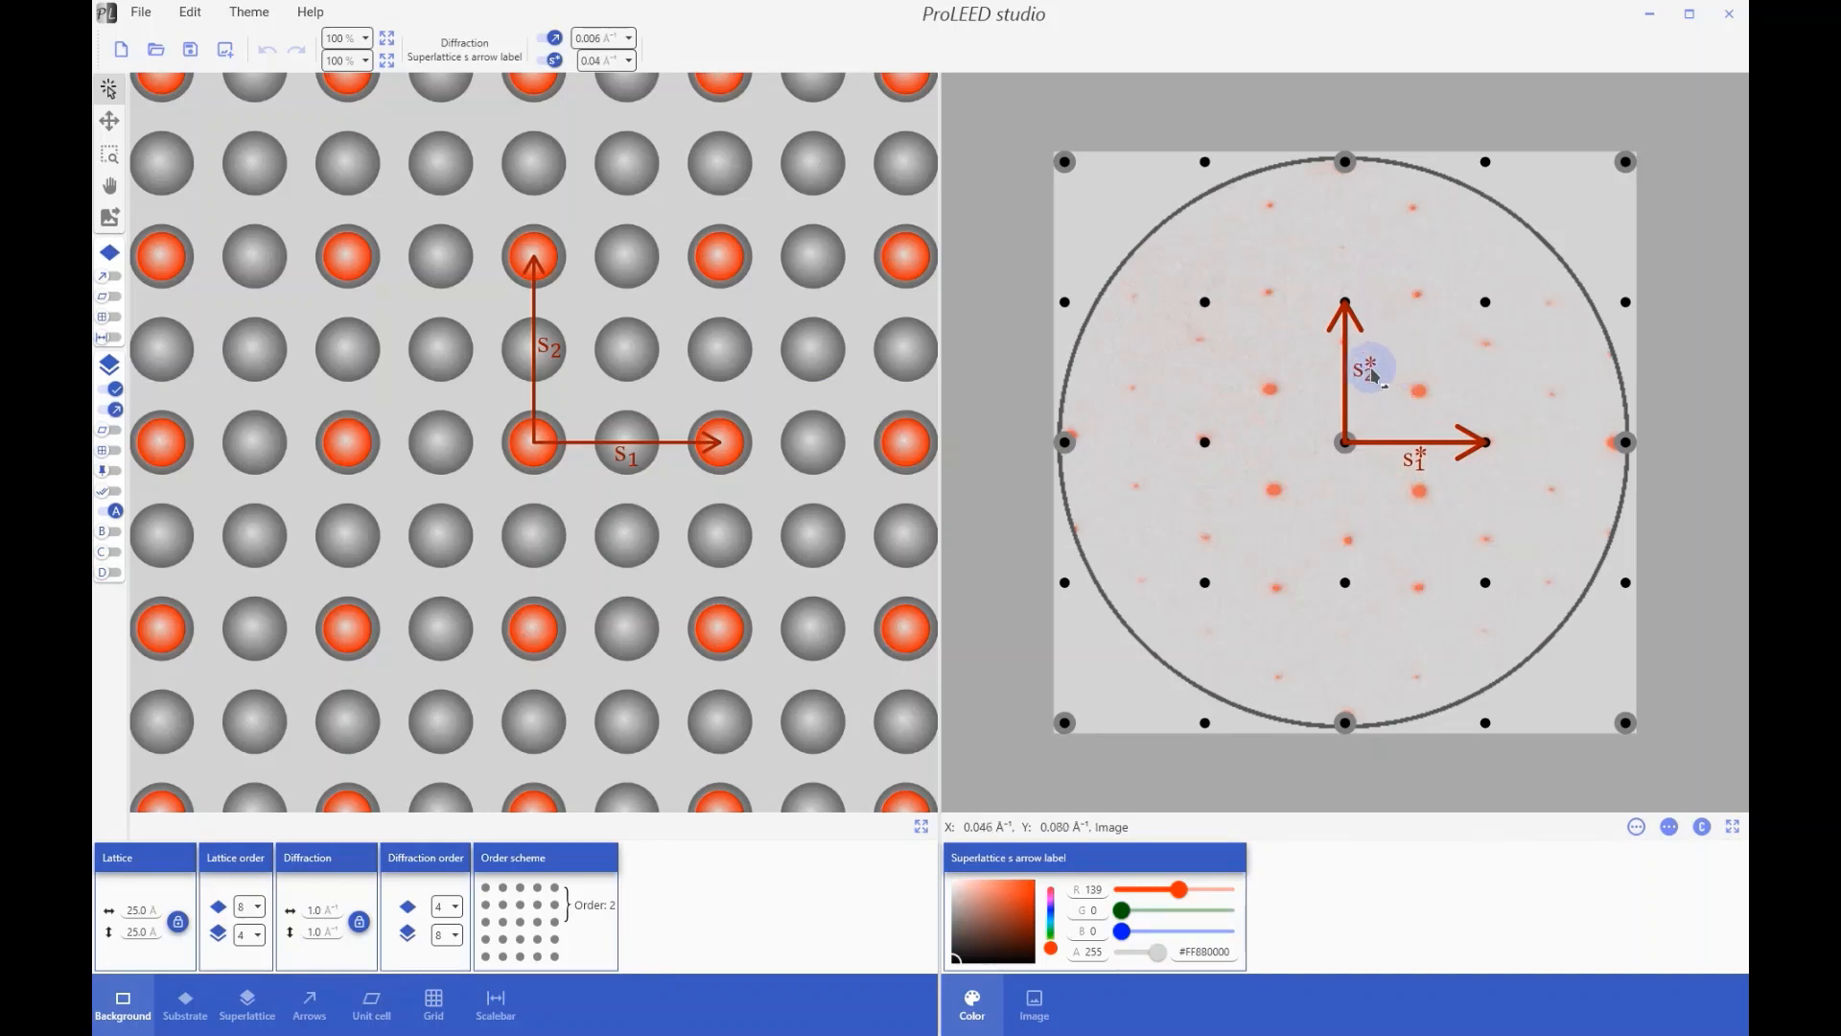
# Step: Move the tips of the s2* and s1* vectors onto the upper-right and lower-right inner red spots of the diffraction image
pyautogui.click(108, 121)
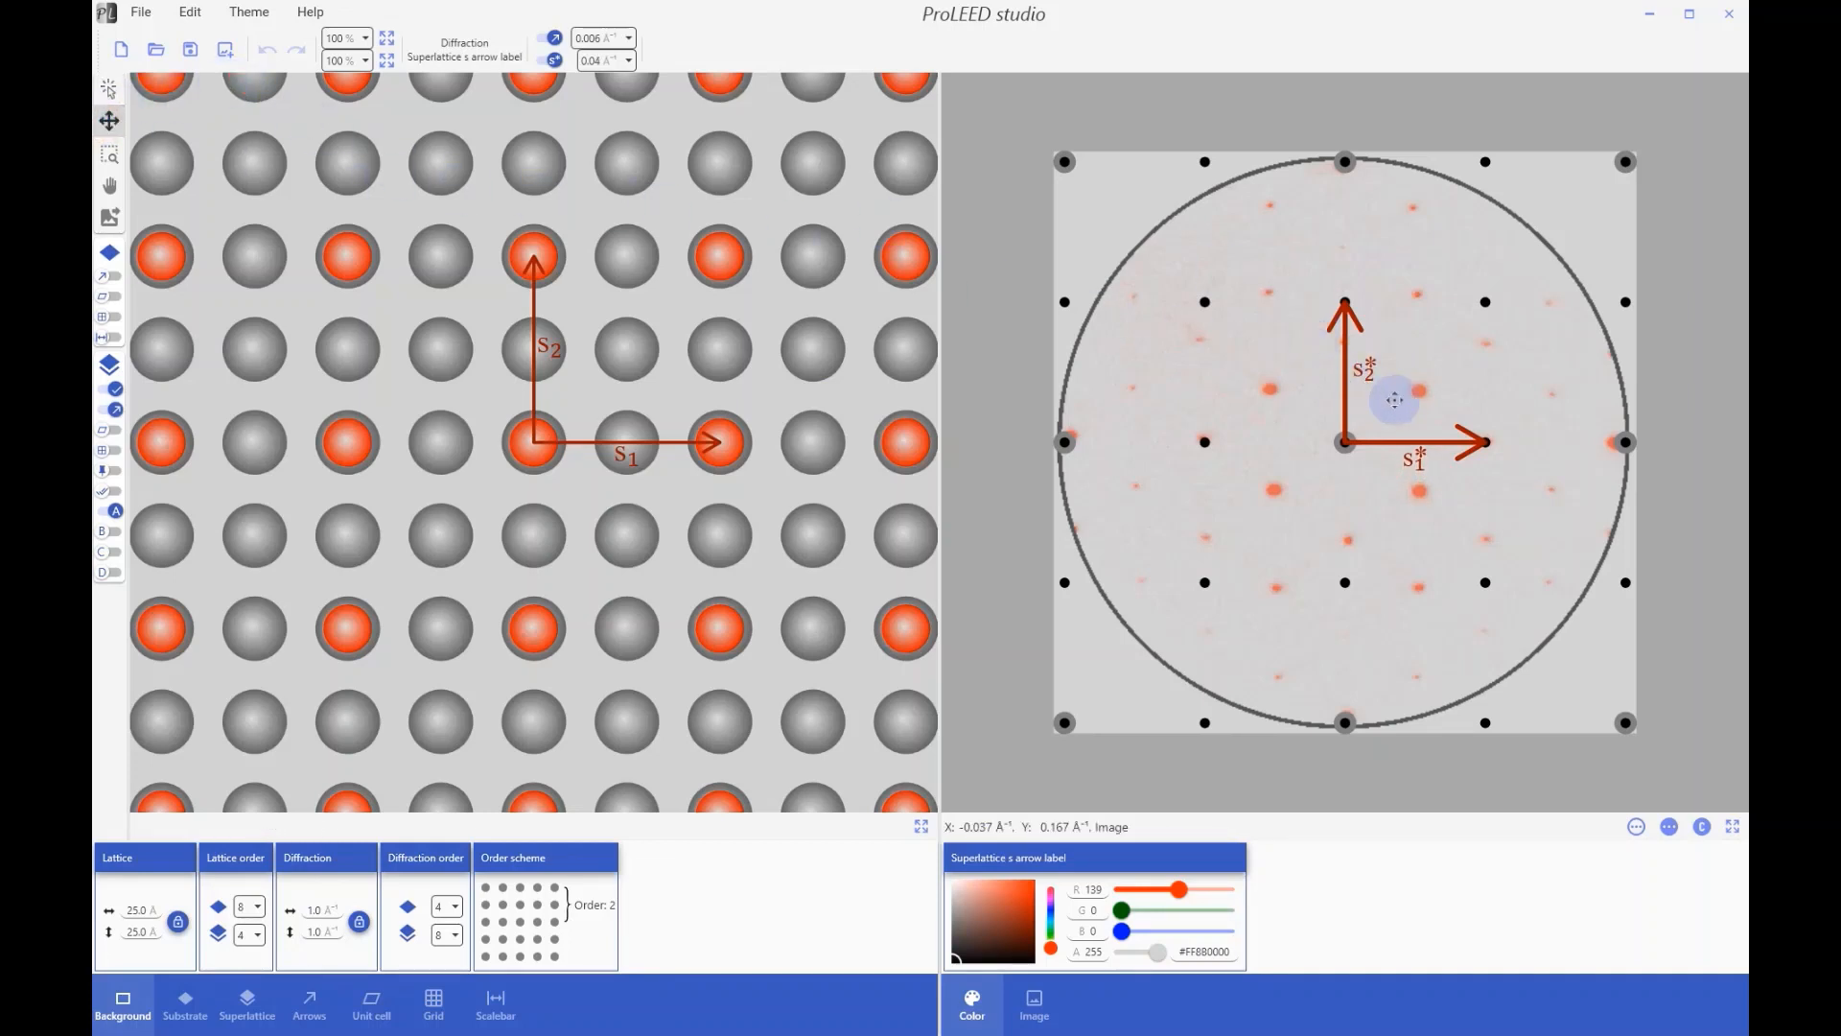
pyautogui.scroll(3, 1360, 378)
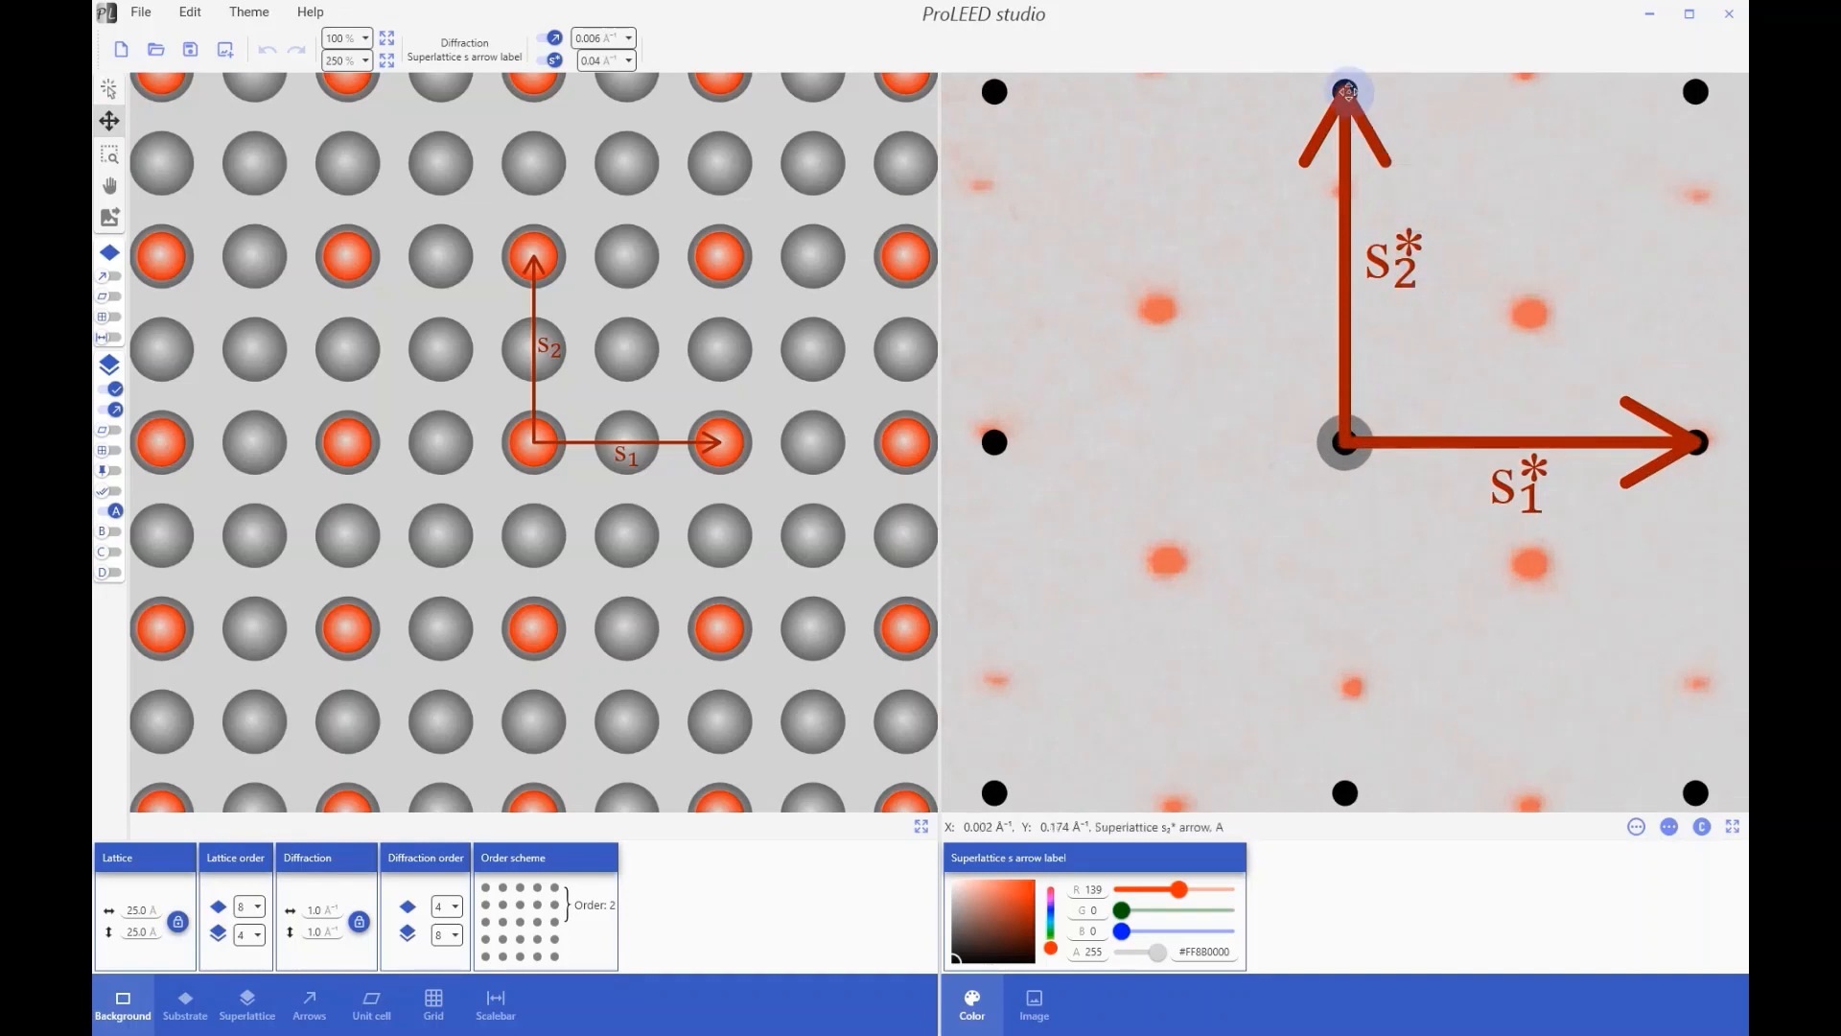
pyautogui.moveTo(1352, 84); pyautogui.dragTo(1533, 313)
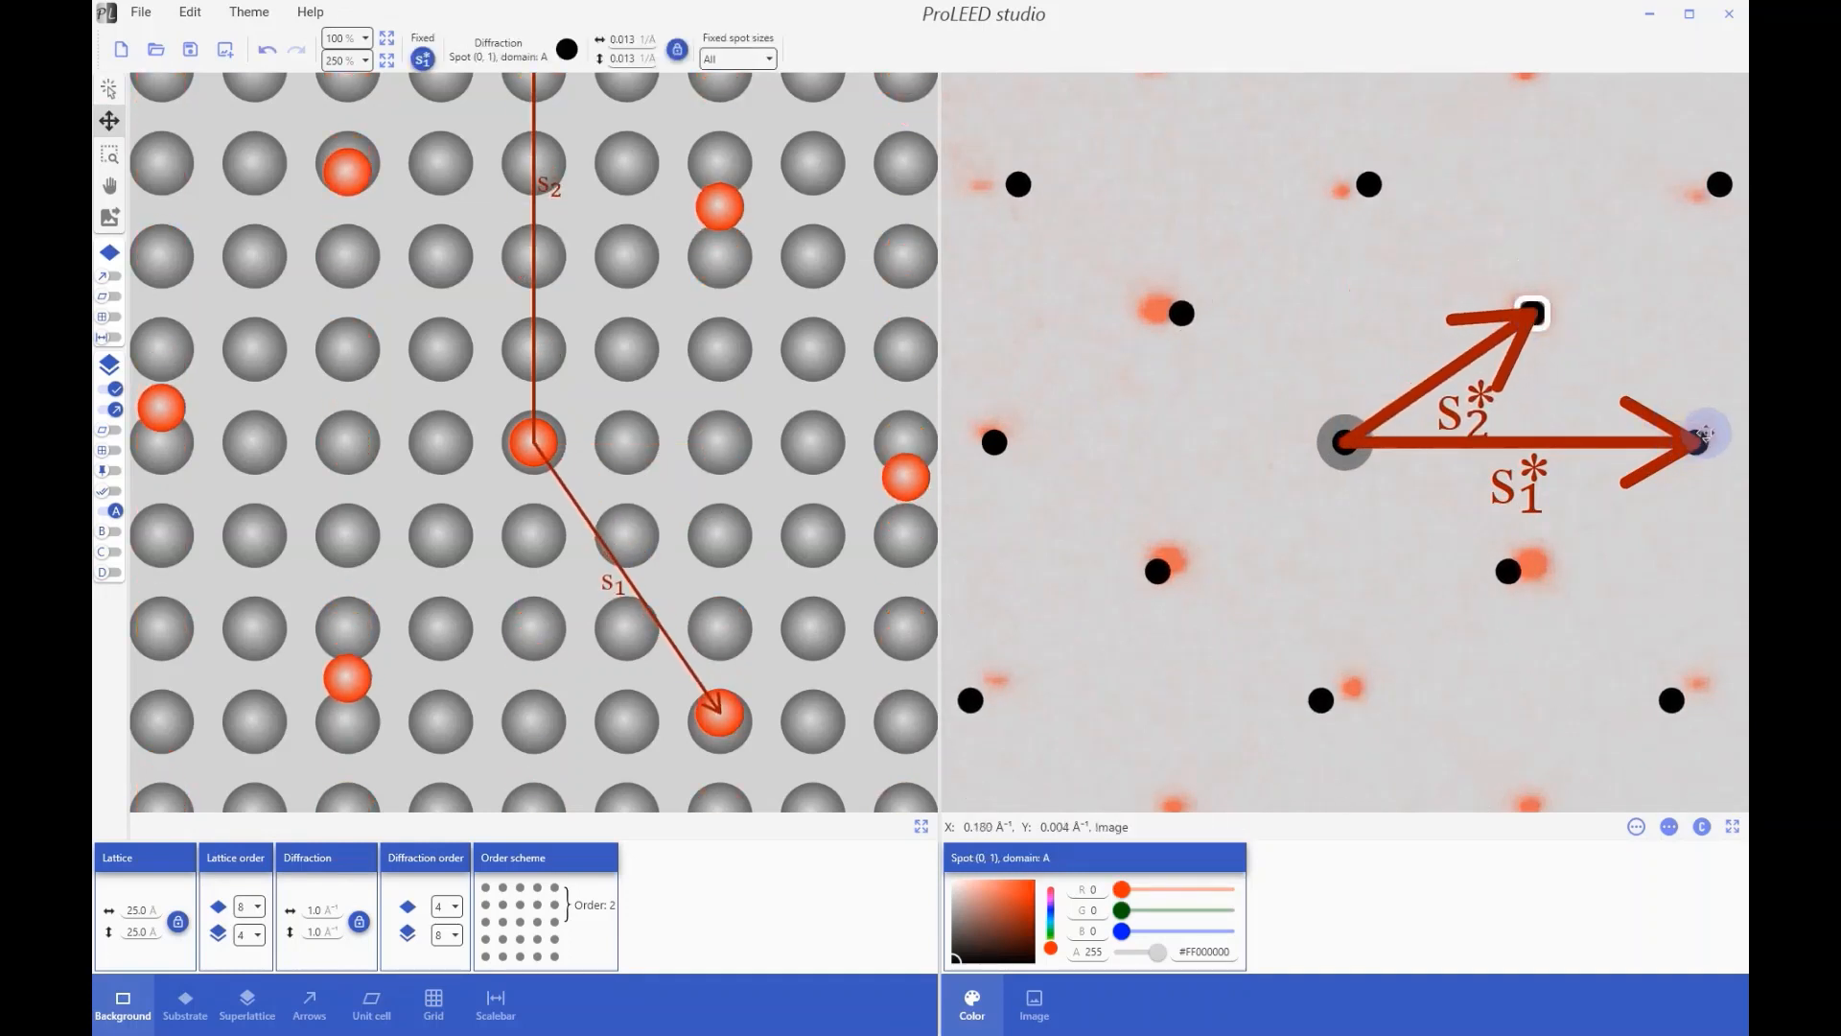
pyautogui.moveTo(1704, 439); pyautogui.dragTo(1531, 560)
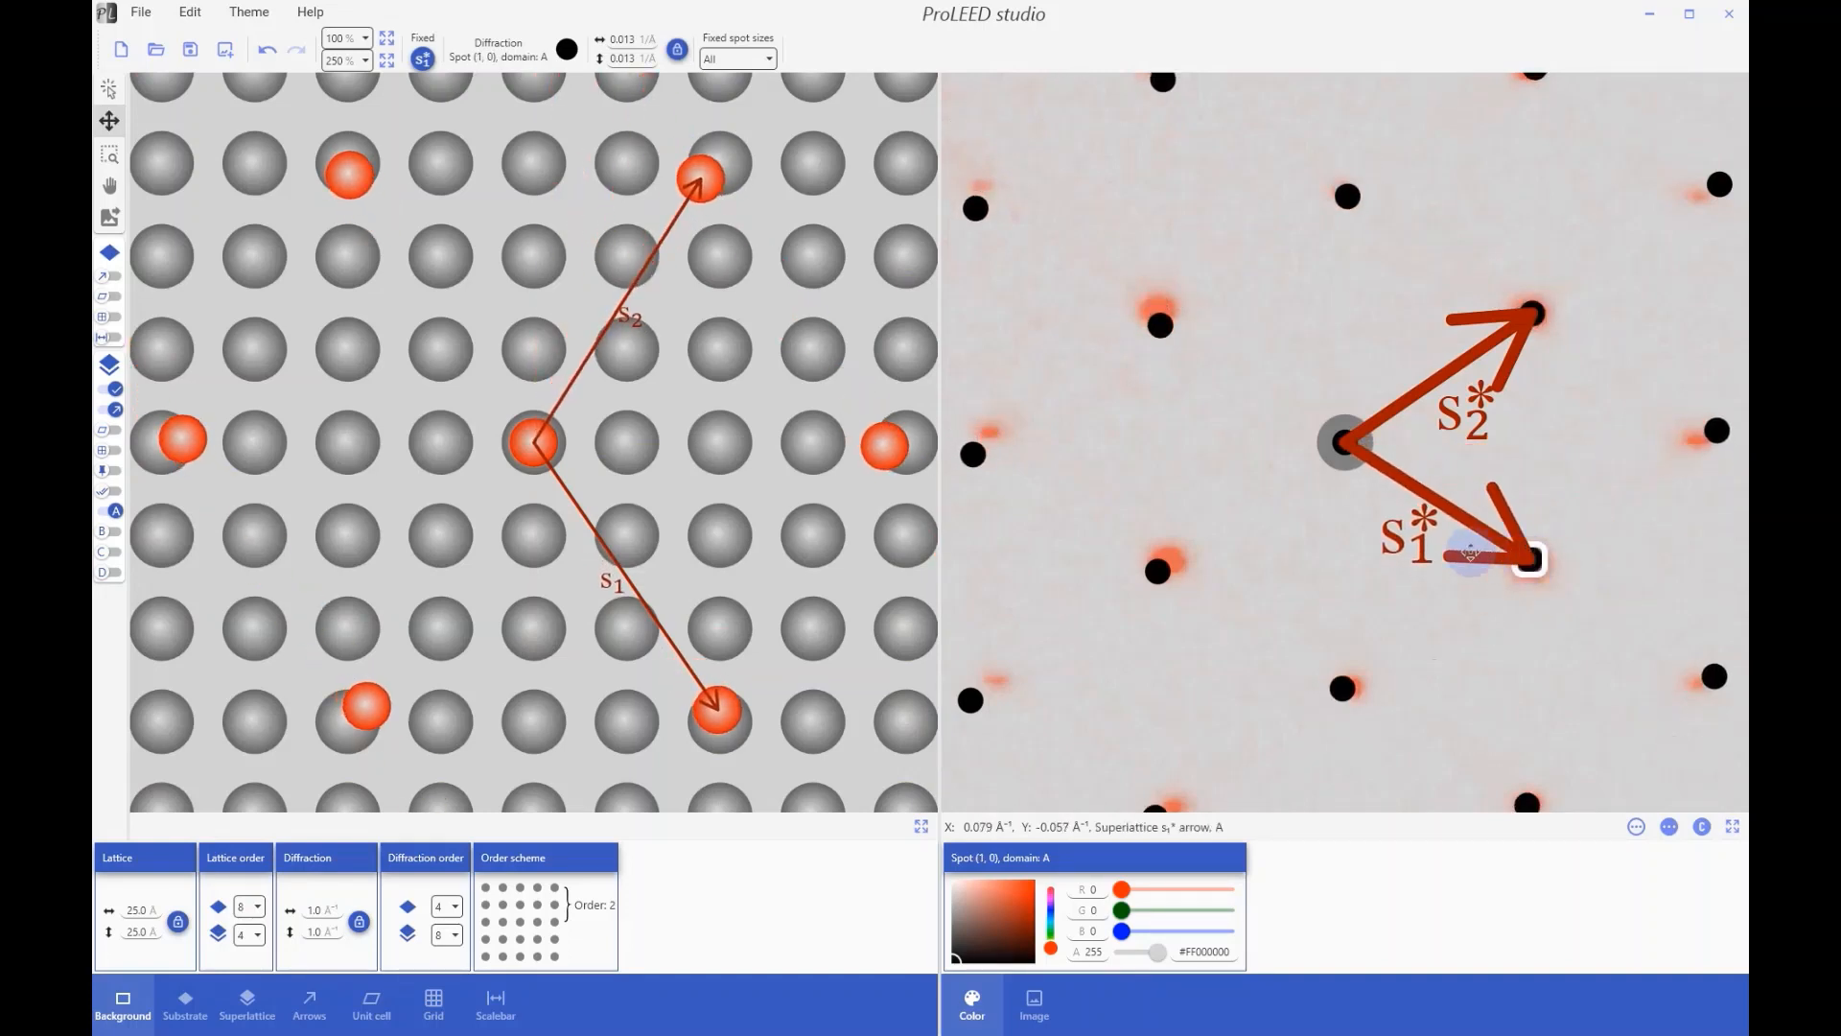
pyautogui.scroll(-3, 1445, 551)
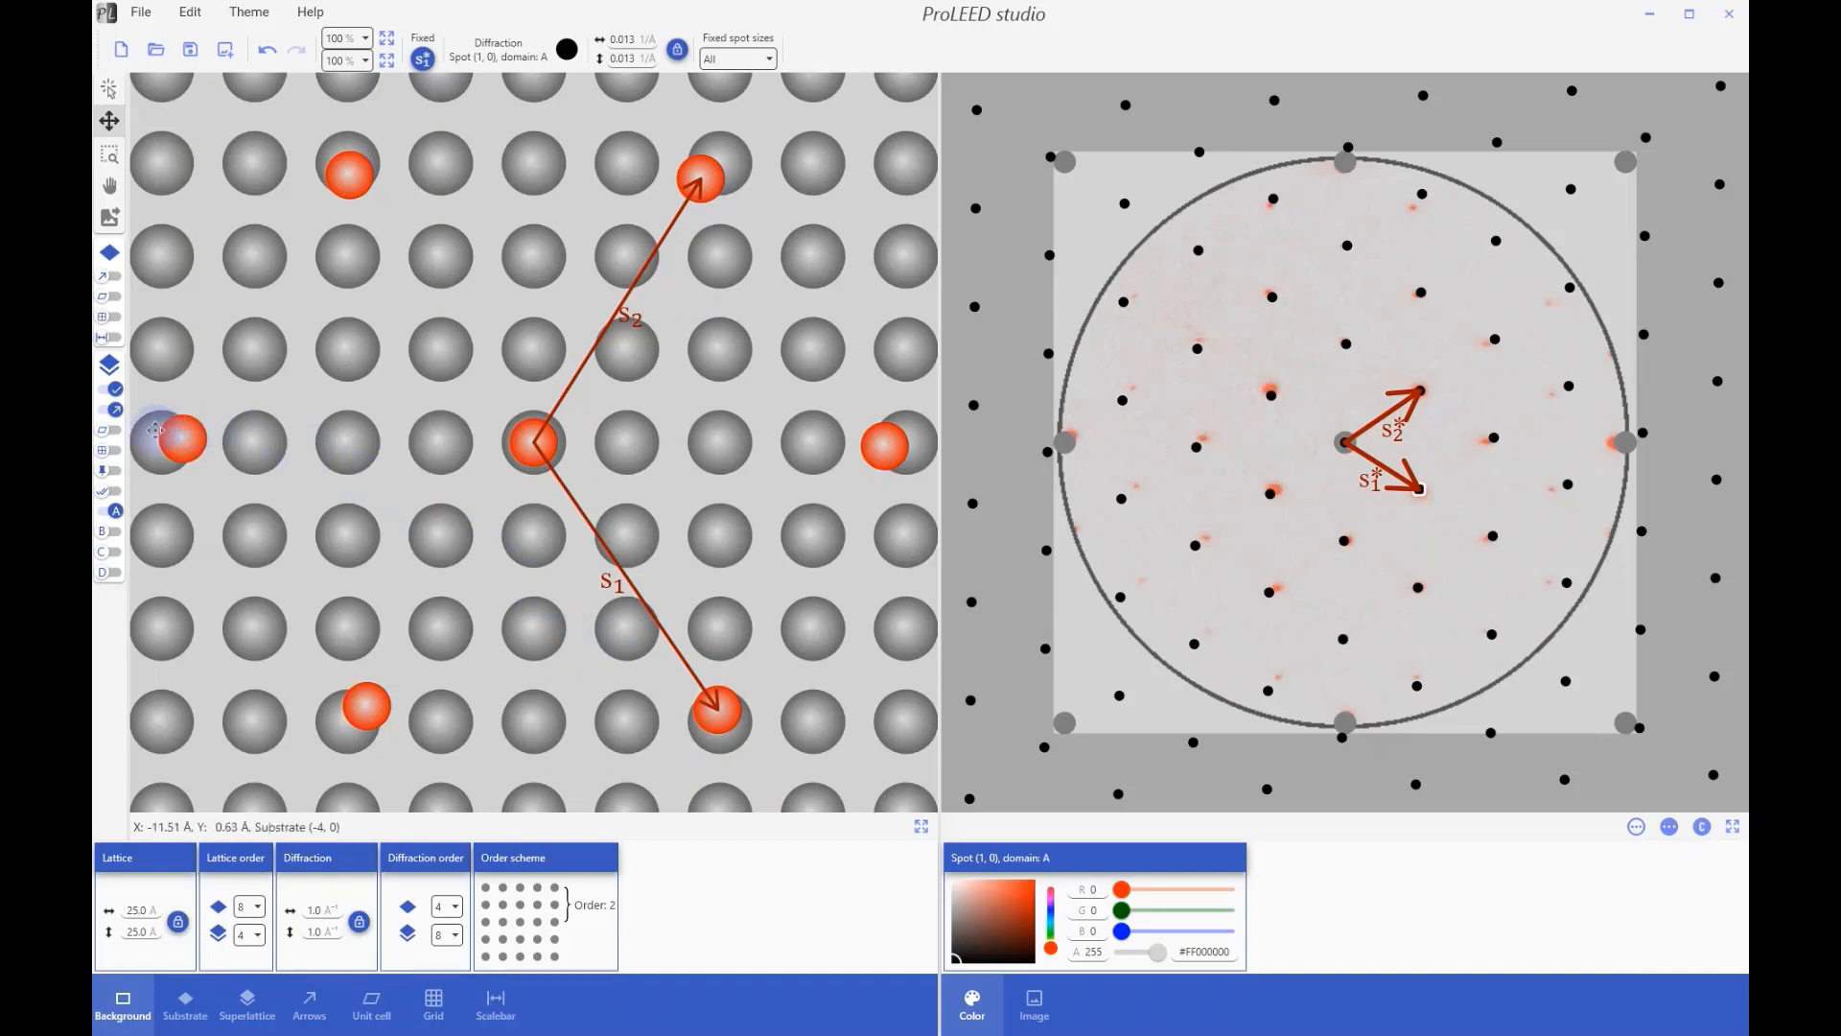
# Step: Turn on snapping for the superlattice, and move the s2 and s1 end atoms onto their nearest substrate atoms in the lattice view
pyautogui.click(115, 471)
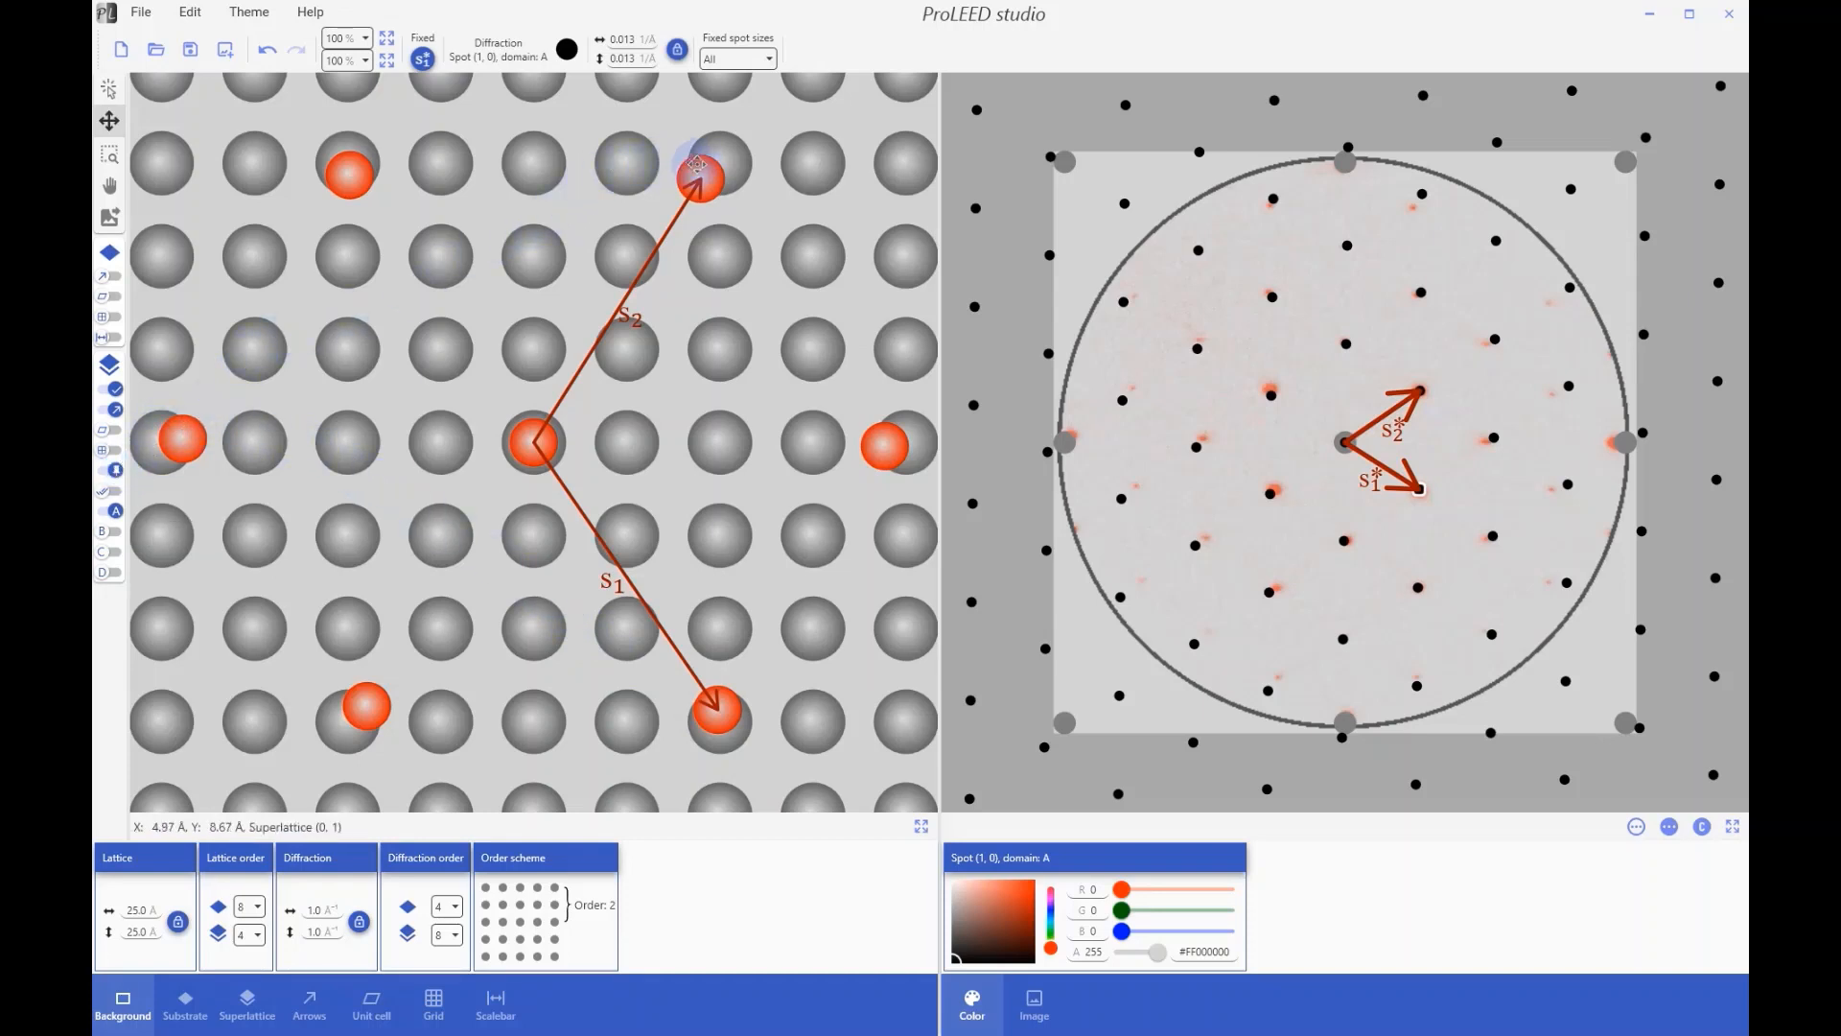
pyautogui.moveTo(697, 167); pyautogui.dragTo(725, 161)
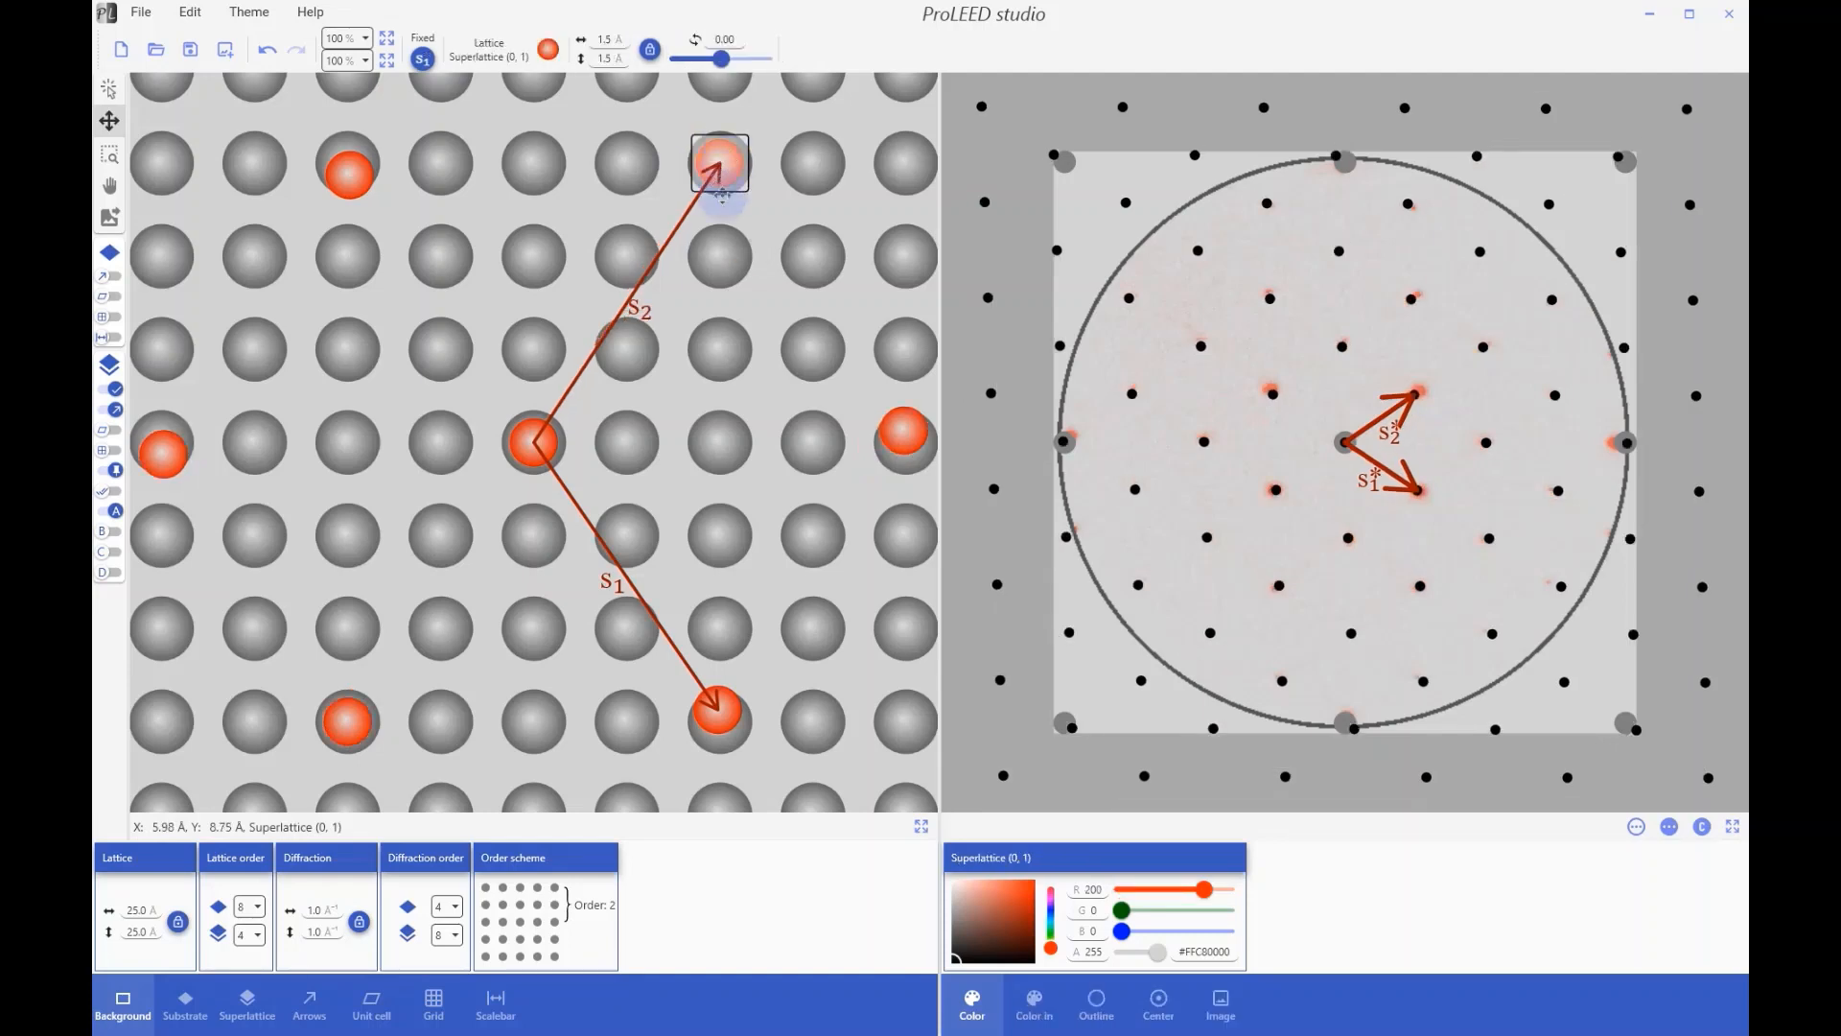
pyautogui.moveTo(725, 710); pyautogui.dragTo(725, 721)
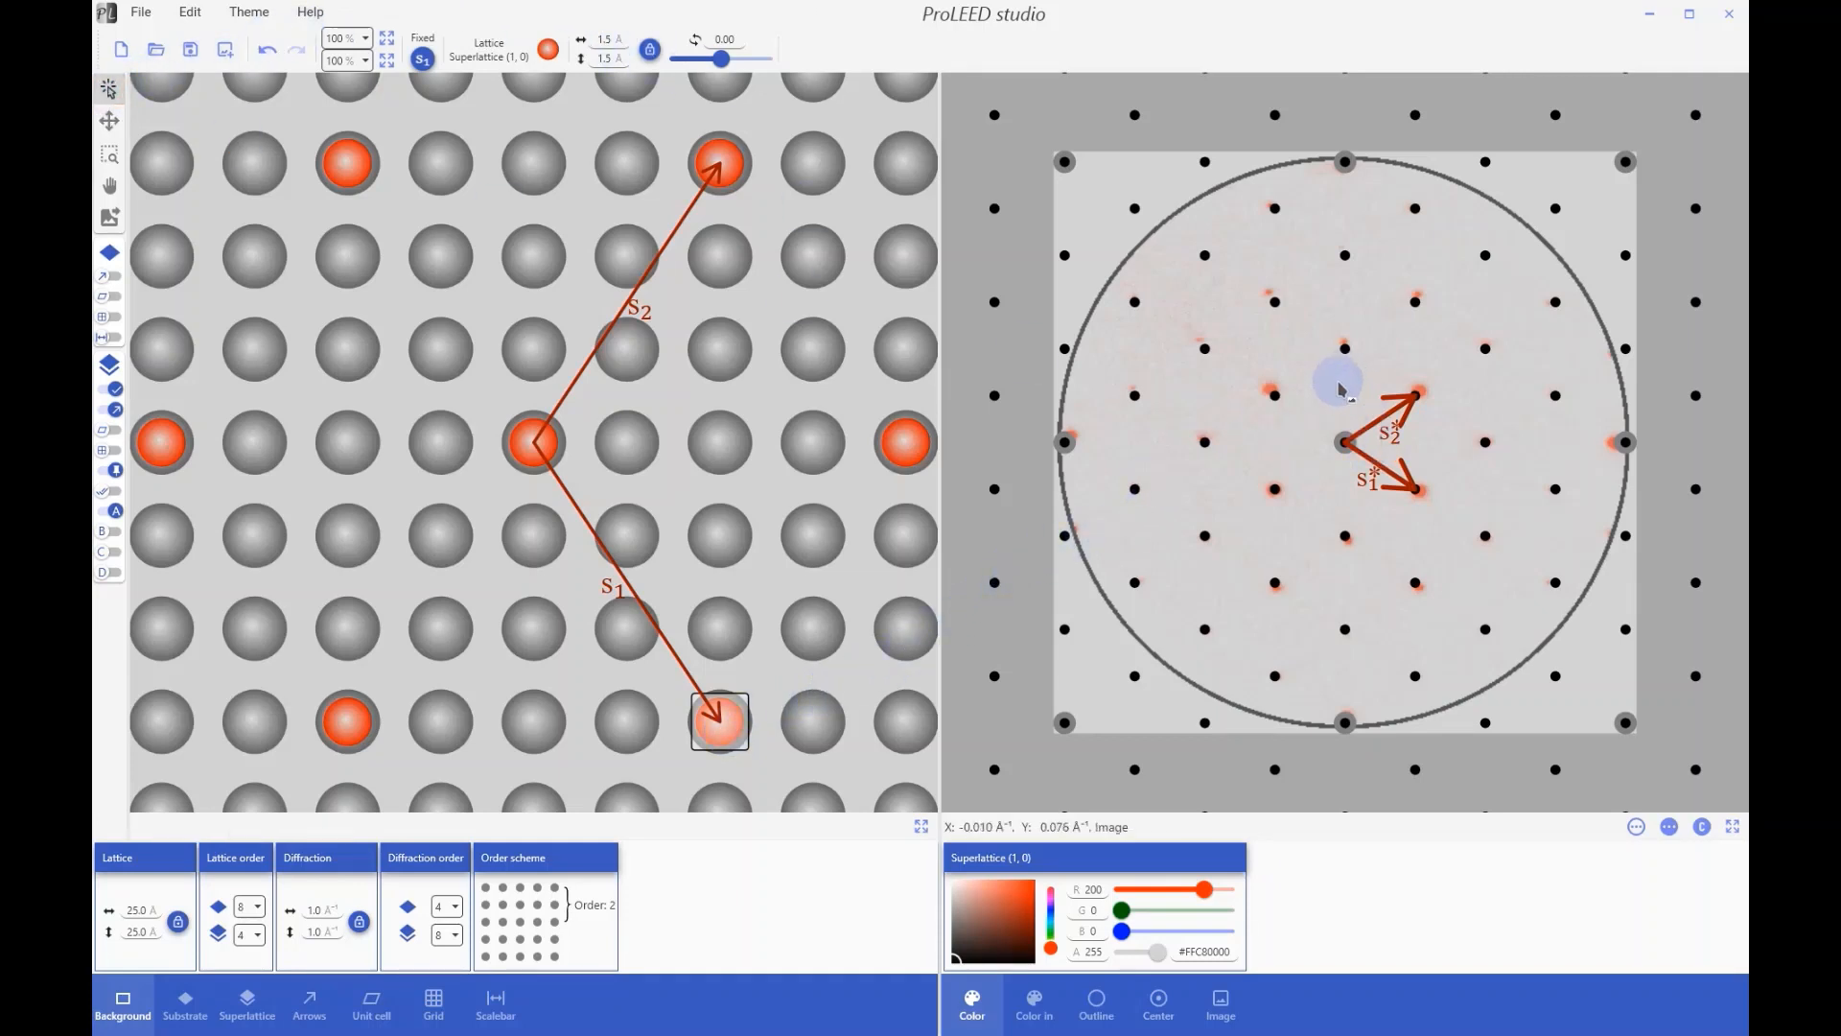
# Step: Shrink all superlattice spots of domain A in the diffraction view to 0.008 1/Å
pyautogui.scroll(2, 1340, 388)
pyautogui.click(1205, 349)
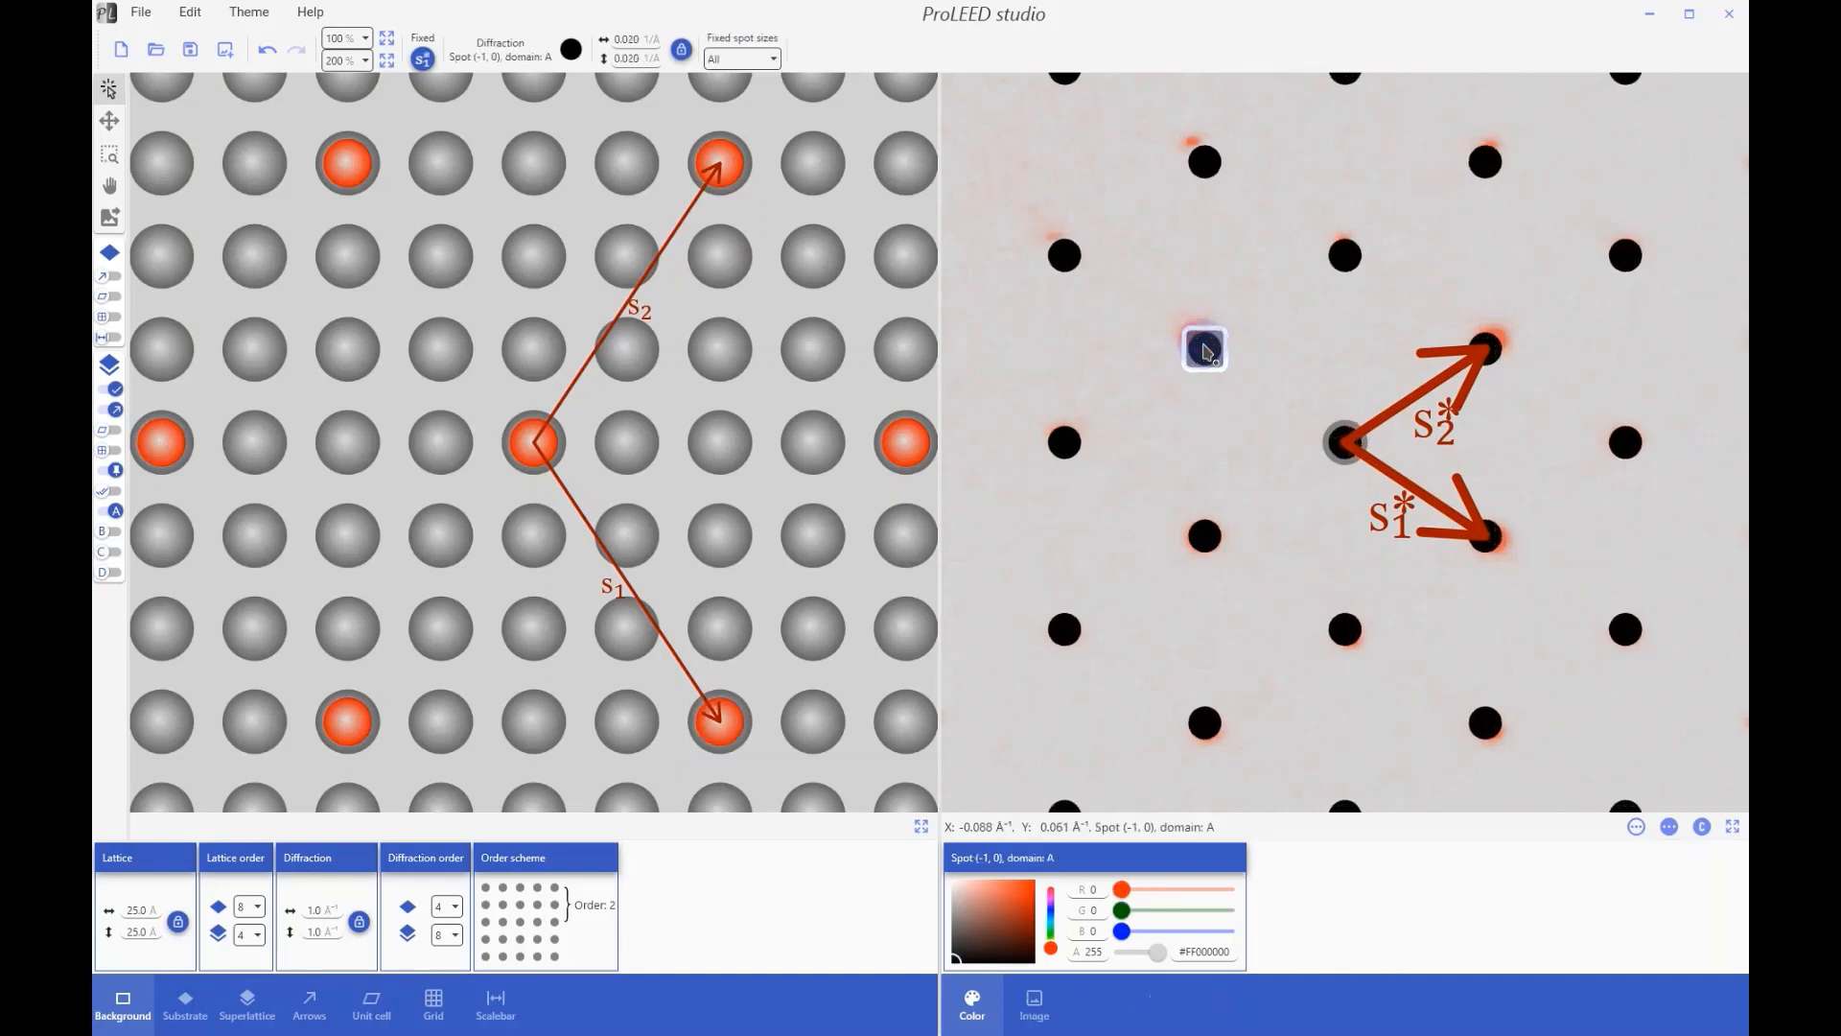
pyautogui.scroll(-4, 1204, 349)
pyautogui.click(772, 60)
pyautogui.click(734, 143)
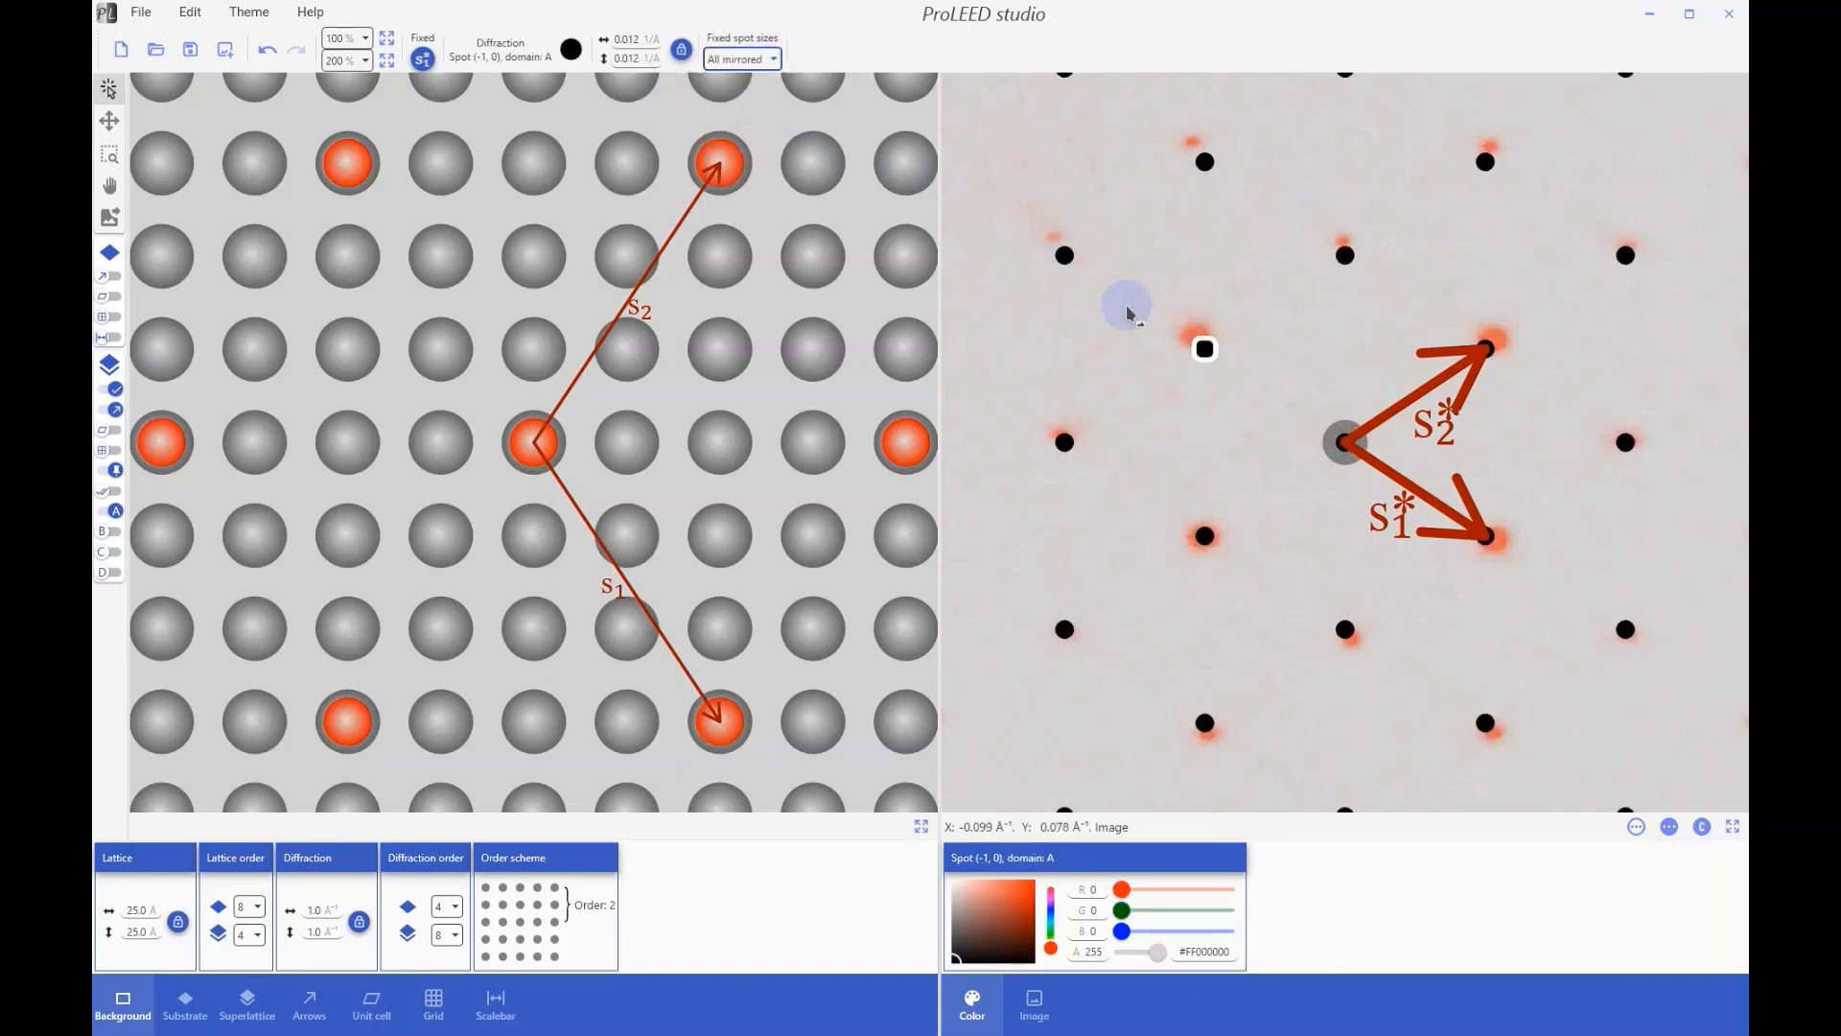
pyautogui.click(763, 57)
pyautogui.click(733, 115)
pyautogui.scroll(-2, 1232, 331)
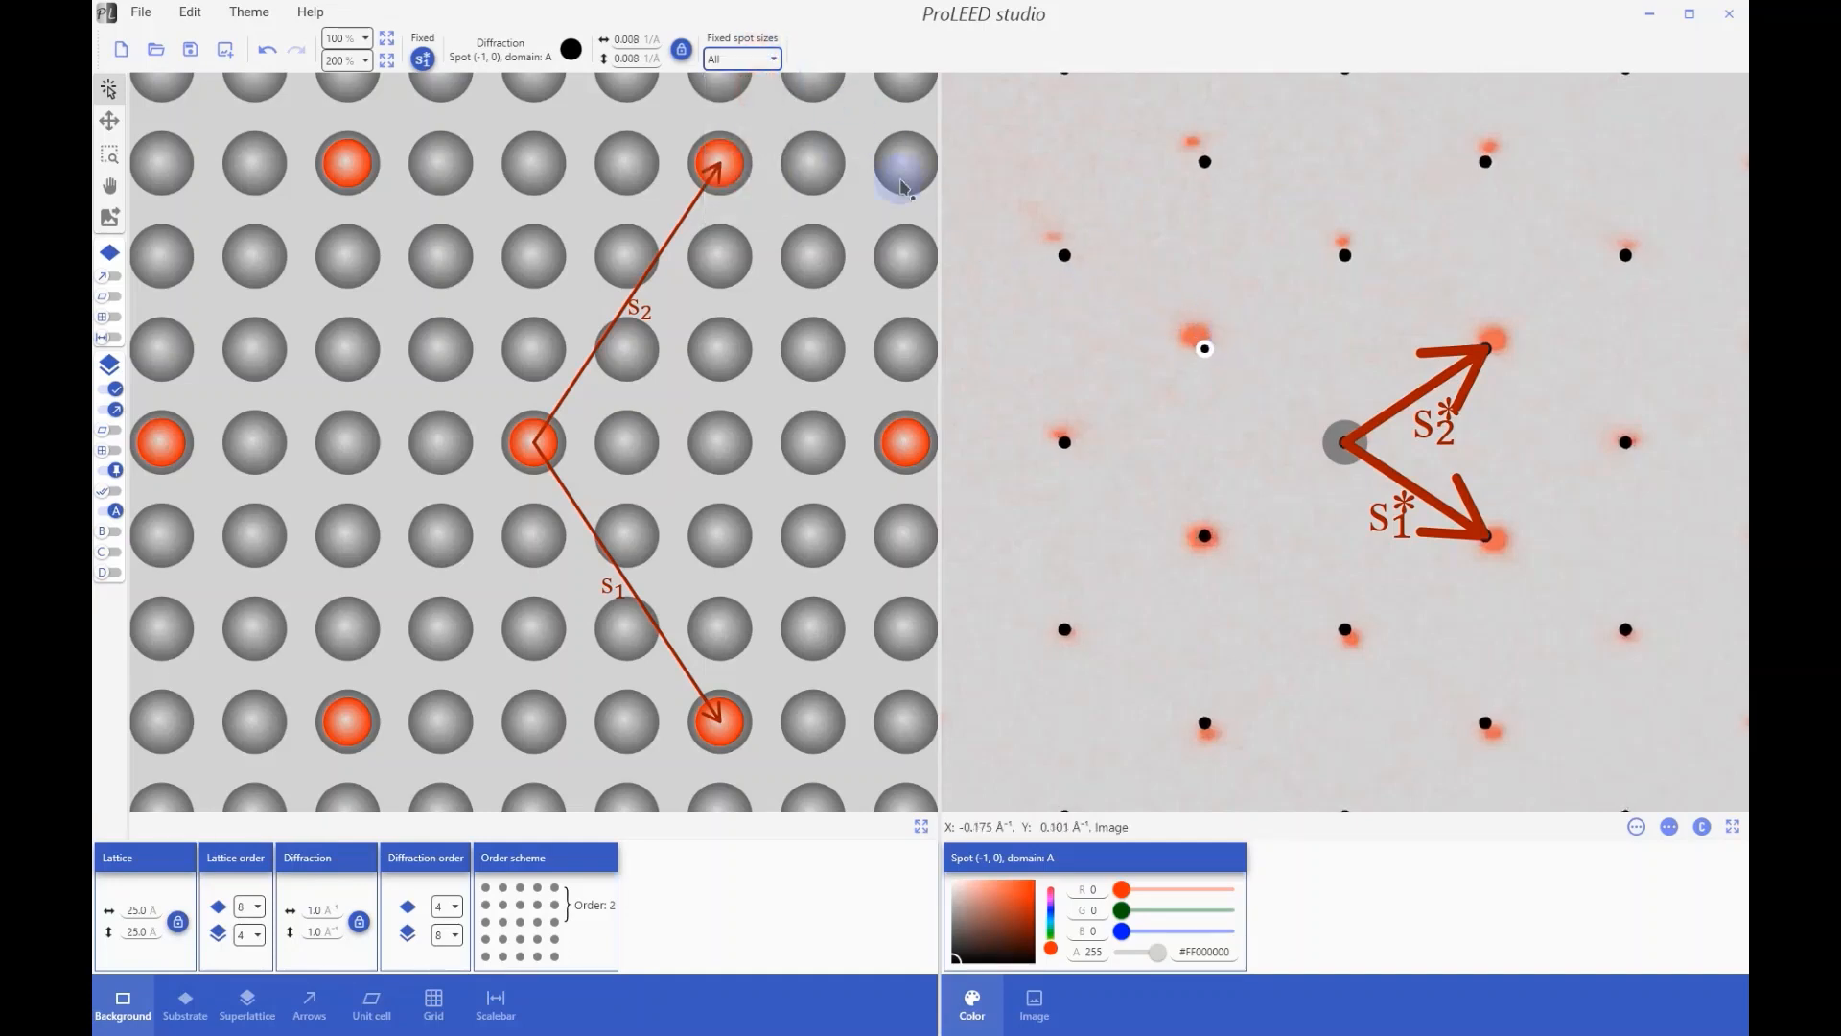
# Step: Set the fixed spot sizes to All mirrored, and enlarge spot (-1, 0) to 0.019, (-1, 1) to 0.013 and (0, 1) to 0.015 1/Å
pyautogui.click(763, 57)
pyautogui.click(733, 144)
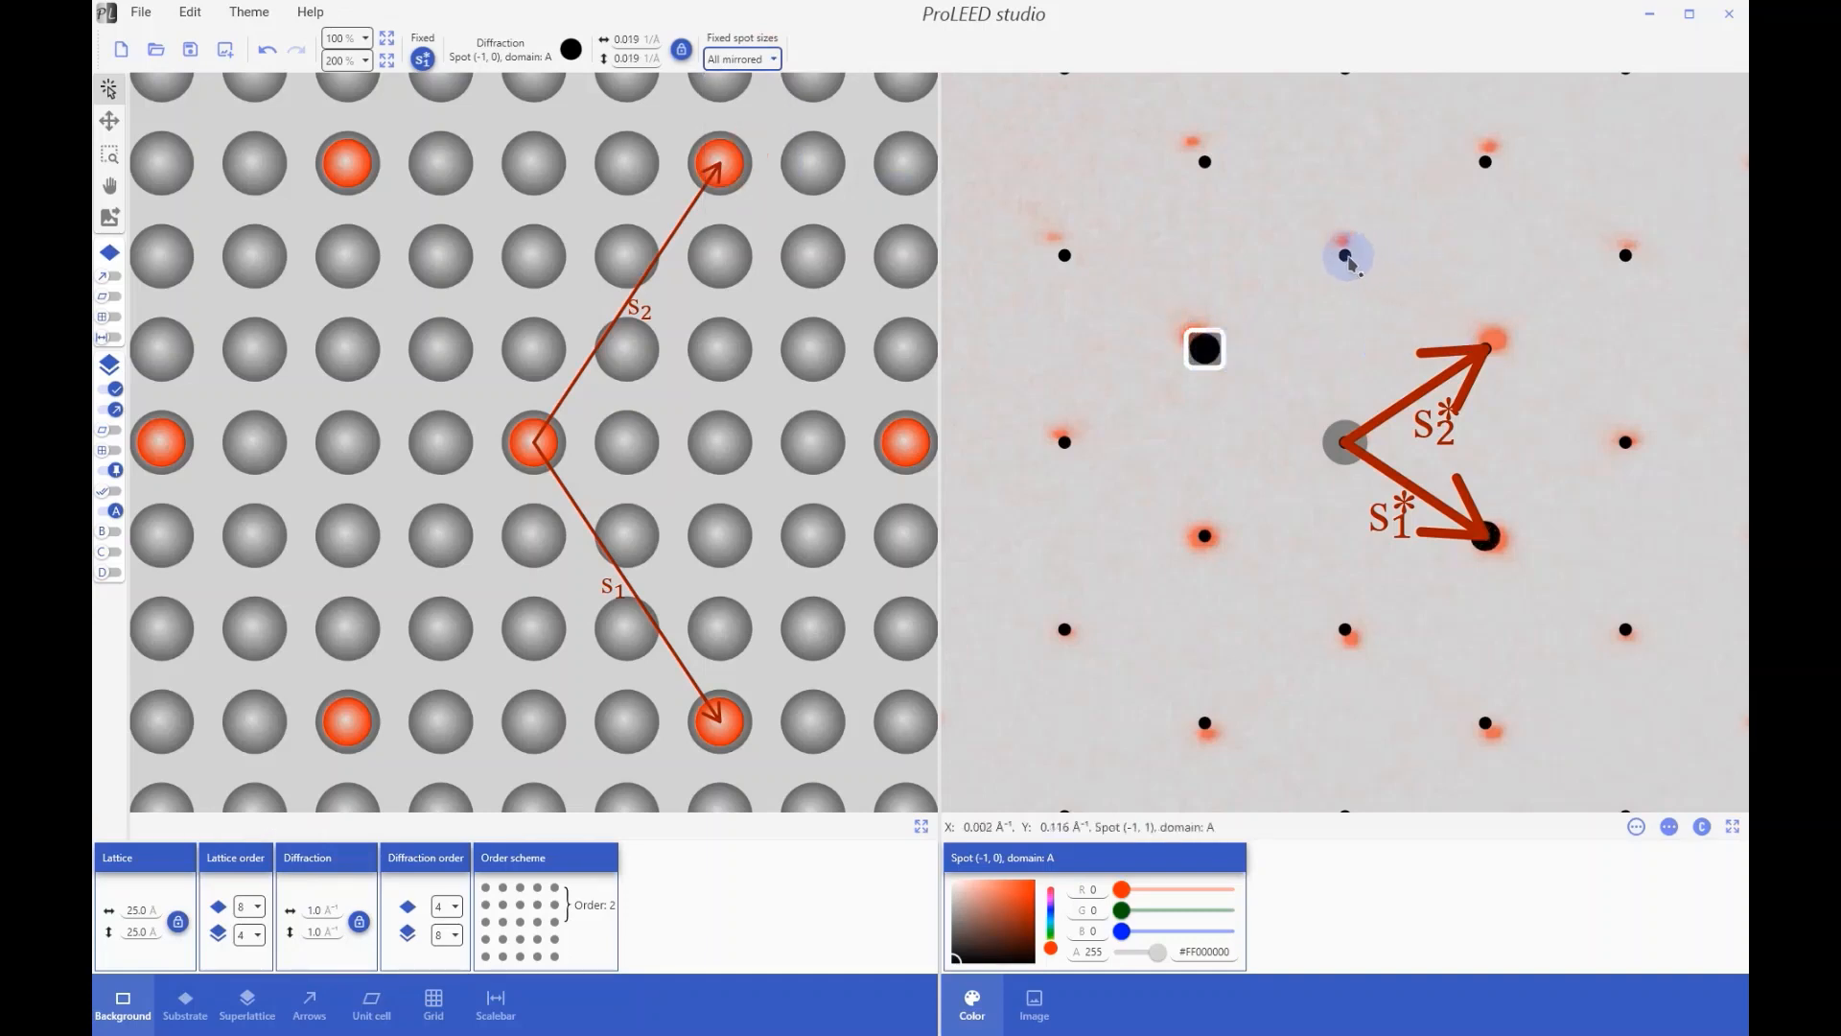
pyautogui.scroll(2, 1348, 257)
pyautogui.scroll(3, 1492, 350)
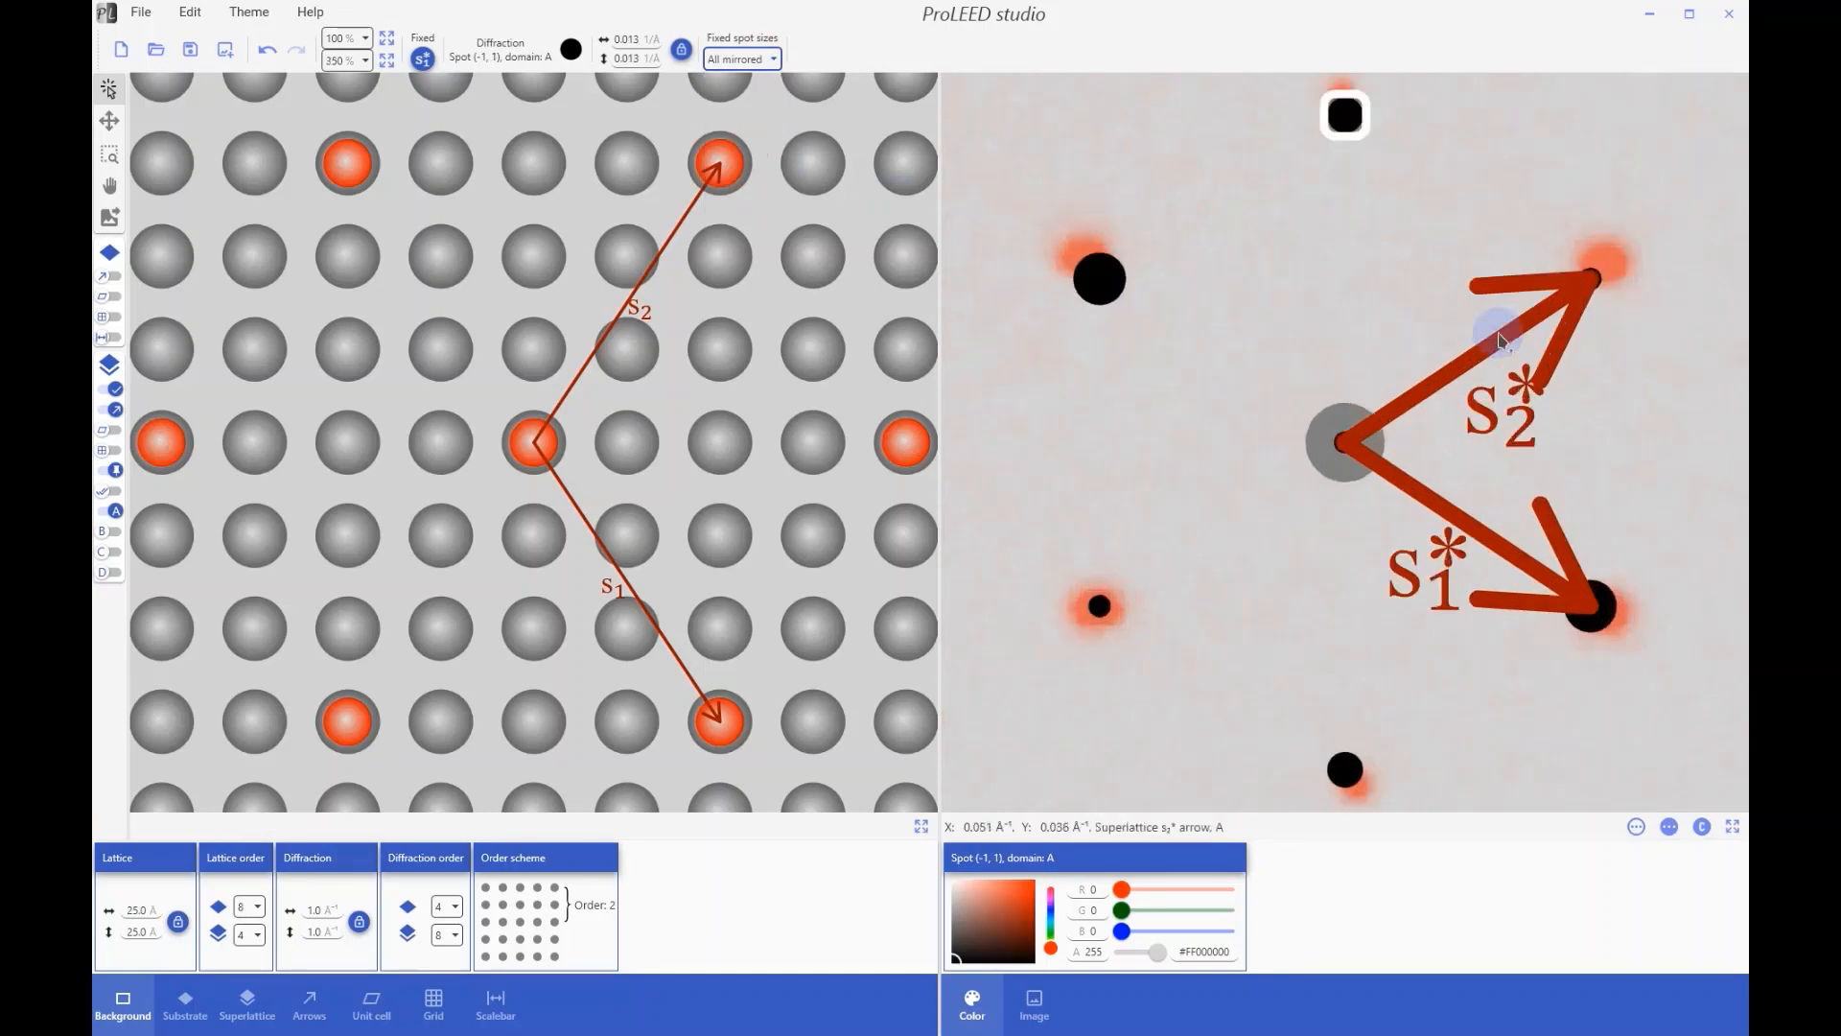
pyautogui.click(1593, 275)
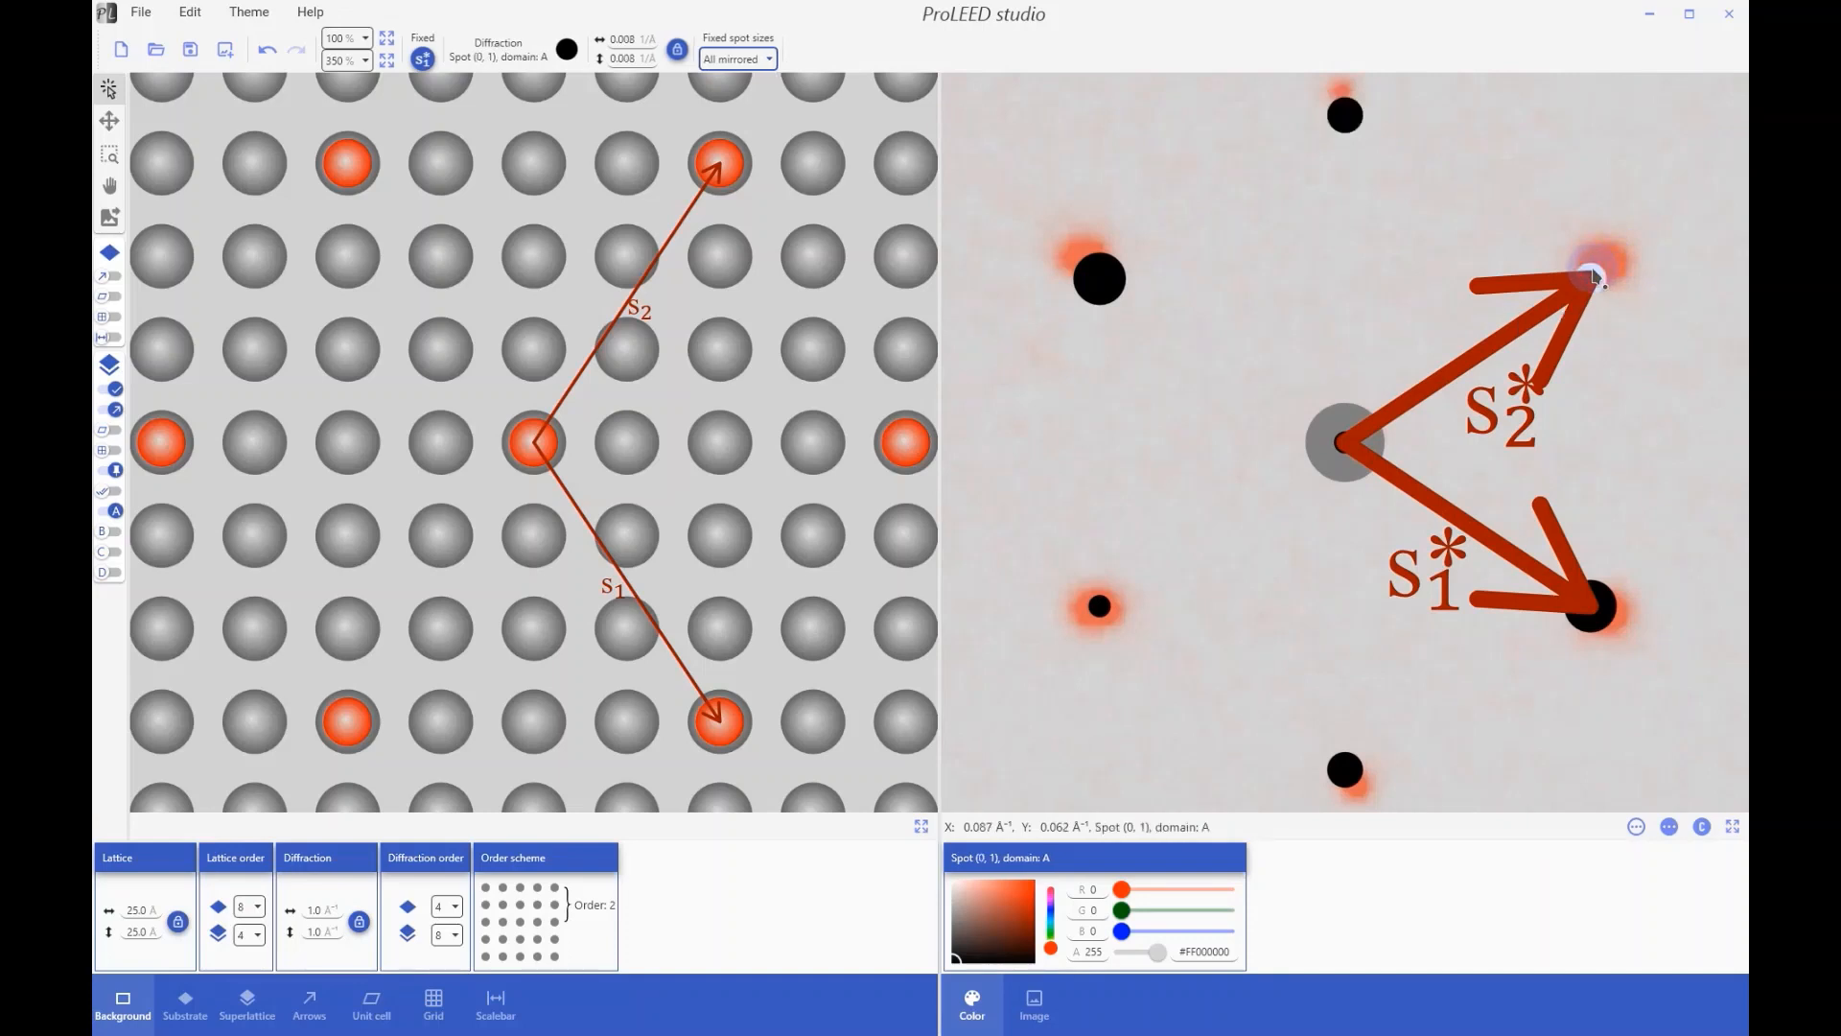
pyautogui.scroll(1, 1593, 275)
# Step: Show the superlattice spots of domain B in the diffraction pattern, and remove the imported DomainA image
pyautogui.scroll(-3, 1389, 314)
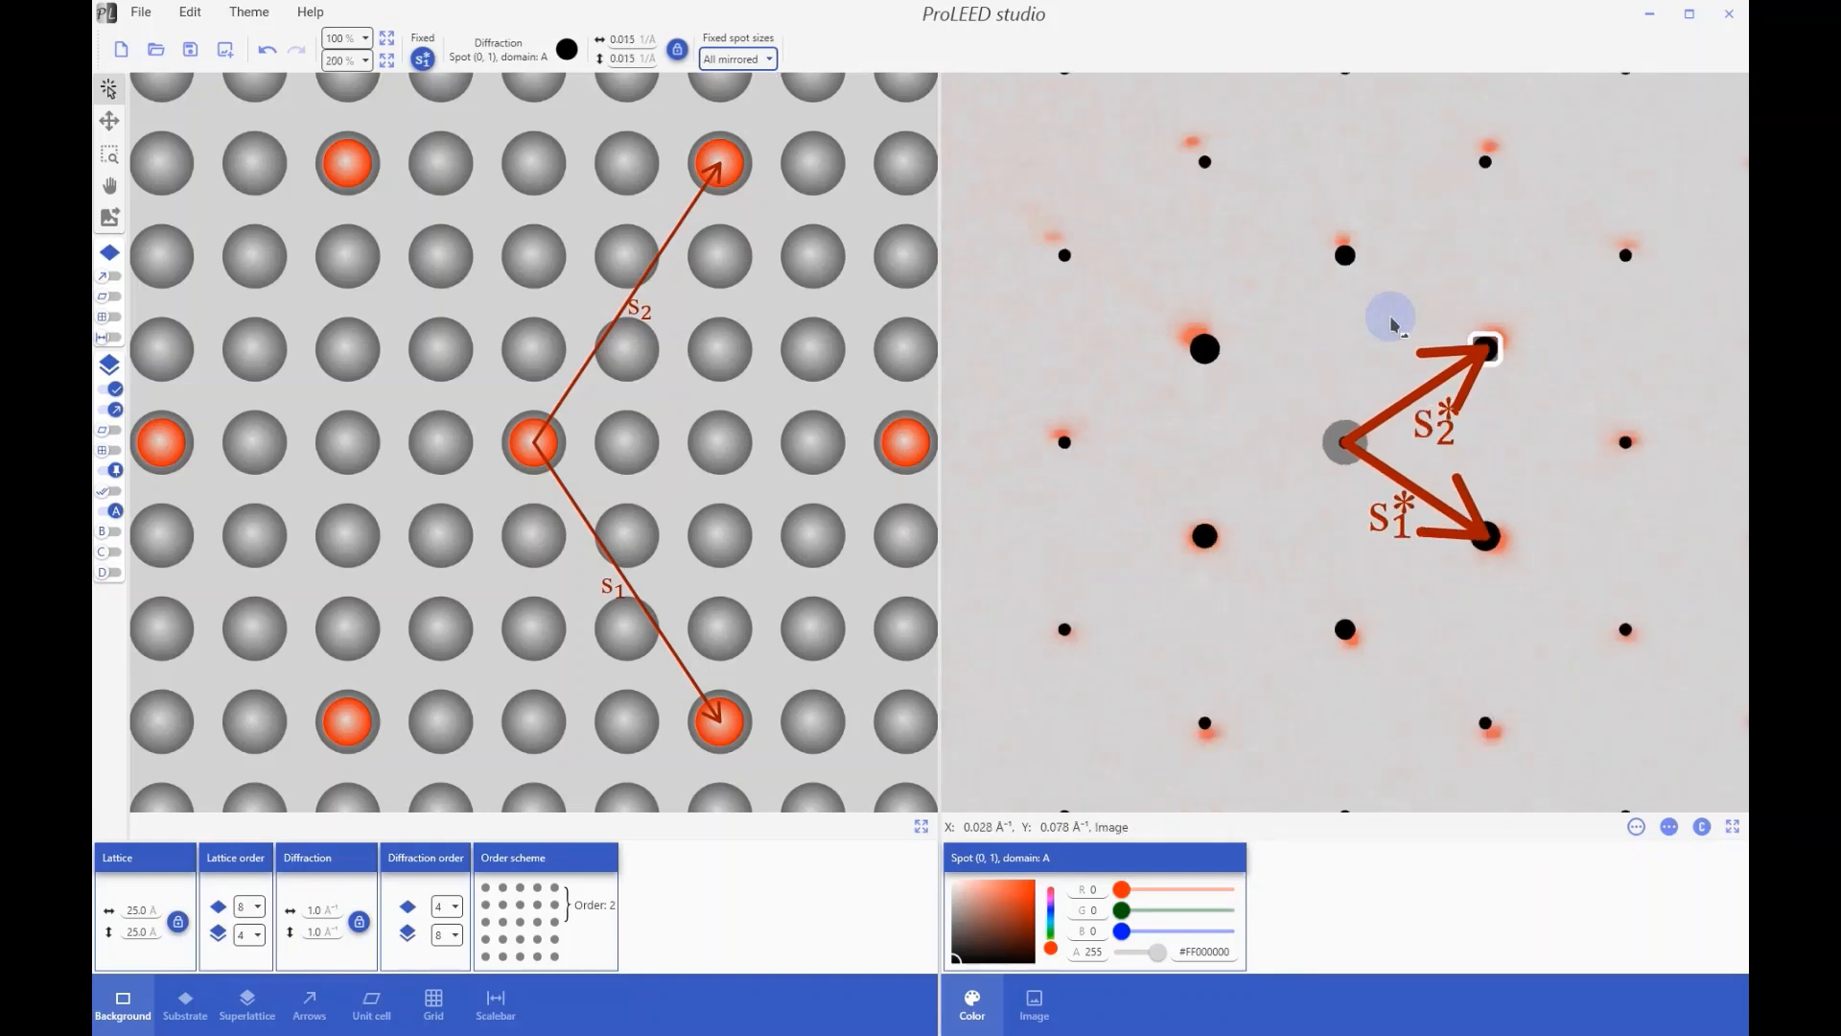
pyautogui.scroll(-1, 1389, 314)
pyautogui.click(1450, 653)
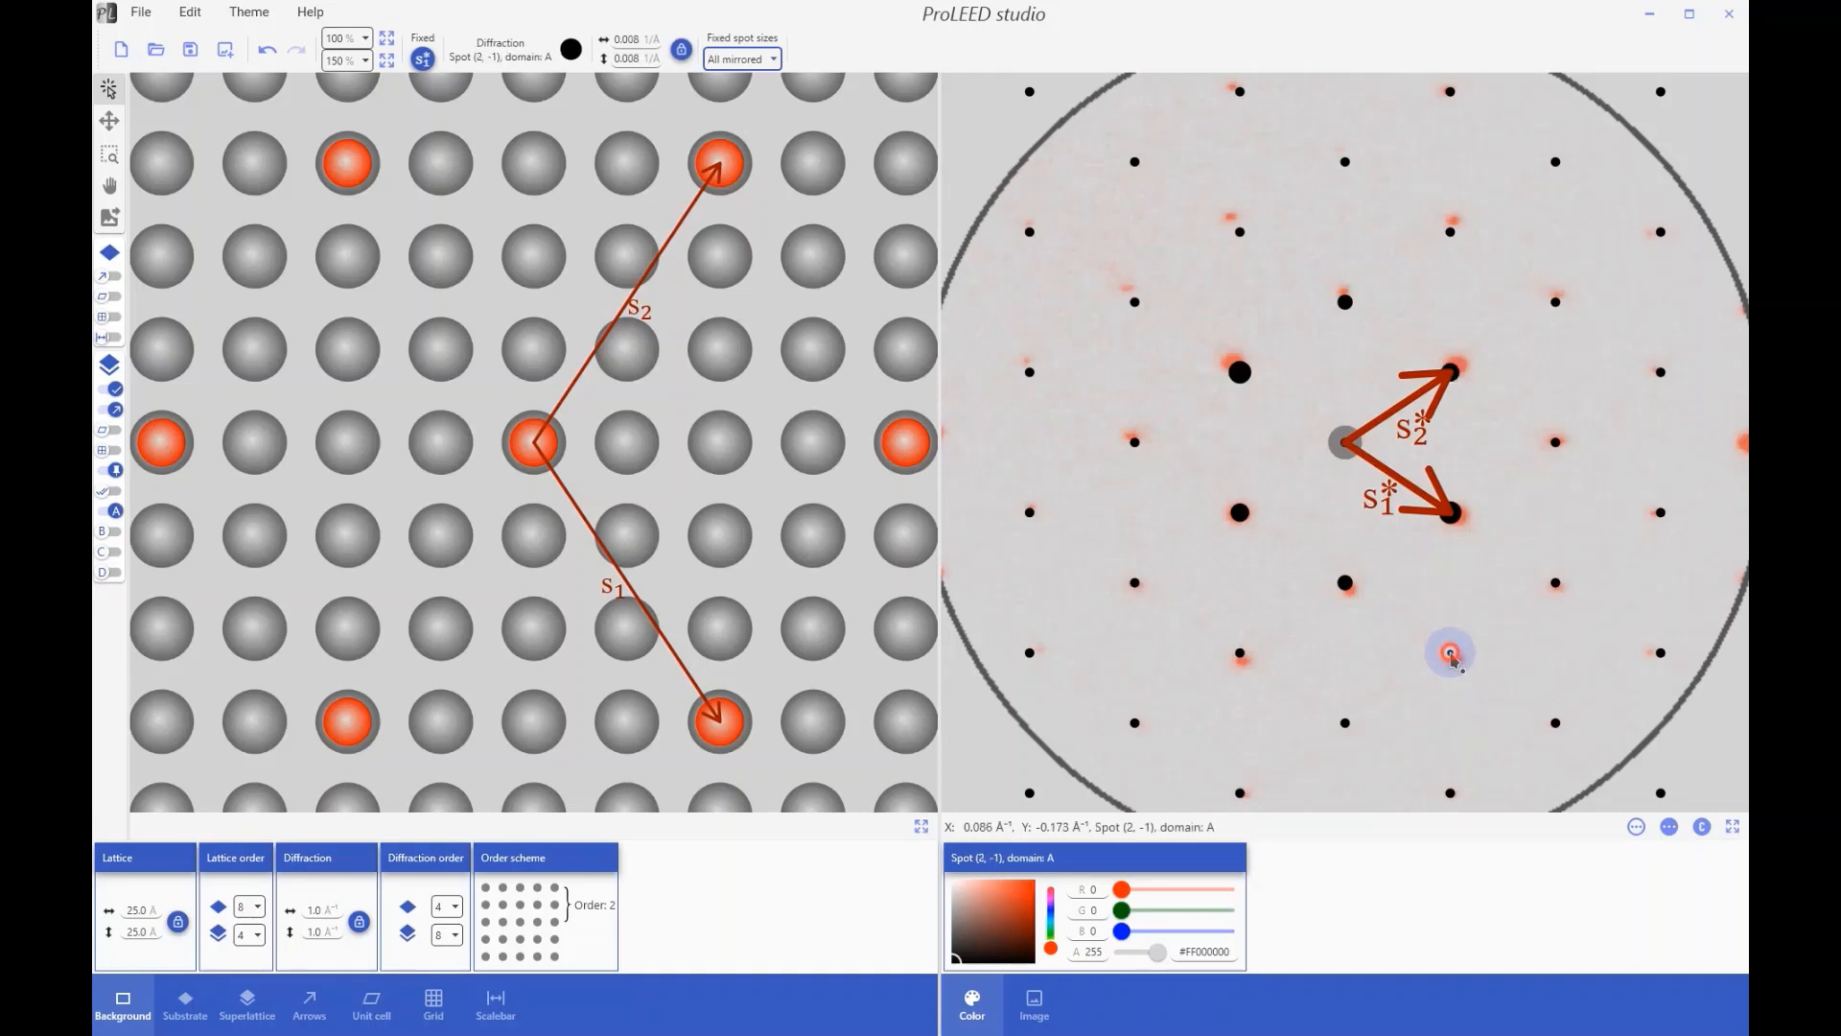
pyautogui.click(1254, 644)
pyautogui.scroll(-1, 1255, 644)
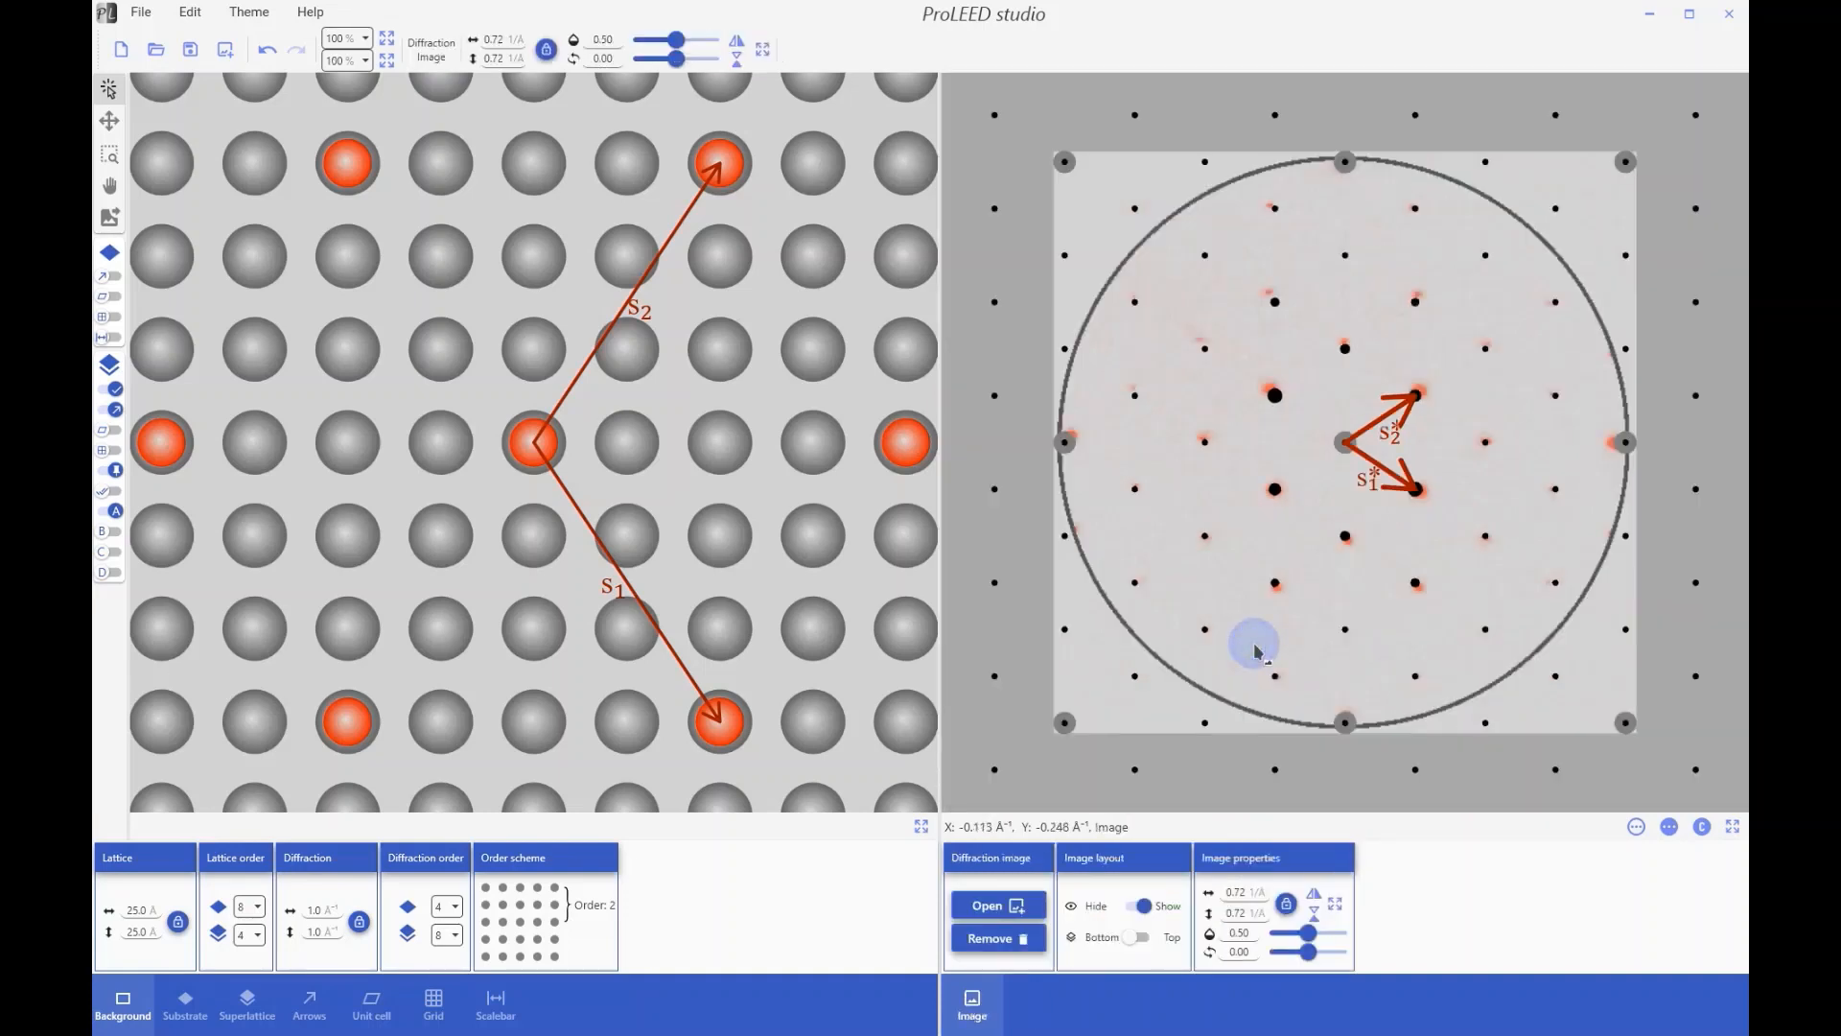
pyautogui.click(112, 531)
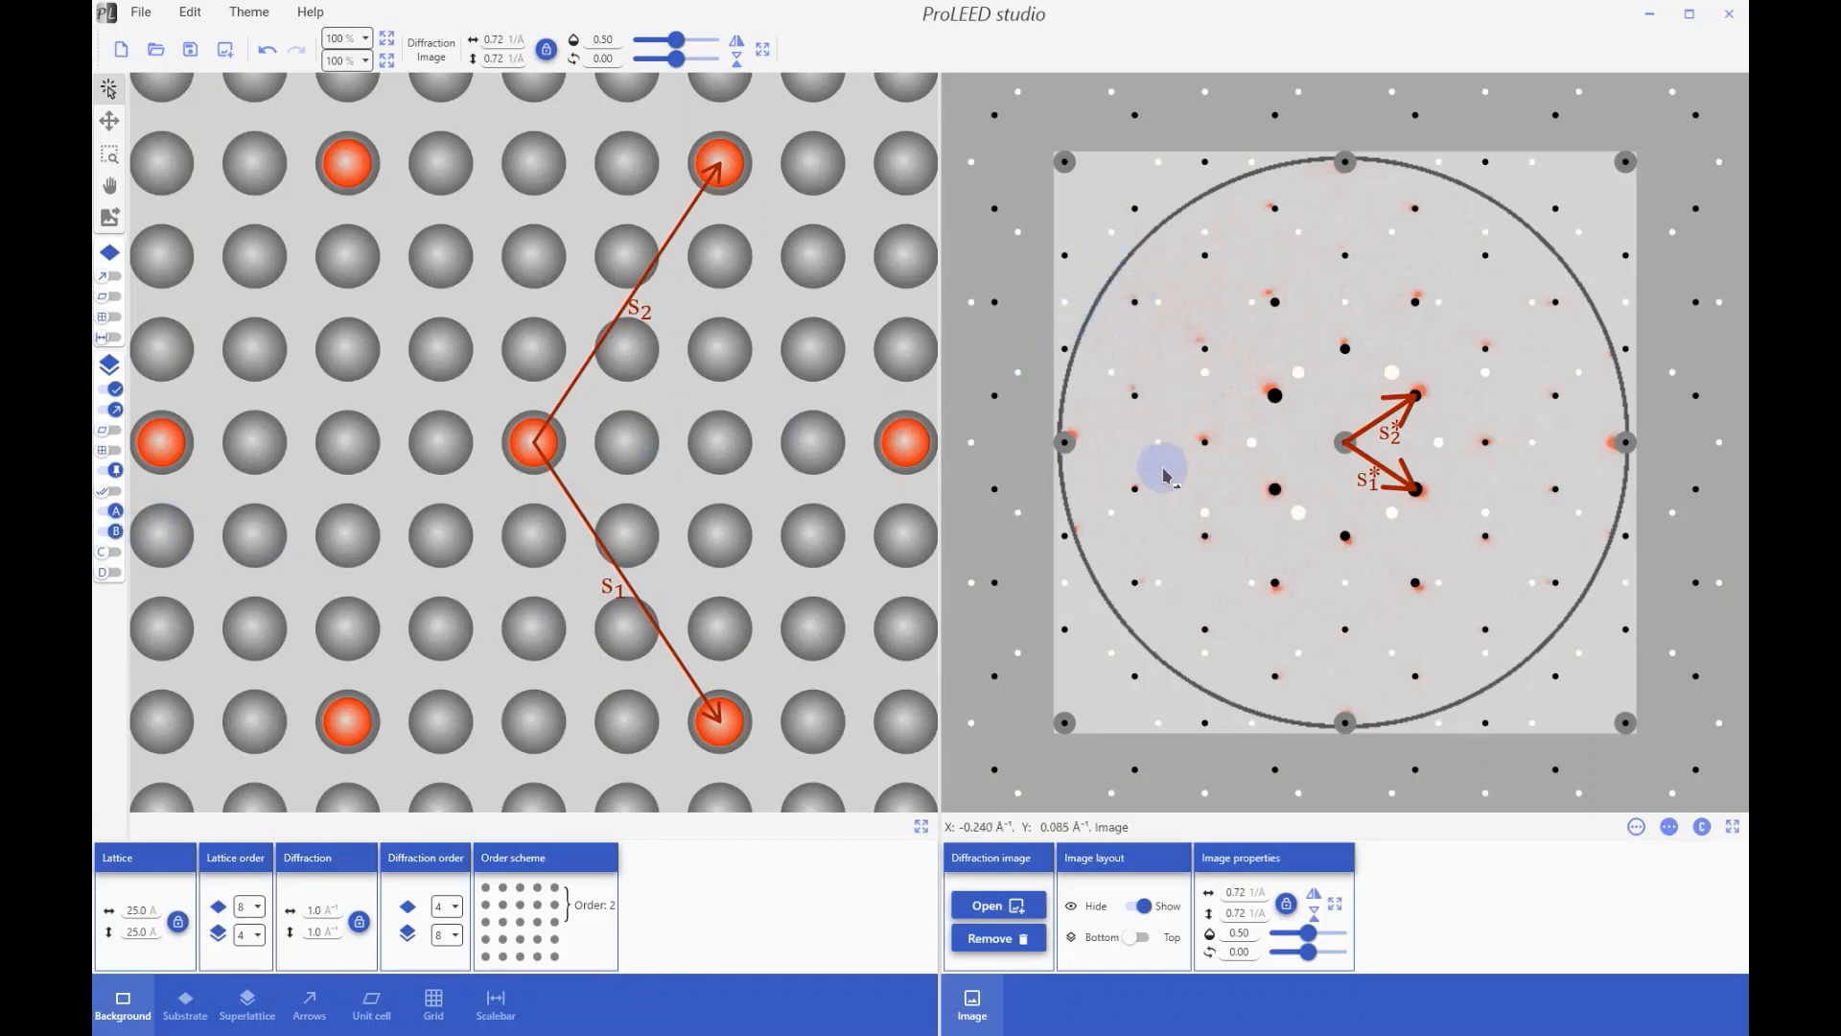
pyautogui.click(1021, 942)
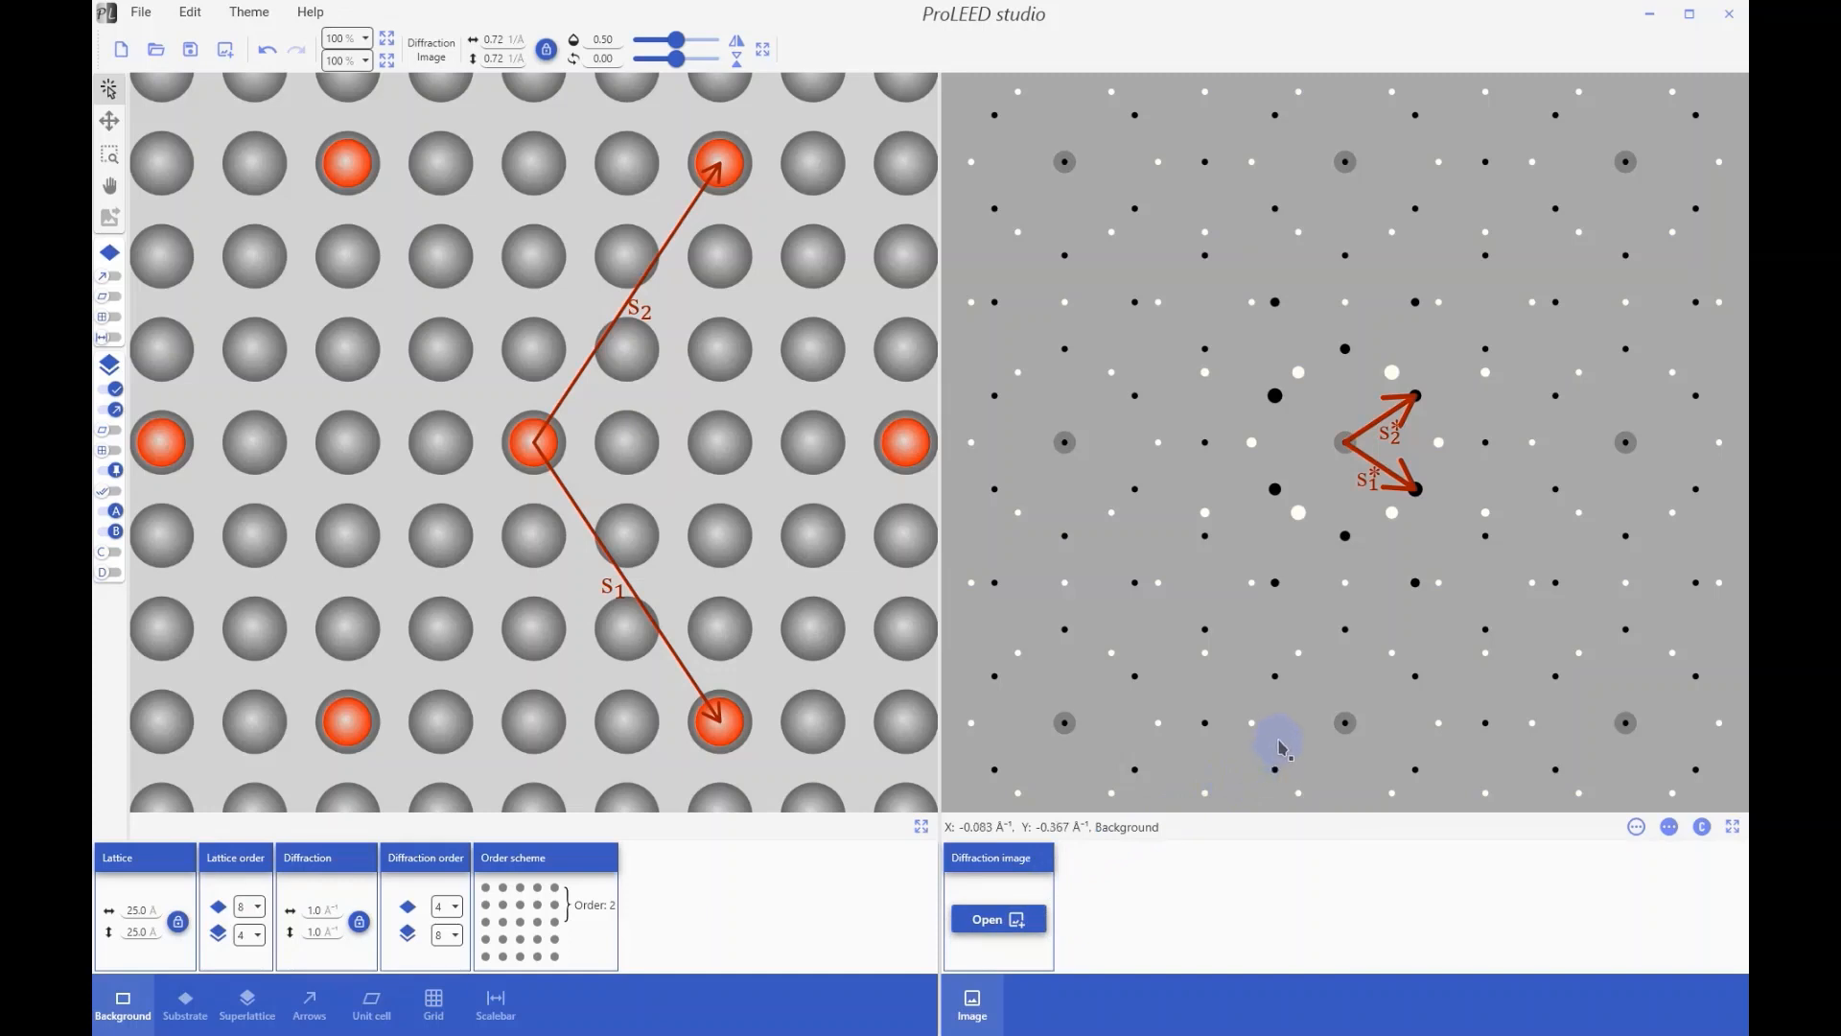
# Step: Display the diffraction pattern as black spots on white, and open the Diffraction image with its size set to 0.72 1/Å
pyautogui.click(1636, 827)
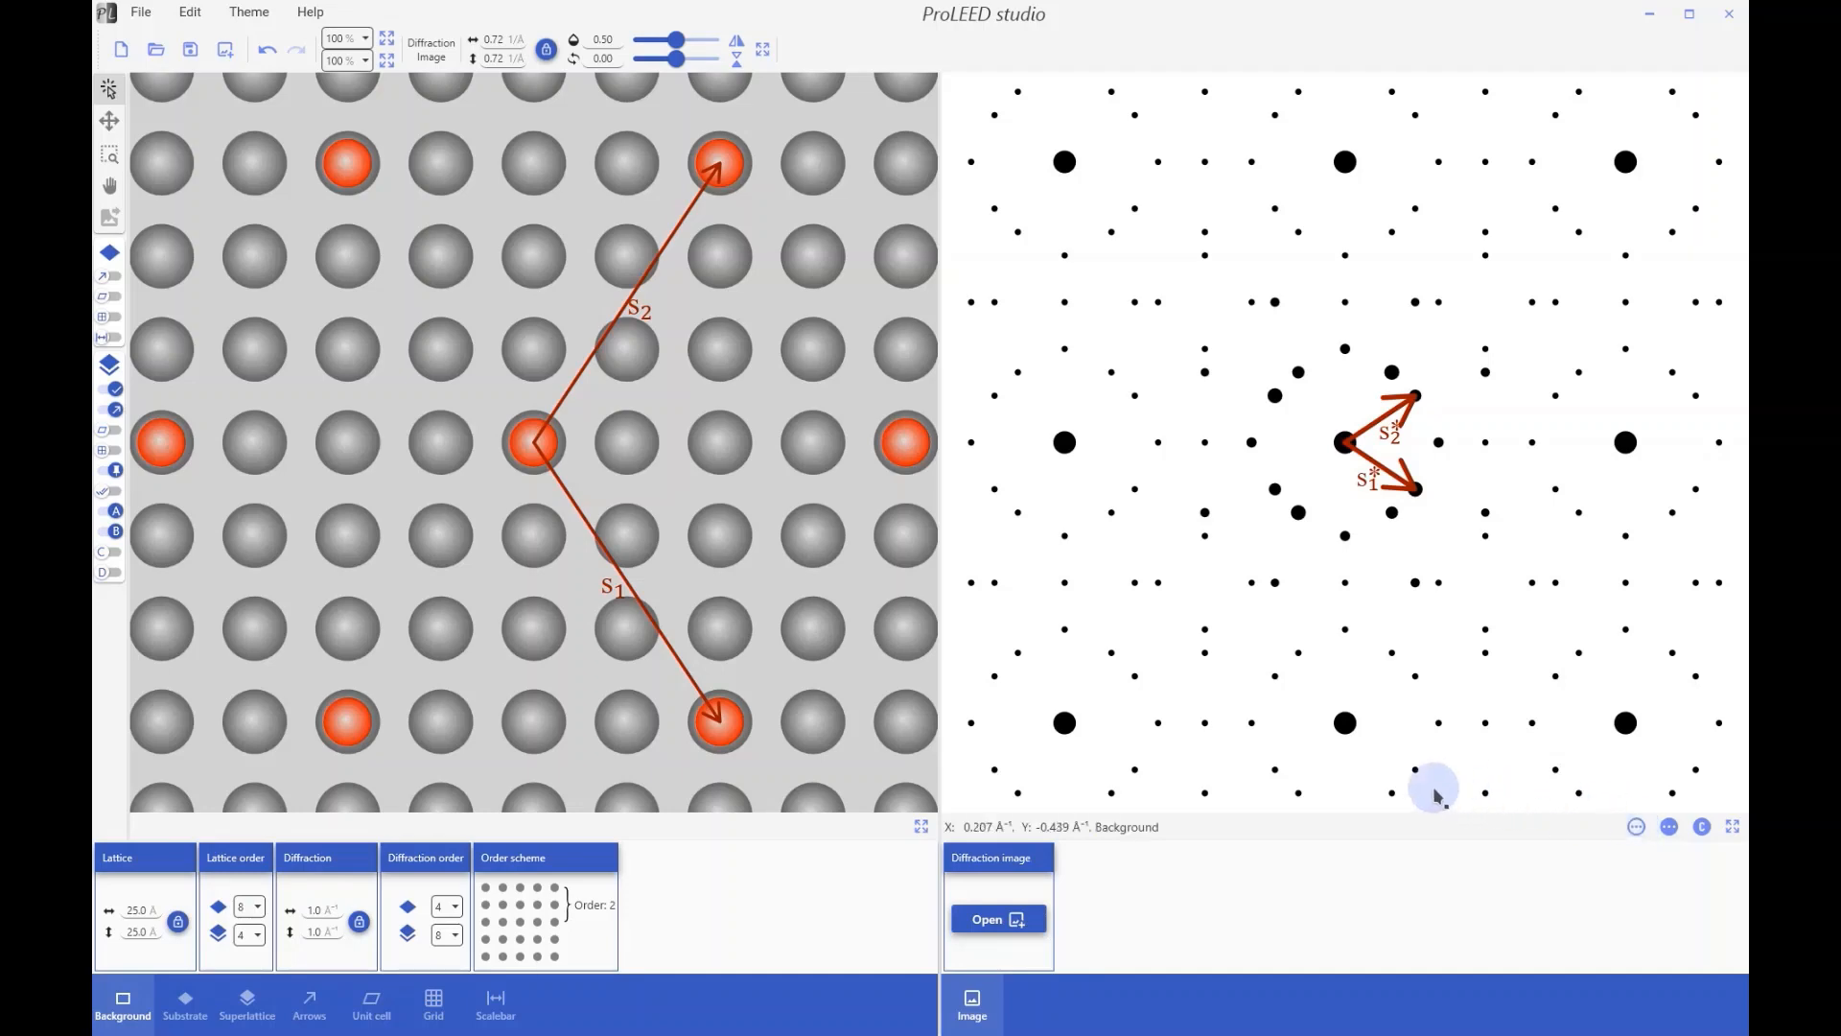
pyautogui.click(1005, 921)
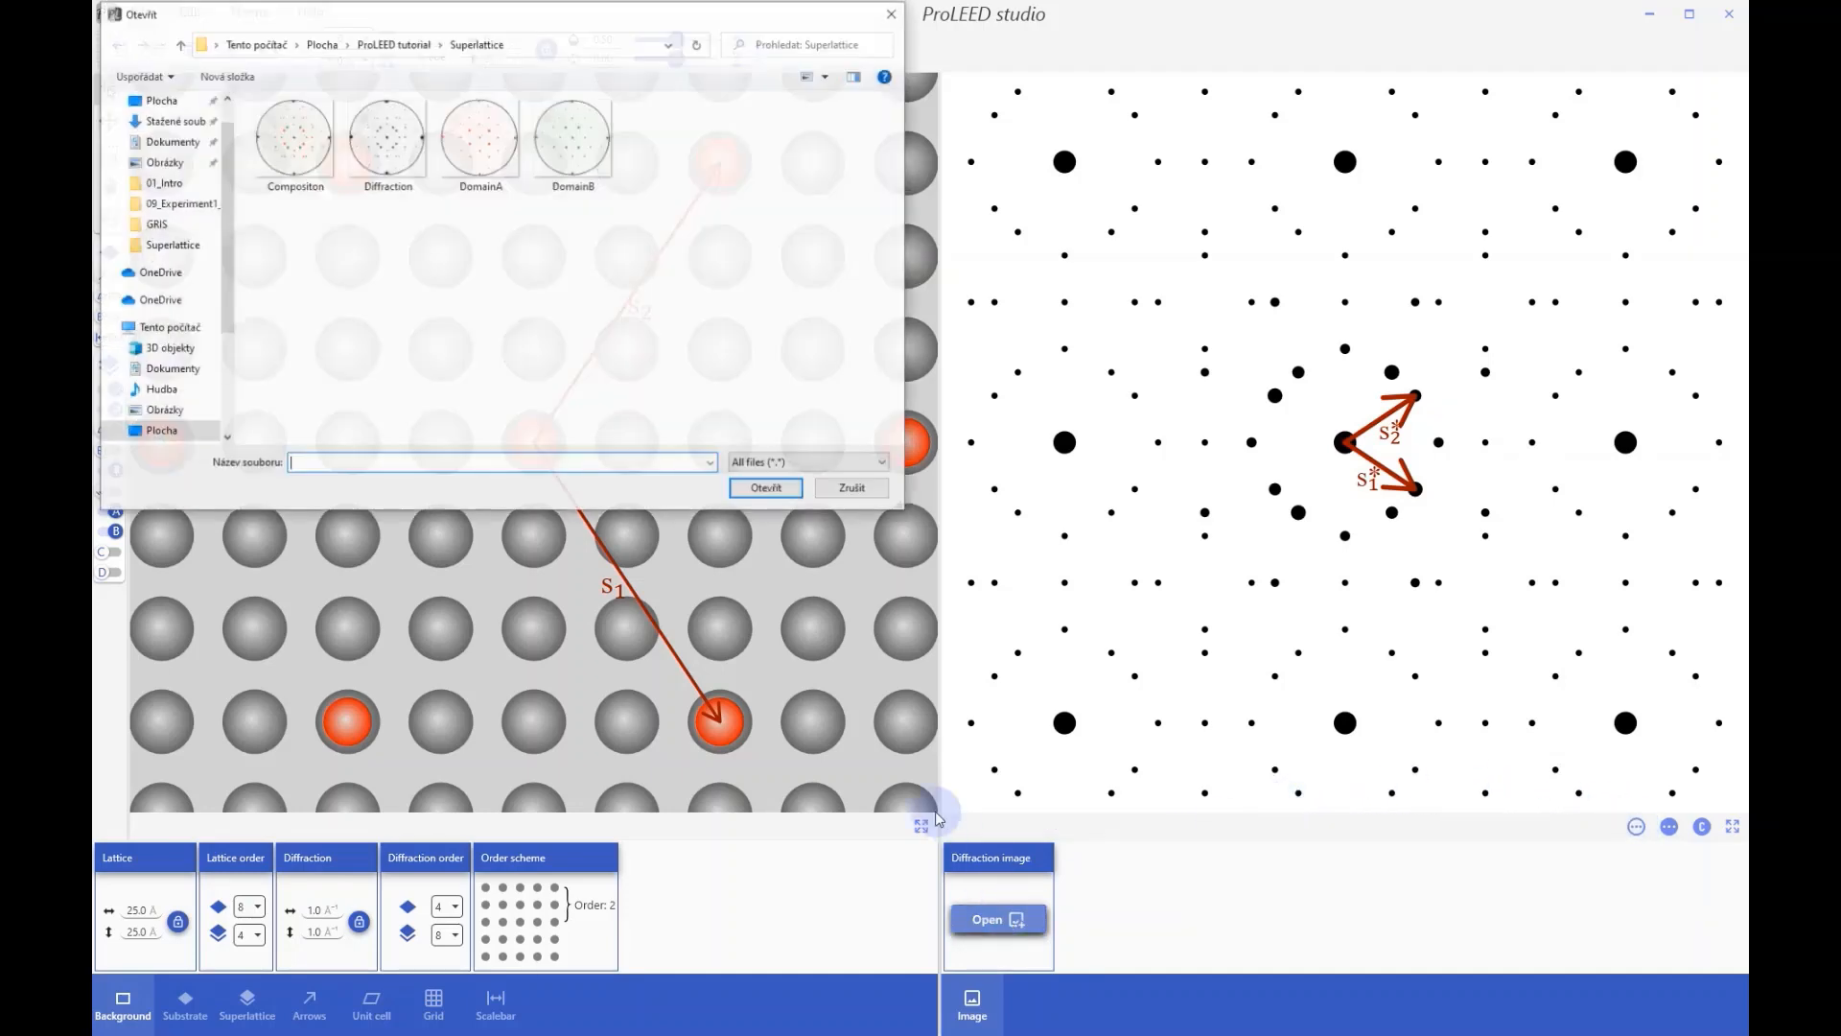
pyautogui.click(387, 148)
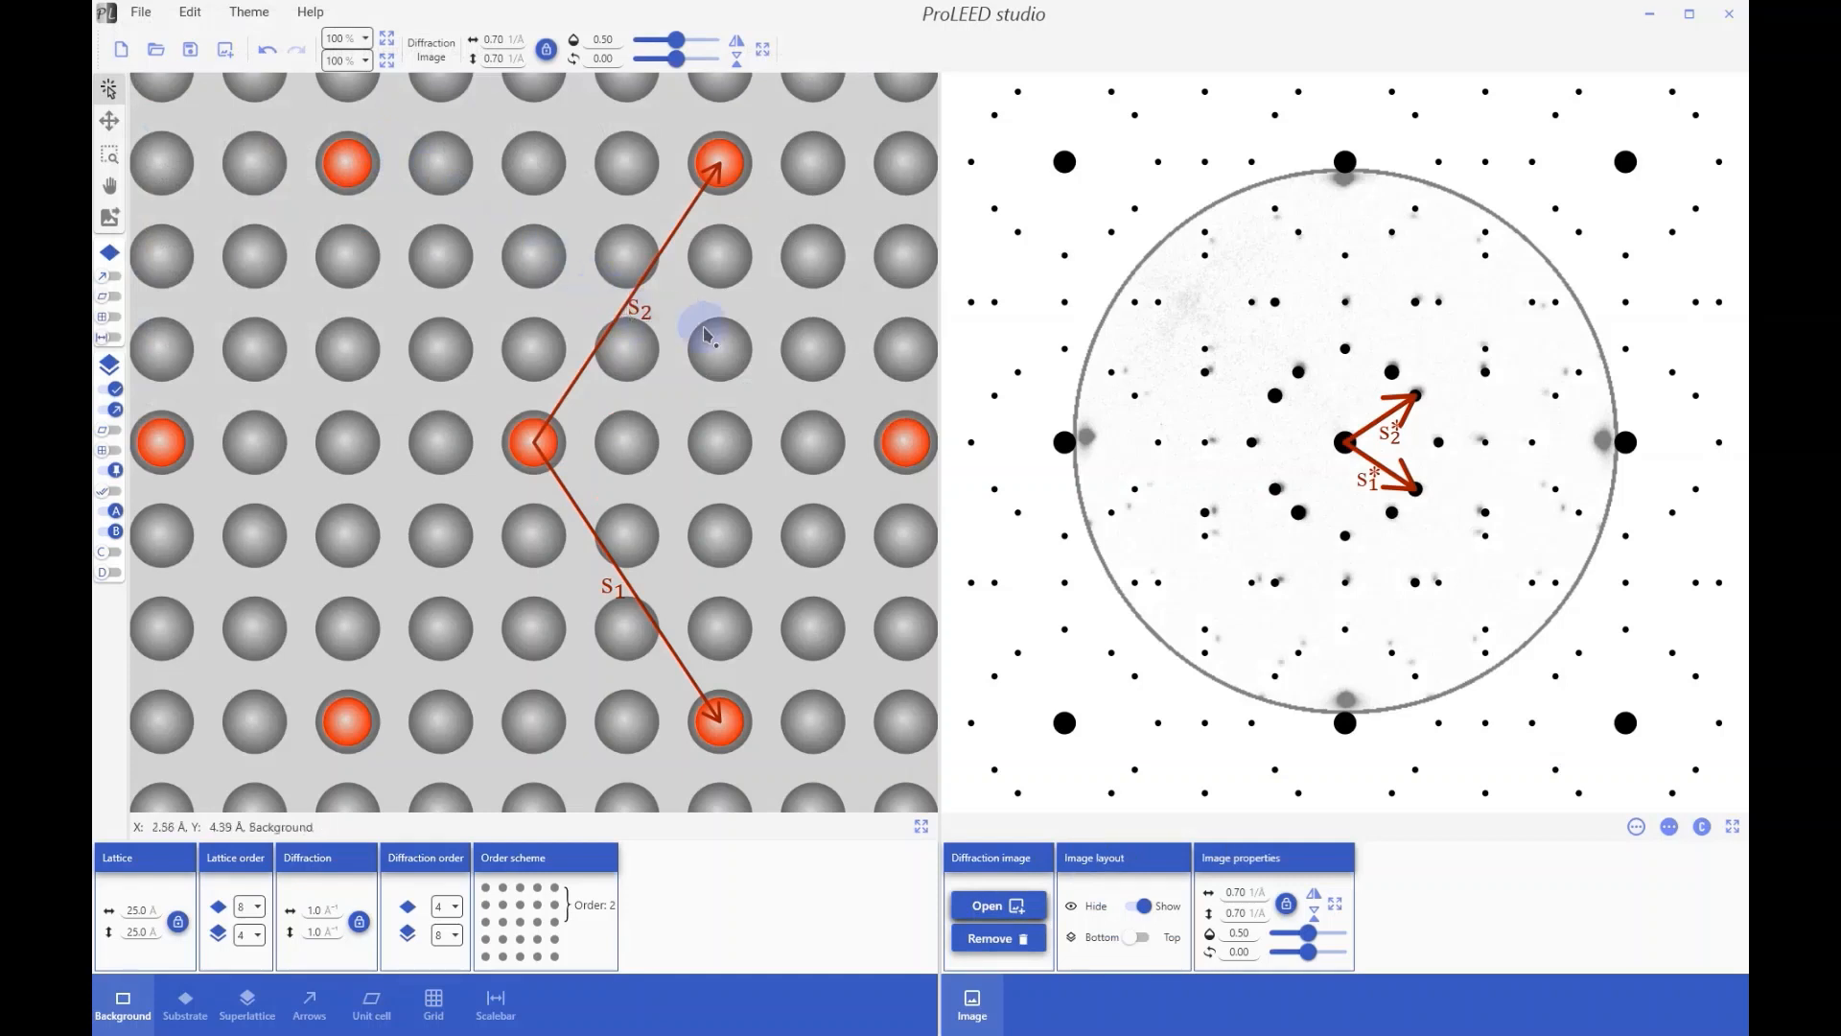
pyautogui.click(1236, 893)
pyautogui.write('0.72')
pyautogui.press('Tab')
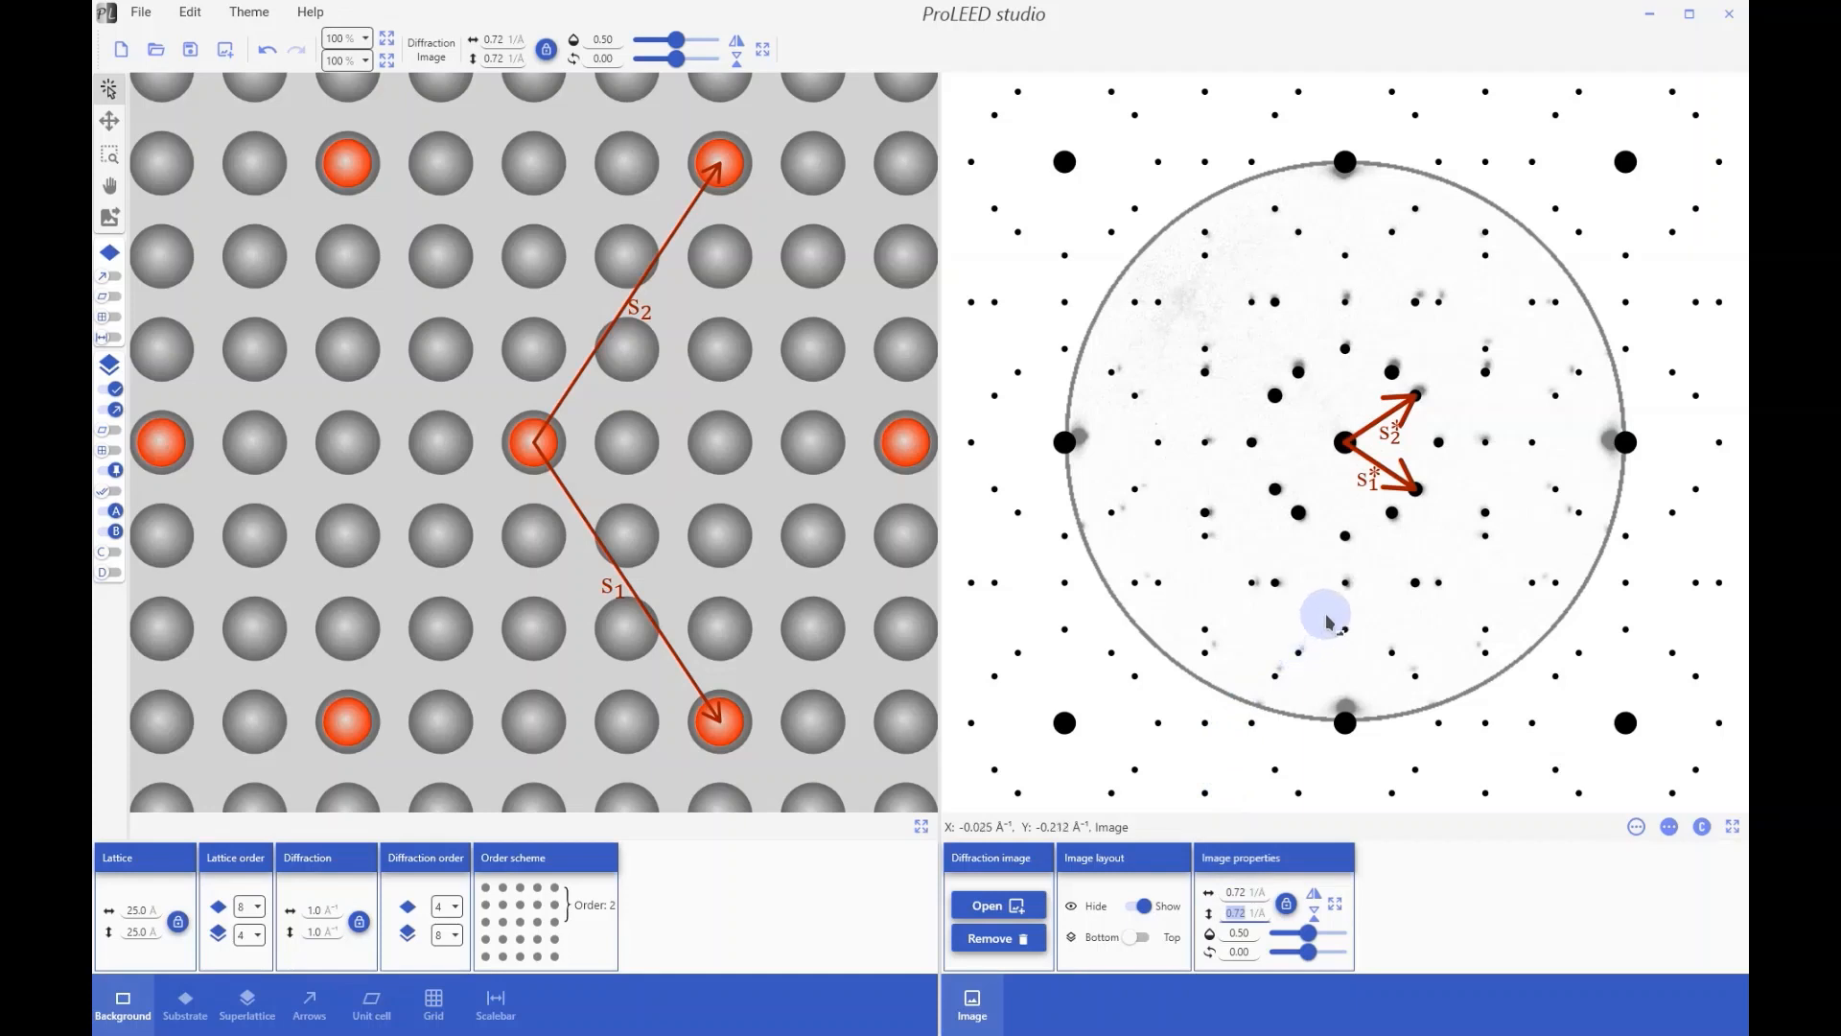
# Step: Invert the diffraction view to white spots on black, and replace the superlattice arrows with the superlattice unit cell in the lattice view
pyautogui.click(1670, 827)
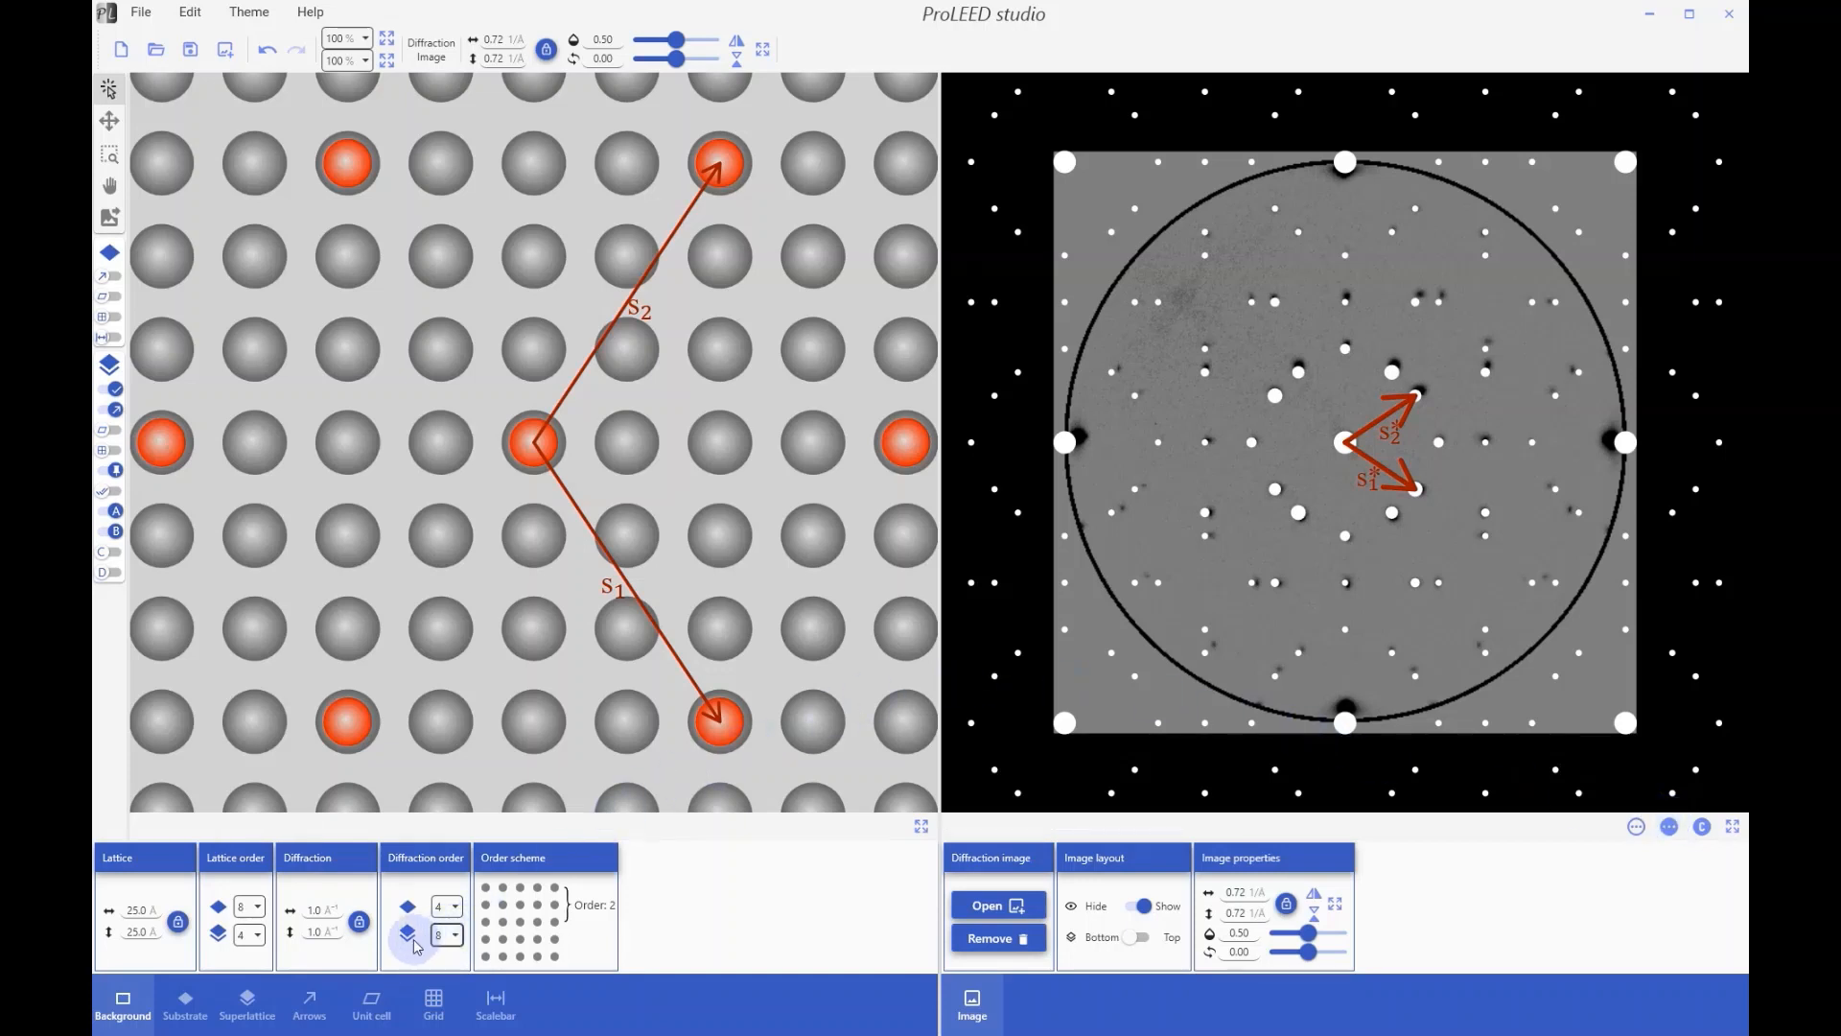
pyautogui.click(376, 1005)
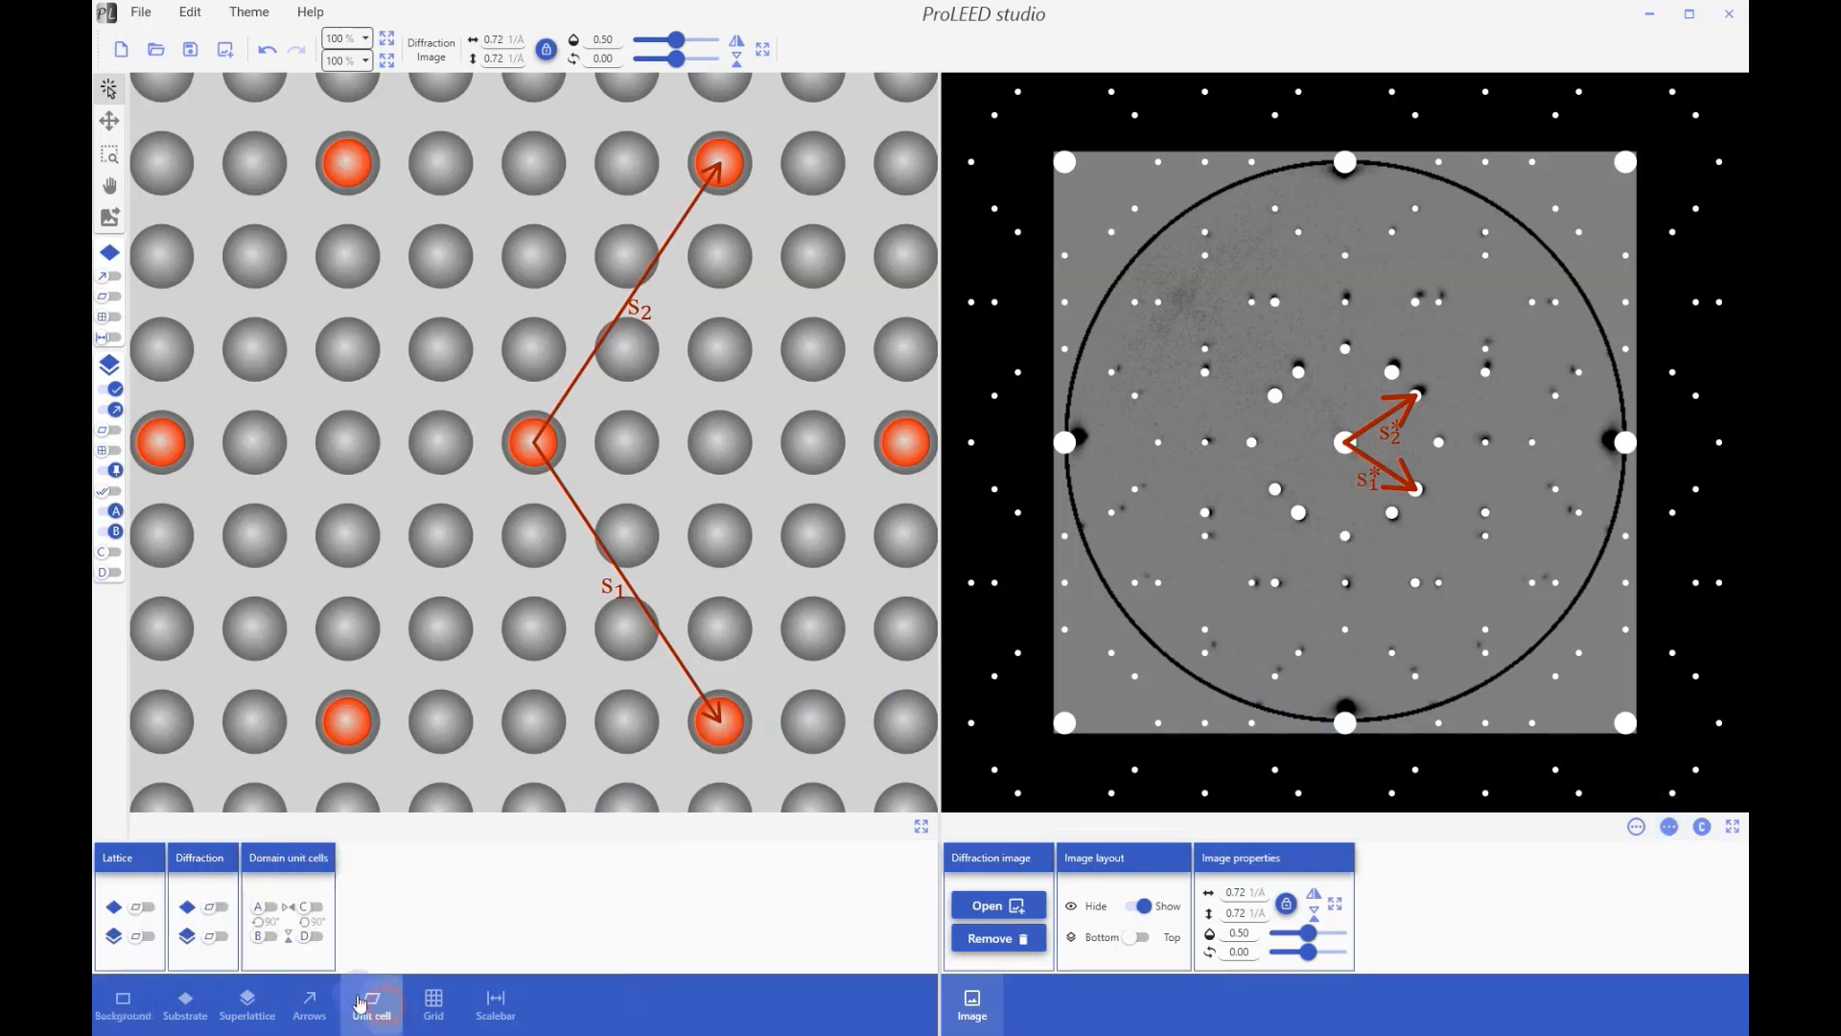
pyautogui.click(140, 939)
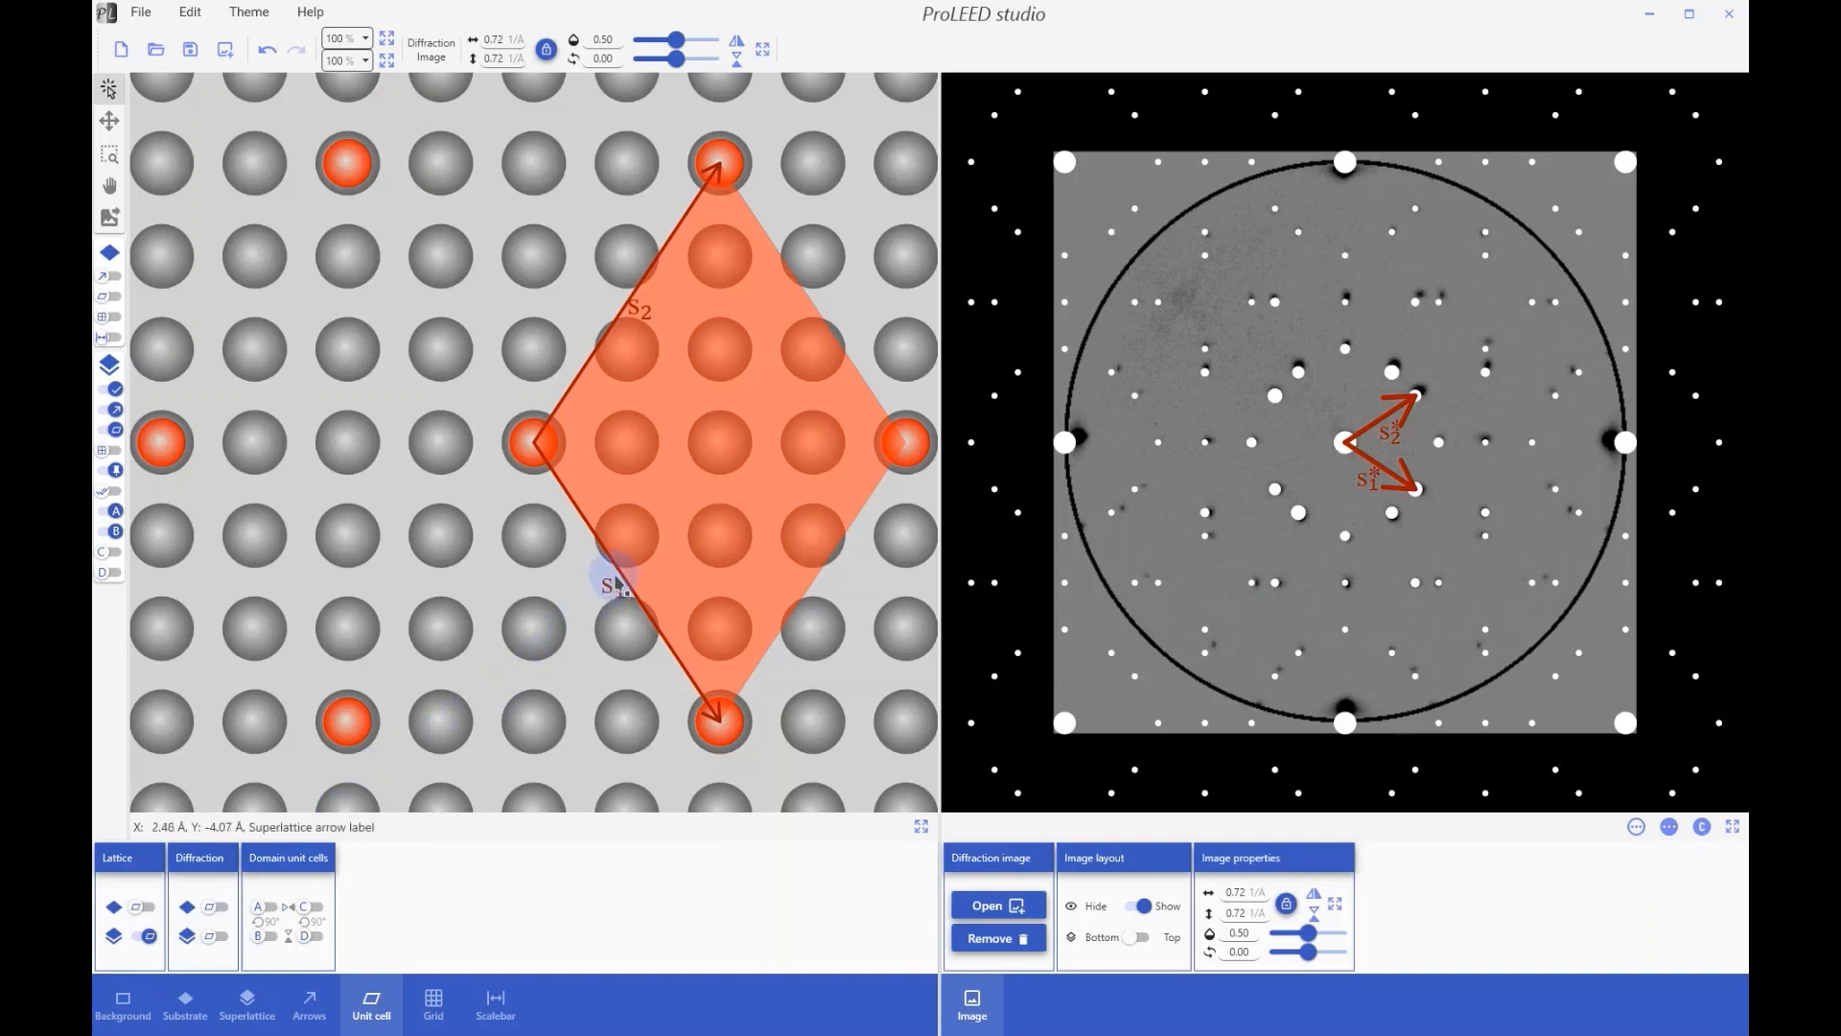
pyautogui.click(111, 411)
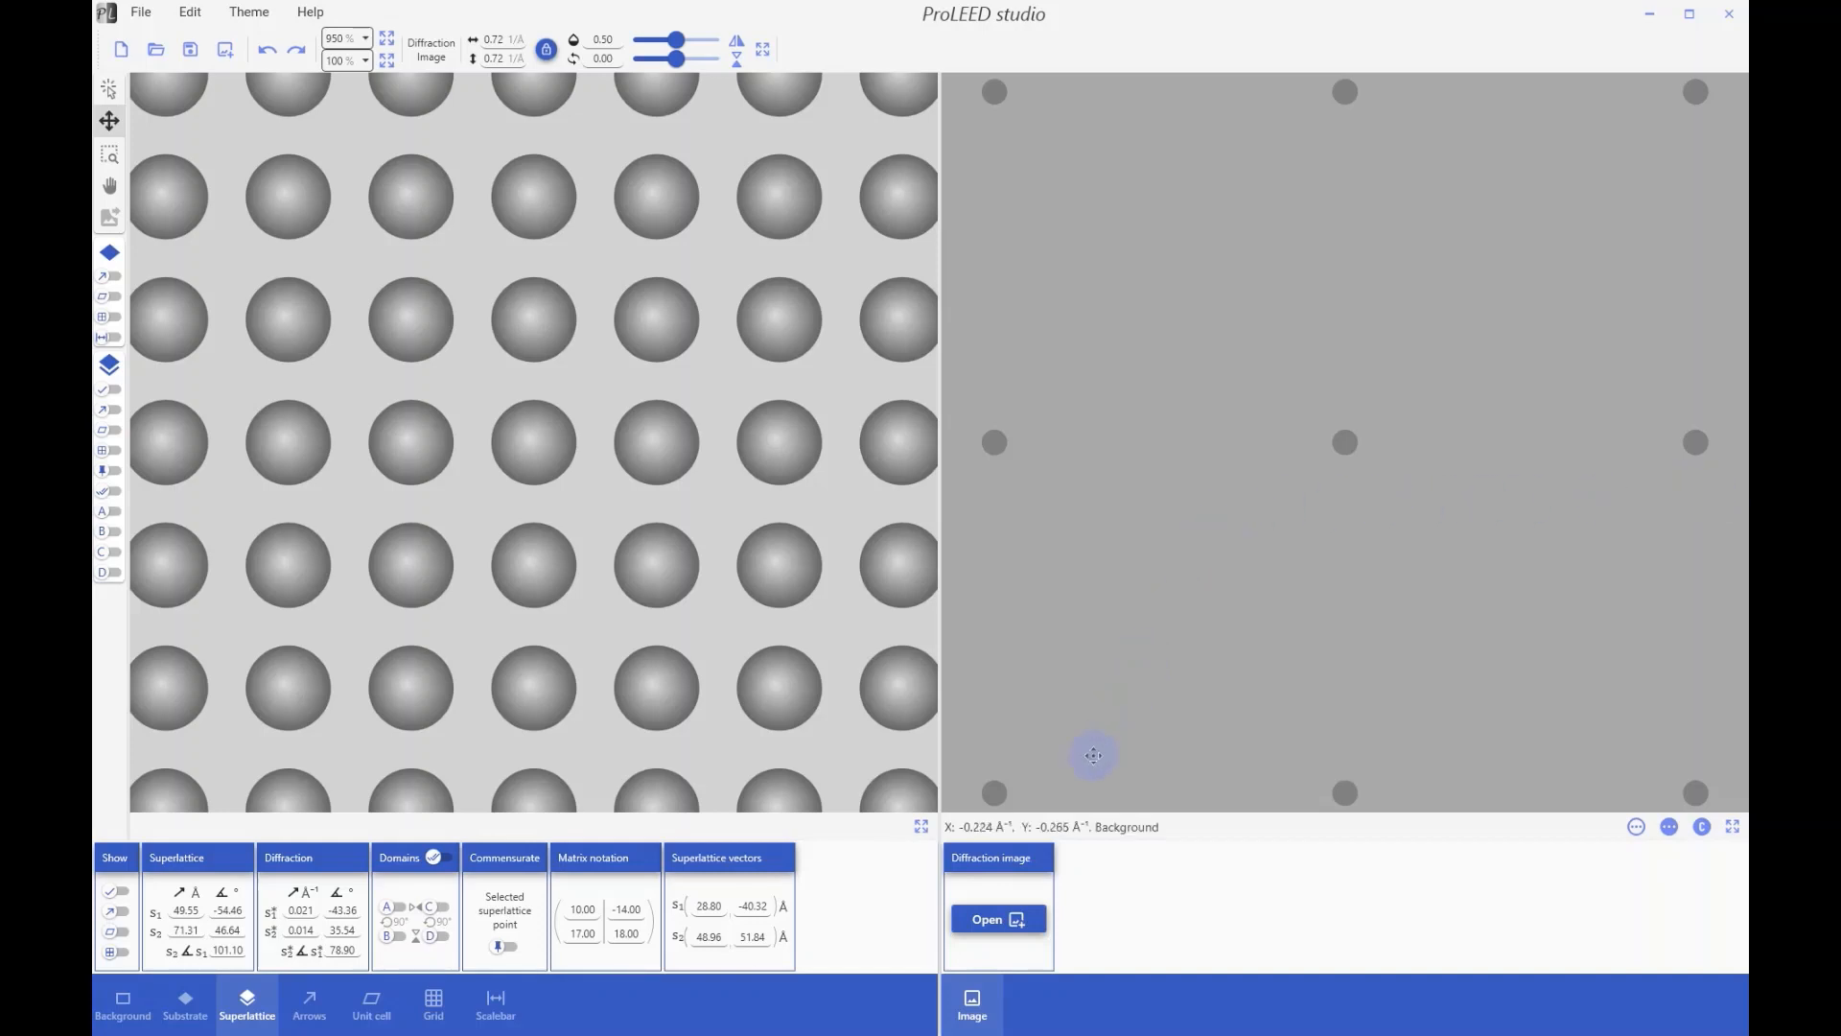
# Step: Try the Diff_22eV diffraction image enlarged to 0.75 1/Å, and remove it again
pyautogui.click(996, 924)
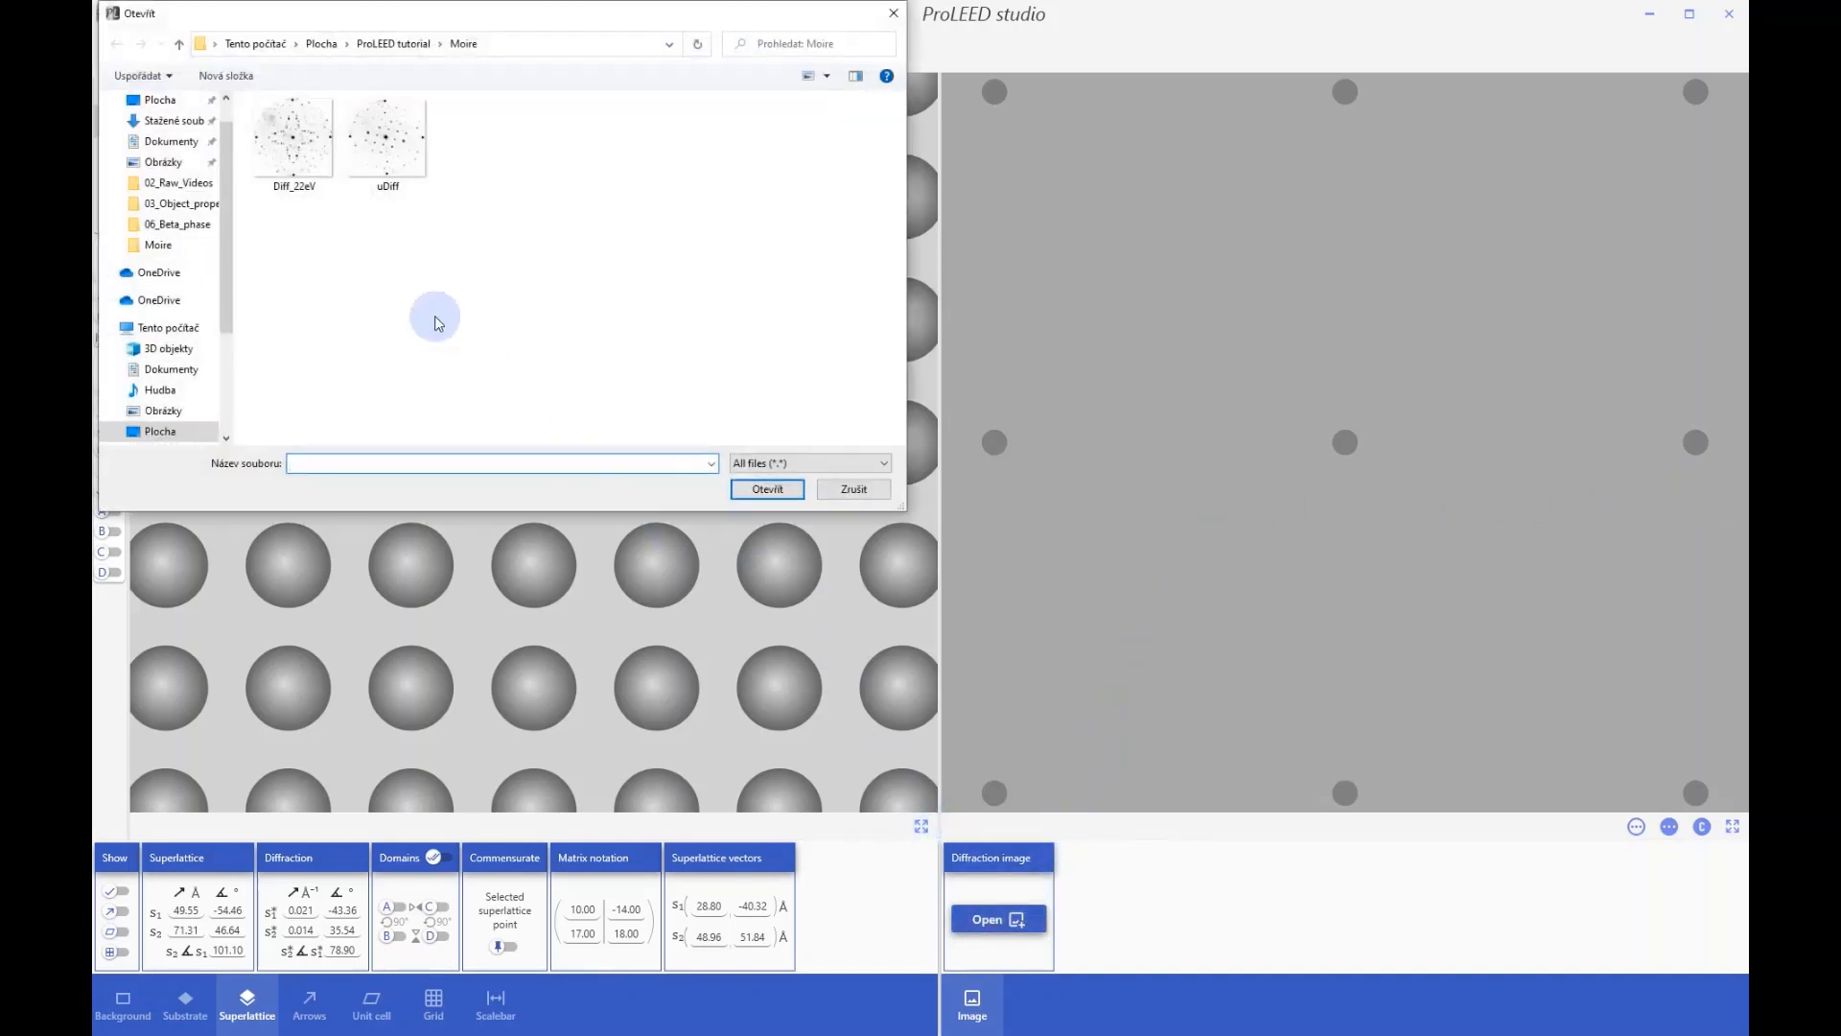
pyautogui.doubleClick(288, 141)
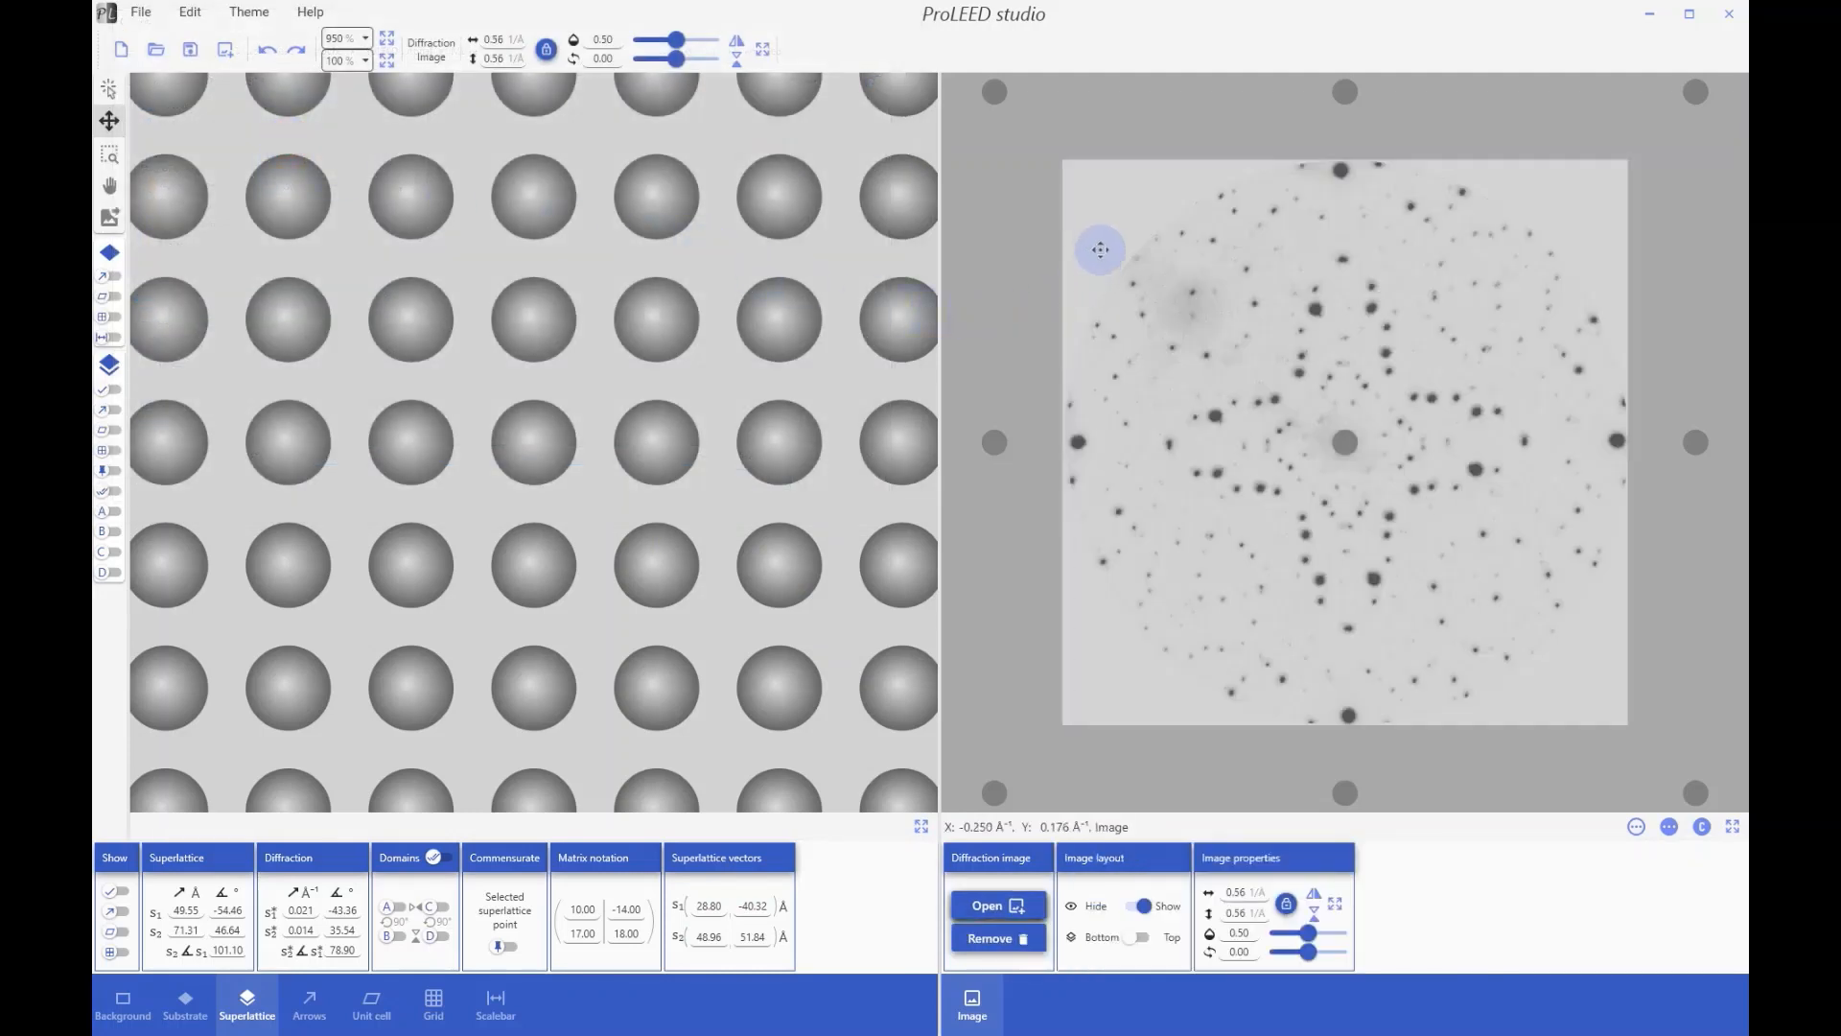
pyautogui.scroll(4, 1100, 249)
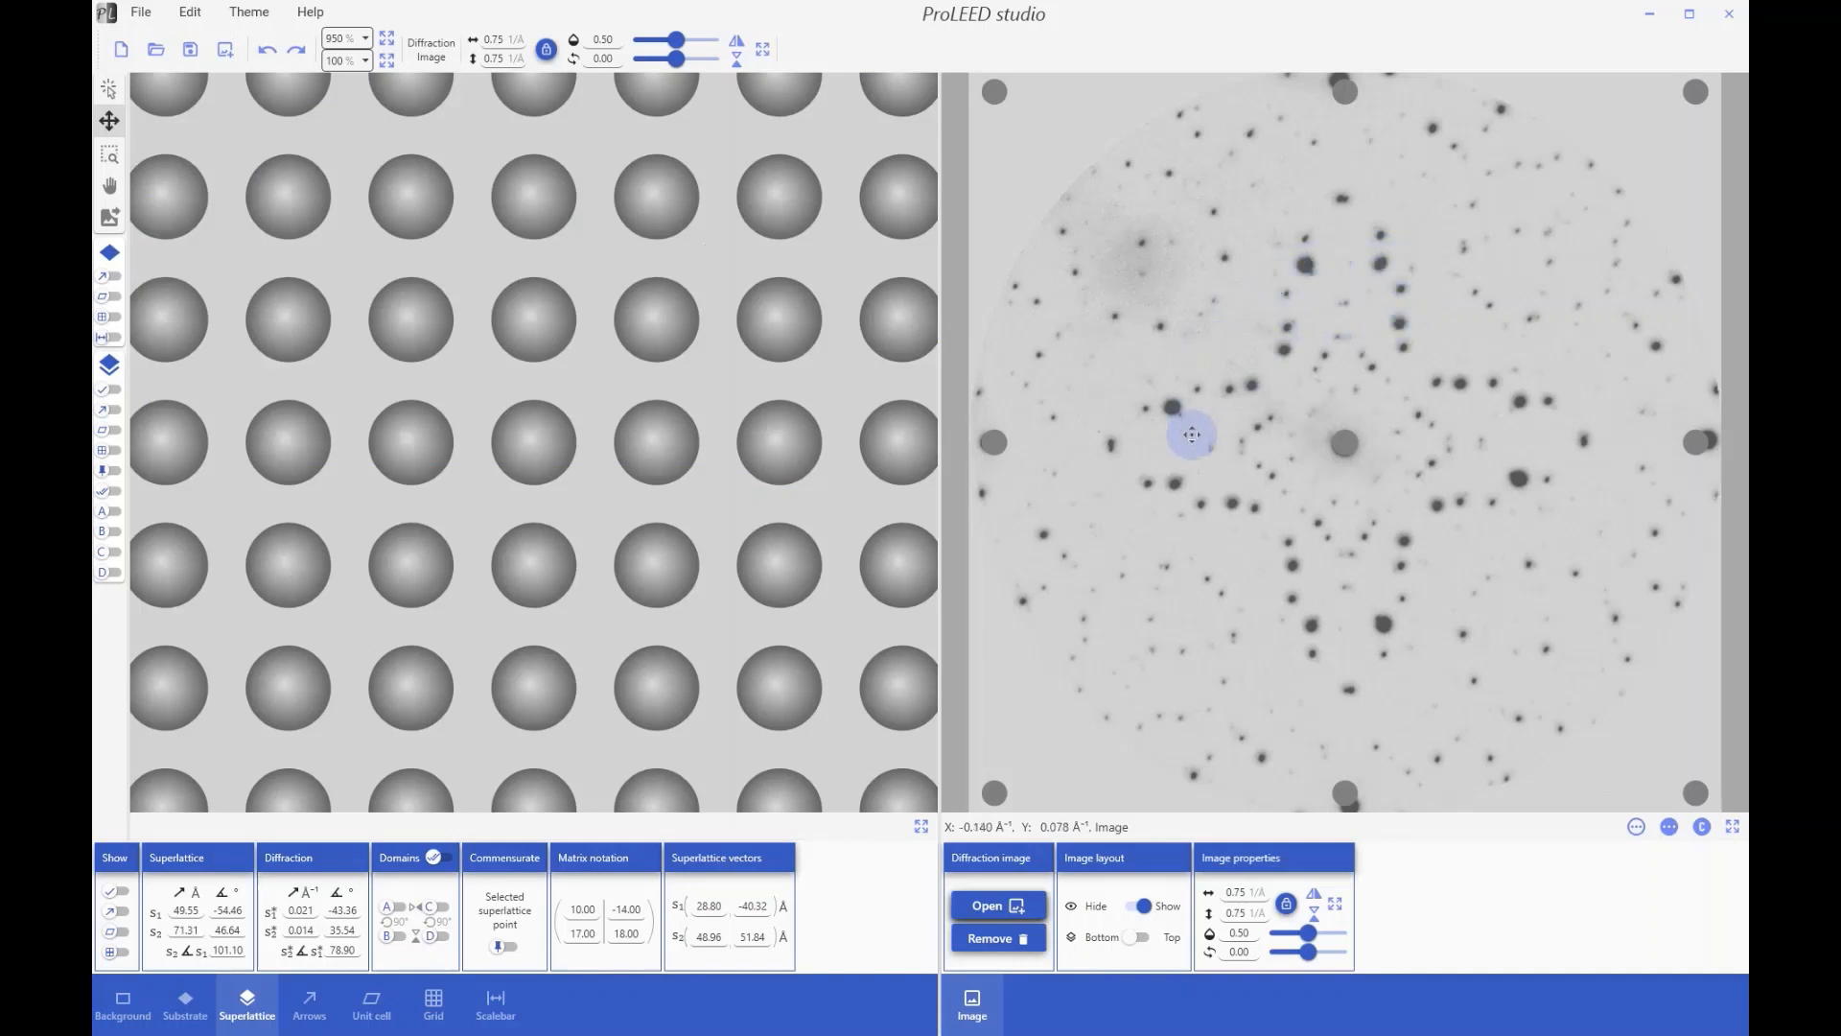
pyautogui.click(1013, 950)
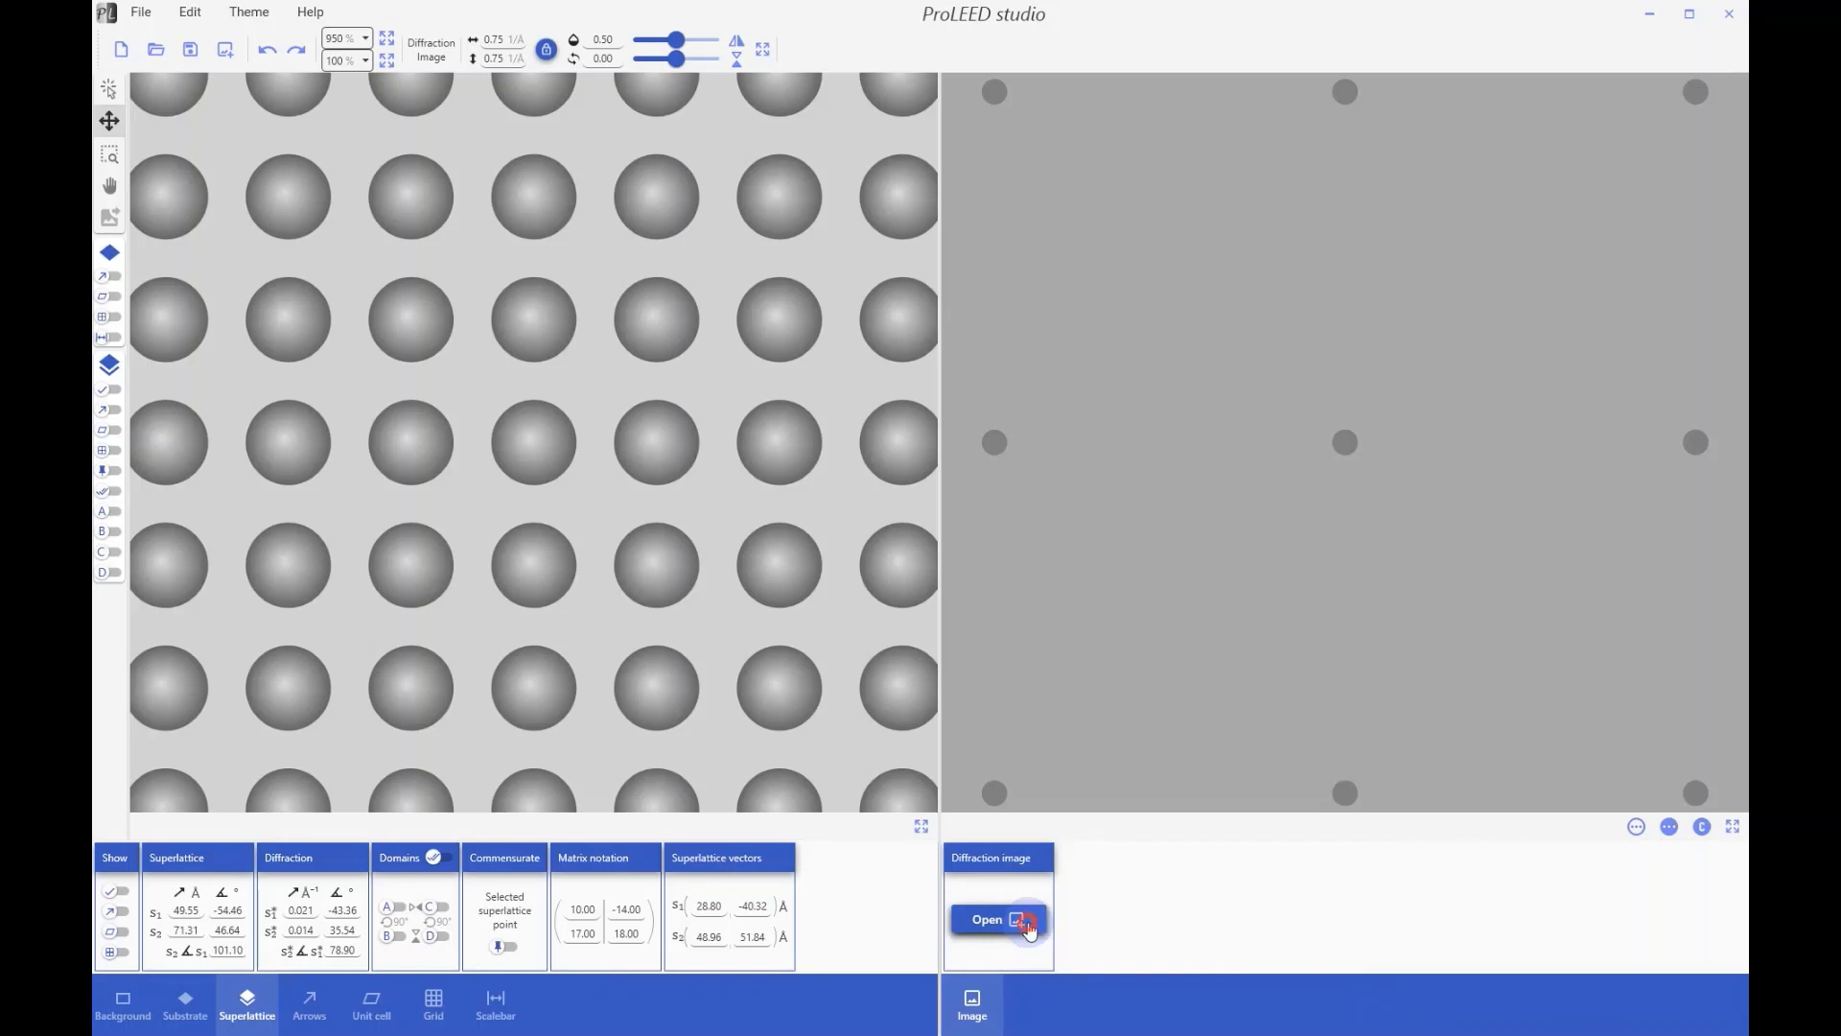
# Step: Open the uDiff diffraction image and set its size to 0.72 1/Å
pyautogui.click(1027, 924)
pyautogui.doubleClick(411, 151)
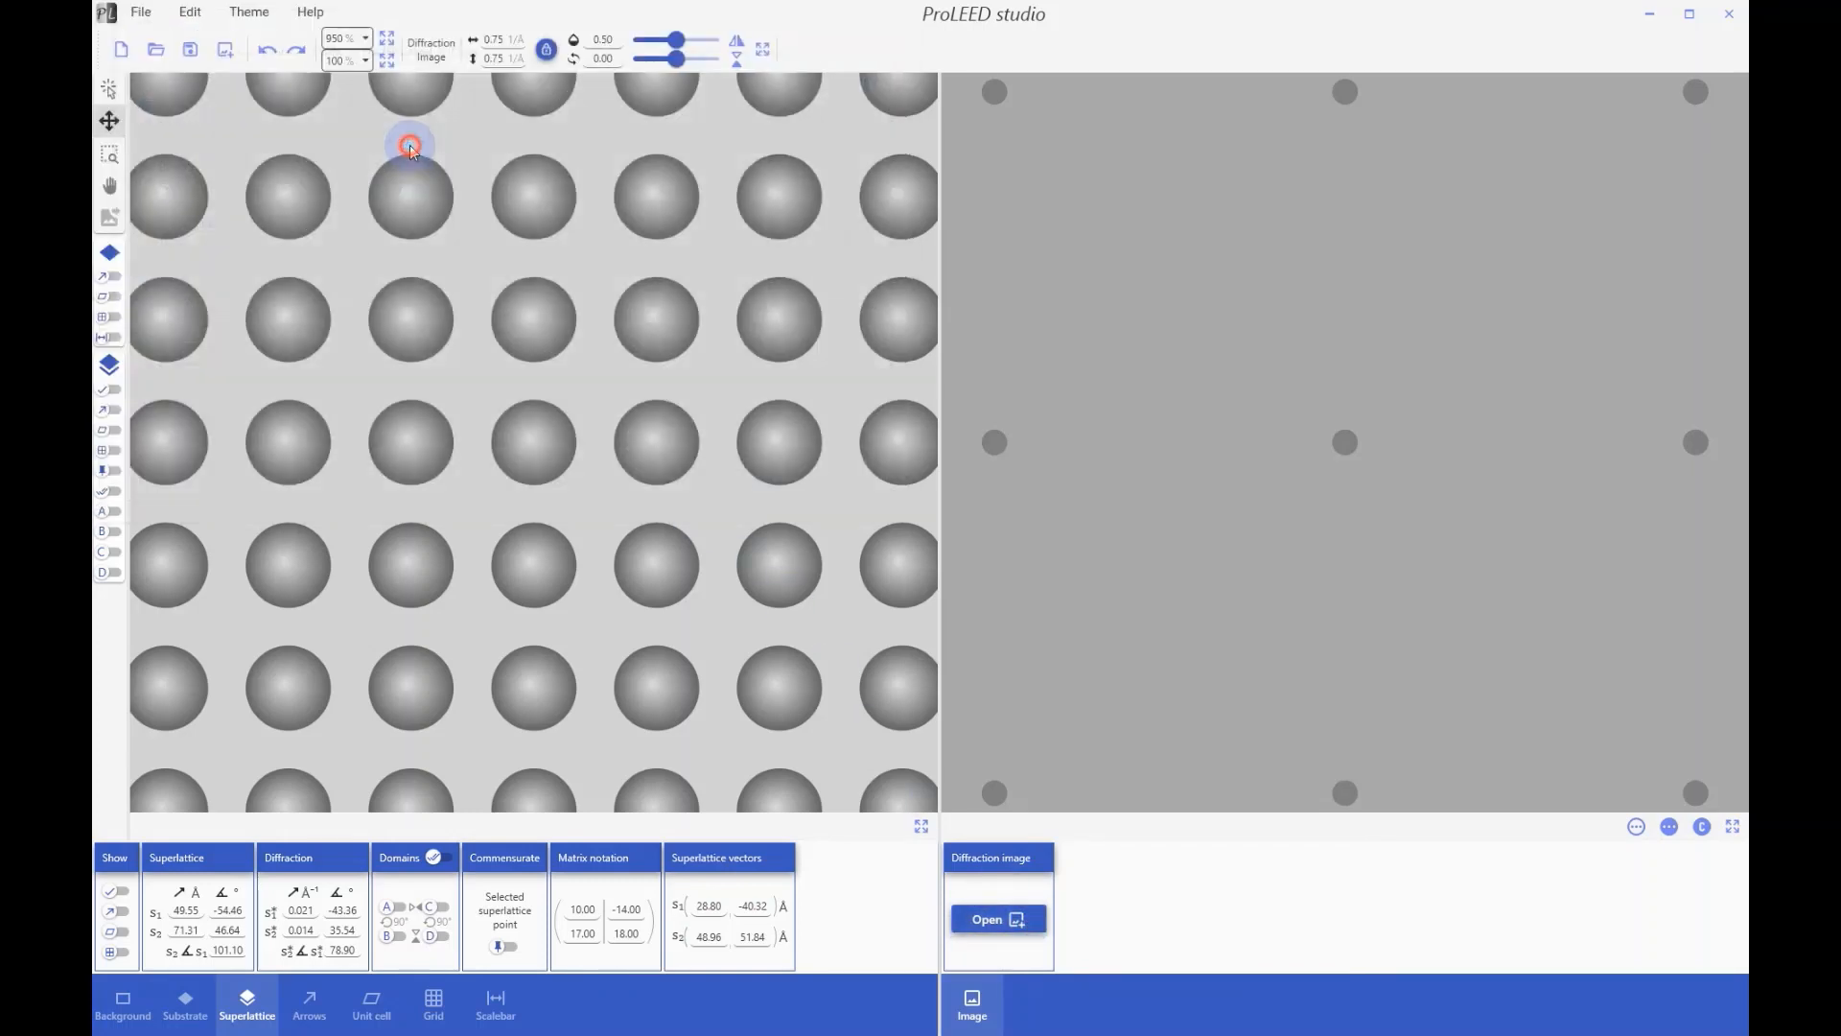
pyautogui.scroll(-1, 1128, 225)
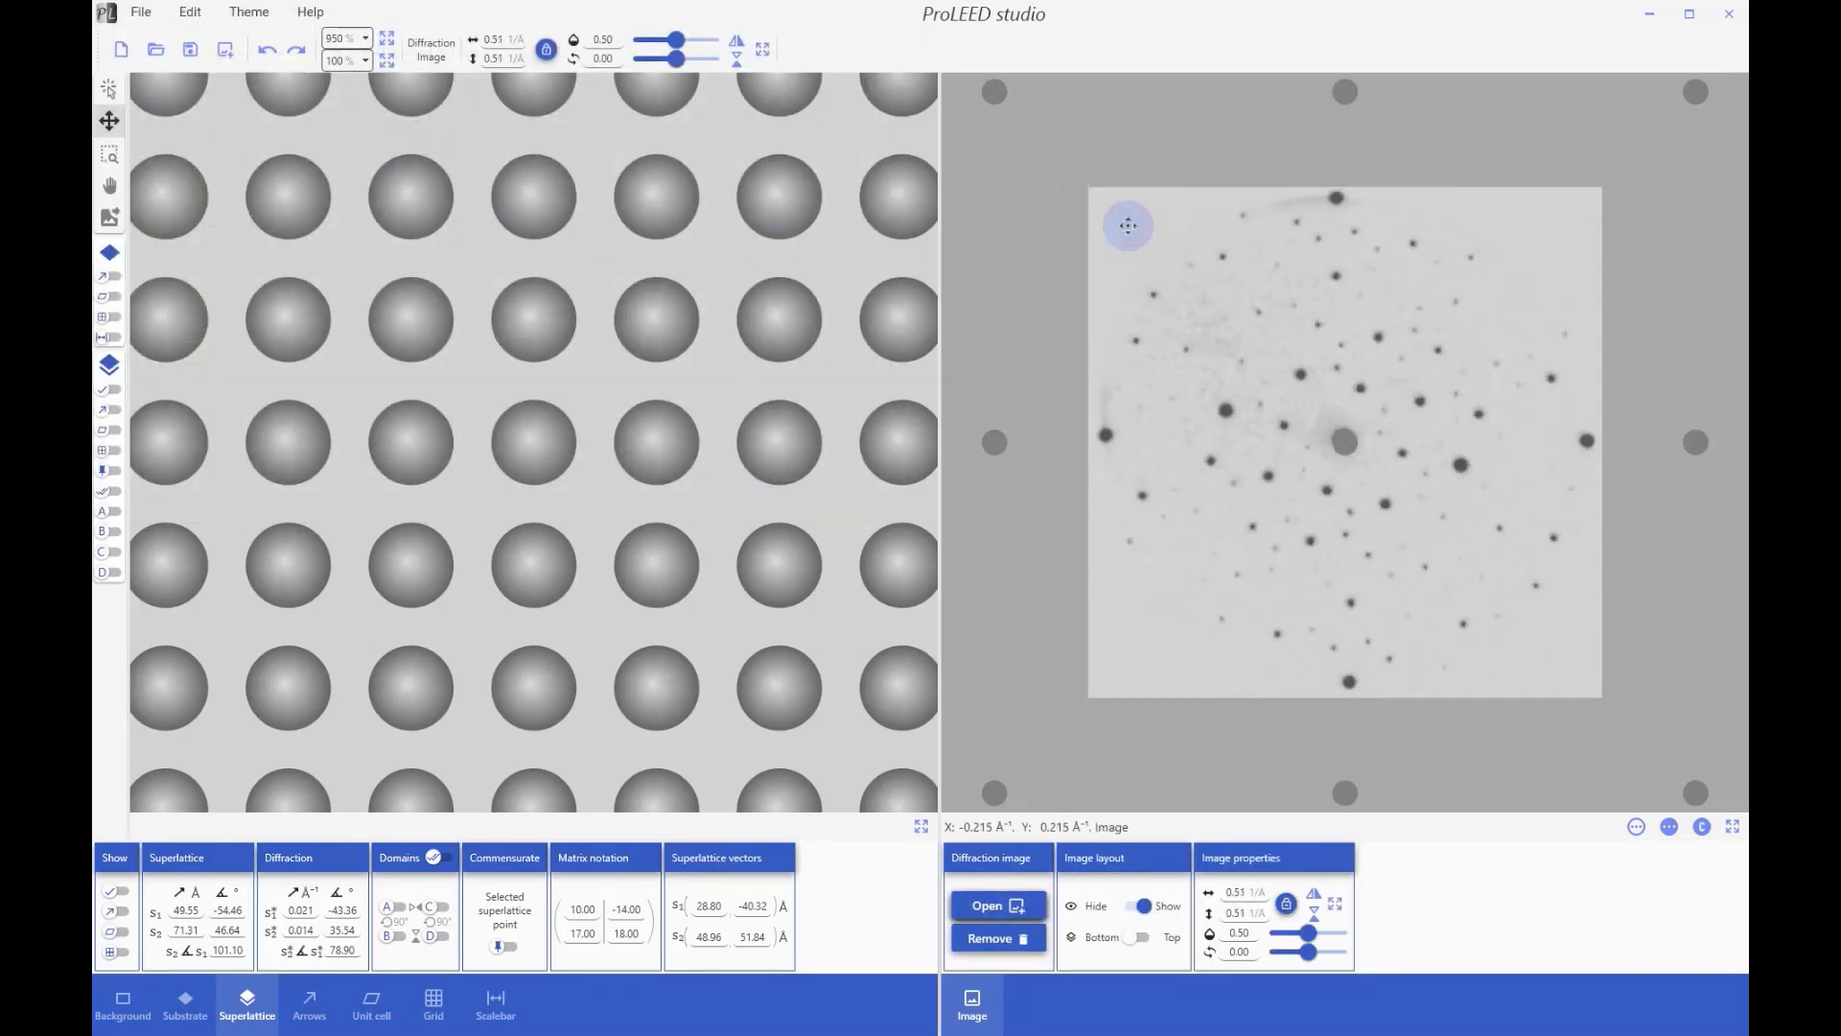
pyautogui.scroll(3, 1129, 226)
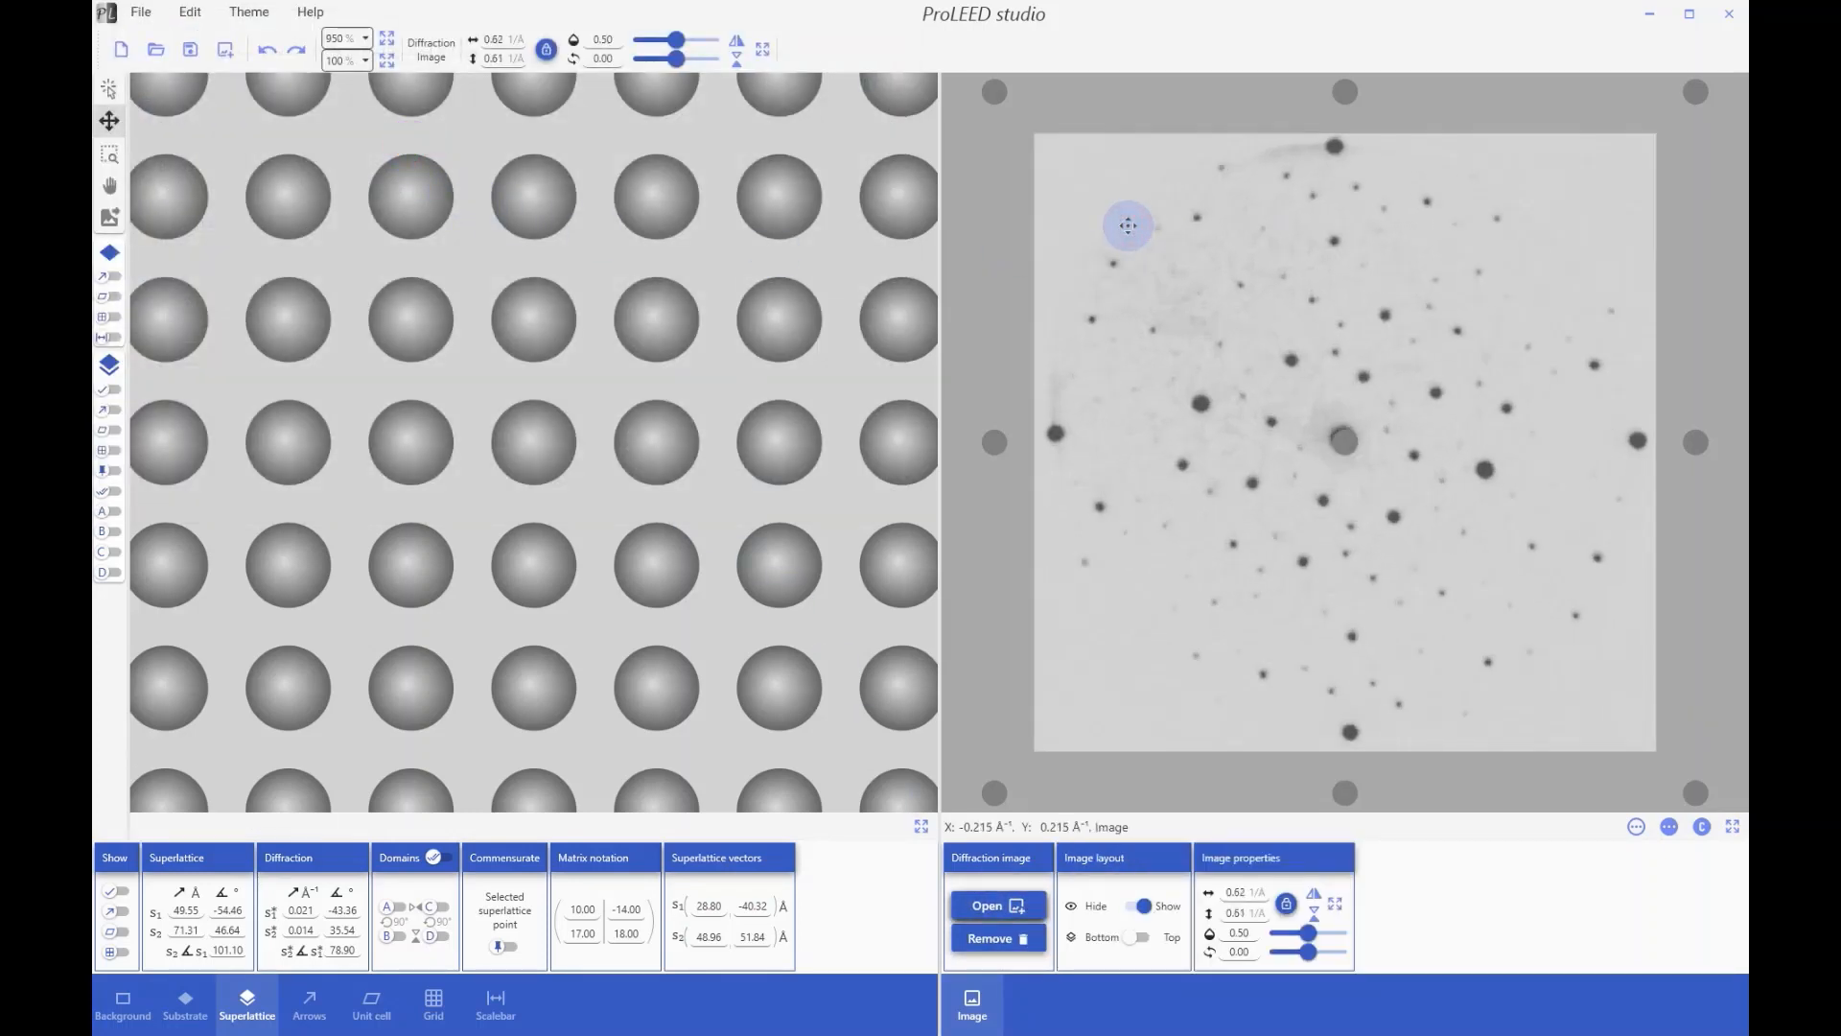
pyautogui.doubleClick(1241, 890)
pyautogui.write('0.62')
pyautogui.press('Tab')
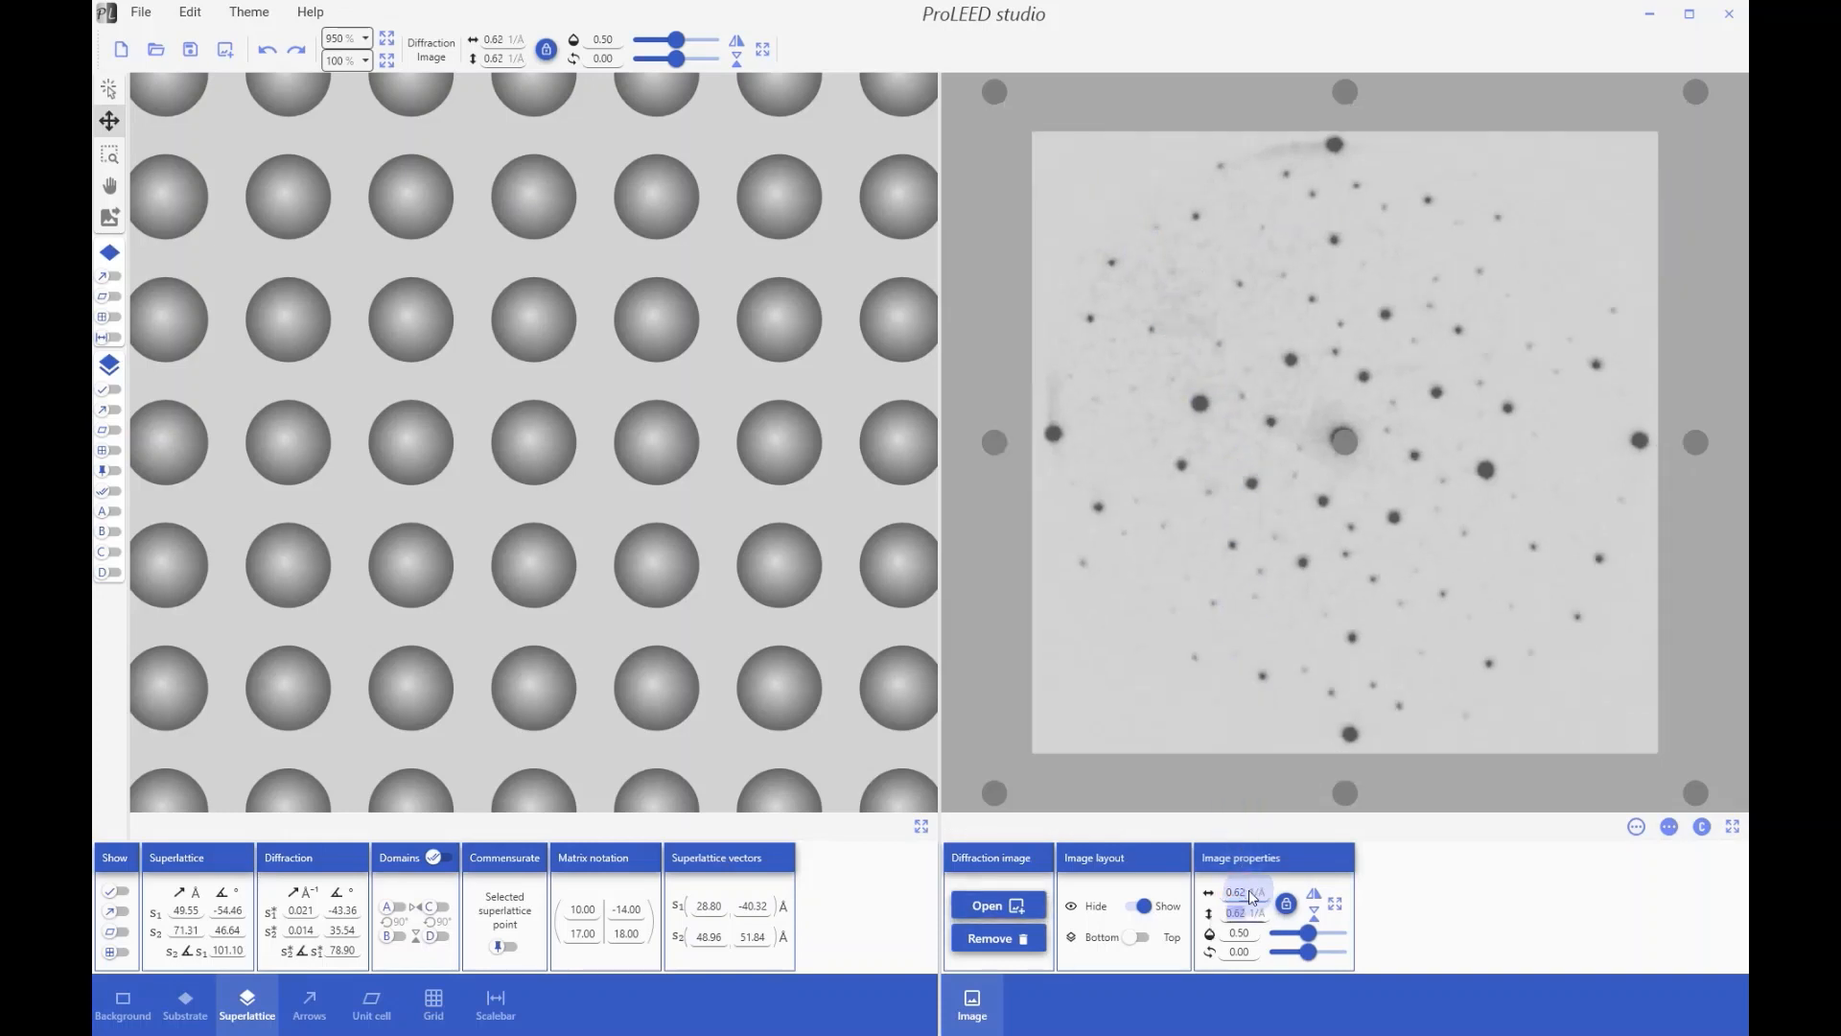
pyautogui.doubleClick(1237, 893)
pyautogui.write('0.72')
pyautogui.press('Tab')
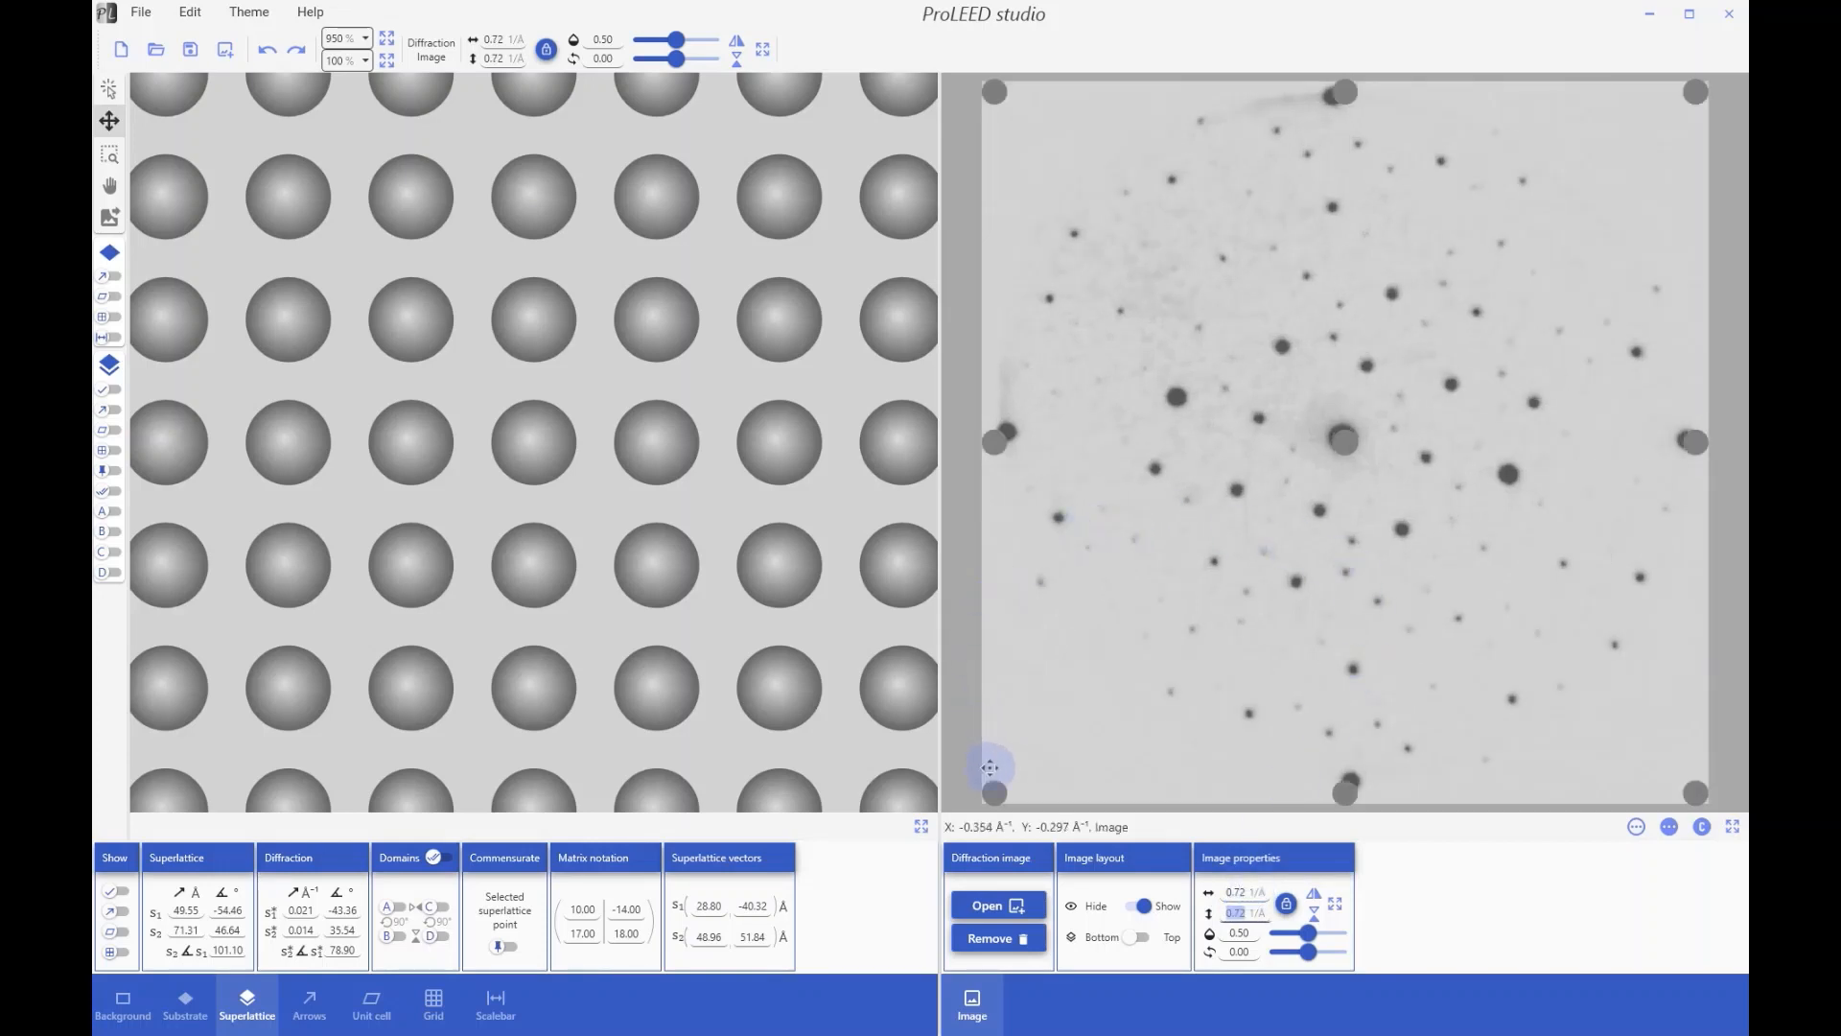
# Step: Show the domain A superlattice with its unit cell, and shift the diffraction image slightly downward to align it with the pattern
pyautogui.click(106, 390)
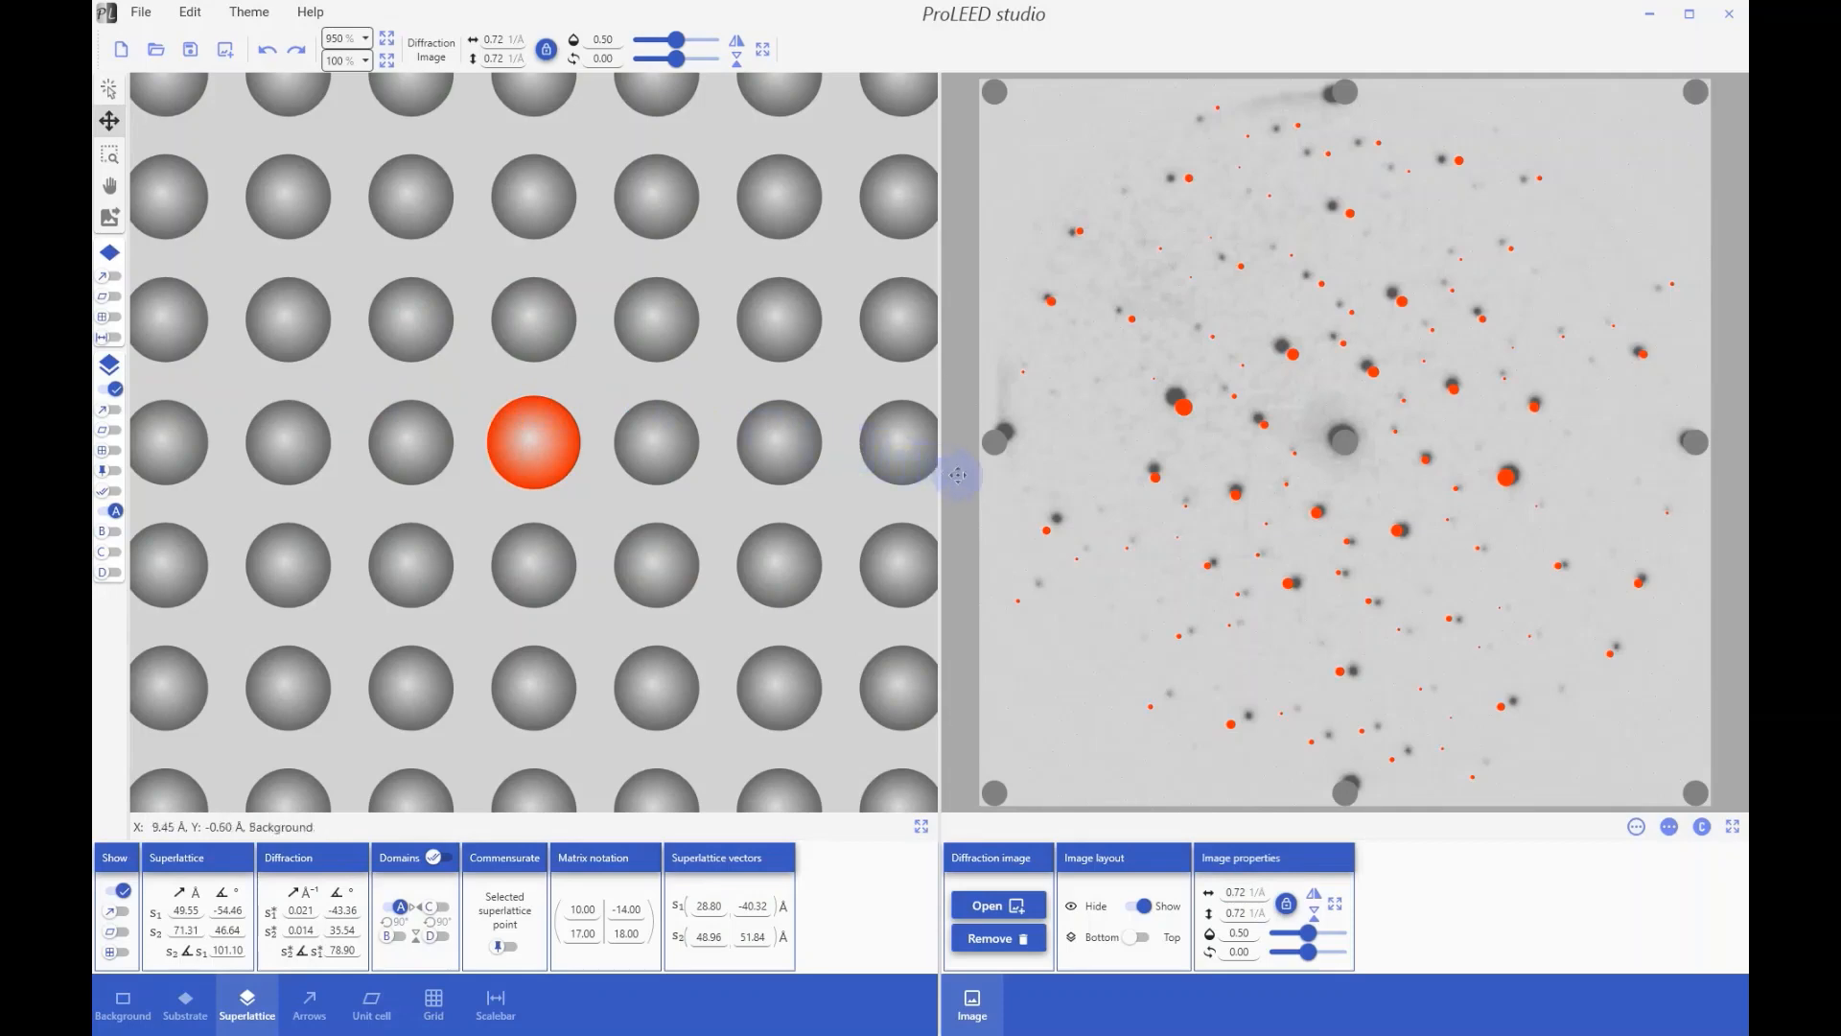
pyautogui.doubleClick(484, 377)
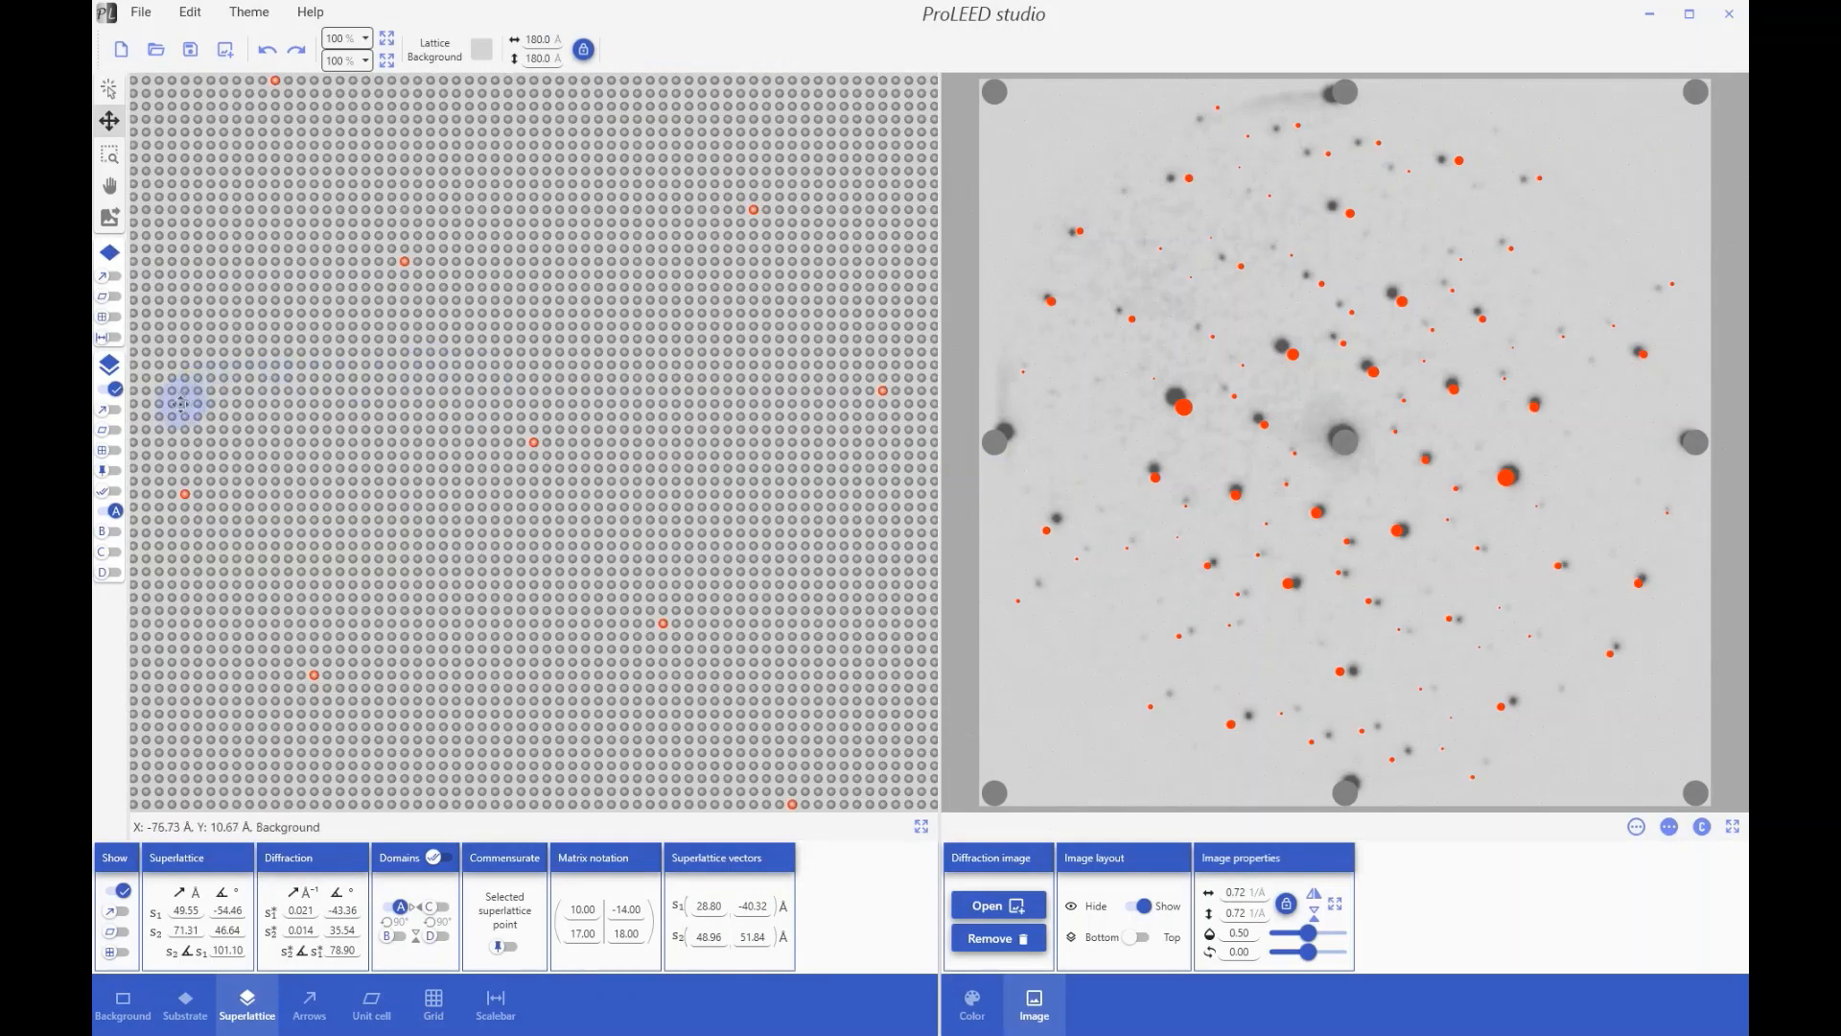
pyautogui.click(116, 431)
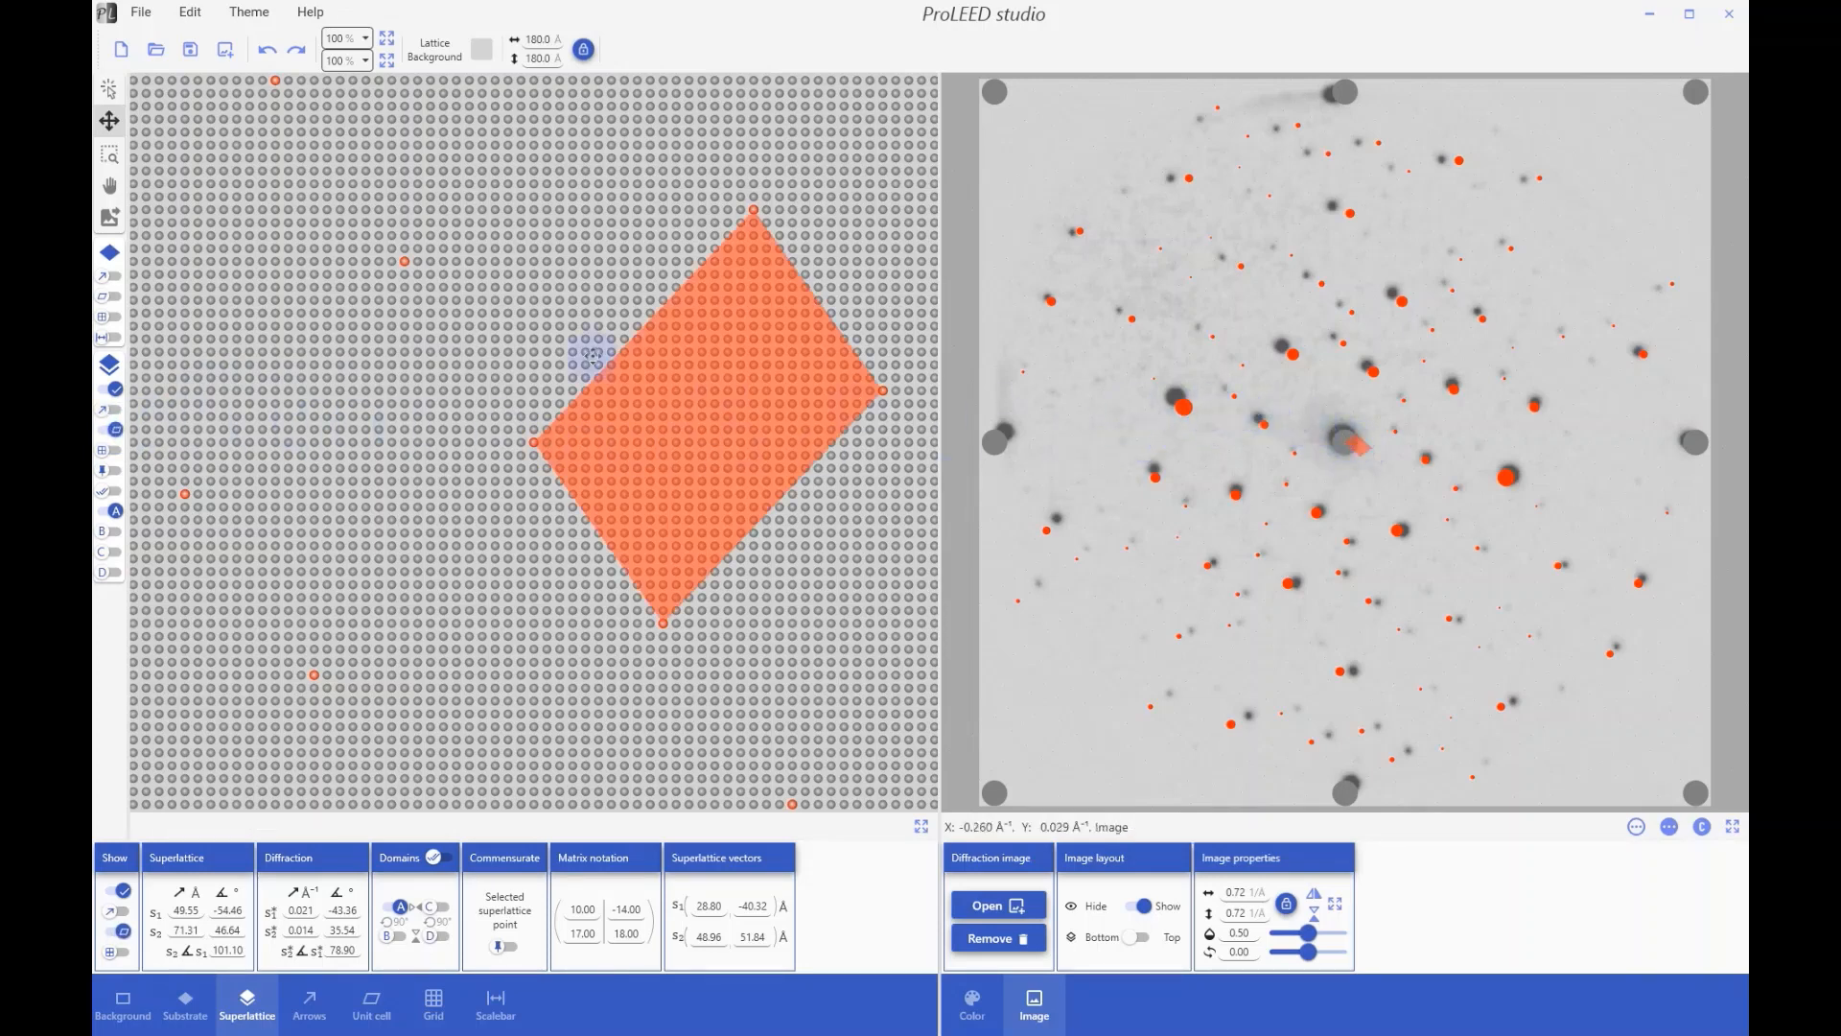
pyautogui.click(109, 218)
pyautogui.moveTo(1140, 266); pyautogui.dragTo(1142, 274)
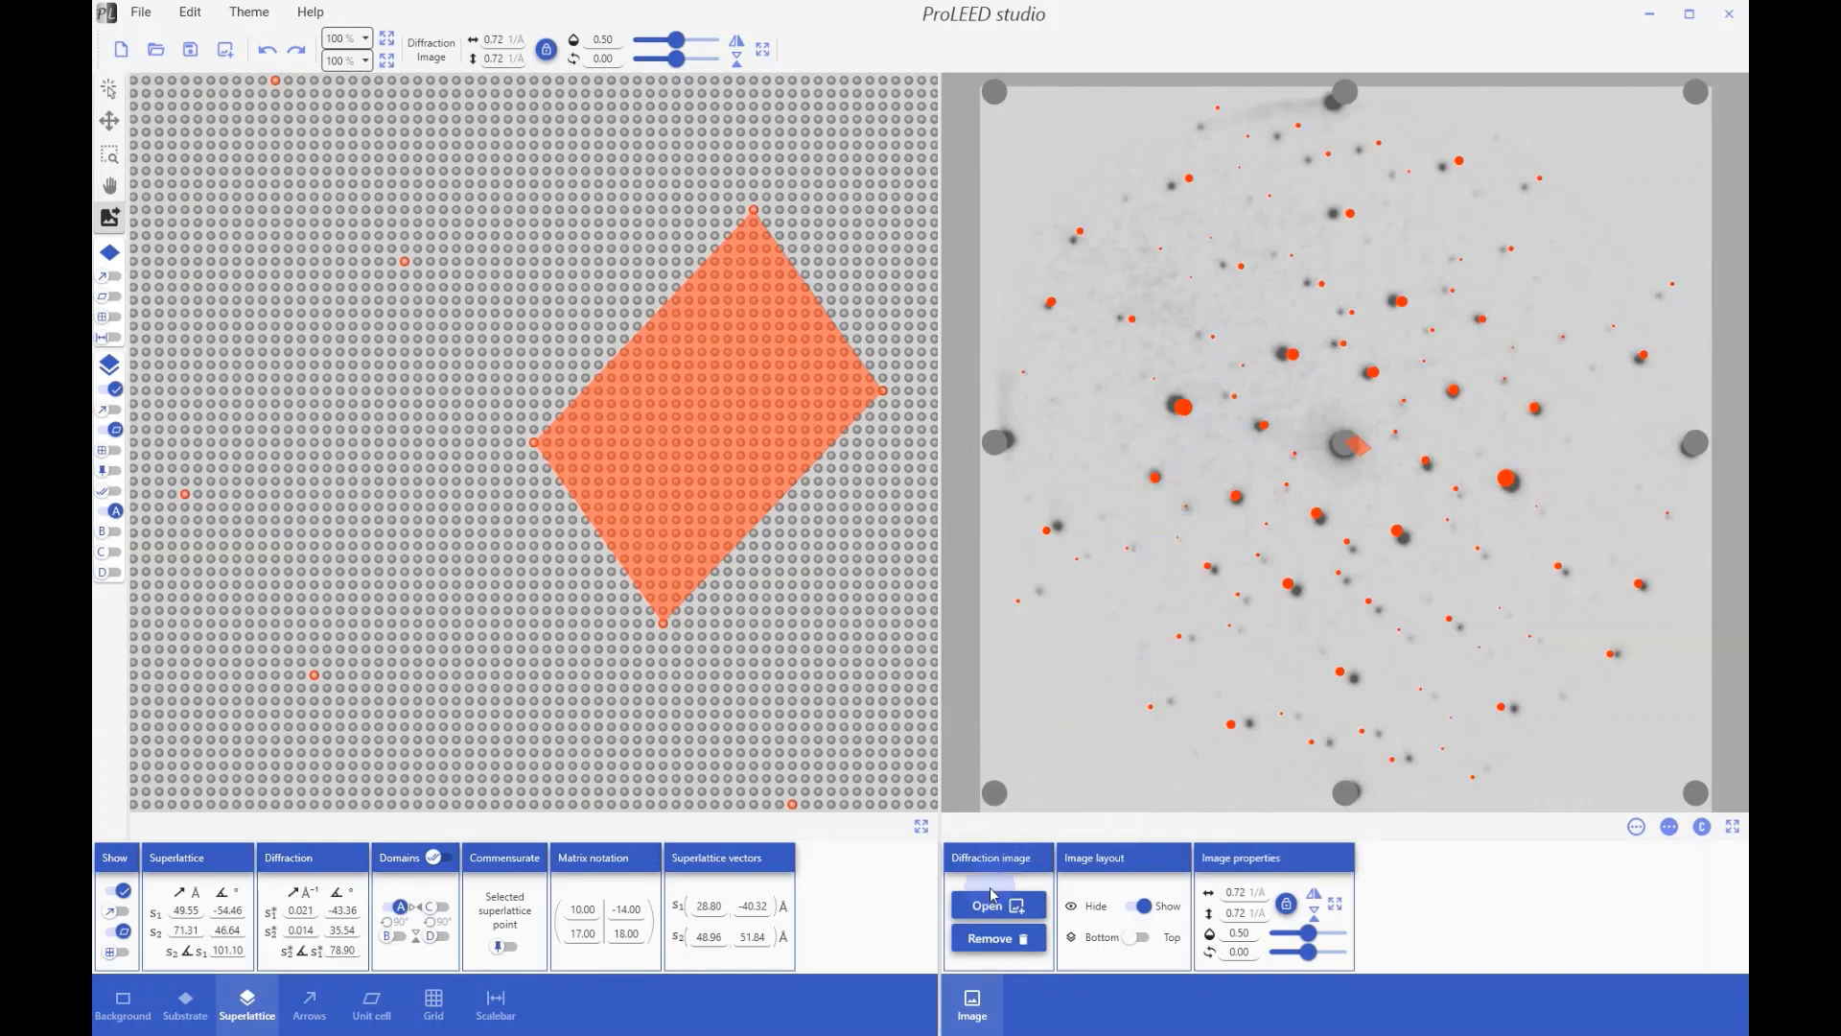
# Step: Remove the uDiff image and show domains B, C and D of the superlattice
pyautogui.click(990, 940)
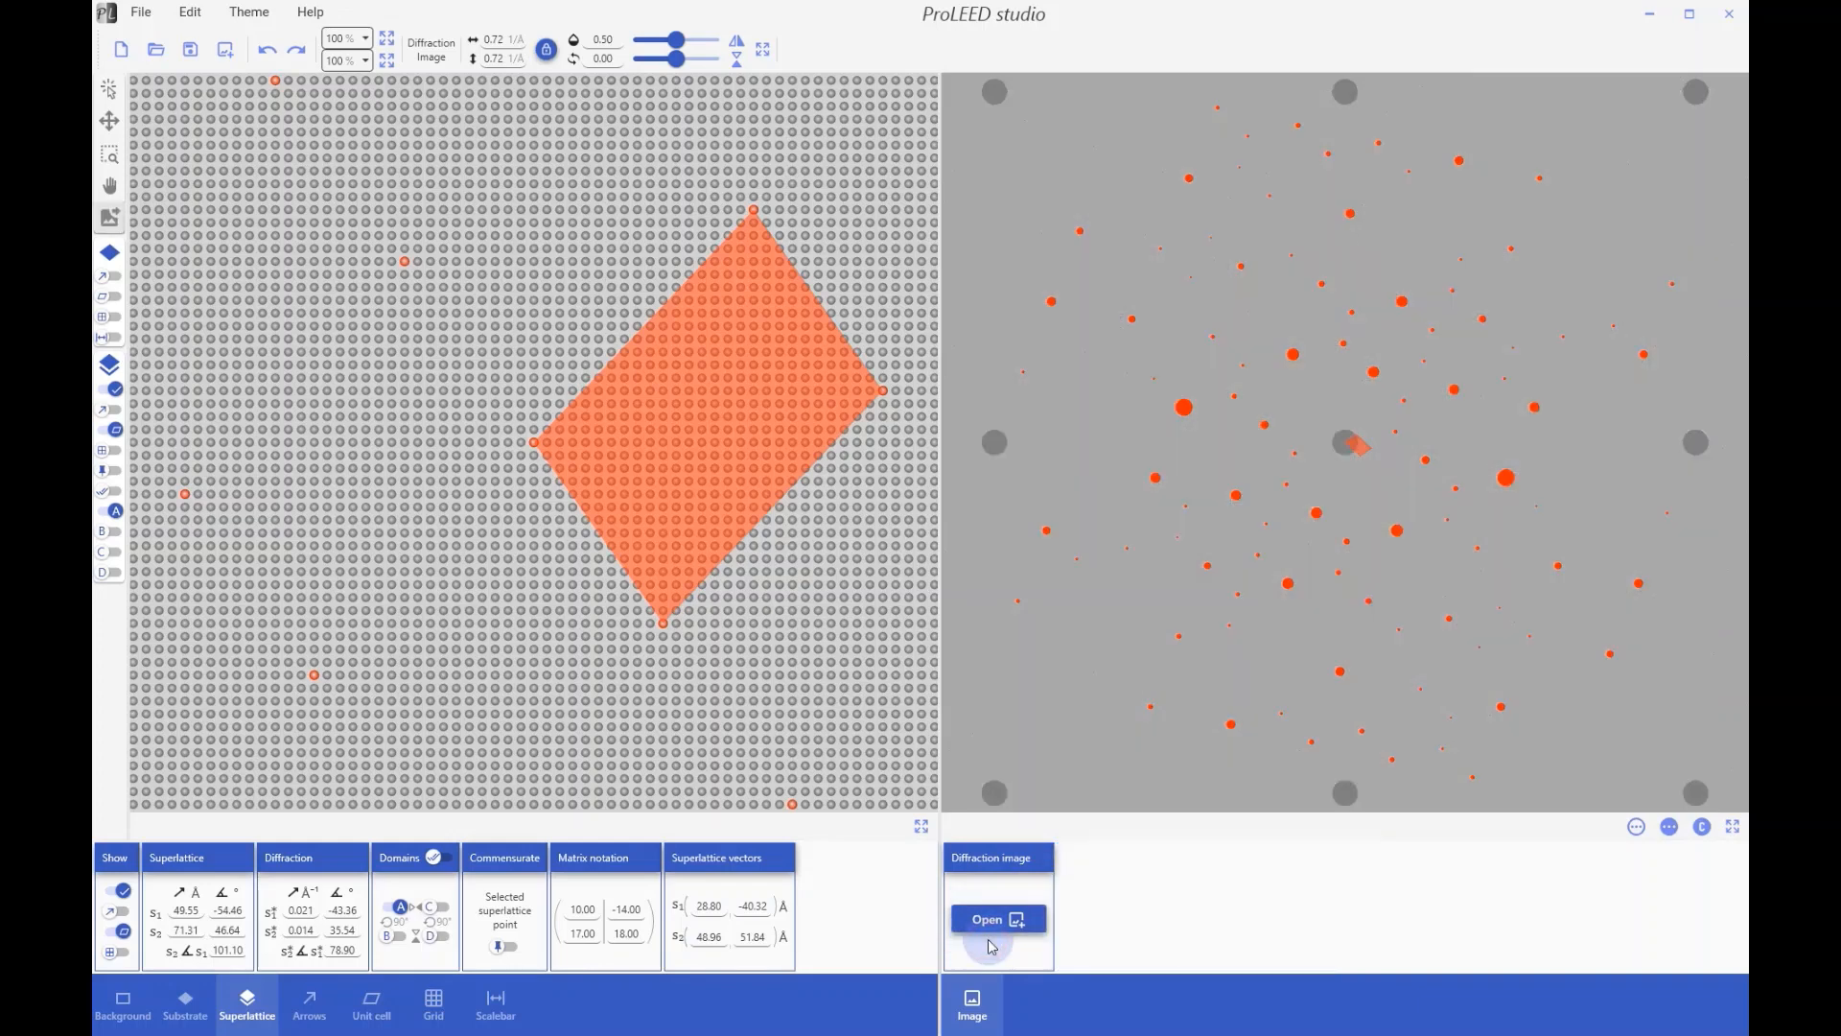
pyautogui.click(111, 533)
pyautogui.click(113, 555)
pyautogui.click(115, 573)
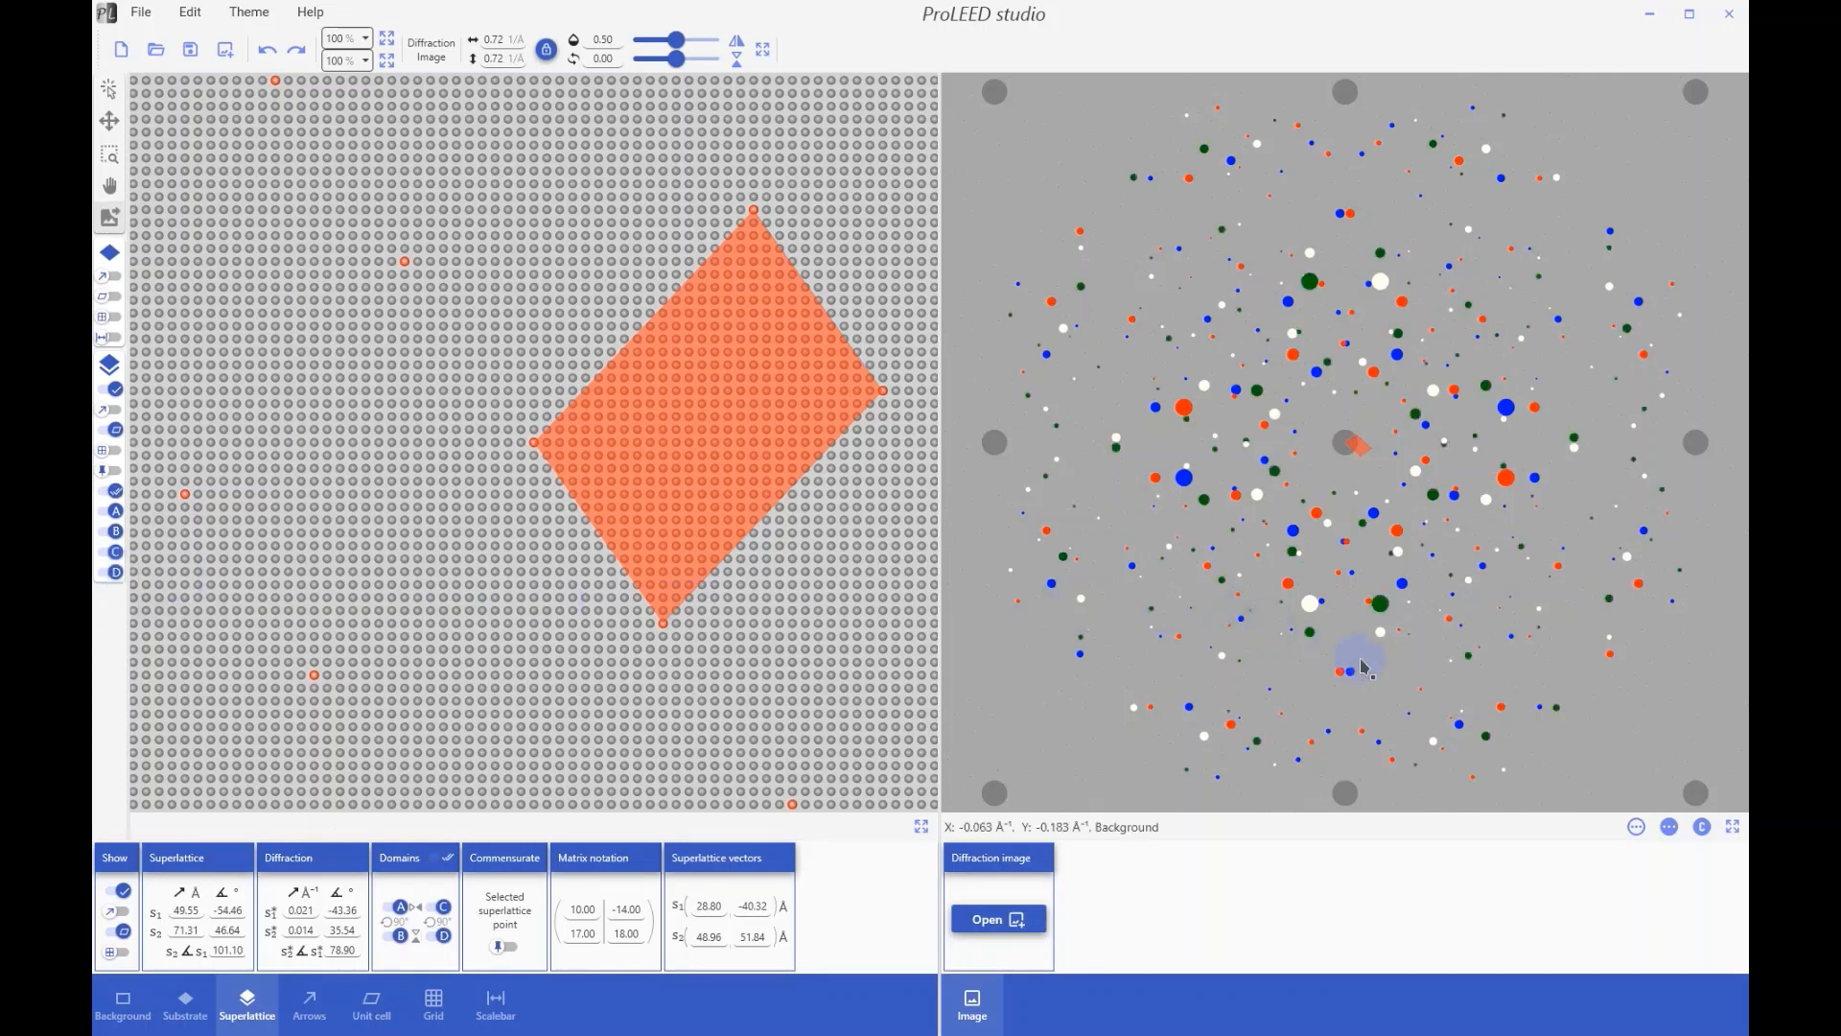
# Step: Switch the four-domain diffraction pattern to black spots on white, and open the Diff_22eV image at a size of 0.72 1/Å
pyautogui.click(1637, 831)
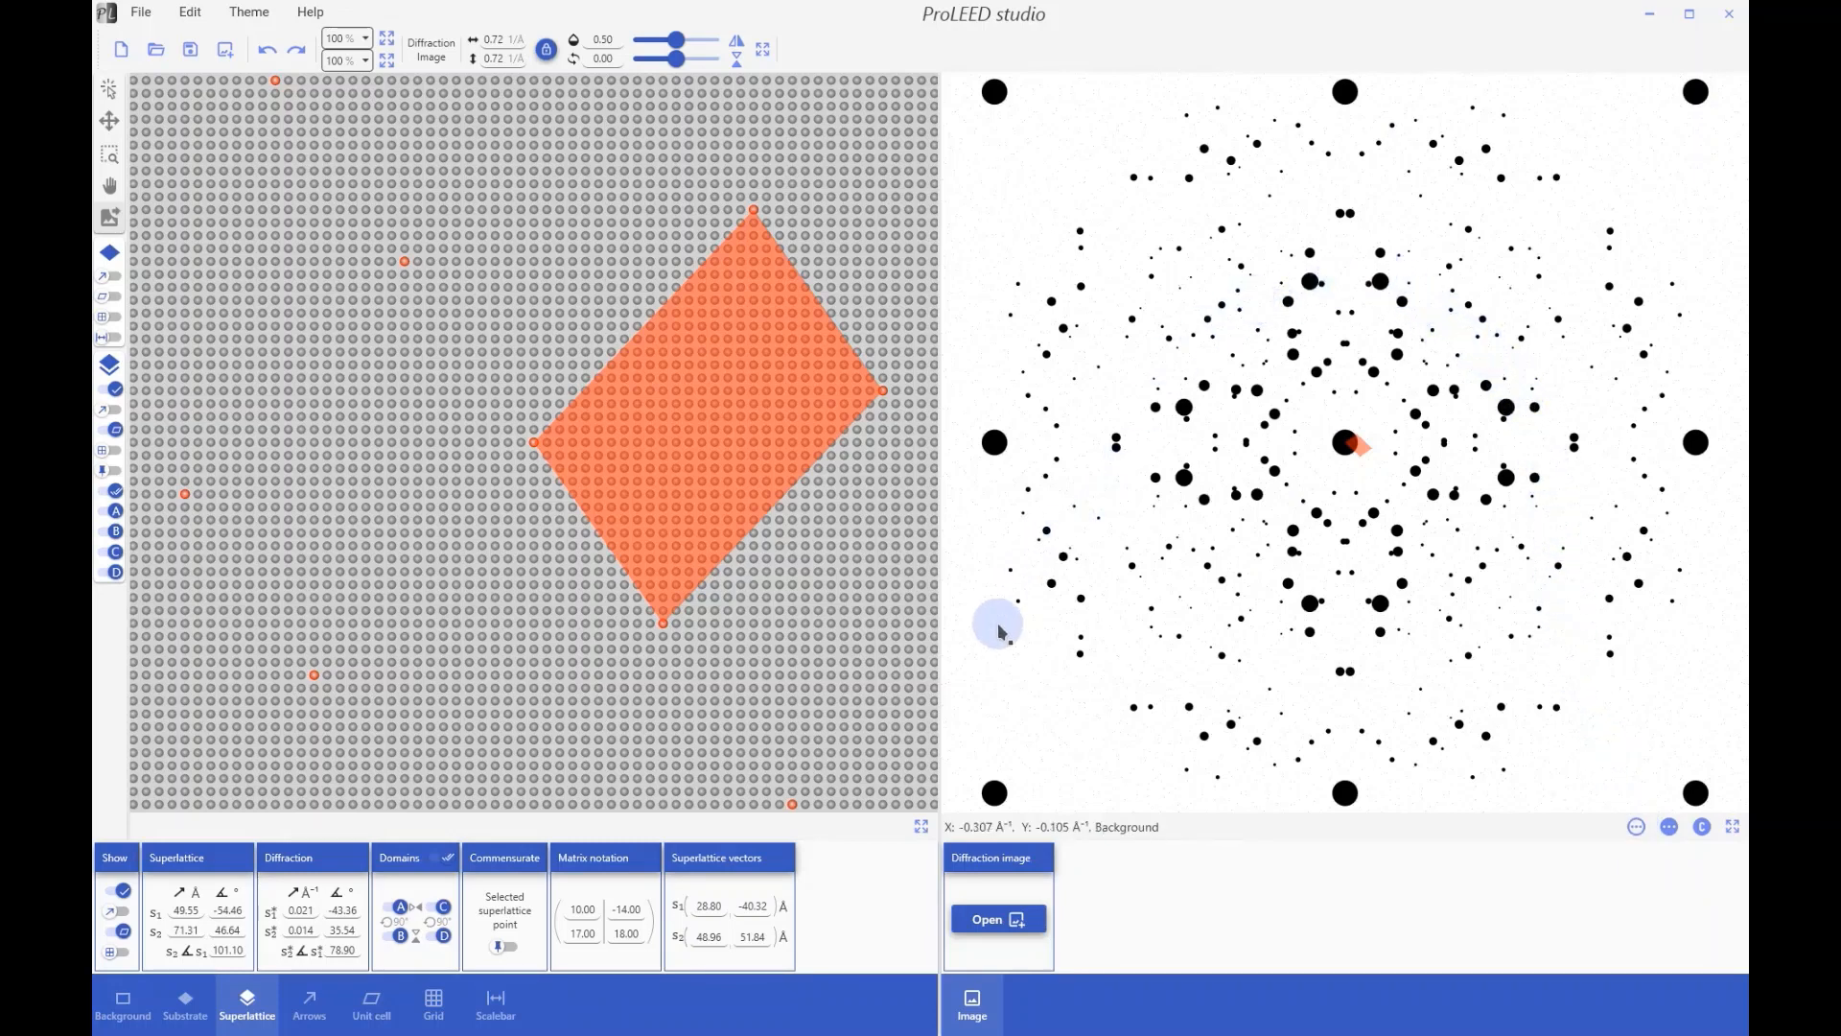
pyautogui.click(988, 927)
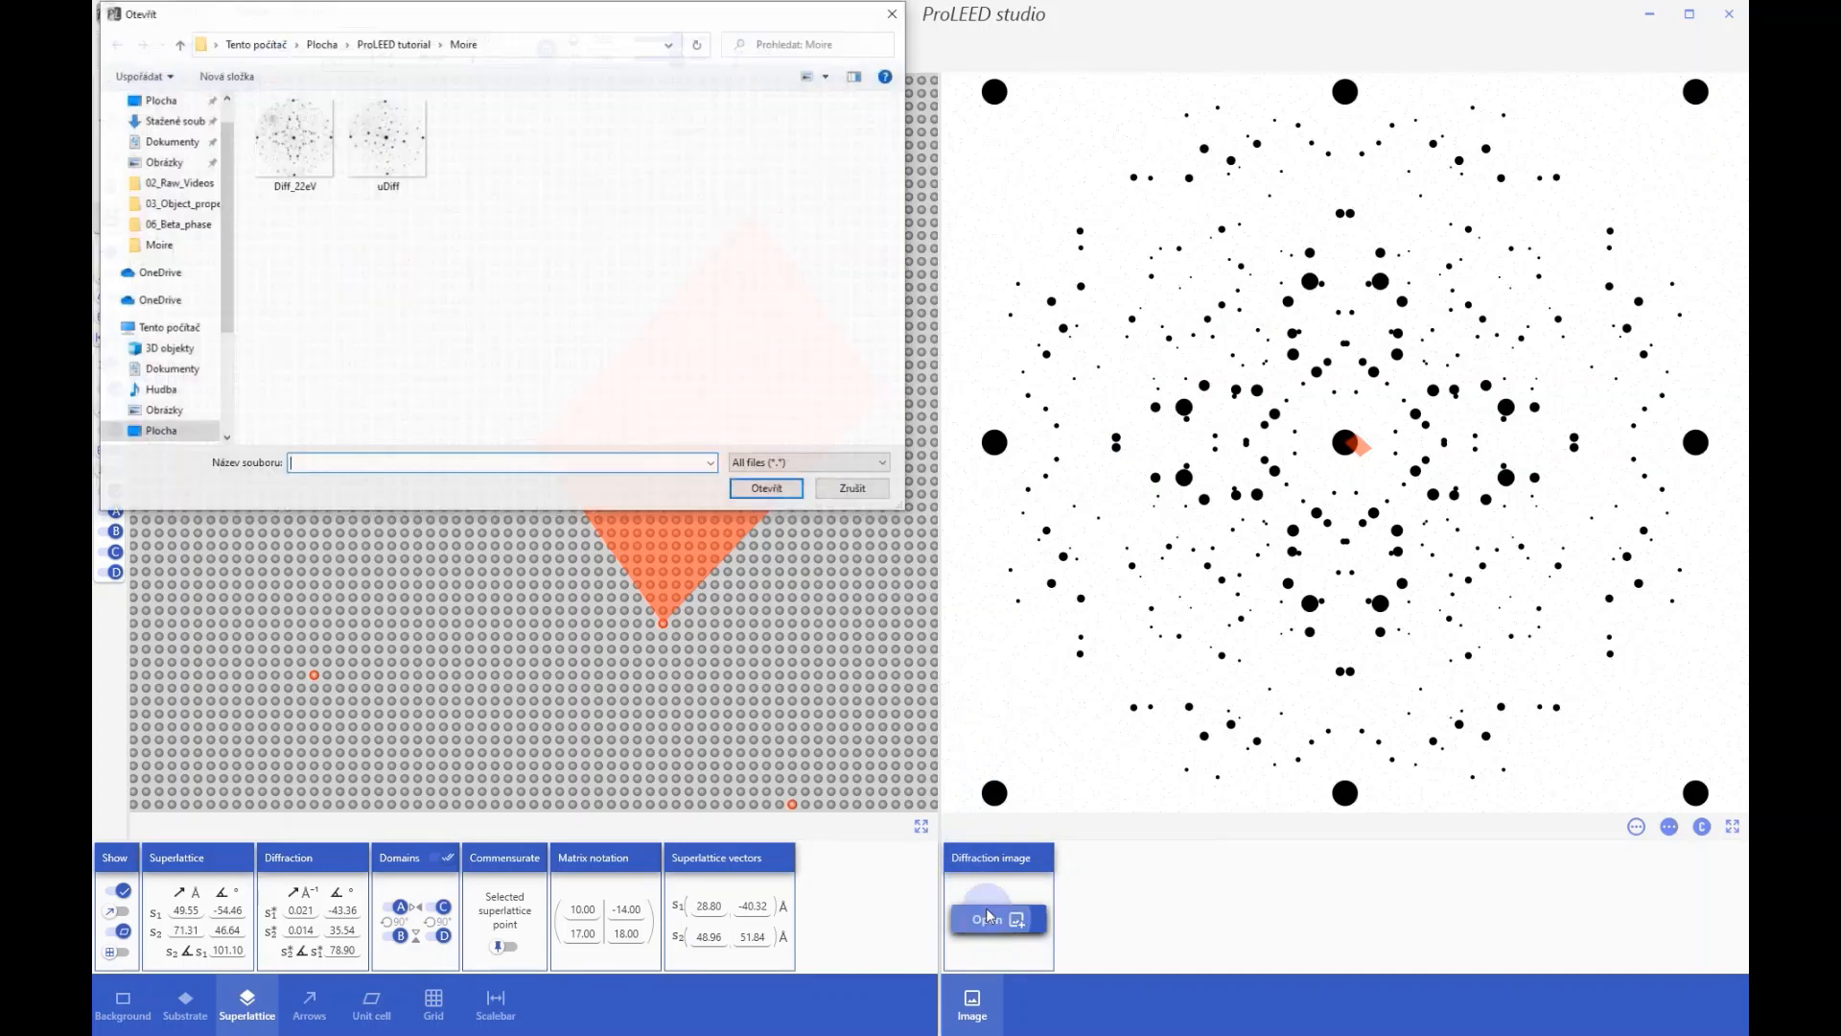
pyautogui.doubleClick(300, 156)
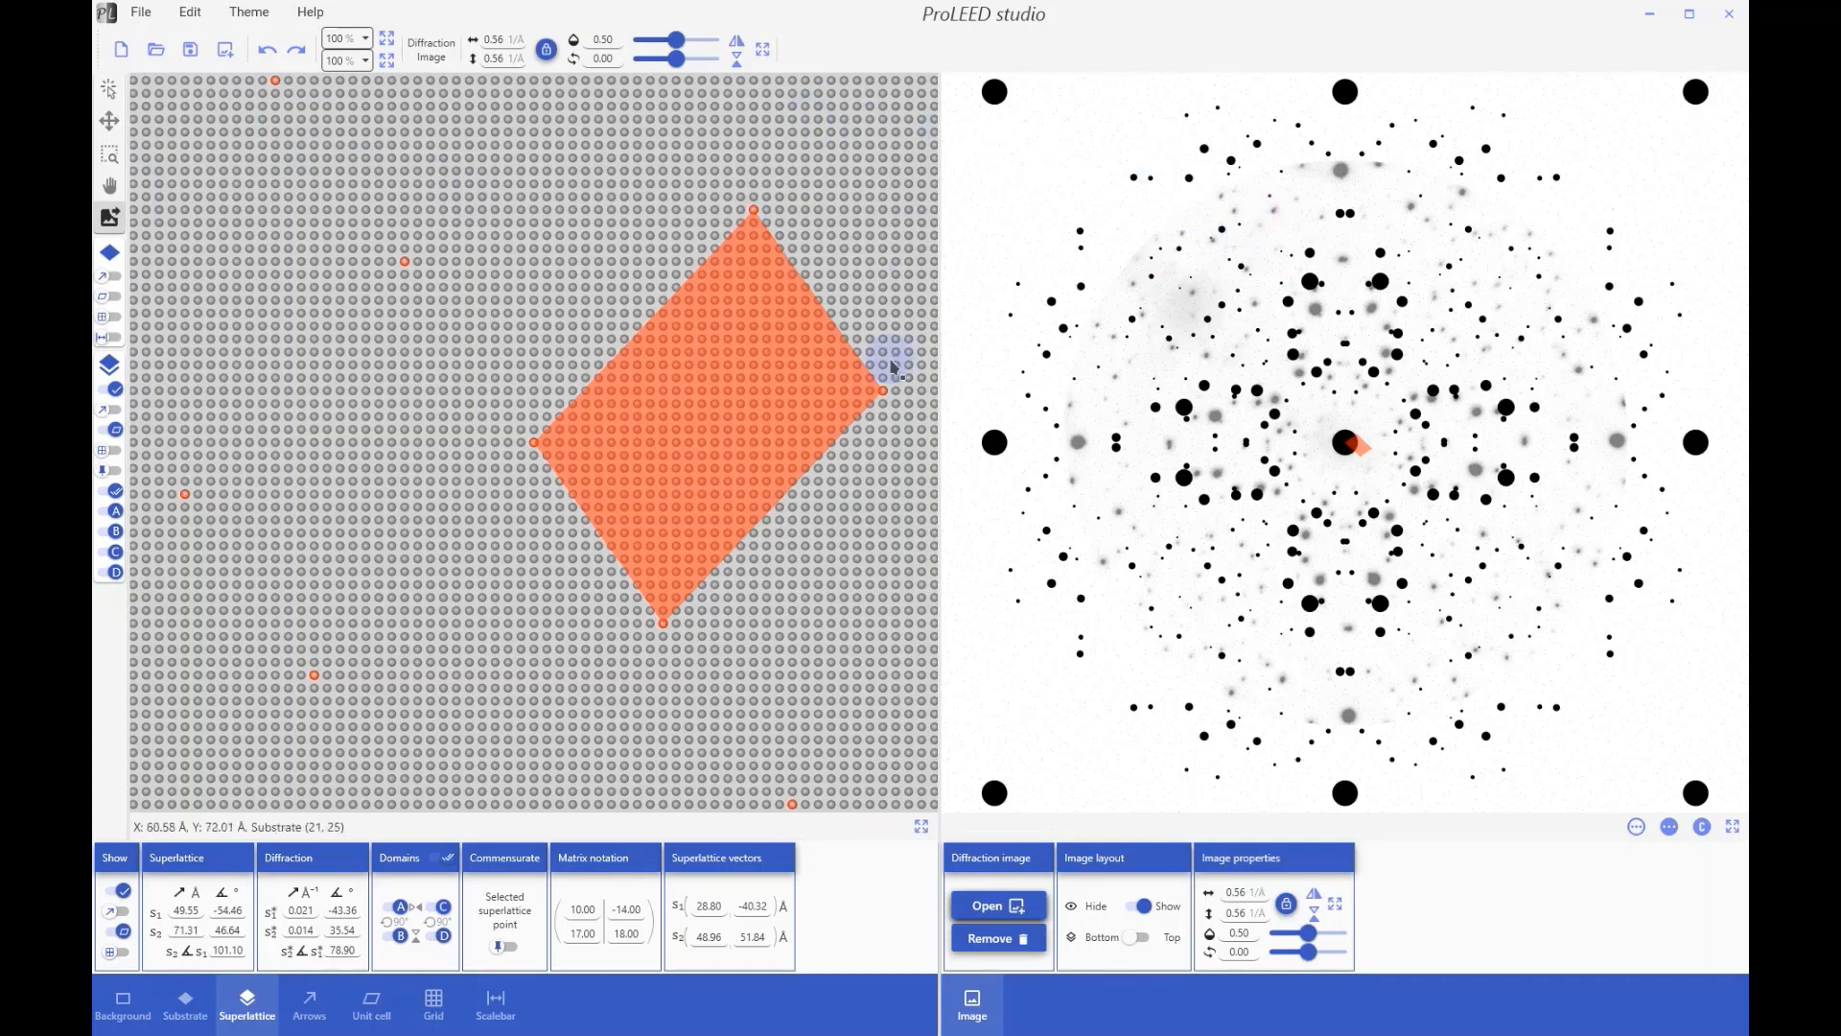
pyautogui.moveTo(1234, 897); pyautogui.dragTo(1250, 898)
pyautogui.write('0.72')
pyautogui.press('Tab')
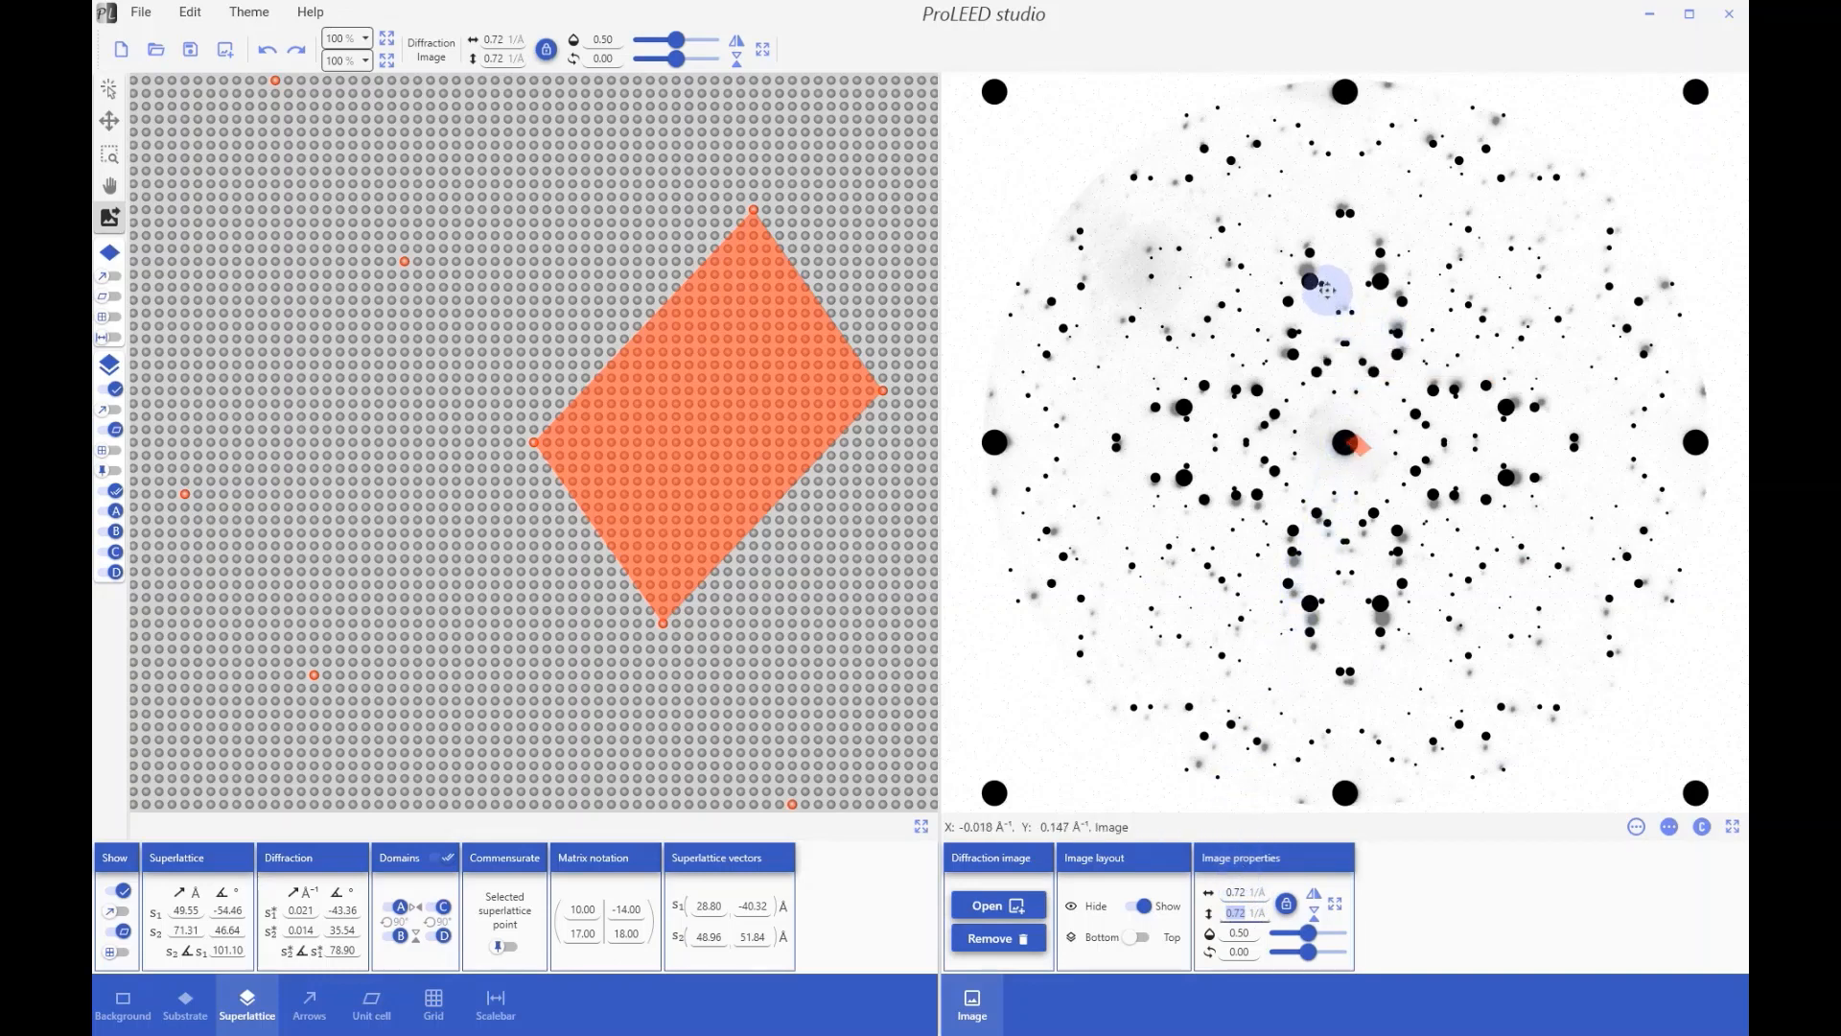
# Step: Magnify the lattice view around the superlattice atom at the upper corner of the unit cell
pyautogui.moveTo(1325, 293)
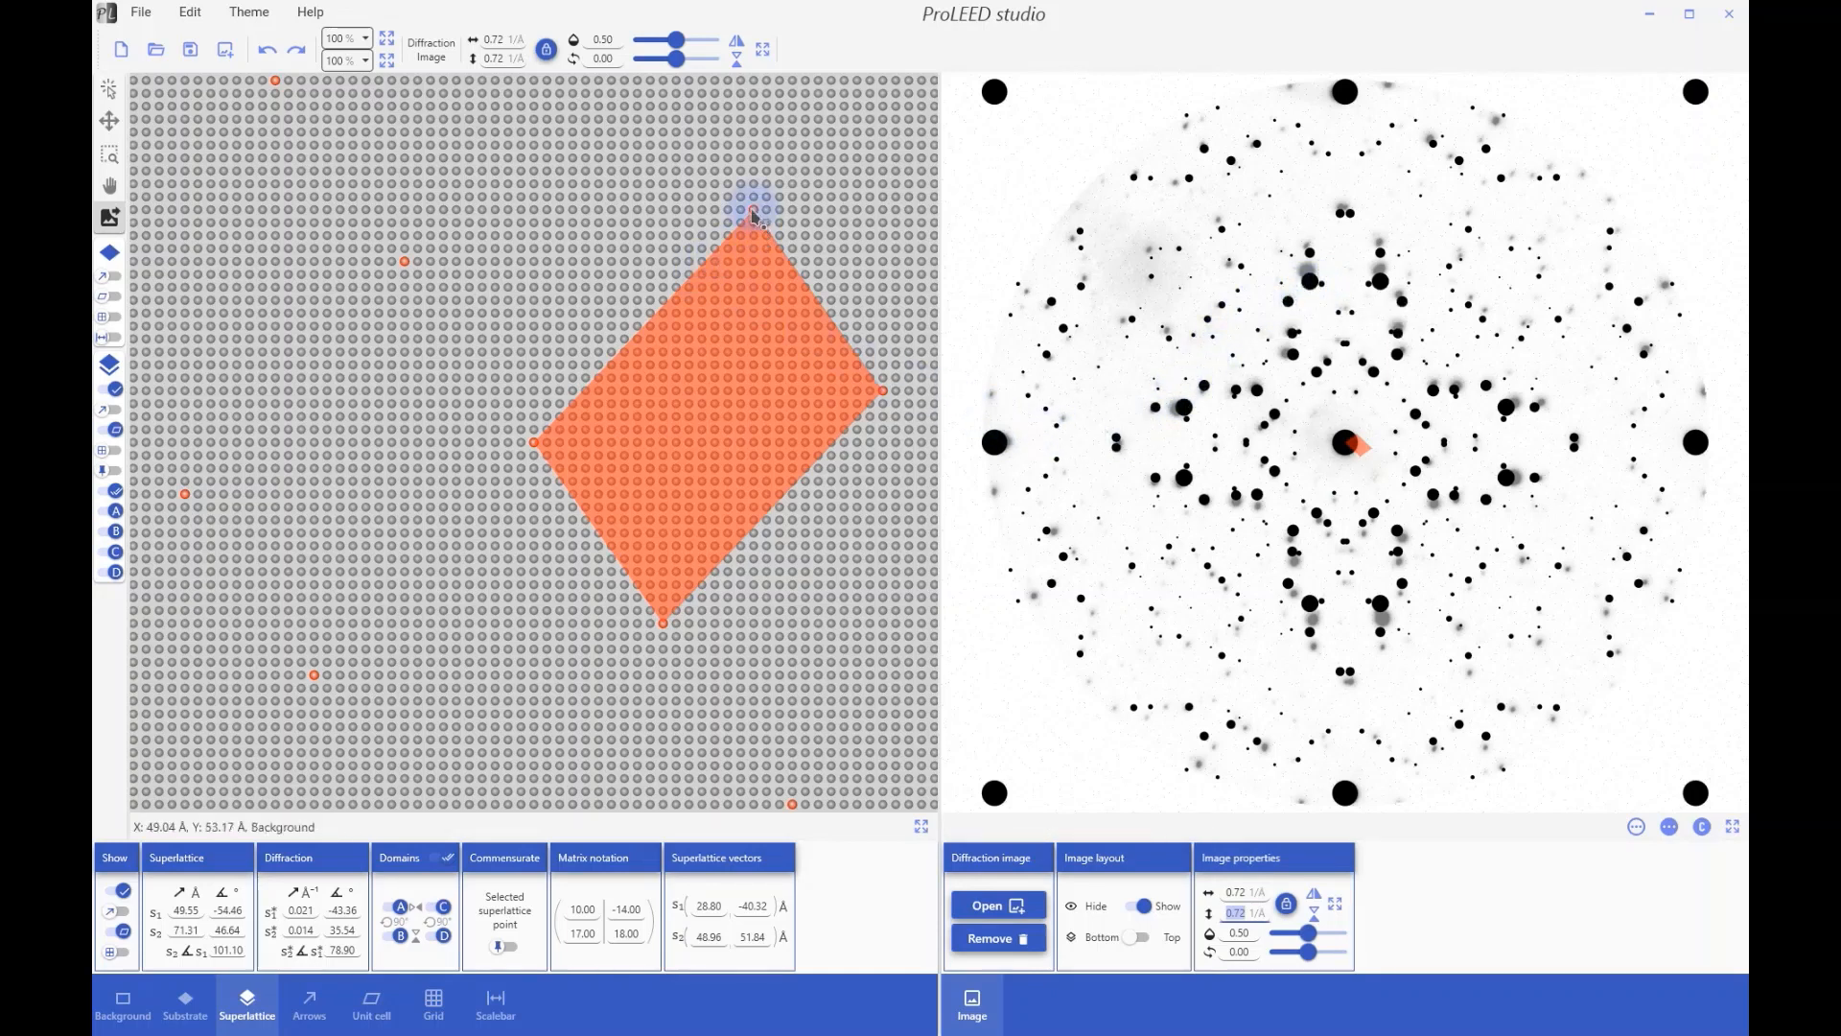
pyautogui.click(109, 154)
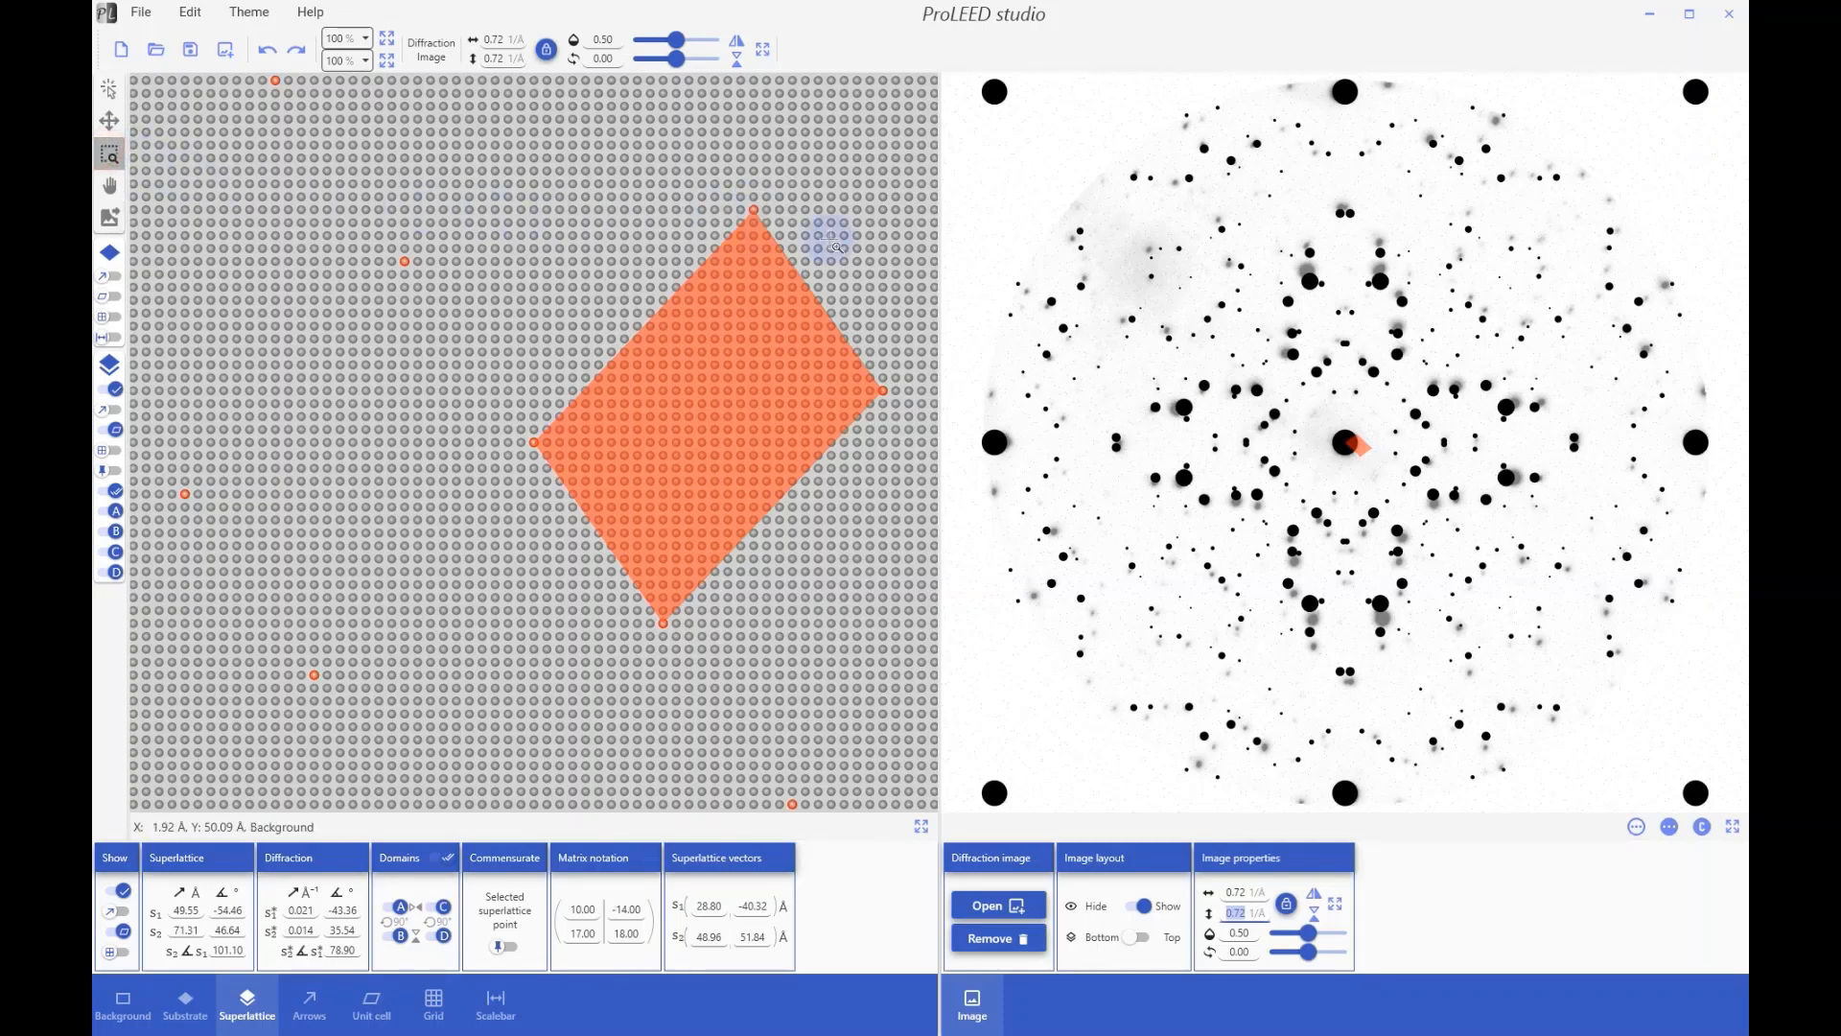
pyautogui.moveTo(703, 160); pyautogui.dragTo(806, 284)
pyautogui.scroll(5, 495, 371)
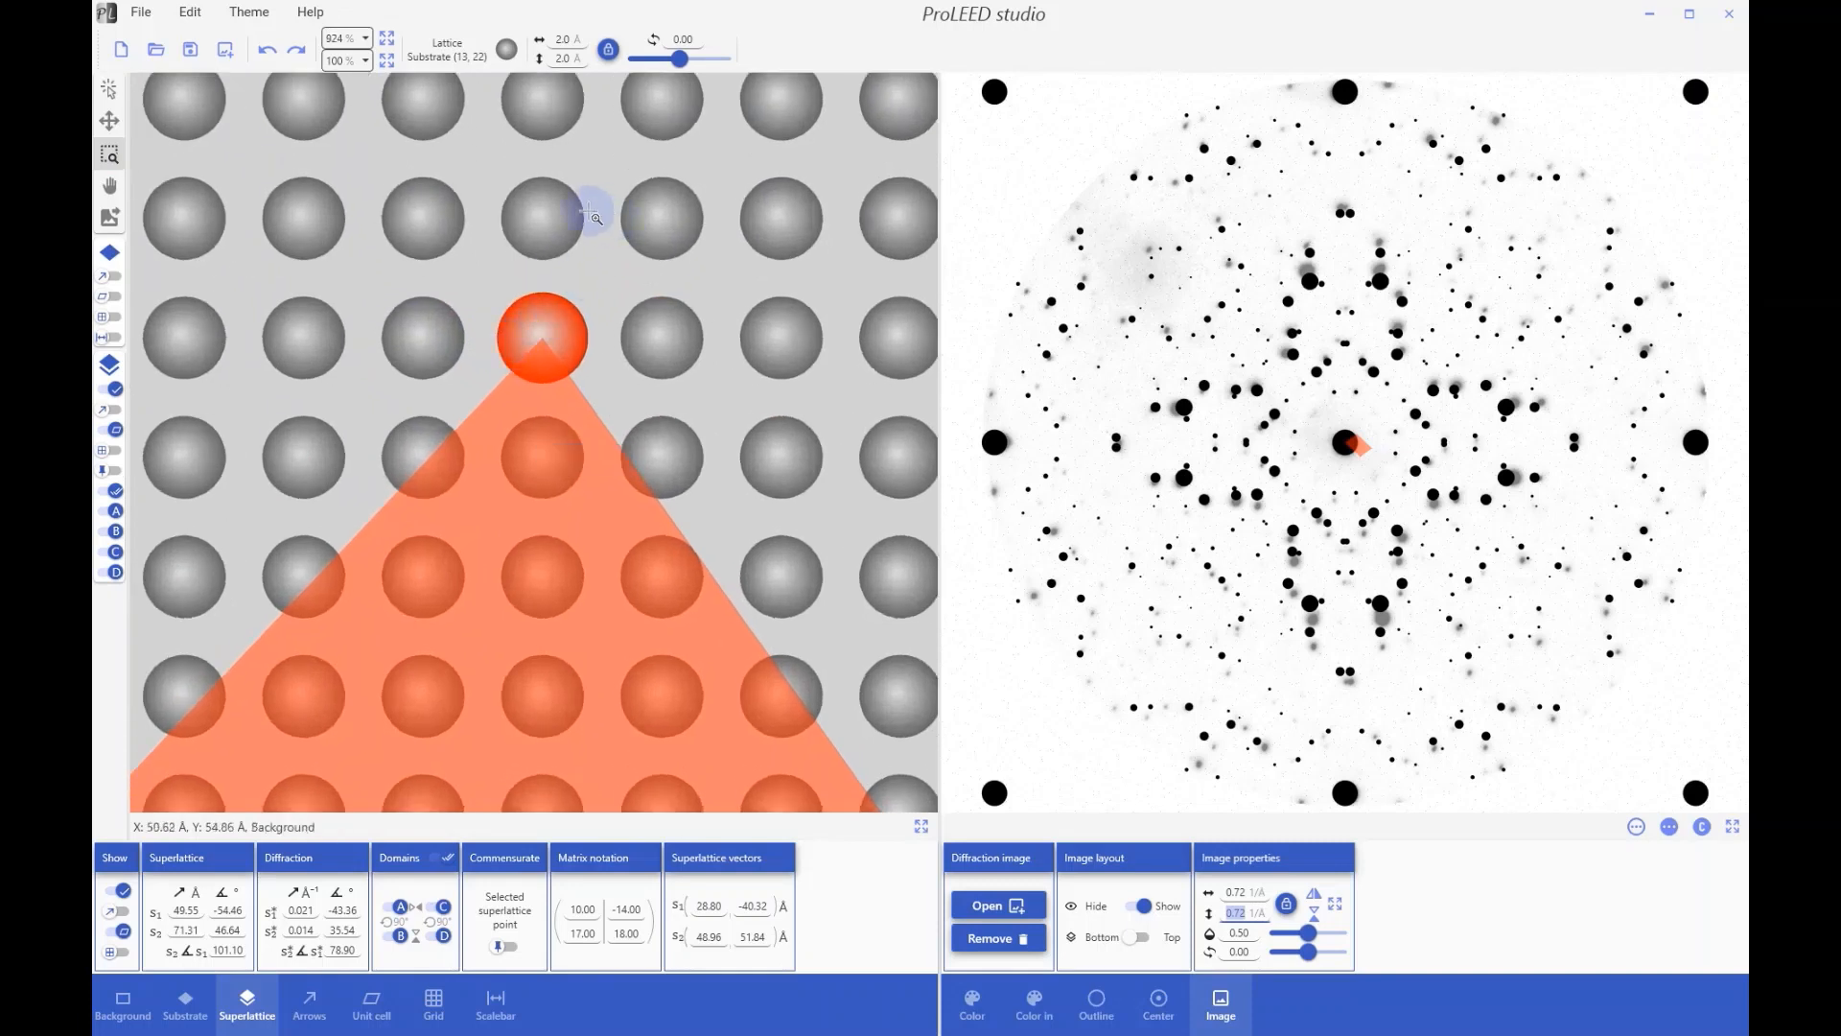
# Step: Turn on commensurate snapping for the selected superlattice point and try the corner atom on neighbouring substrate atoms, returning it to matrix row 17, 18
pyautogui.click(108, 123)
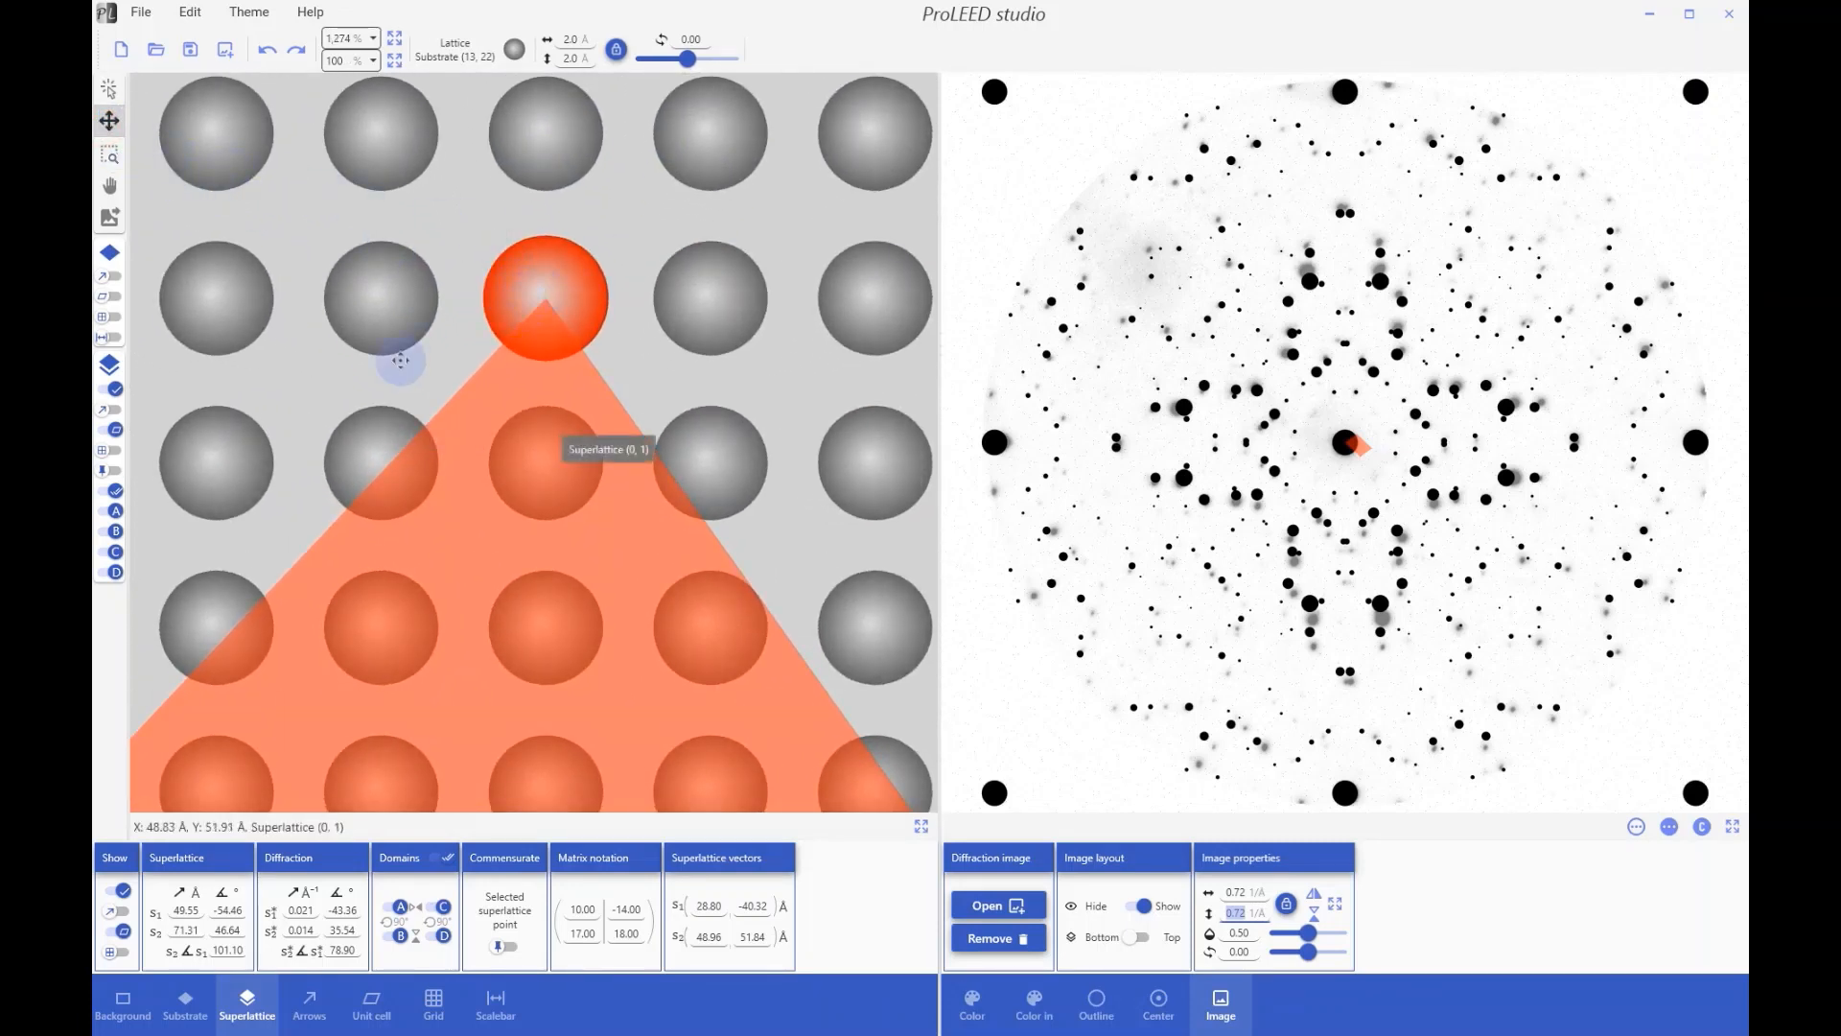
pyautogui.click(114, 470)
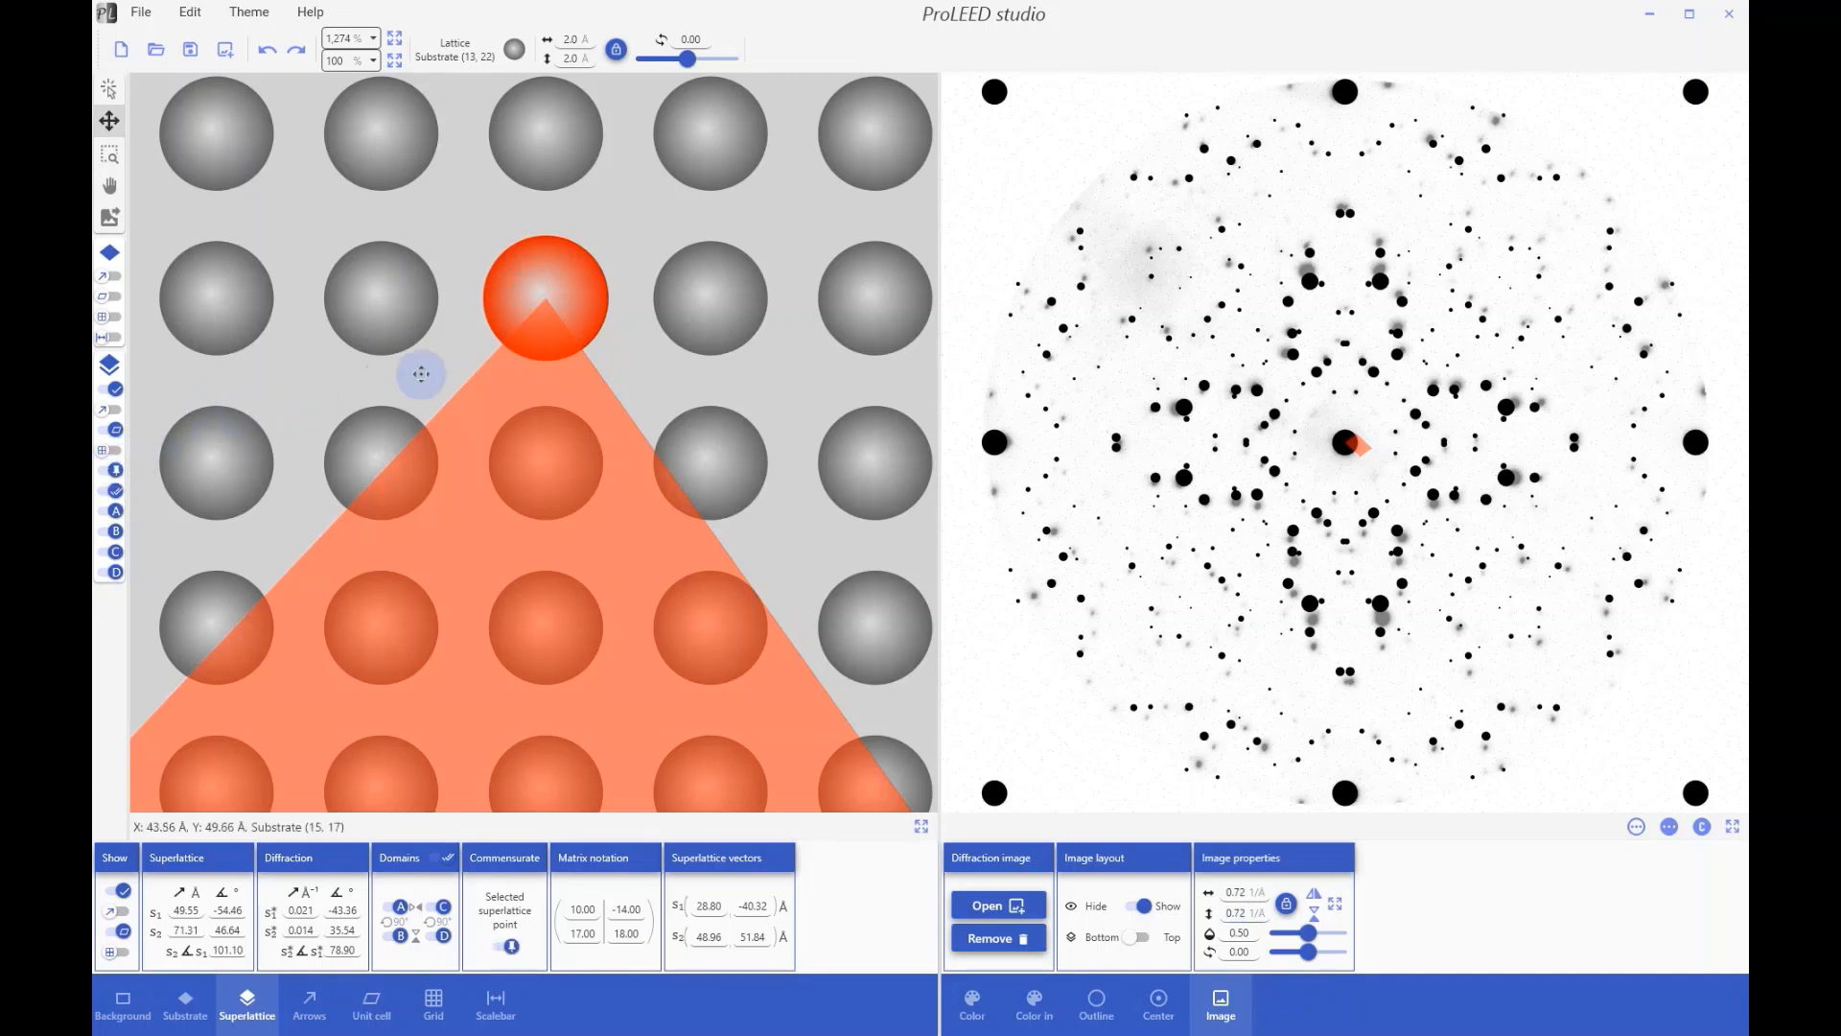
pyautogui.click(552, 290)
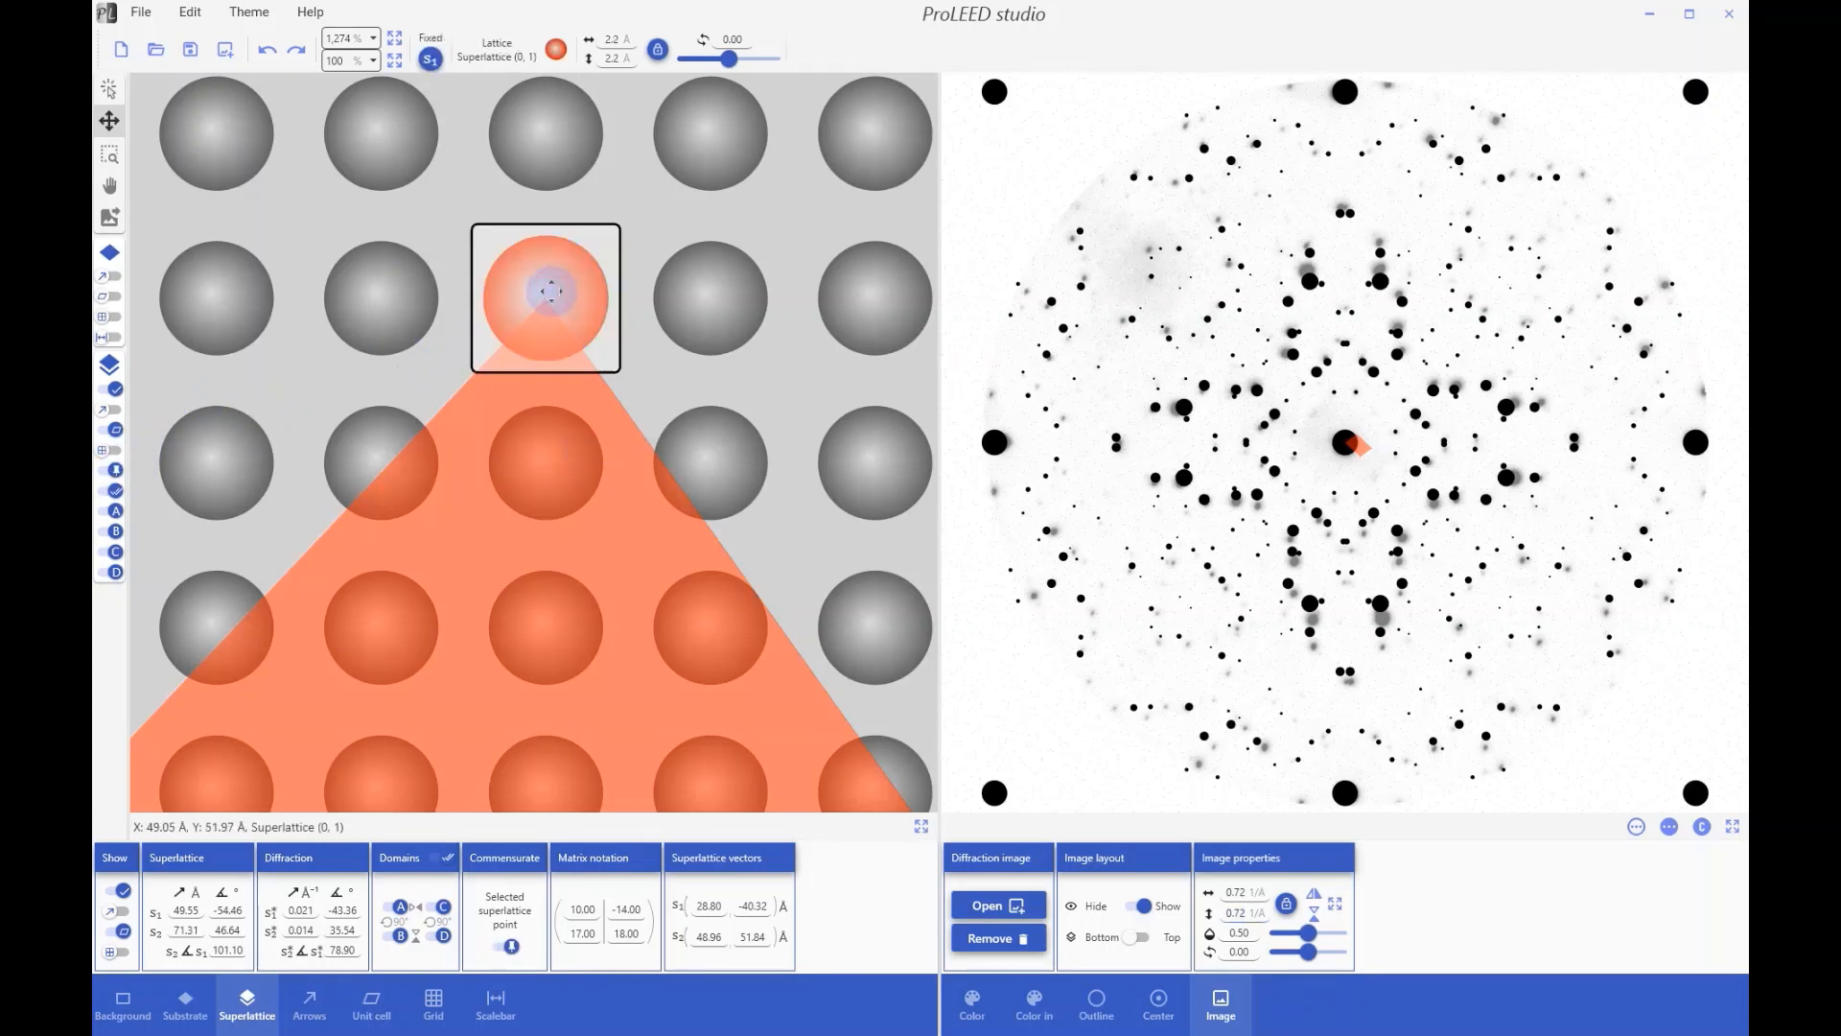
pyautogui.moveTo(540, 383); pyautogui.dragTo(699, 448)
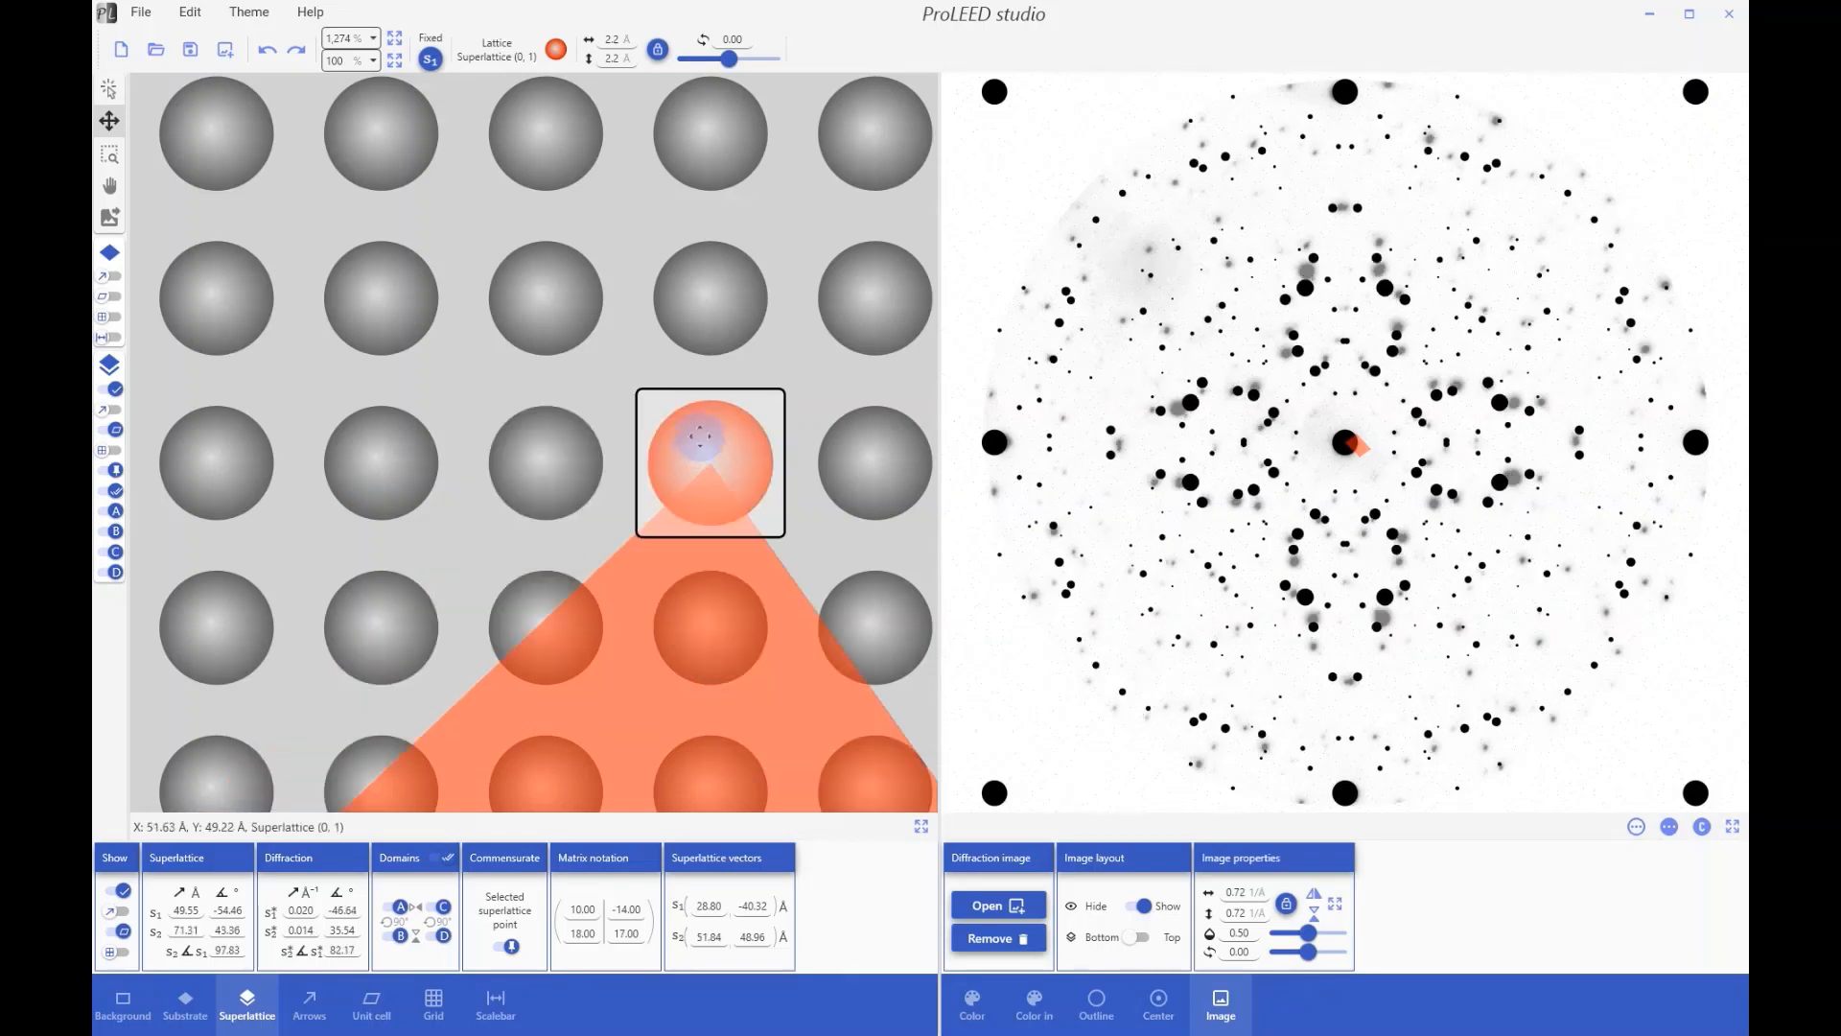
pyautogui.moveTo(700, 292); pyautogui.dragTo(702, 287)
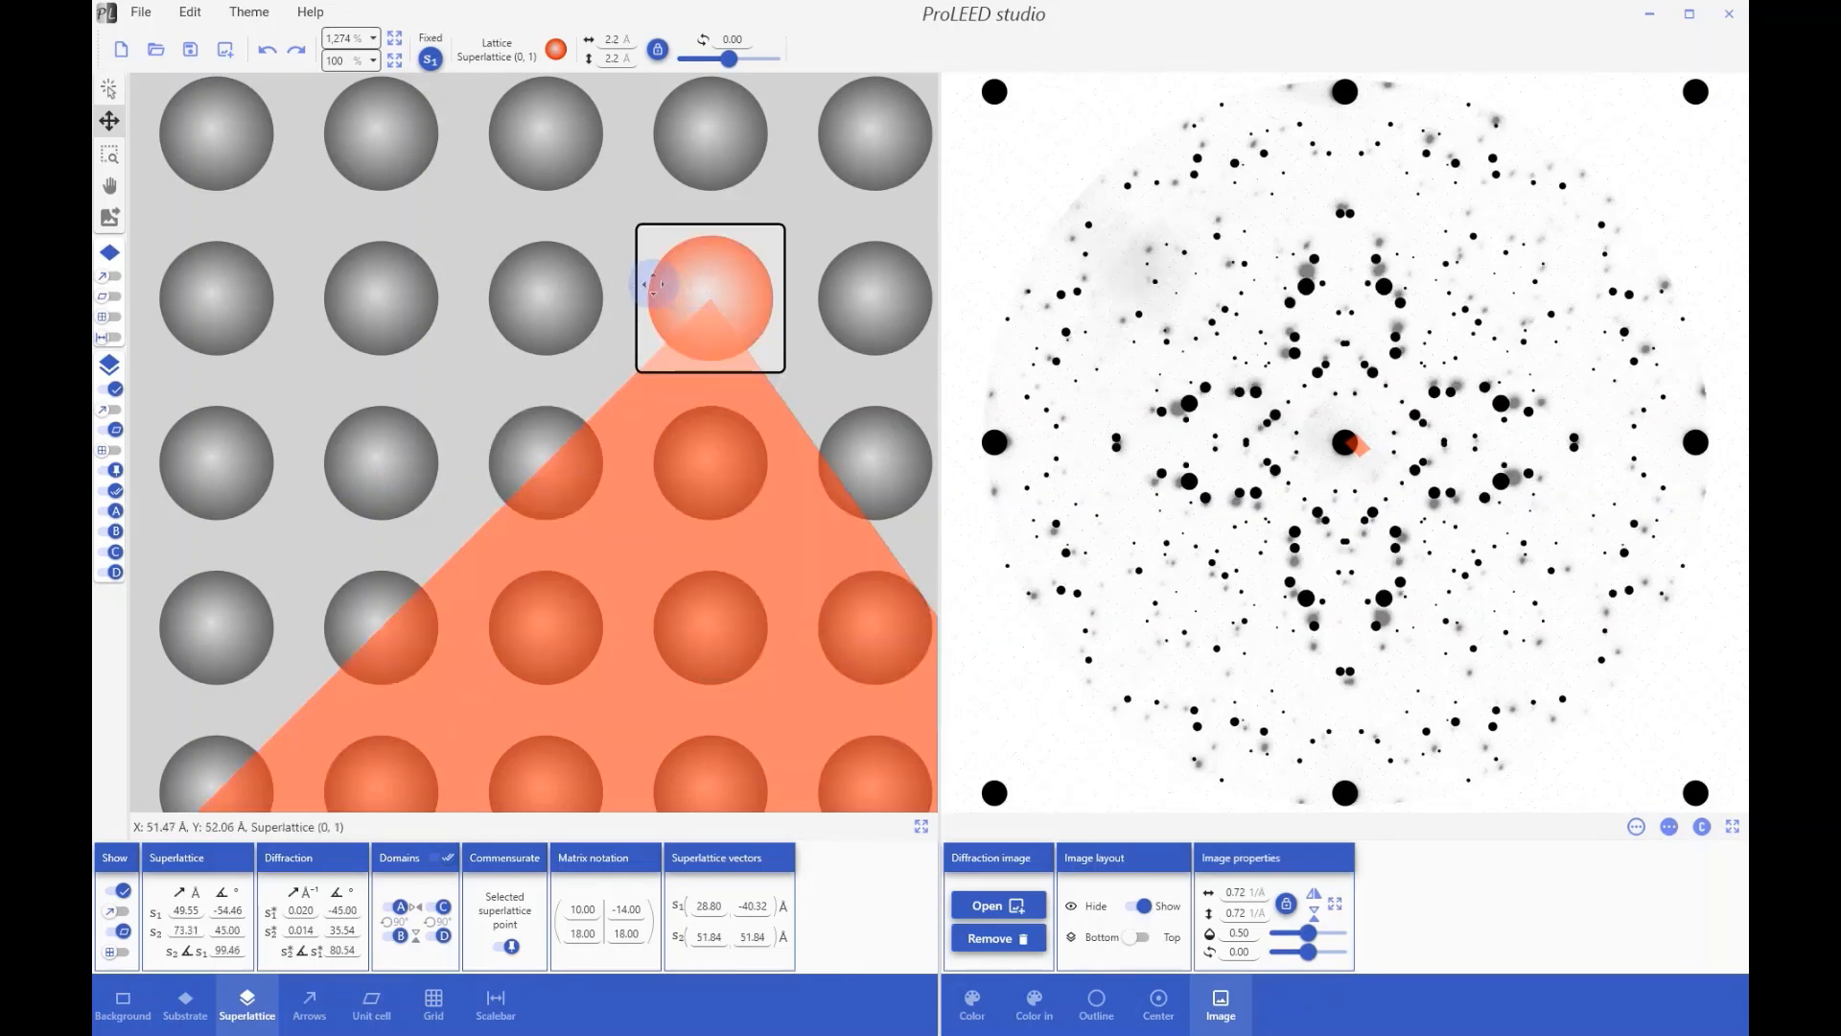
pyautogui.moveTo(563, 284); pyautogui.dragTo(549, 286)
pyautogui.moveTo(699, 312); pyautogui.dragTo(588, 537)
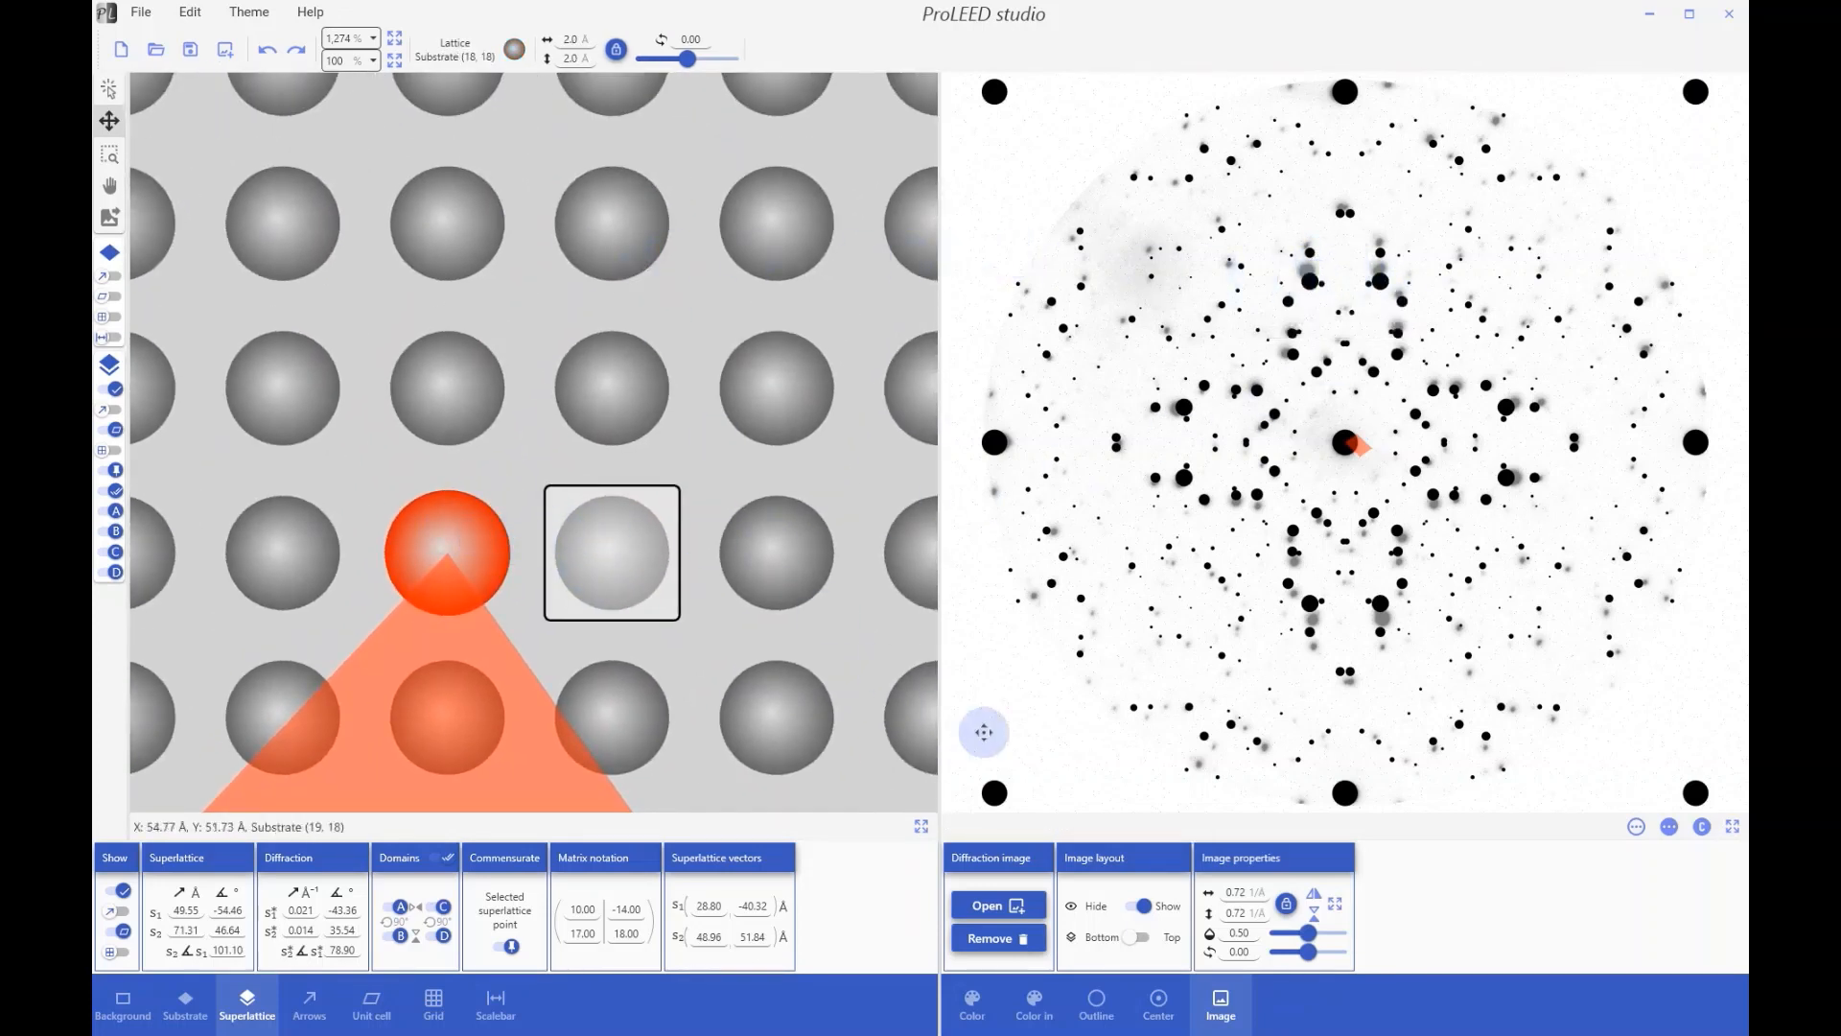
# Step: Hide the diffraction image, magnify the pattern around the large spot up and left of its centre, and show the image again
pyautogui.click(1139, 906)
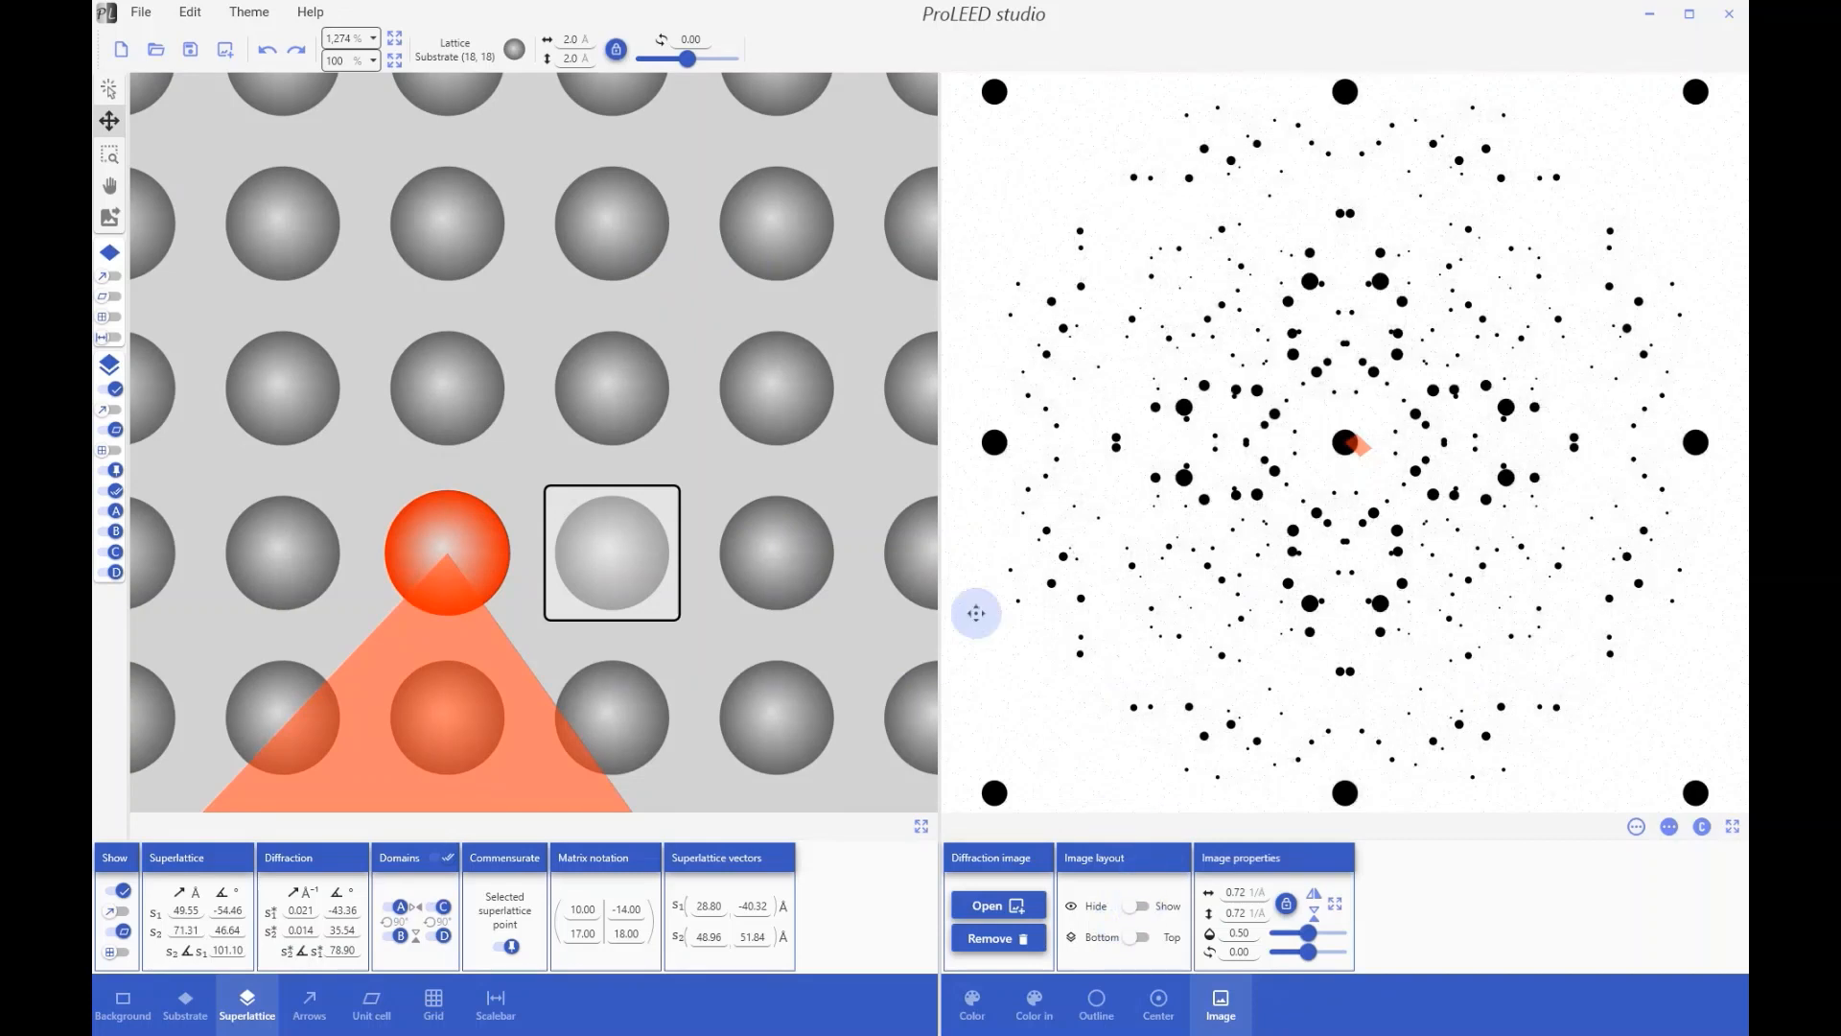
pyautogui.click(110, 155)
pyautogui.moveTo(1271, 240); pyautogui.dragTo(1343, 318)
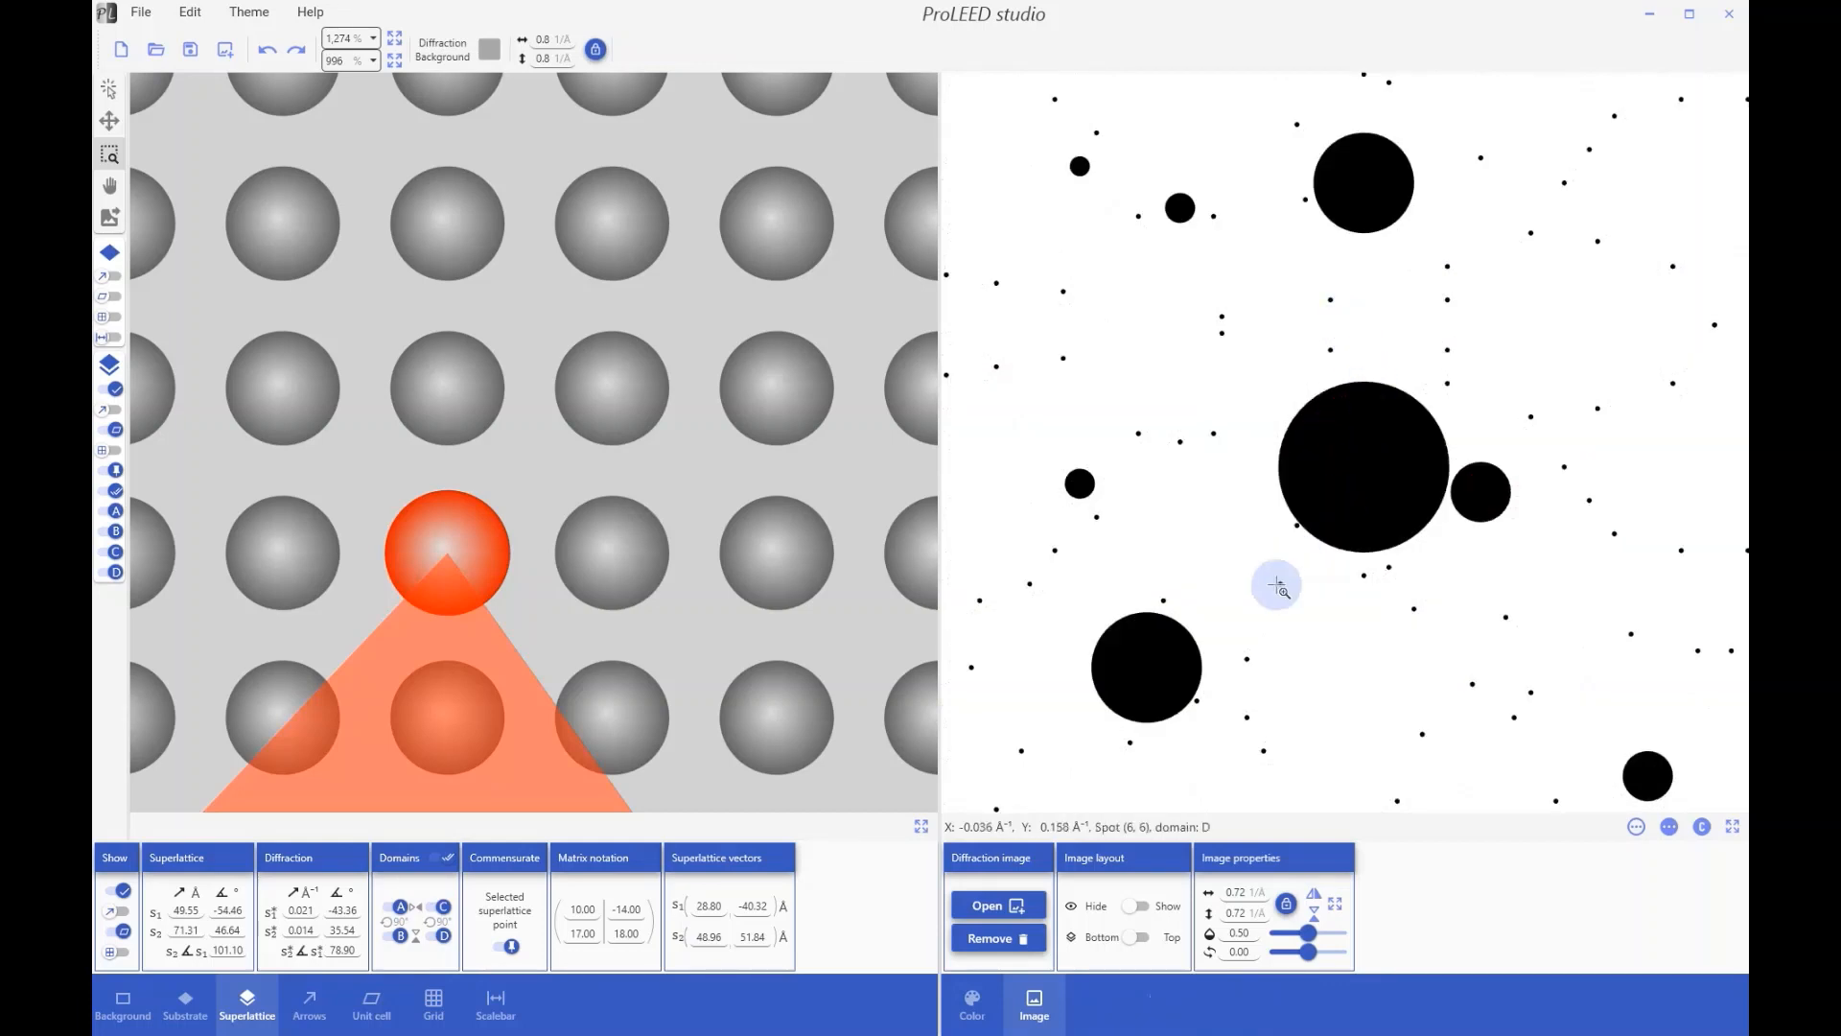
pyautogui.click(1146, 909)
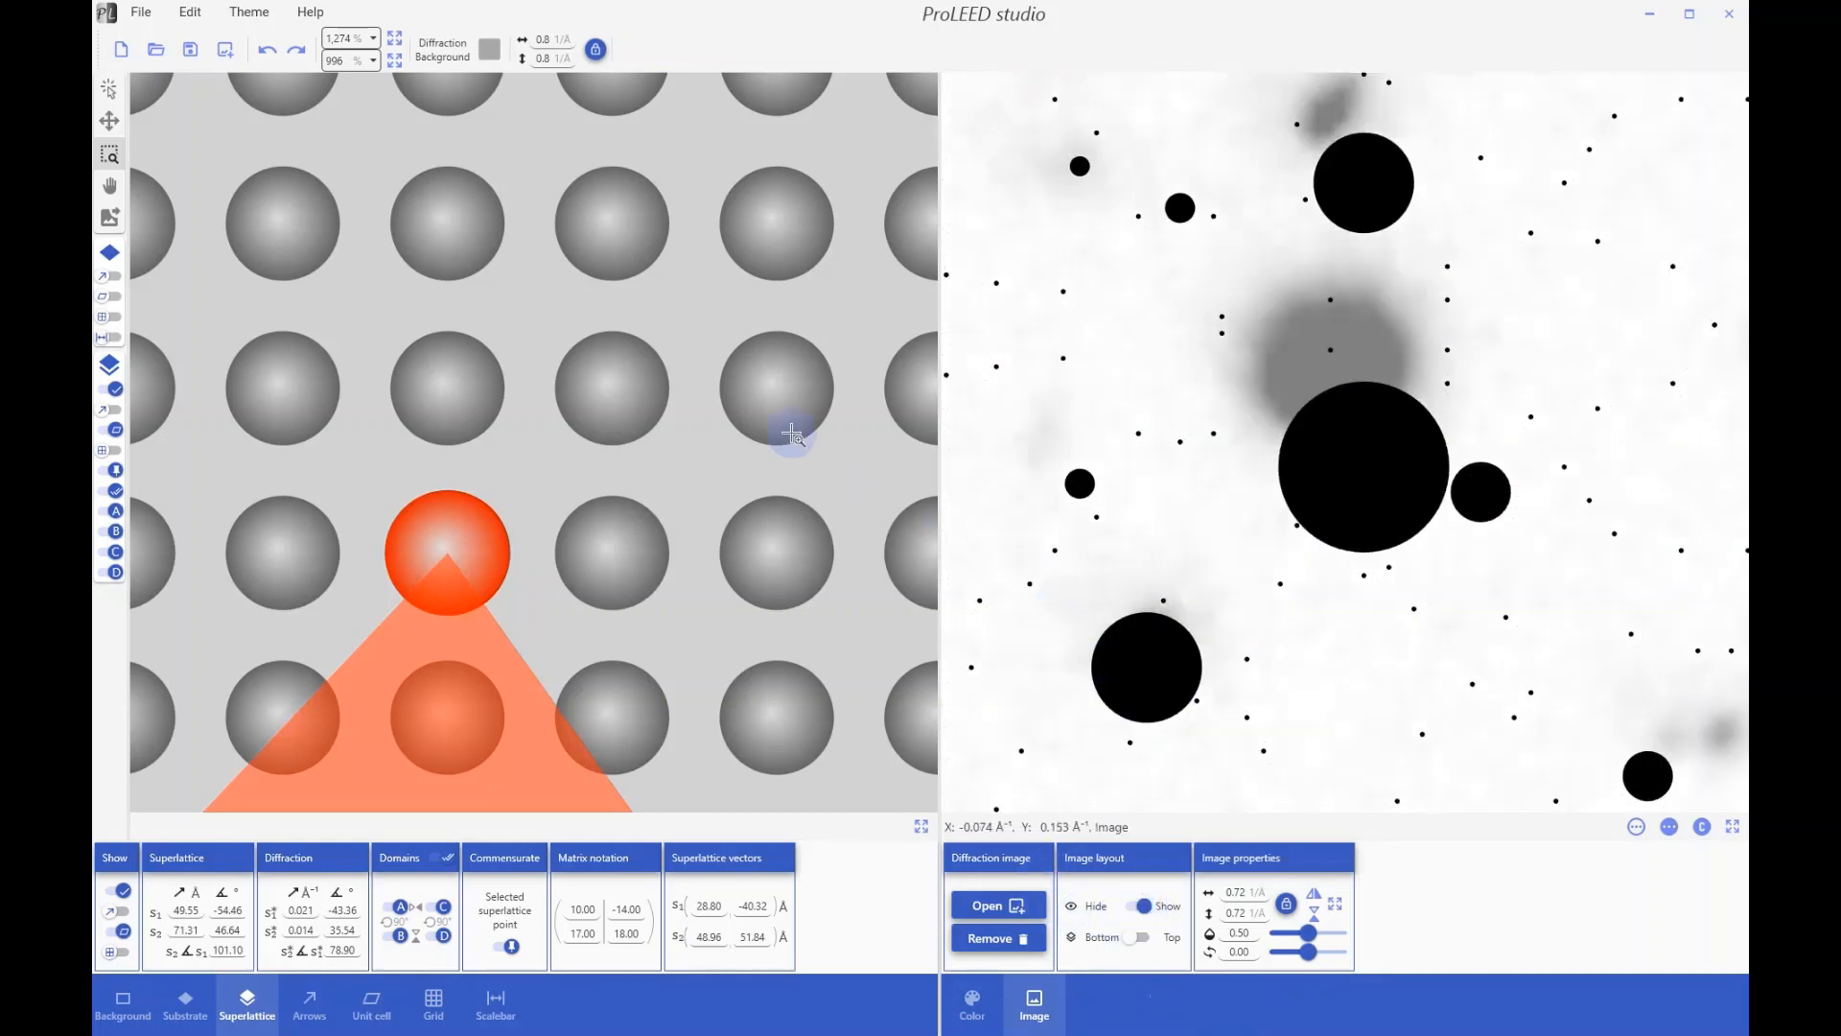
# Step: Shift the diffraction image leftward off the magnified spots and snap the superlattice corner atom to the substrate atom giving matrix row 17, 19
pyautogui.click(109, 220)
pyautogui.moveTo(1561, 289); pyautogui.dragTo(1213, 430)
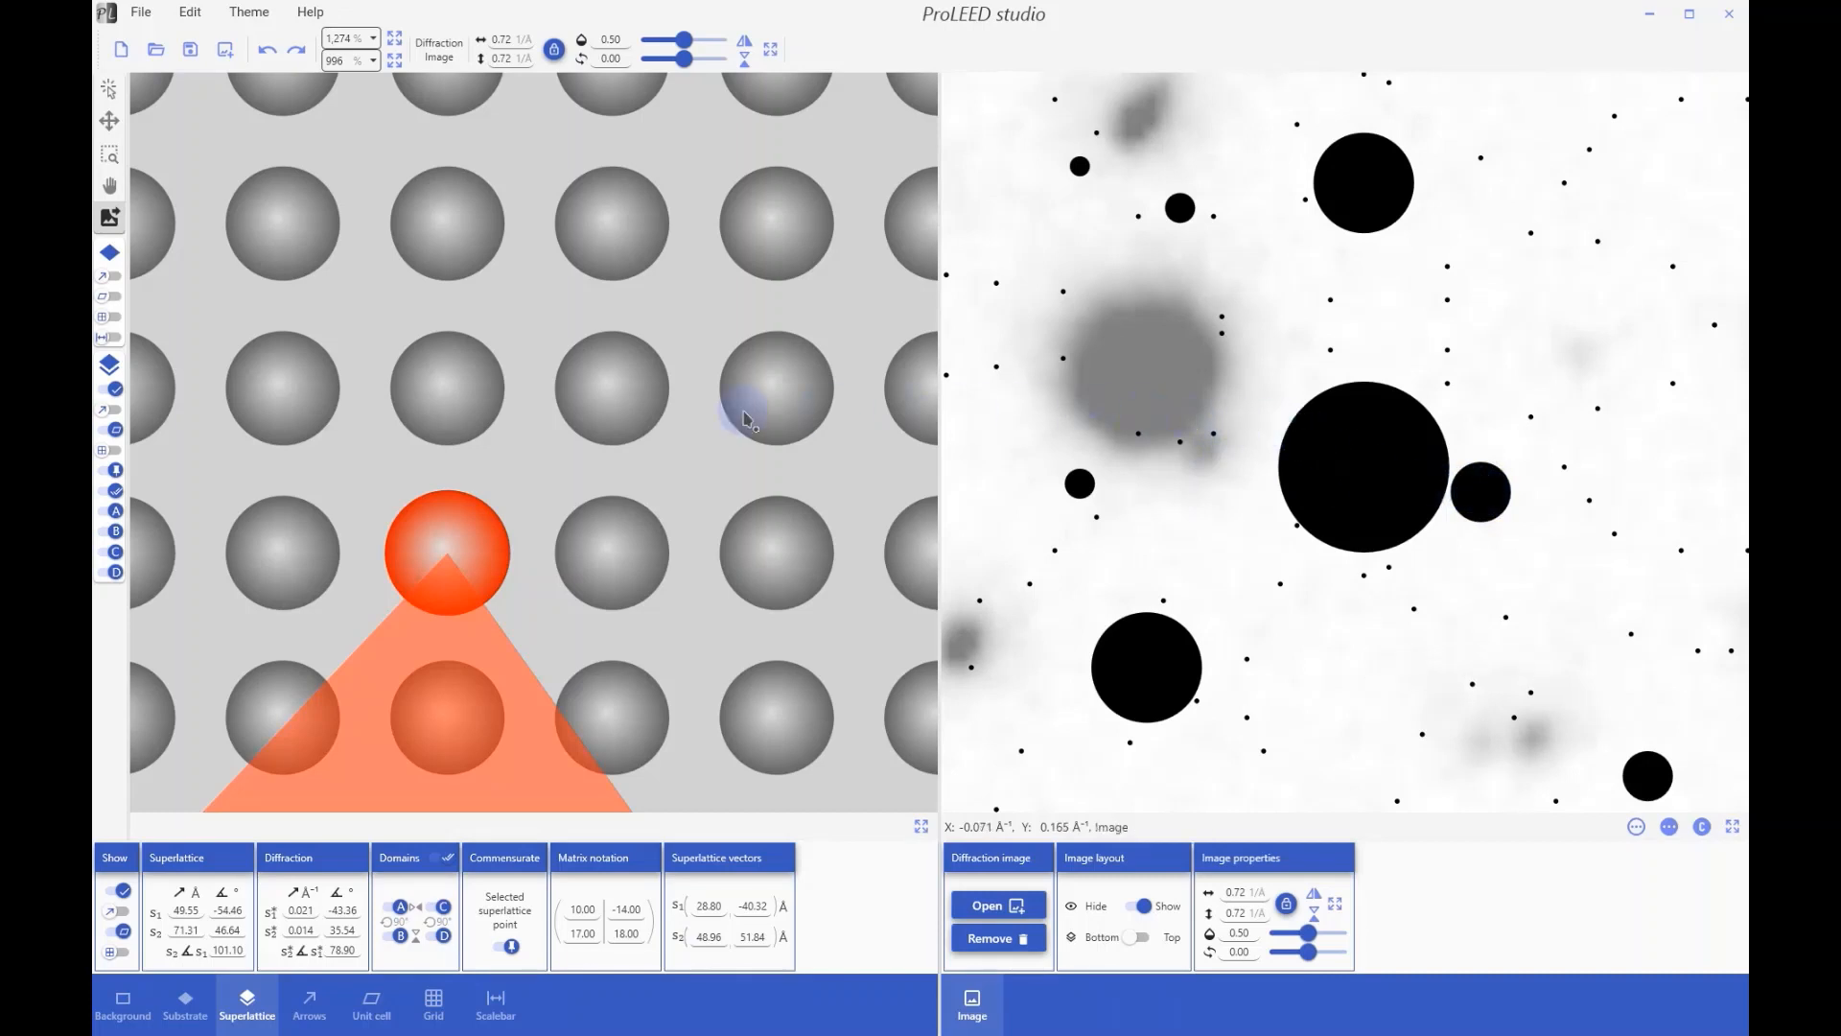
pyautogui.click(108, 120)
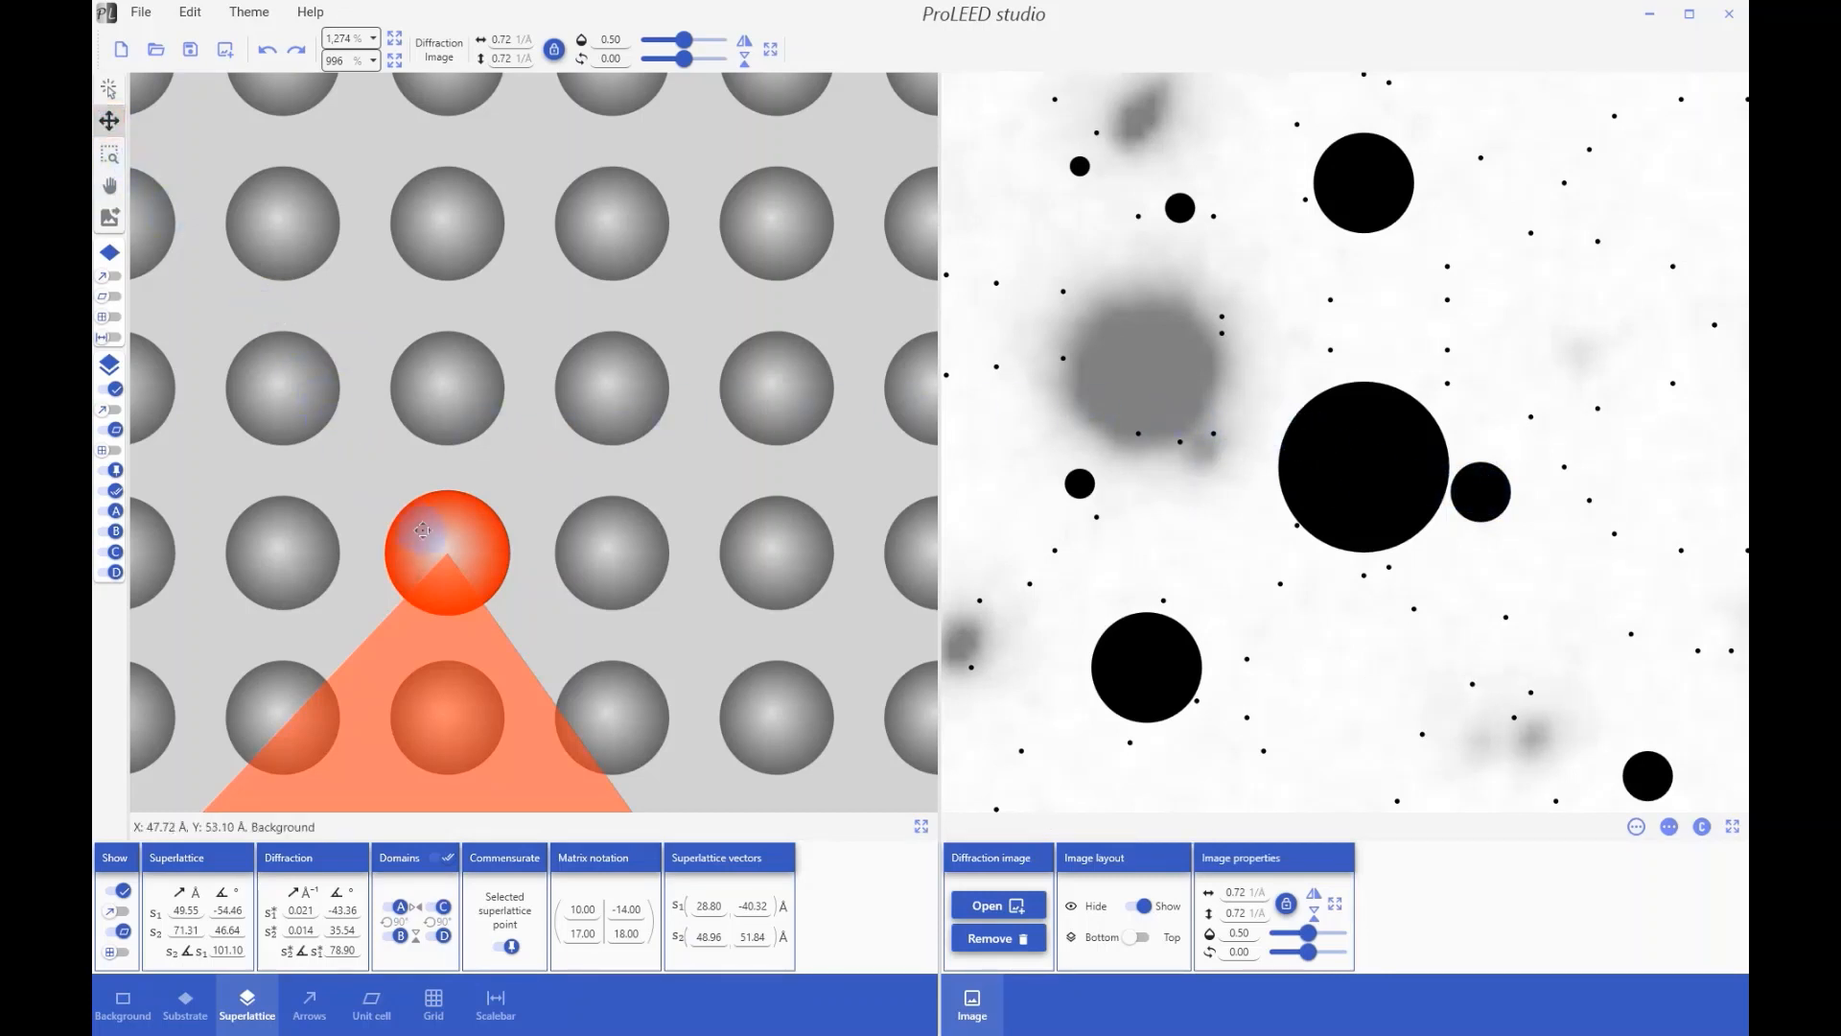
pyautogui.moveTo(442, 541); pyautogui.dragTo(630, 398)
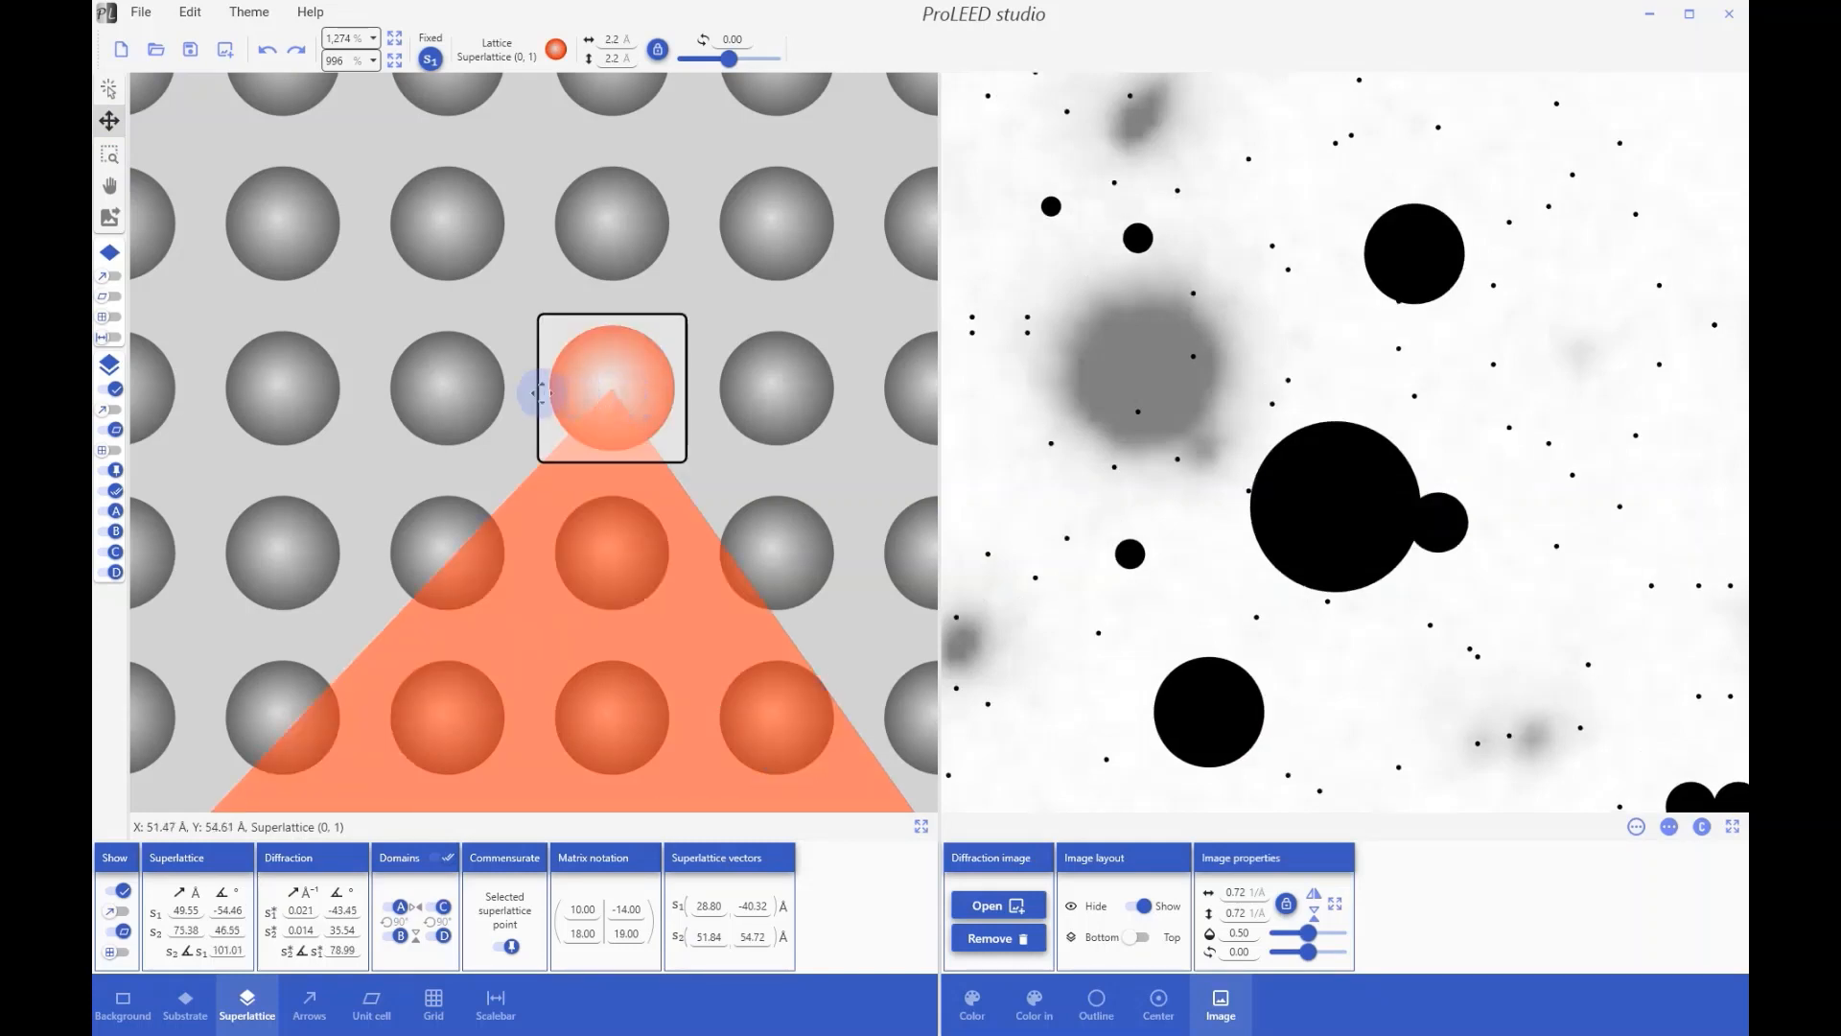
pyautogui.moveTo(463, 387); pyautogui.dragTo(448, 387)
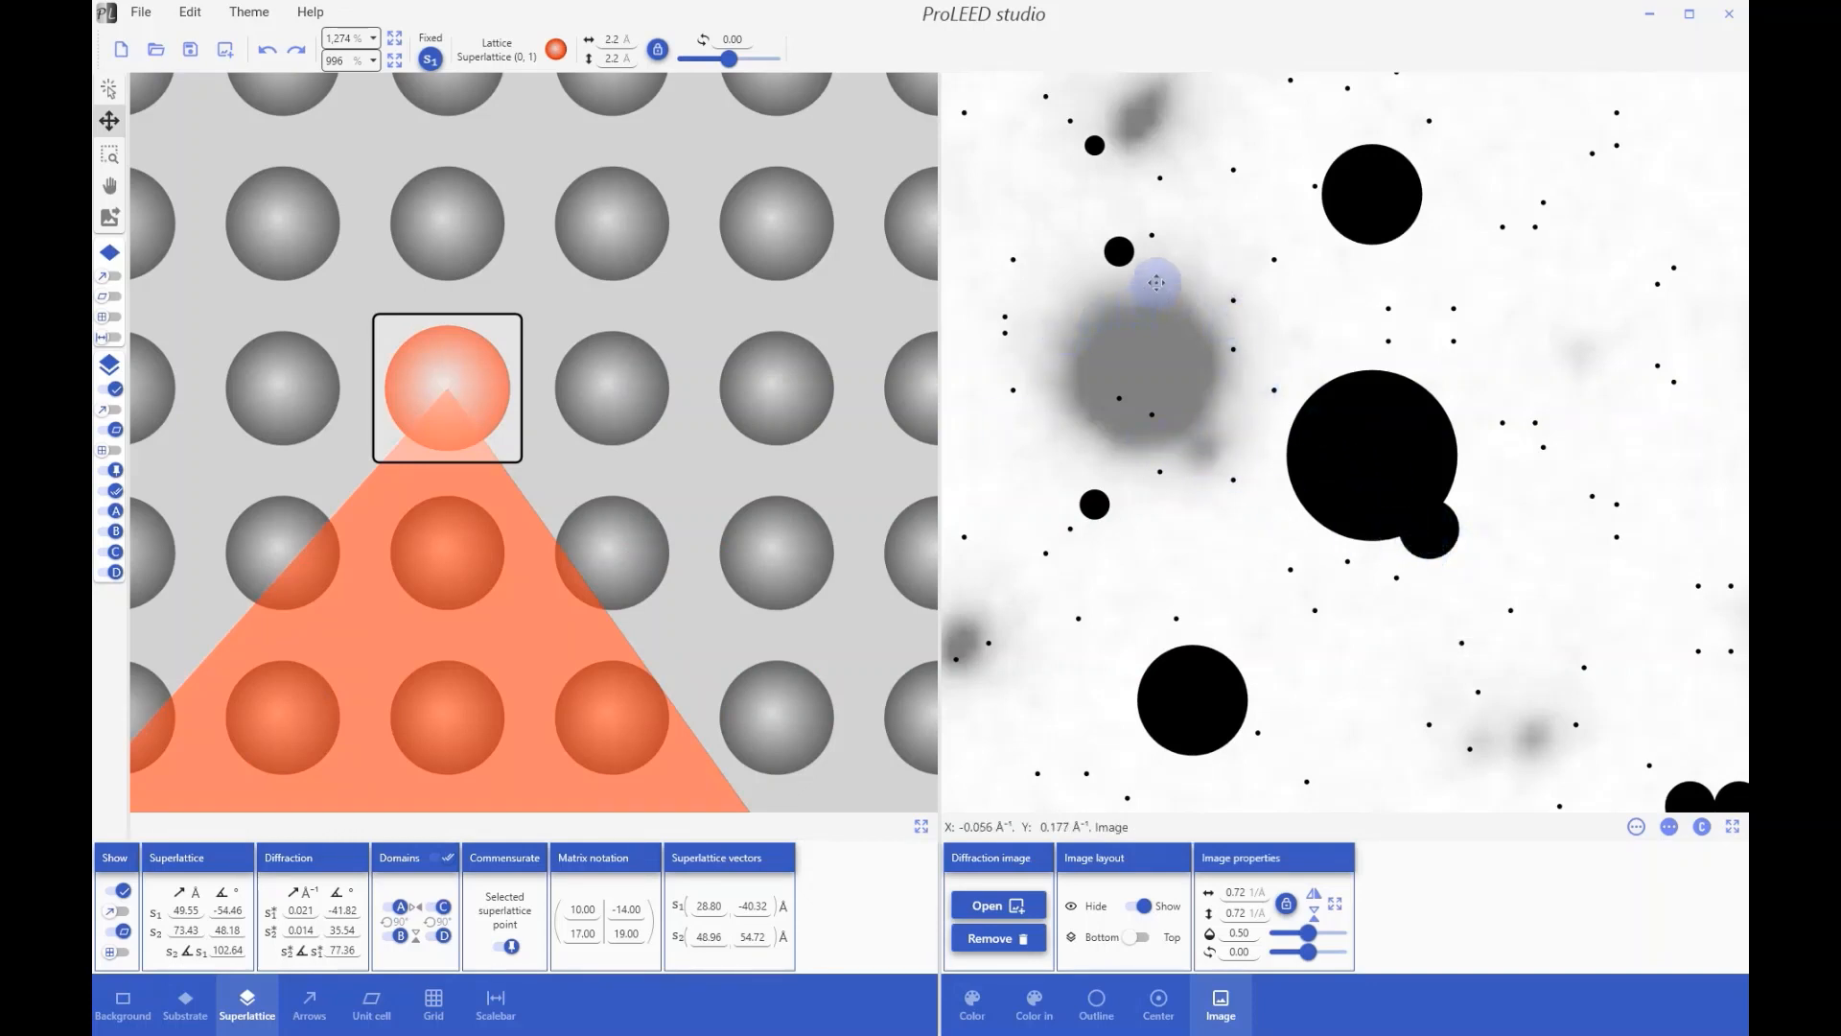
# Step: Move the diffraction image so its large blurred spot lies over the largest magnified model spot, and restore the full pattern view
pyautogui.click(110, 217)
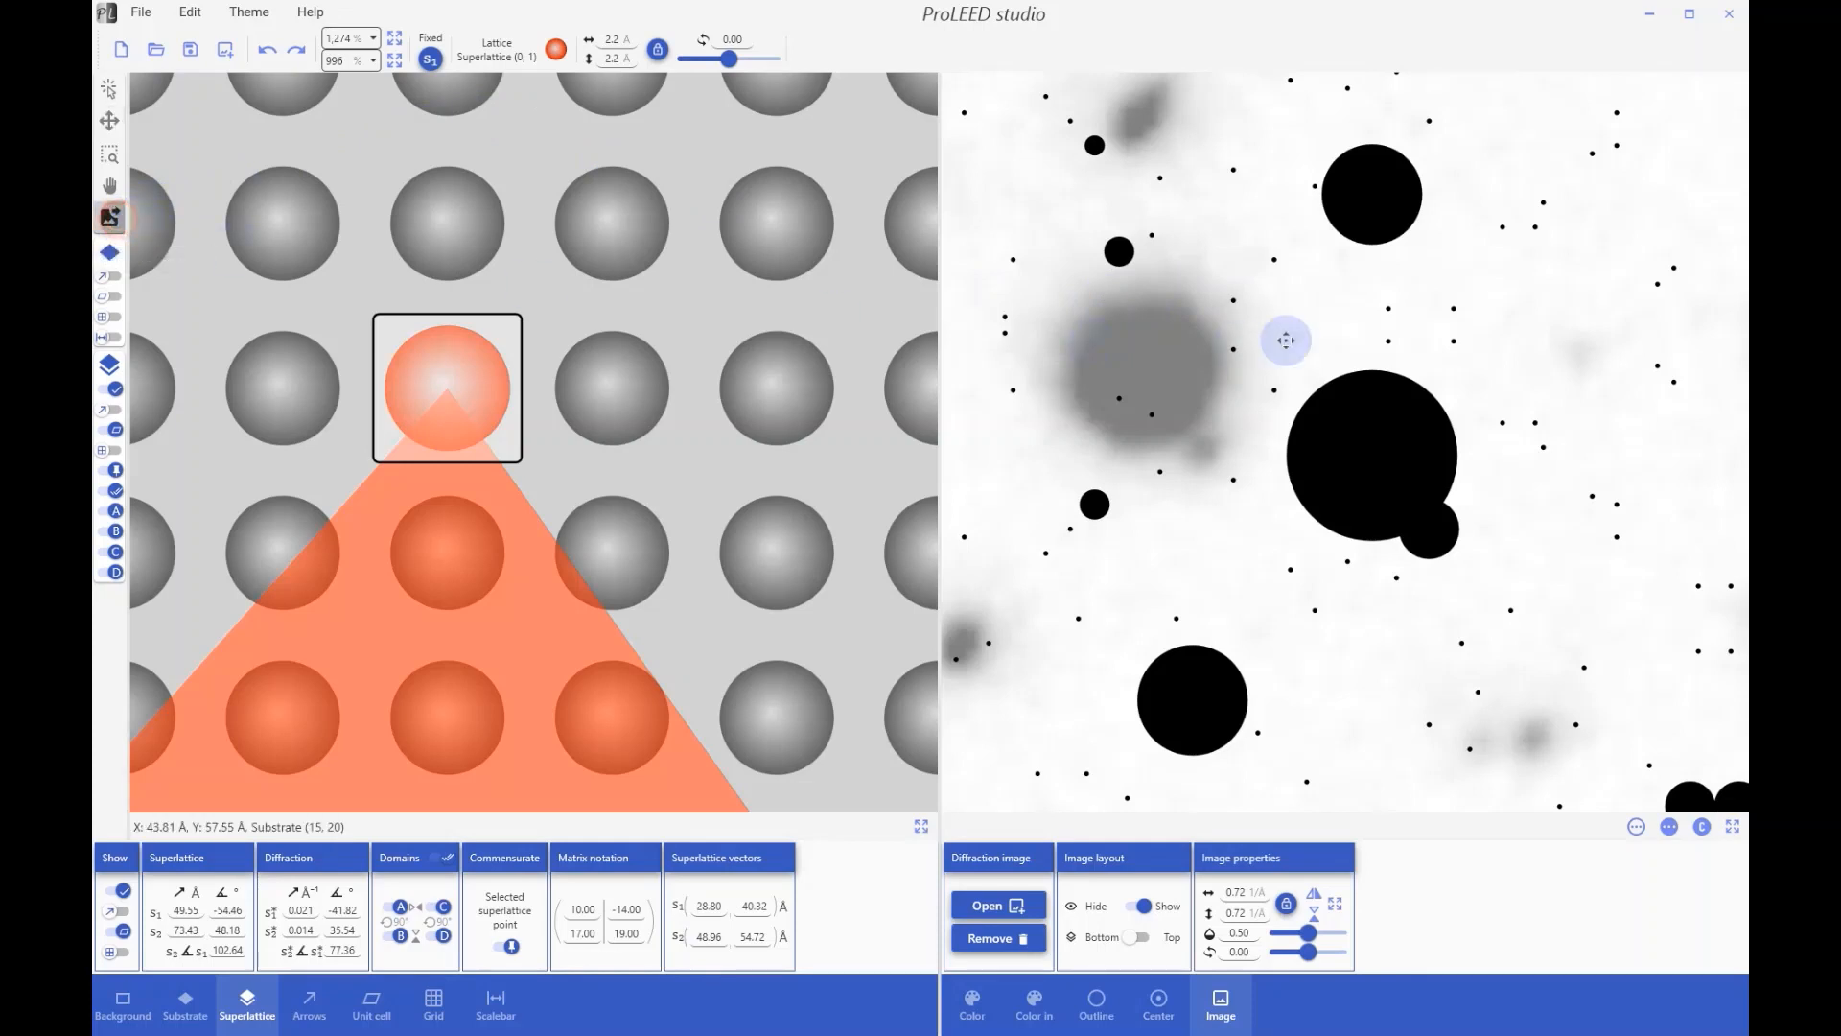
pyautogui.moveTo(1241, 234); pyautogui.dragTo(1431, 319)
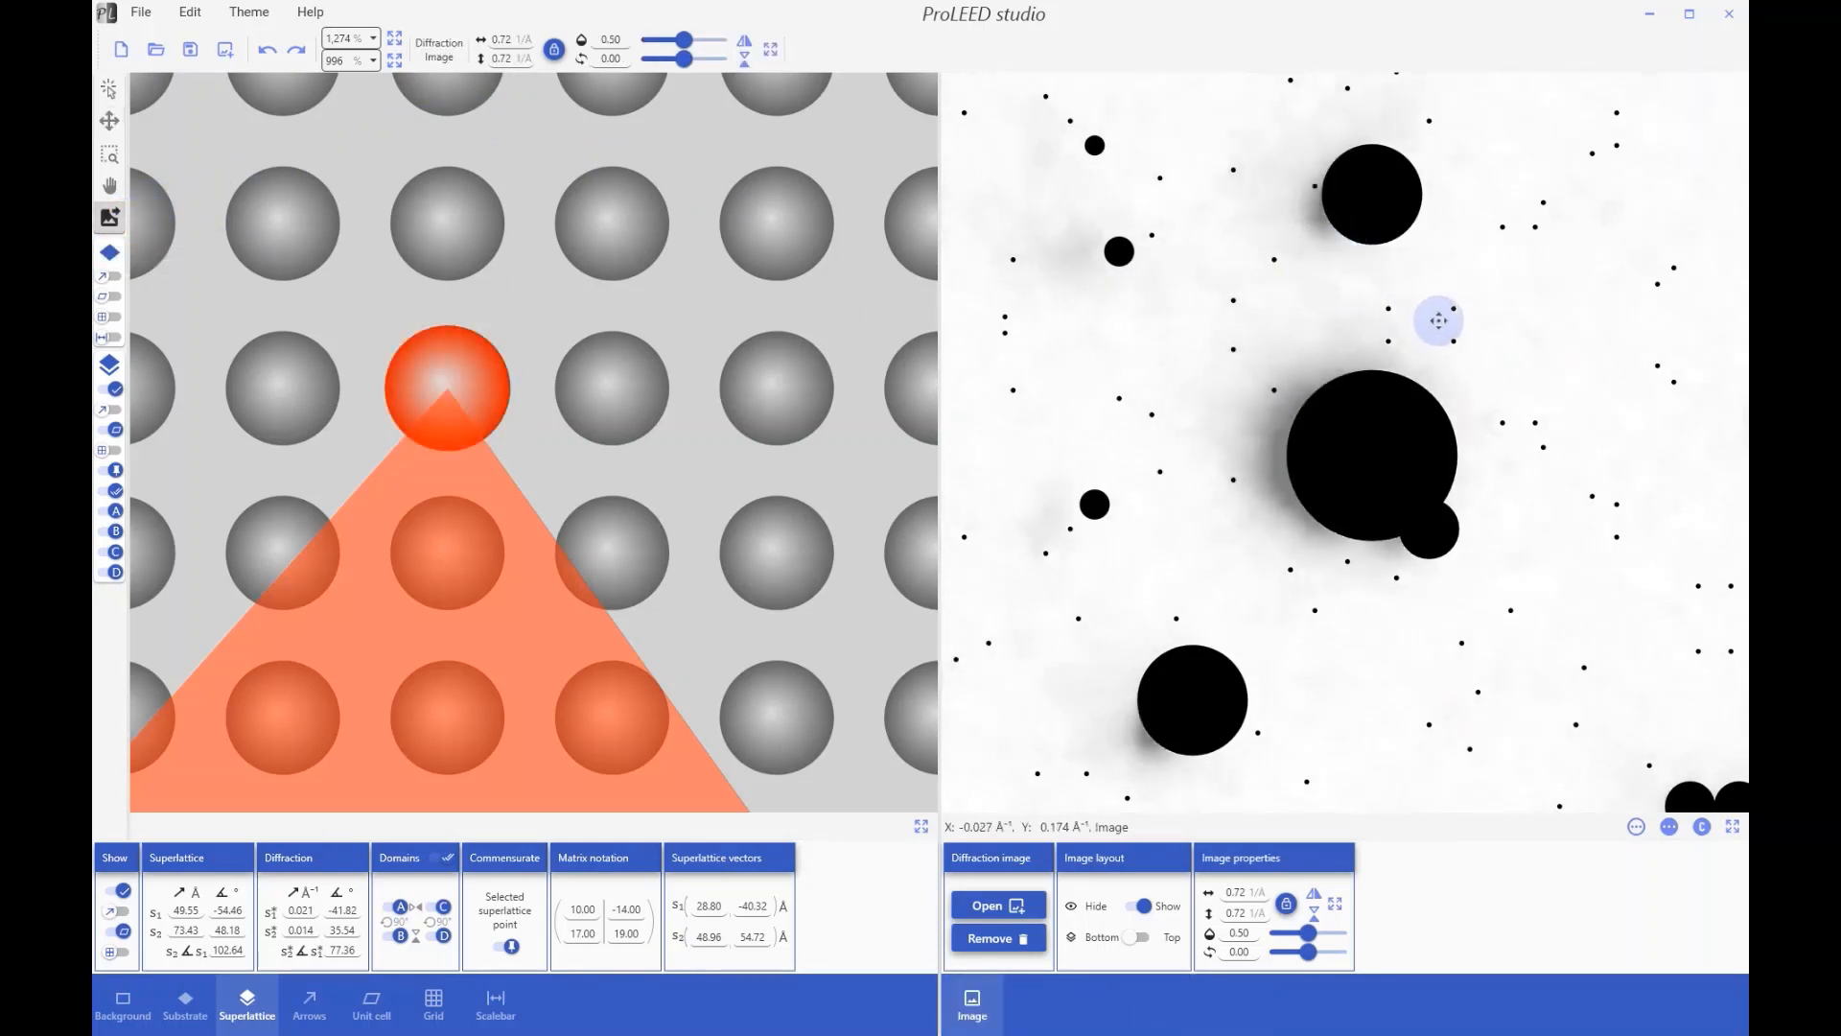
pyautogui.doubleClick(1540, 550)
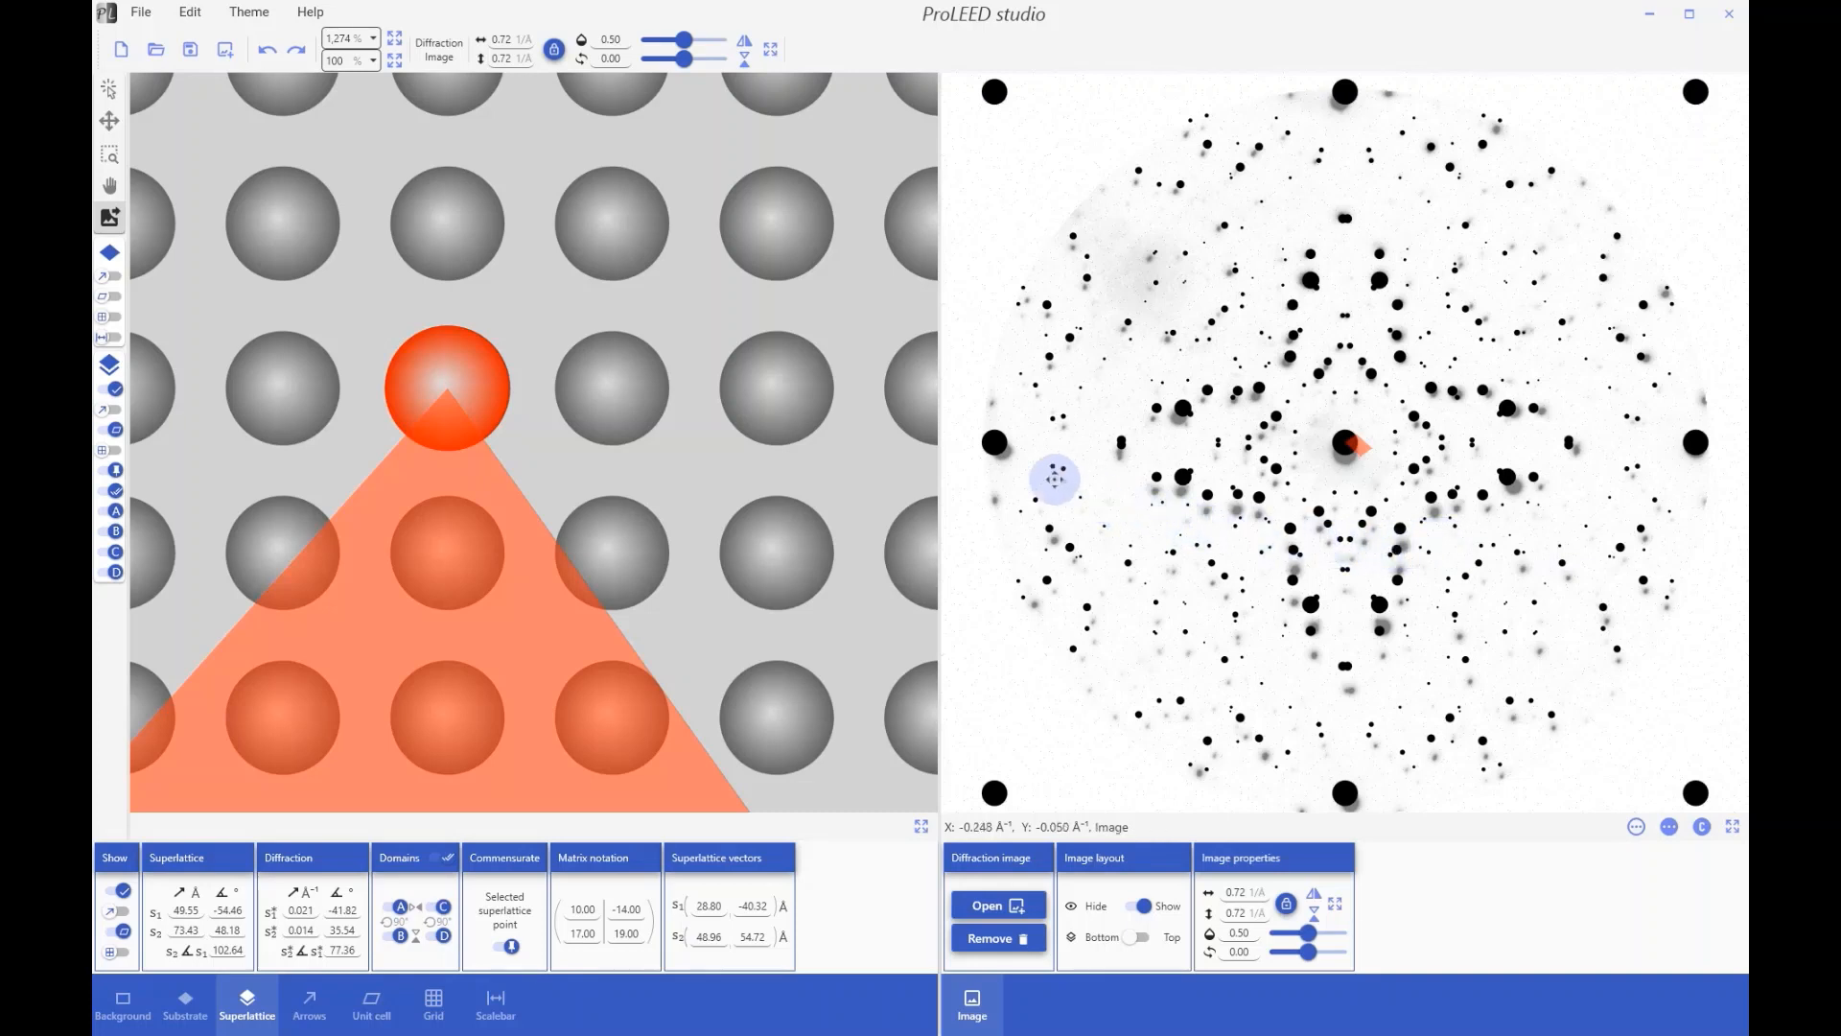
# Step: Magnify the spots near the left edge of the diffraction pattern and nudge the image slightly up and to the right
pyautogui.click(109, 154)
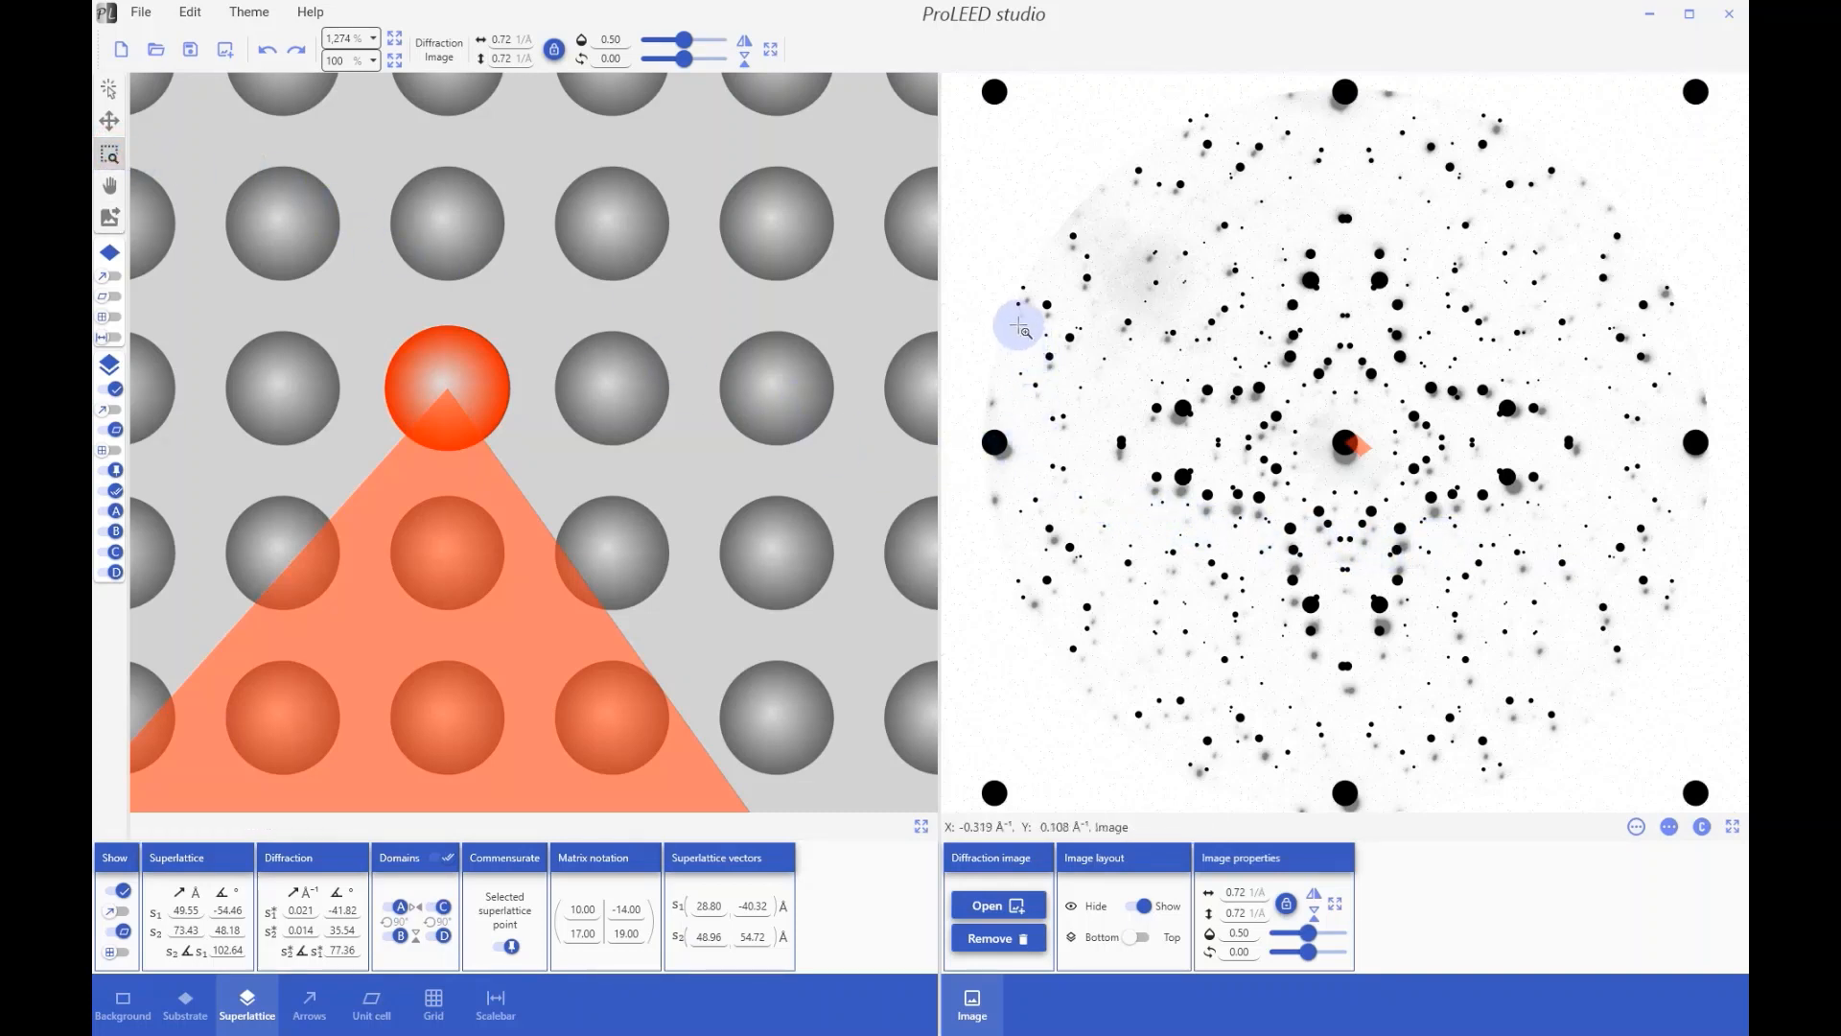
pyautogui.moveTo(998, 301); pyautogui.dragTo(1098, 412)
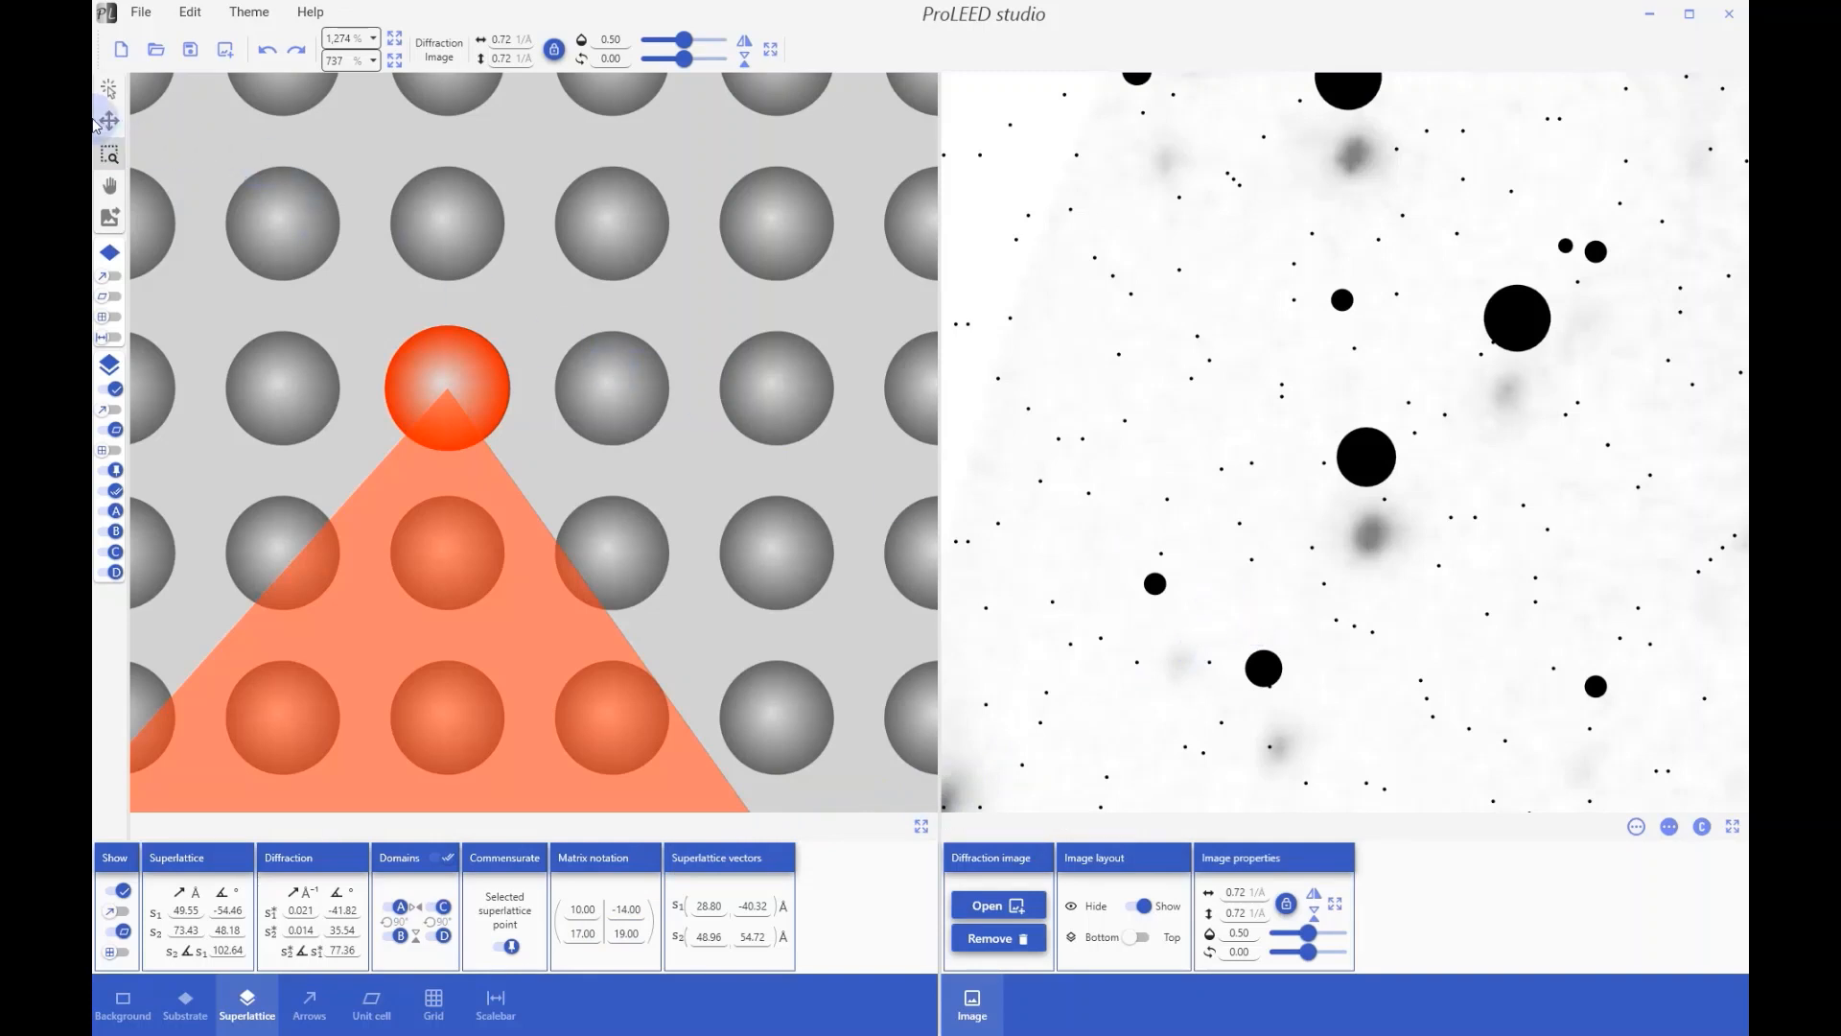
pyautogui.click(111, 120)
pyautogui.click(107, 222)
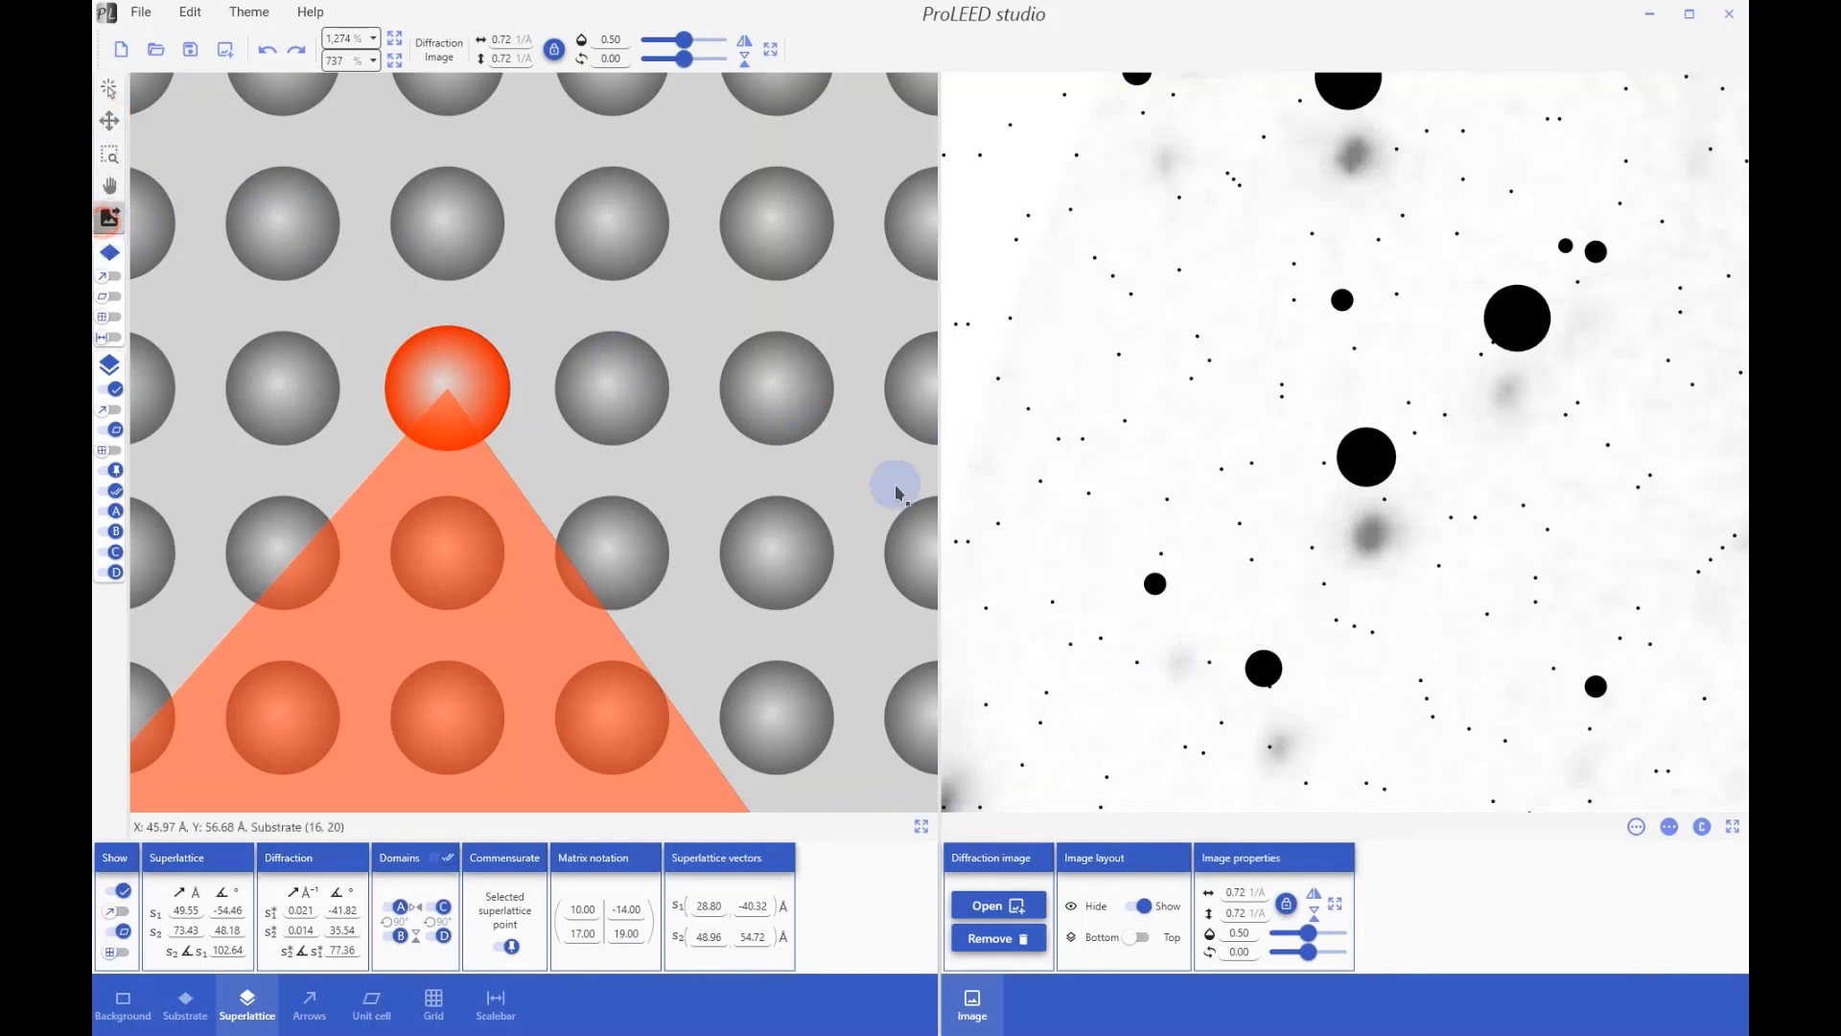
pyautogui.moveTo(1469, 480); pyautogui.dragTo(1522, 379)
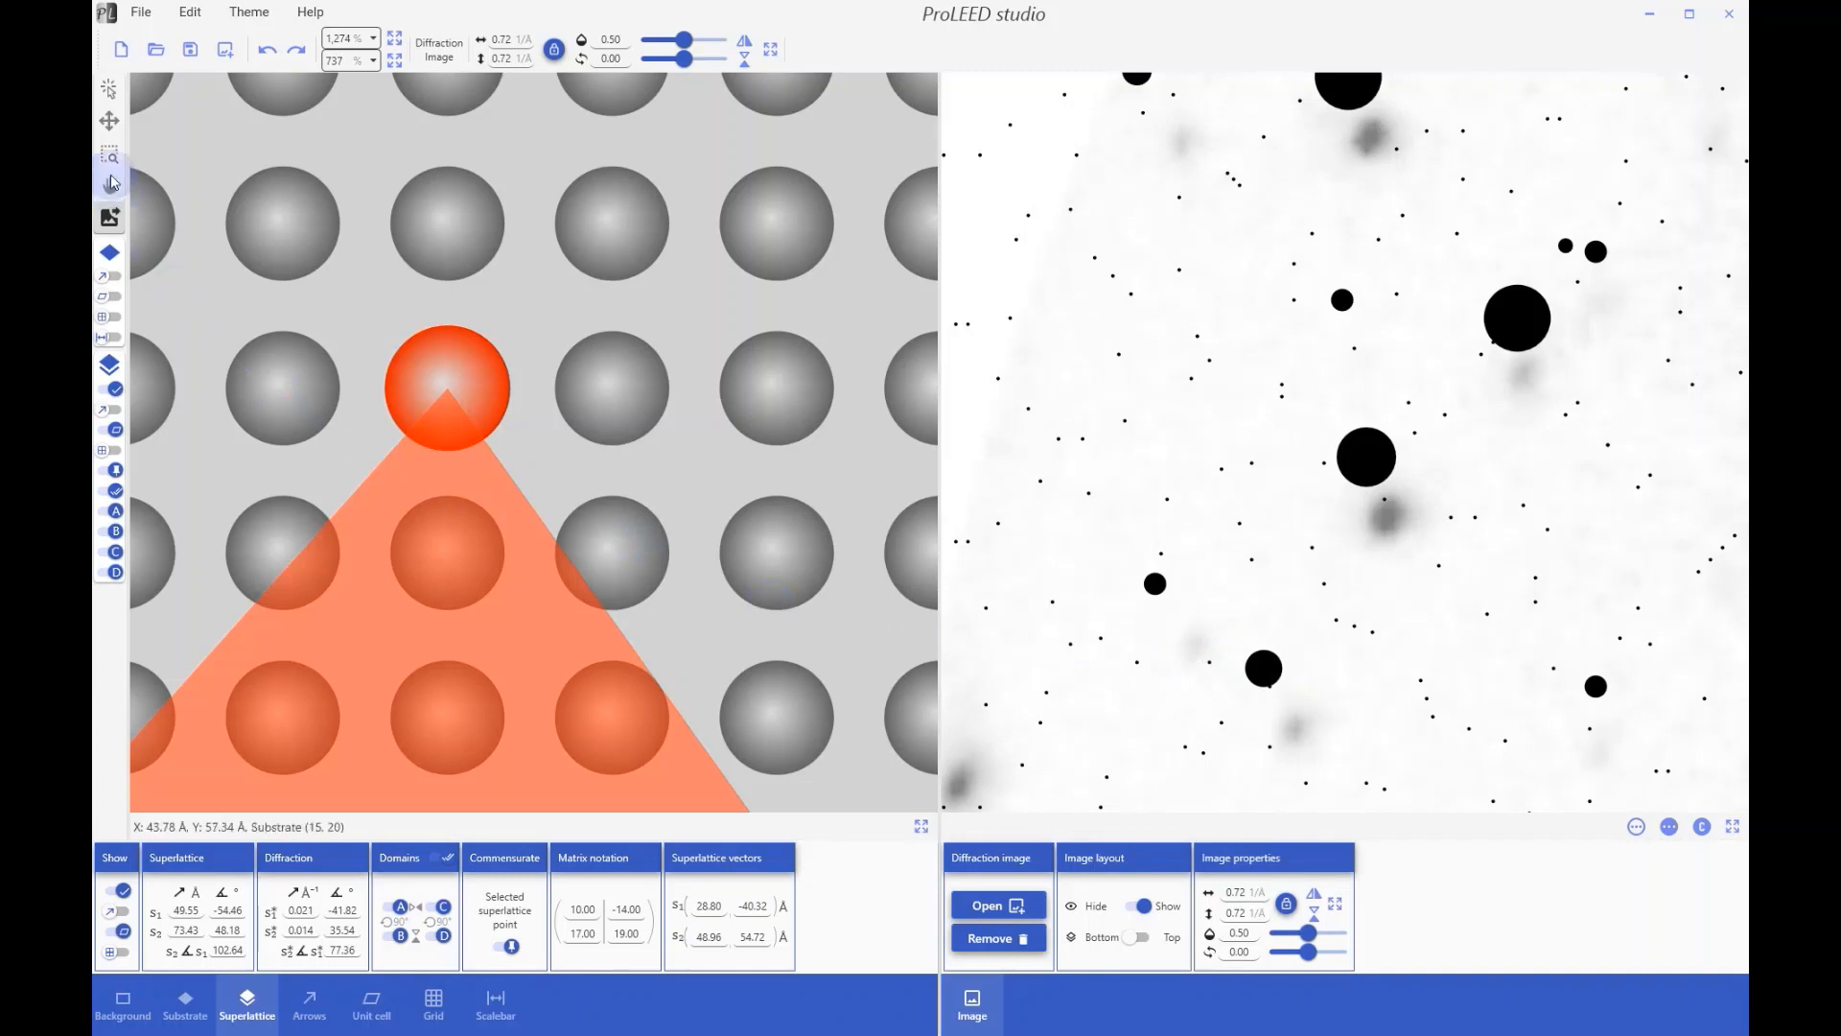
# Step: Try the superlattice corner atom at matrix rows 17, 18 and 18, 18, and return it to 17, 19
pyautogui.click(109, 120)
pyautogui.click(446, 379)
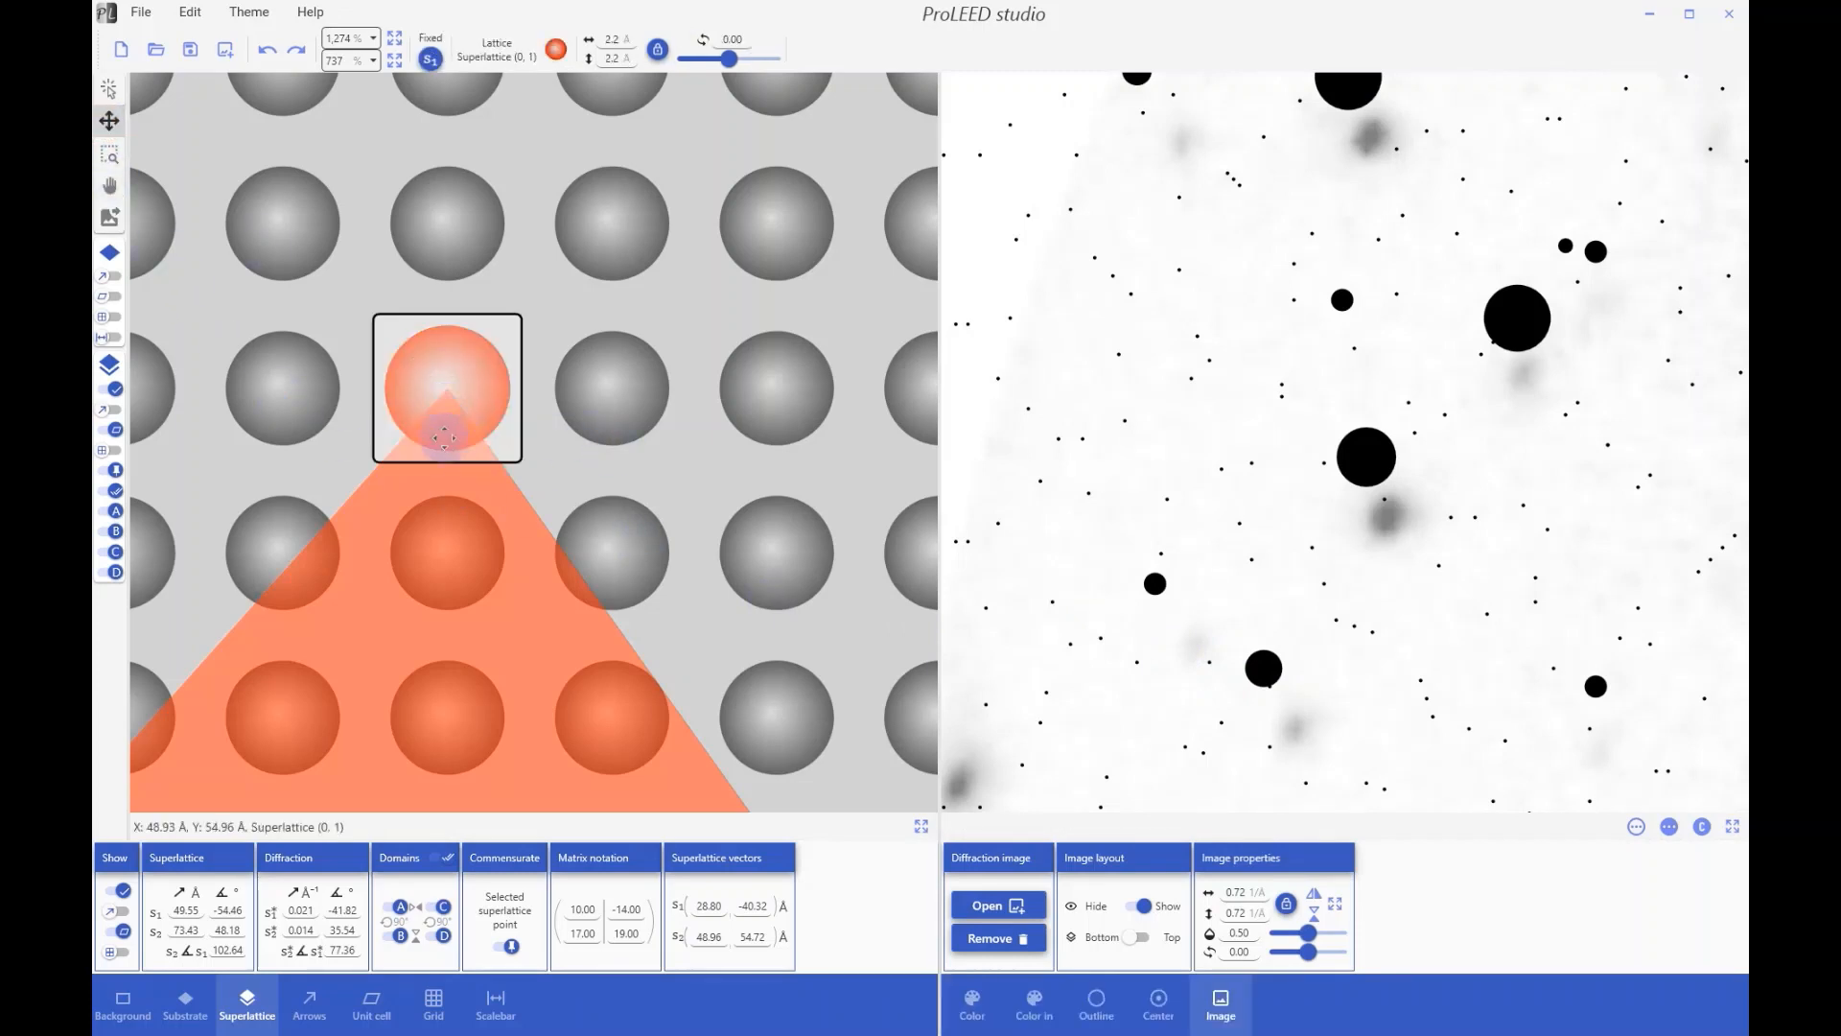
pyautogui.moveTo(426, 534); pyautogui.dragTo(425, 547)
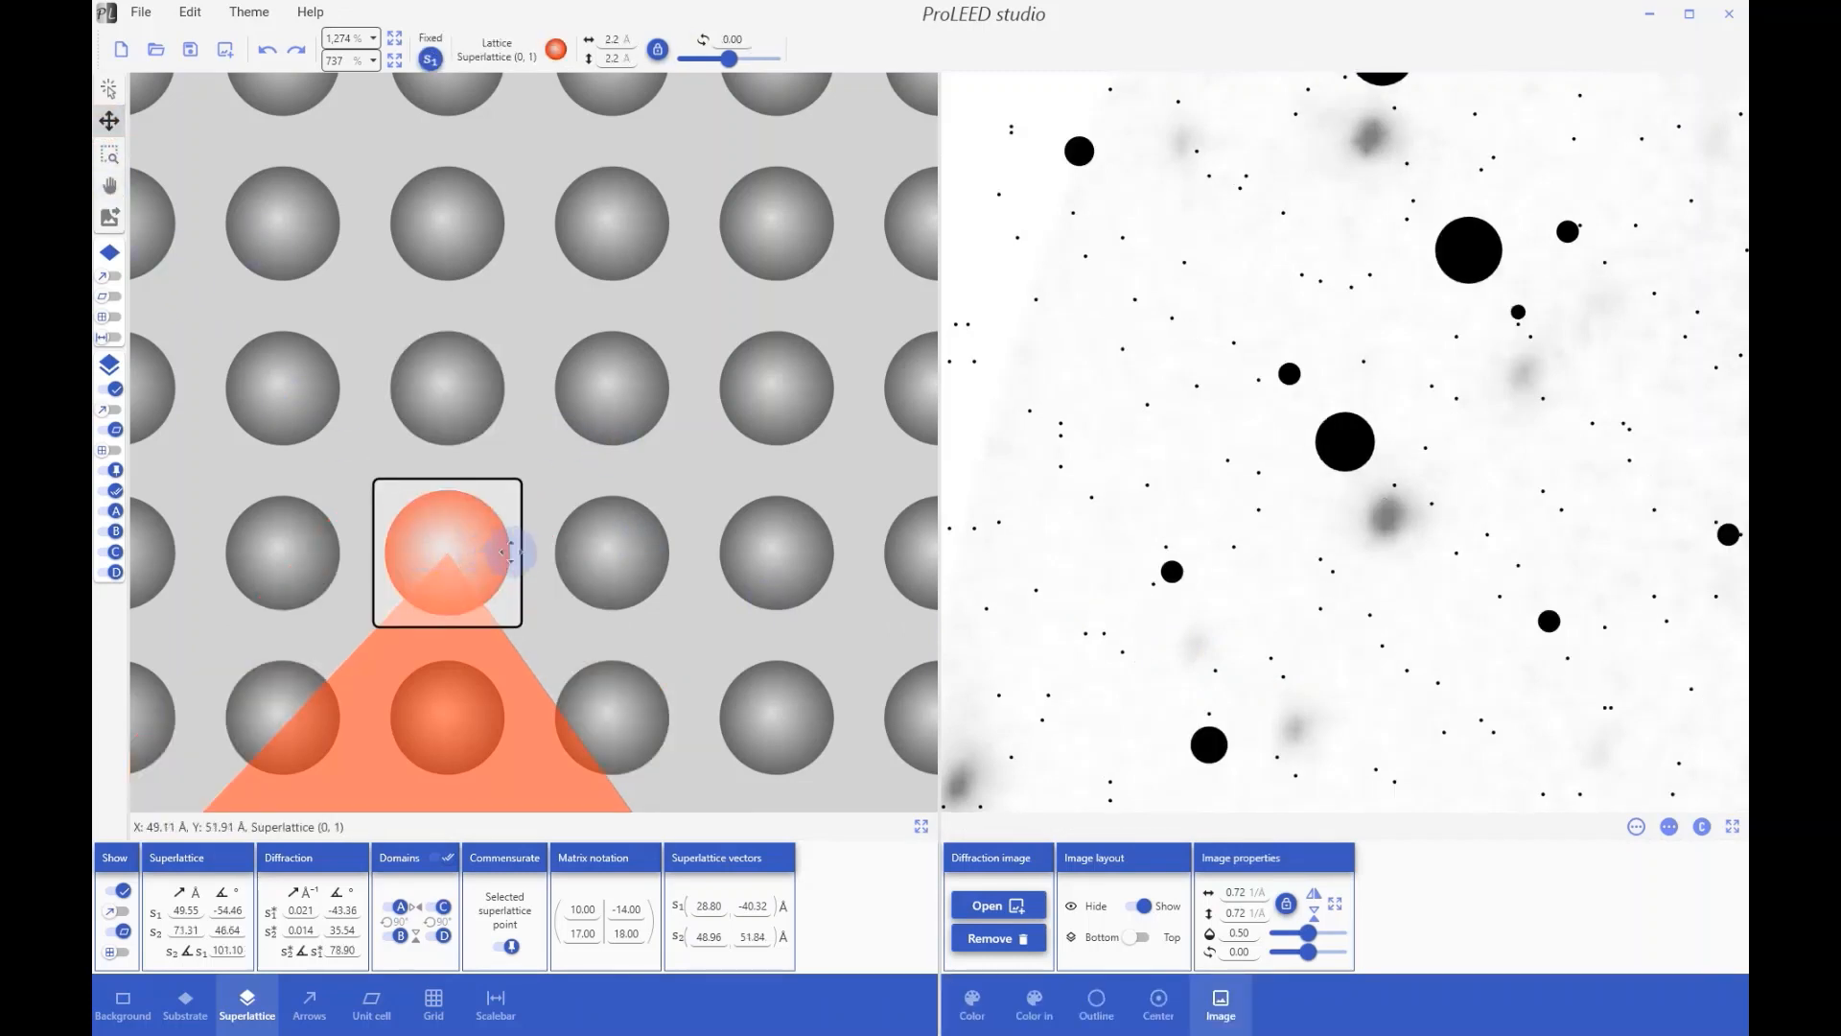
pyautogui.moveTo(599, 559); pyautogui.dragTo(625, 561)
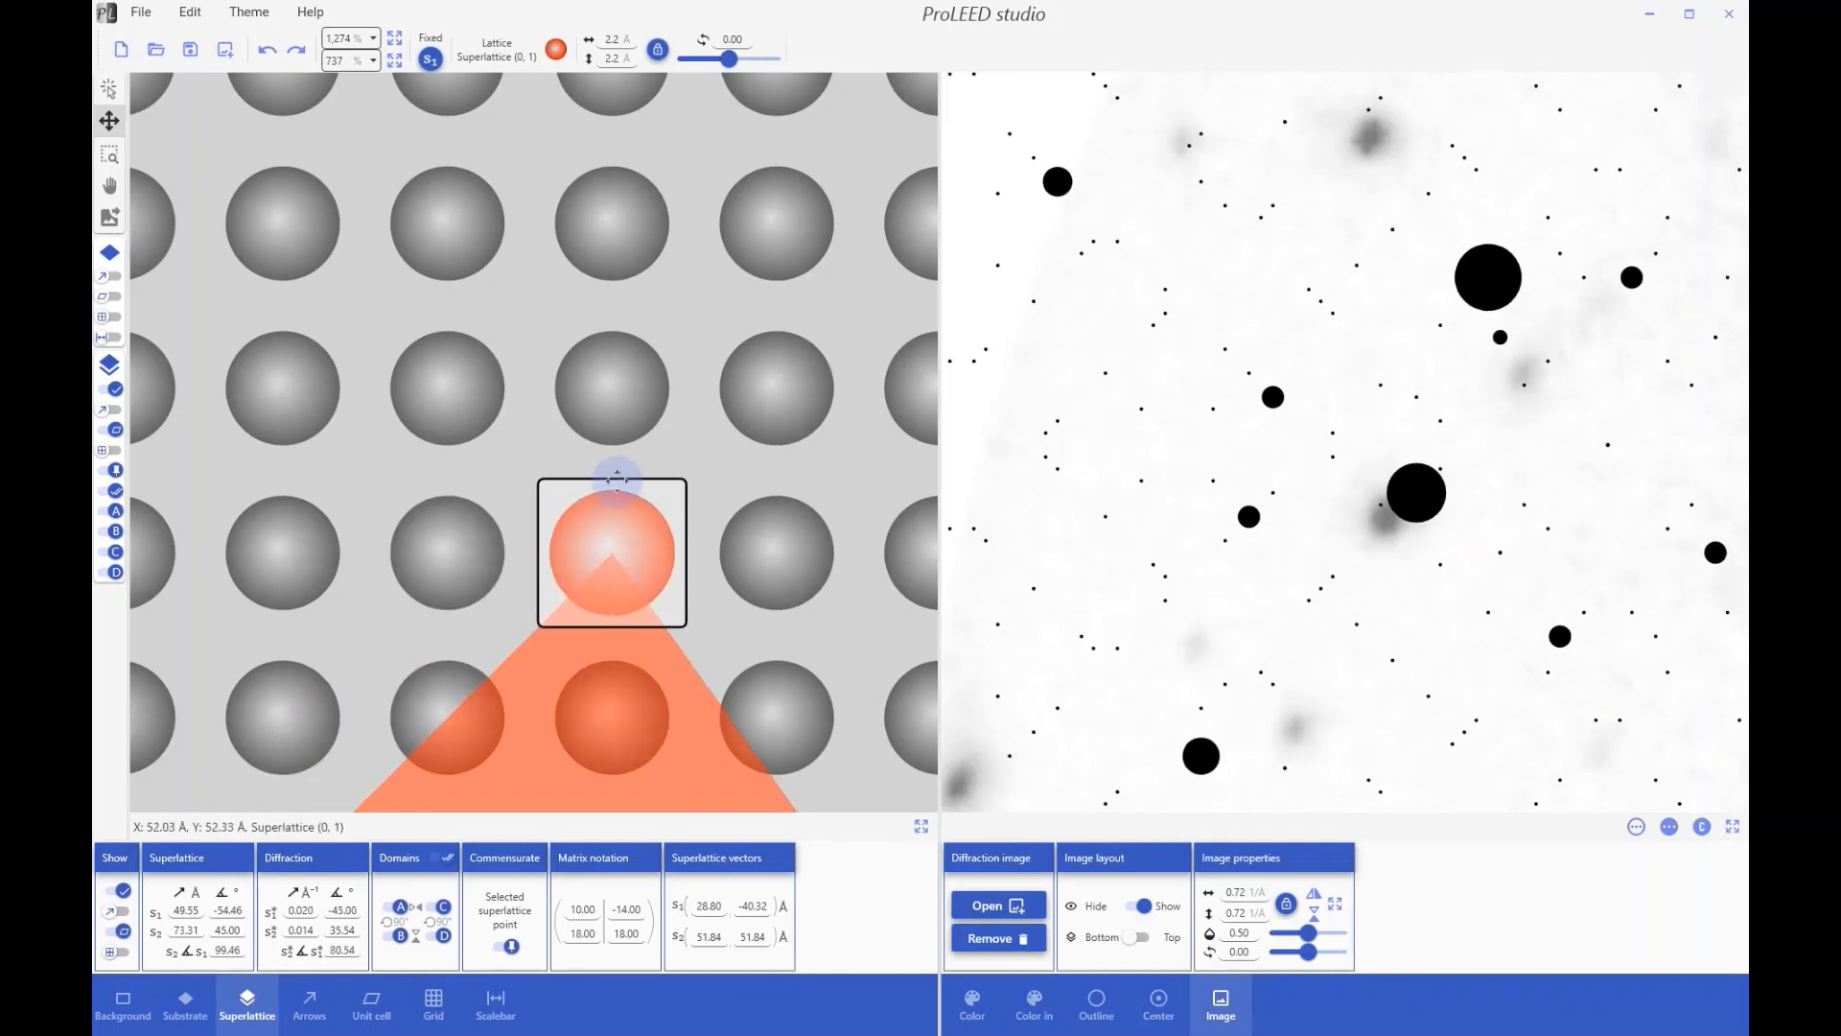
pyautogui.moveTo(605, 390); pyautogui.dragTo(450, 376)
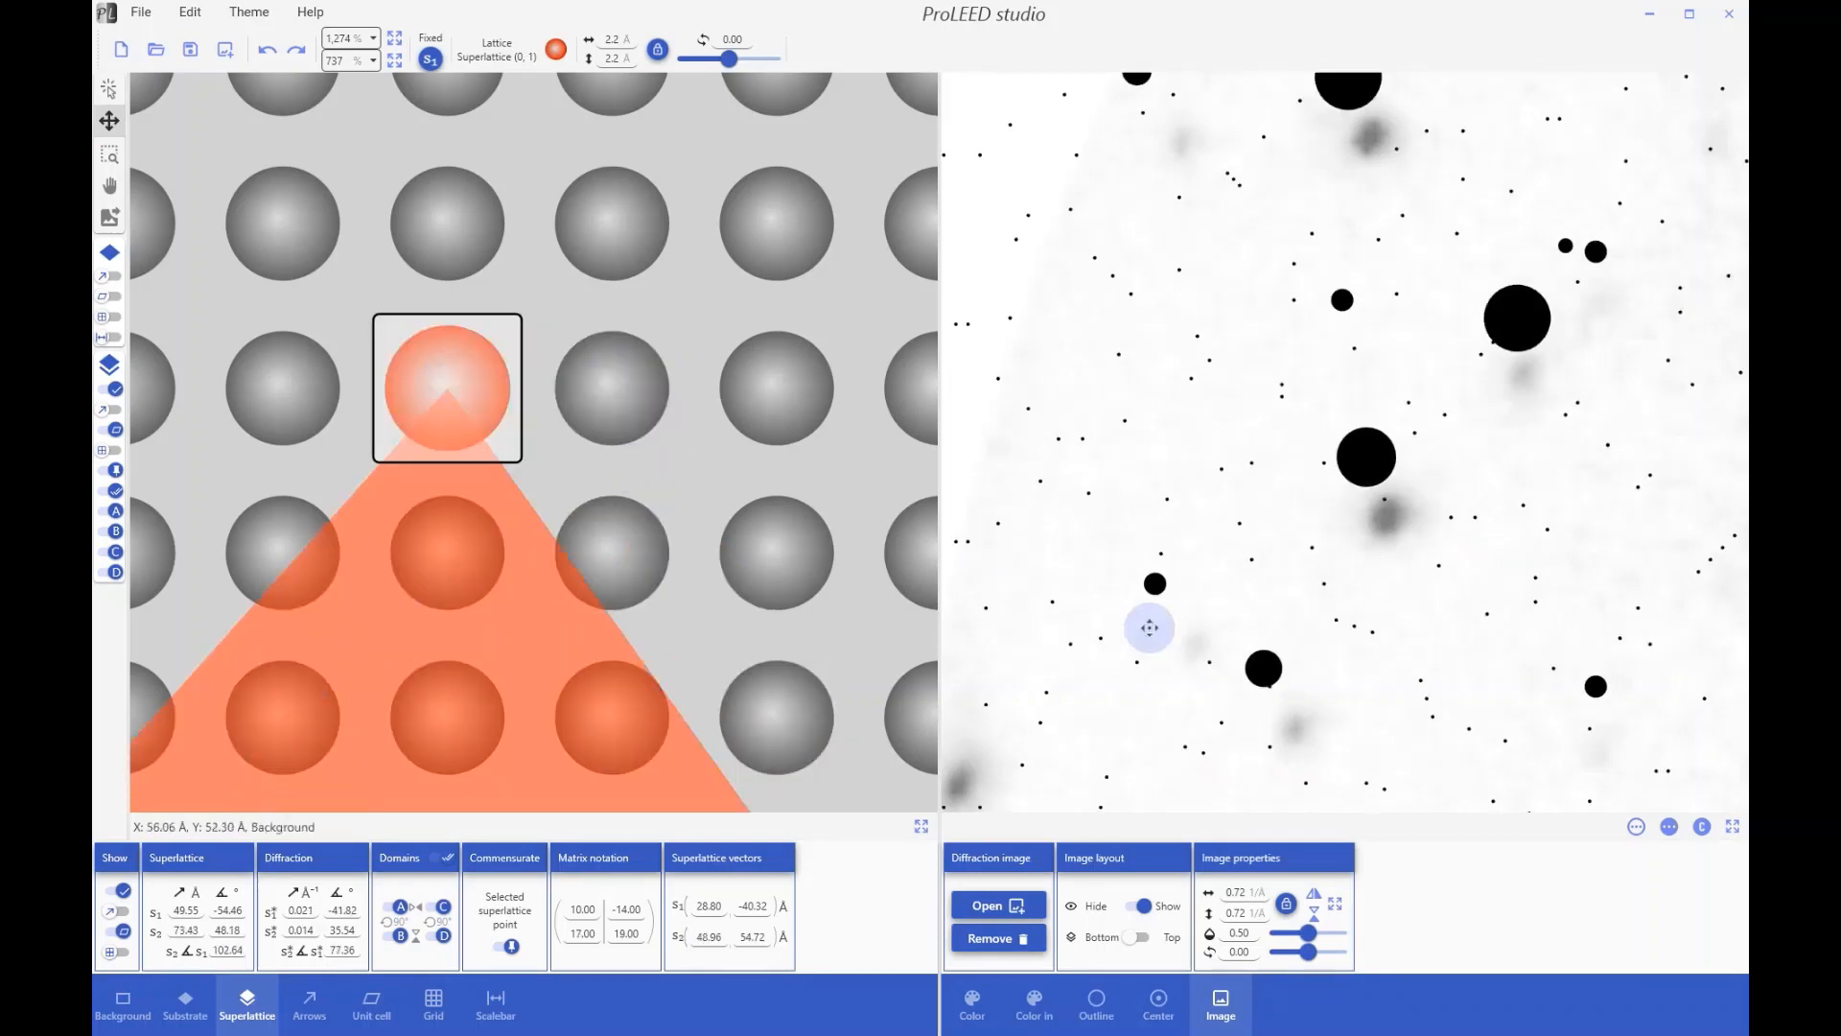
# Step: In the full diffraction pattern view, shift the image slightly up and to the left to compare it with the model spots
pyautogui.click(1262, 536)
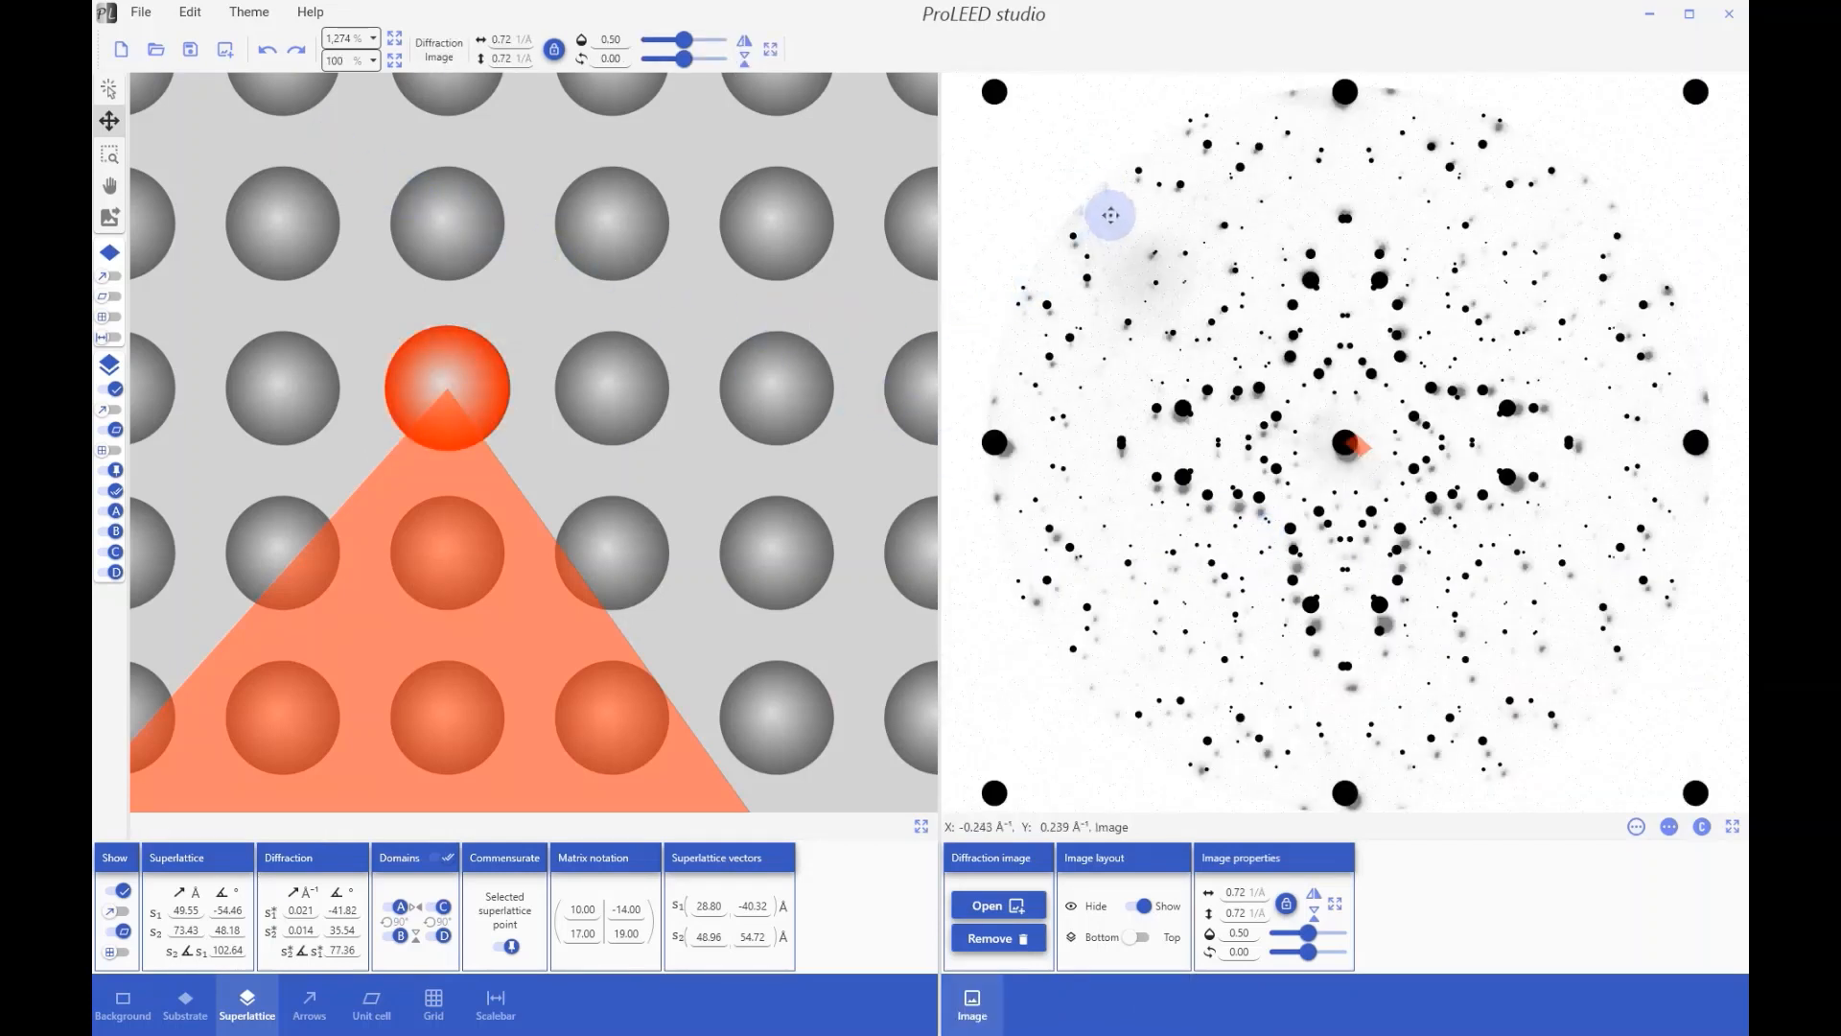
pyautogui.click(110, 217)
pyautogui.click(1262, 123)
pyautogui.moveTo(1274, 123); pyautogui.dragTo(1267, 116)
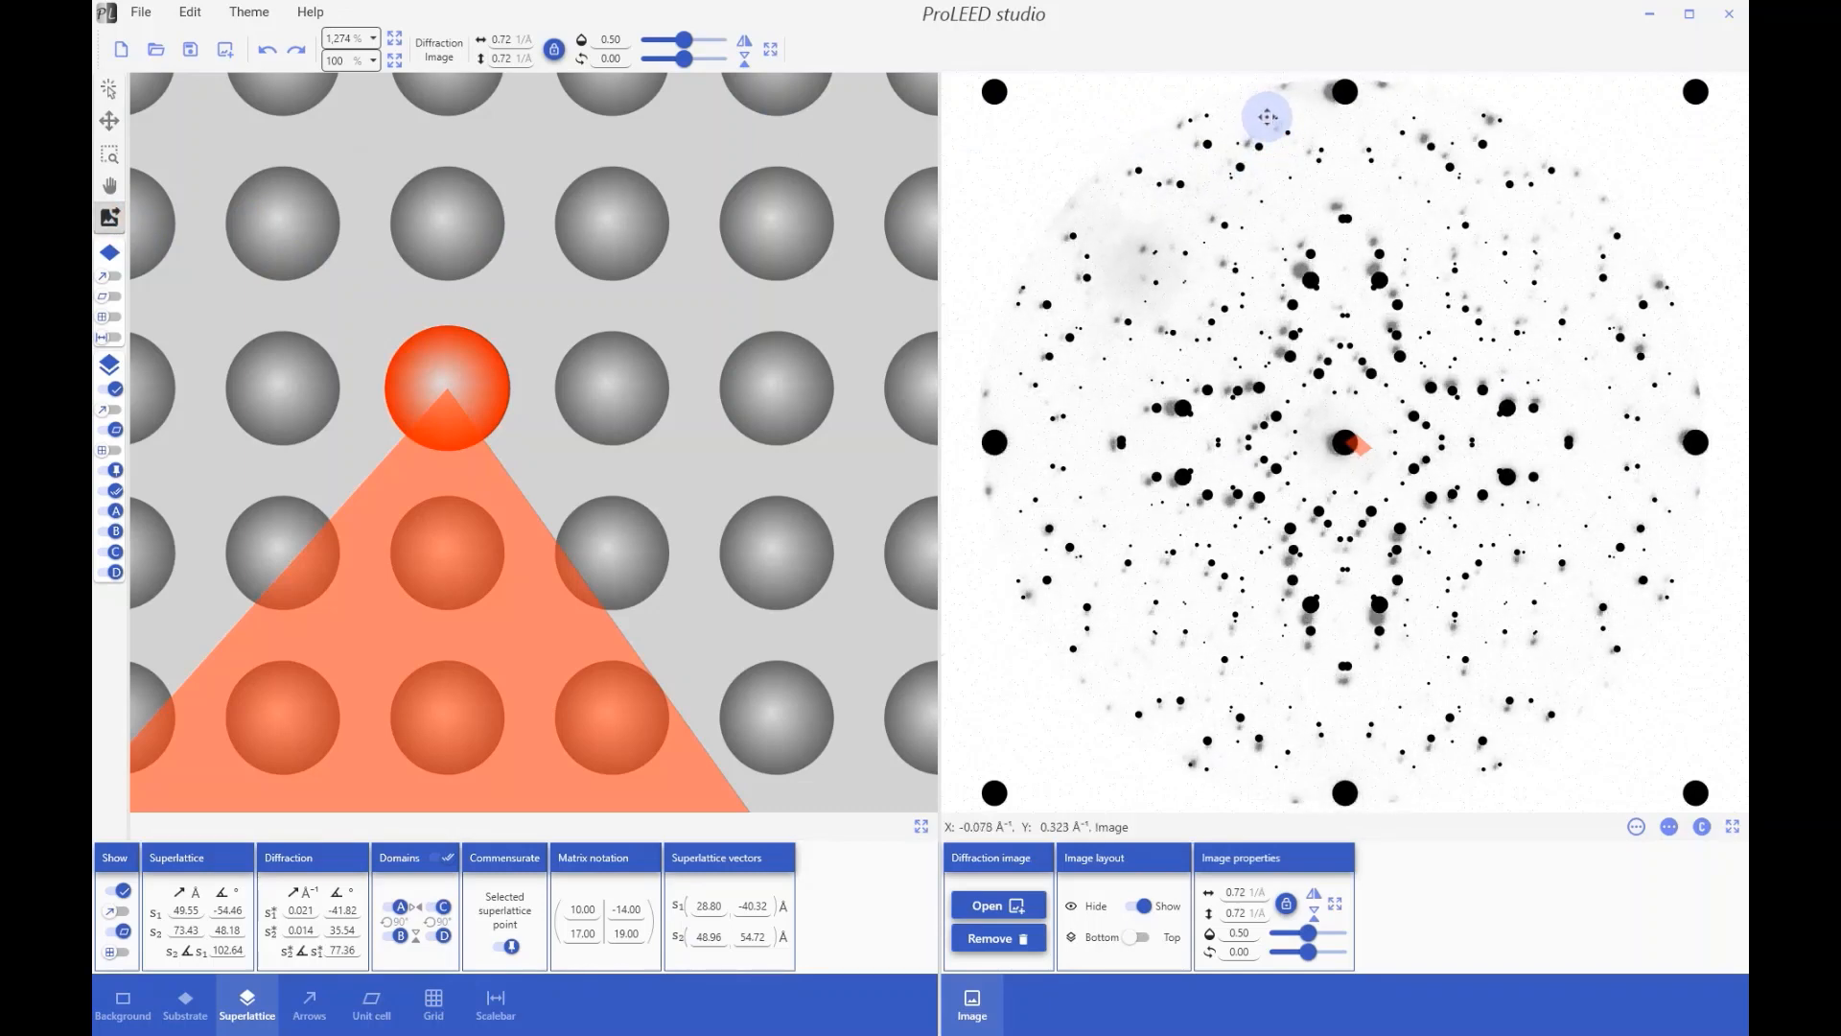
# Step: Restore the full lattice view, remove the diffraction image and hide the superlattice unit cell
pyautogui.doubleClick(765, 529)
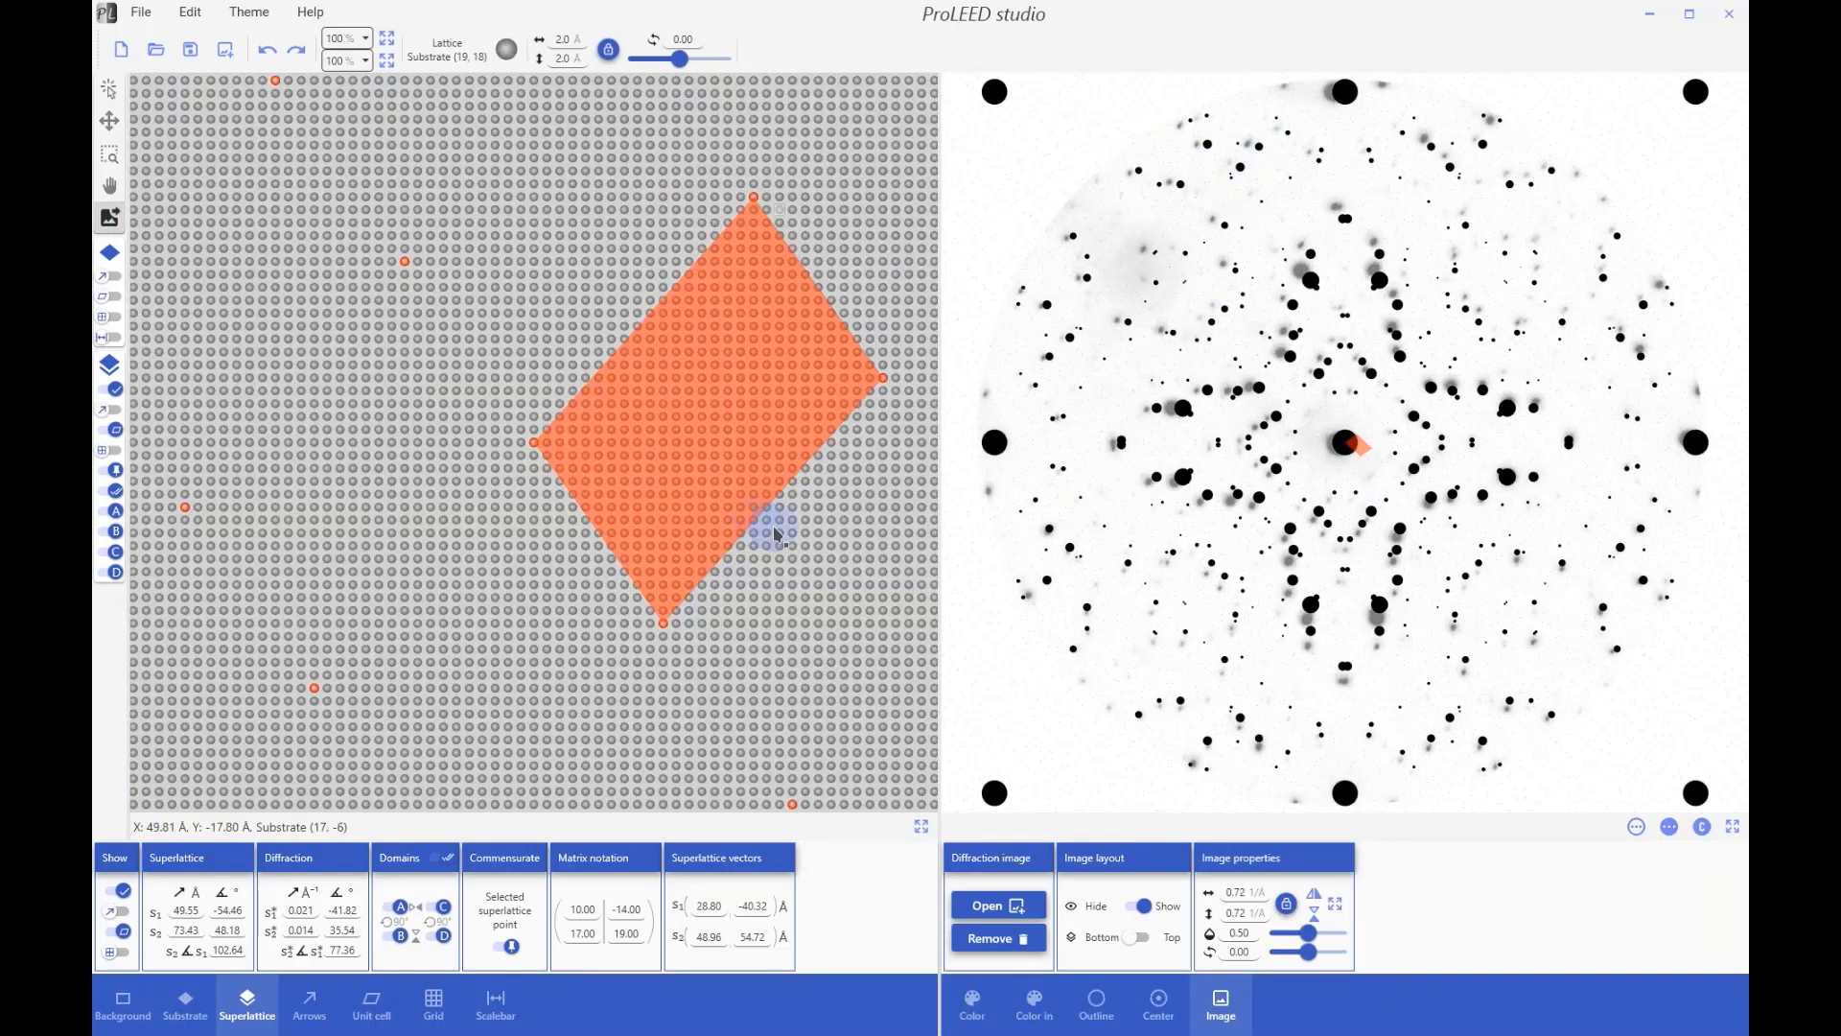
pyautogui.click(1010, 940)
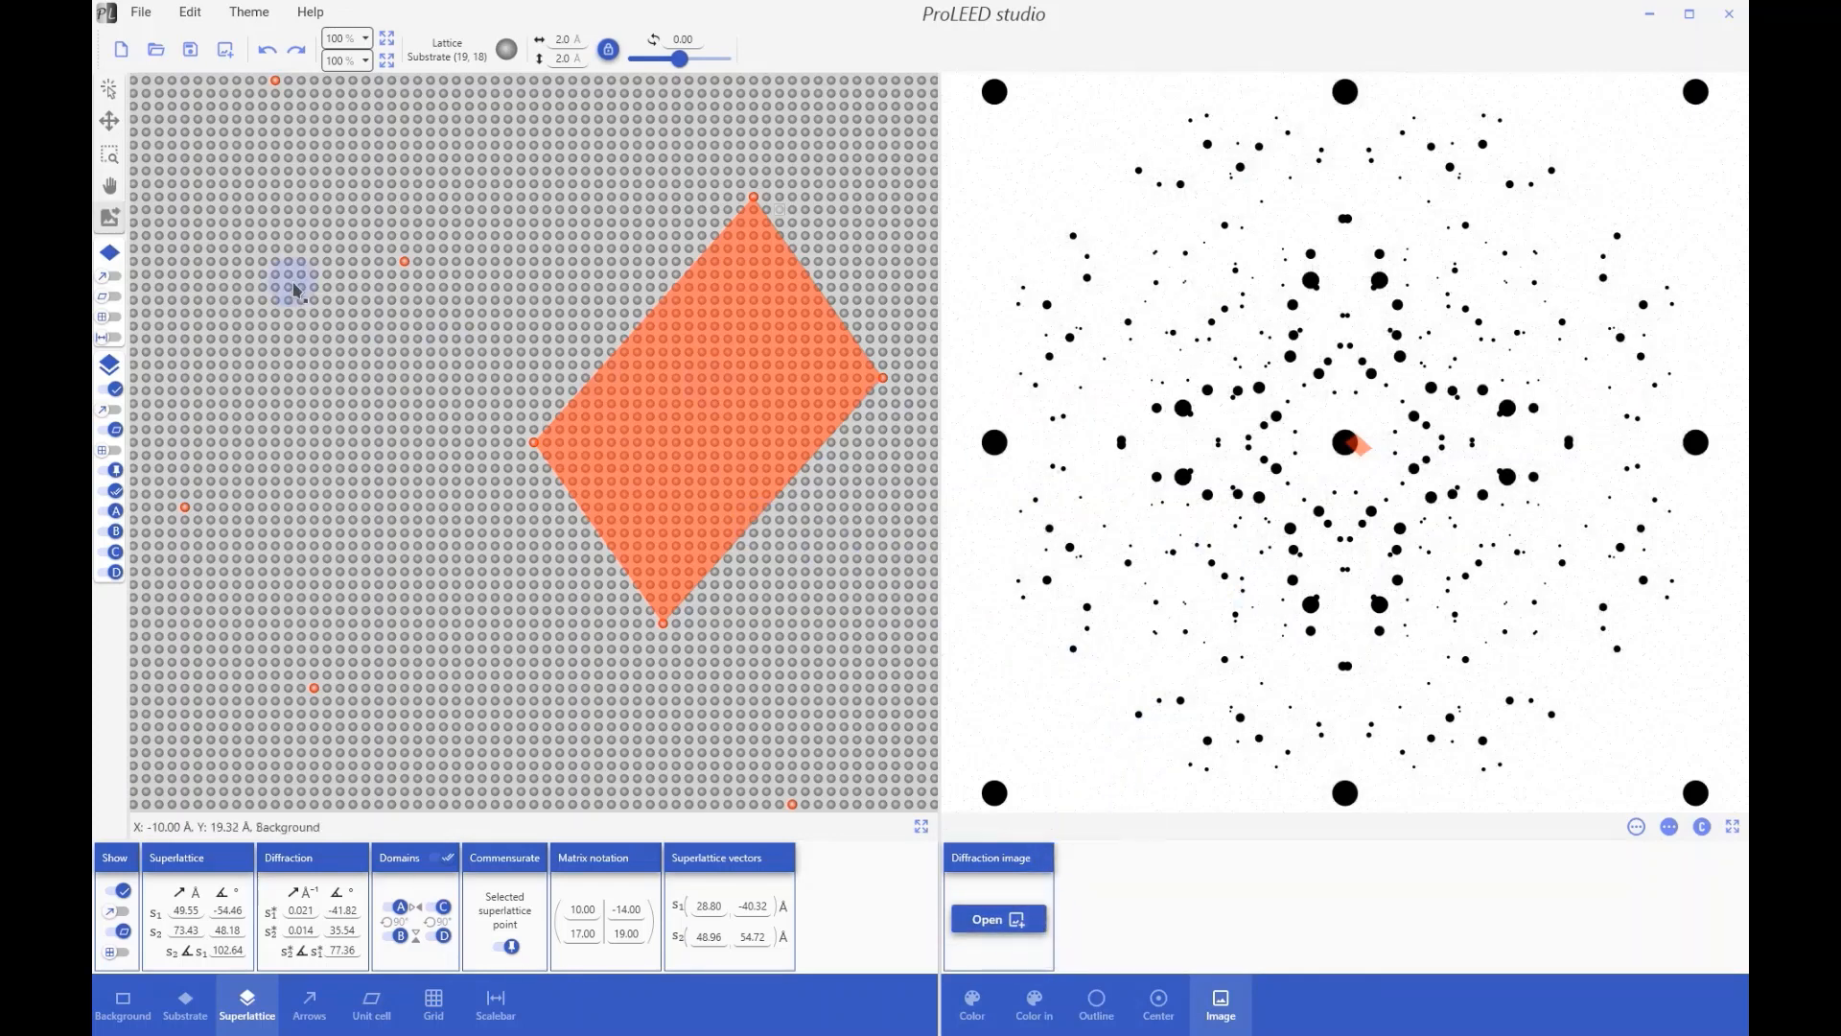
pyautogui.click(105, 432)
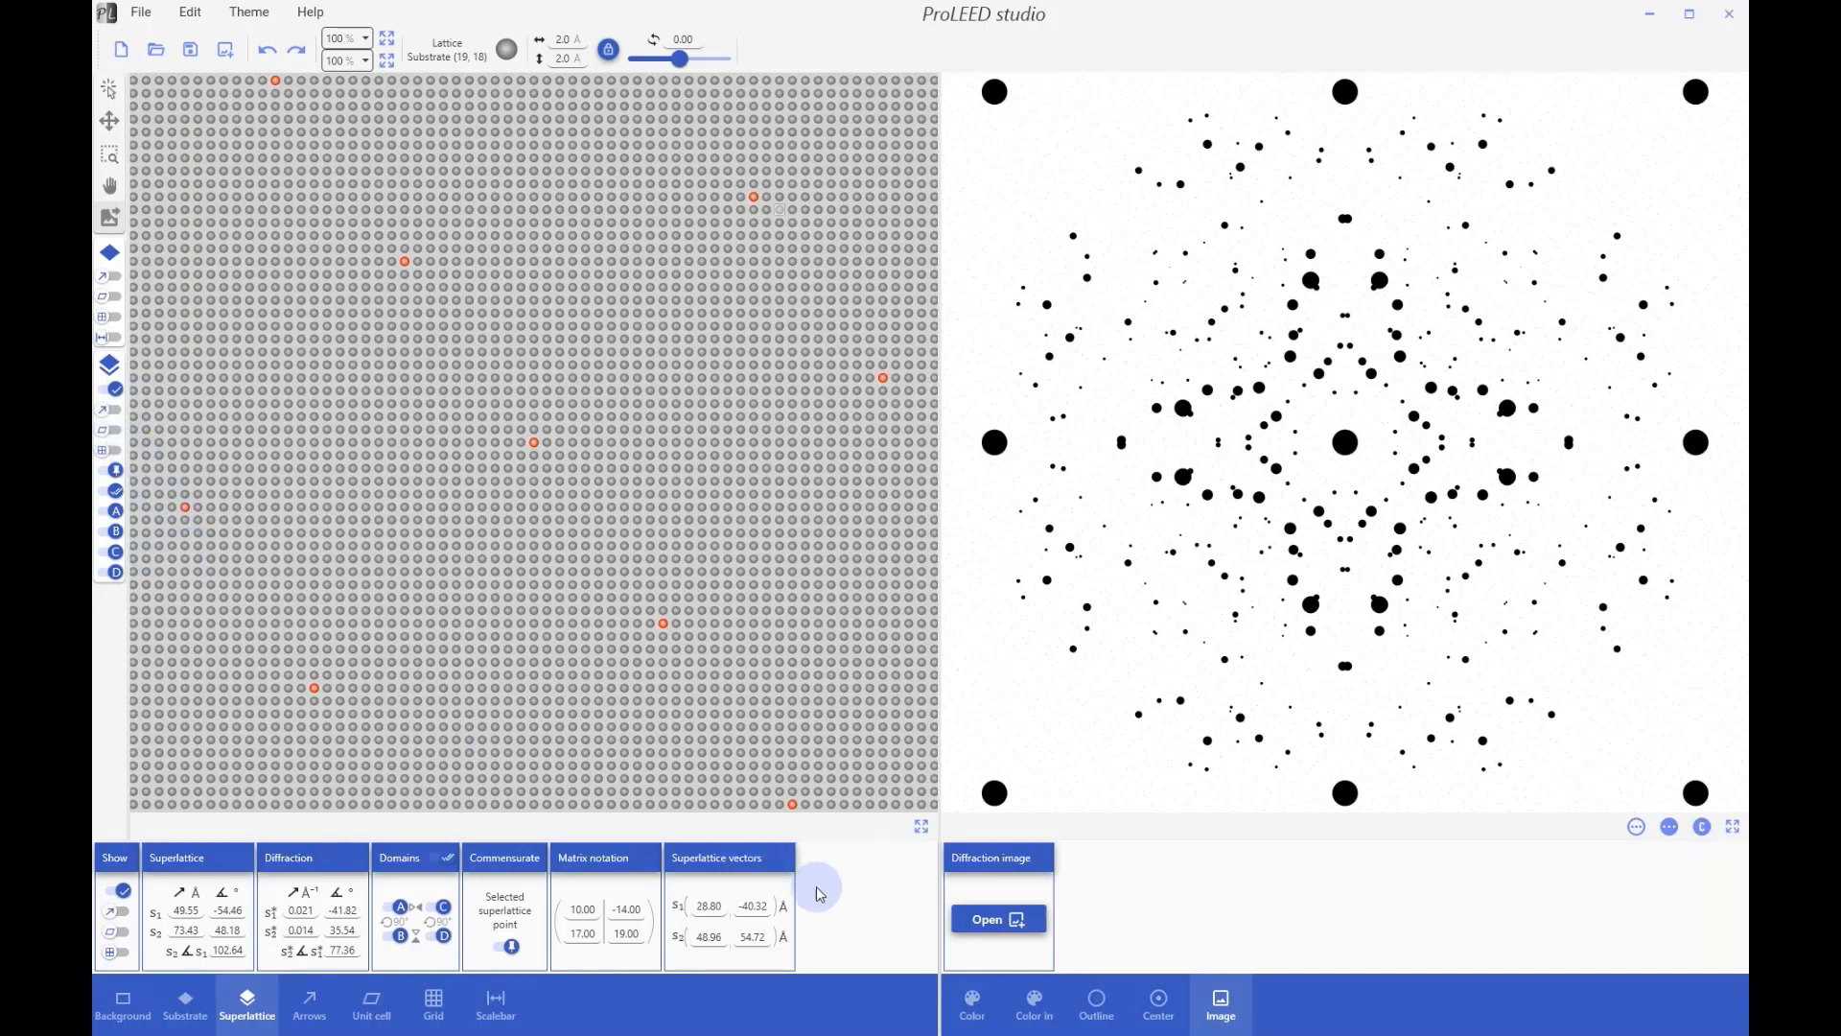
# Step: Show the scale bar in the diffraction pattern and slightly adjust the divider between the lattice and diffraction views
pyautogui.click(496, 1002)
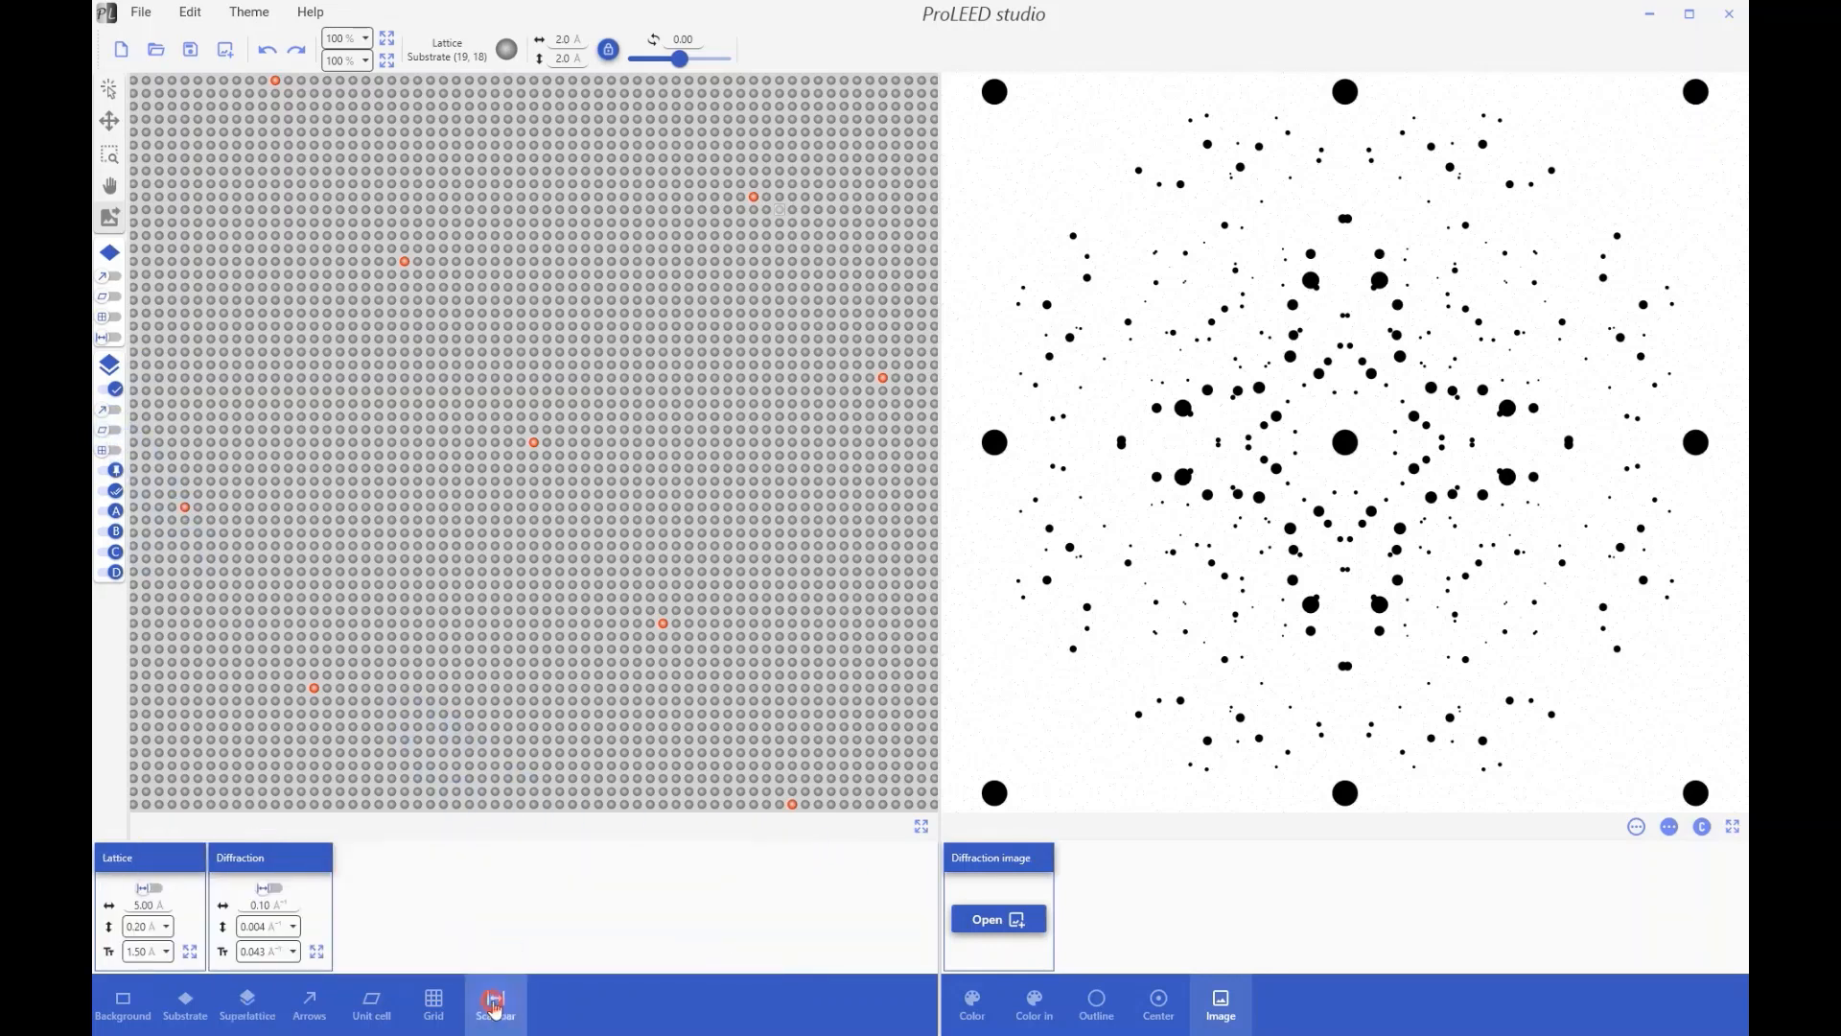
pyautogui.click(270, 894)
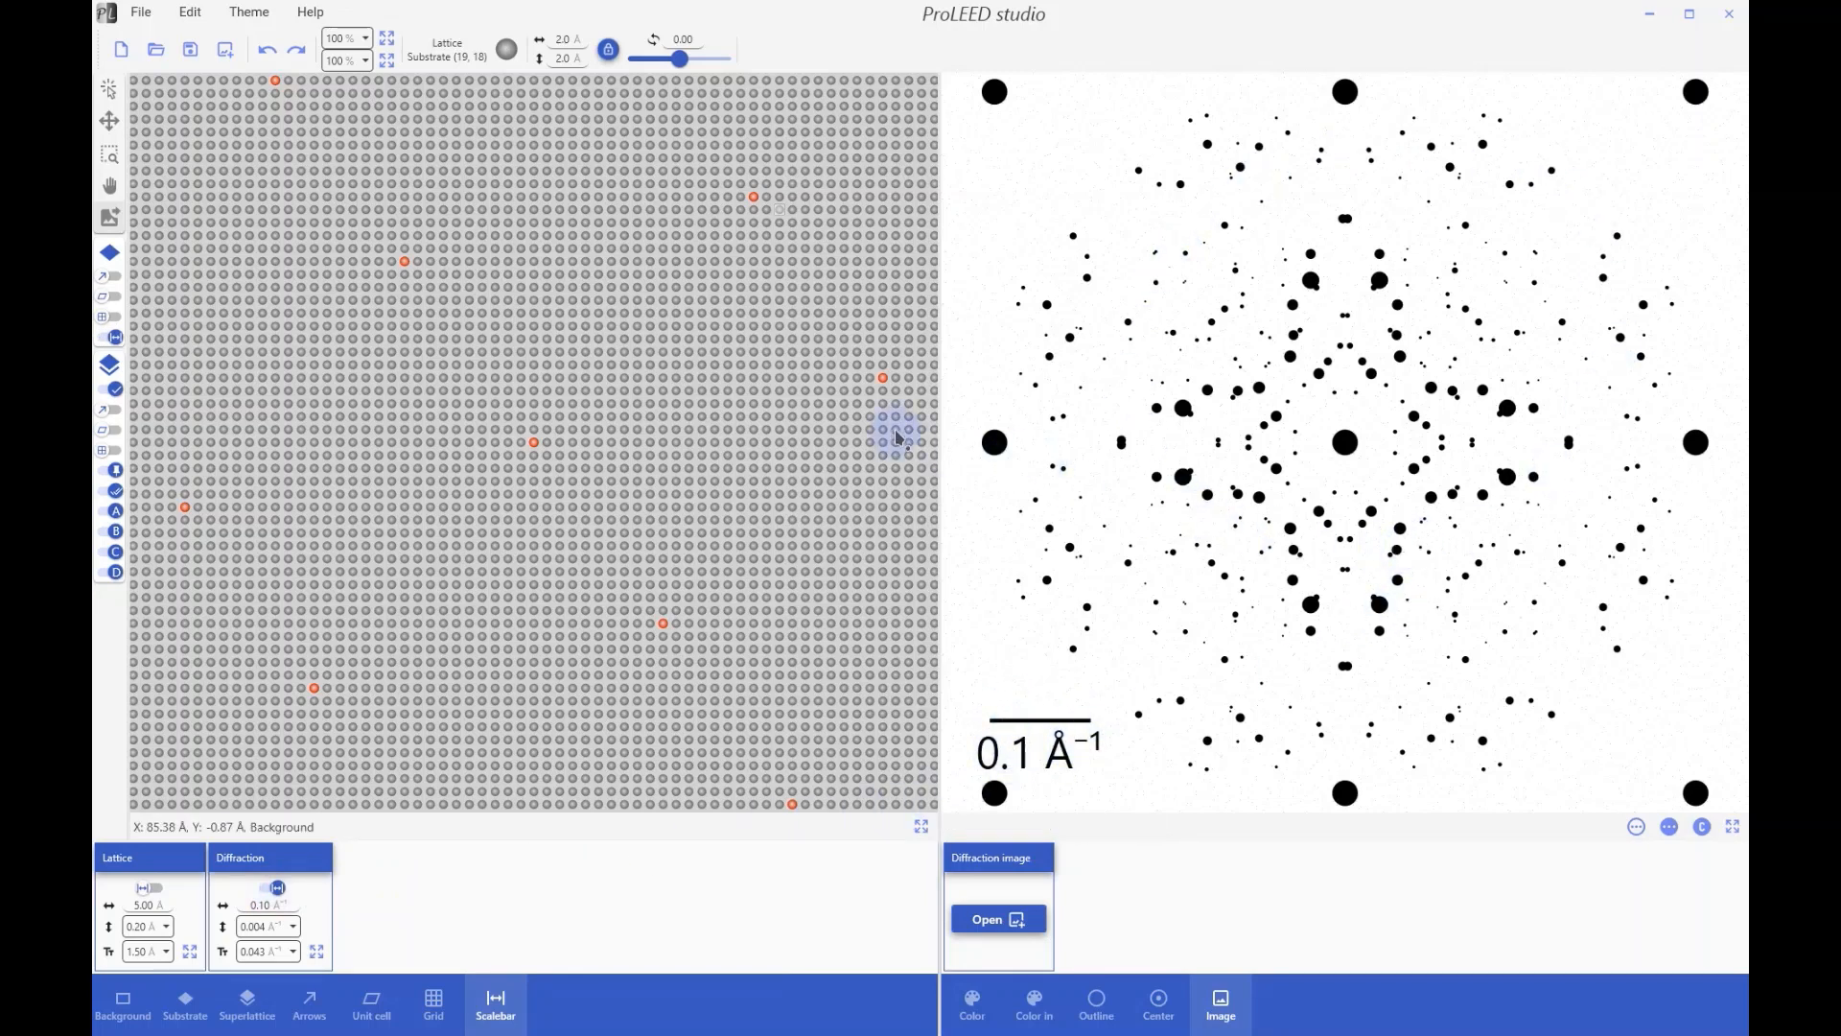
pyautogui.moveTo(939, 394); pyautogui.dragTo(938, 459)
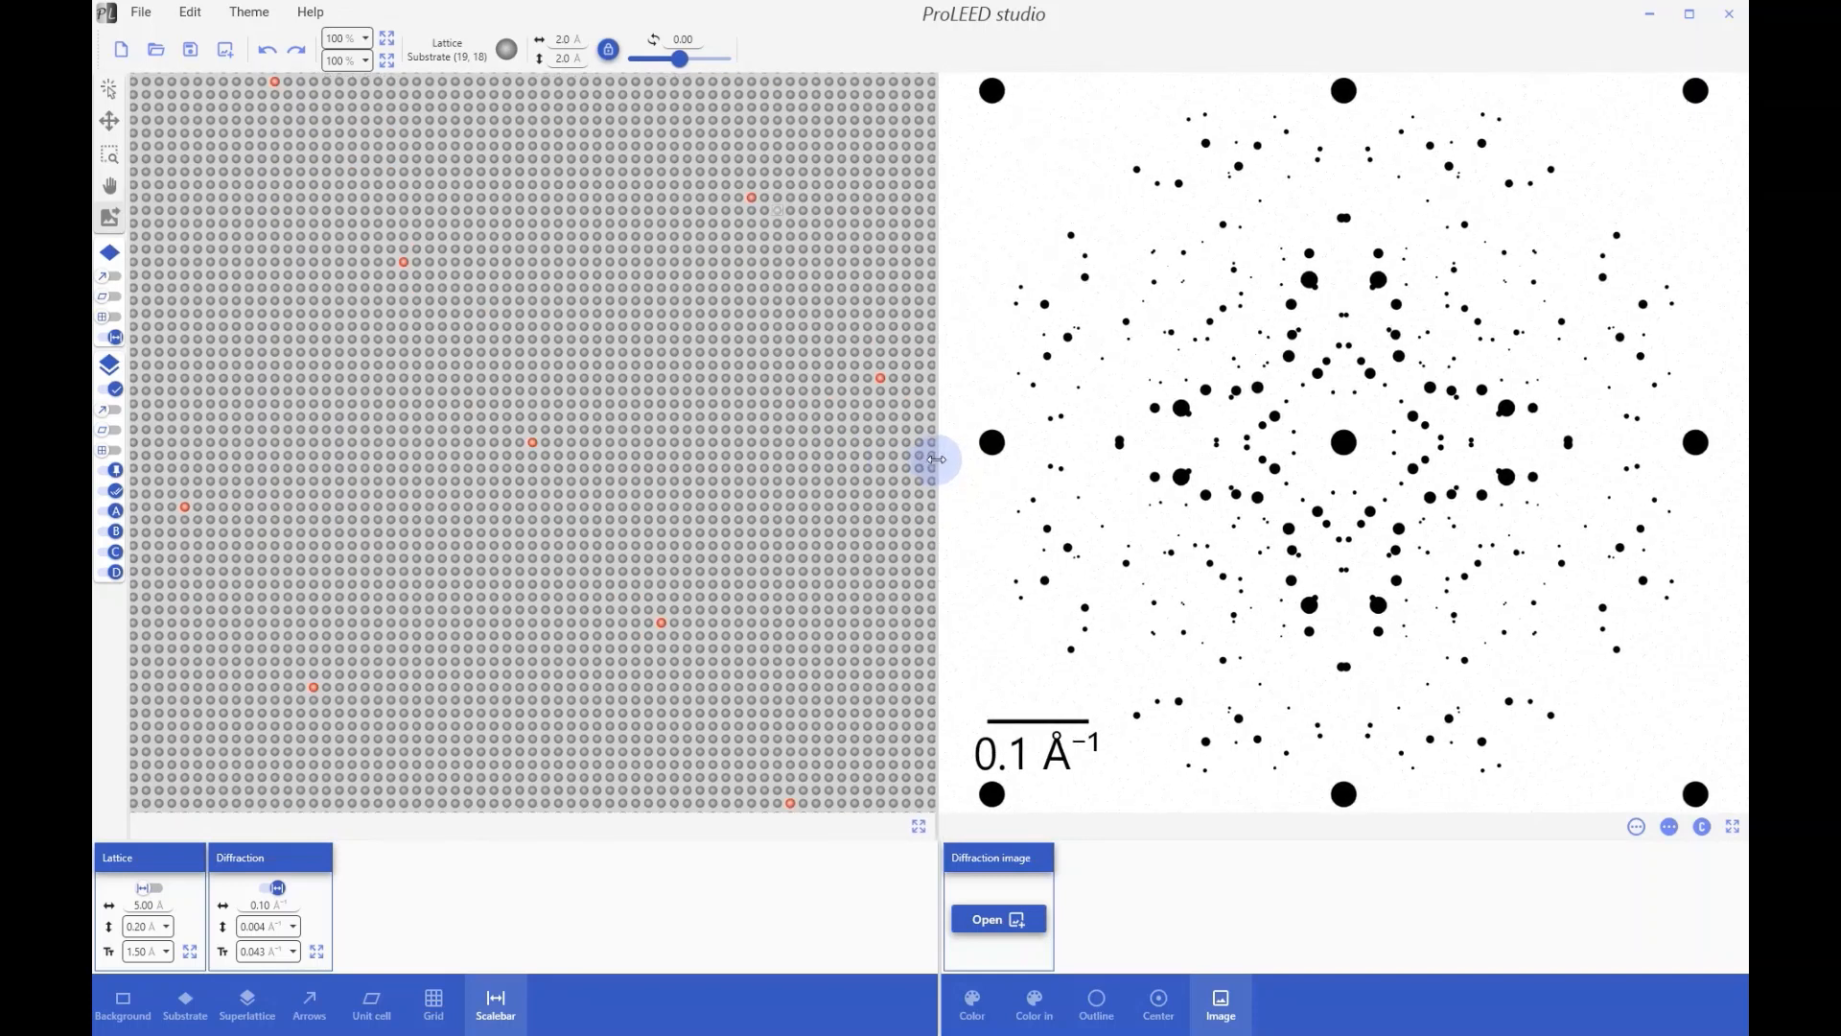